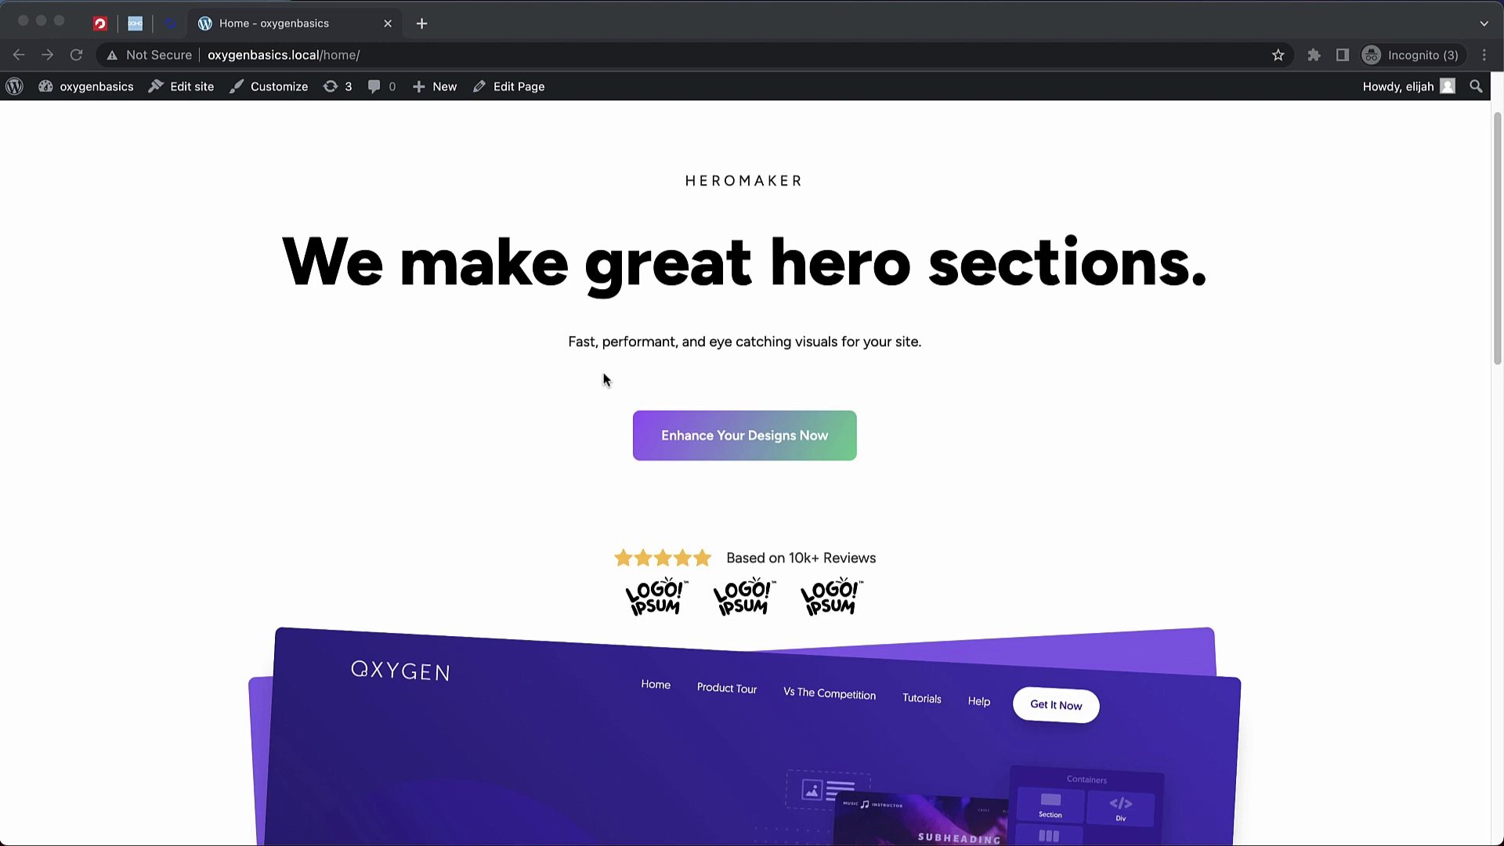
- Review the published home page from the header and hero through the brand logos to the content sections
scroll(604, 379, "up", 2)
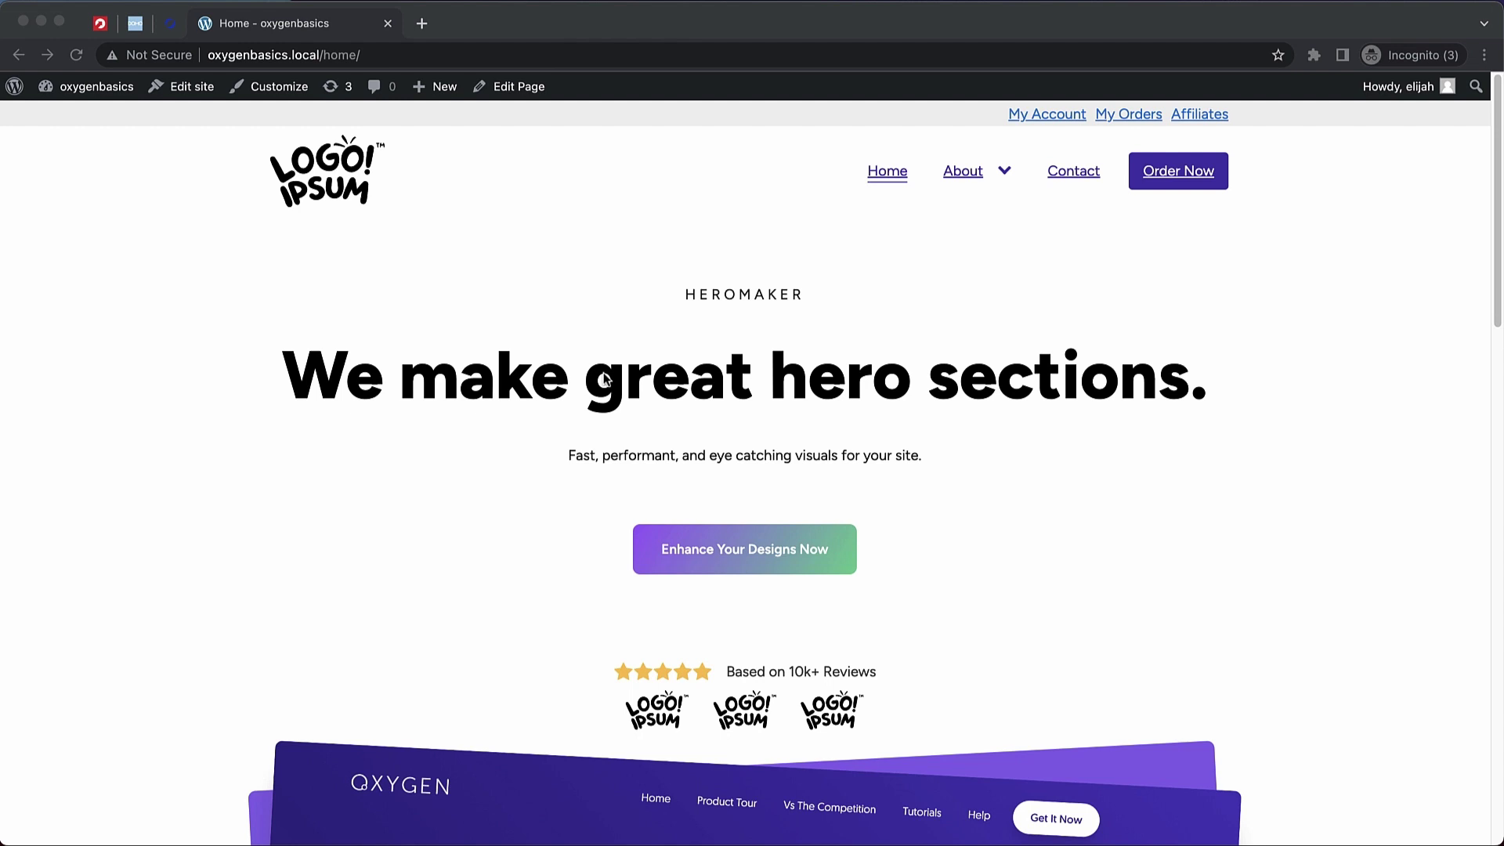
scroll(882, 186, "down", 2)
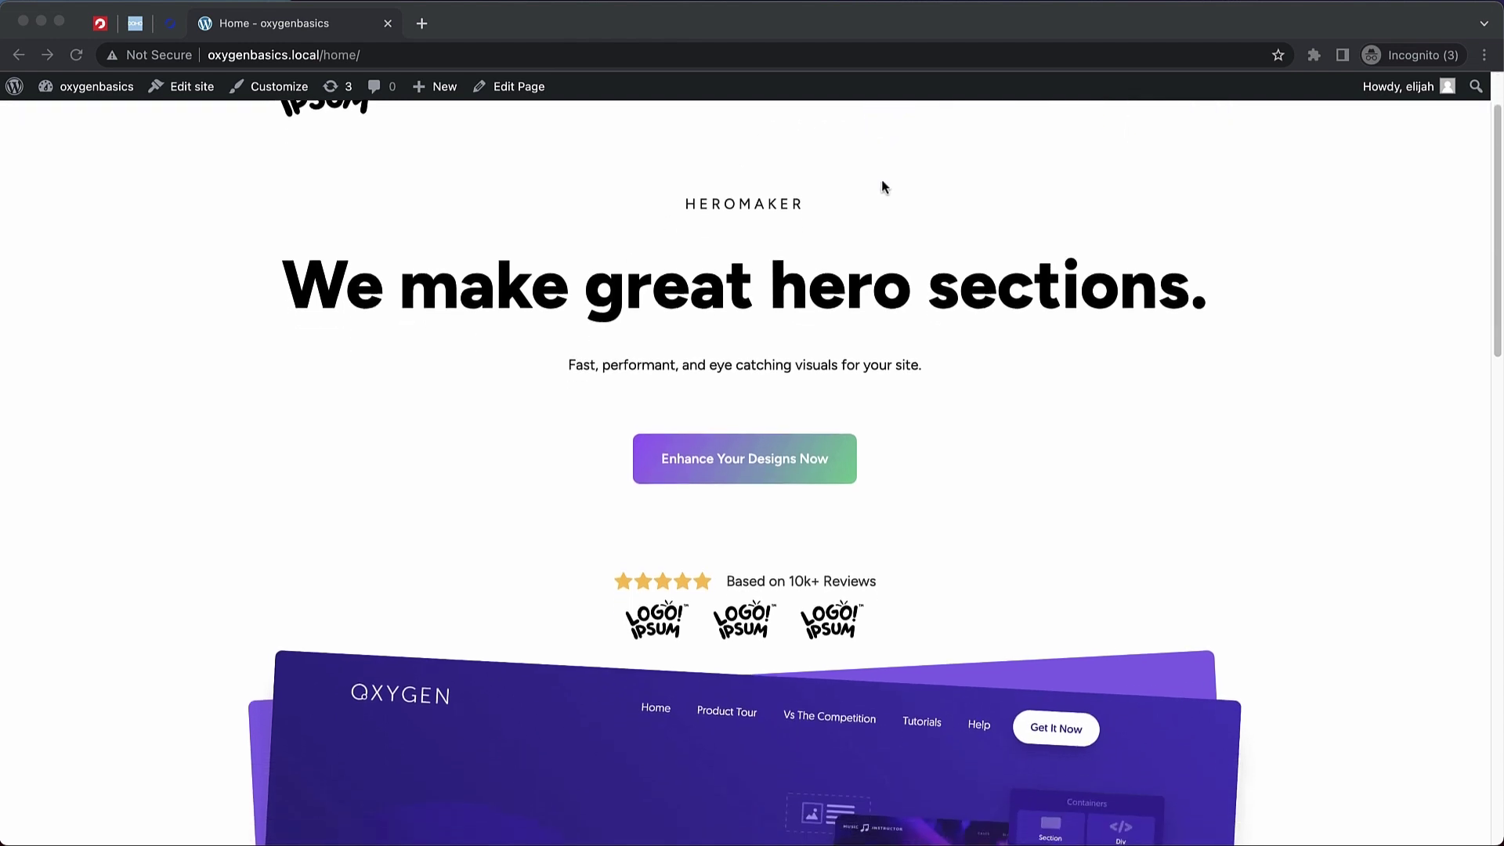
scroll(971, 348, "down", 4)
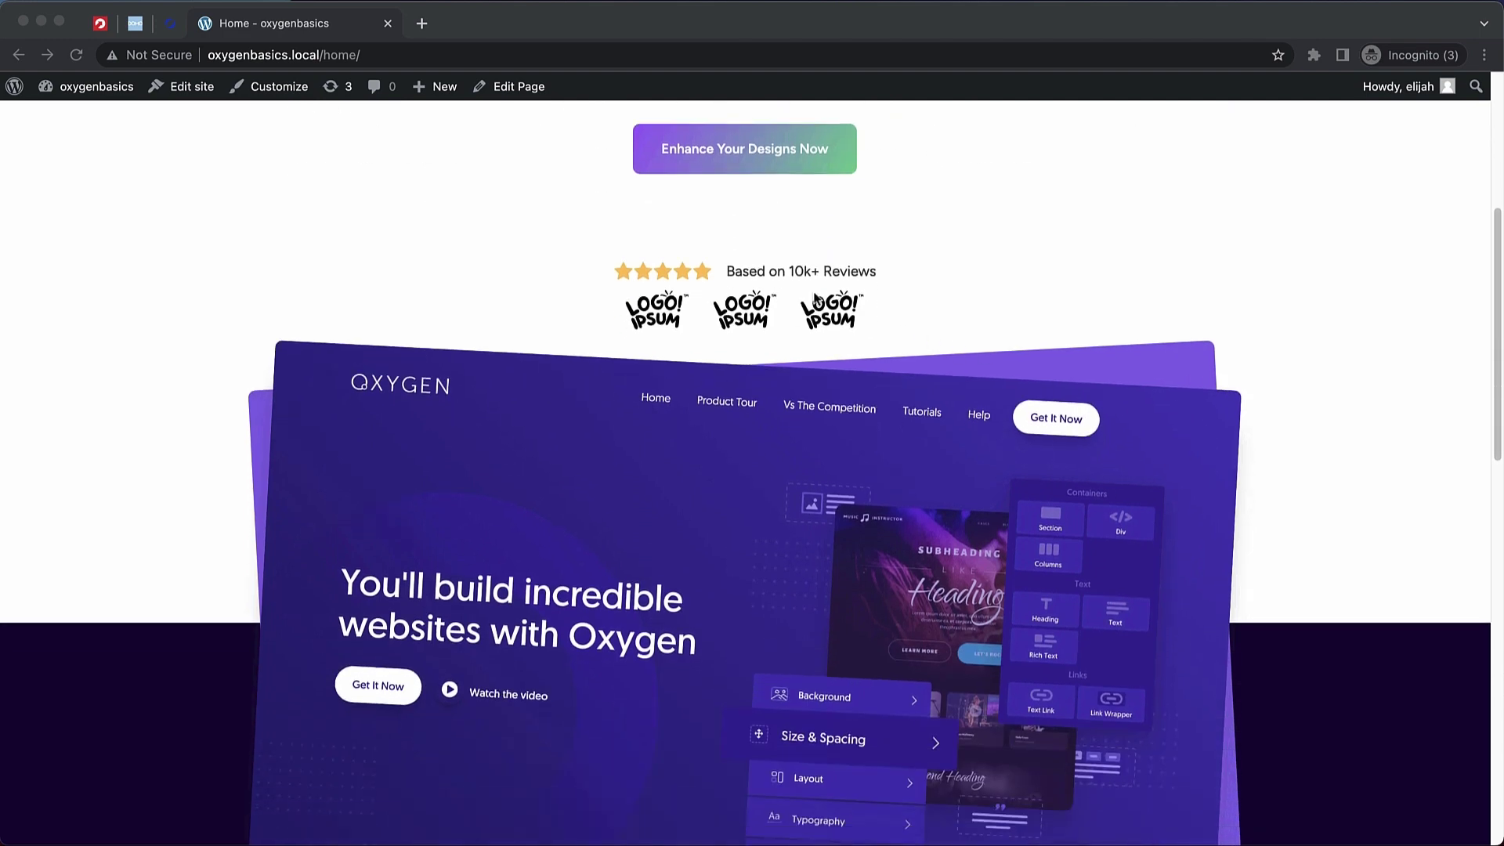
scroll(929, 241, "down", 4)
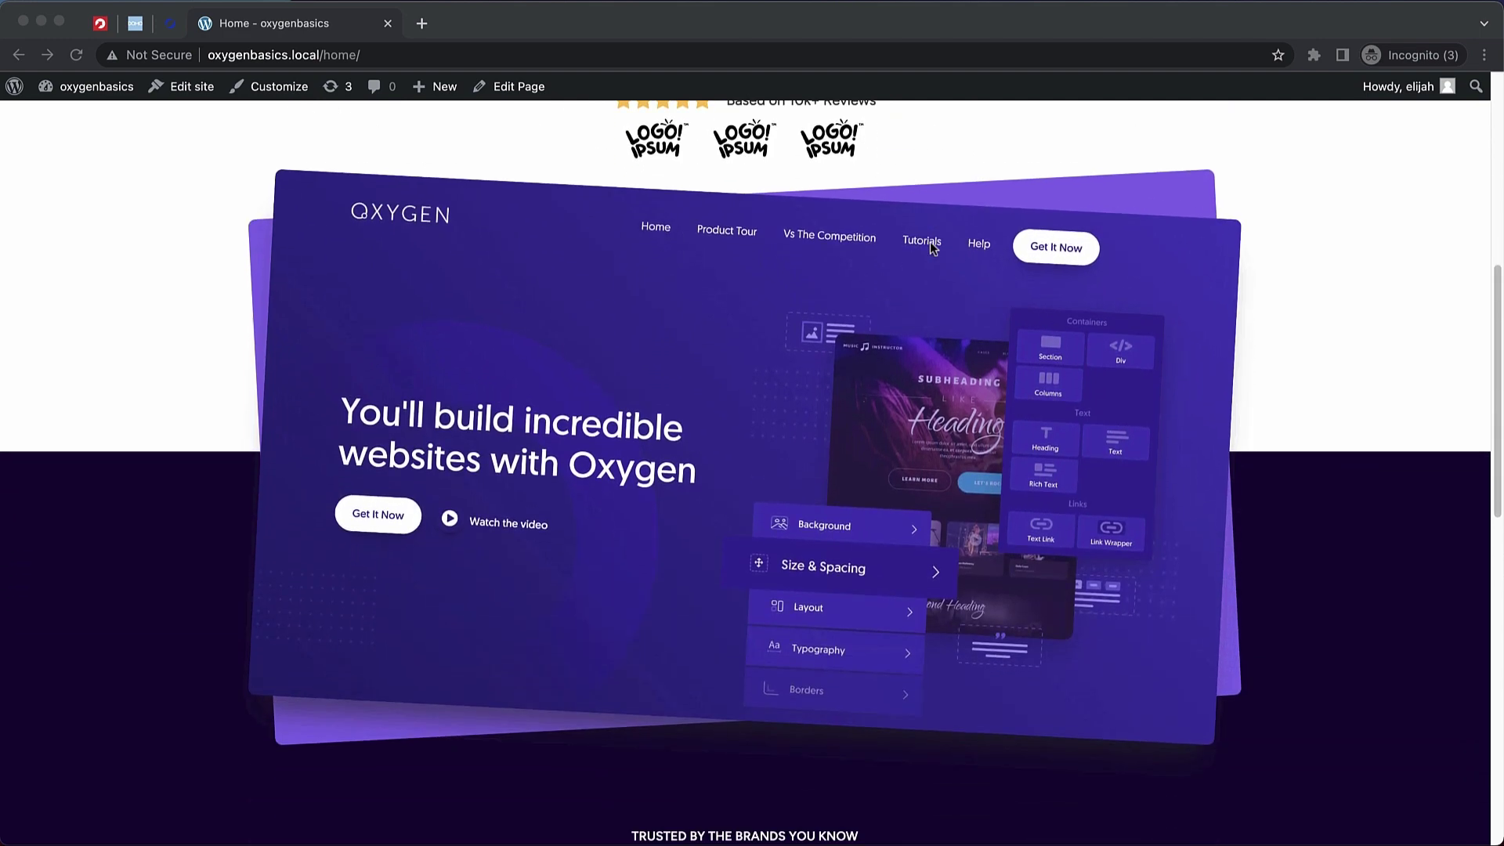
scroll(764, 313, "down", 4)
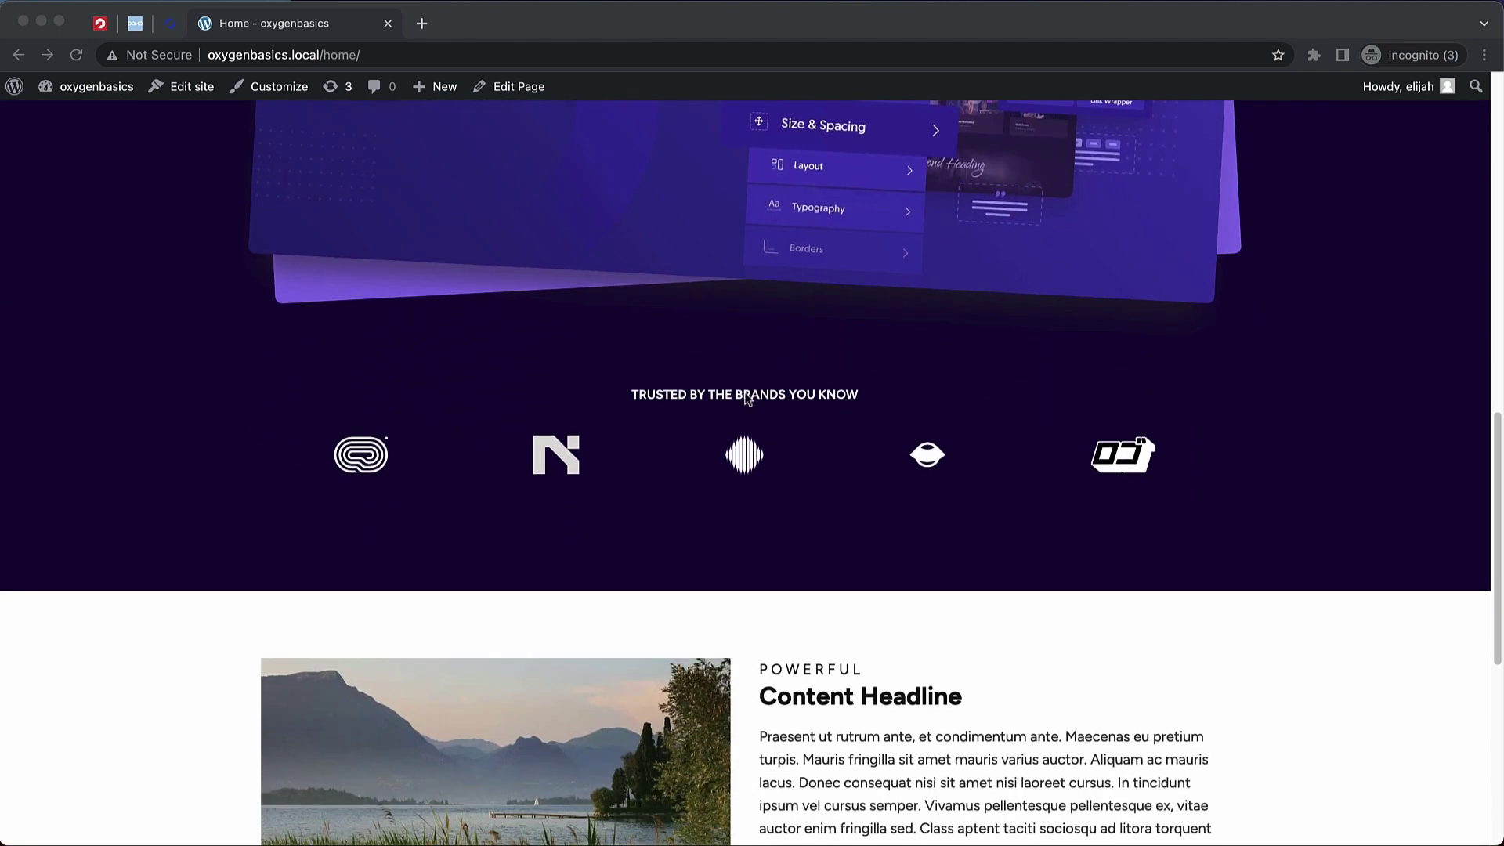
scroll(817, 446, "down", 7)
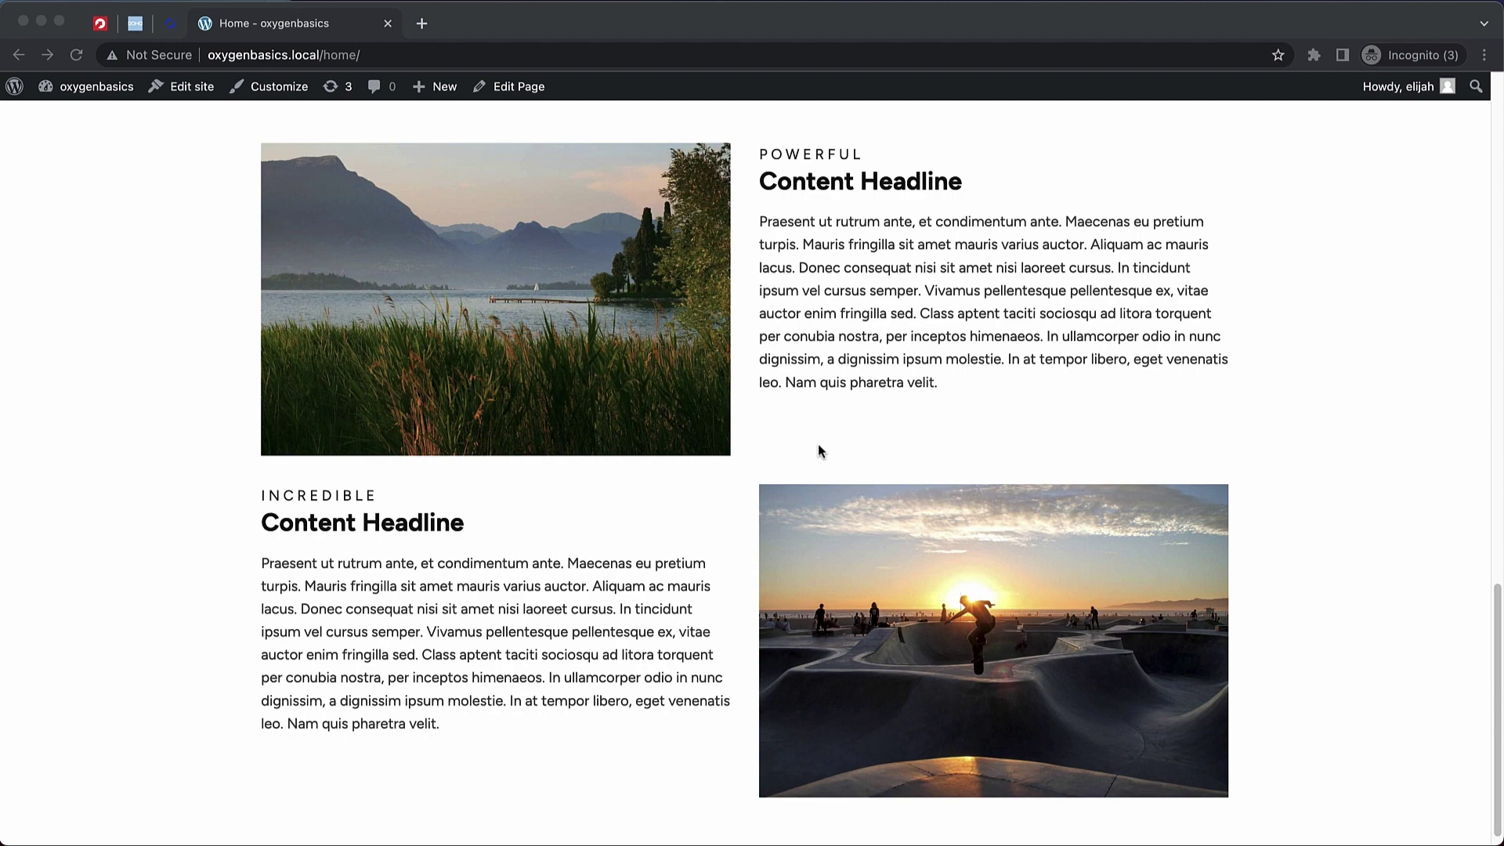
scroll(819, 451, "up", 15)
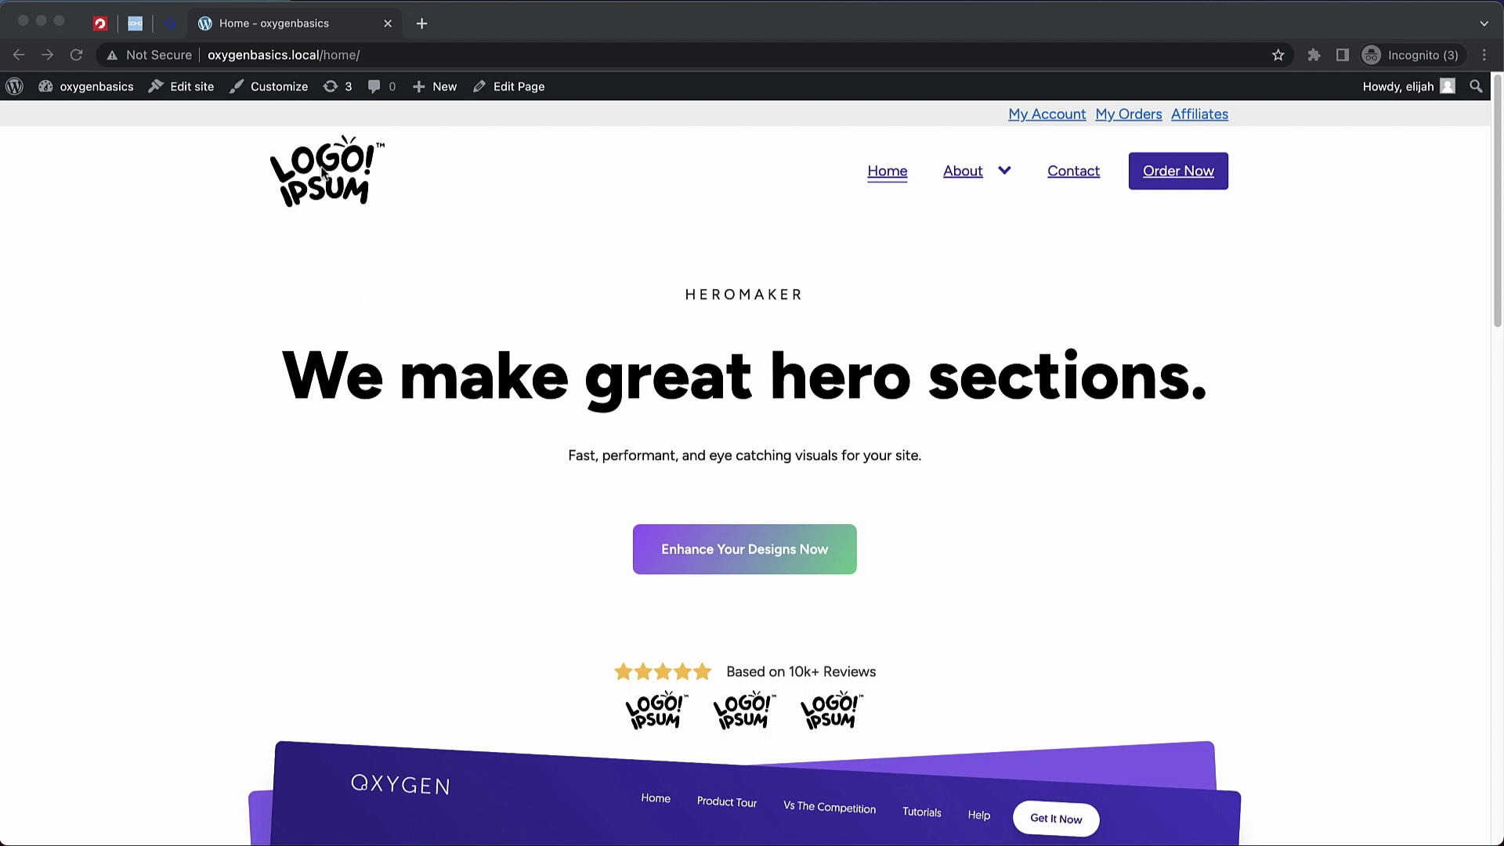
- Examine the feature card sections on the open 10up, Domo and ivision sites as design references
left_click(100, 25)
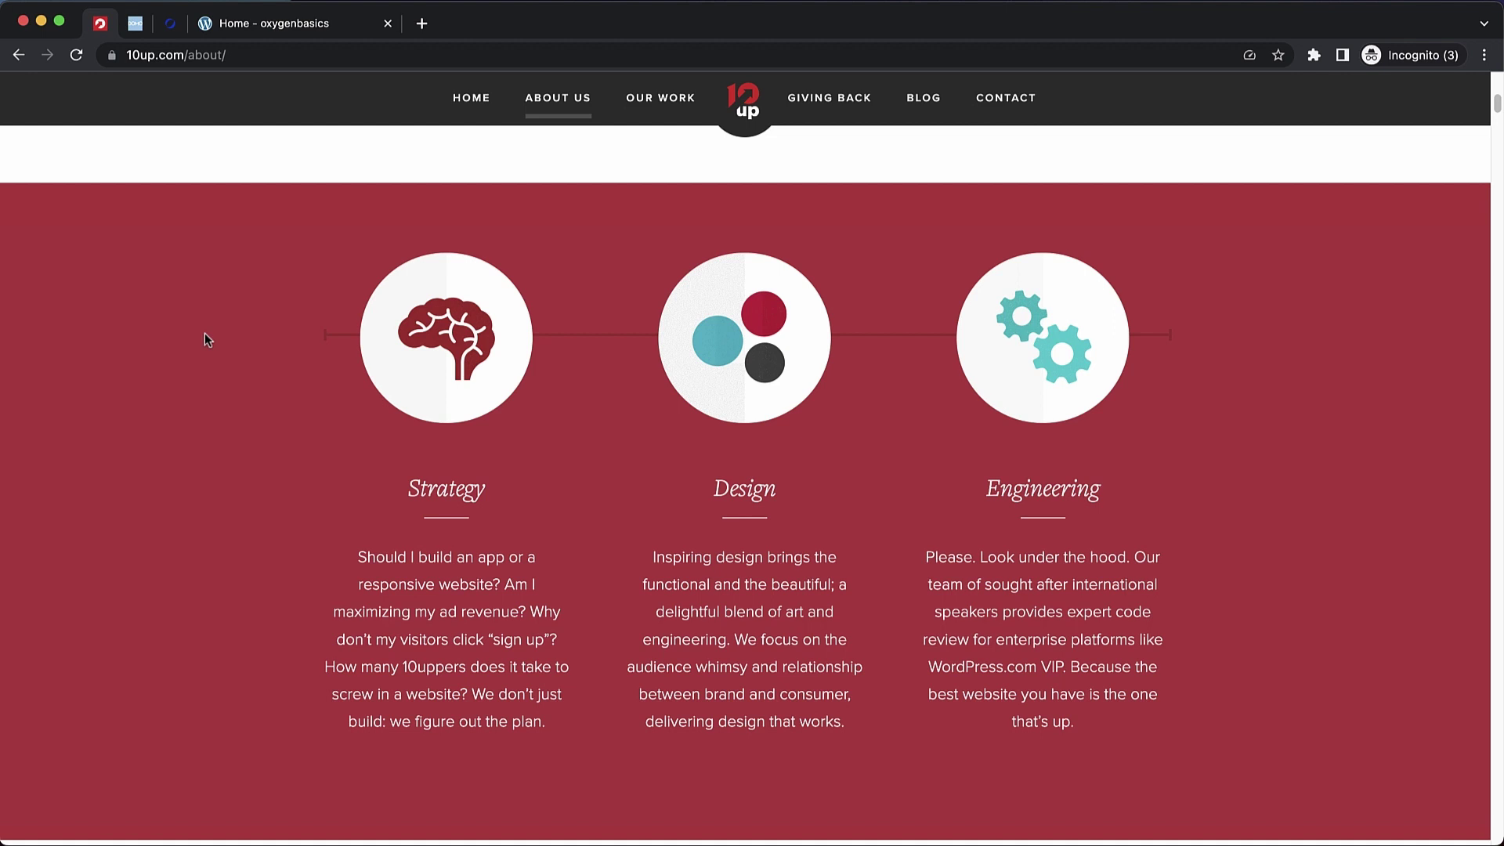
scroll(206, 339, "down", 1)
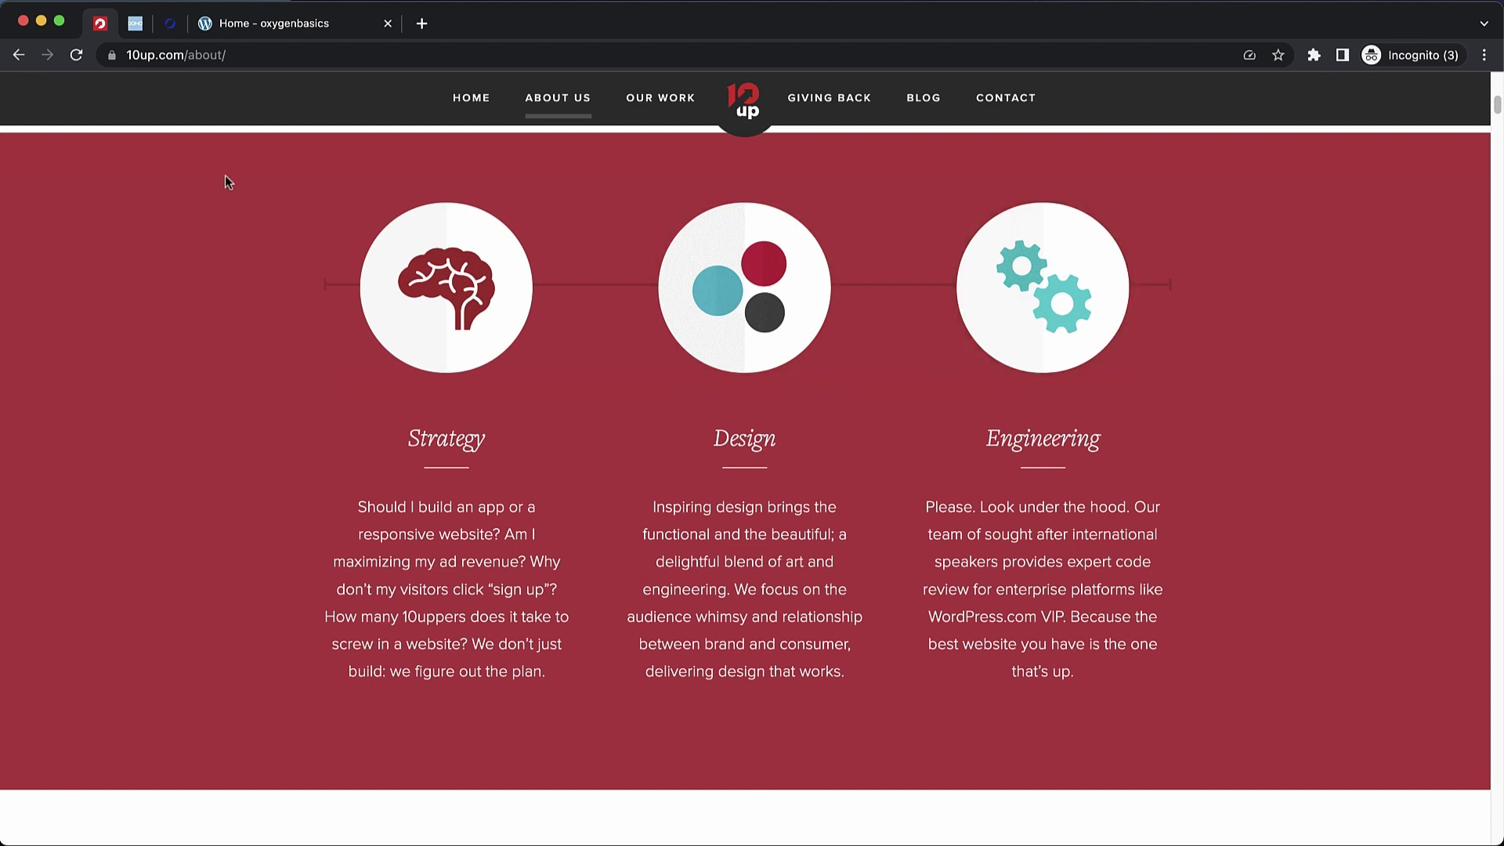
left_click(135, 25)
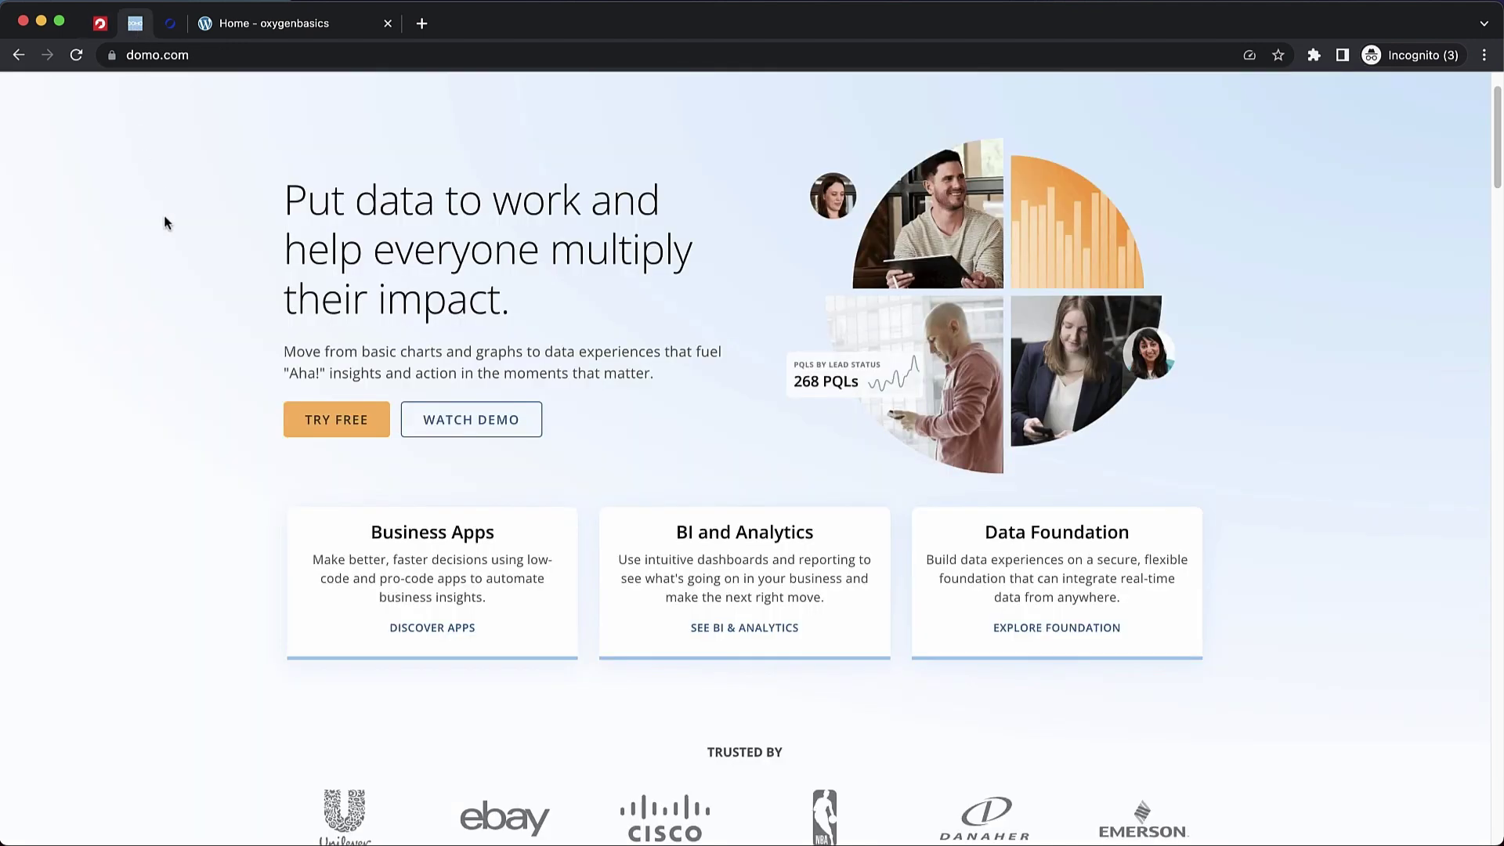
scroll(163, 214, "down", 1)
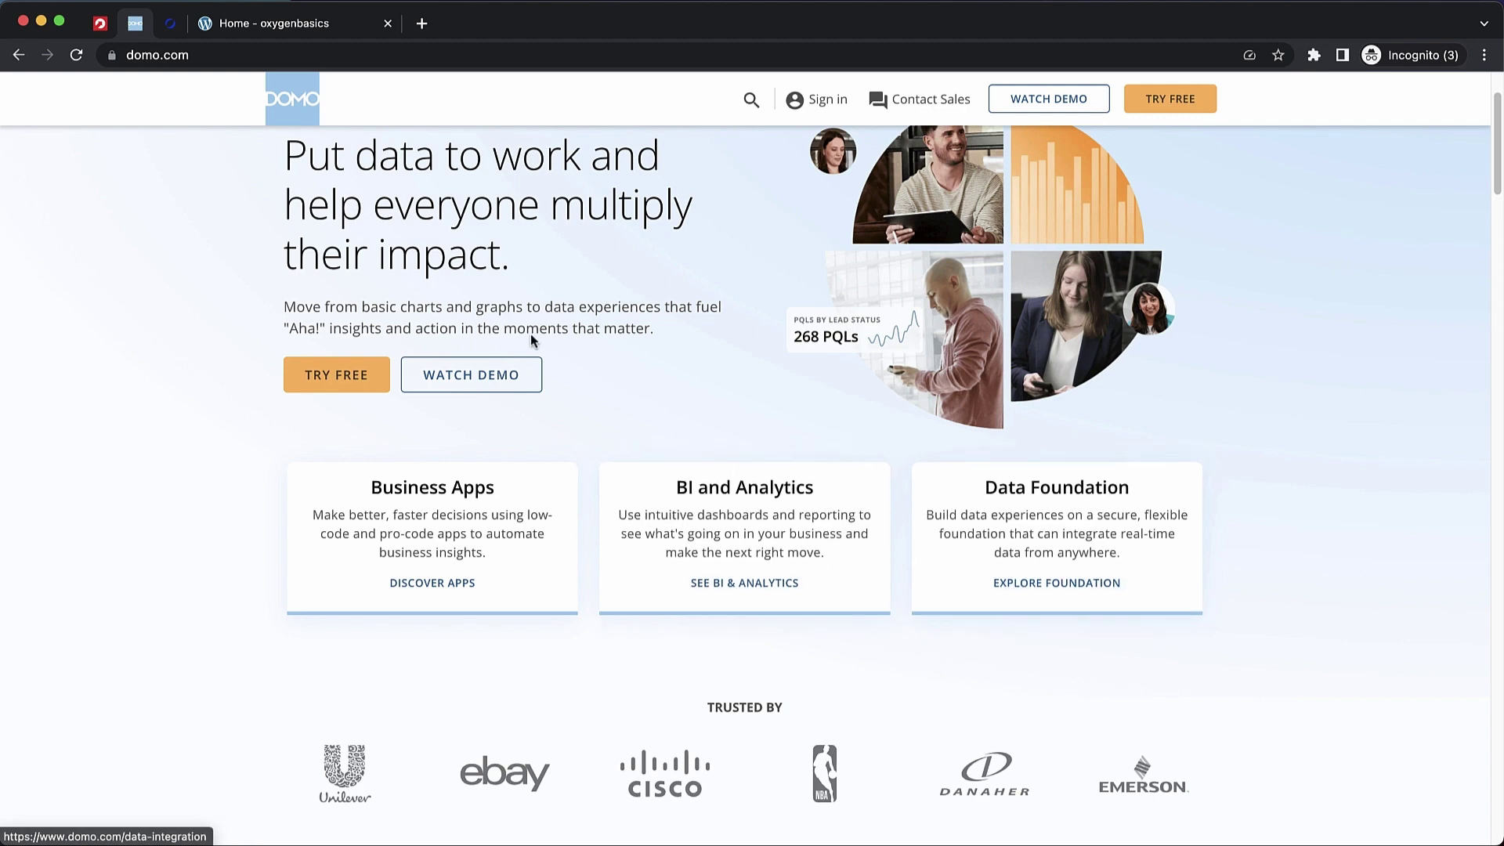
left_click(169, 28)
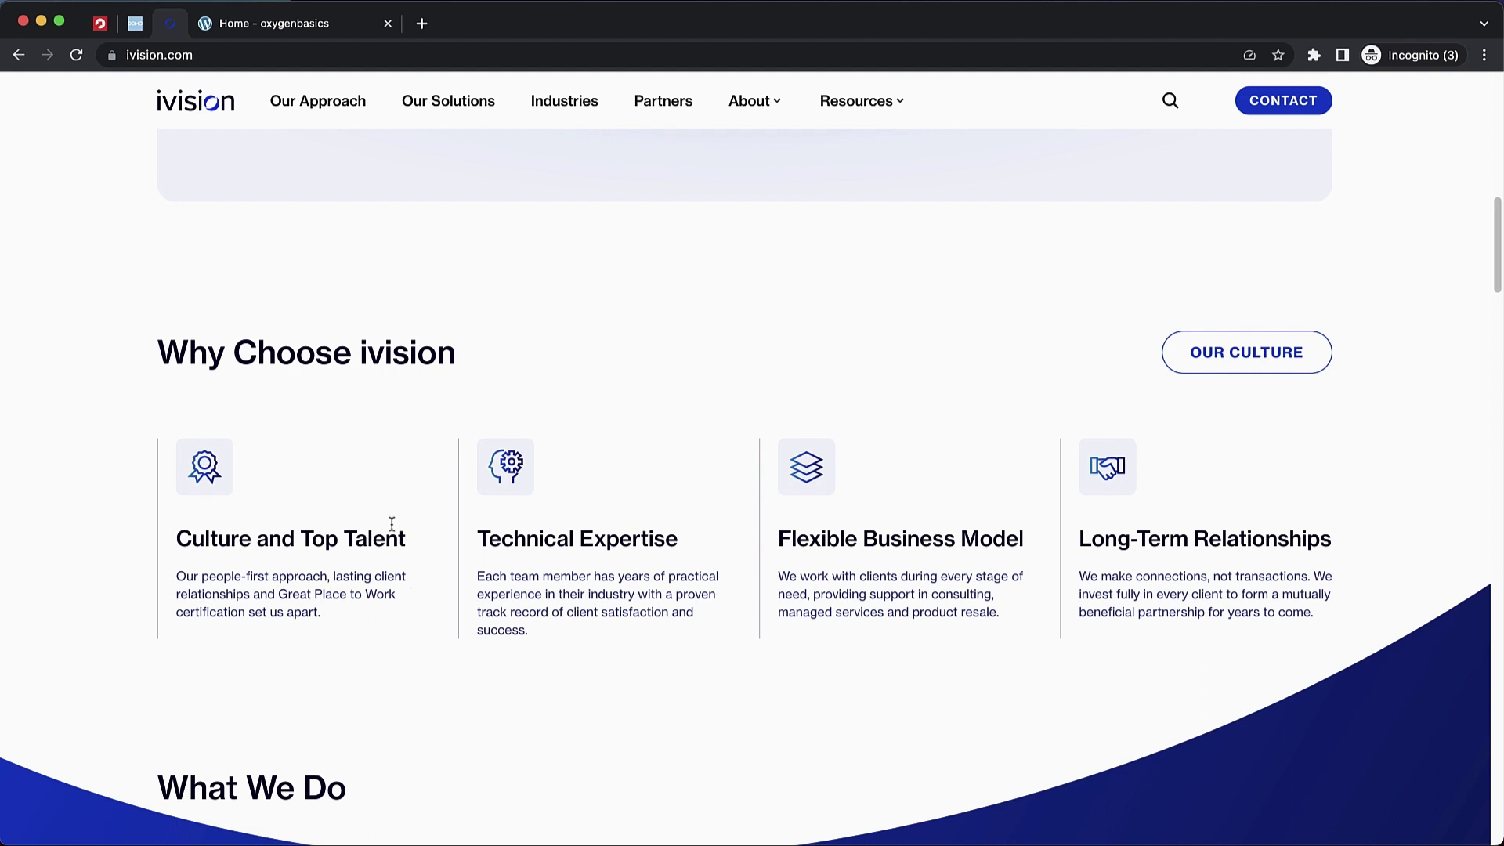
- Return to the oxygenbasics home page and load it in the Oxygen visual editor at oxygenbasics.local/home/?ct_builder=true&ct_inner=true
left_click(286, 28)
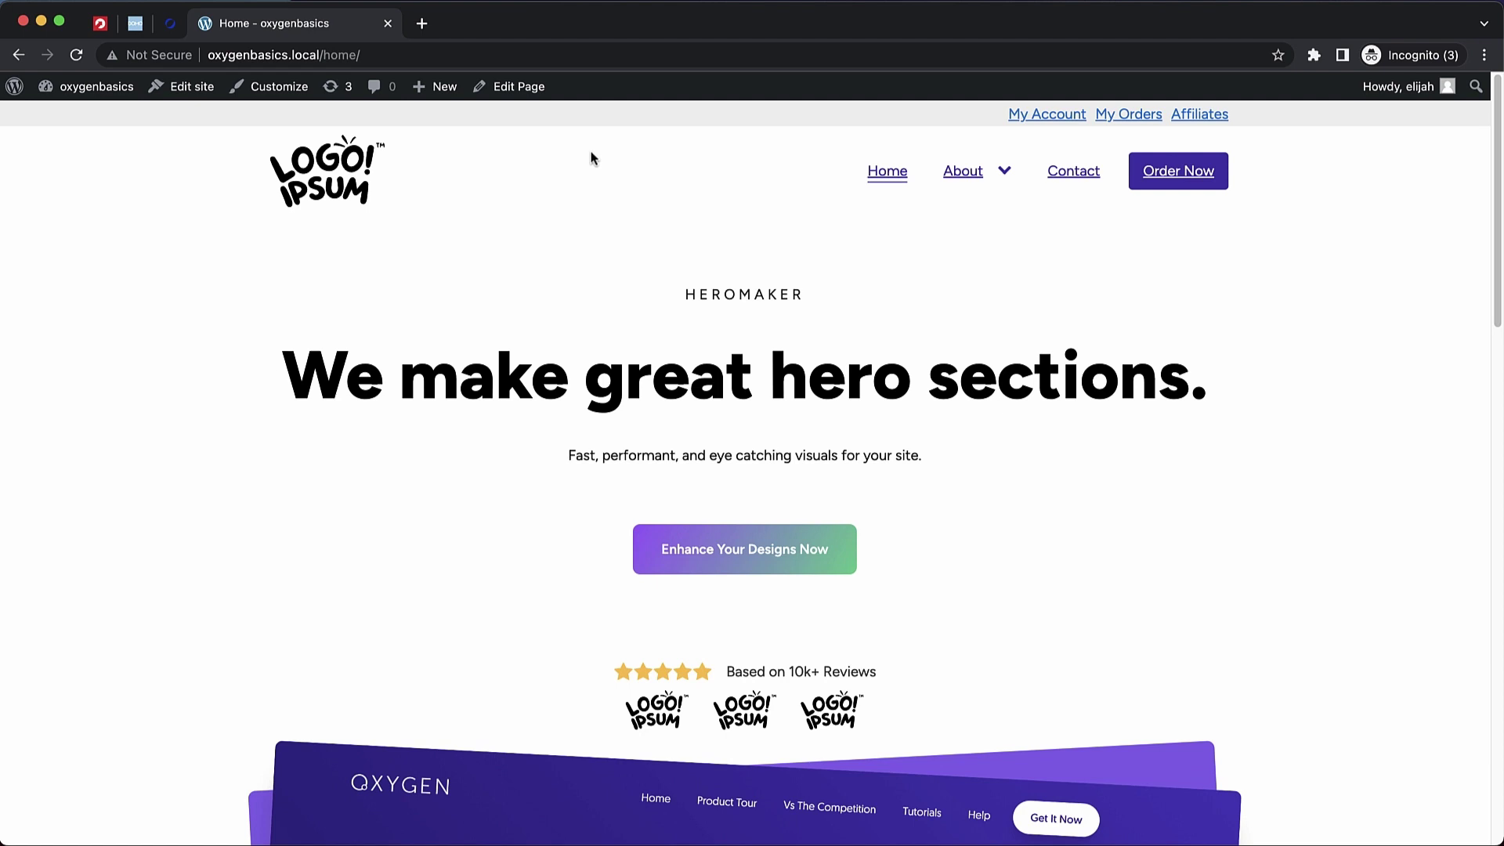
left_click(405, 49)
type("oxygenbasics.local/home/?ct_builder=true&ct_inner=true")
key("Return")
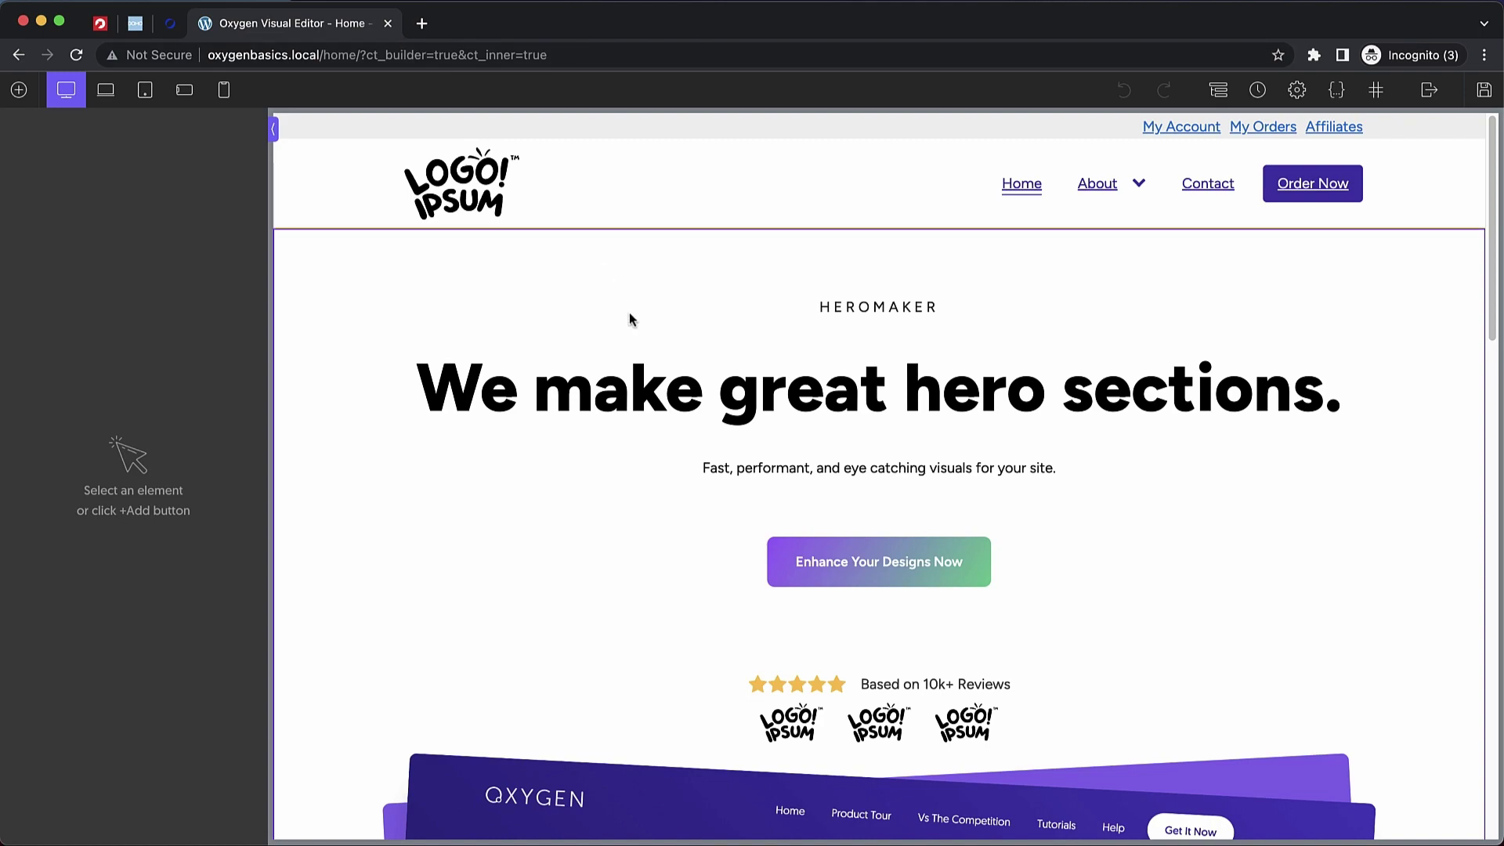
- Add a new section directly after the dark "Trusted by the brands you know" section
scroll(628, 317, "down", 15)
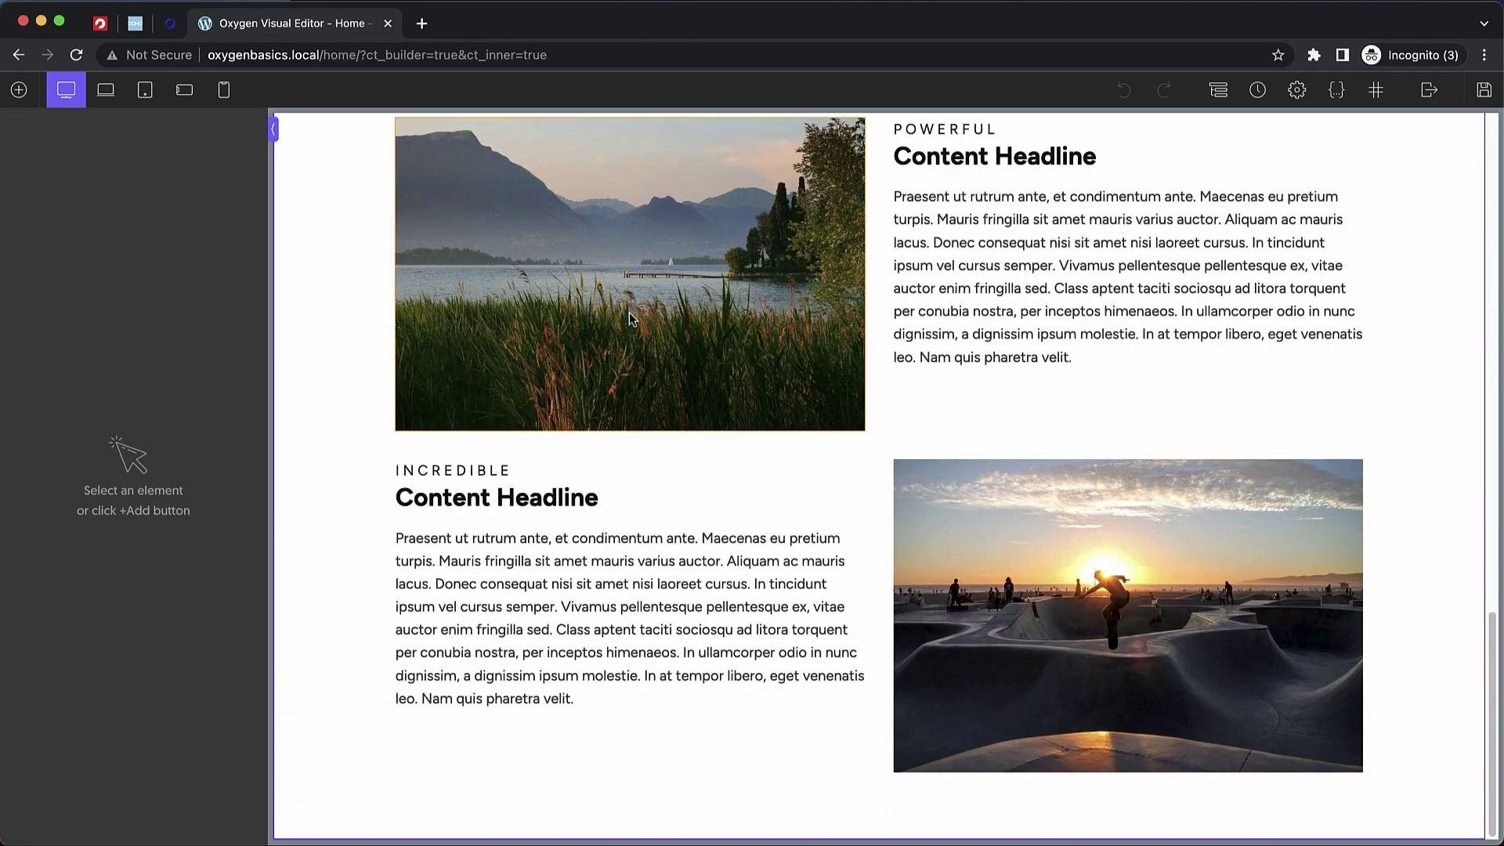
scroll(628, 317, "up", 4)
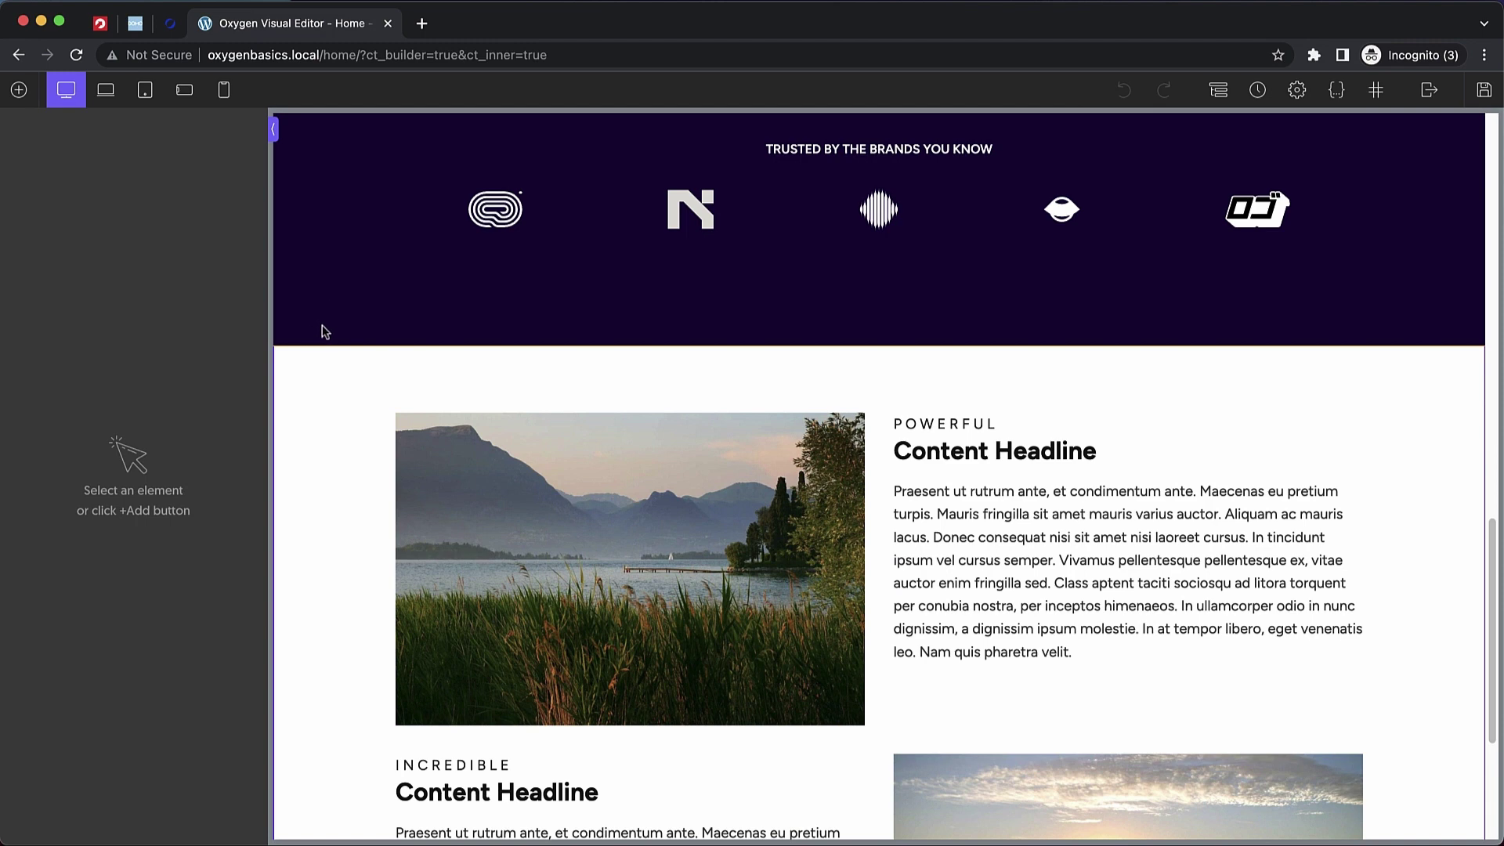
left_click(313, 332)
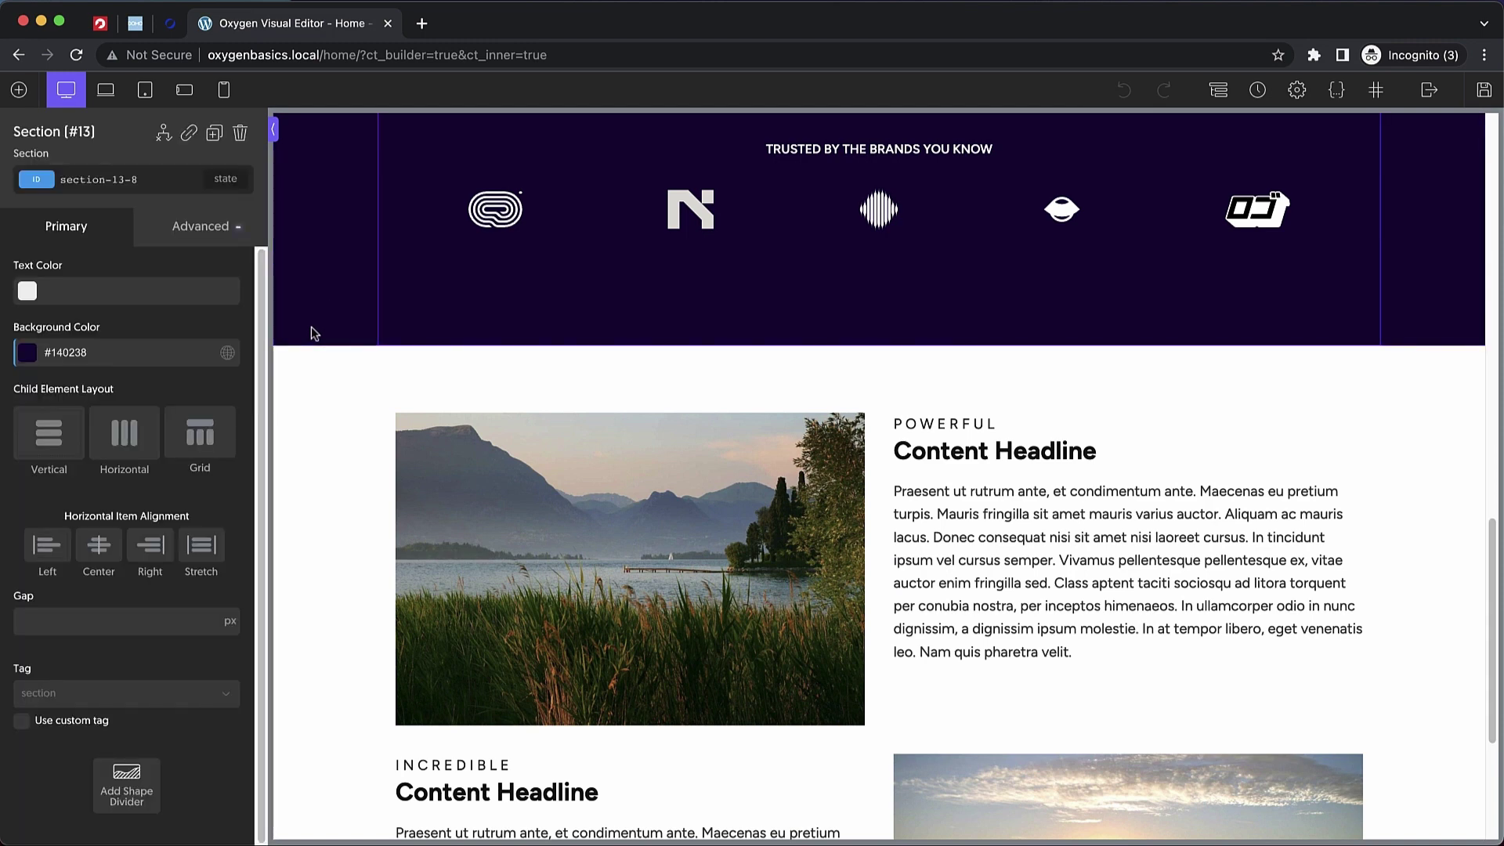
left_click(31, 92)
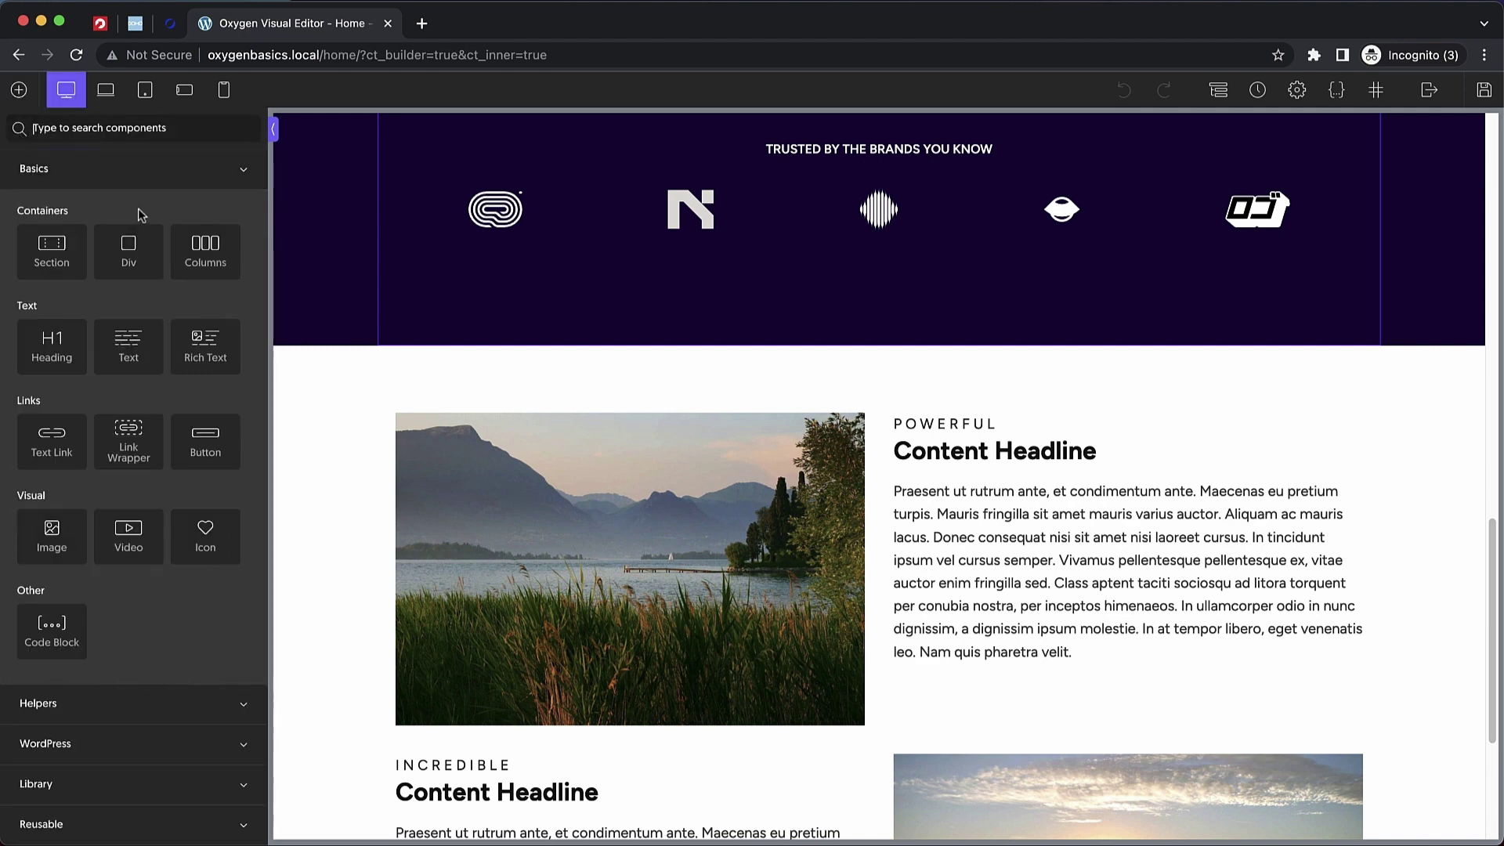
type("sect")
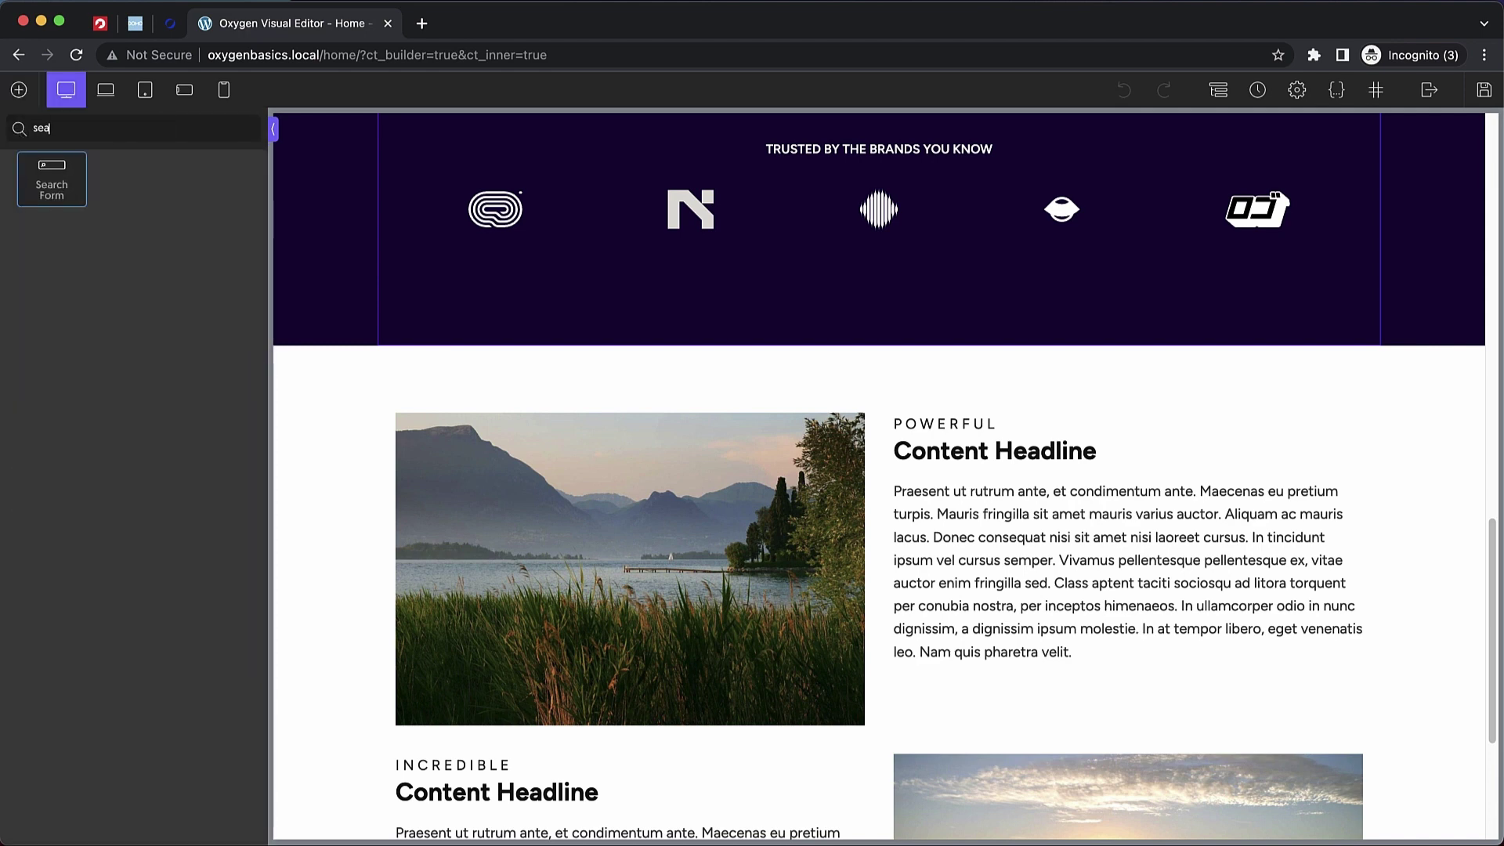
key("Return")
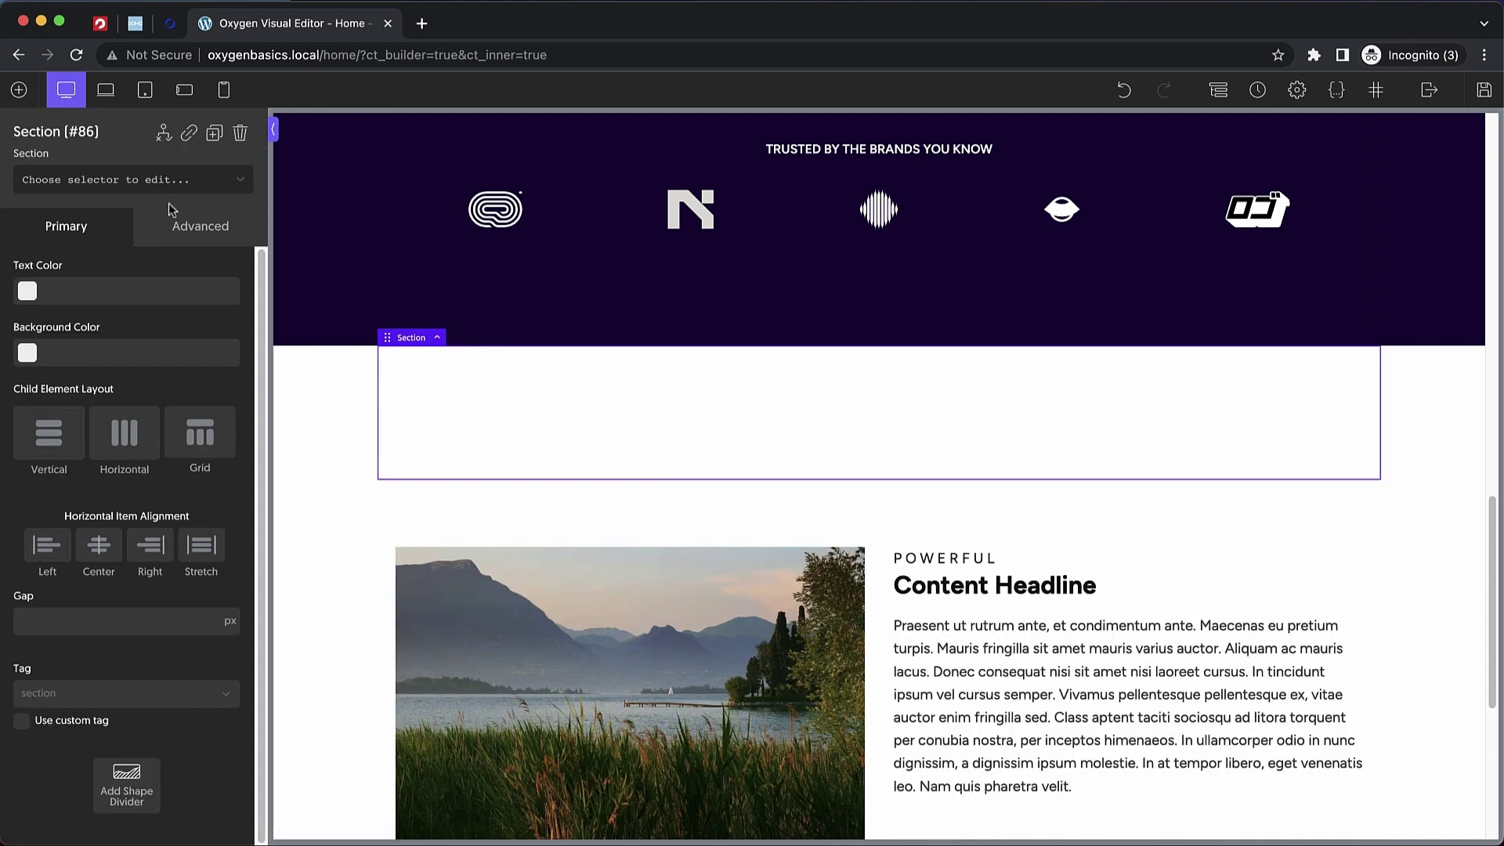
- Add a div inside the new section and give it the class features-1-card
left_click(20, 90)
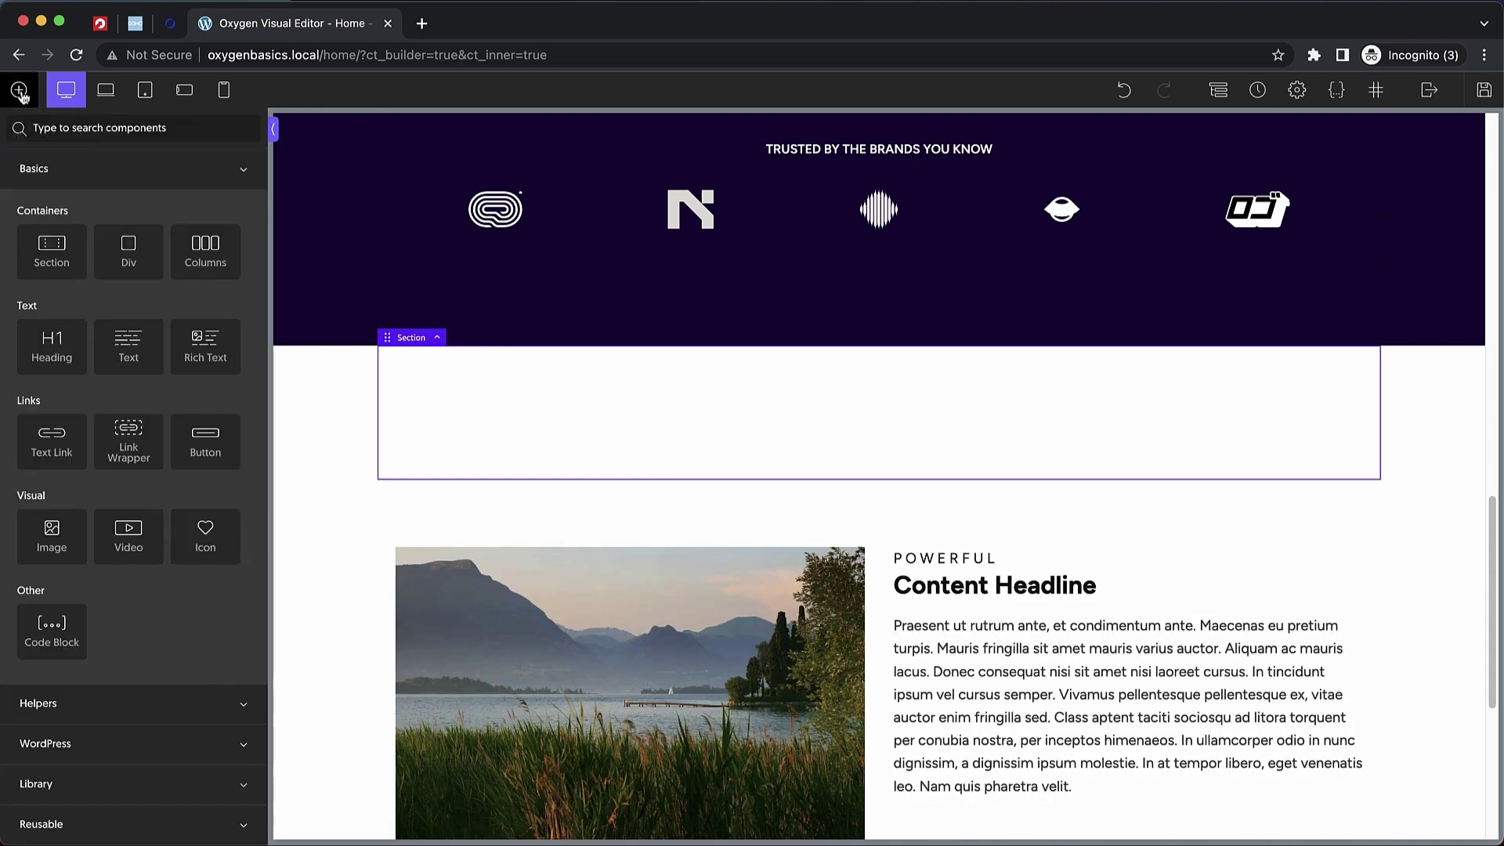
type("div")
left_click(35, 169)
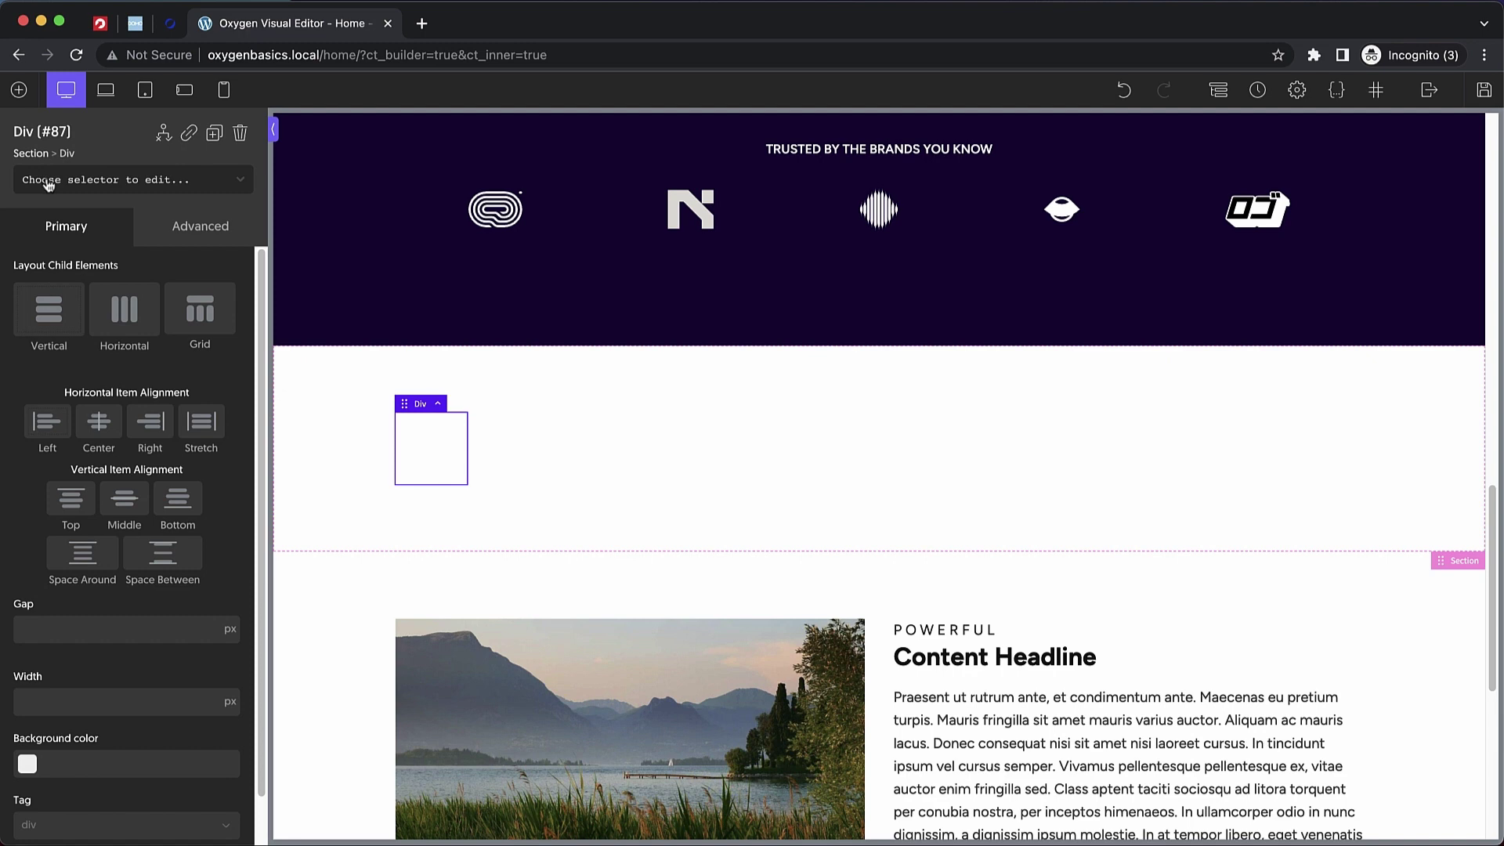
left_click(49, 183)
type("features-1")
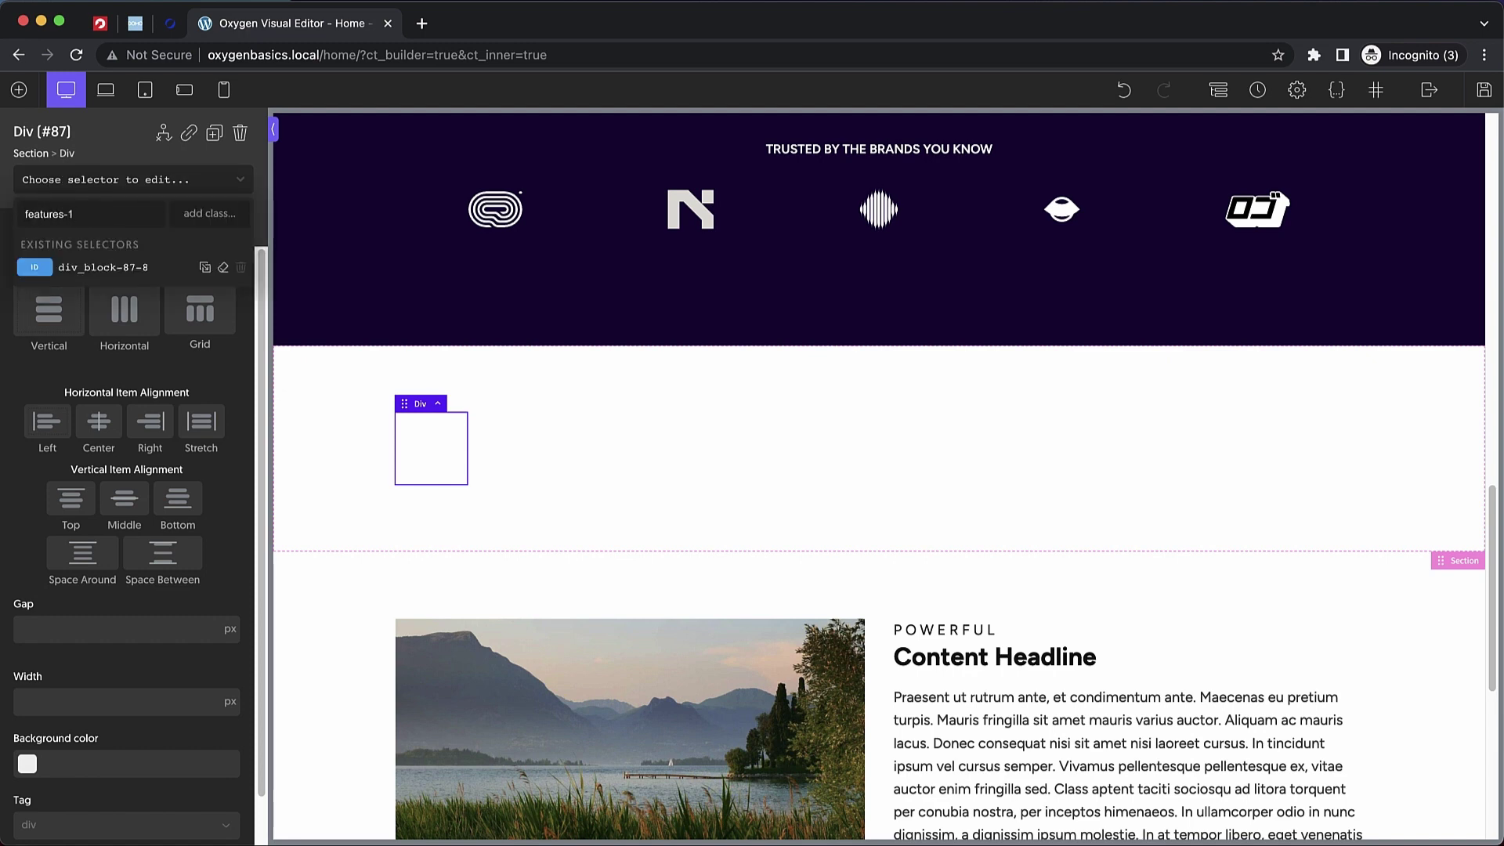
type("-card")
key("Return")
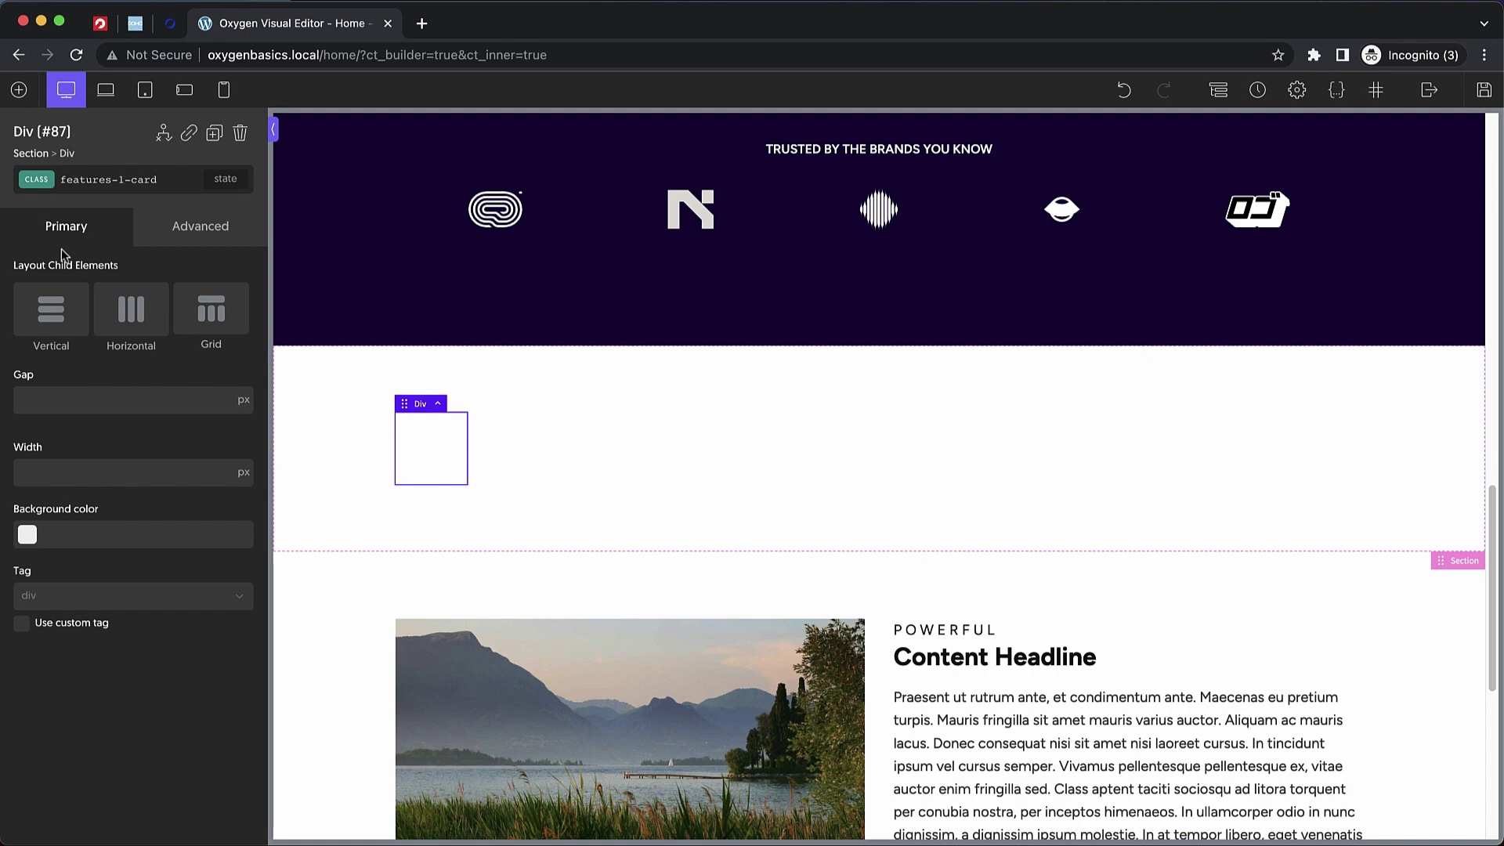
- Nest another div inside the card div and give it the class features-1-image-div
left_click(19, 92)
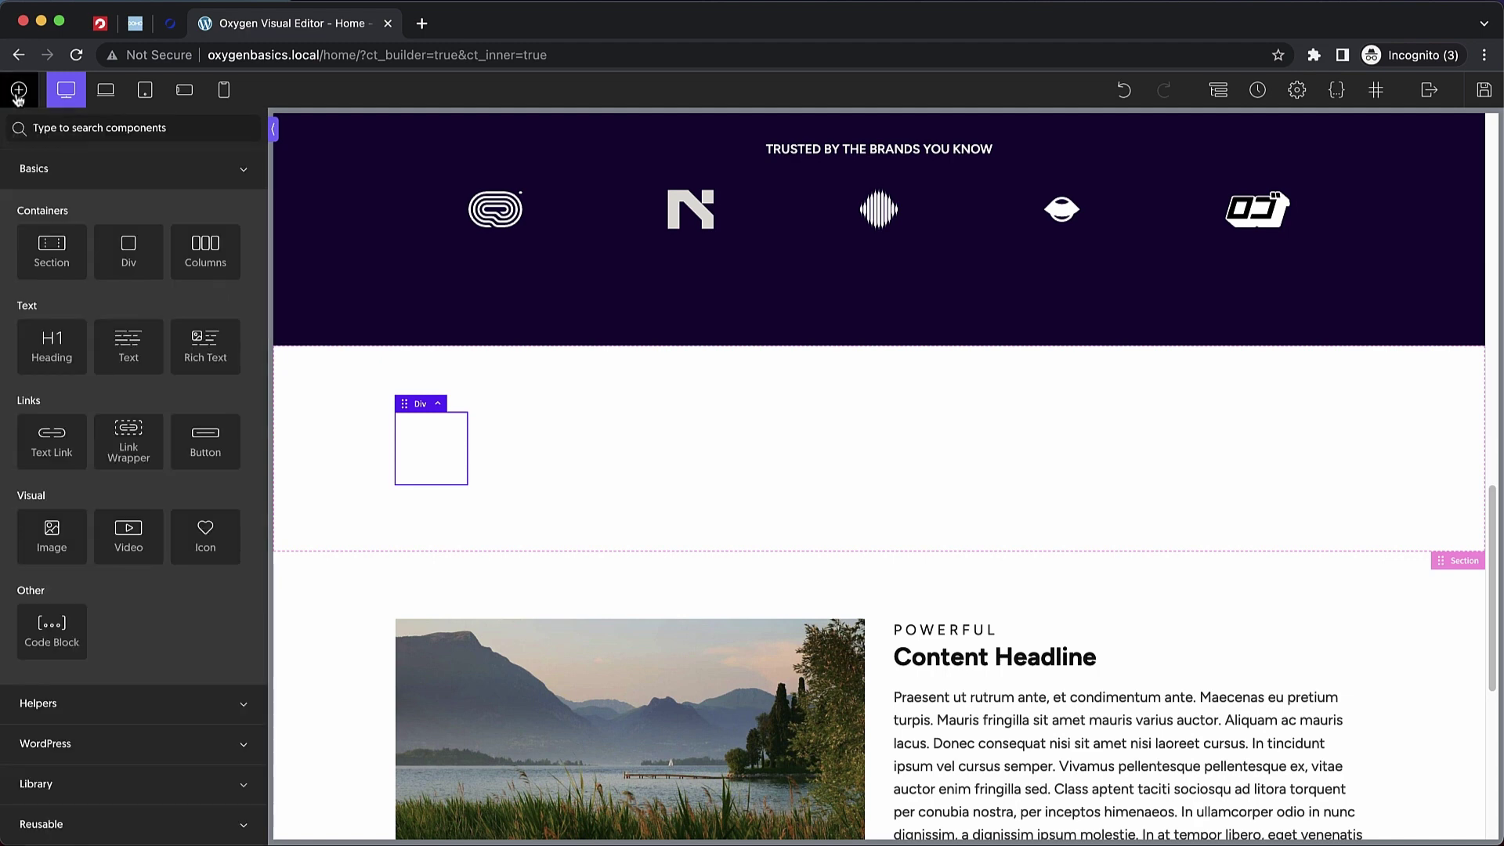
type("div")
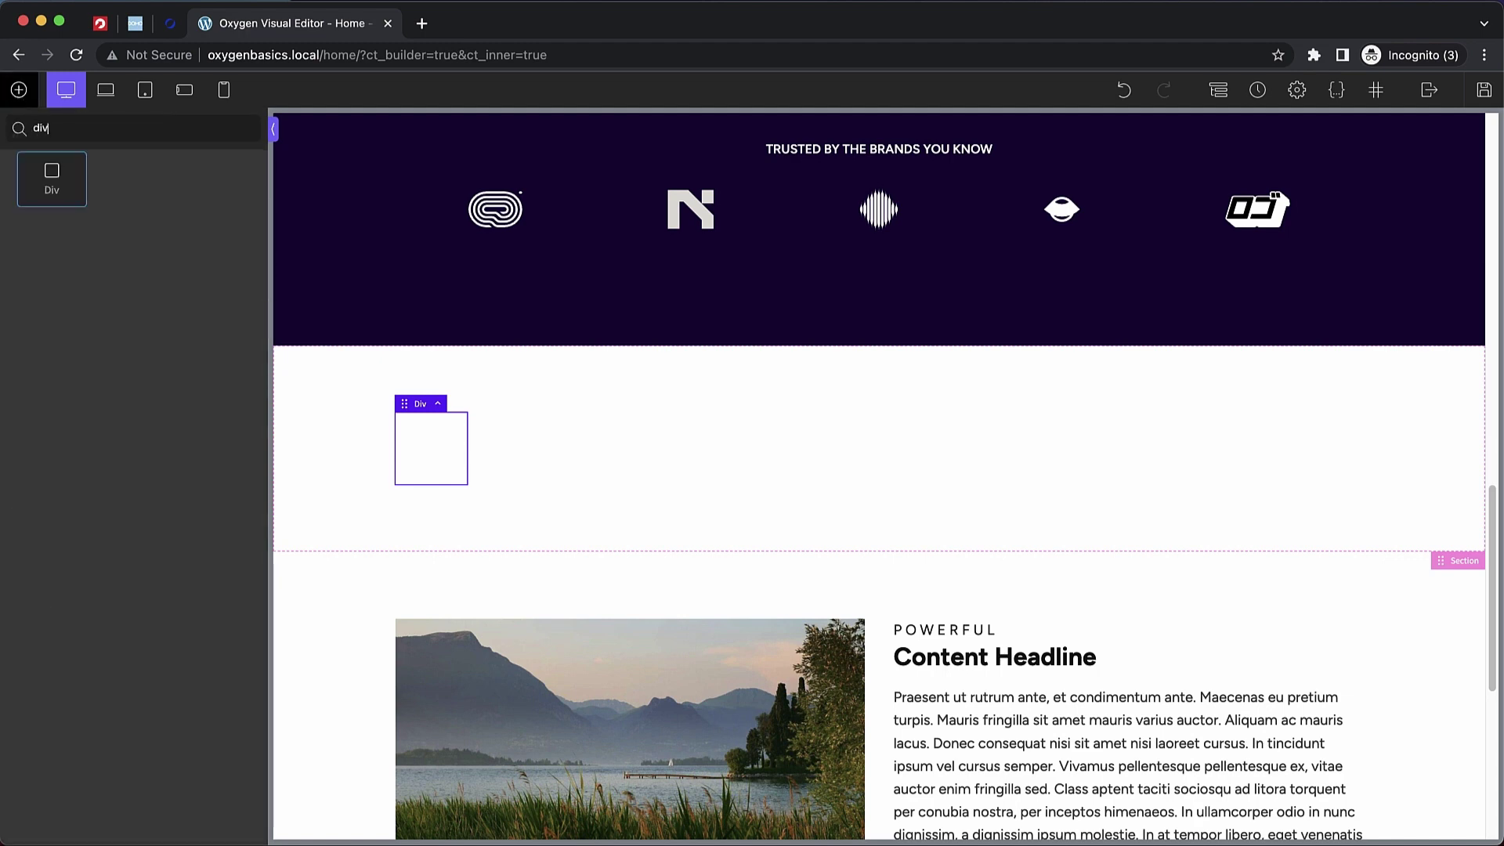
left_click(53, 184)
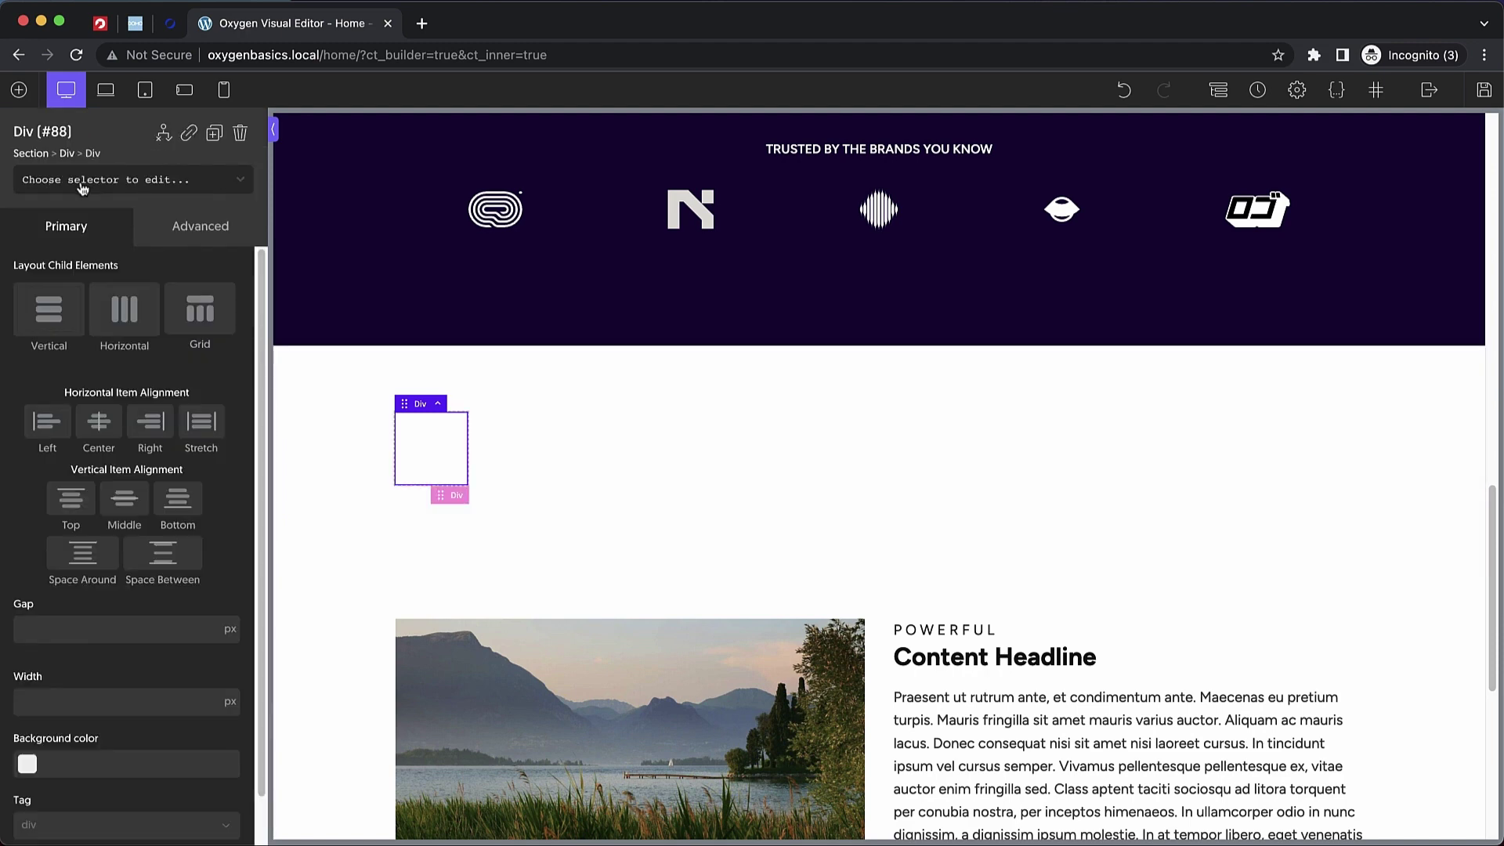
left_click(75, 182)
type("features-")
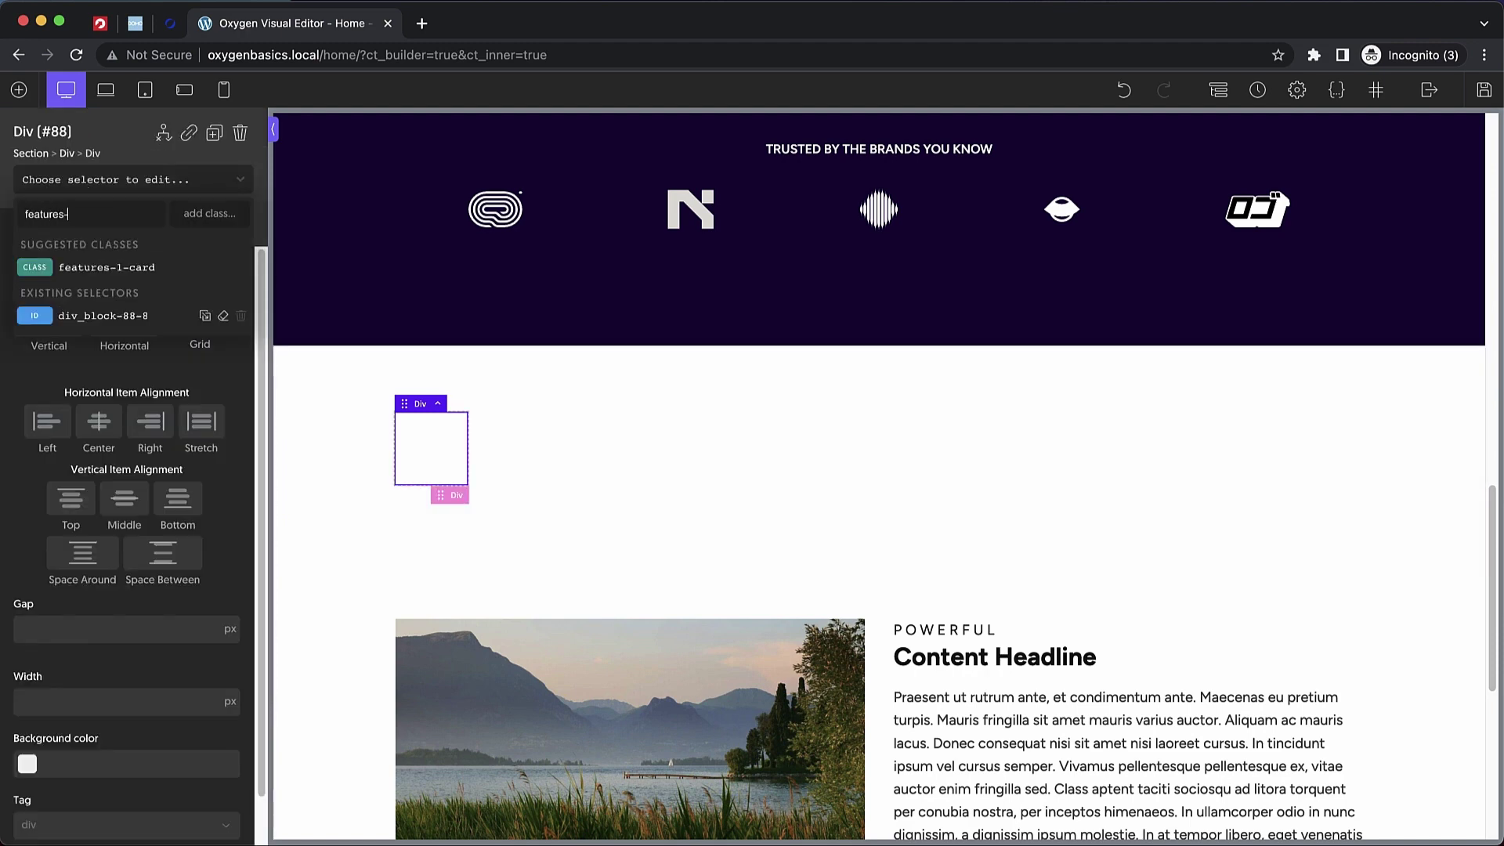
type("1-image-div")
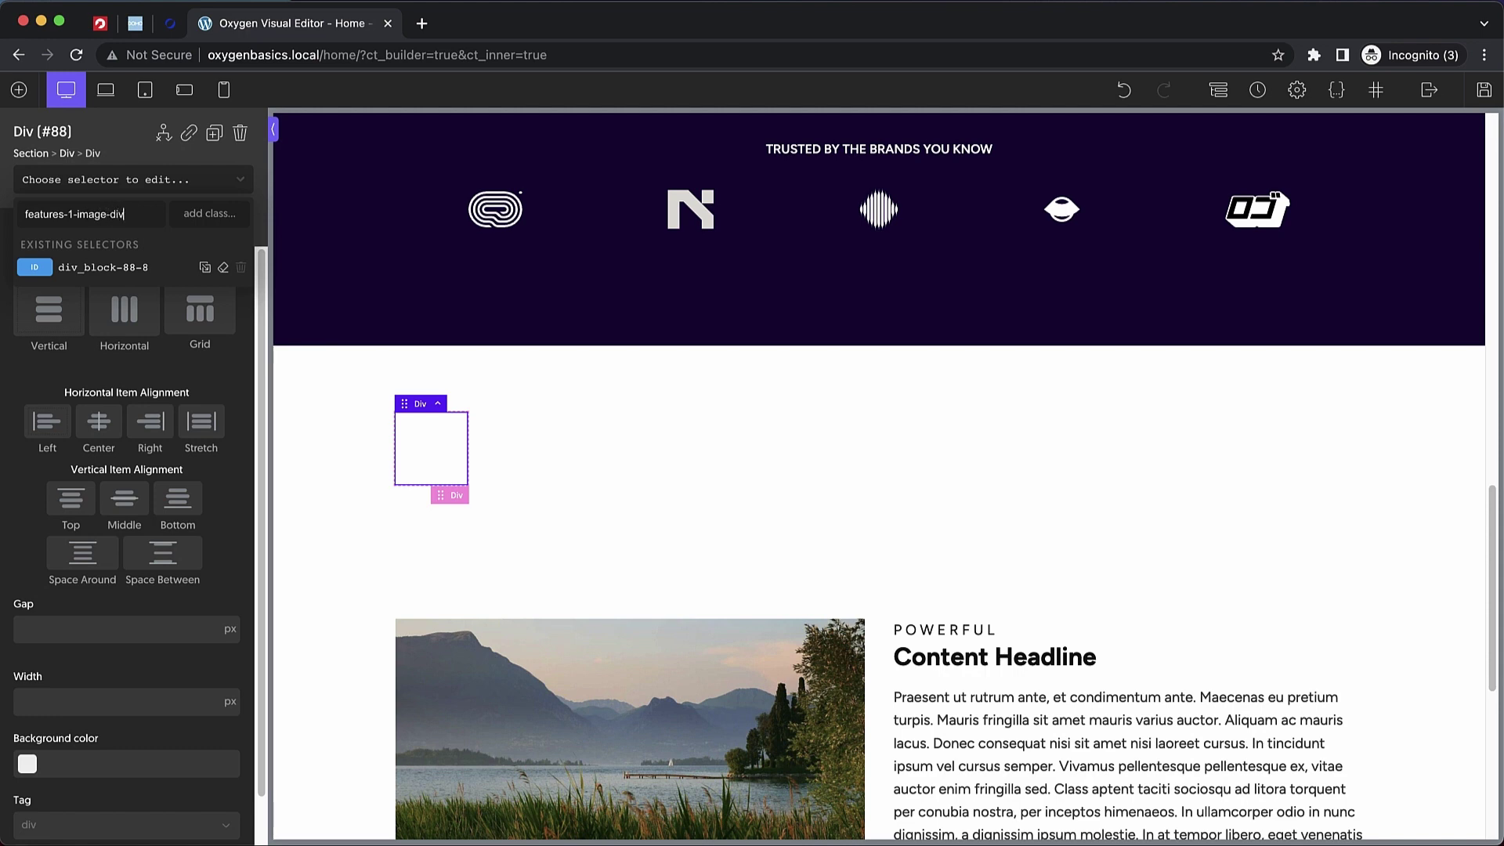
key("Return")
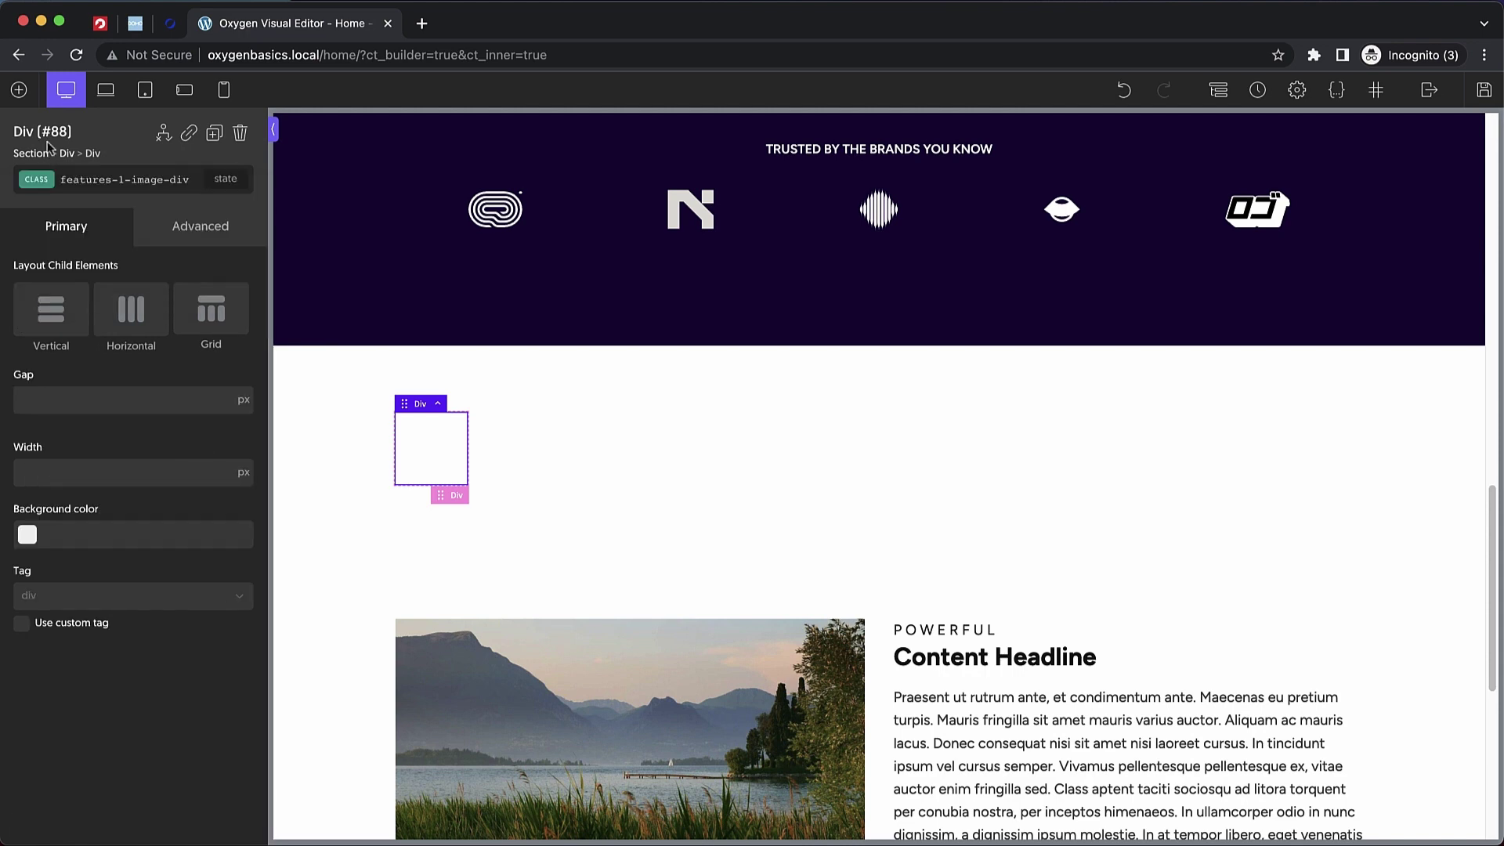
- Add an image inside the features-1-image-div div and give it the class features-1-image
left_click(19, 91)
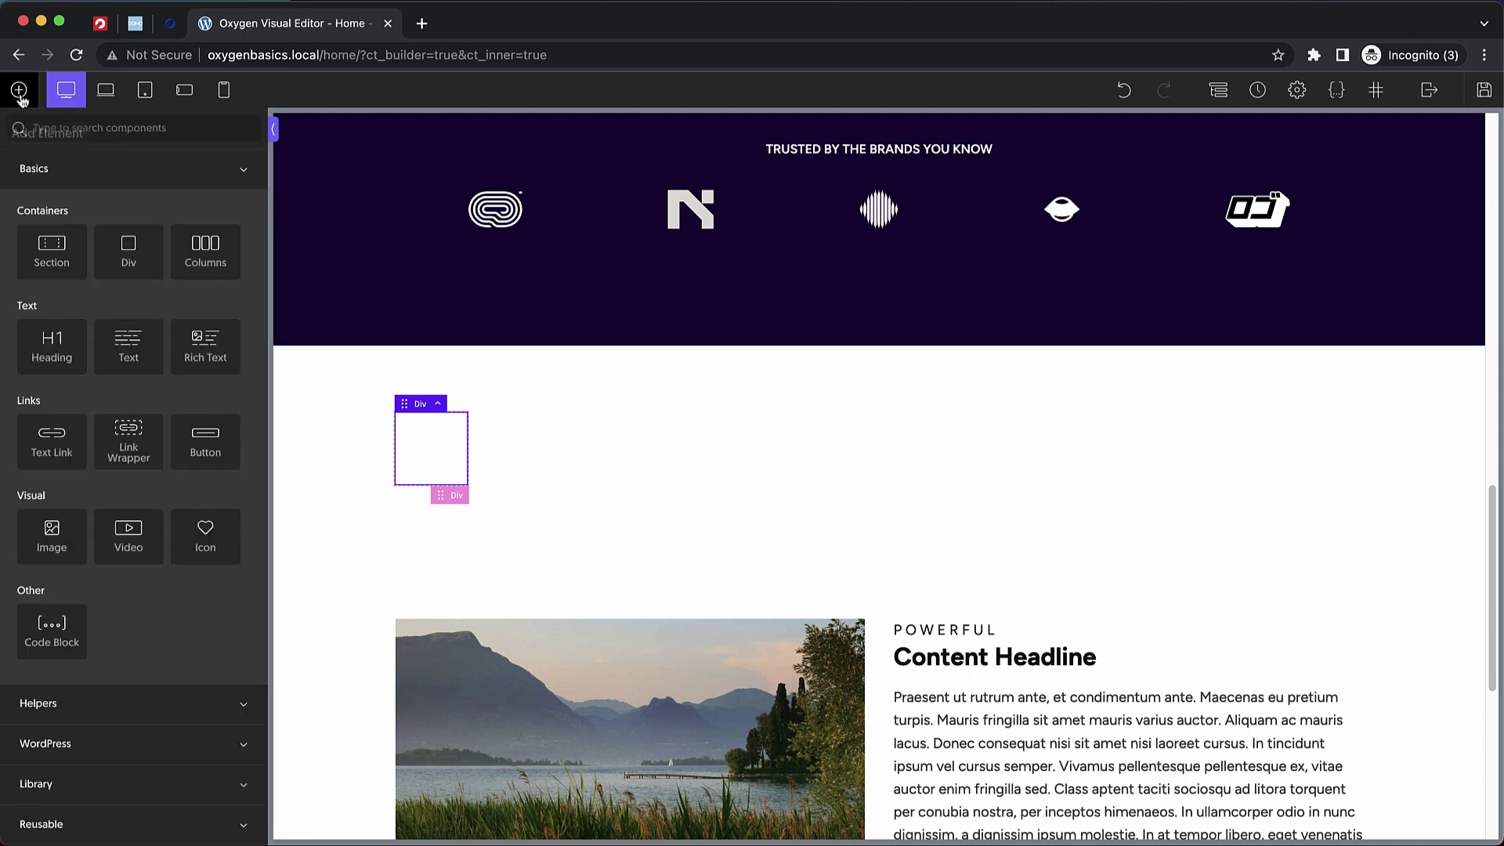
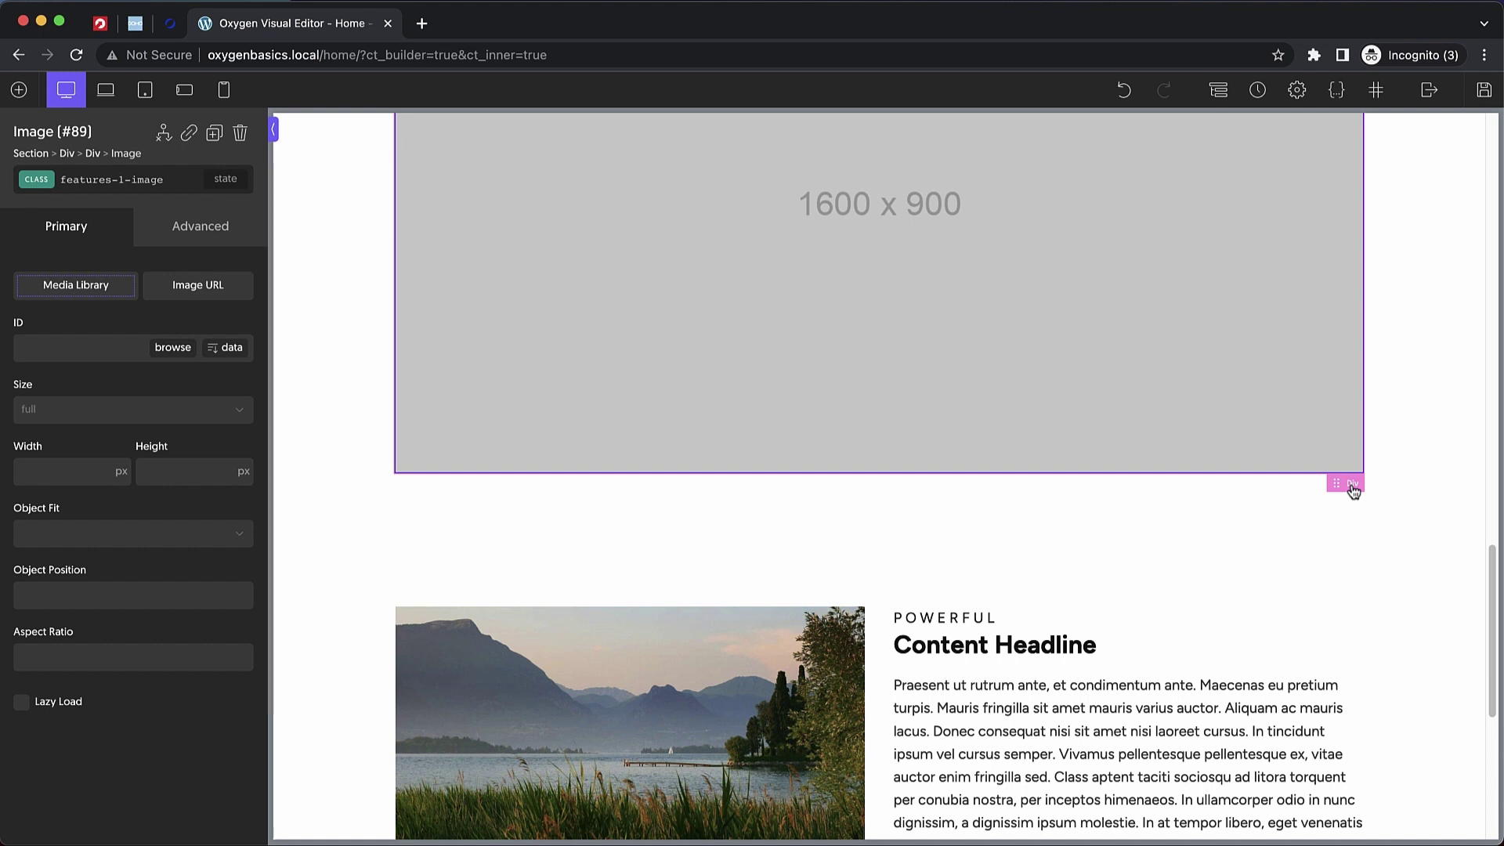
scroll(1354, 490, "up", 1)
scroll(1353, 486, "down", 2)
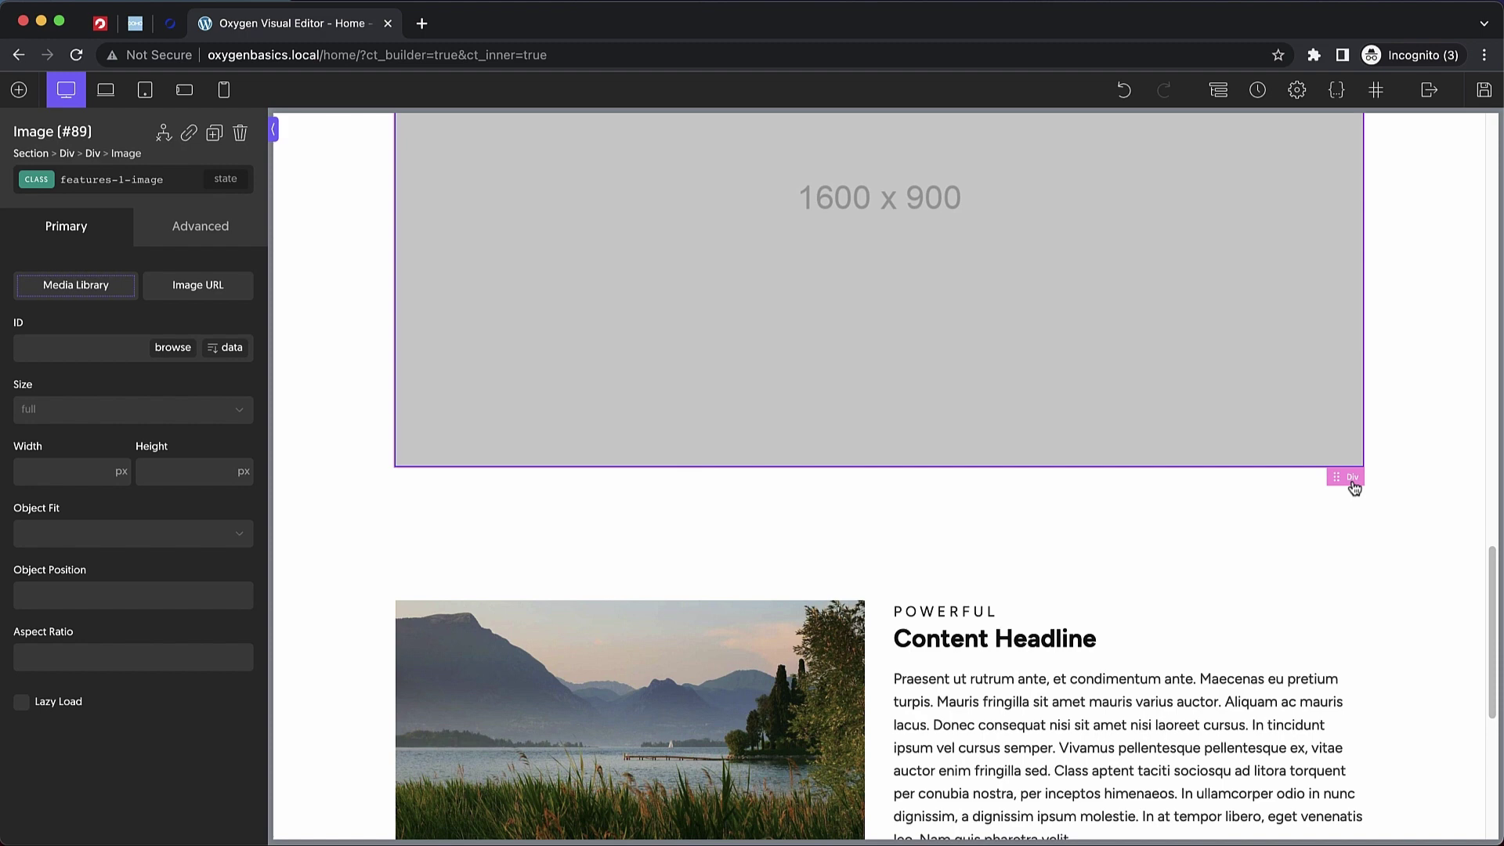
- Add a text element inside the features-1-card div, after the image div
left_click(1354, 487)
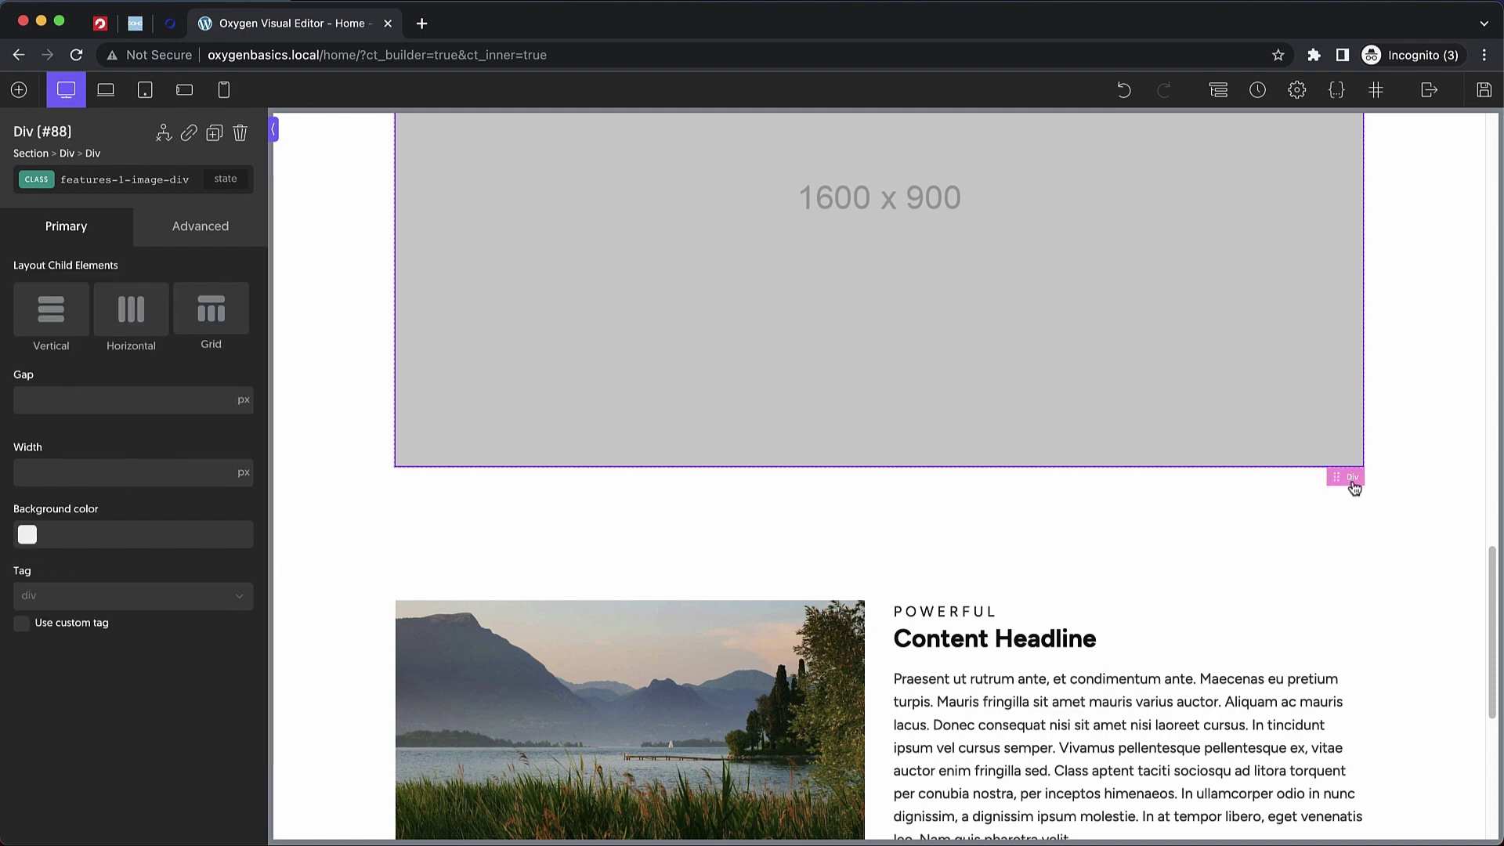
left_click(1218, 89)
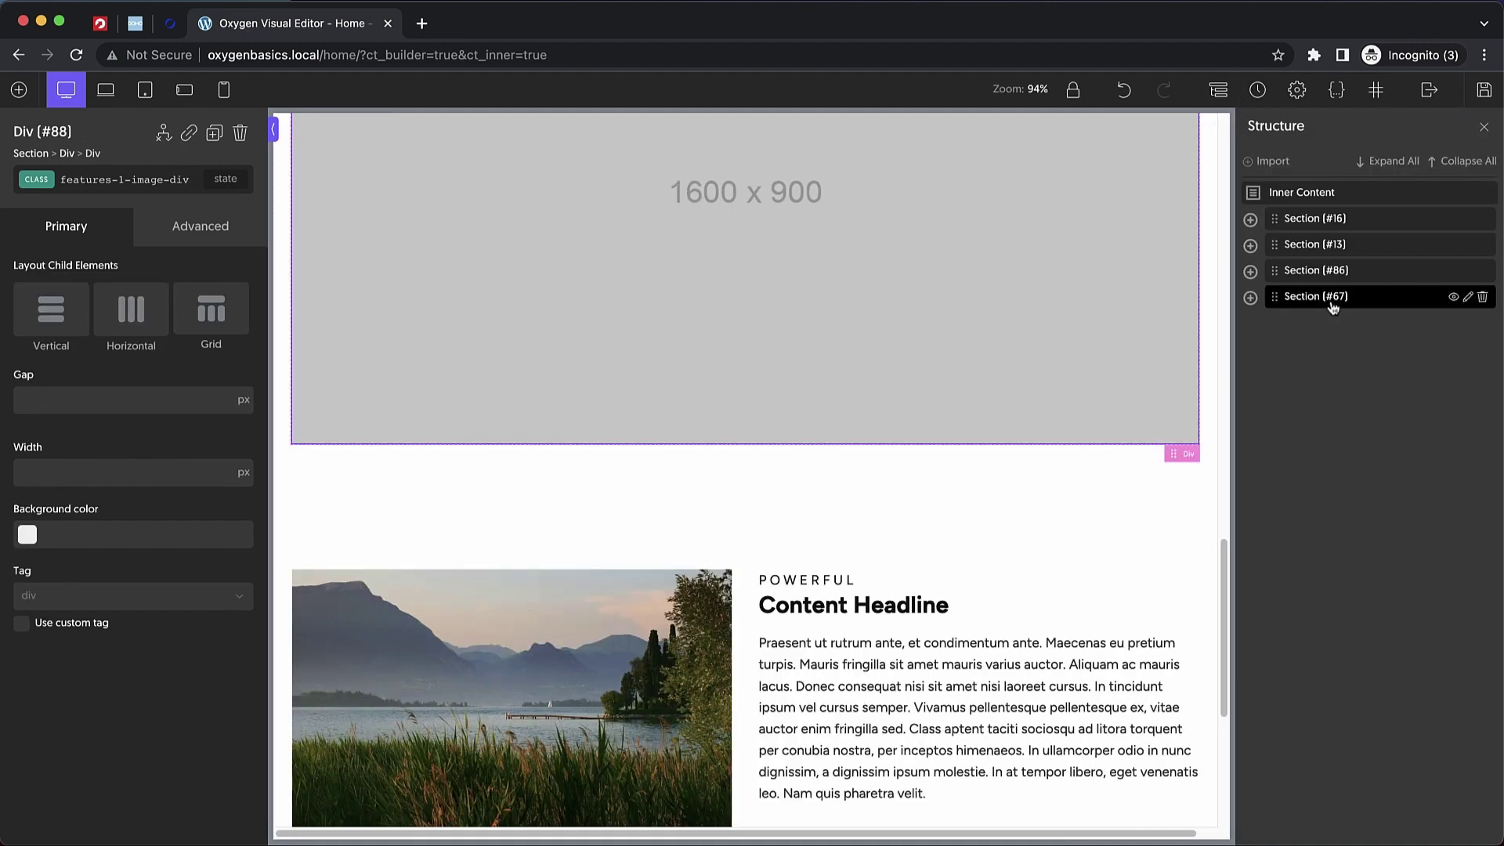
left_click(1250, 271)
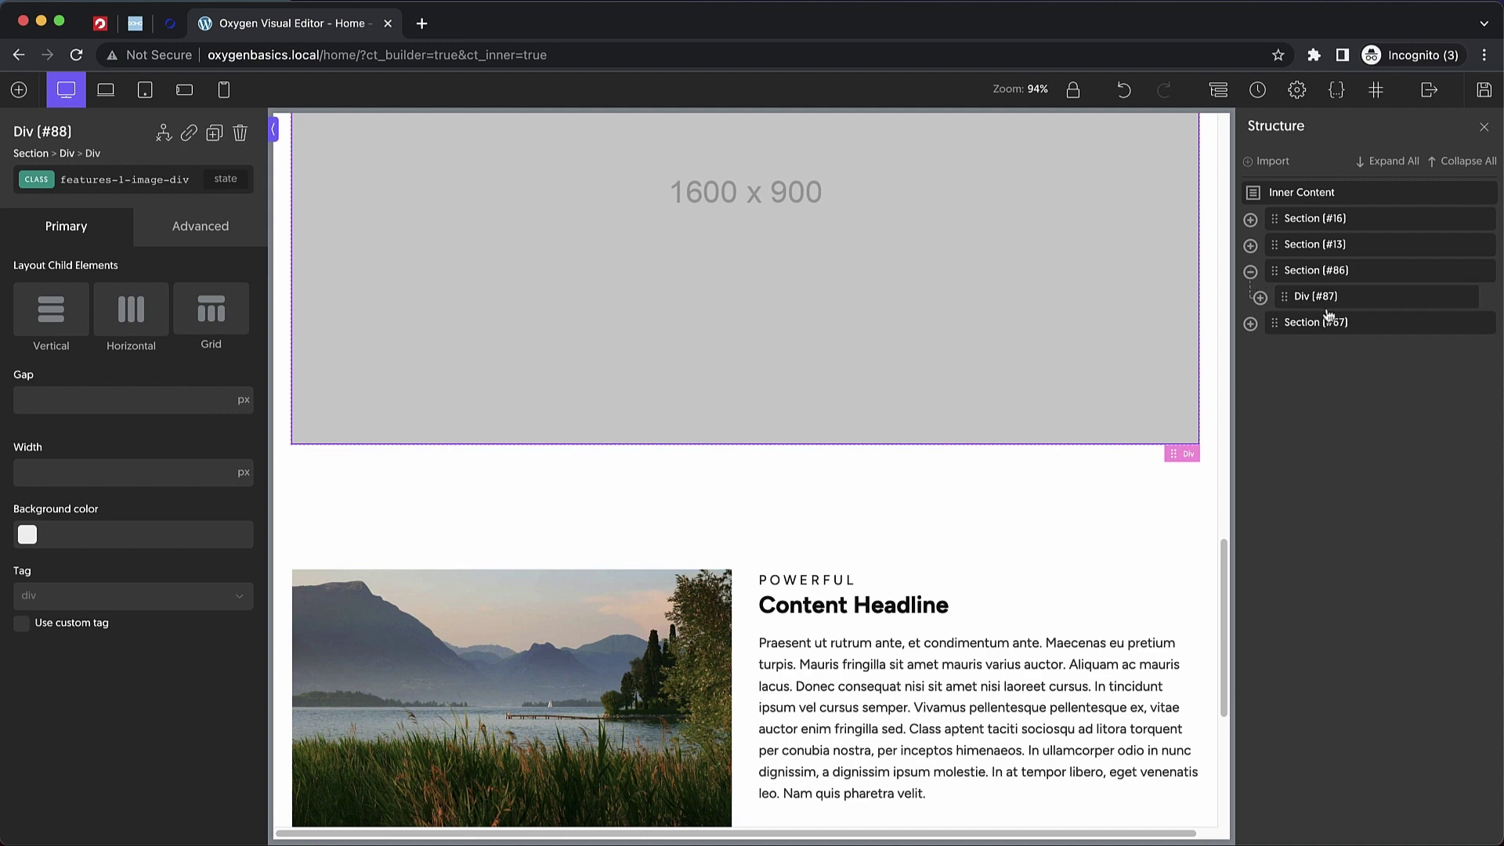
left_click(1305, 298)
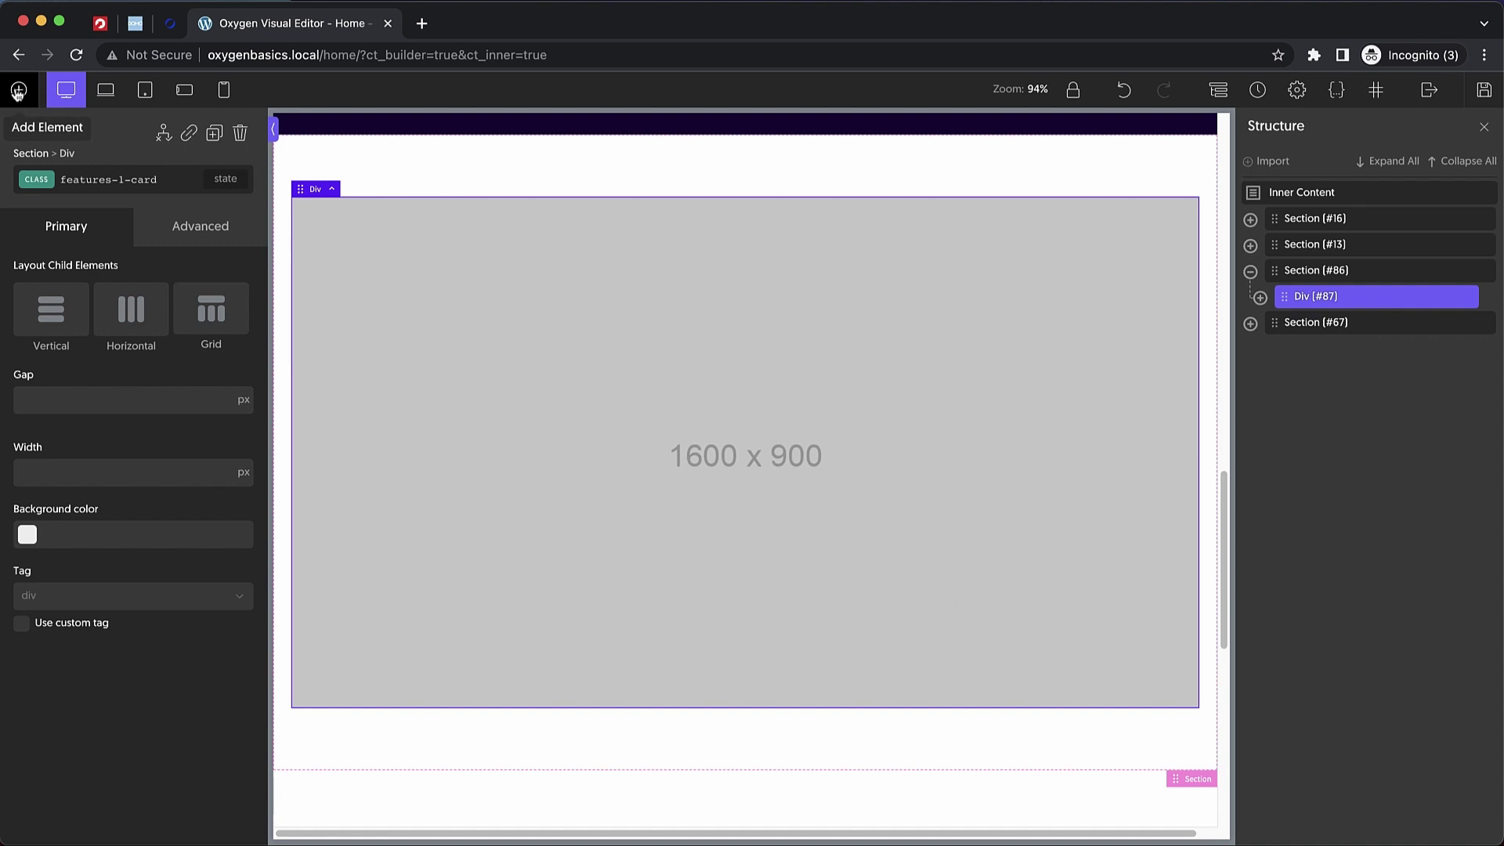
left_click(17, 92)
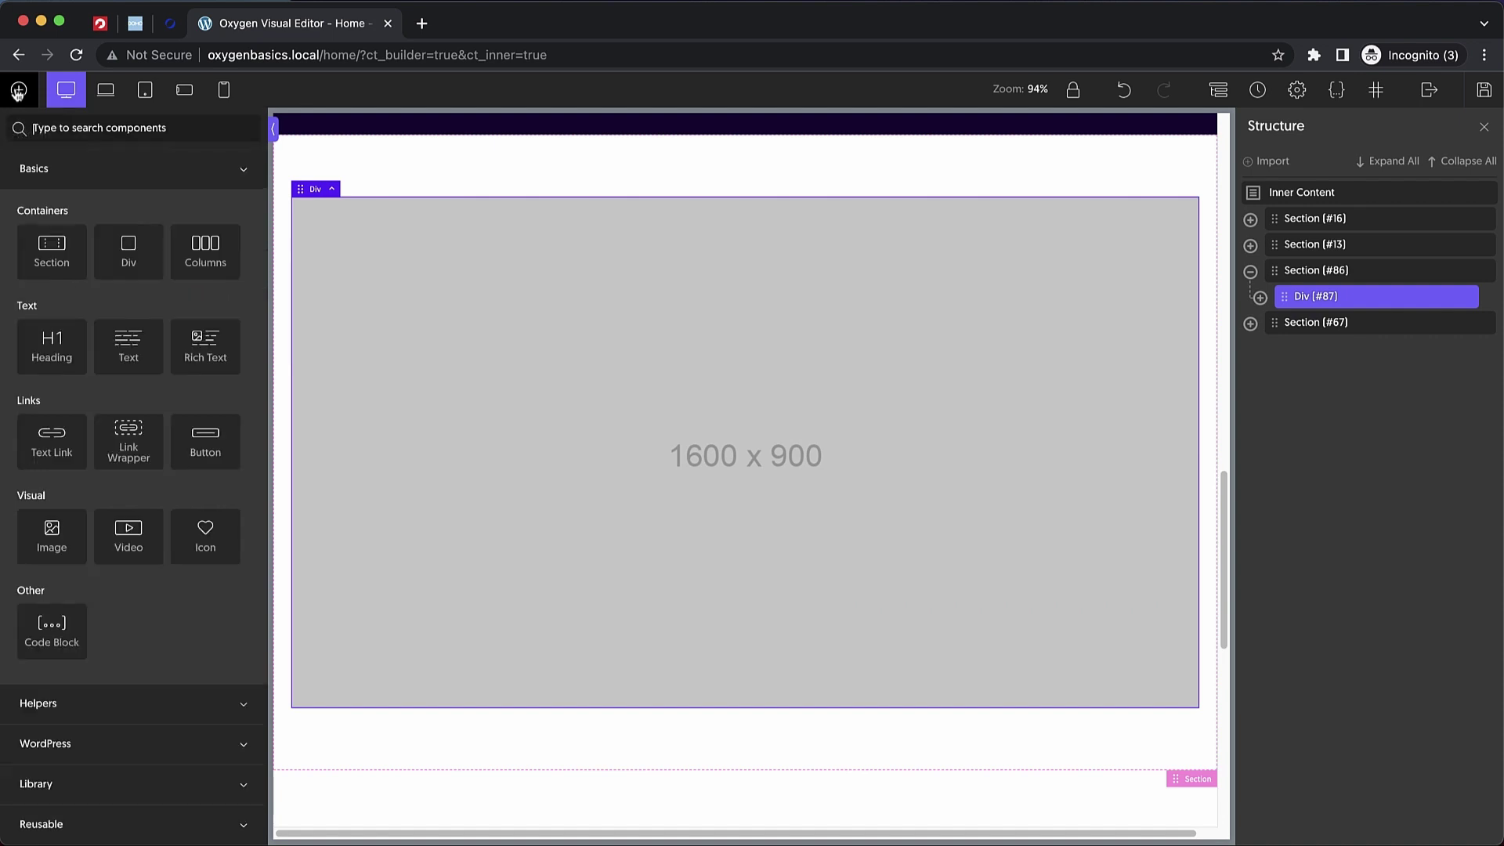
type("text")
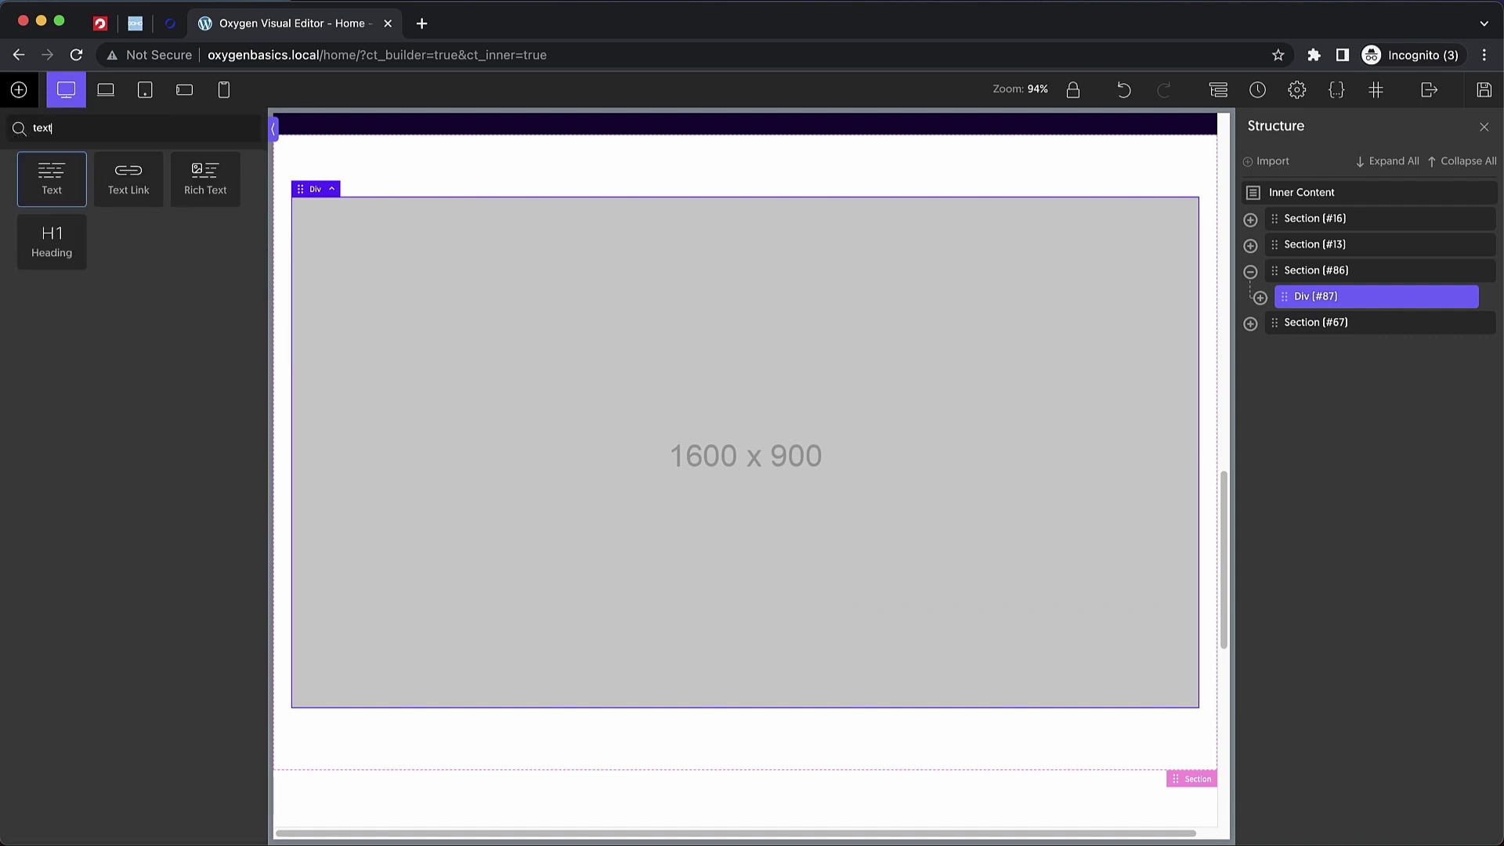
key("Return")
- Expand the card's nested elements in the structure tree, and add a div after its text with the class features-1-divider
left_click(1260, 298)
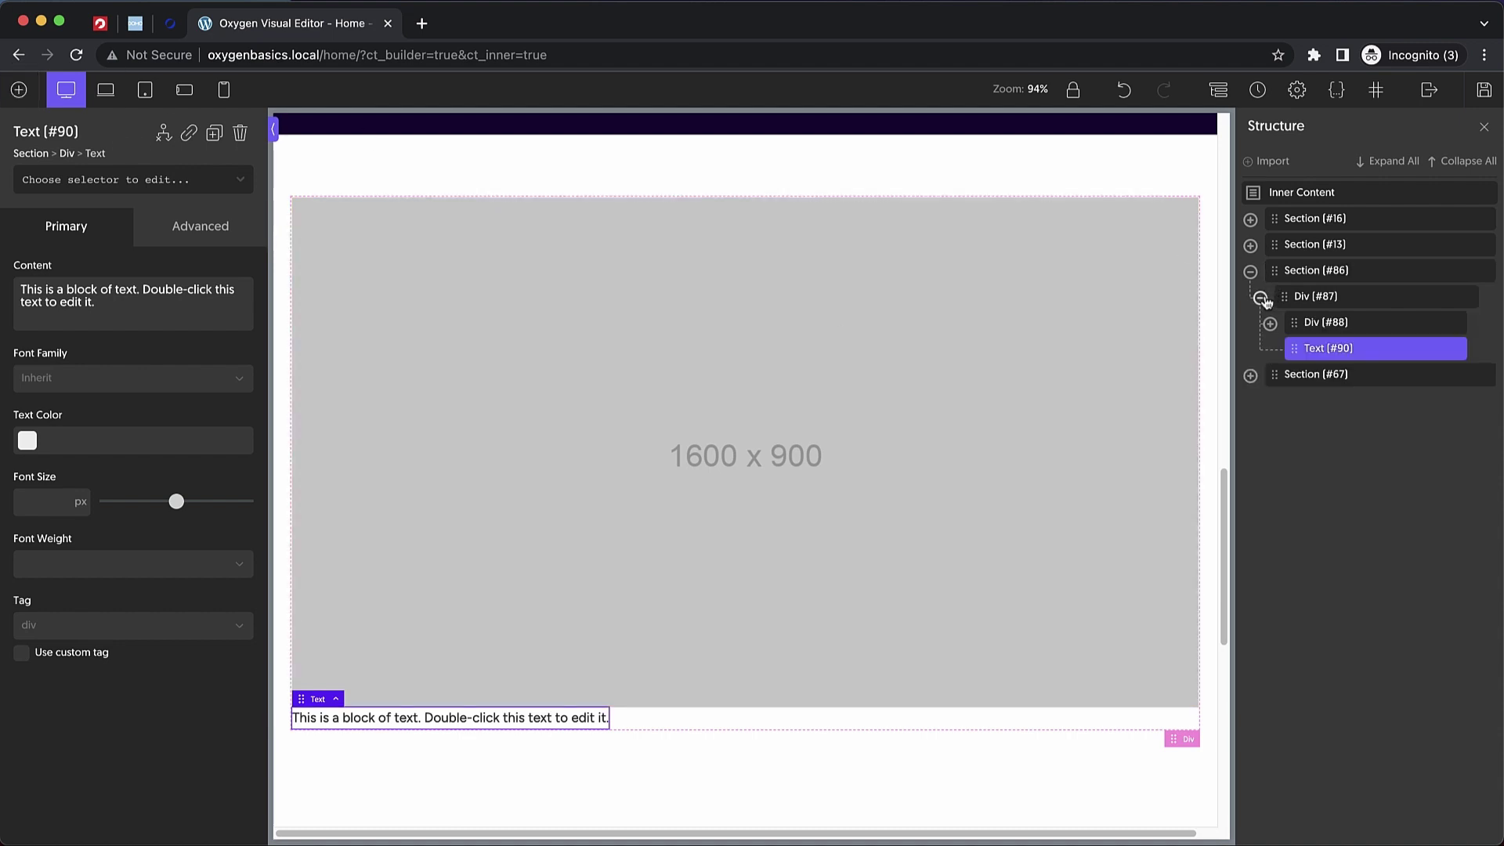
left_click(1271, 324)
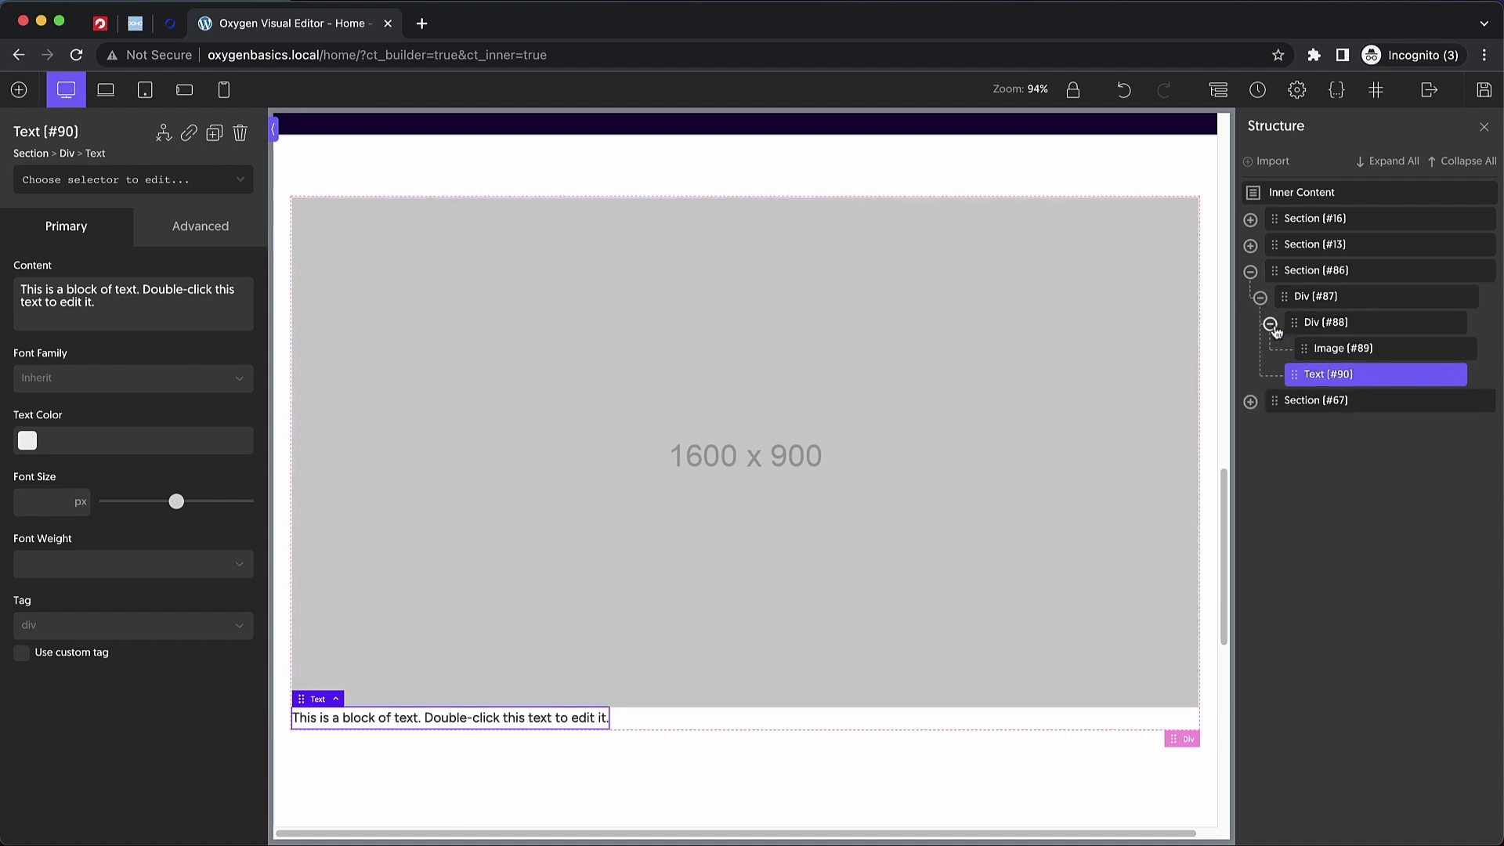
left_click(1328, 304)
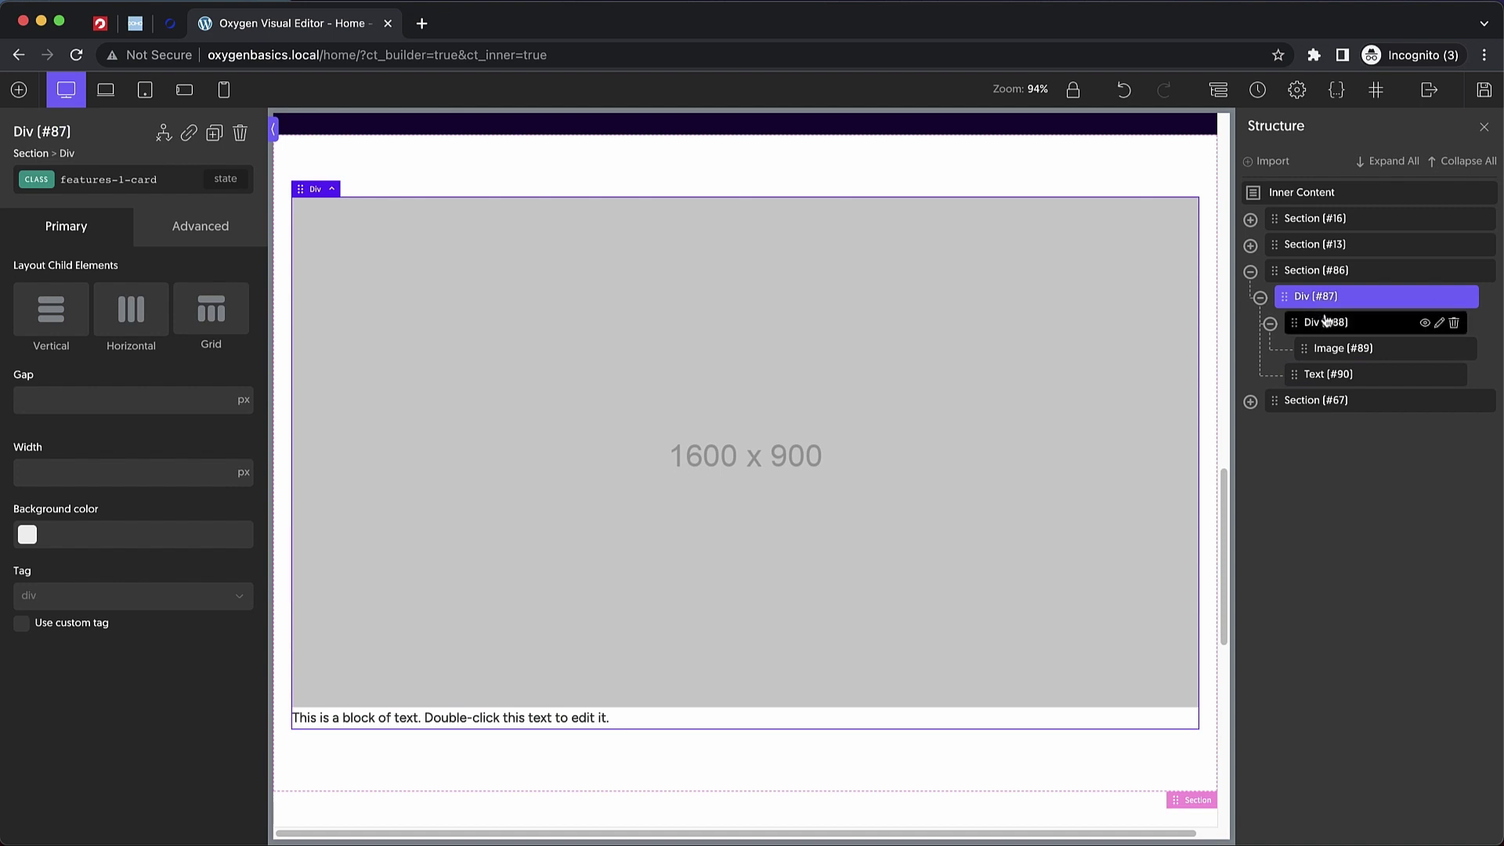
left_click(1326, 321)
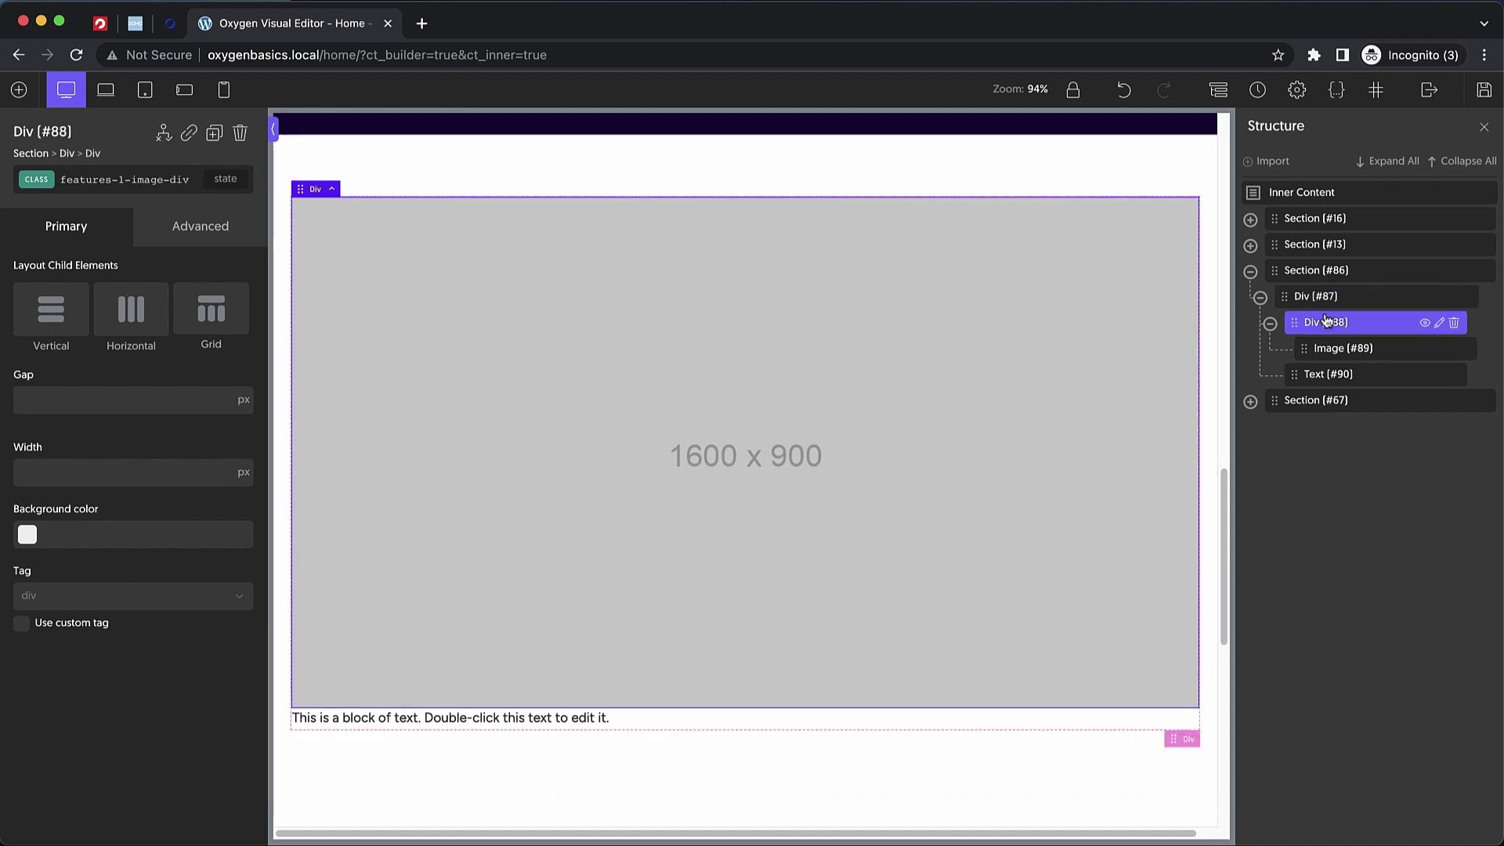
left_click(1344, 356)
left_click(1327, 379)
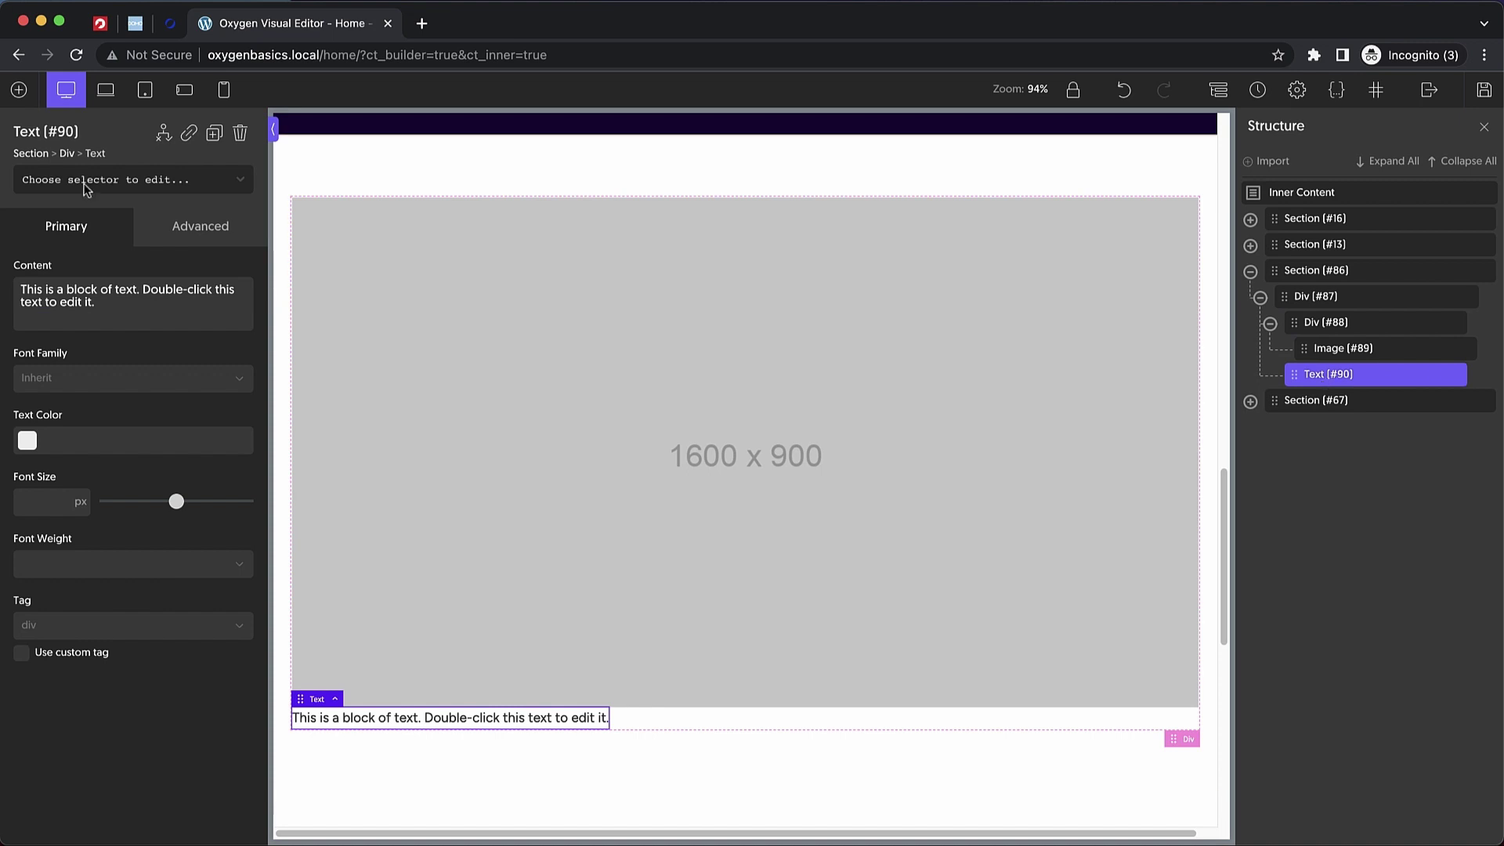
left_click(17, 92)
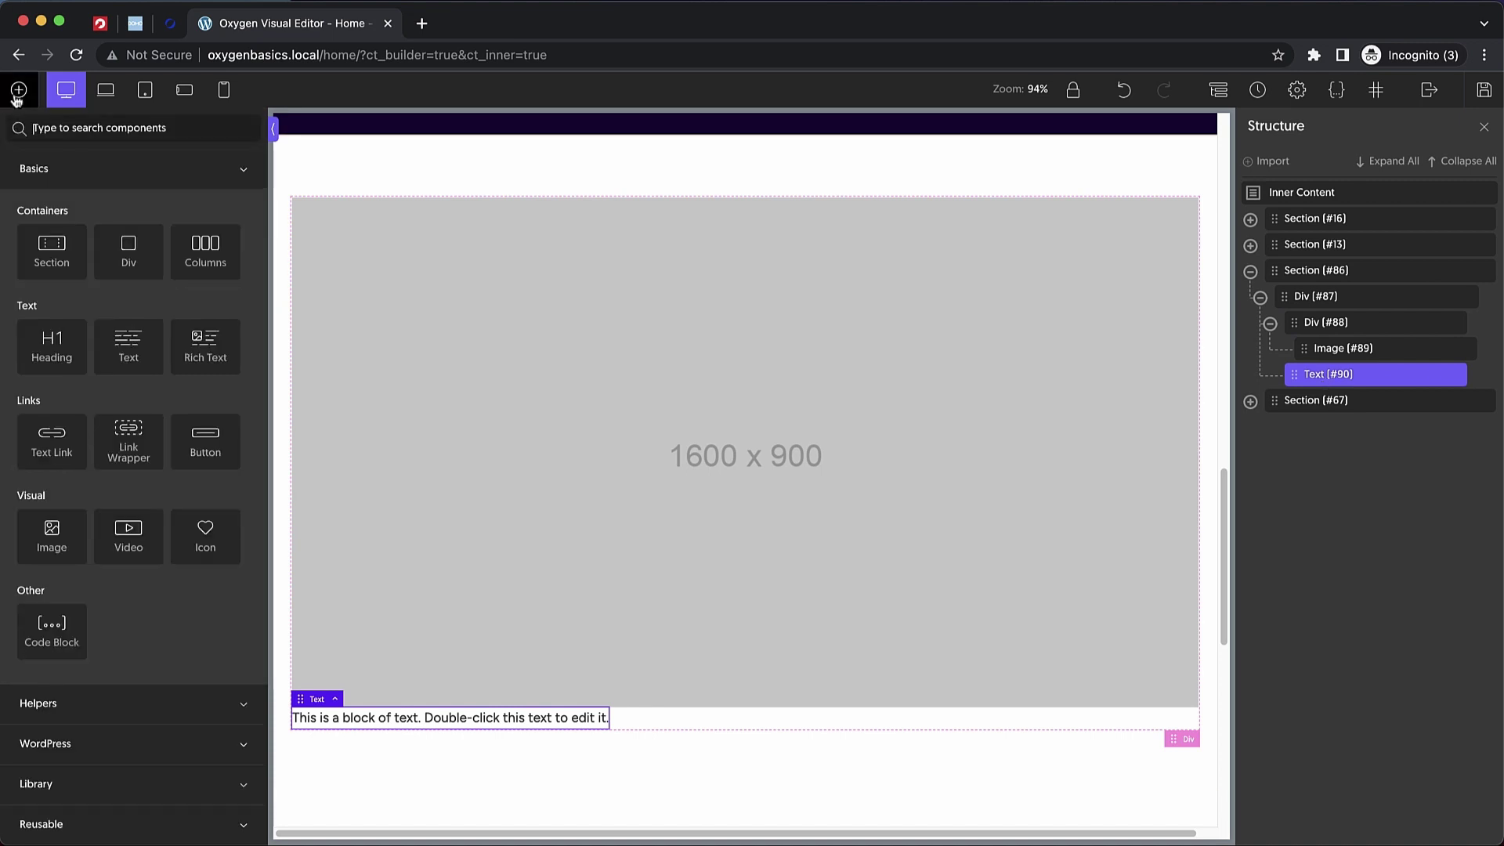
type("div")
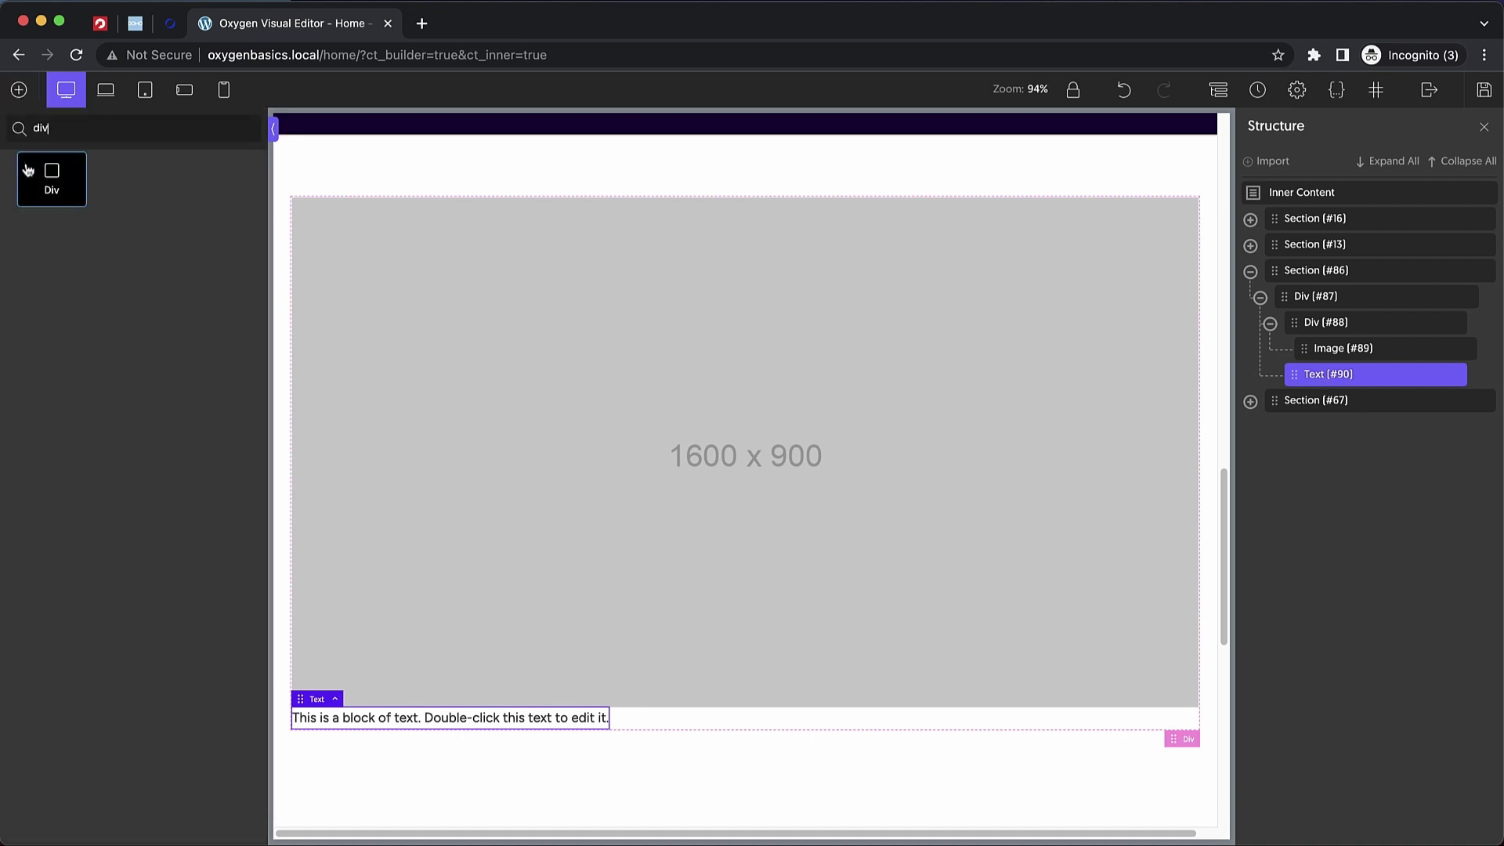
left_click(52, 179)
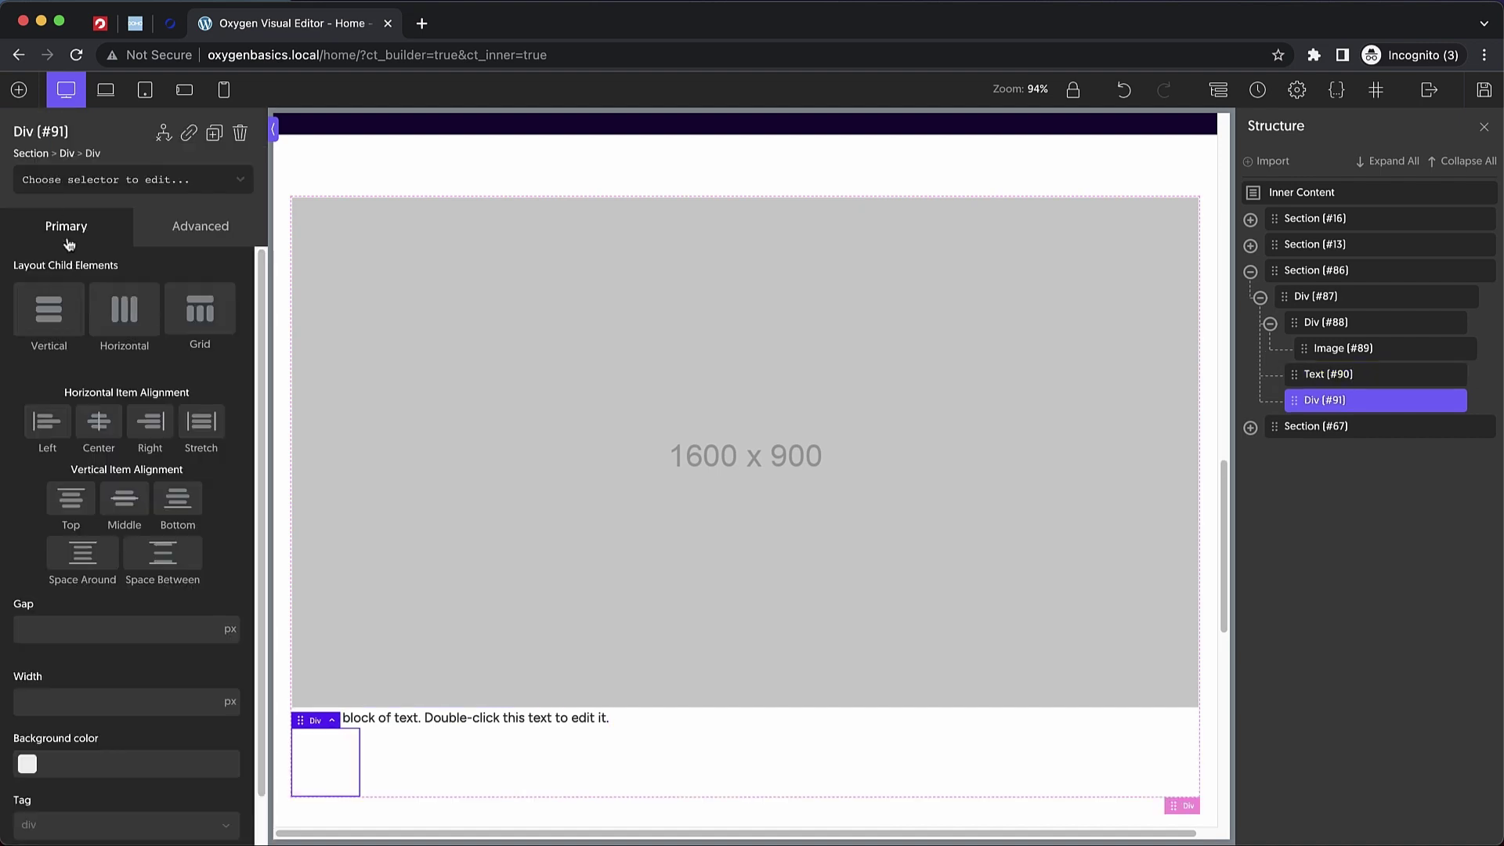
left_click(72, 180)
type("features-1-divider")
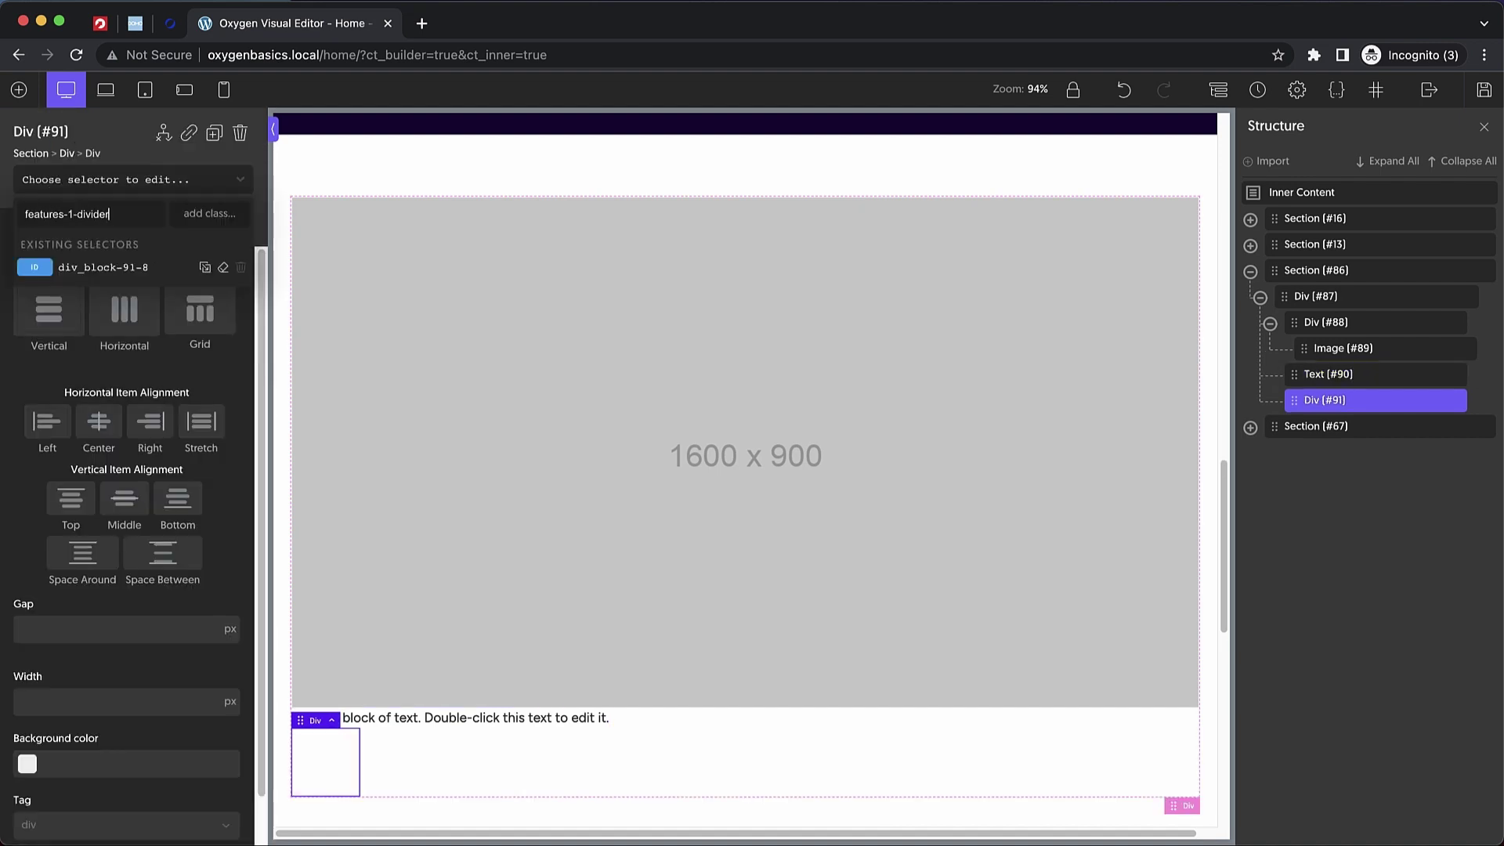
key("Return")
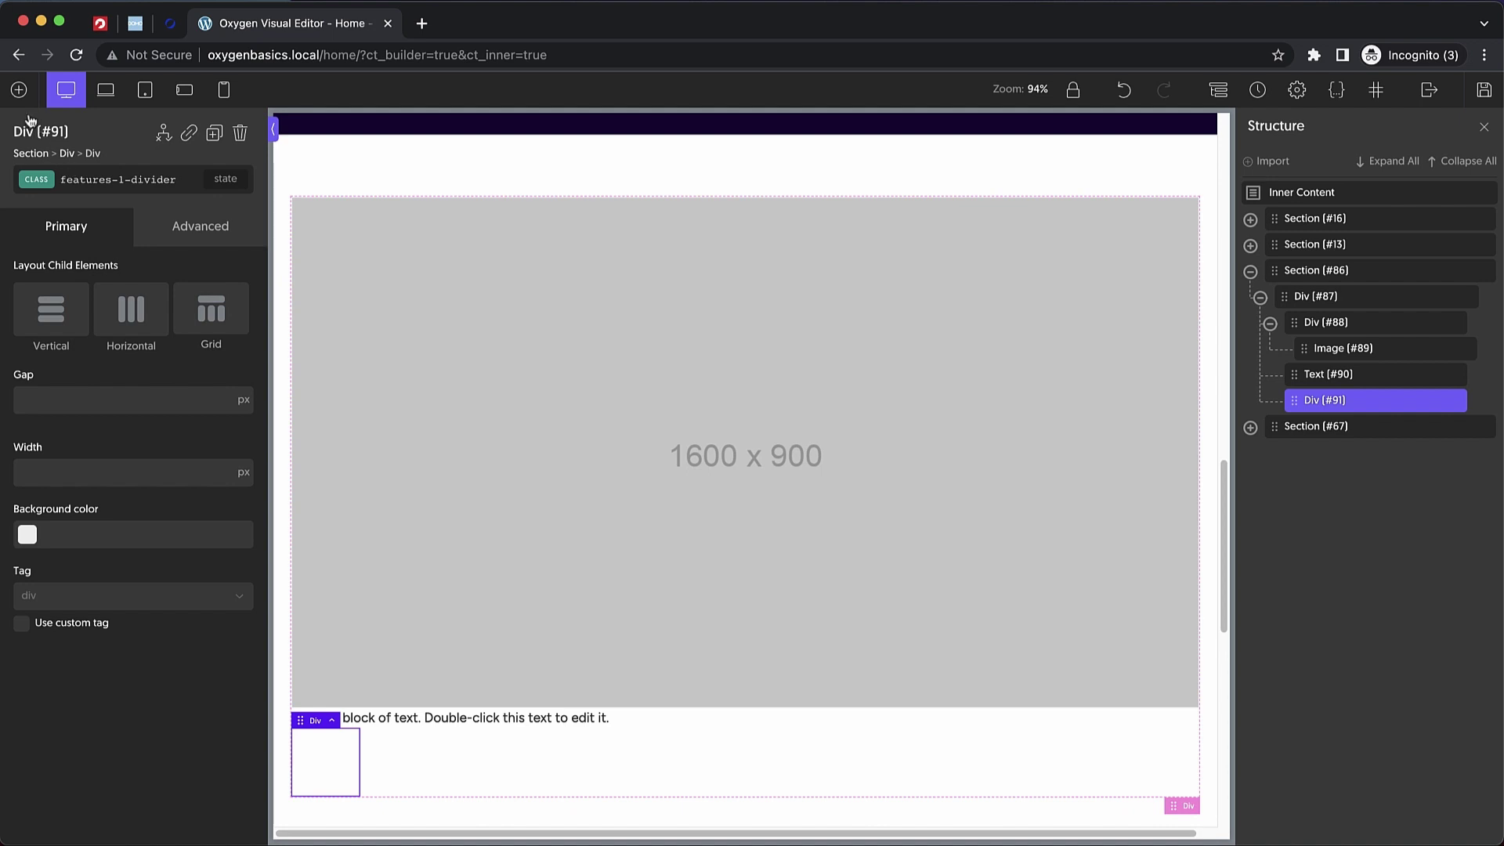
- Add a text element inside the features-1-divider div and give it the class features-1-description
left_click(19, 90)
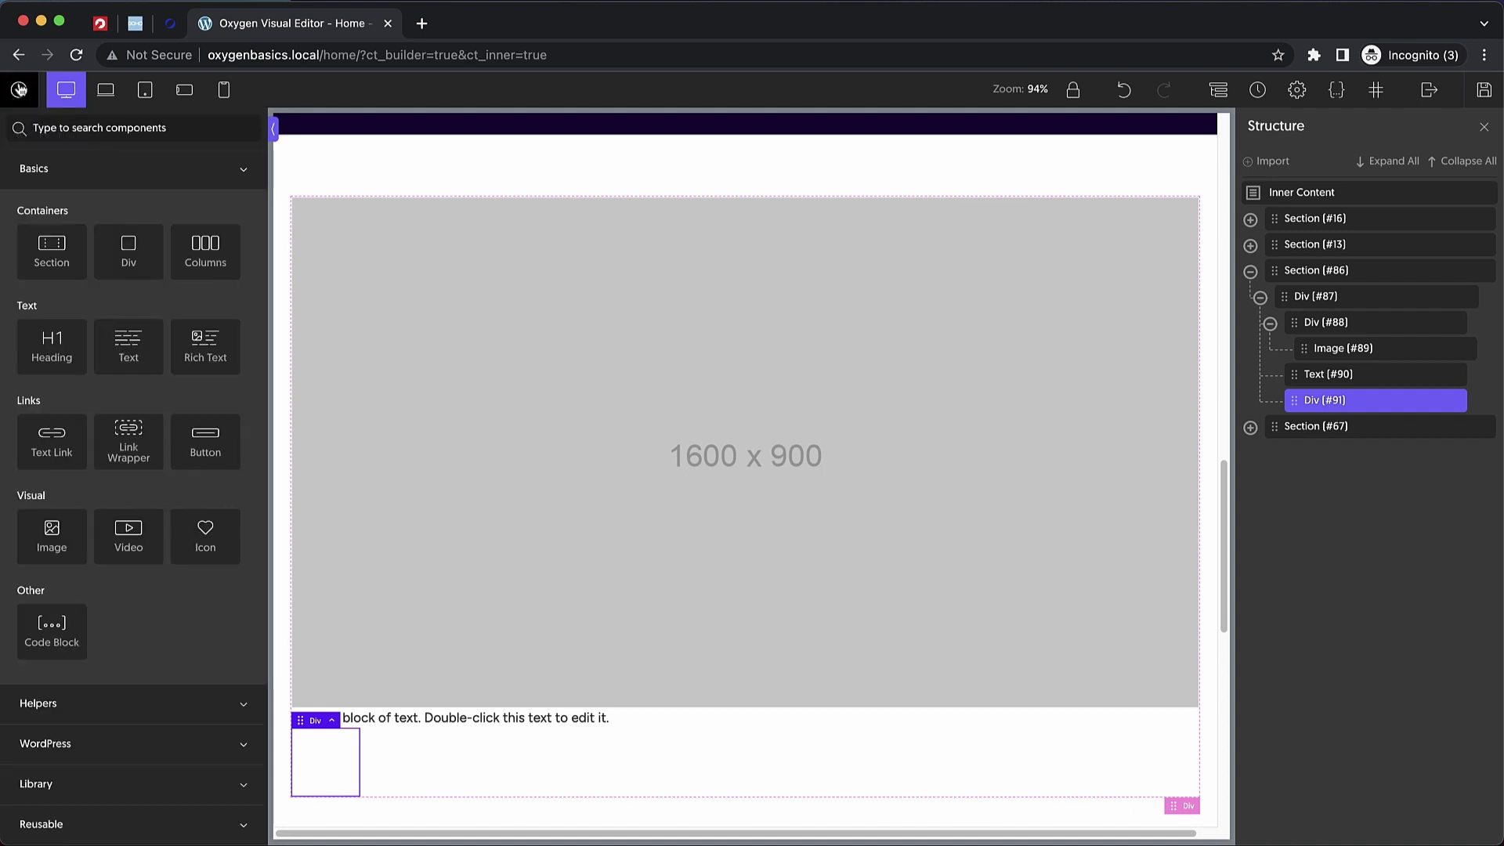
type("text")
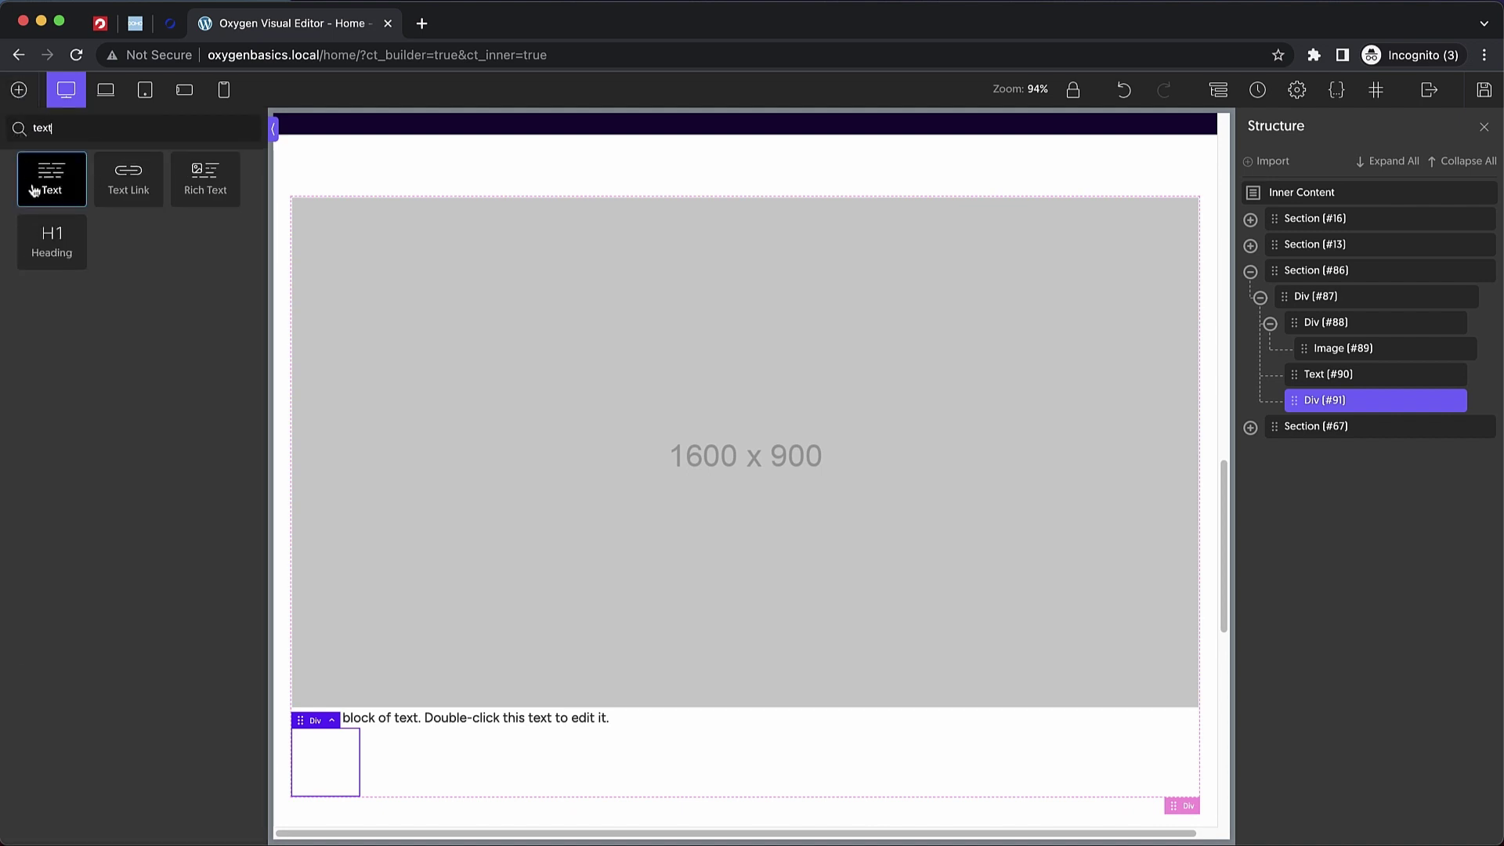
left_click(55, 194)
left_click(78, 180)
type("feat")
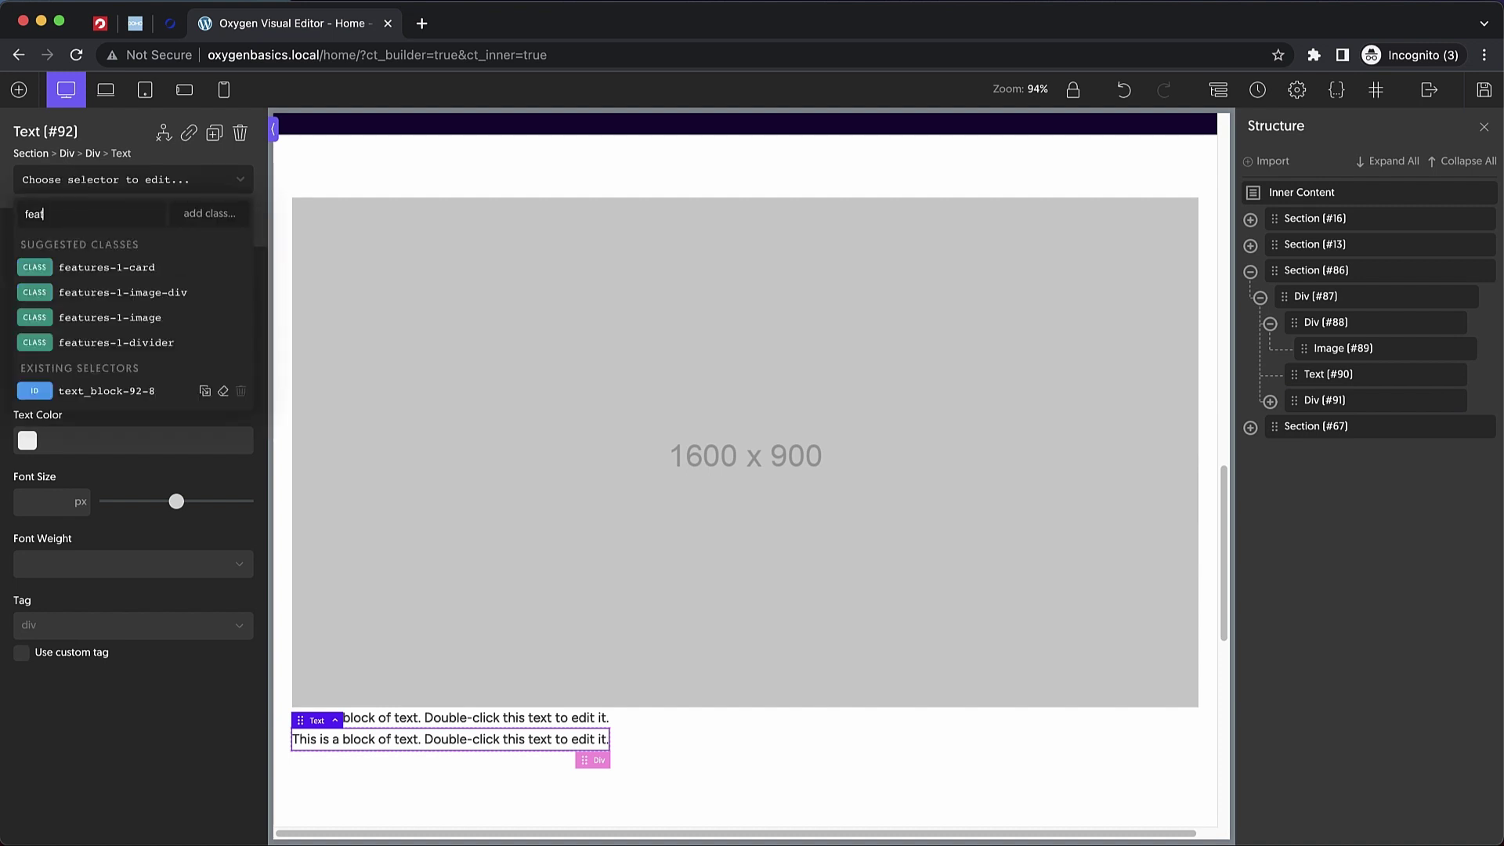
type("ures-1-description")
key("Return")
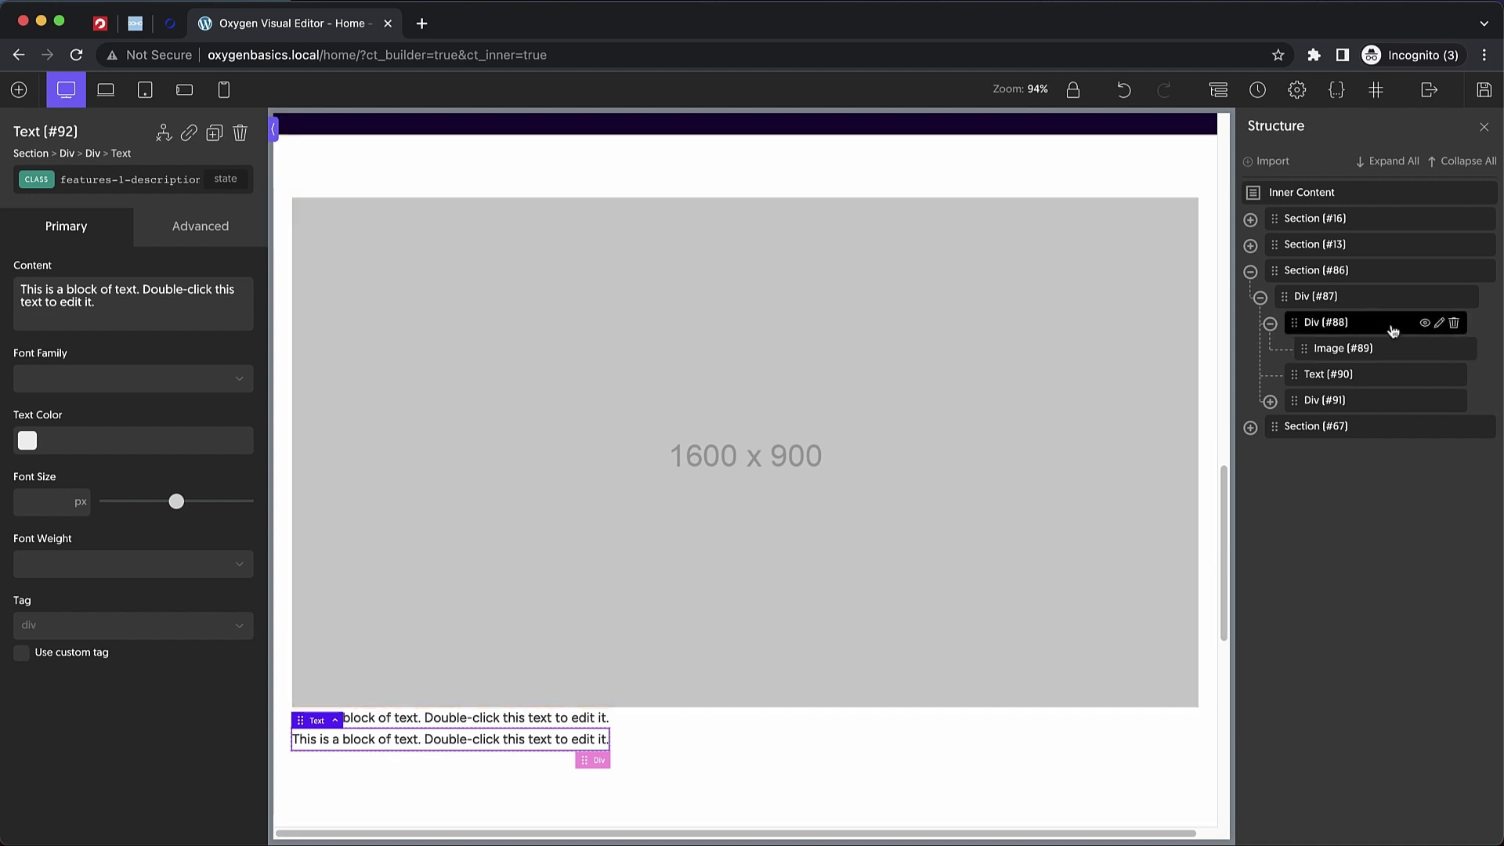
- Rename the features-1-card div as Card and the features-1-image-div div as Image Div in the structure tree
double_click(1315, 302)
type("Card")
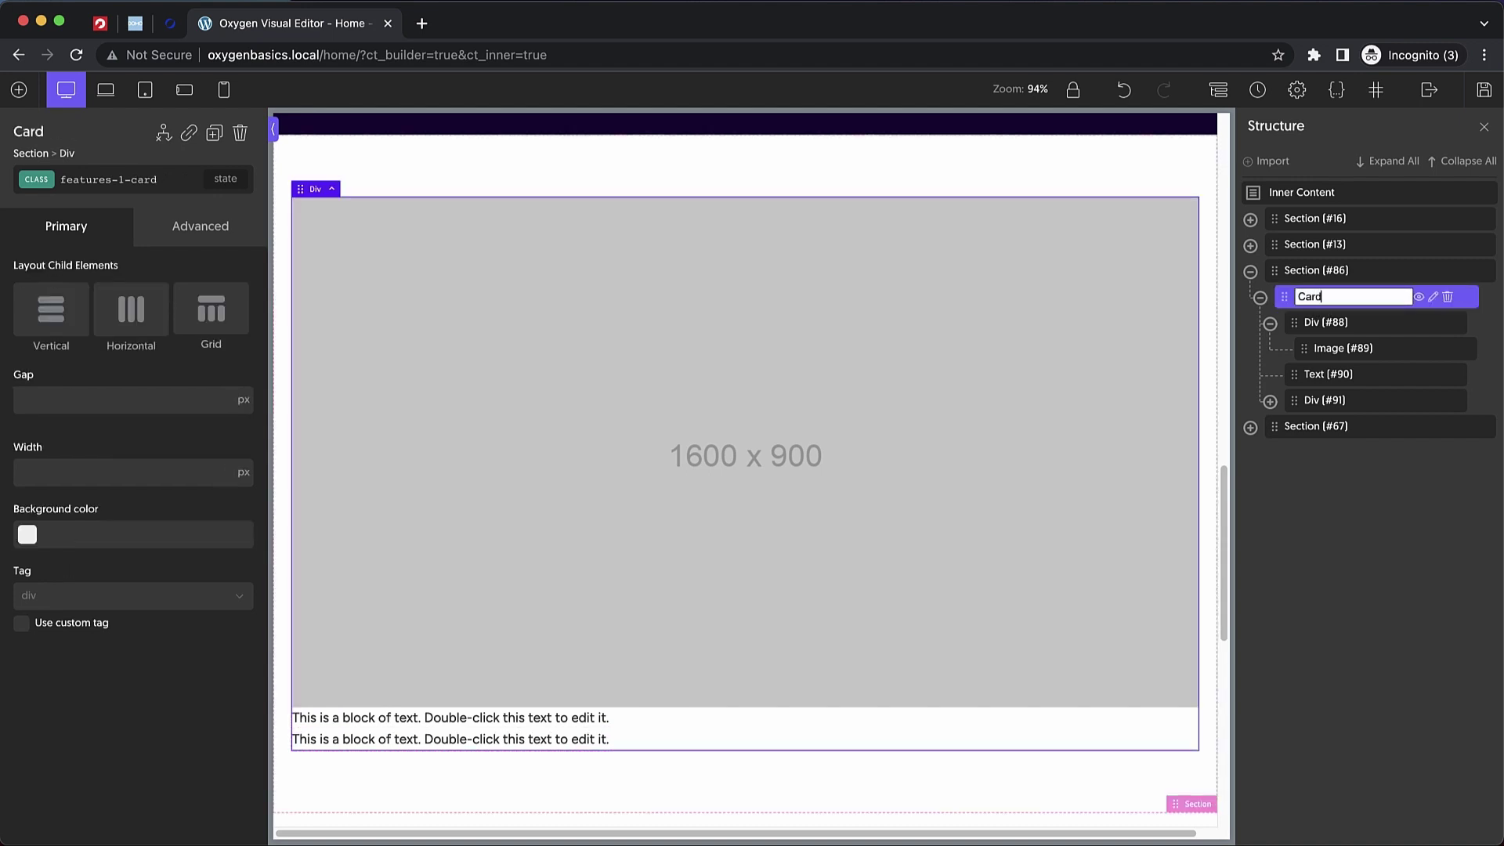
double_click(1316, 322)
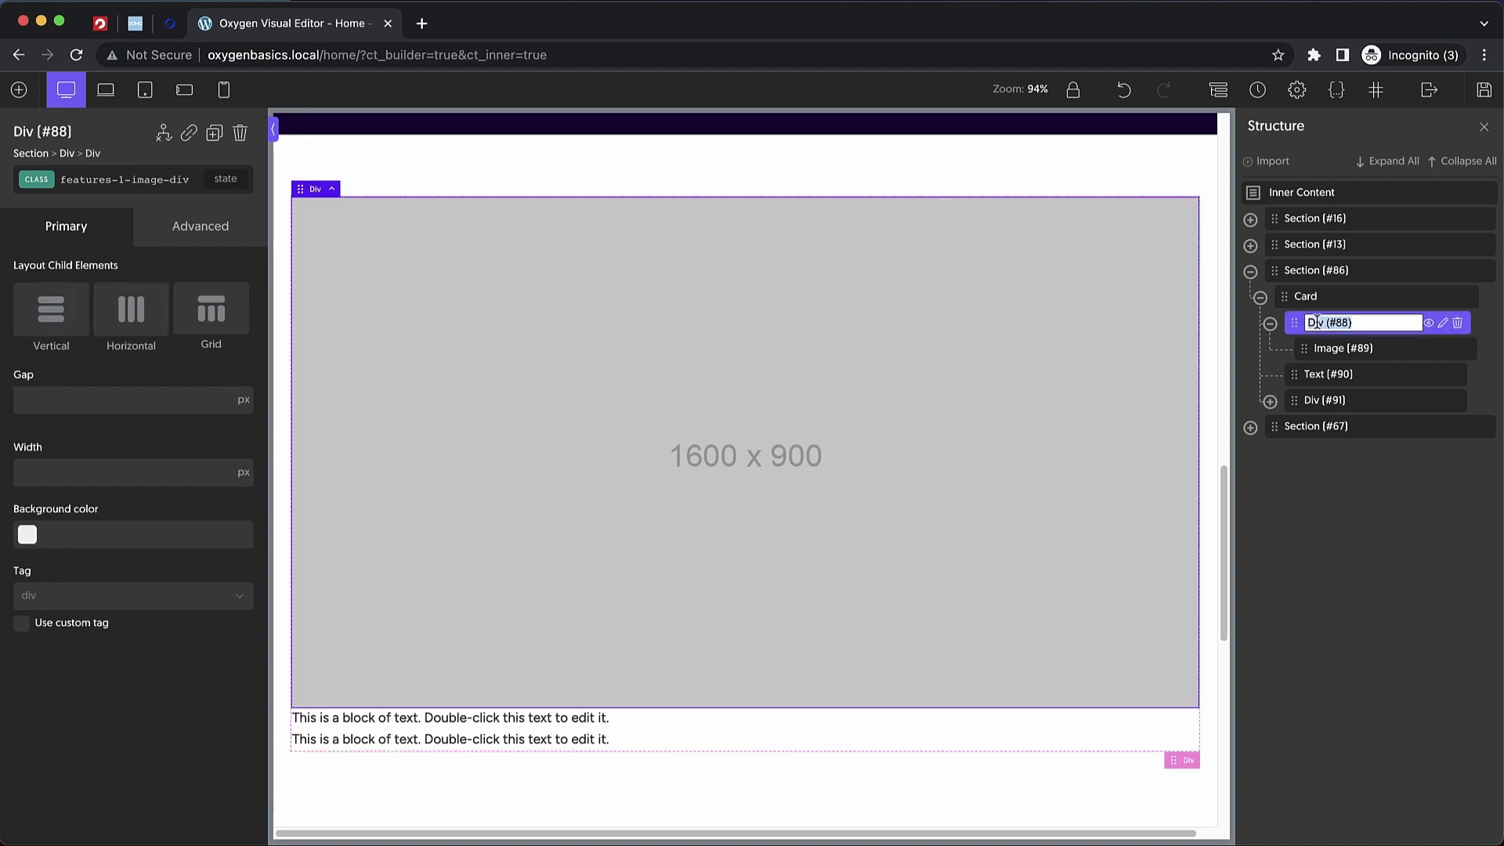
type("image")
key("BackSpace")
key("BackSpace")
key("BackSpace")
key("BackSpace")
key("BackSpace")
type("Image Div")
key("Return")
- Rename the card's image element as Image and its first text element as Title in the structure tree
double_click(1329, 348)
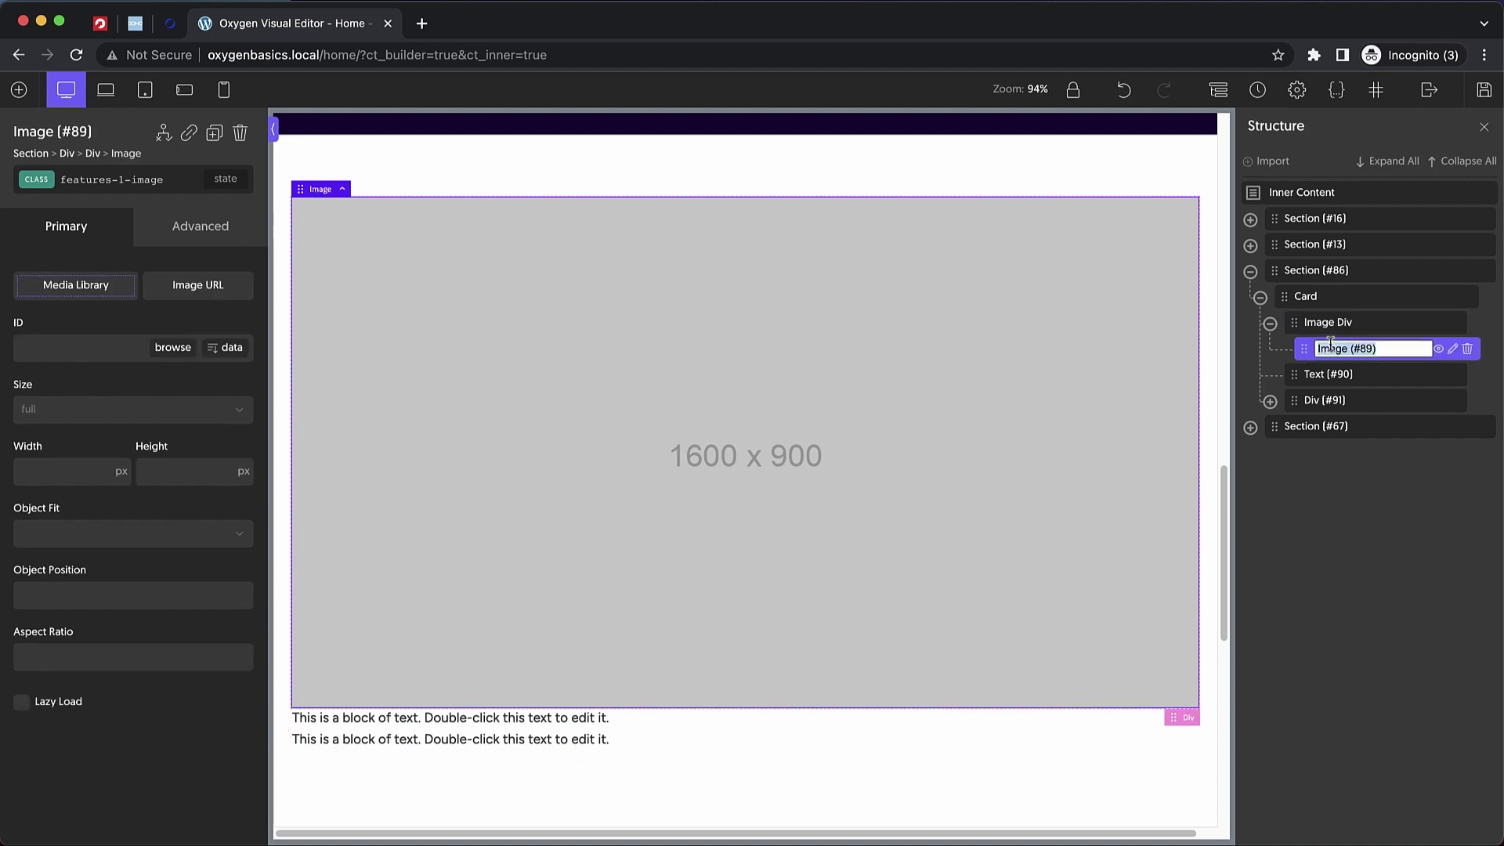
type("Image")
key("Return")
double_click(1313, 375)
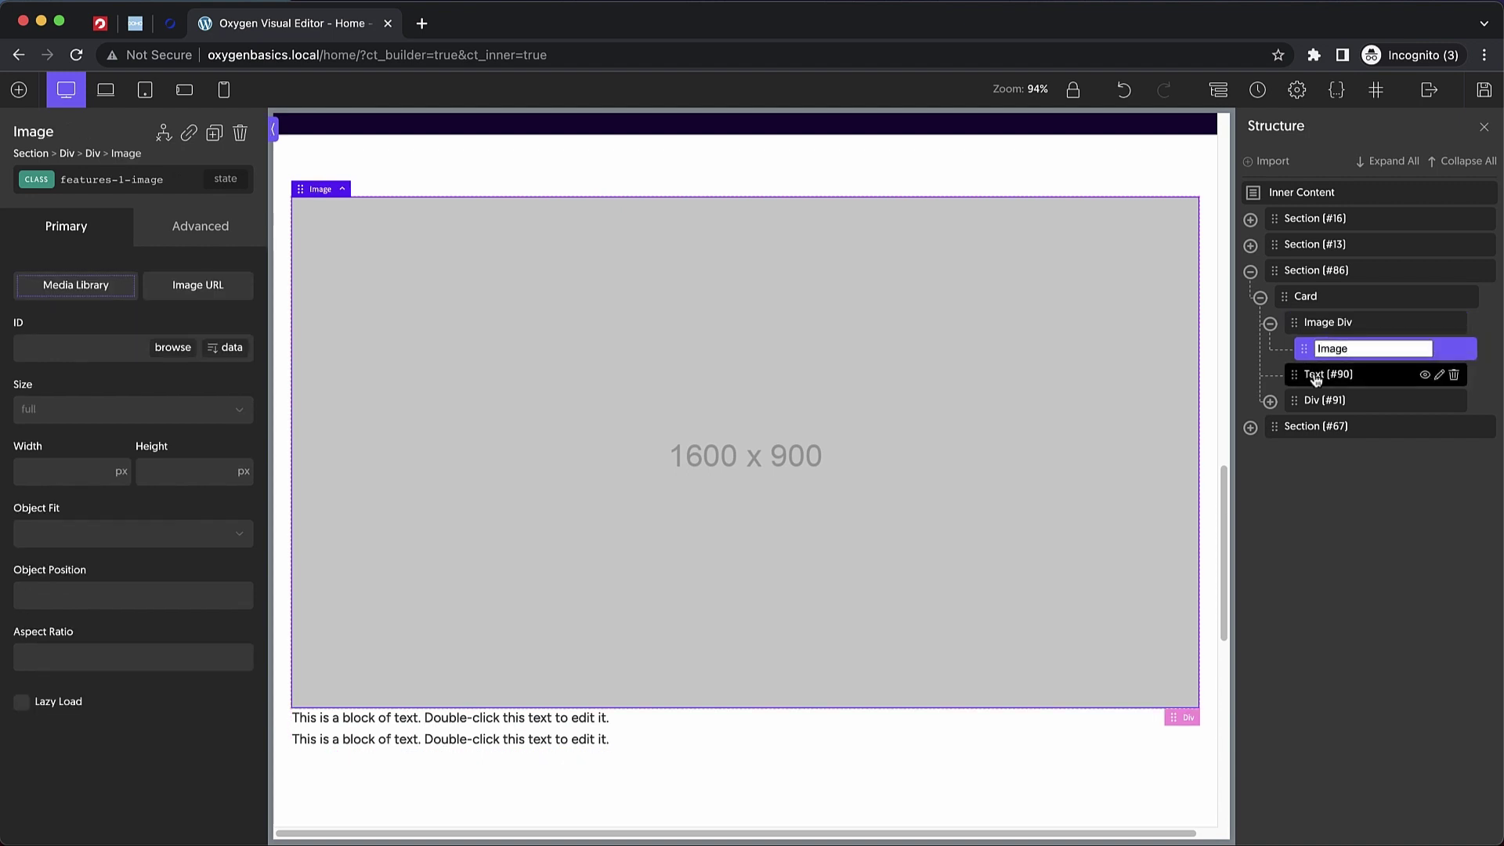
type("Title")
key("Return")
- Rename the features-1-divider div as Divider in the structure tree
left_click(1318, 400)
double_click(1318, 400)
type("Divider")
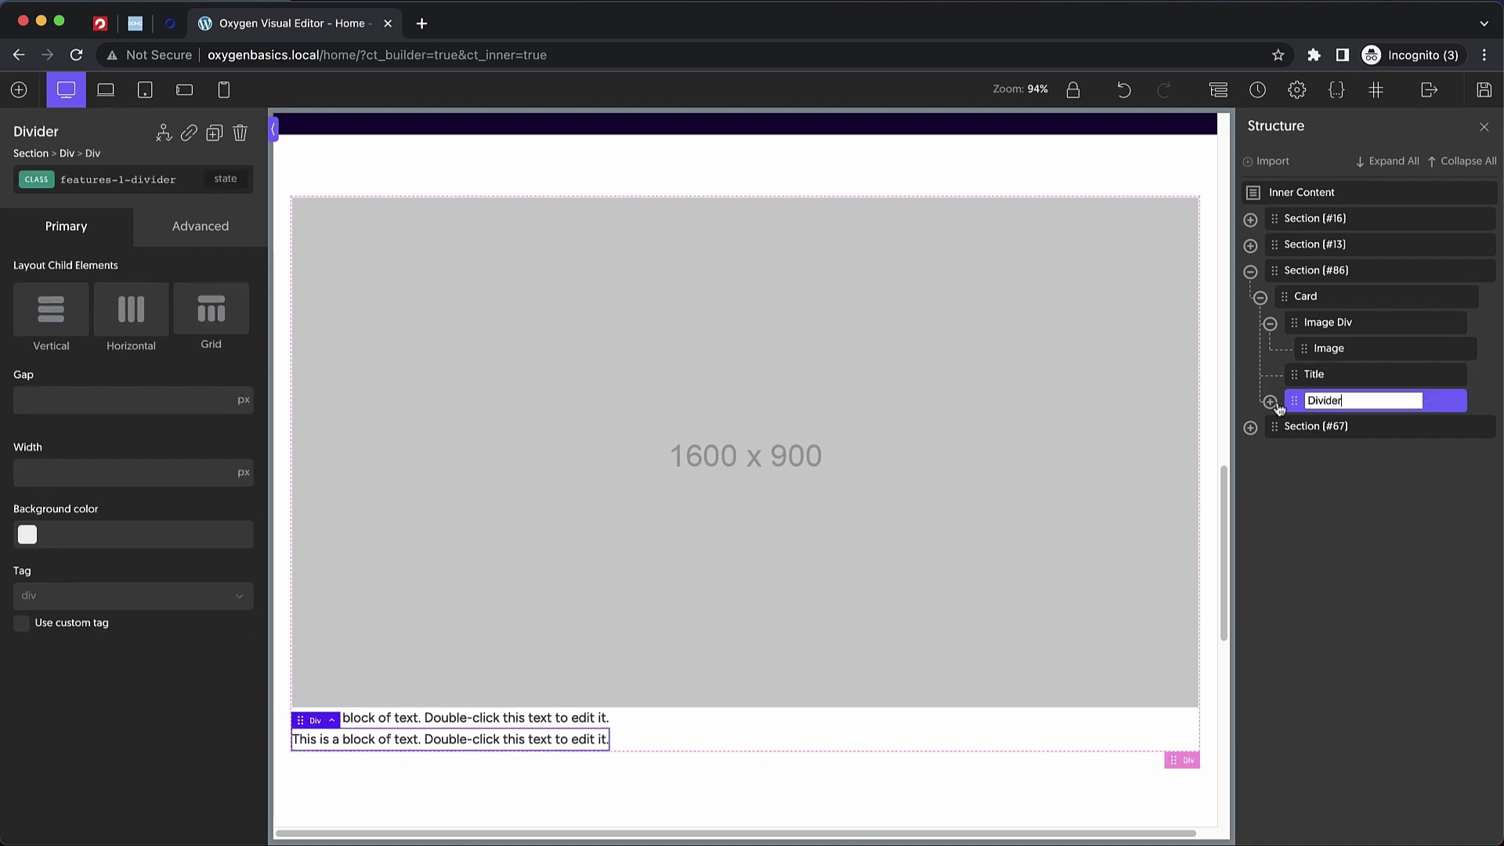
key("Return")
- Move the features-1-description text out of Divider to directly below it within Card, and rename it as Description
left_click(1270, 402)
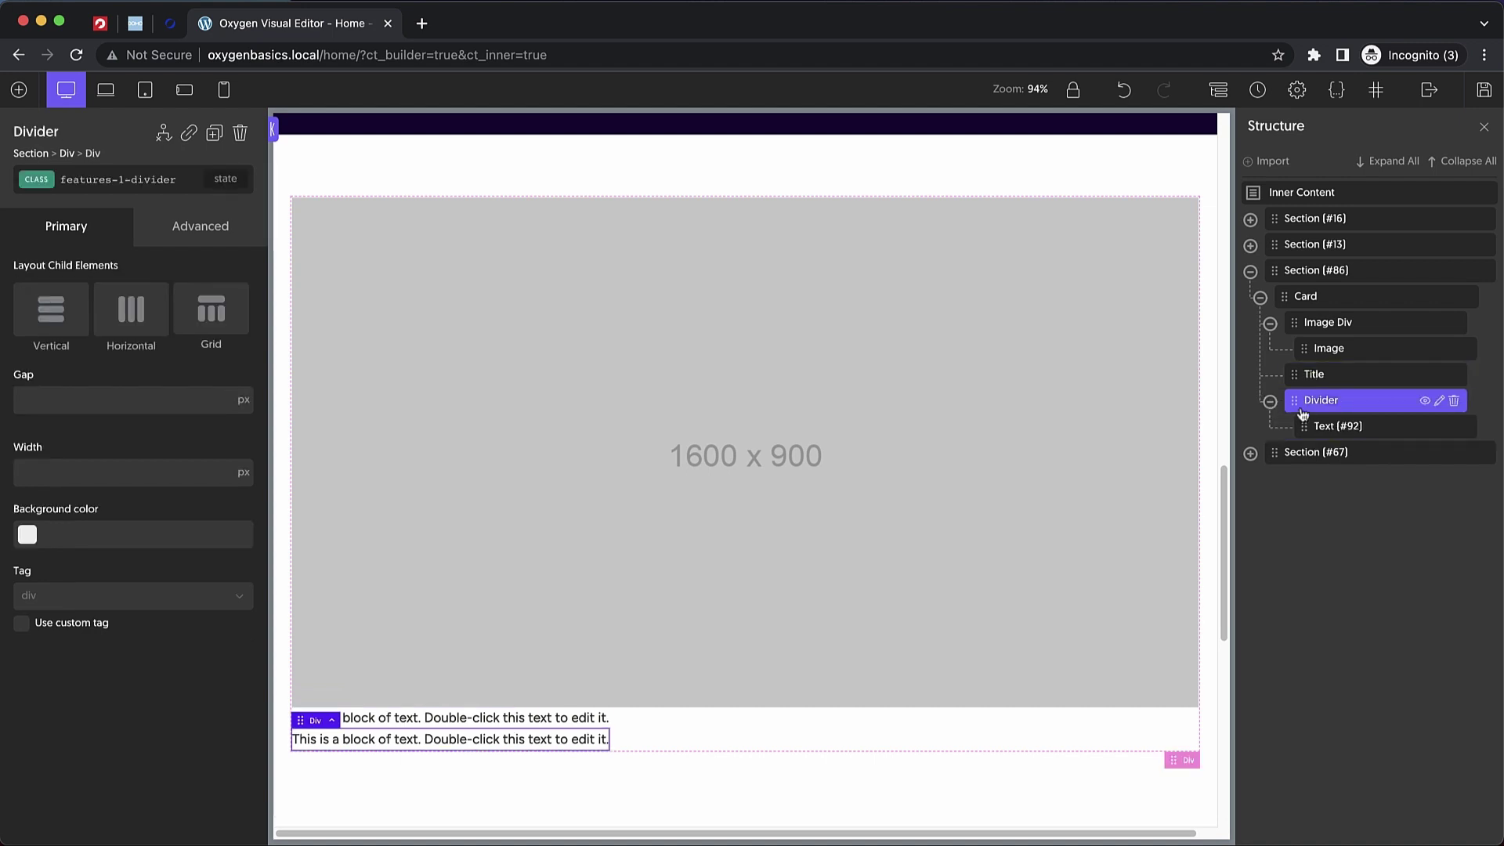
left_click_drag(1325, 429, 1322, 403)
double_click(1327, 427)
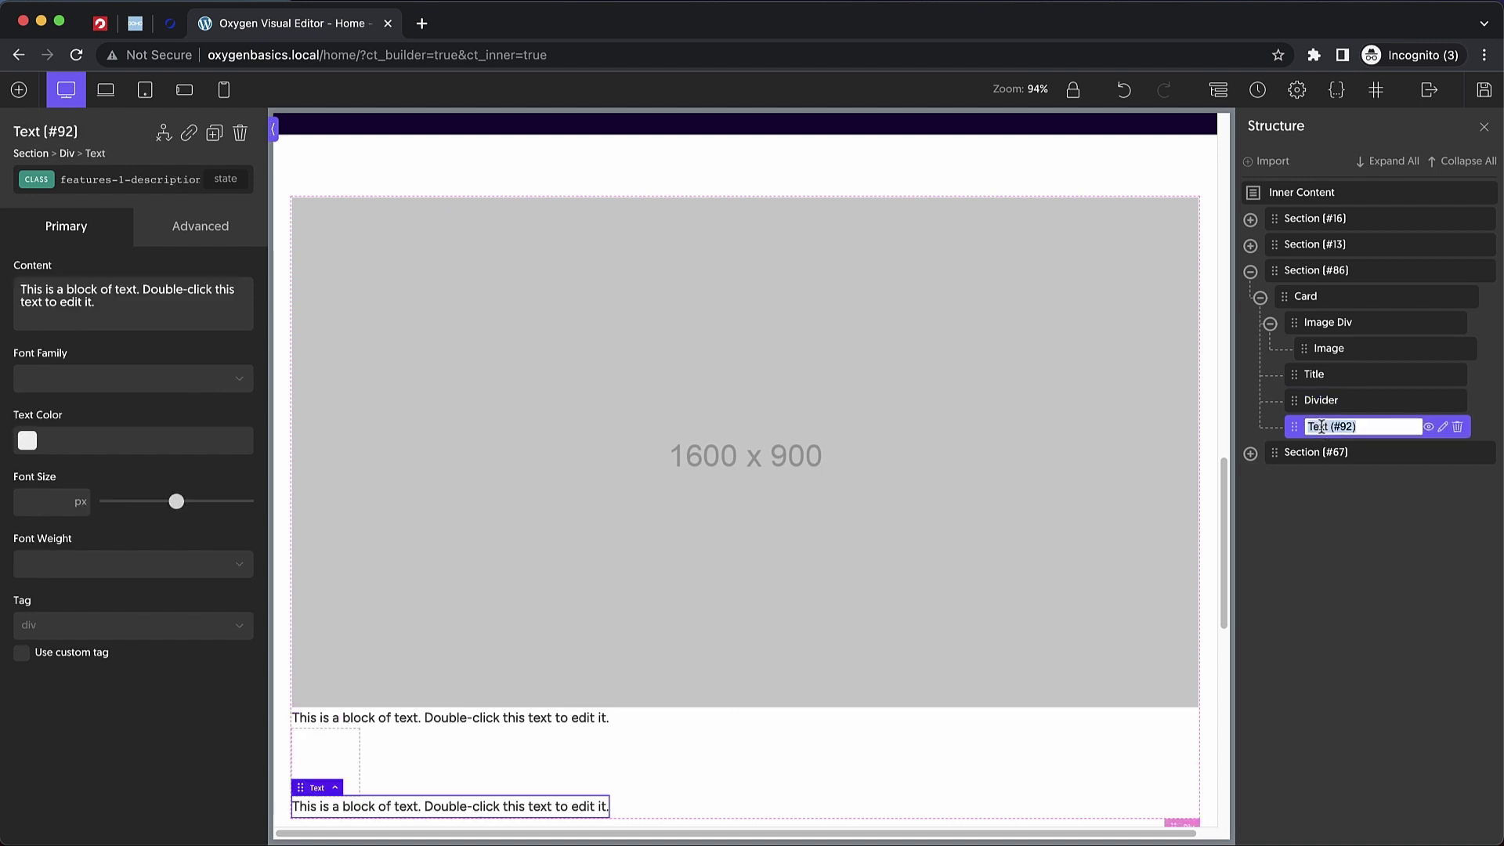
type("Description")
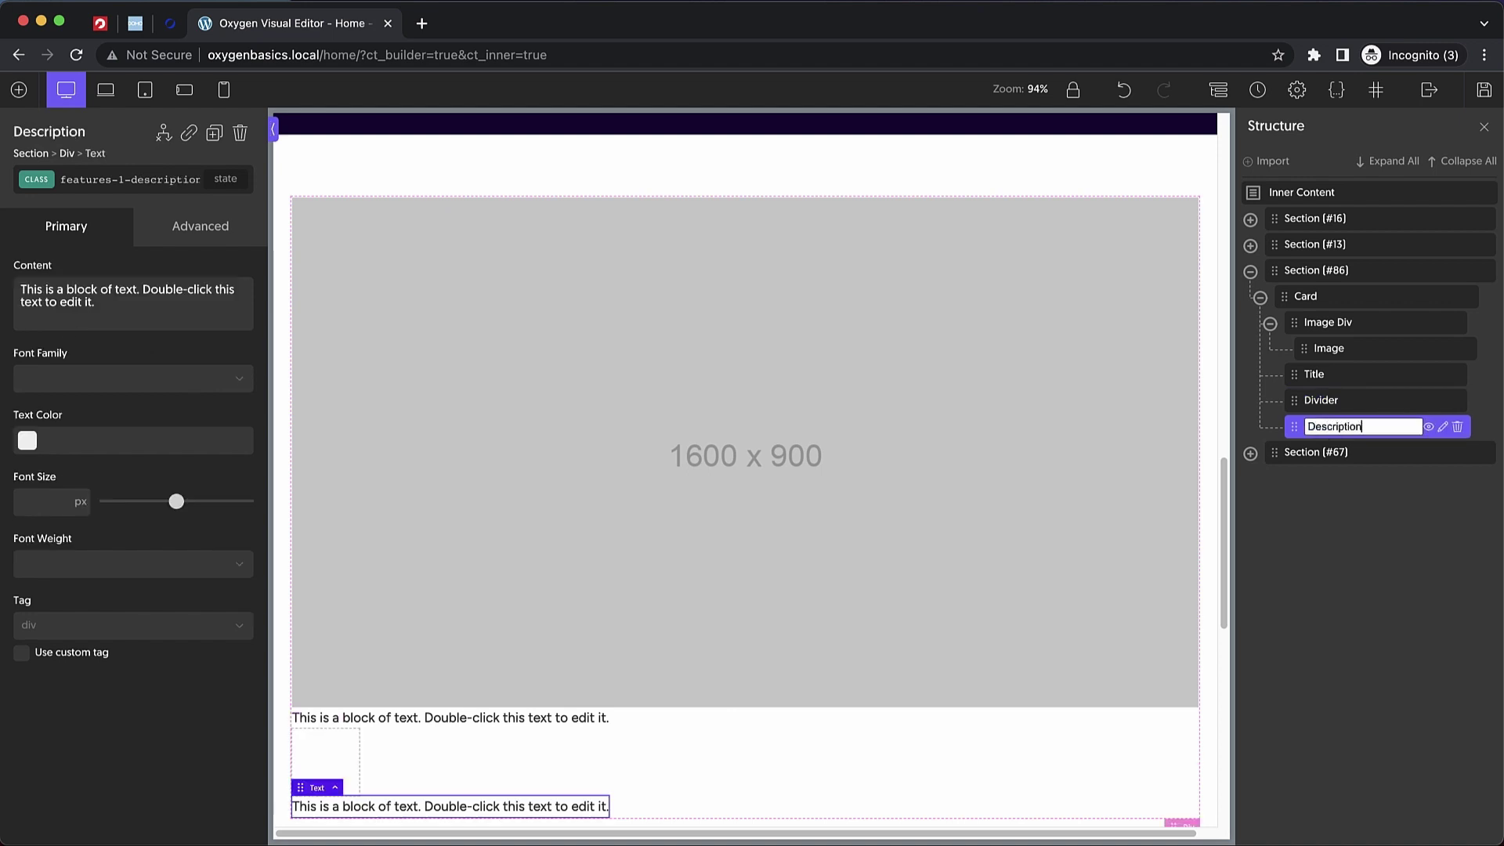
left_click(1365, 551)
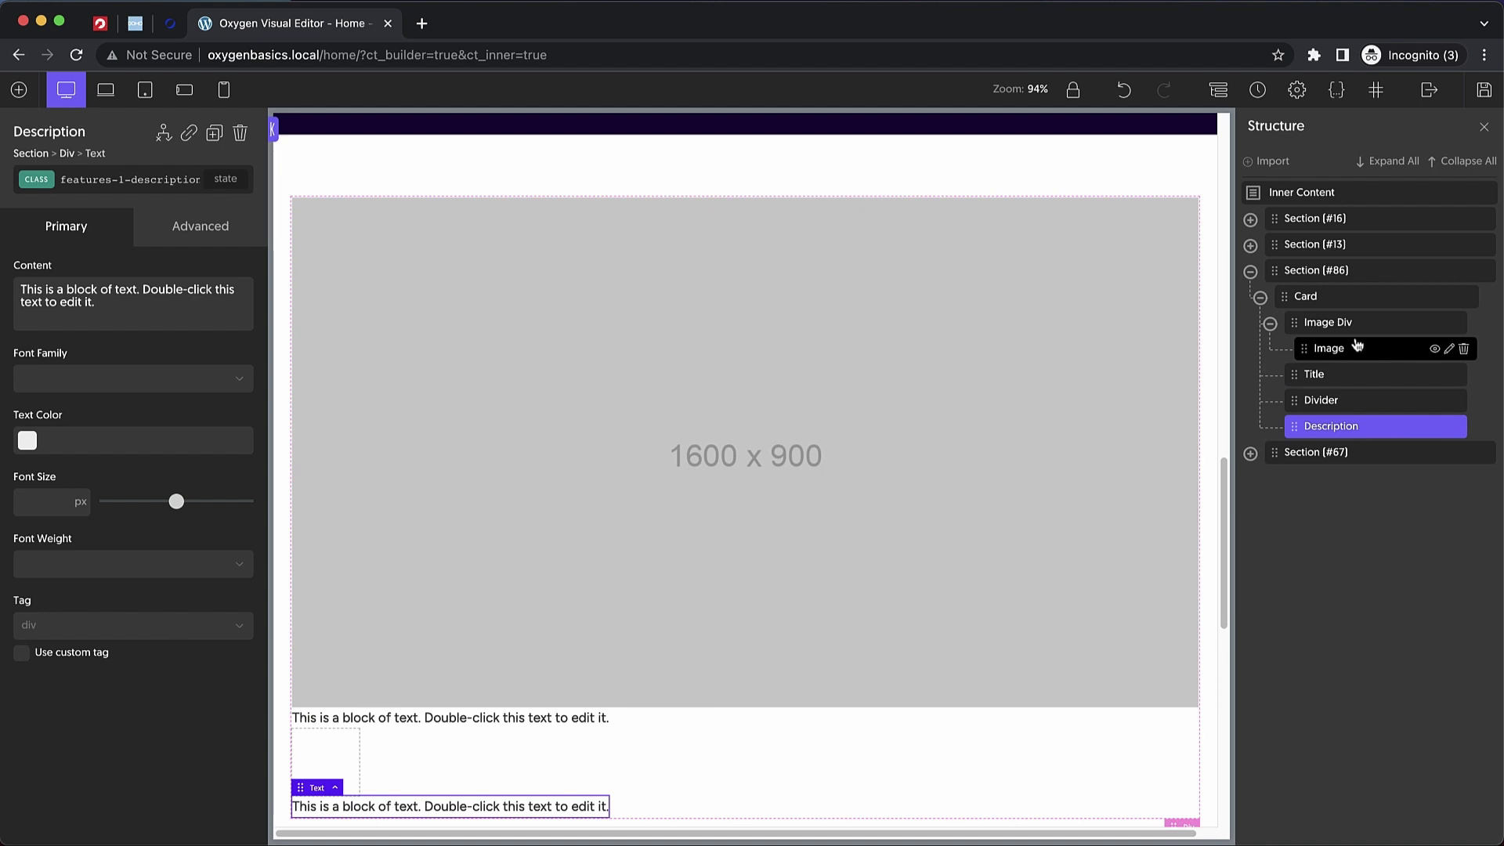
left_click(1260, 298)
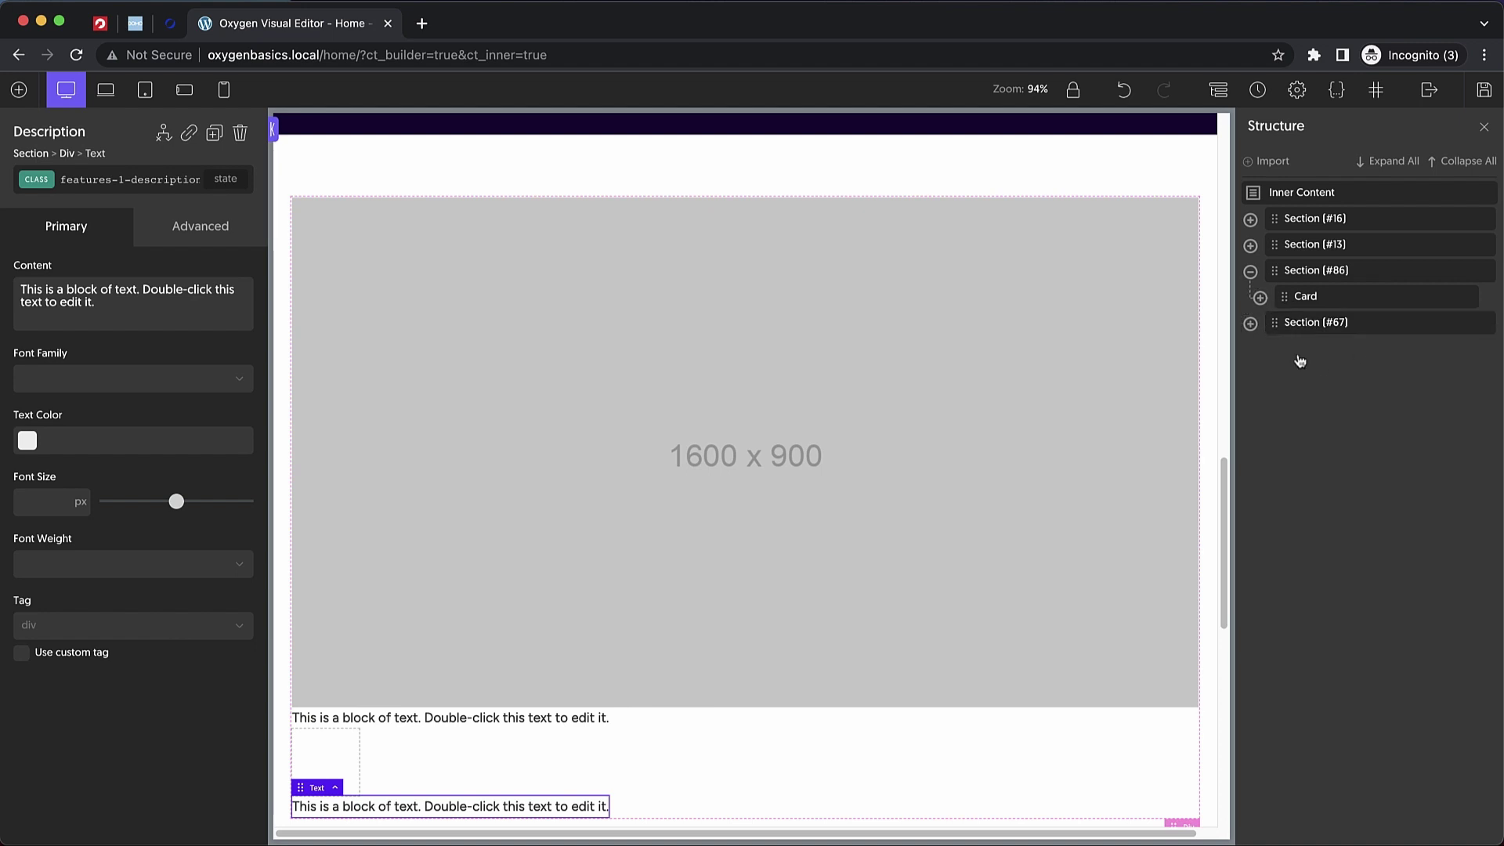
left_click(1260, 298)
- Replace the Description placeholder with the lipsum1 snippet text and delete everything after "In tincidunt ipsum vel cursus semper."
scroll(851, 561, "down", 2)
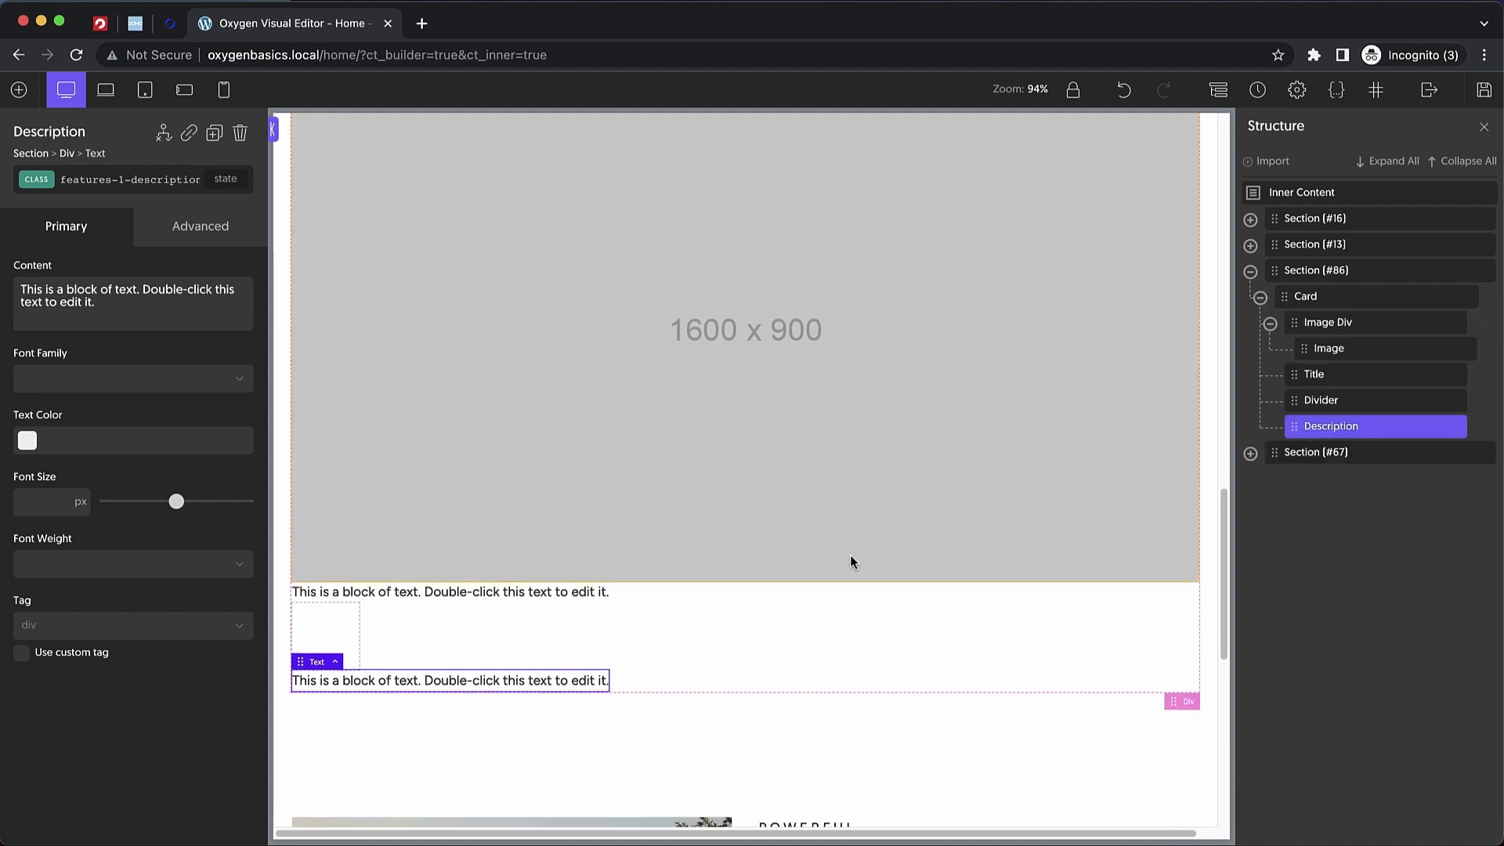
double_click(460, 681)
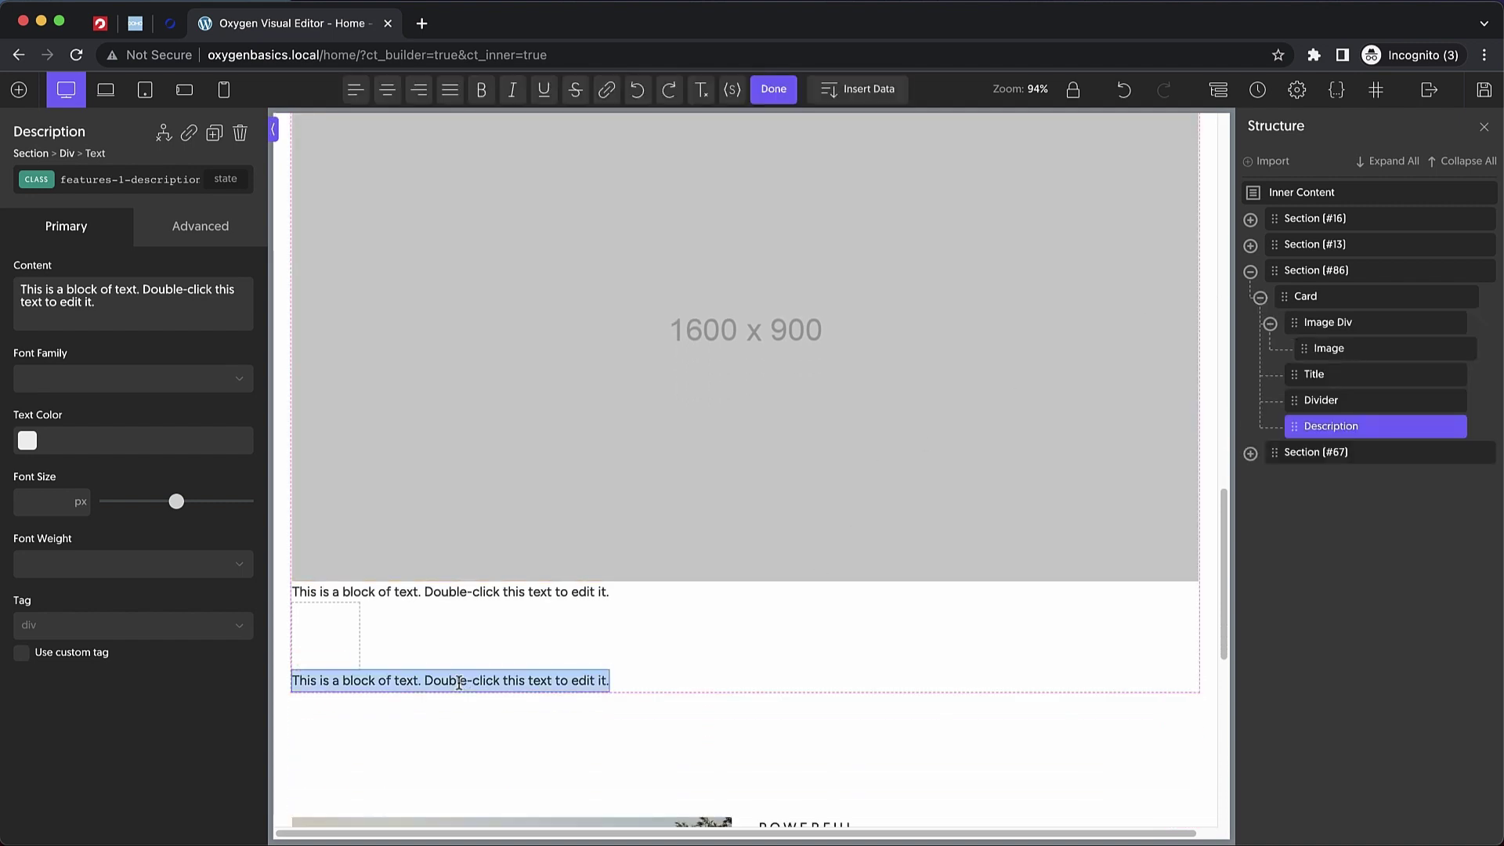
type("lipsum1")
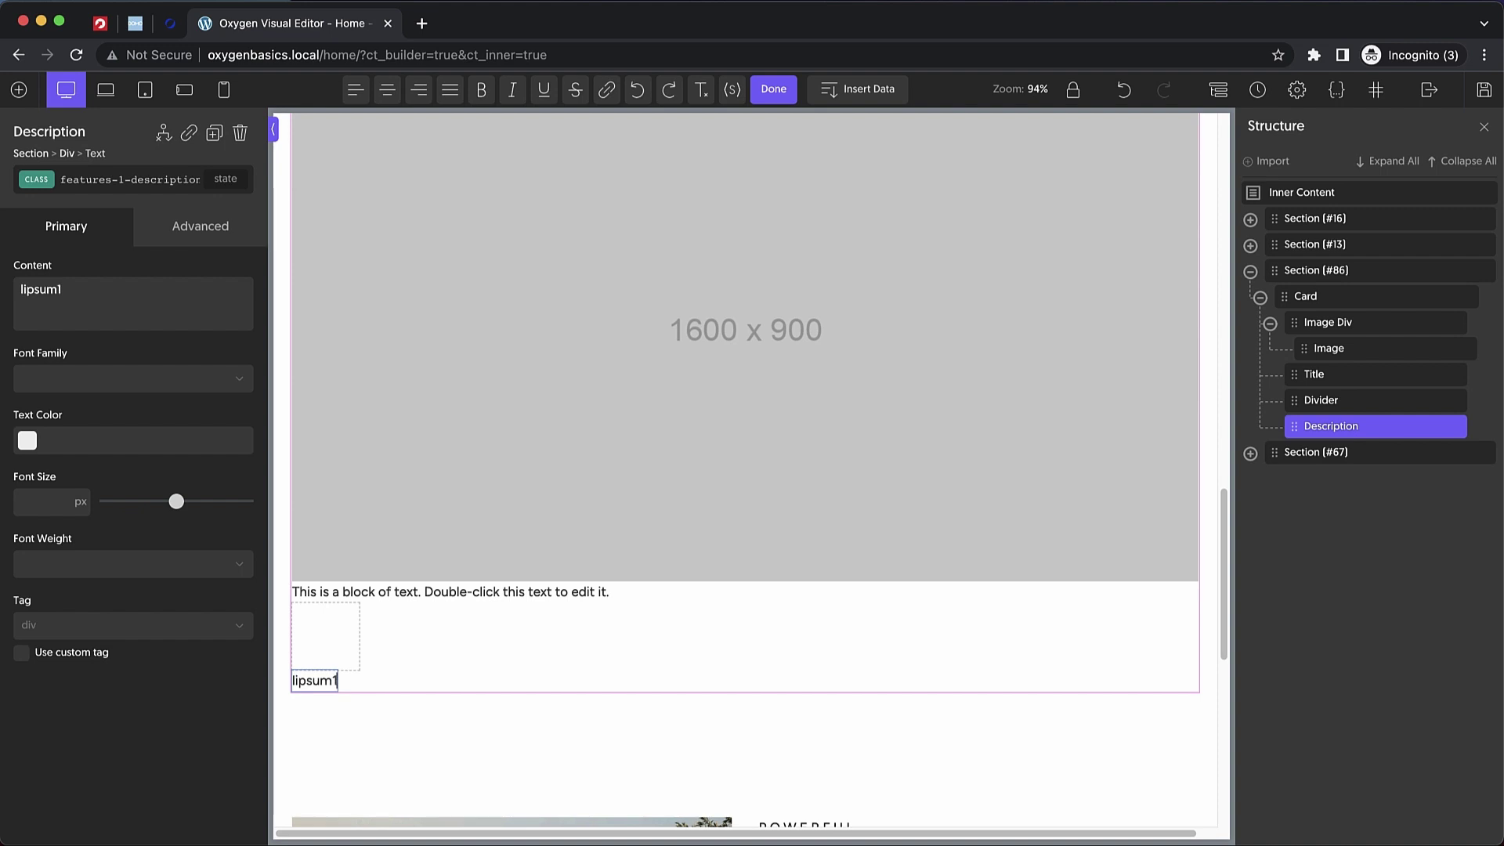
key("Tab")
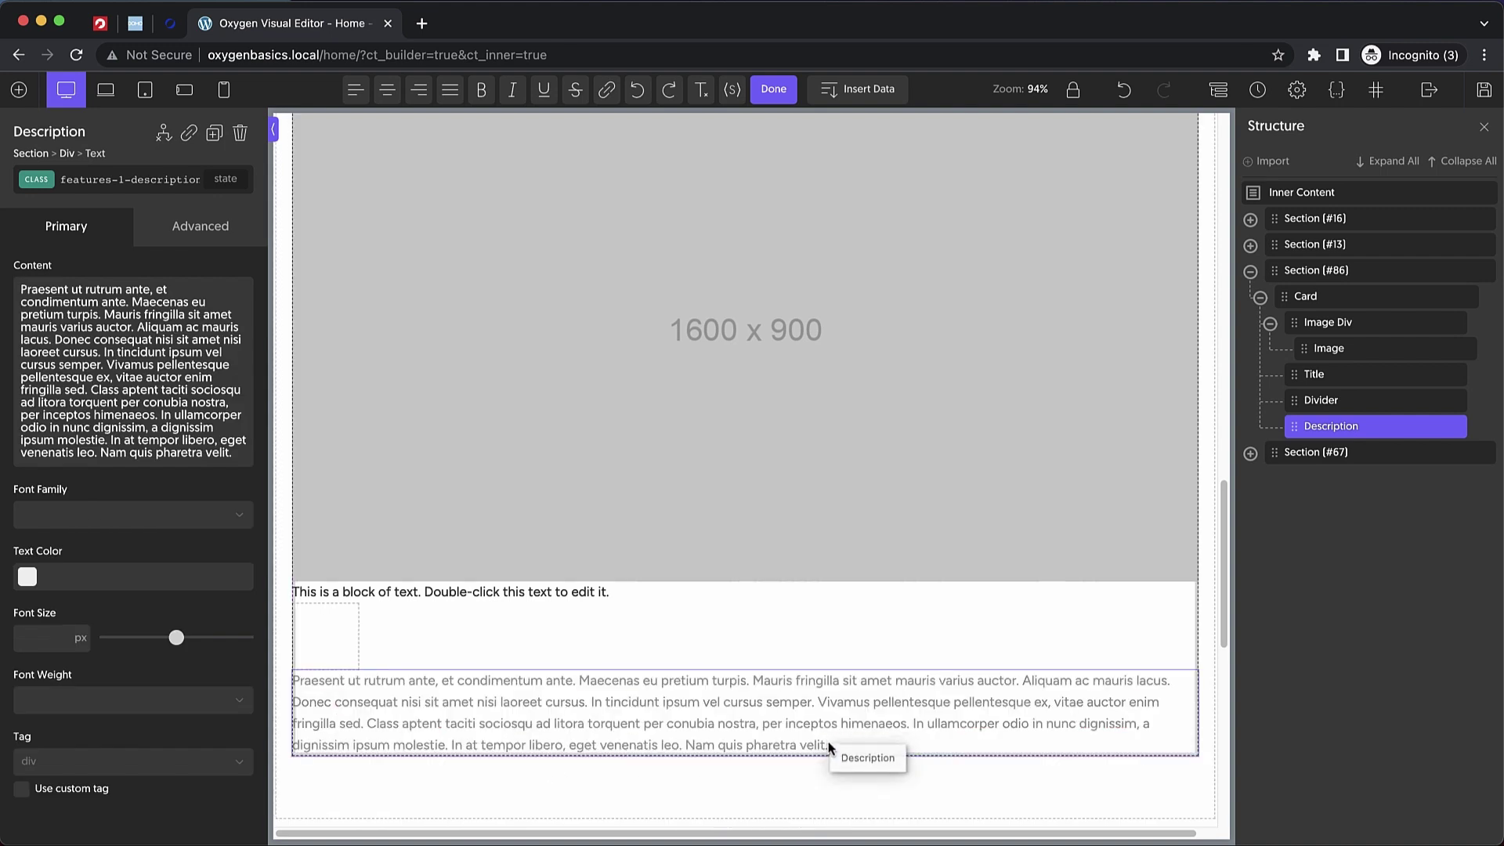
left_click_drag(818, 702, 835, 743)
key("BackSpace")
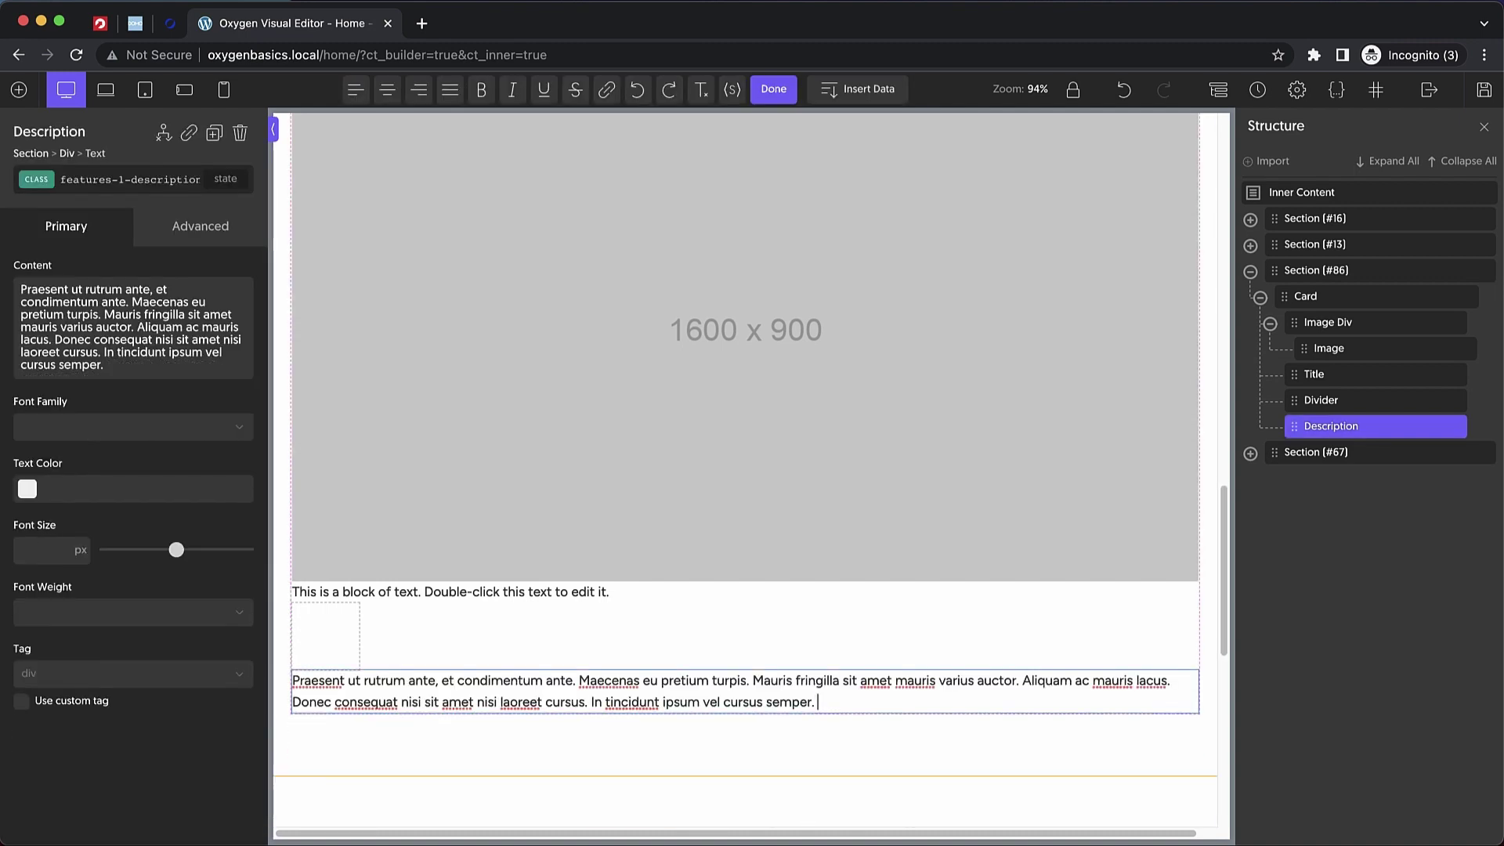
- Replace the card Title's placeholder text with "Feature/Service"
left_click(476, 596)
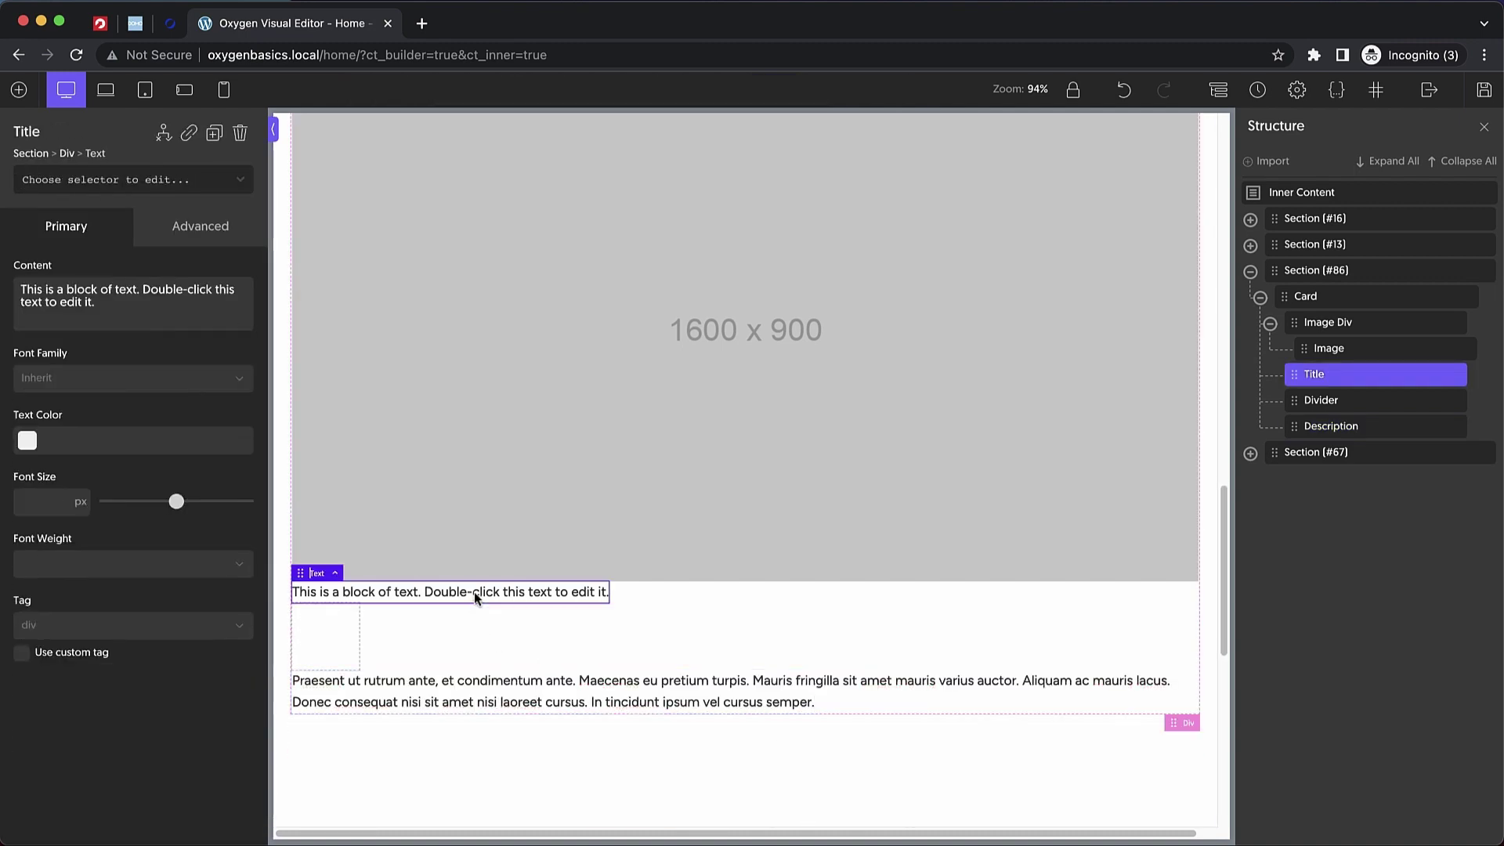
double_click(475, 593)
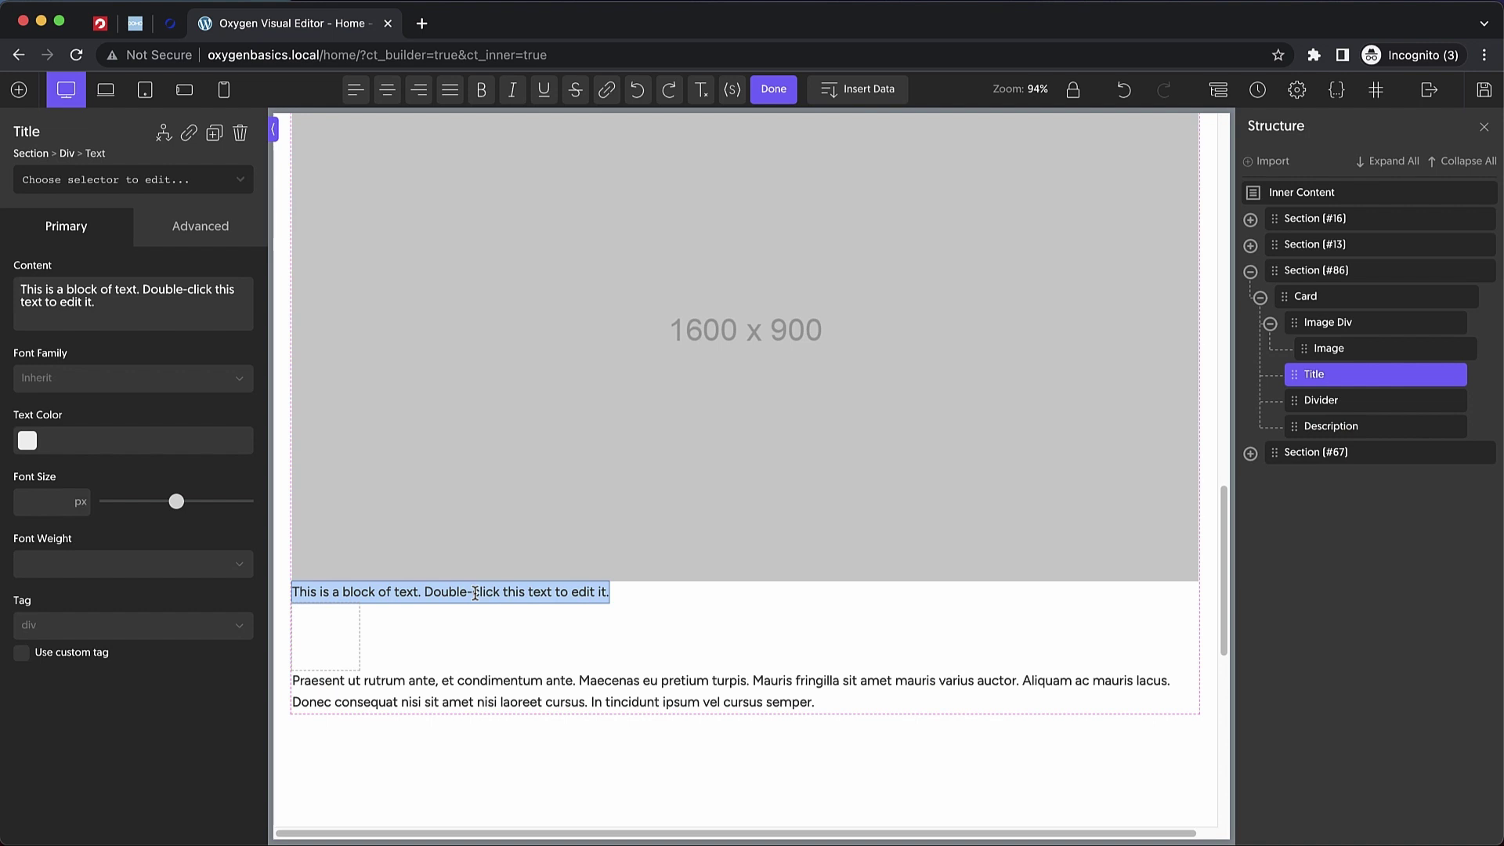
type("Feature/Service")
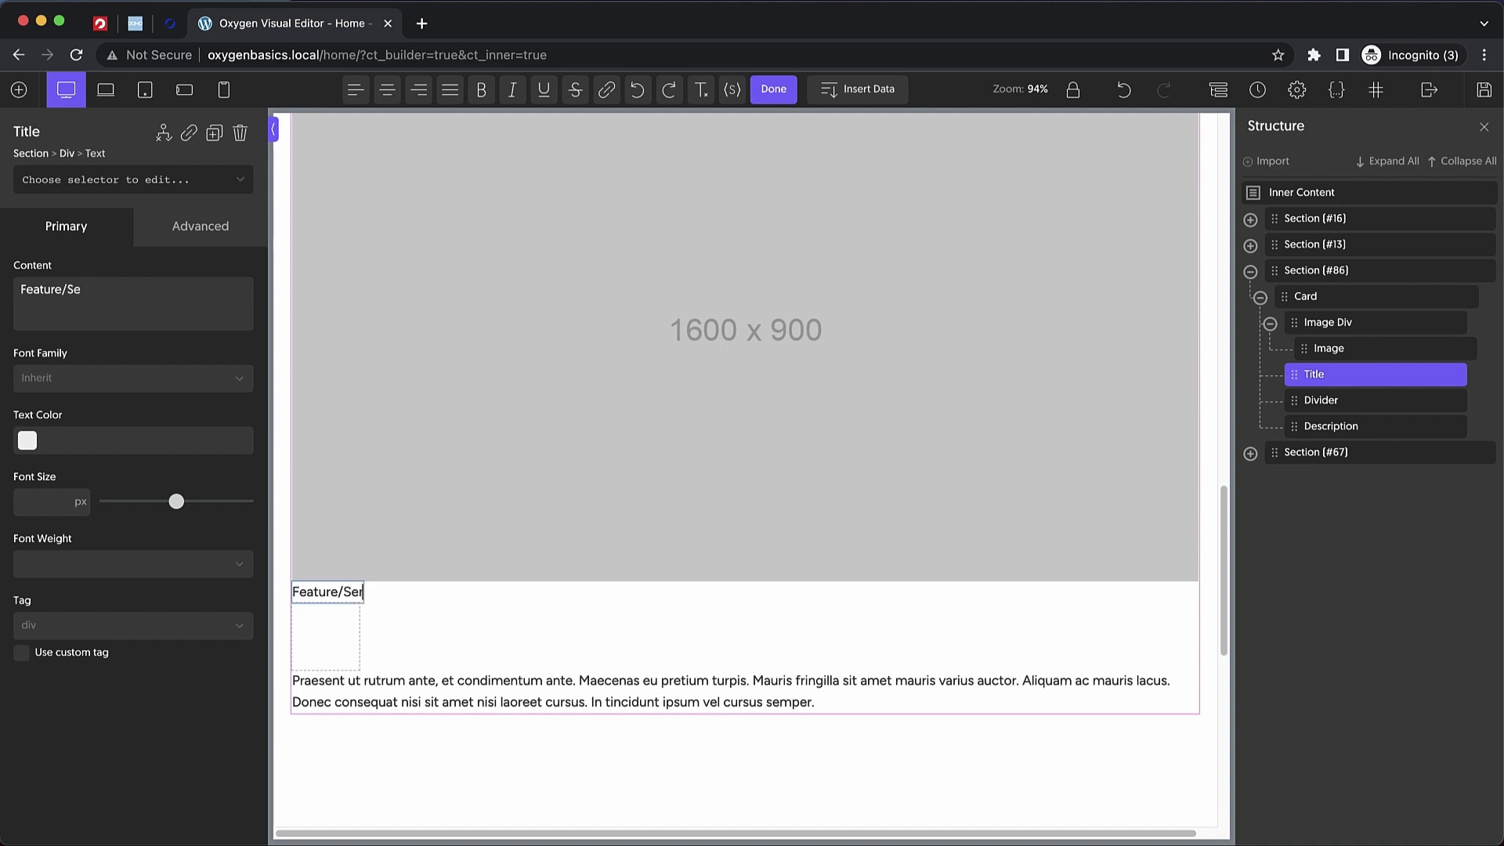
left_click(662, 618)
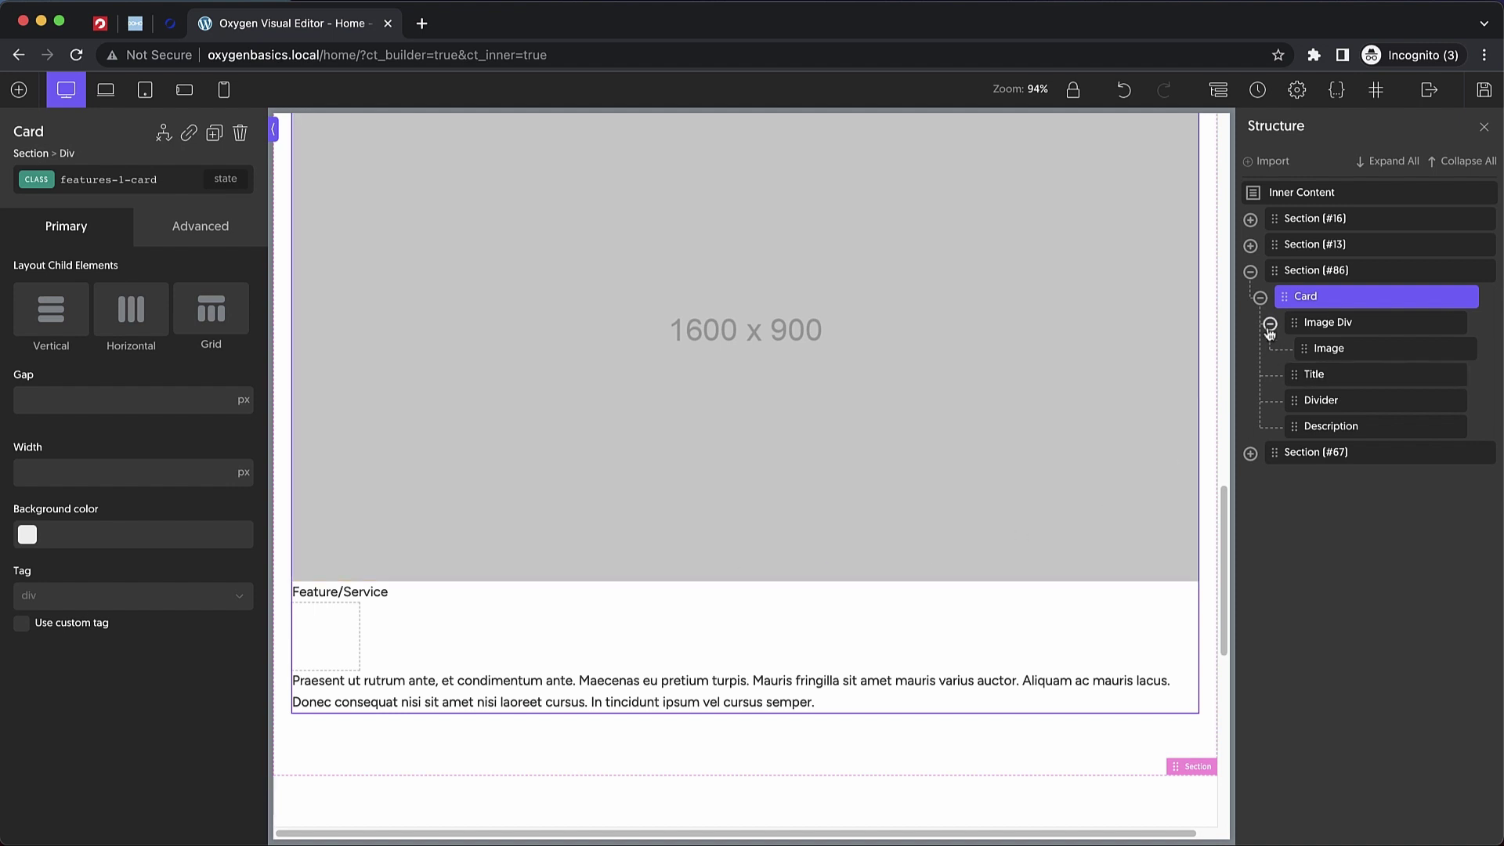
- Collapse the Card in the structure tree and duplicate it twice to make three cards in the section
left_click(1260, 298)
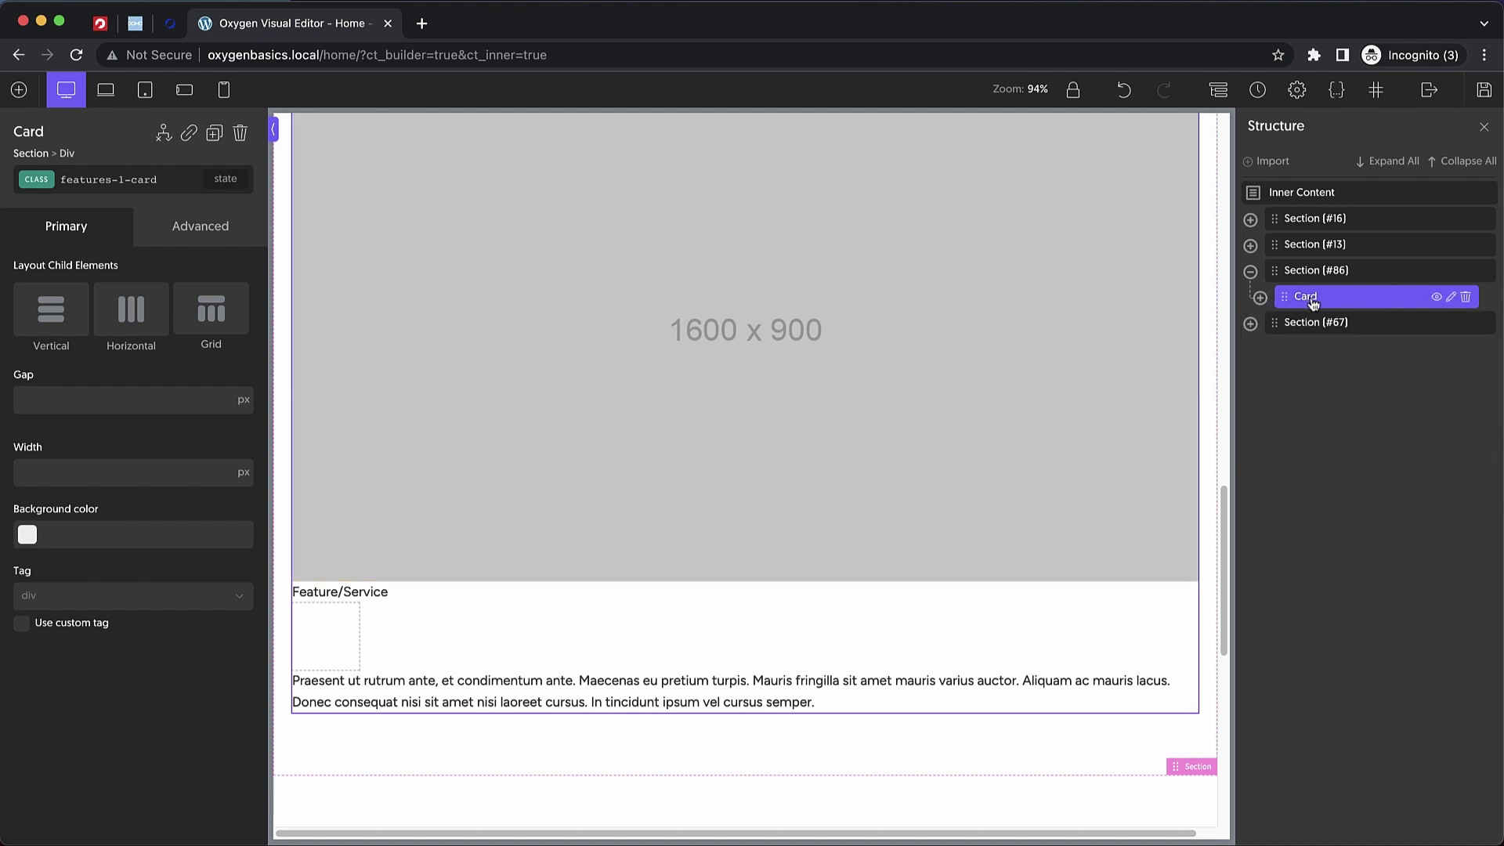
key("super+d")
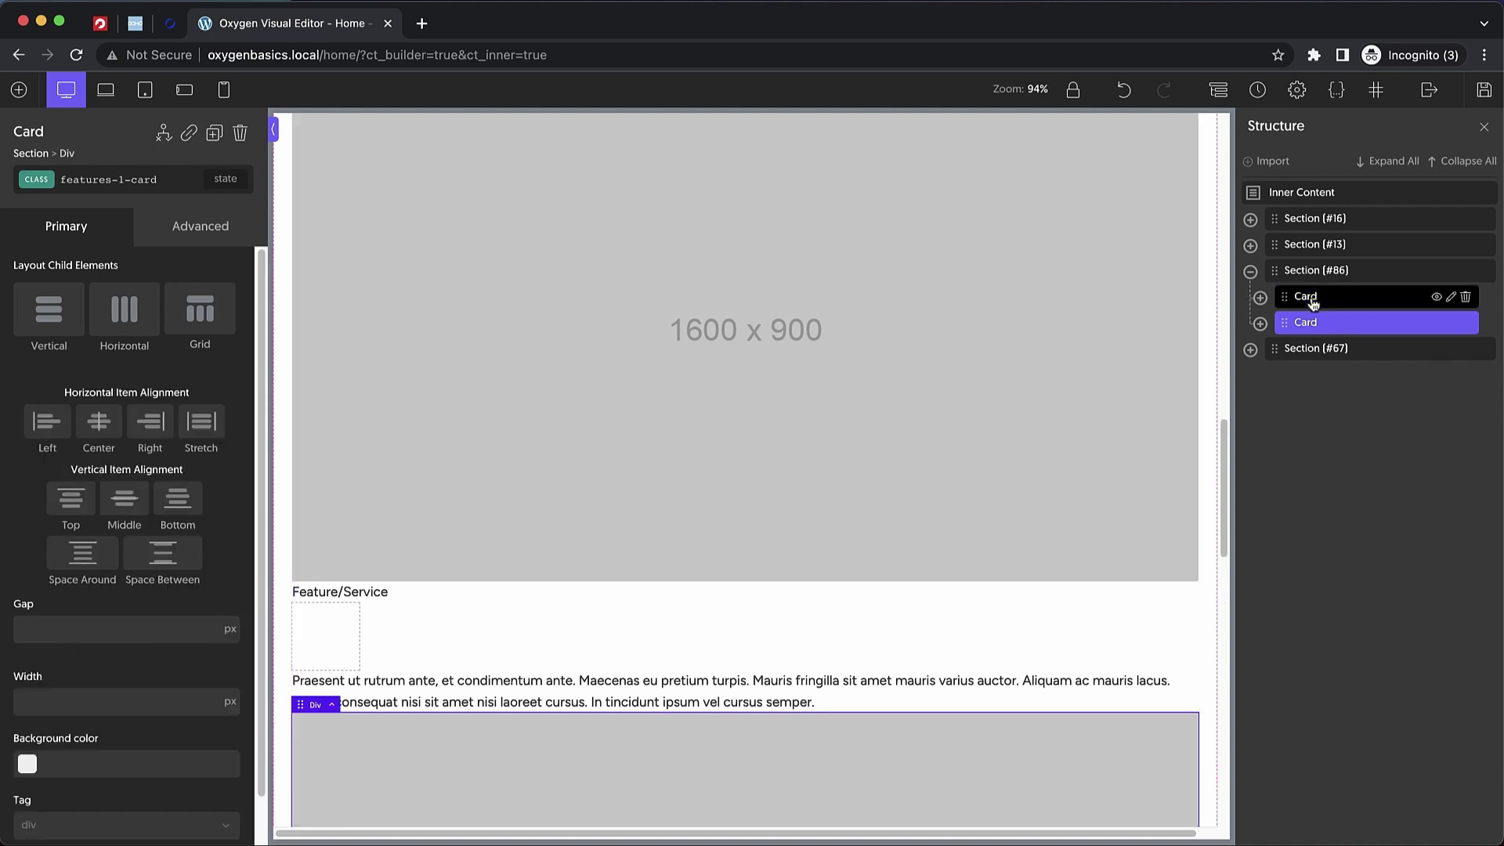
key("super+d")
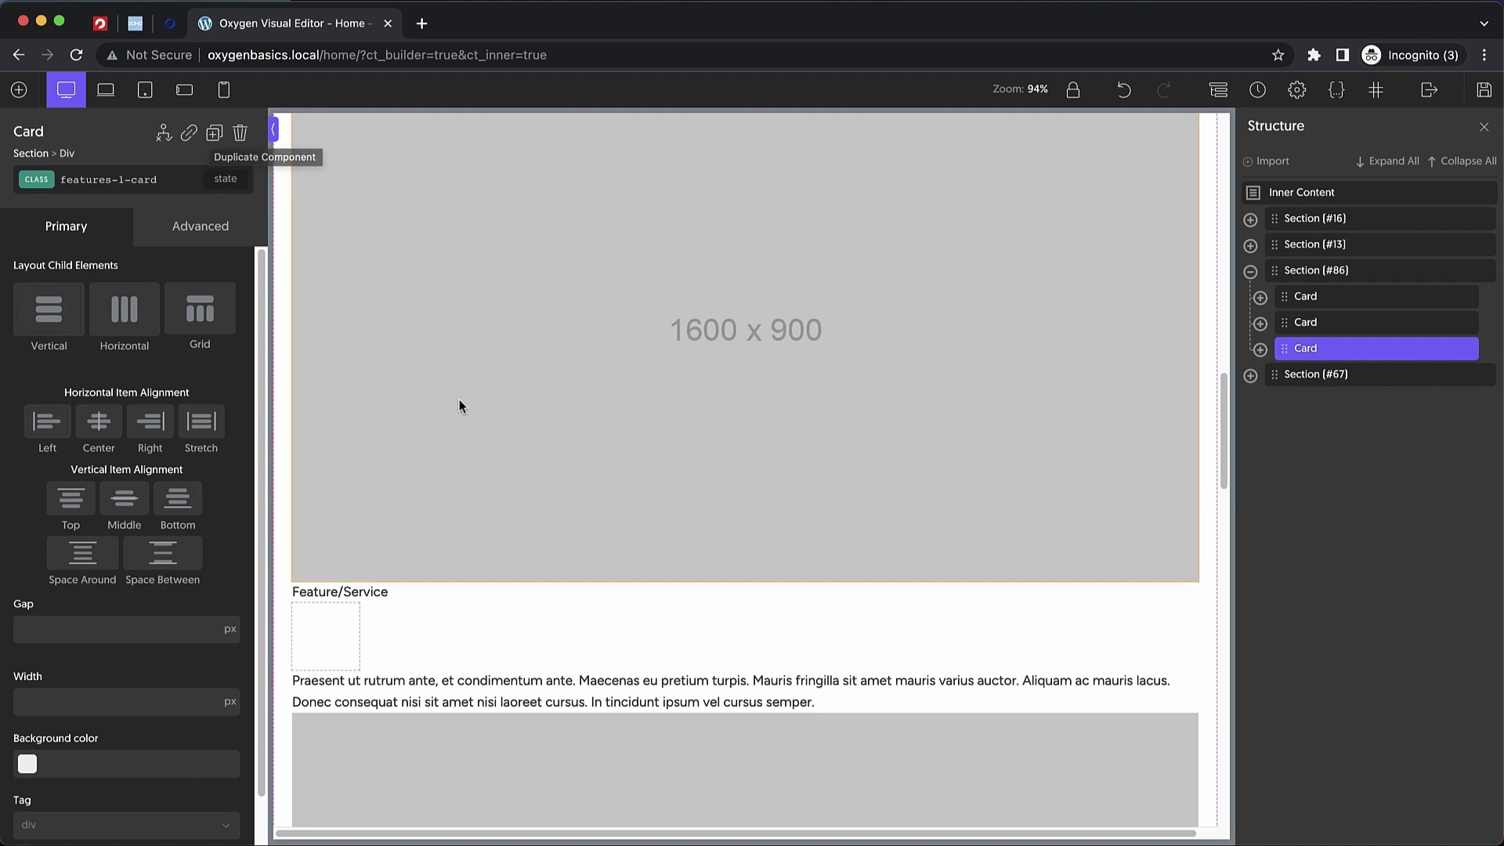
- Set Section #86's child element layout to Horizontal with a 32 px gap, using its section-86-8 ID selector
scroll(460, 405, "up", 2)
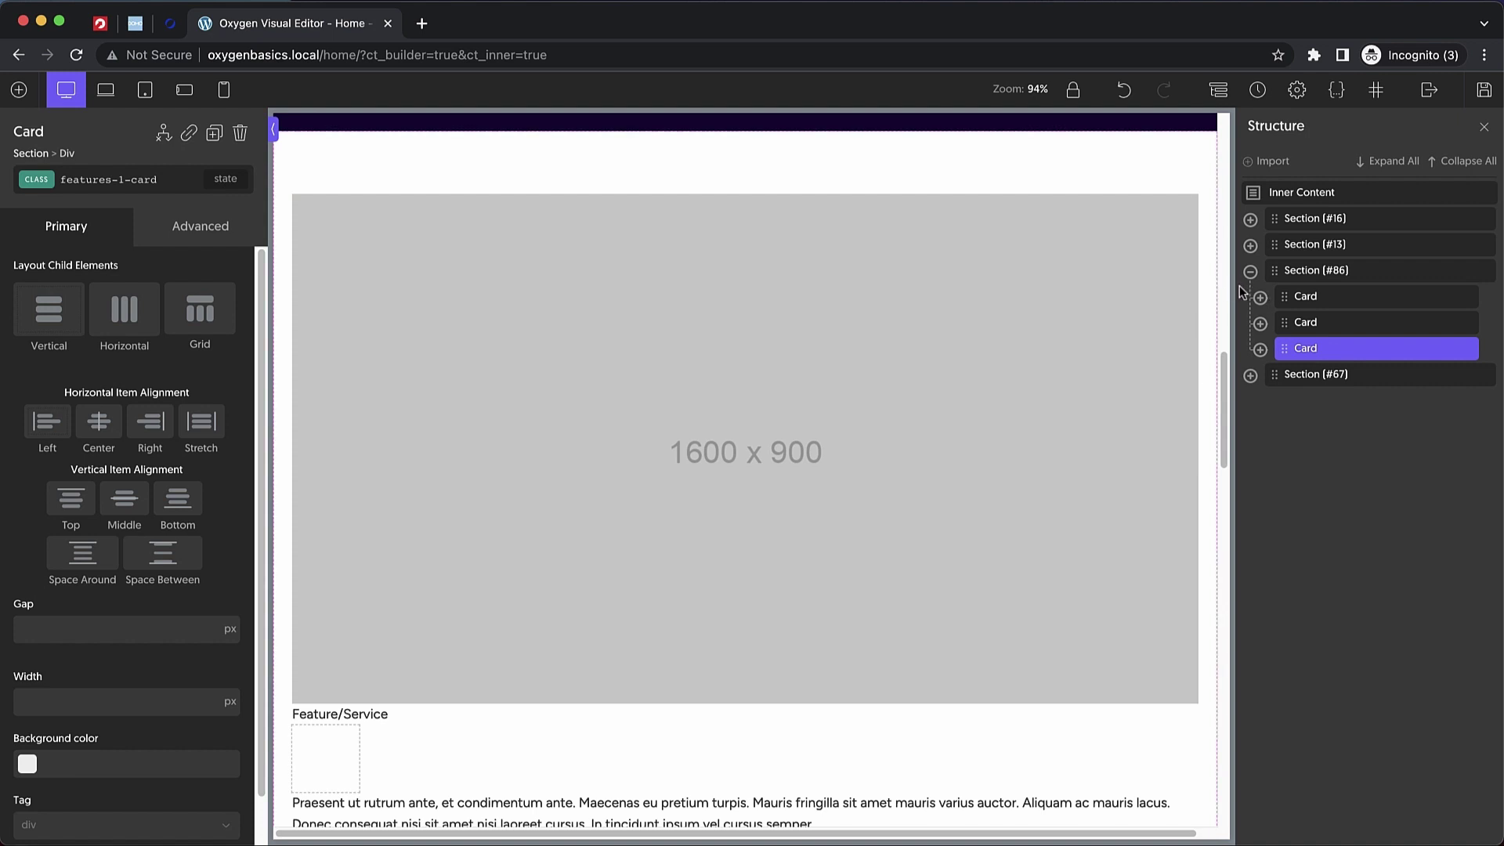
left_click(1310, 274)
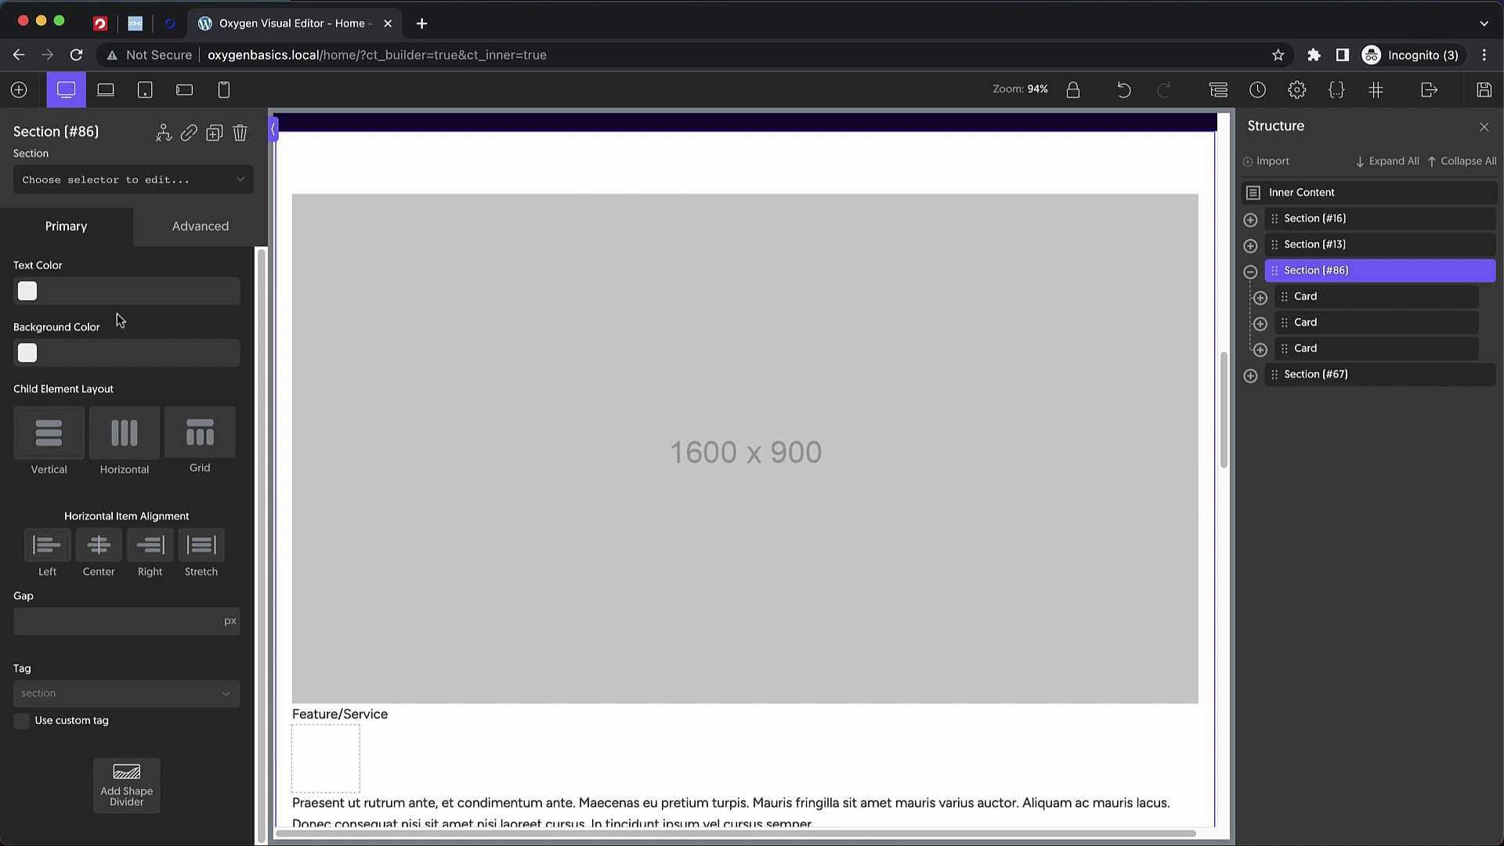
left_click(128, 181)
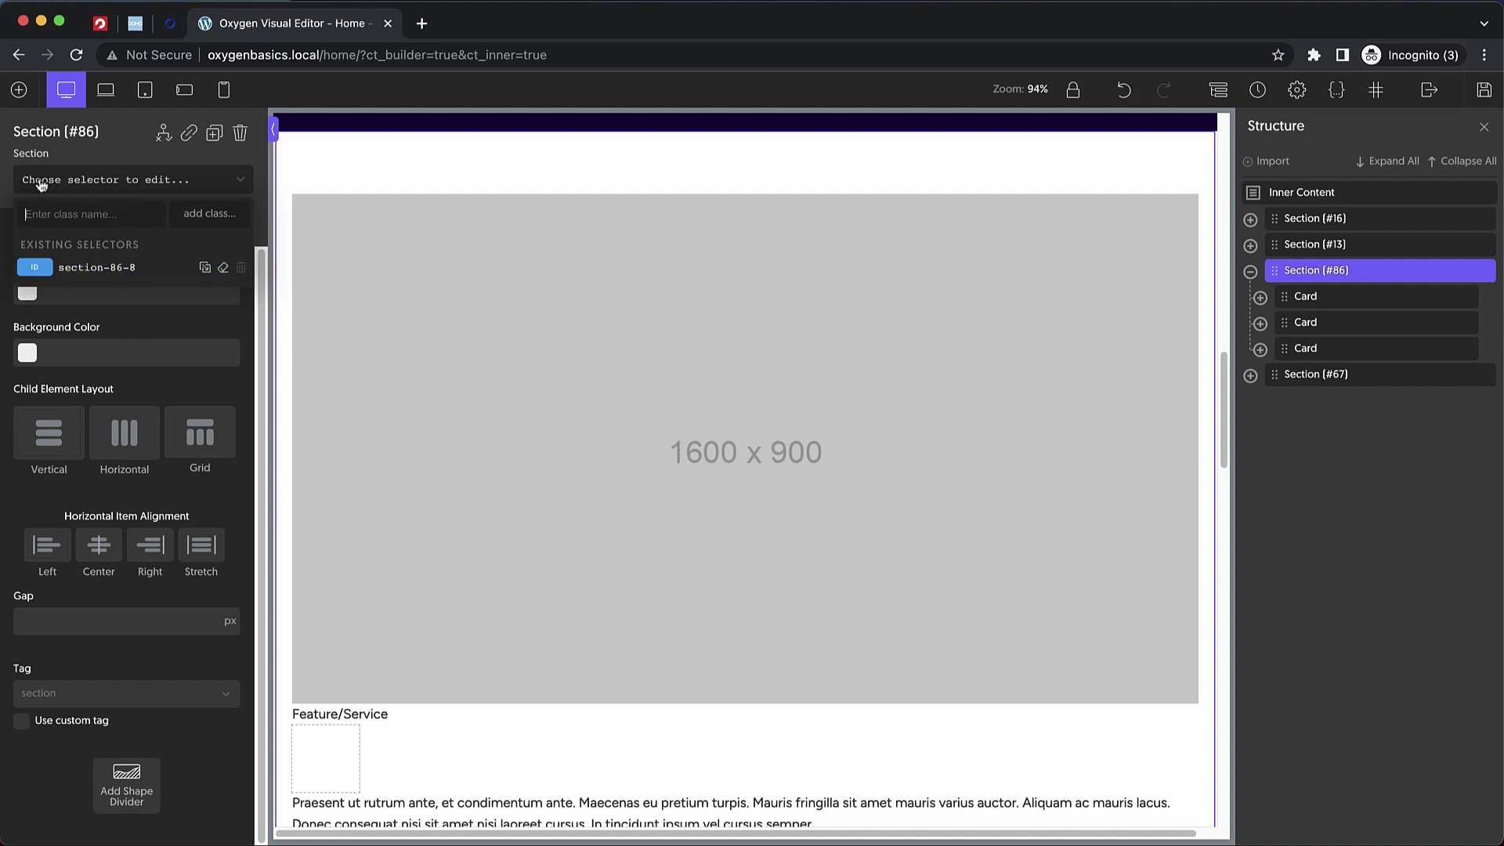
left_click(64, 268)
left_click(119, 445)
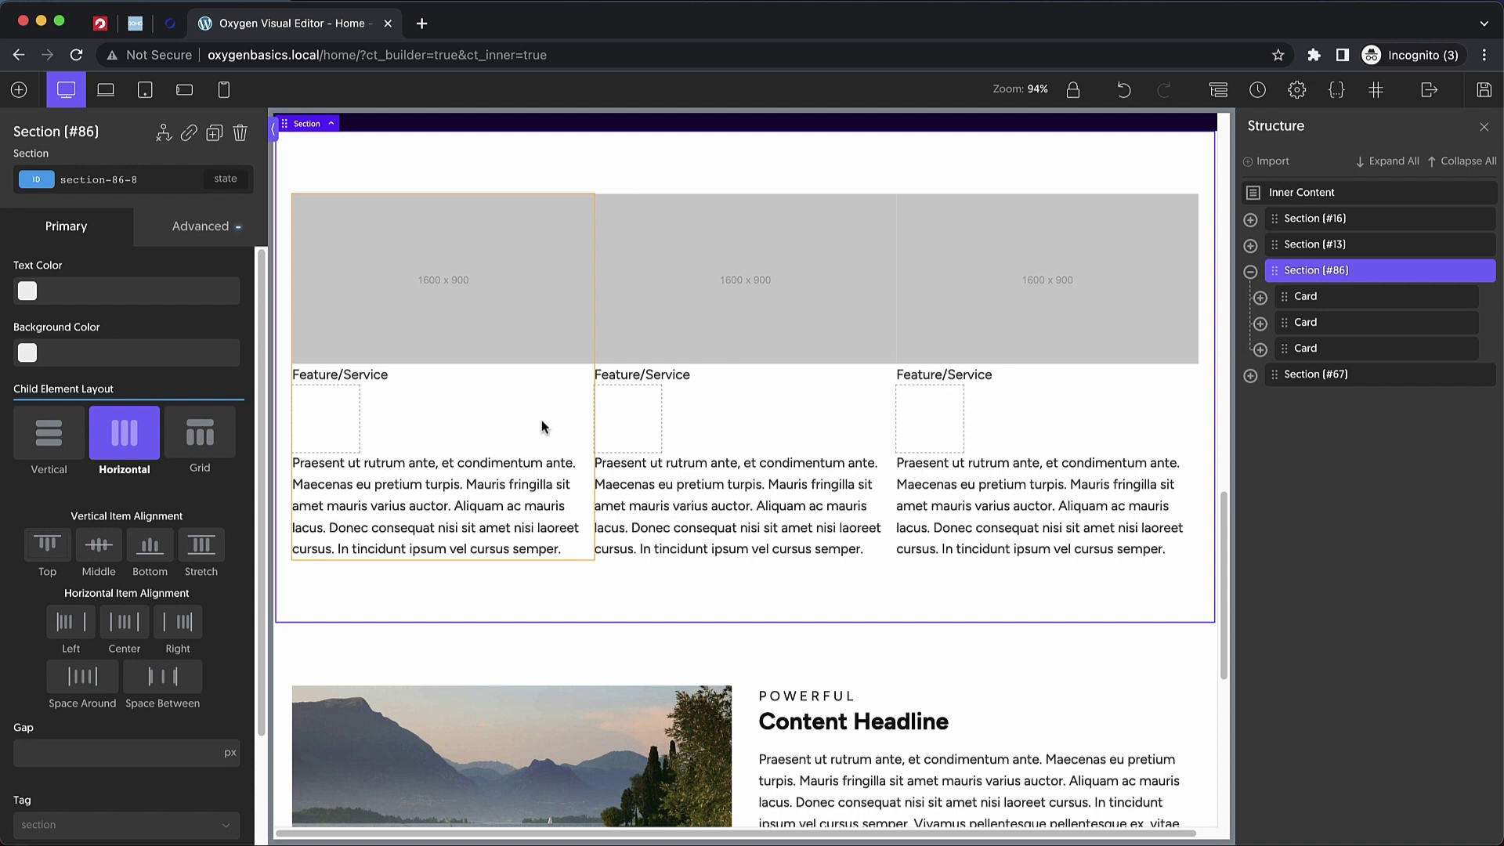
scroll(125, 469, "down", 2)
left_click(58, 657)
type("32")
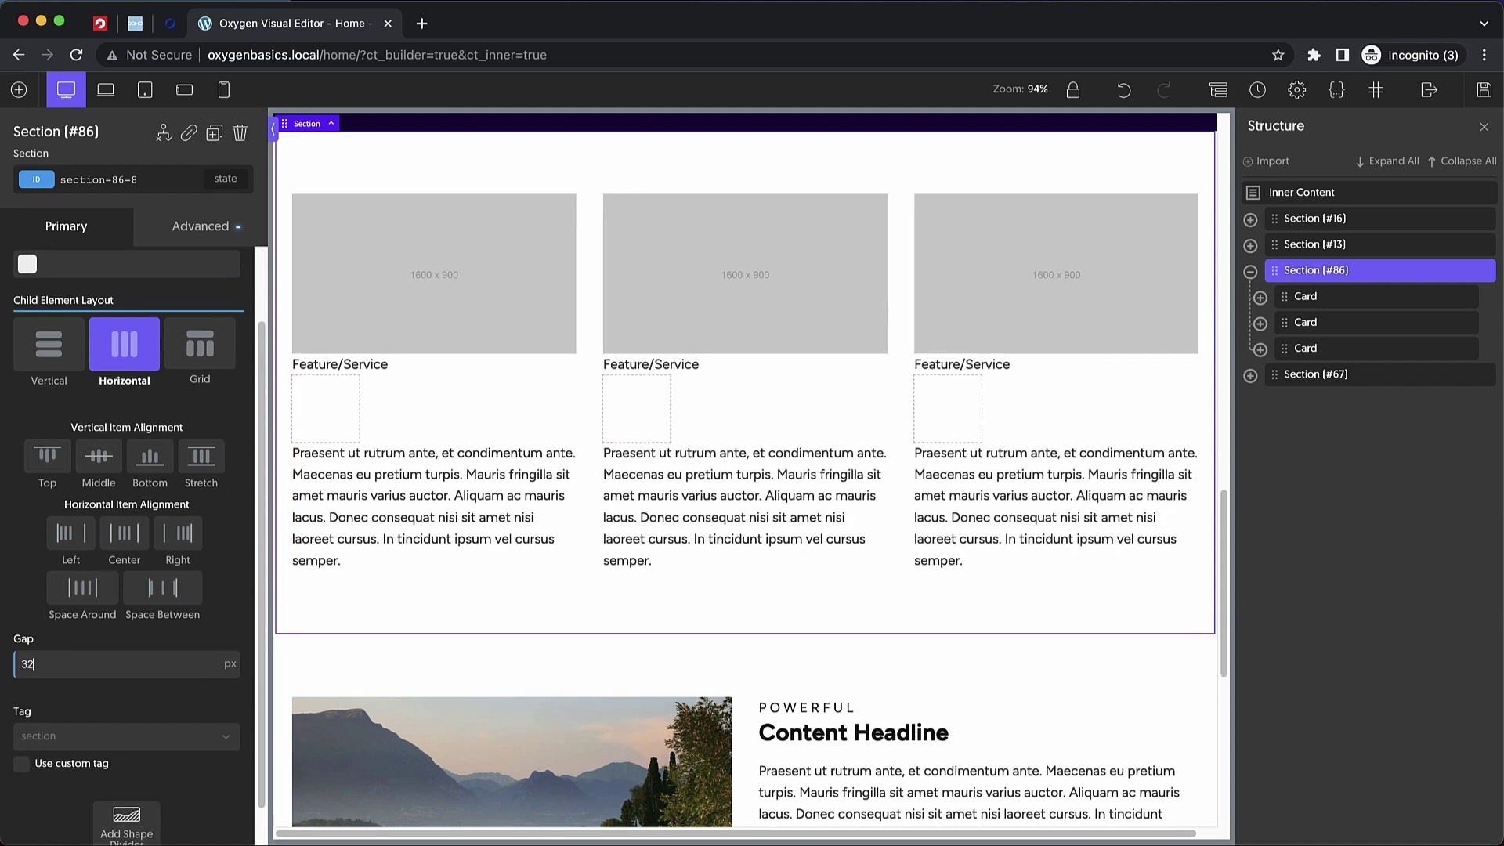
scroll(125, 470, "up", 2)
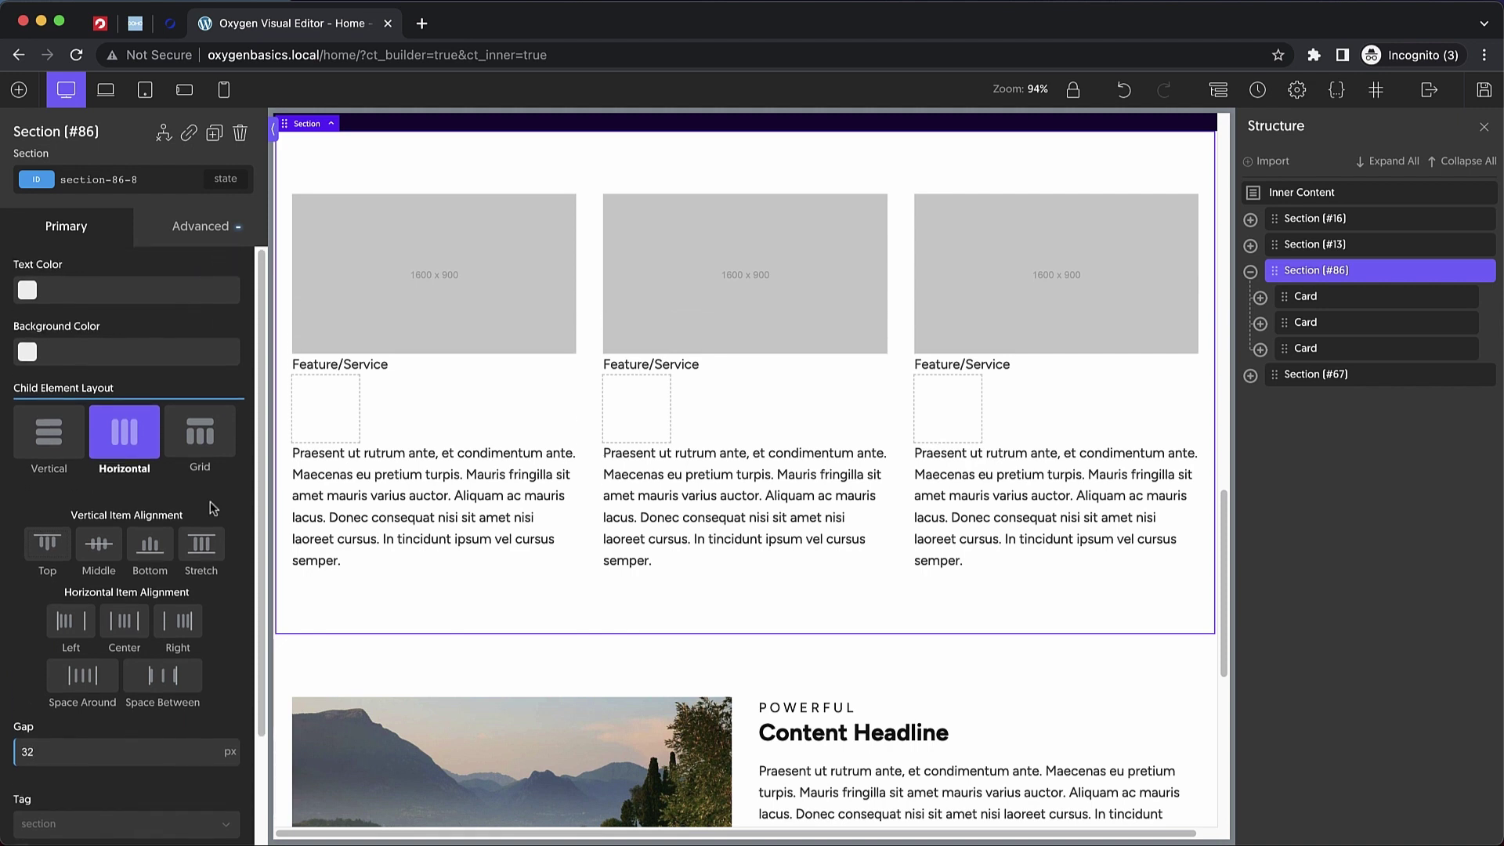
- Set Section #86's Flex Wrap to wrap in its advanced layout settings
left_click(544, 409)
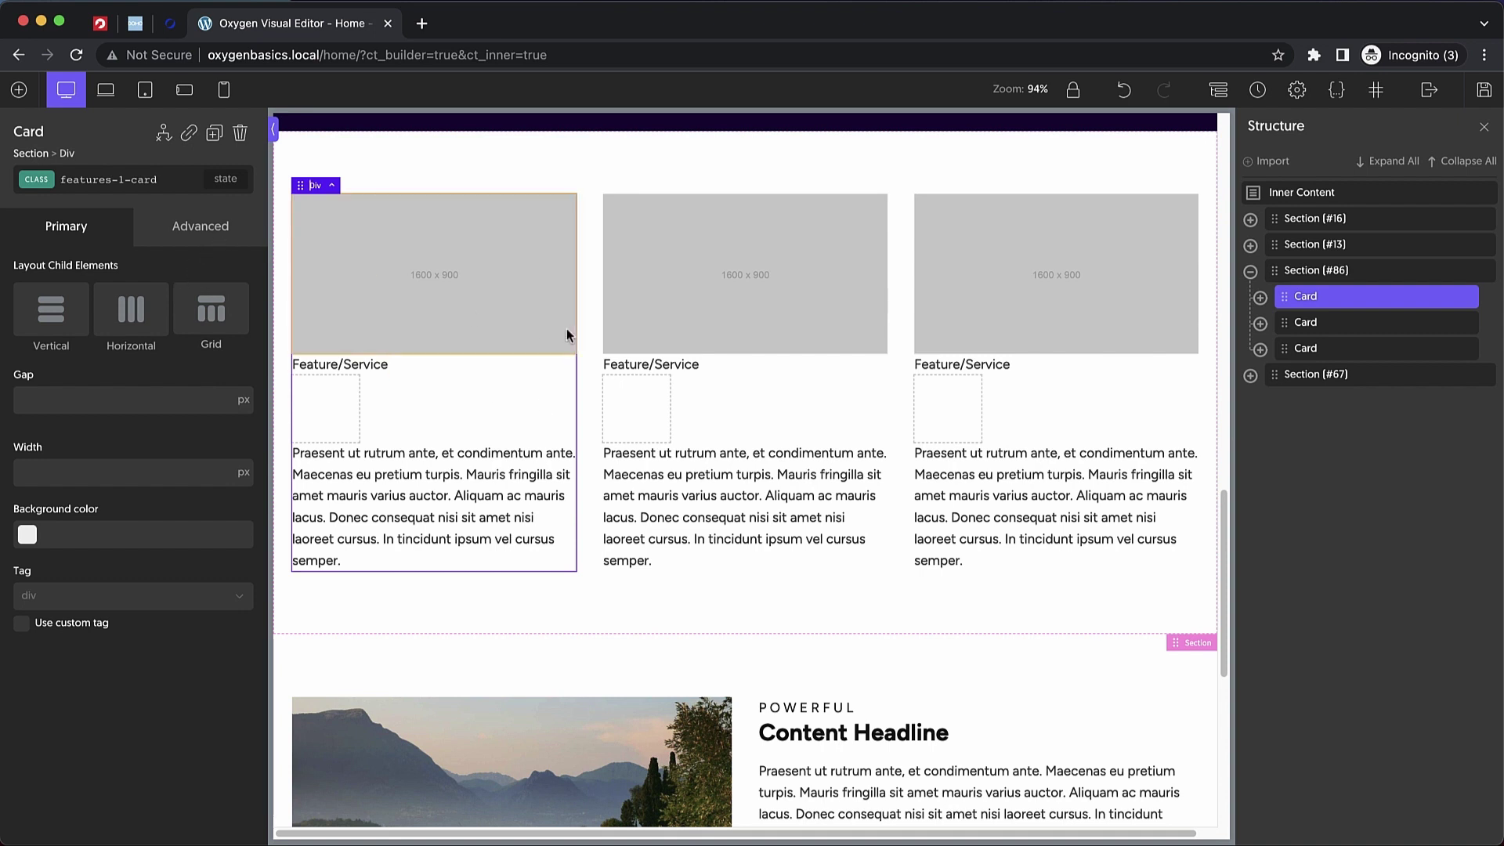
left_click(568, 156)
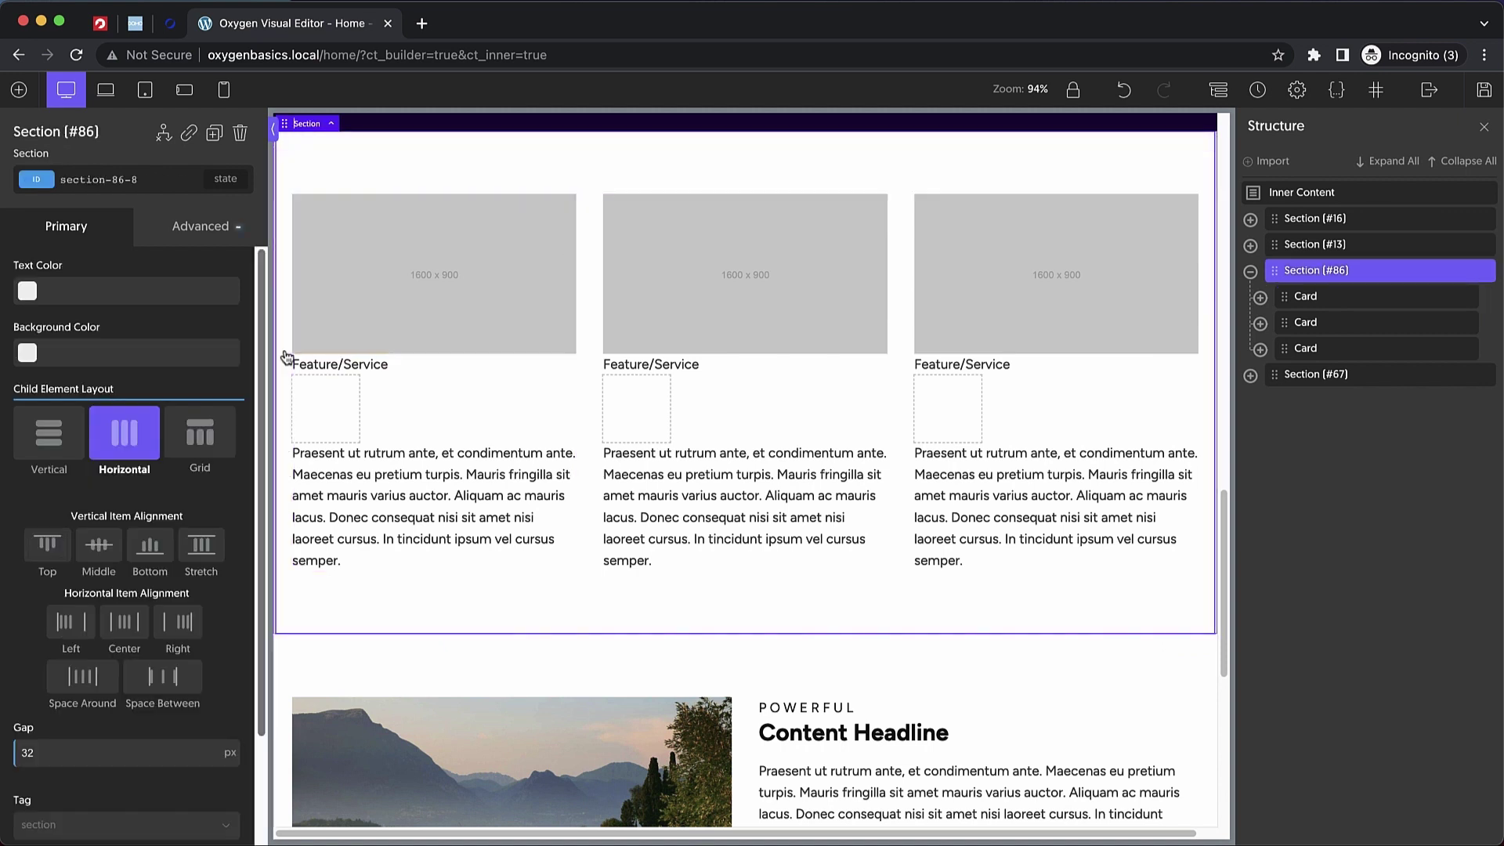
left_click(202, 227)
left_click(161, 365)
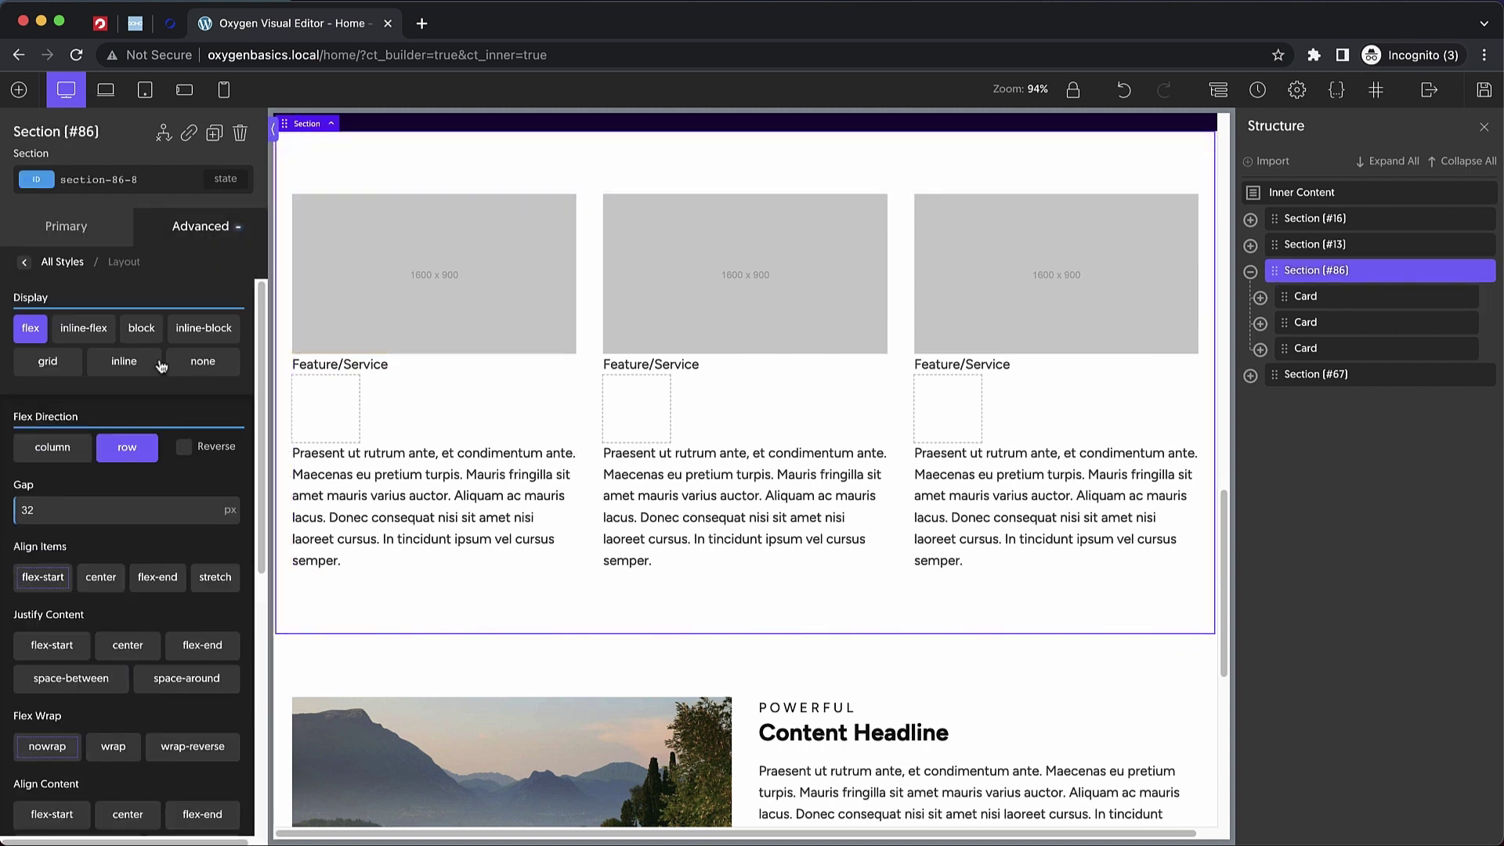
scroll(183, 475, "down", 2)
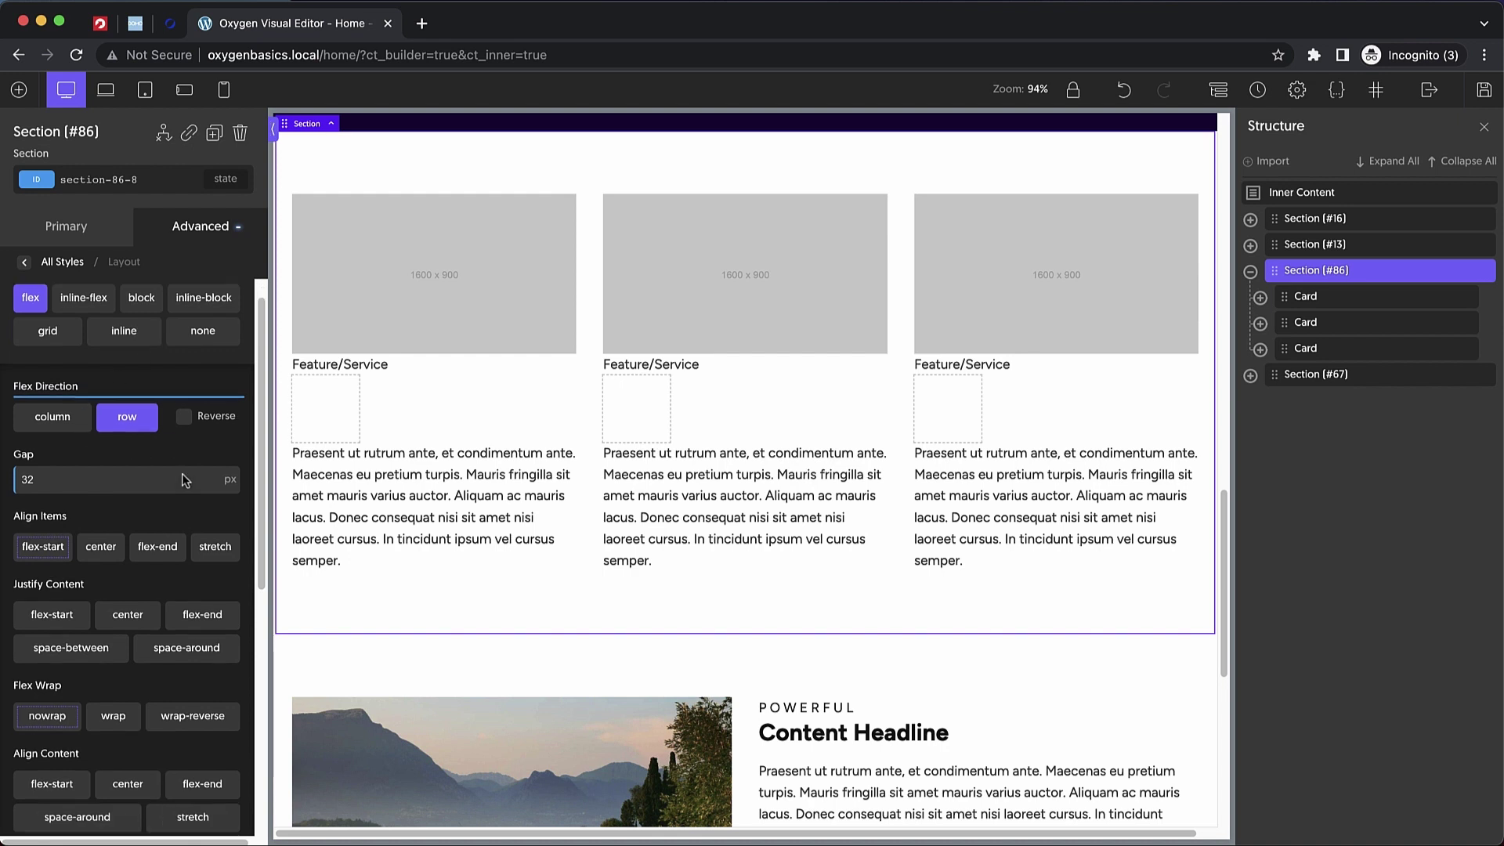
left_click(114, 682)
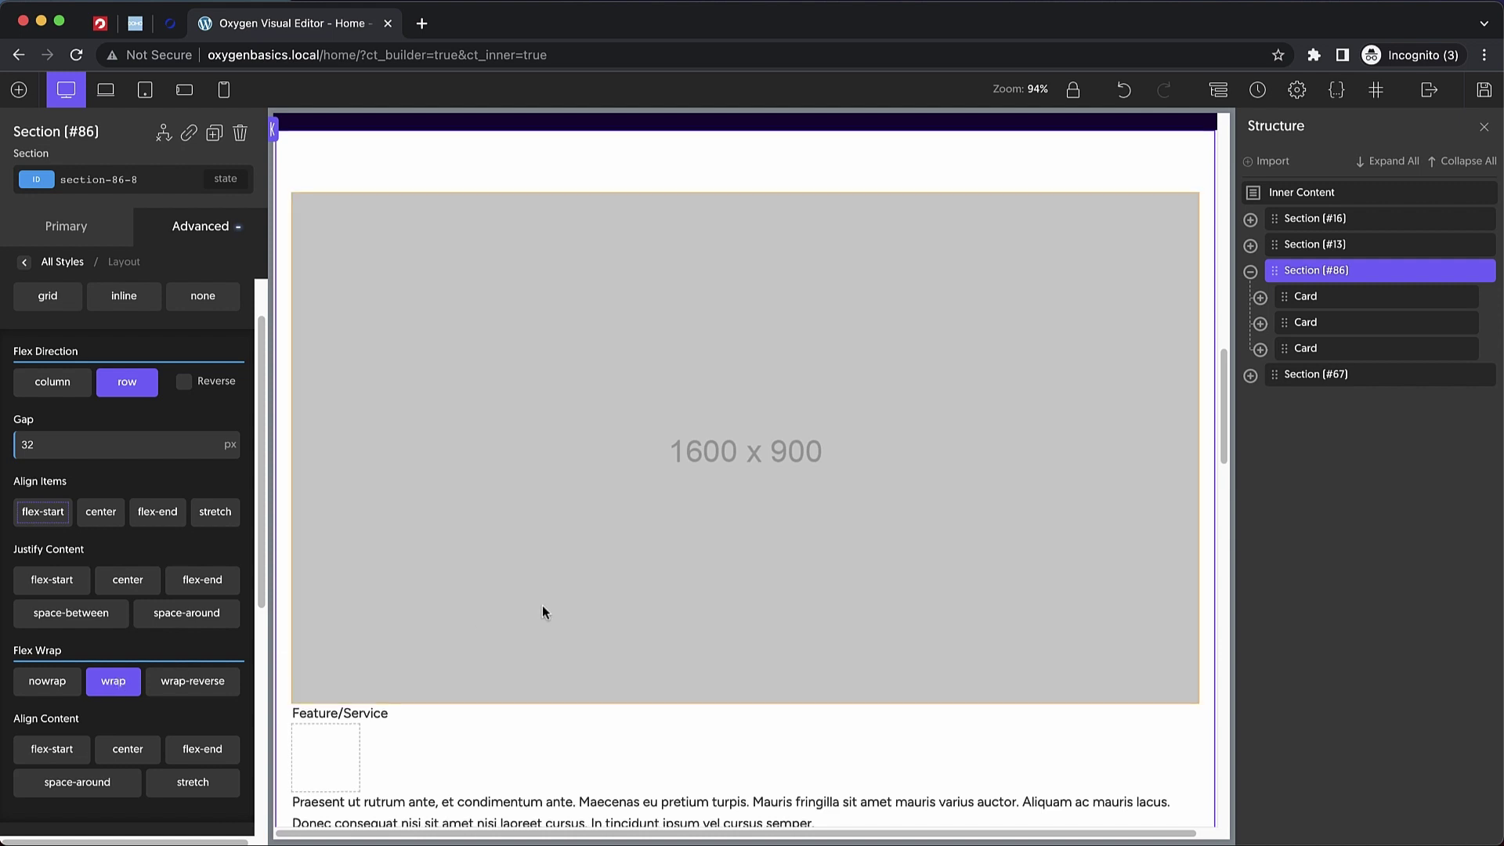
- Switch the first card's features-1-card width unit to none and enter an empty calc() formula as its width
scroll(542, 605, "down", 3)
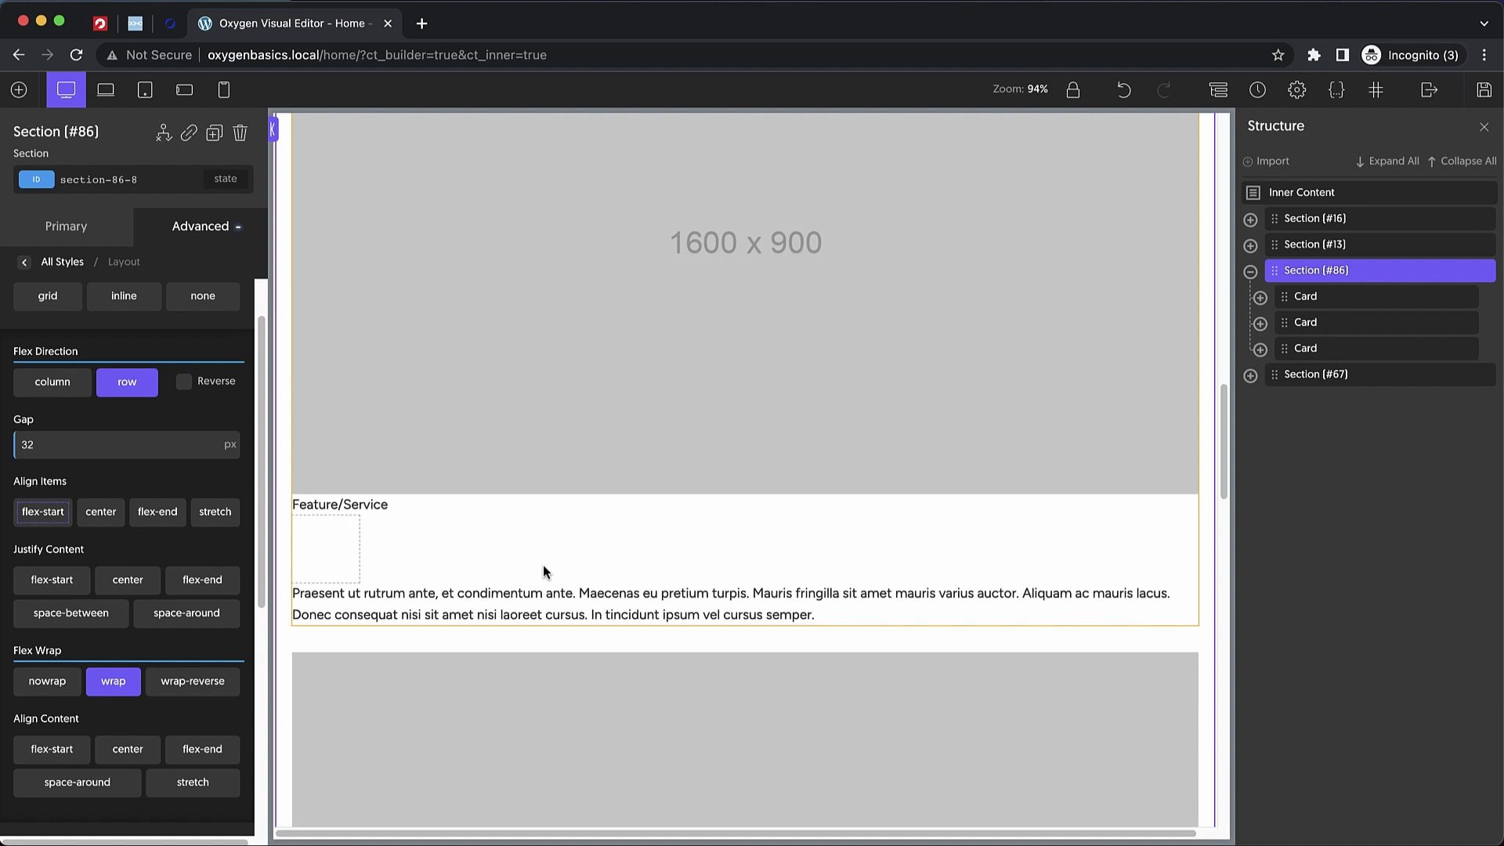
left_click(1313, 305)
left_click(224, 229)
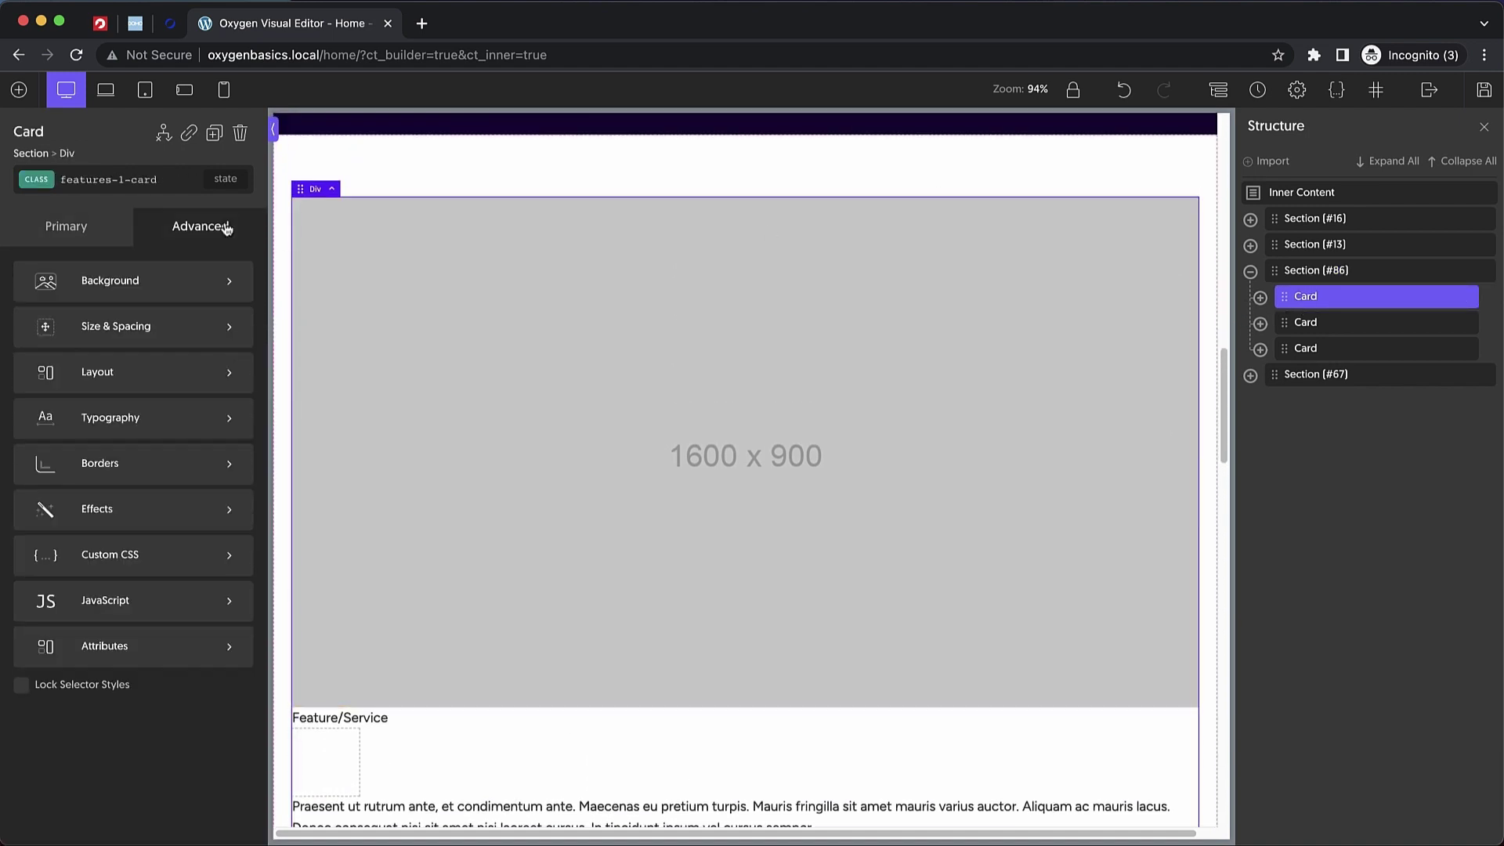
left_click(141, 330)
left_click(205, 483)
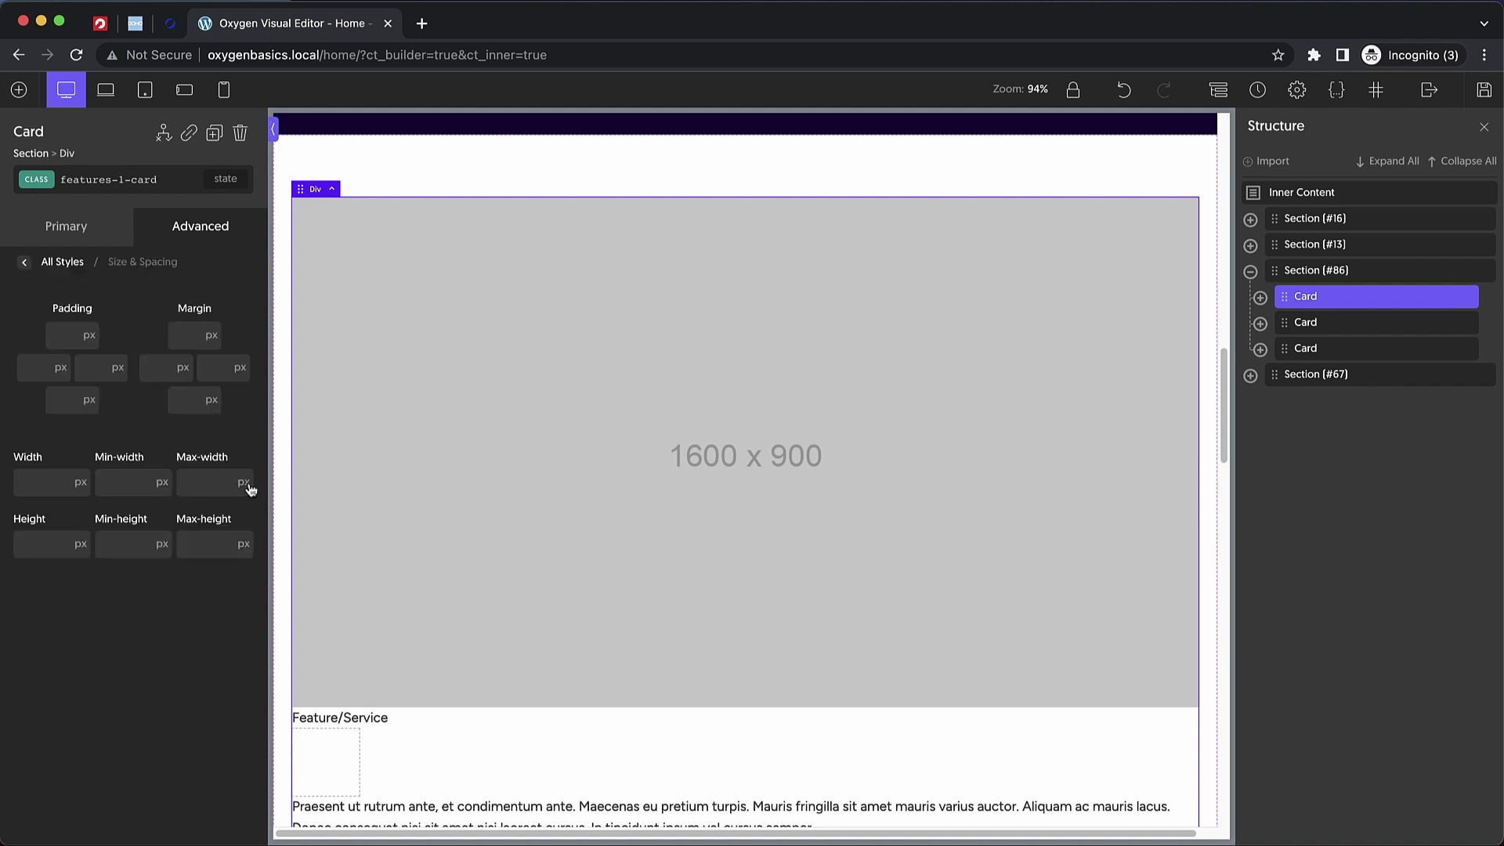
mouse_move(244, 484)
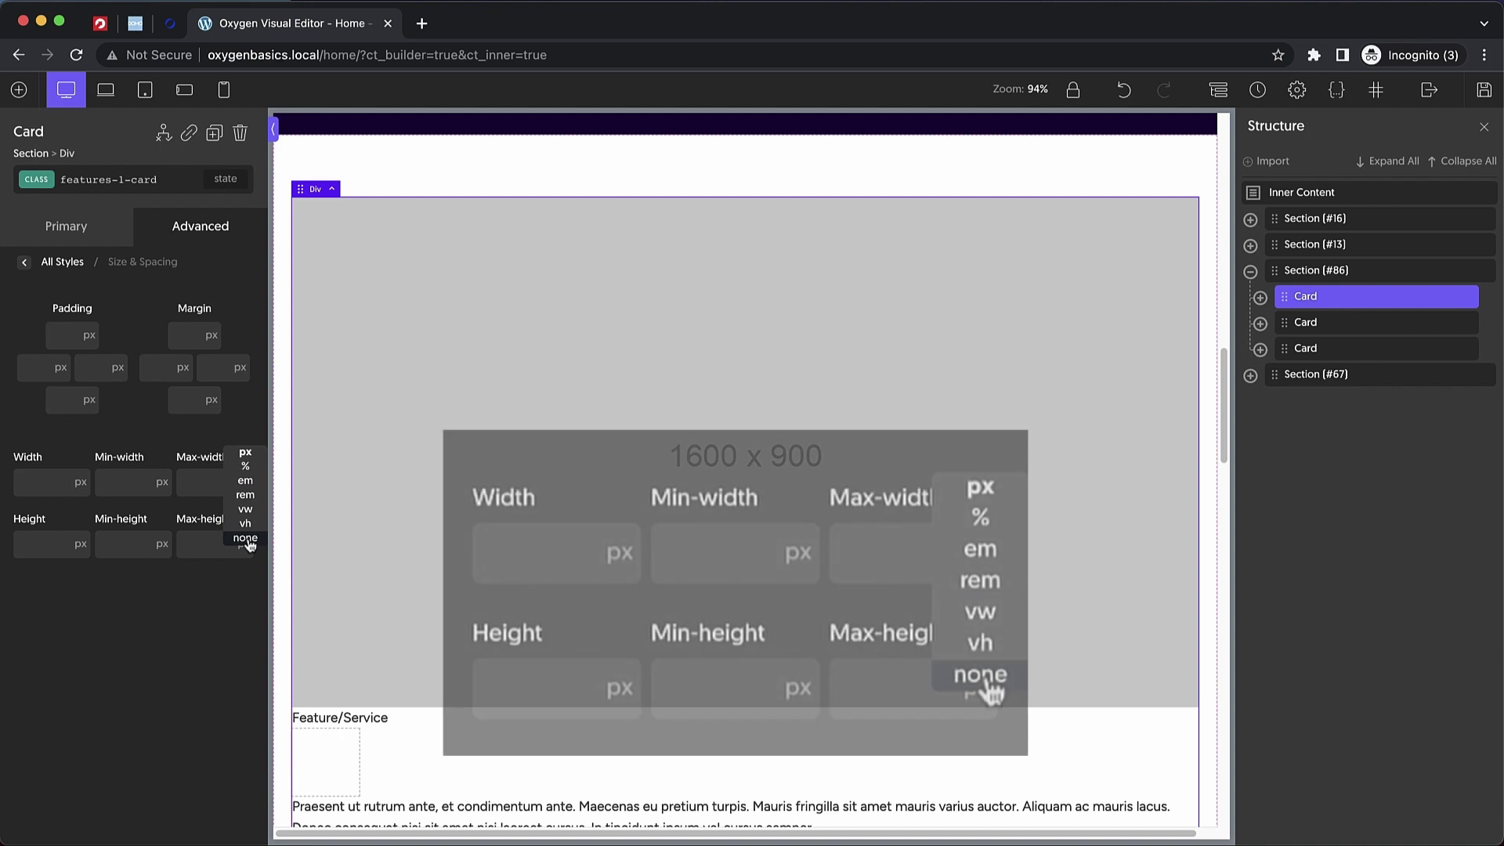
left_click(247, 539)
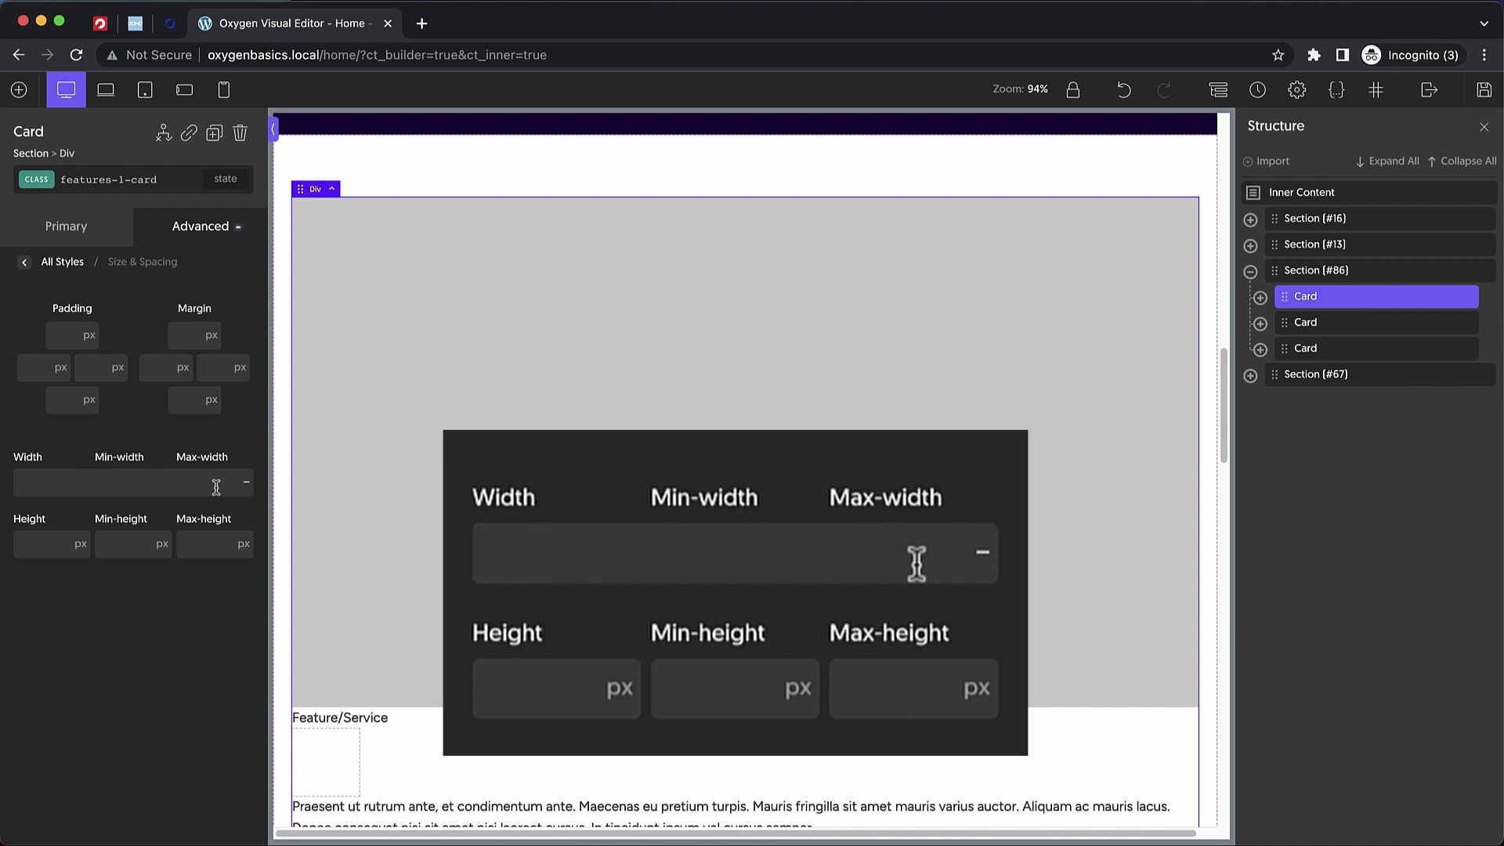
type("calc()")
key("Left")
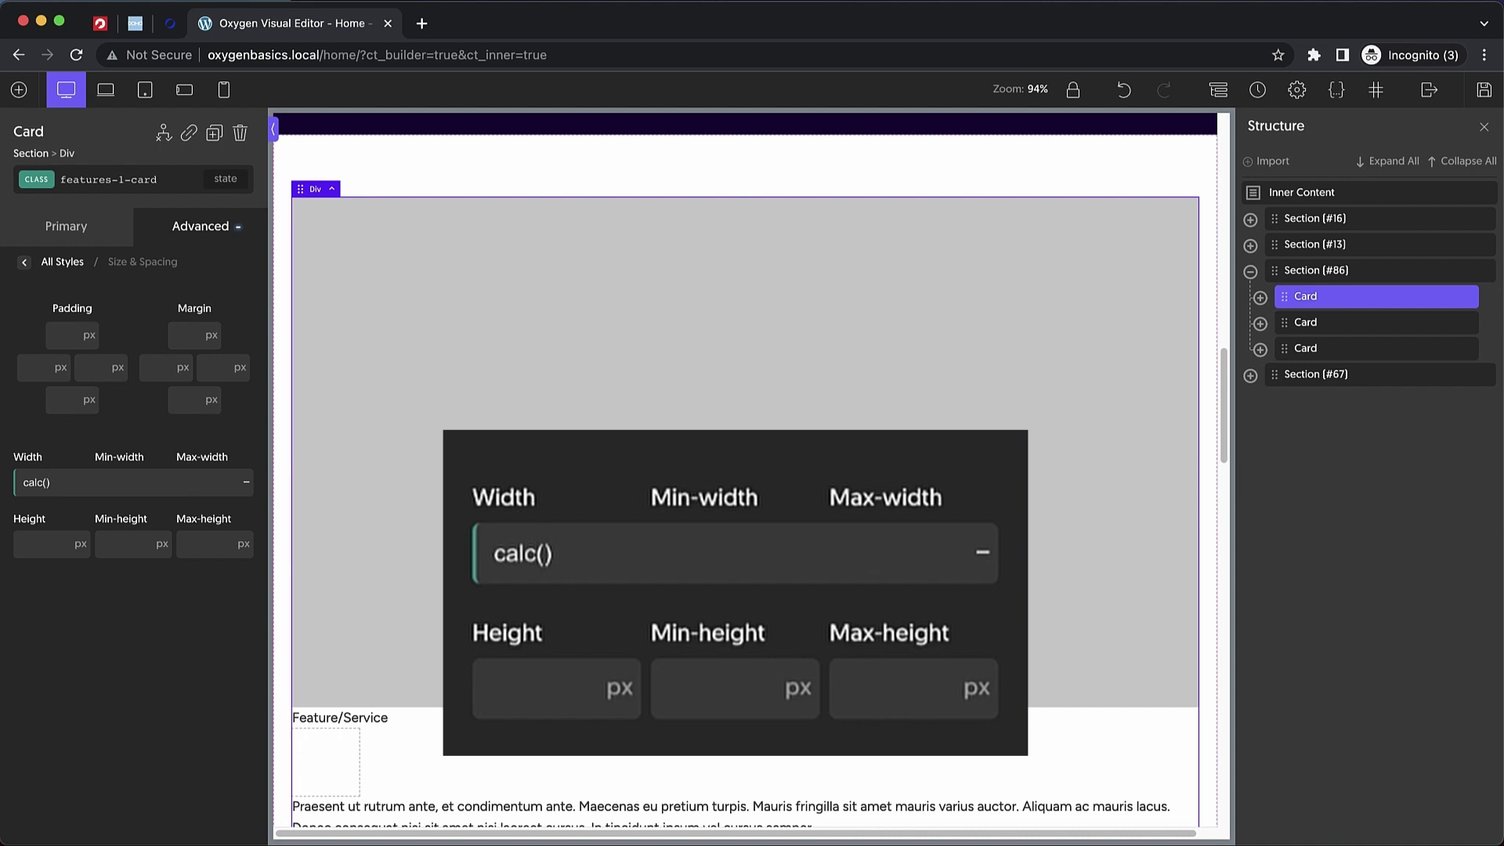
- Try 10px - 5px inside the card width's calc() formula and clear it again
type("10px - 5px")
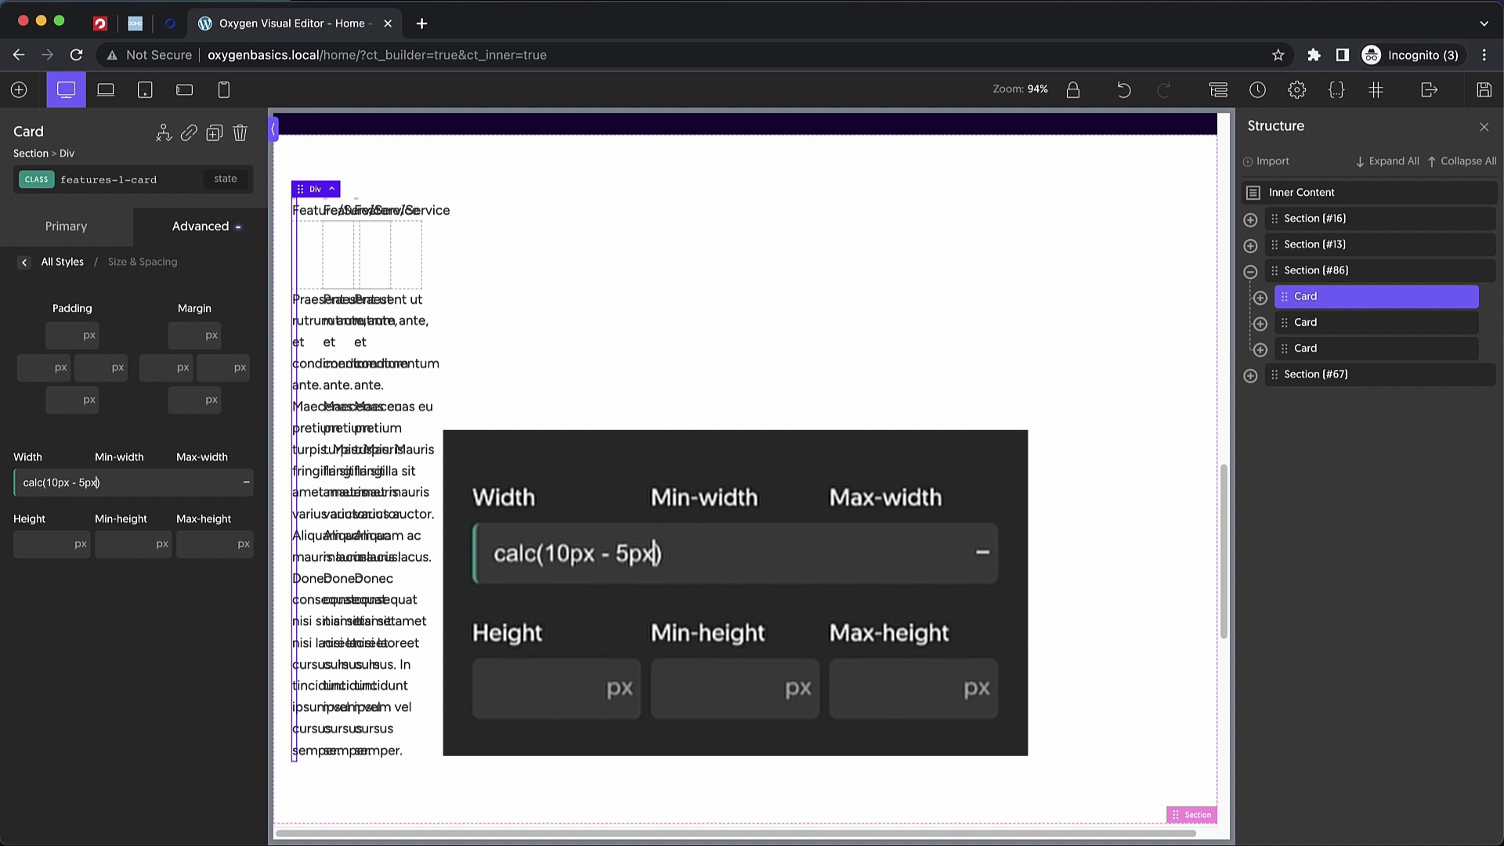
key("BackSpace")
key("BackSpace")
key("BackSpace")
key("BackSpace")
key("BackSpace")
key("BackSpace")
key("BackSpace")
key("BackSpace")
key("BackSpace")
key("BackSpace")
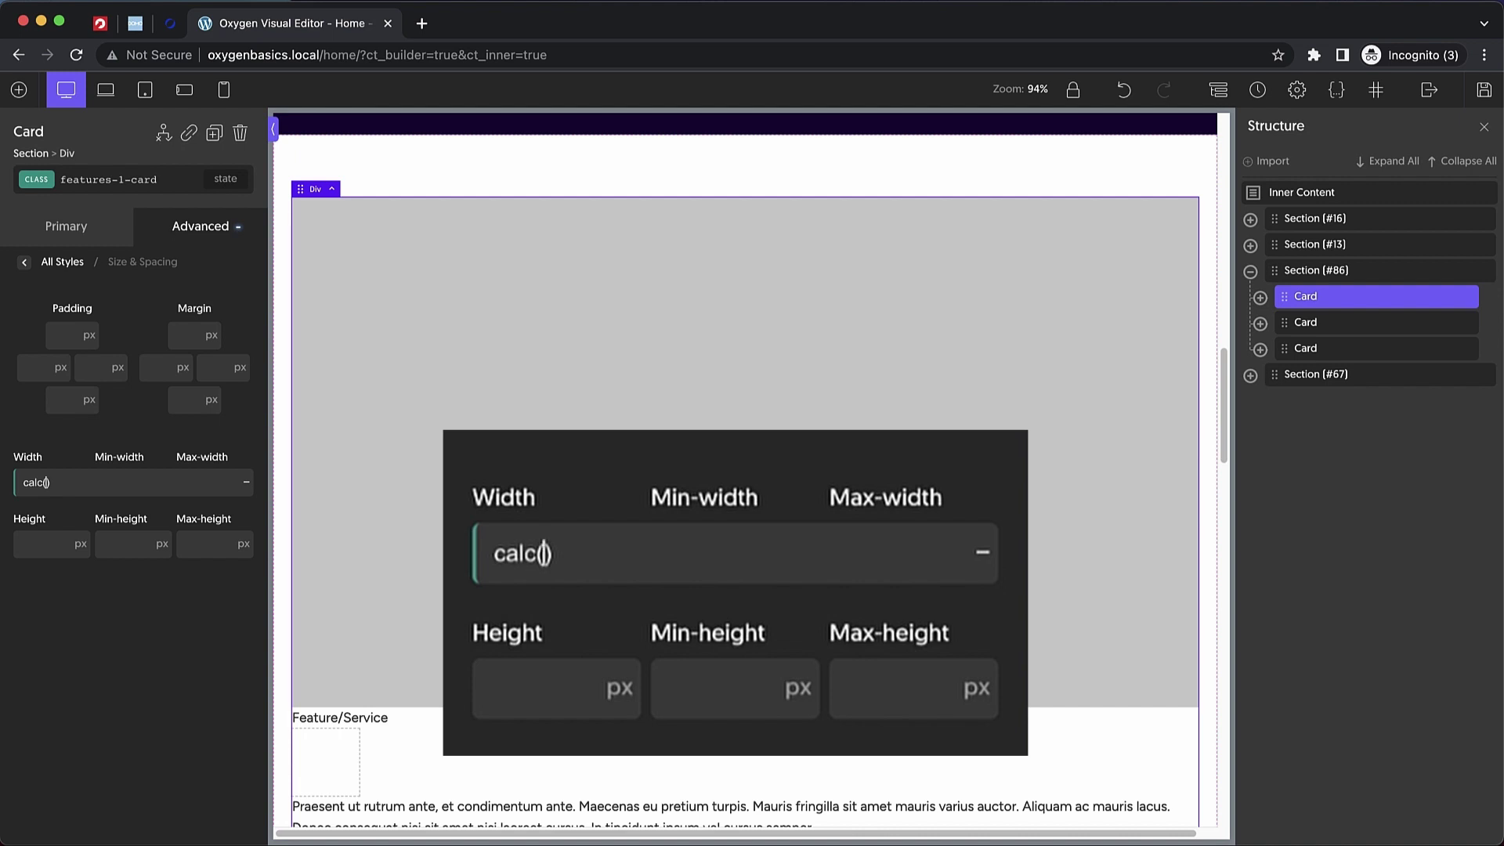
- Set the features-1-card width to calc(33.33% - 48px)
type("33.33%")
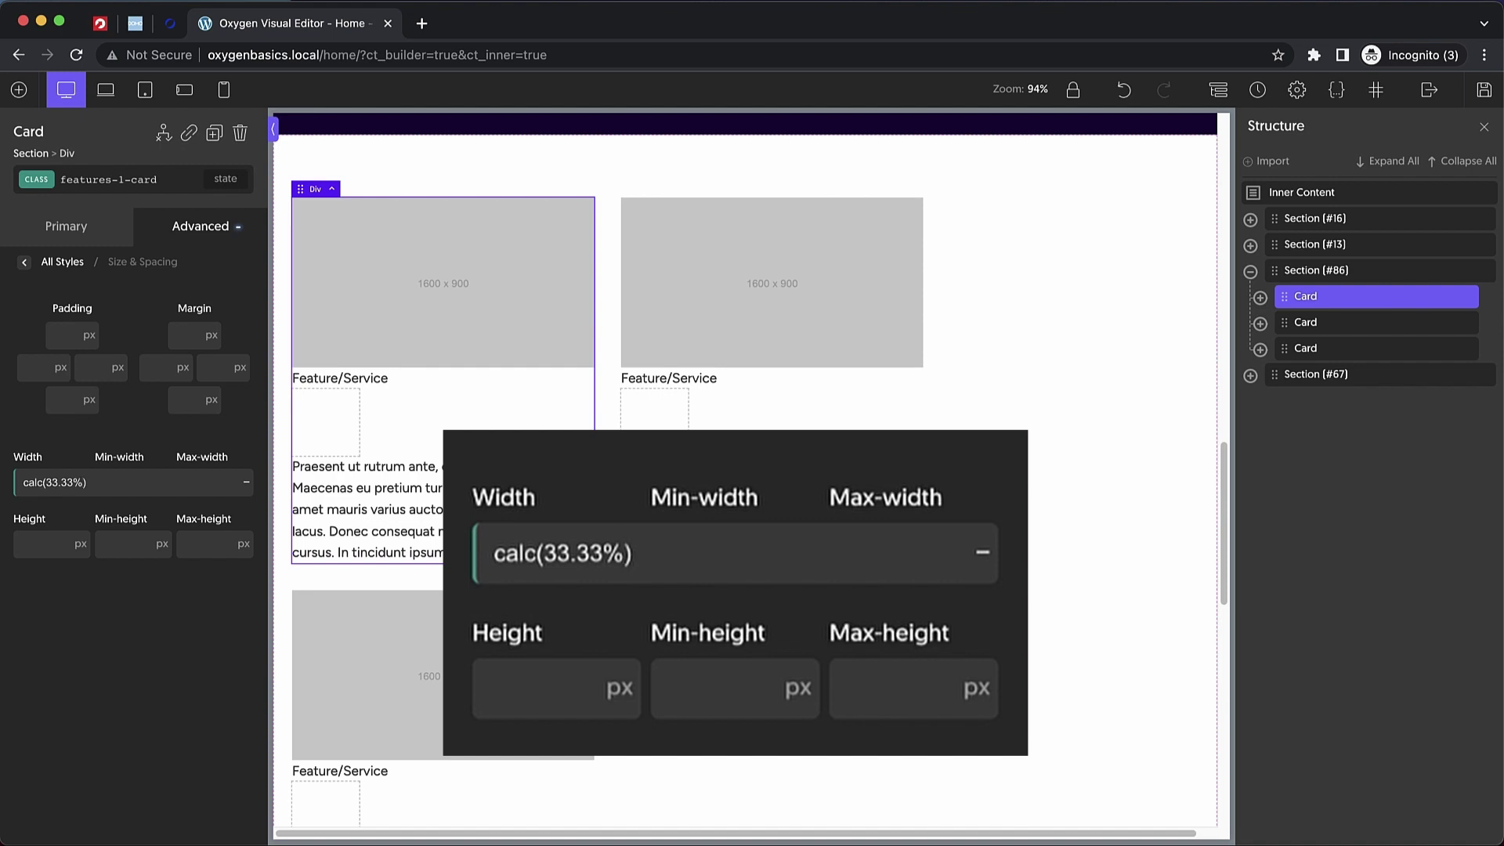
type("-")
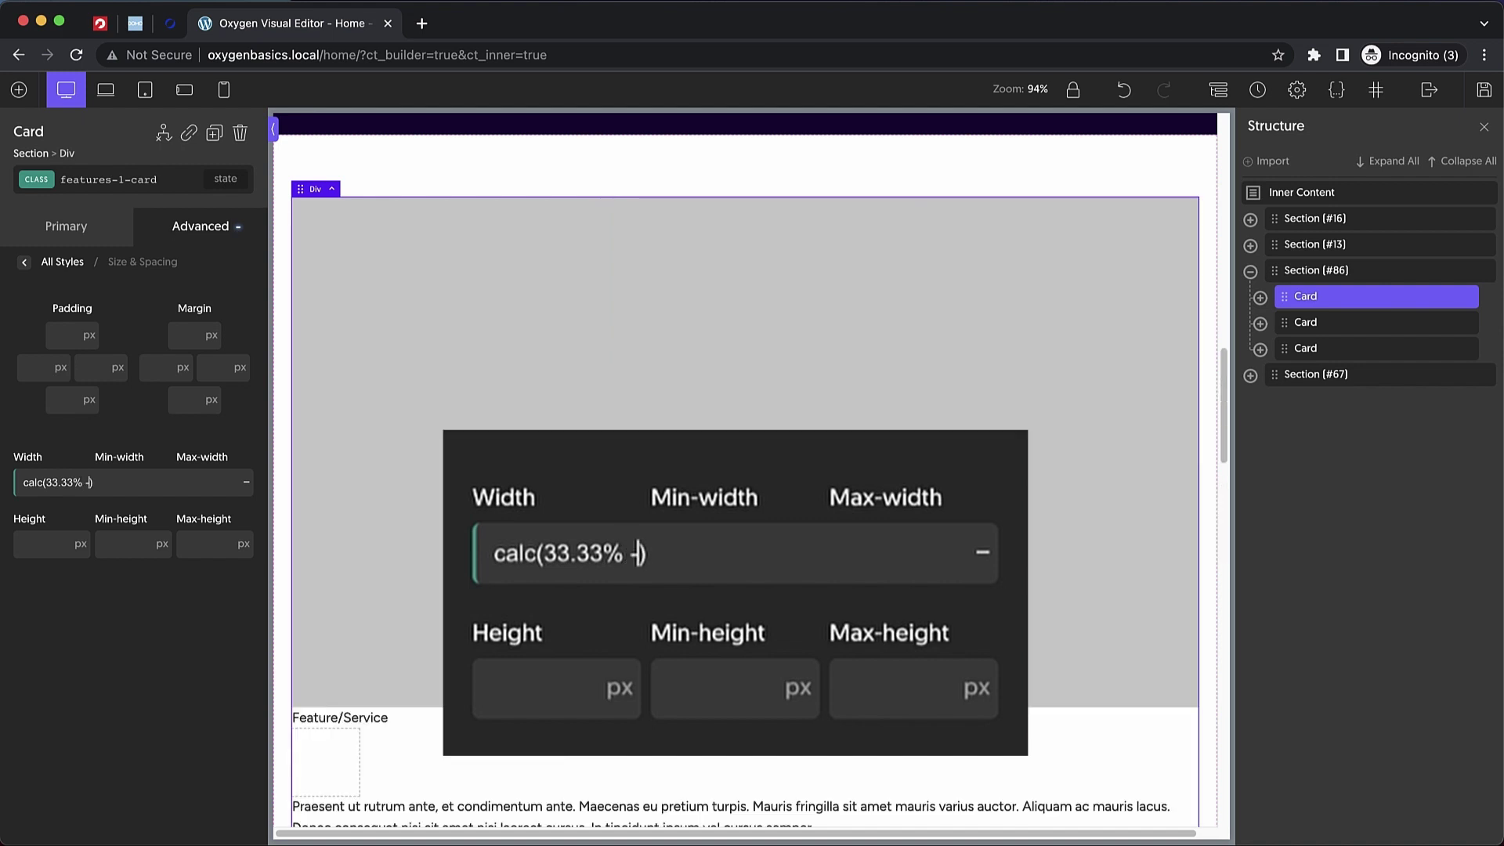
key("BackSpace")
key("BackSpace")
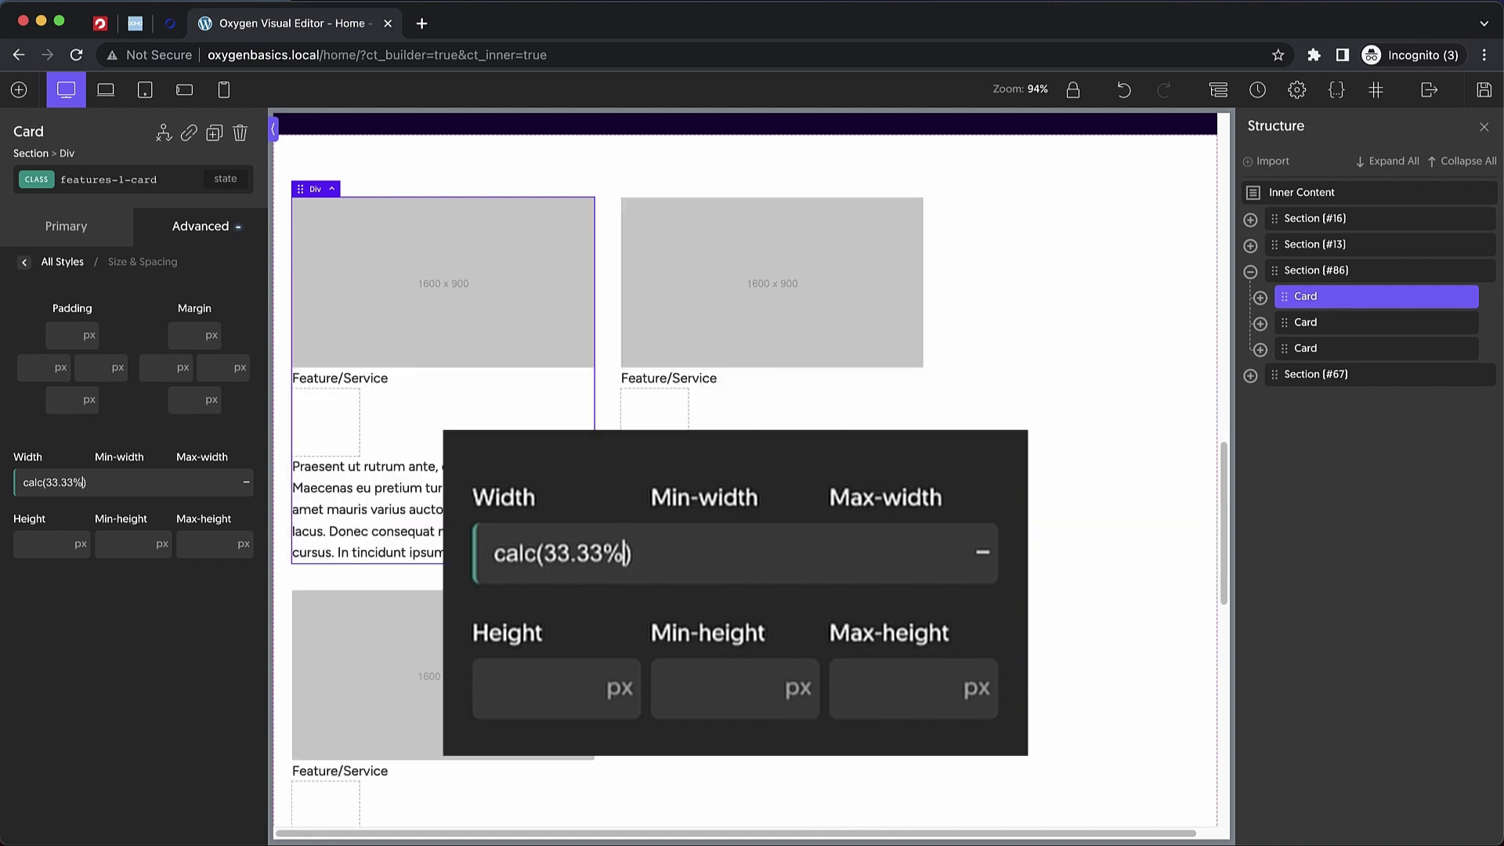
type("- 48p")
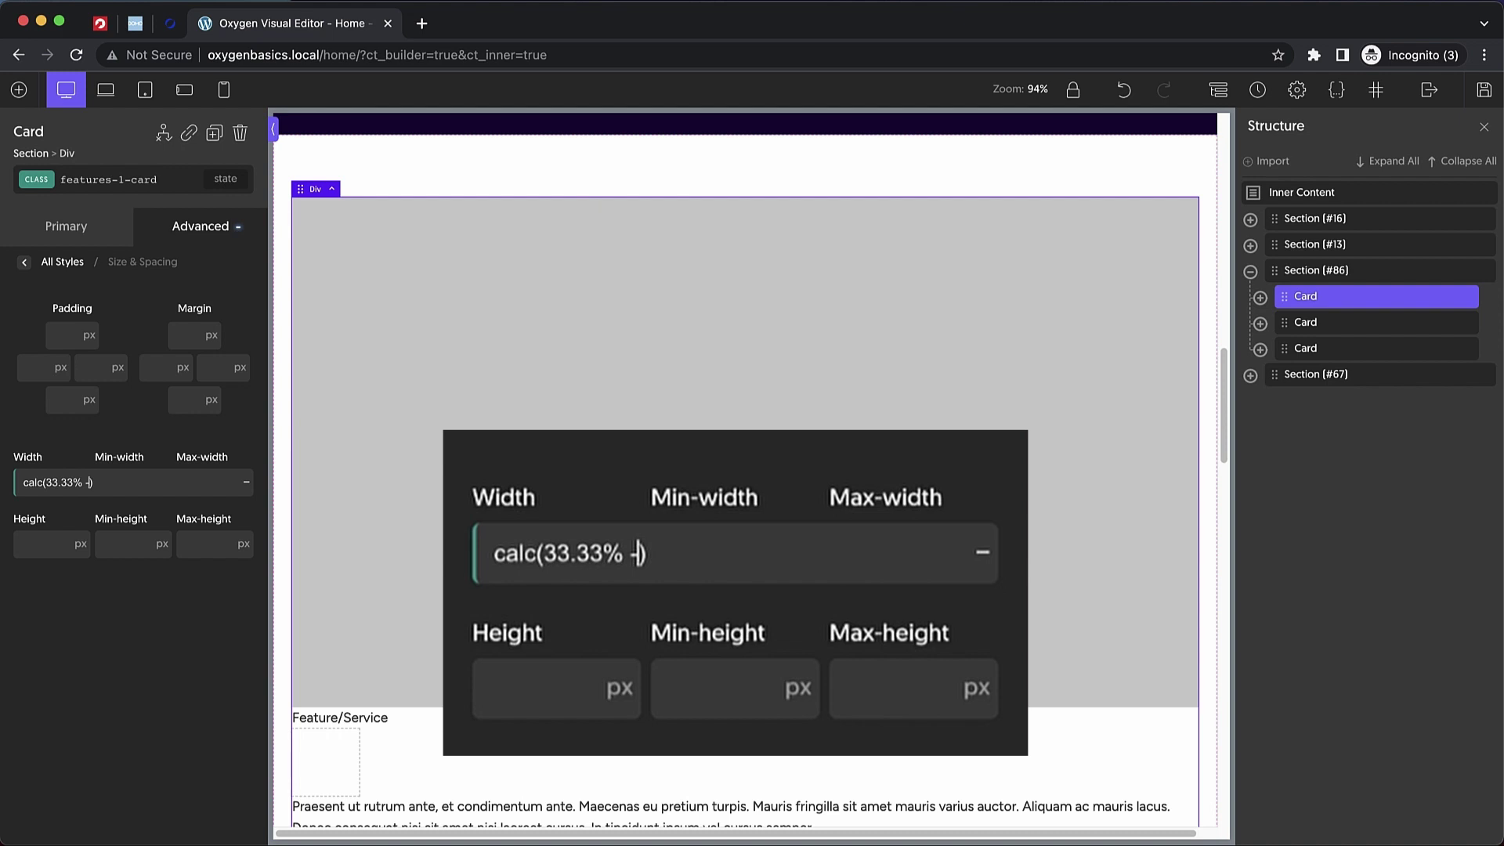
type("x")
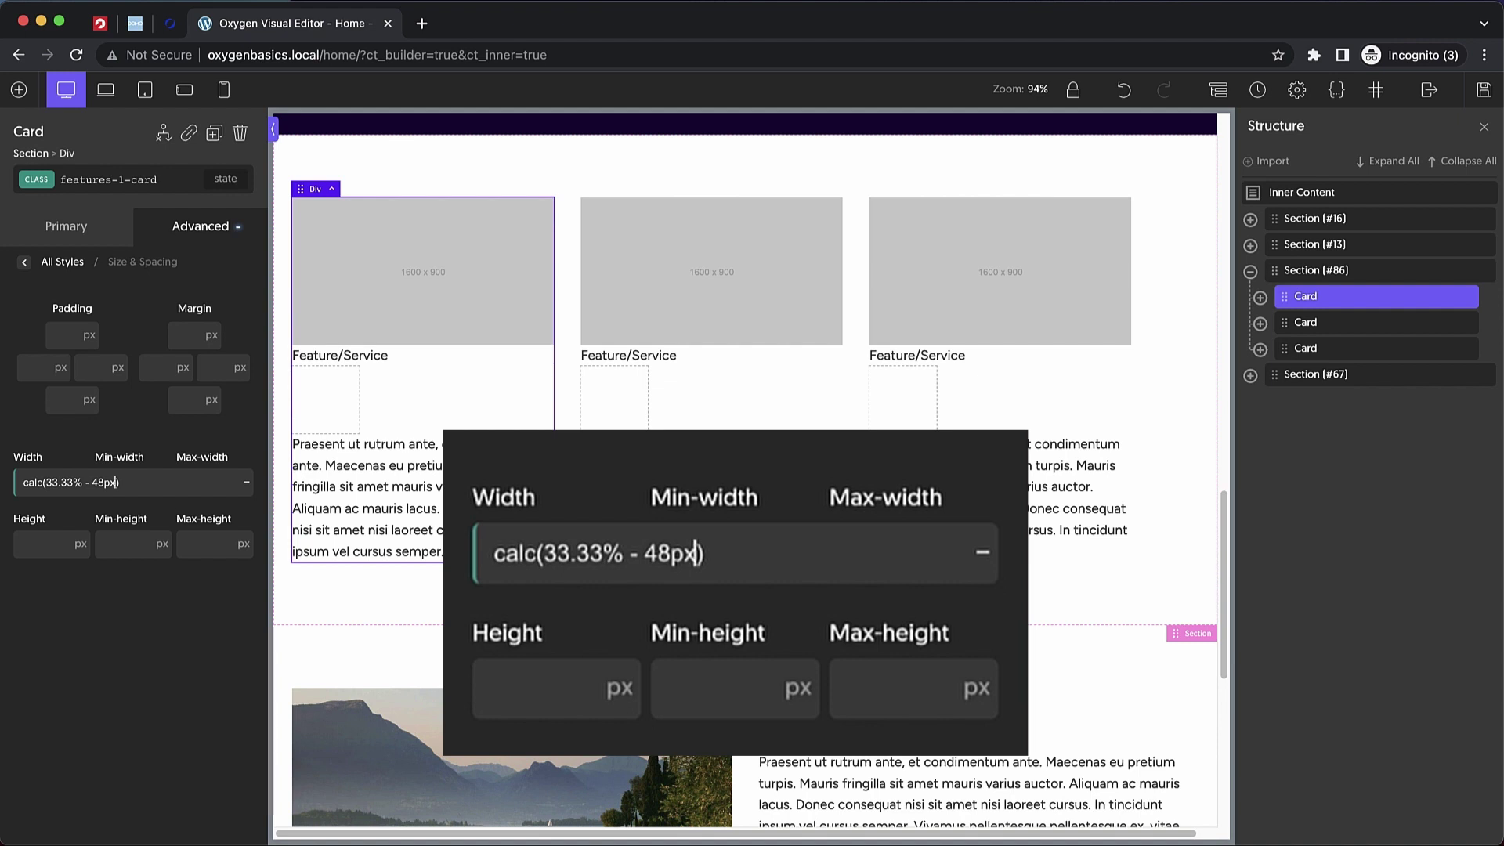
- Try 32px, 28px and 27px as the amount subtracted in the card width formula
key("Left")
key("Left")
key("BackSpace")
key("BackSpace")
type("32")
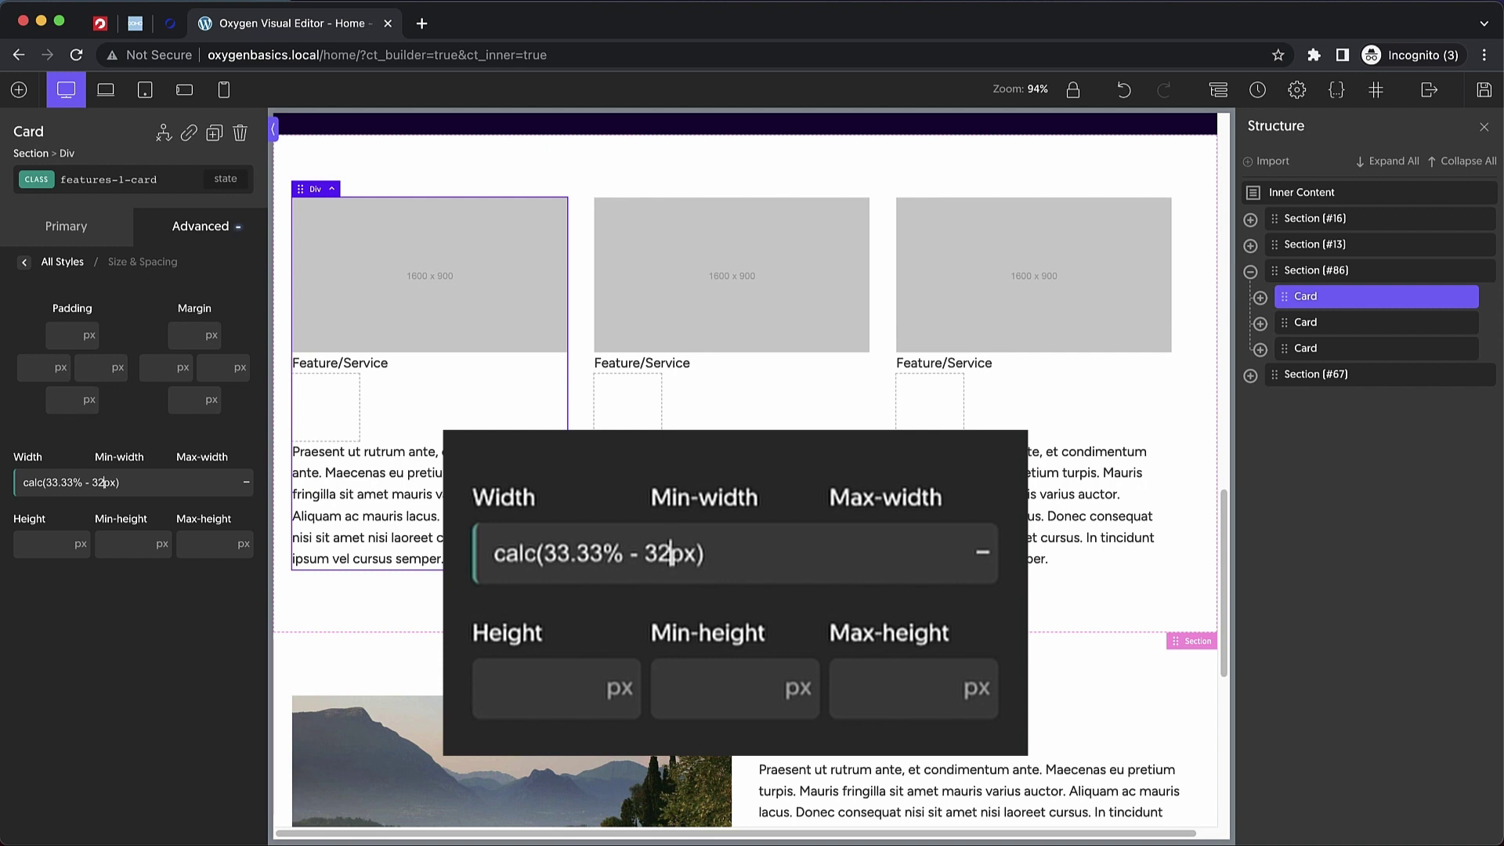
key("BackSpace")
key("Delete")
type("28")
key("BackSpace")
type("7")
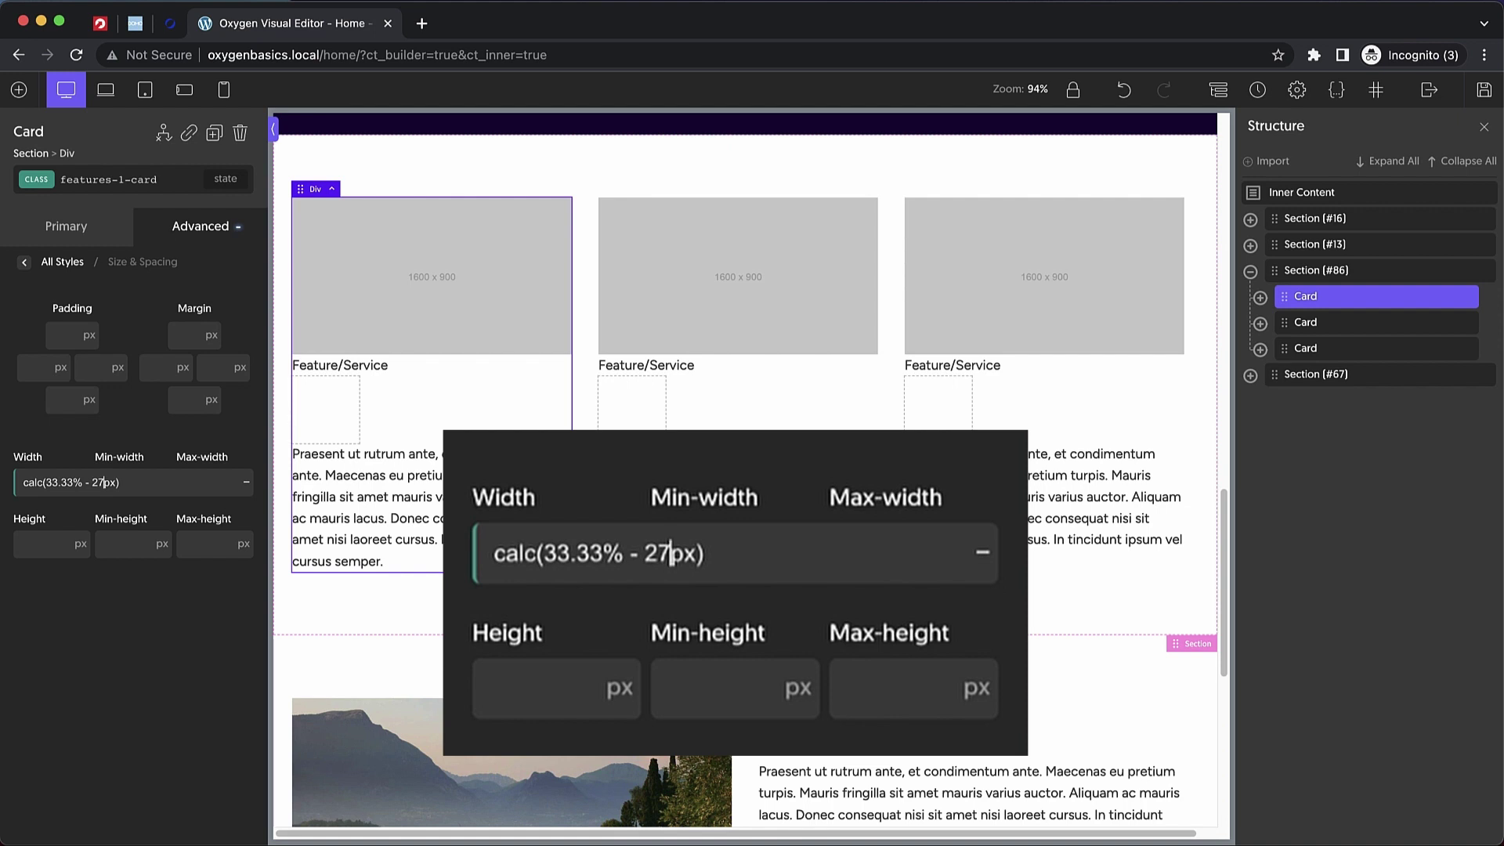
- Try 23px, 22px and 21px as the amount subtracted in the card width formula, ending on 22px
key("BackSpace")
type("3")
key("BackSpace")
type("2")
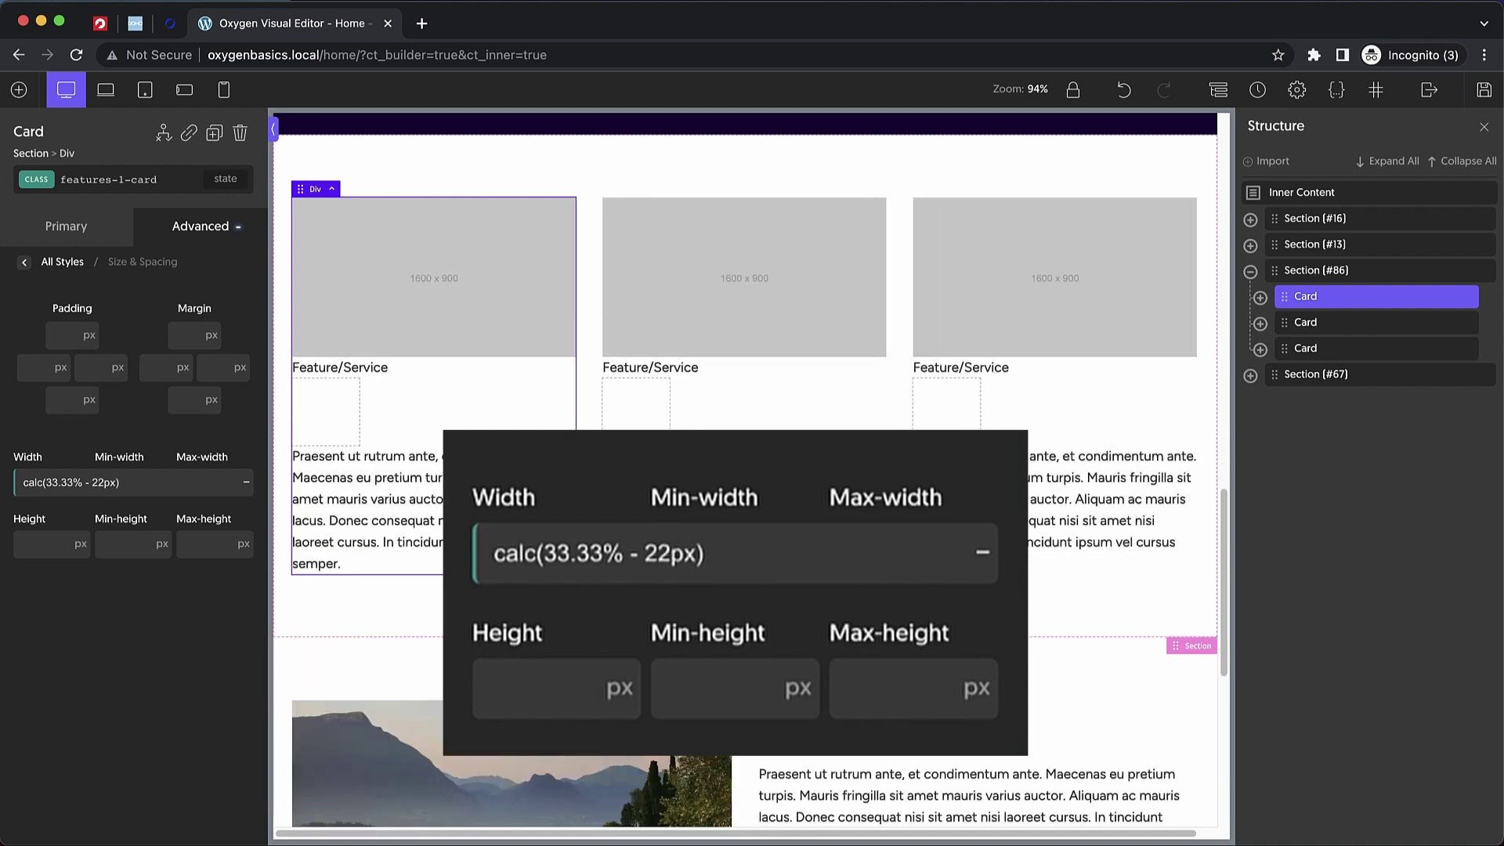
key("BackSpace")
type("1")
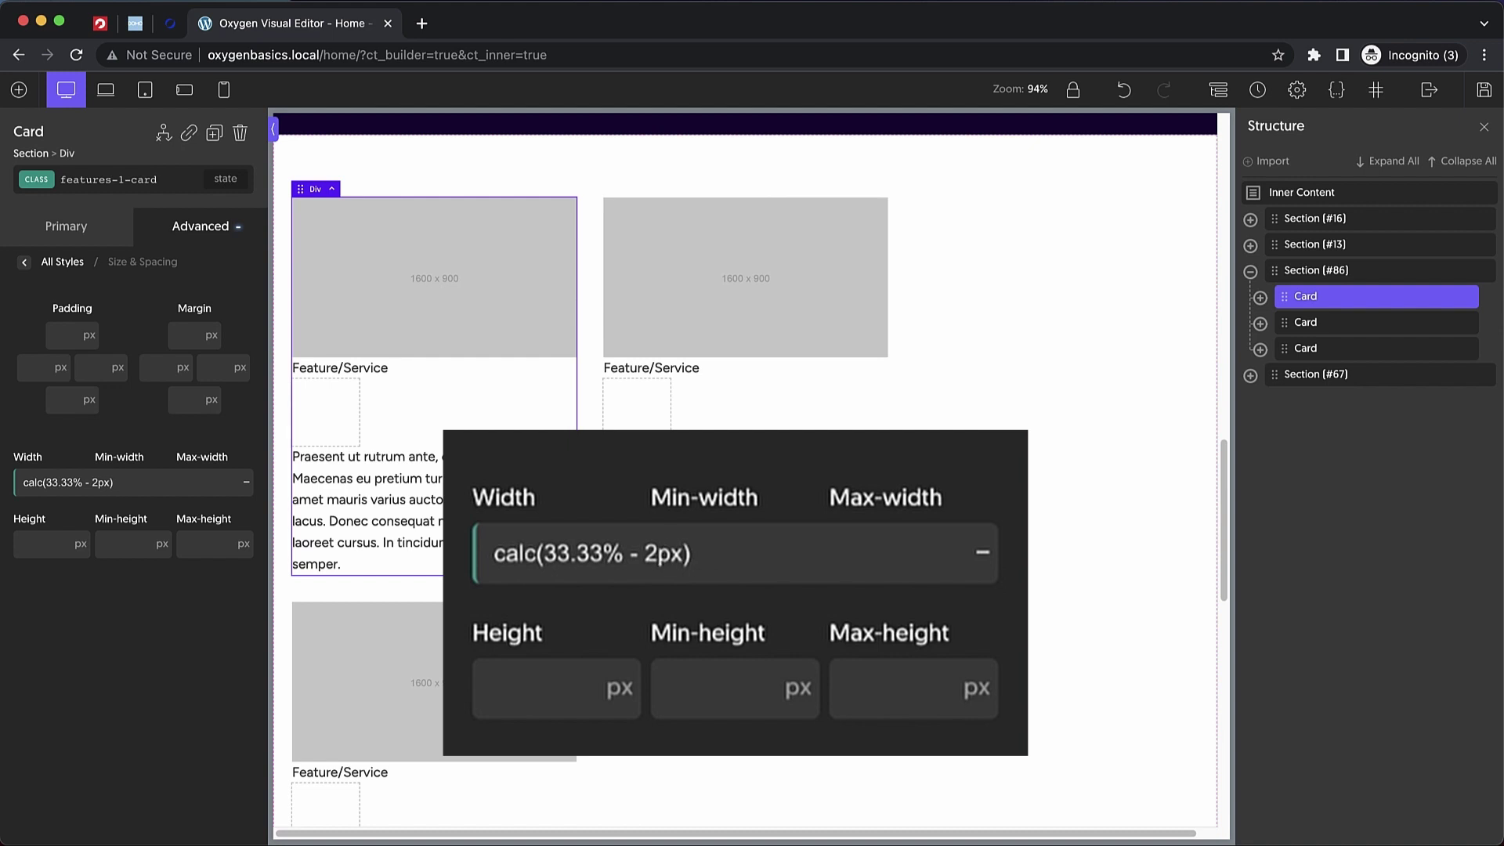
key("BackSpace")
type("2")
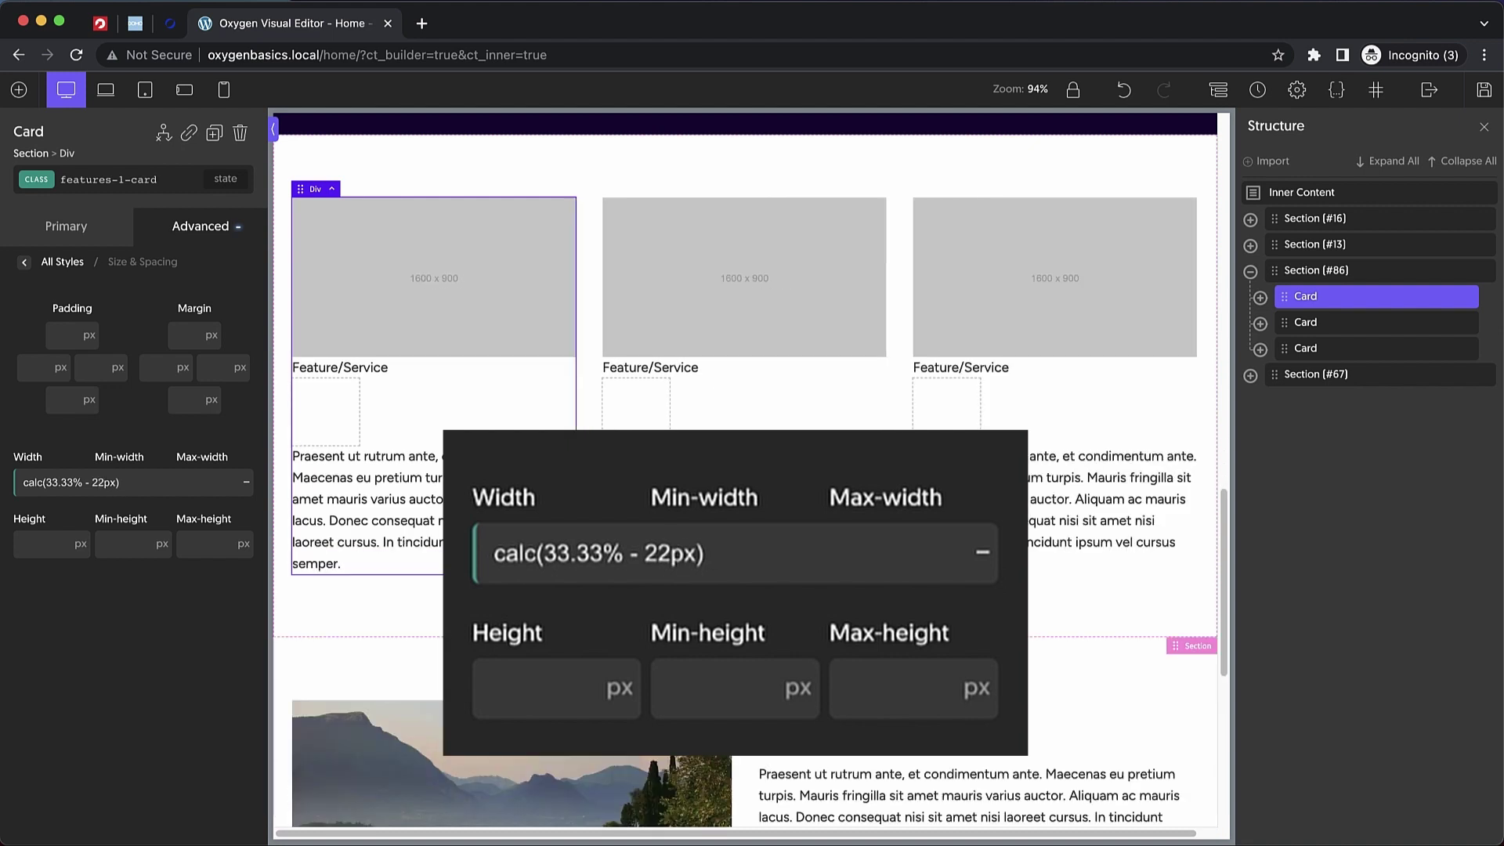
key("BackSpace")
type("1")
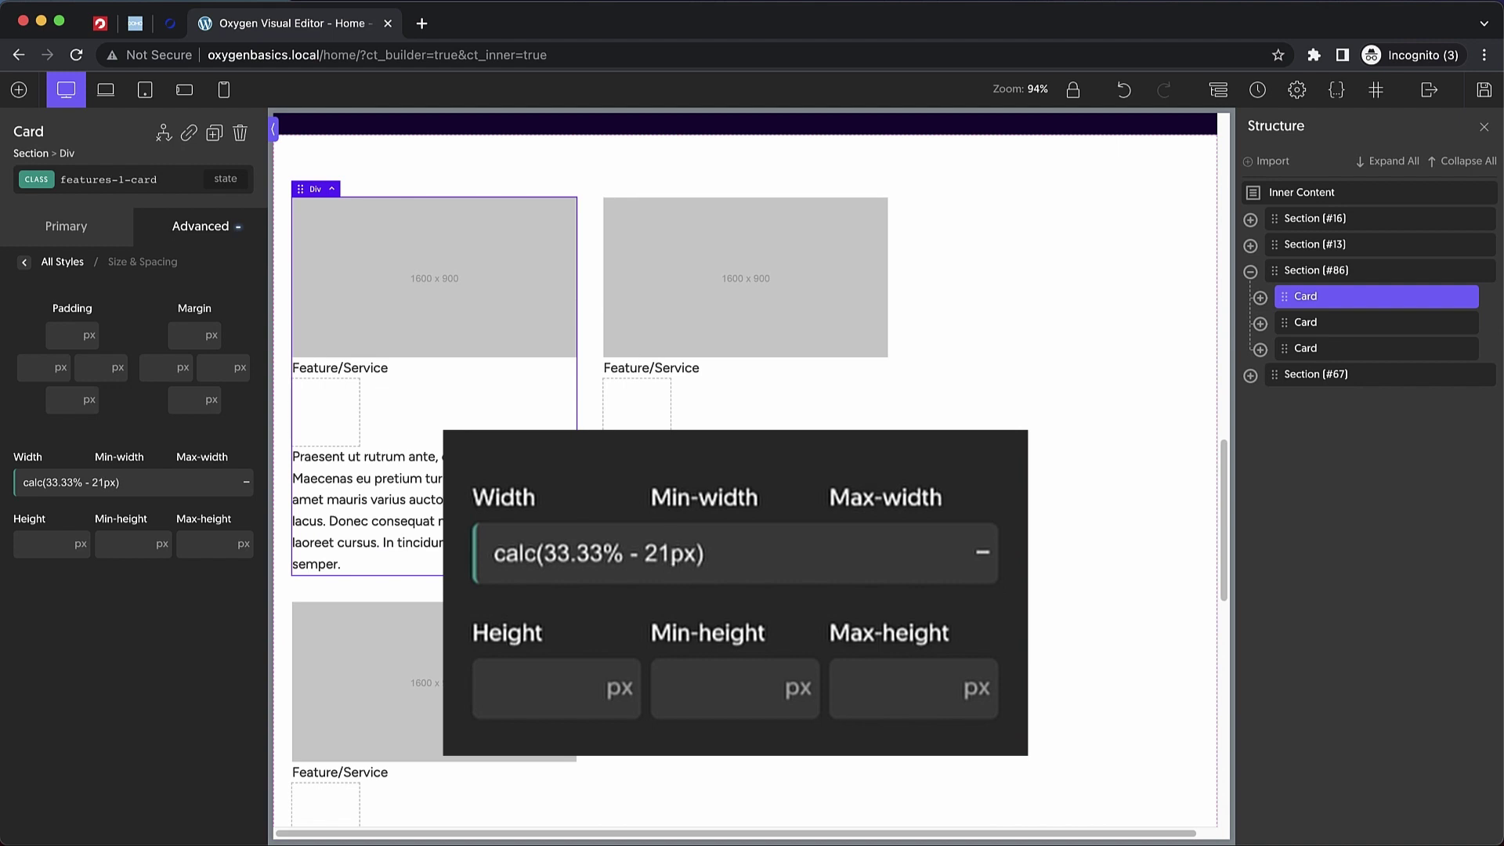
key("BackSpace")
type("2")
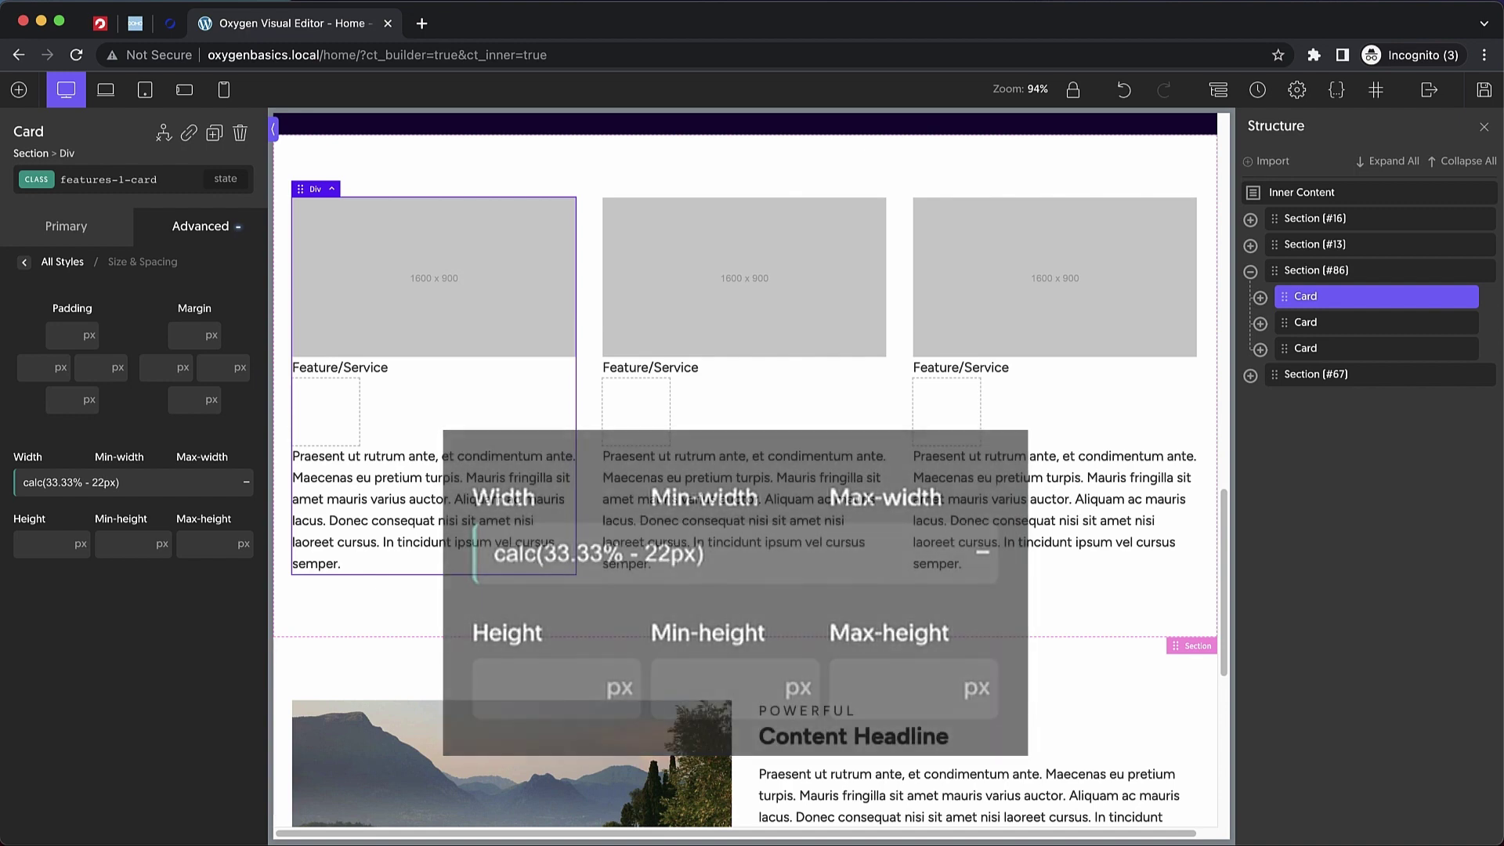
- Return the features-1-card width to calc(33.33% - 48px)
key("BackSpace")
key("BackSpace")
type("48")
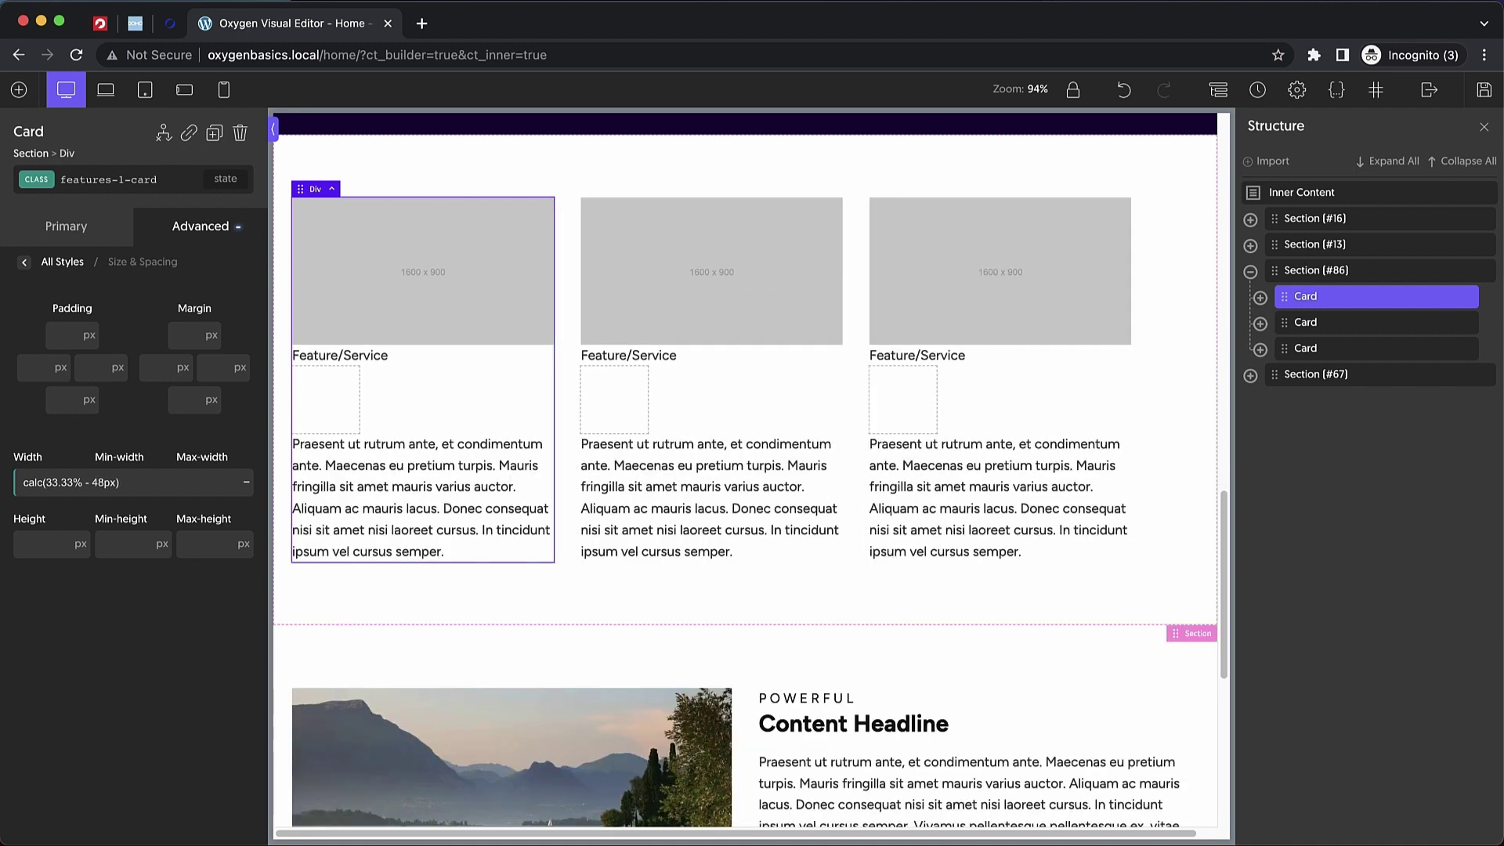
- Center the three cards horizontally within their parent section
left_click(538, 172)
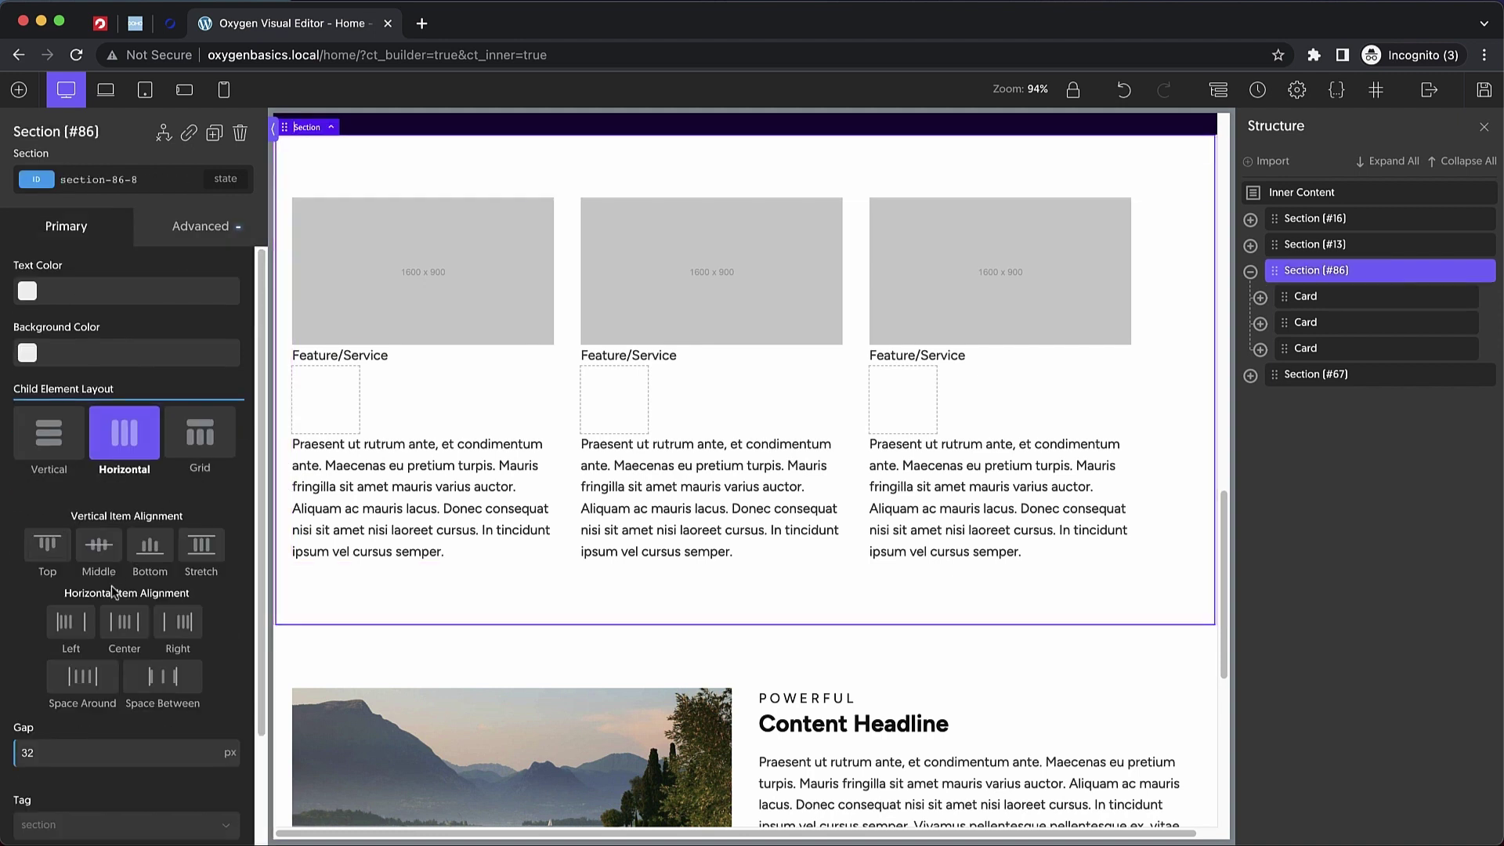
left_click(124, 621)
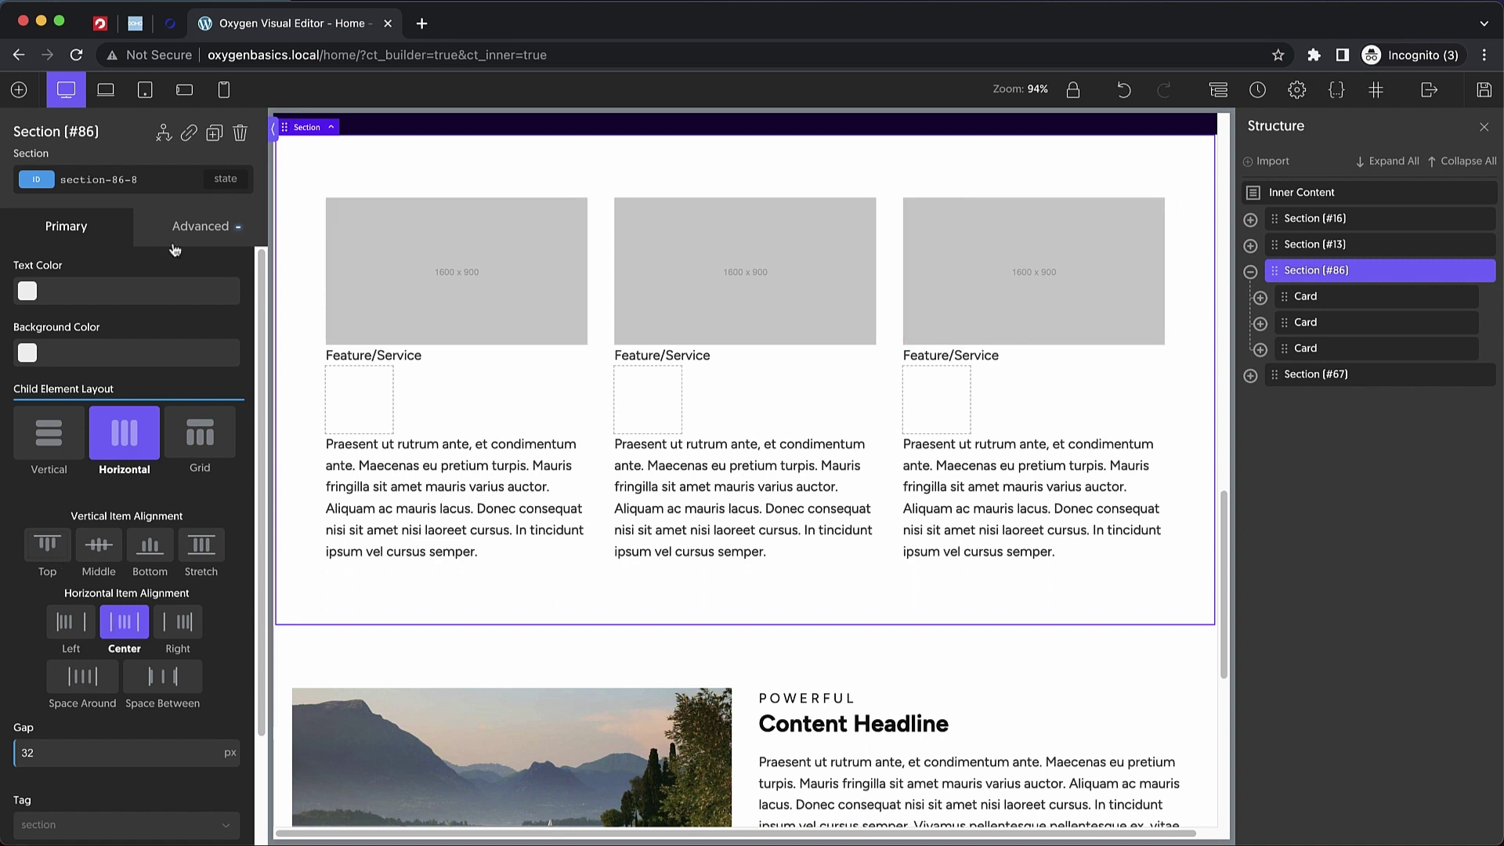
- Set the first card's features-1-card width to calc(33.33% - 22px)
left_click(558, 401)
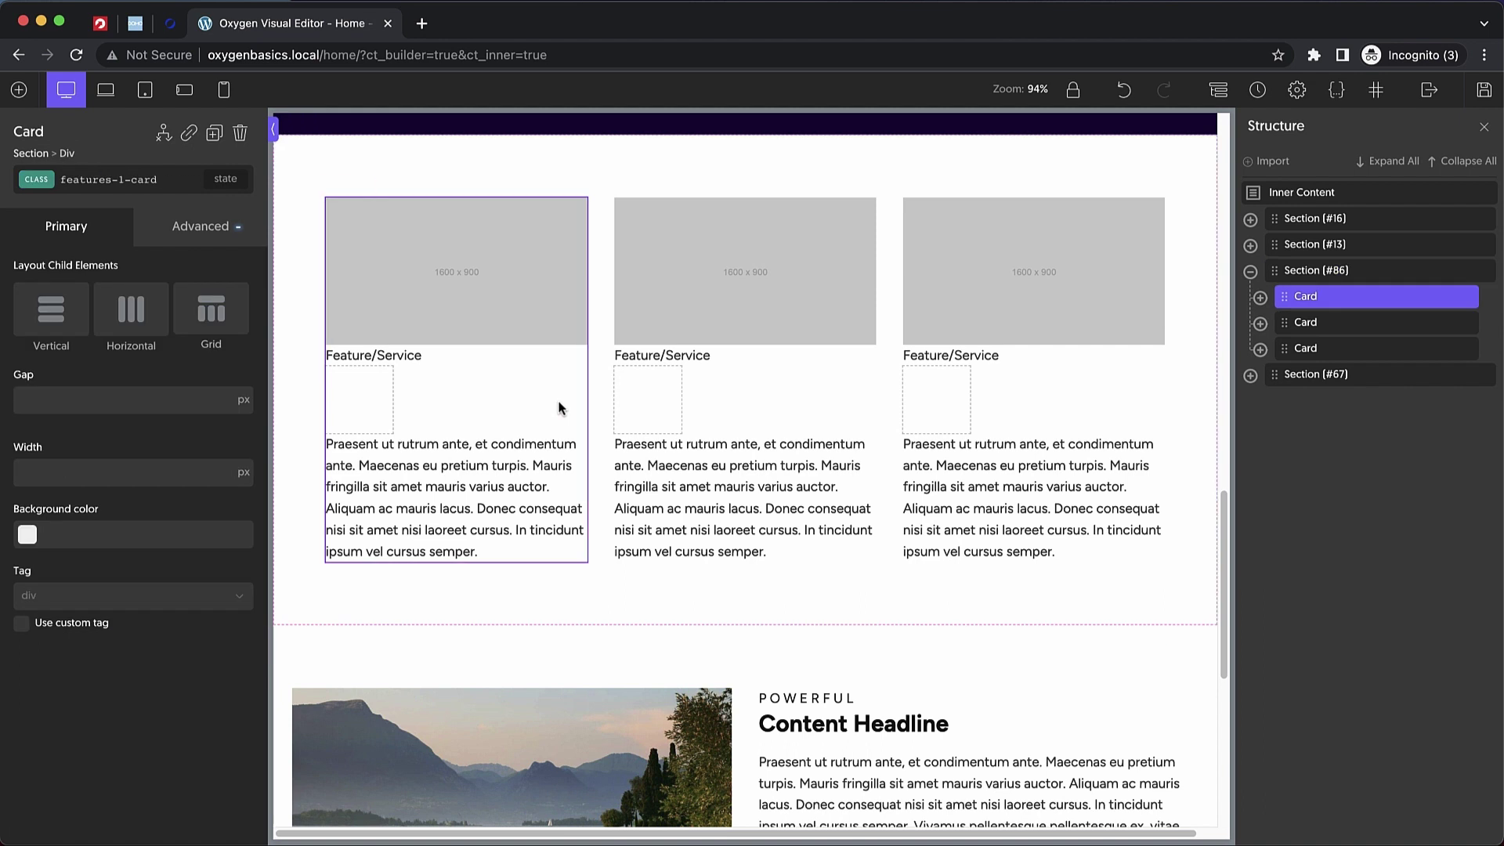
left_click(209, 235)
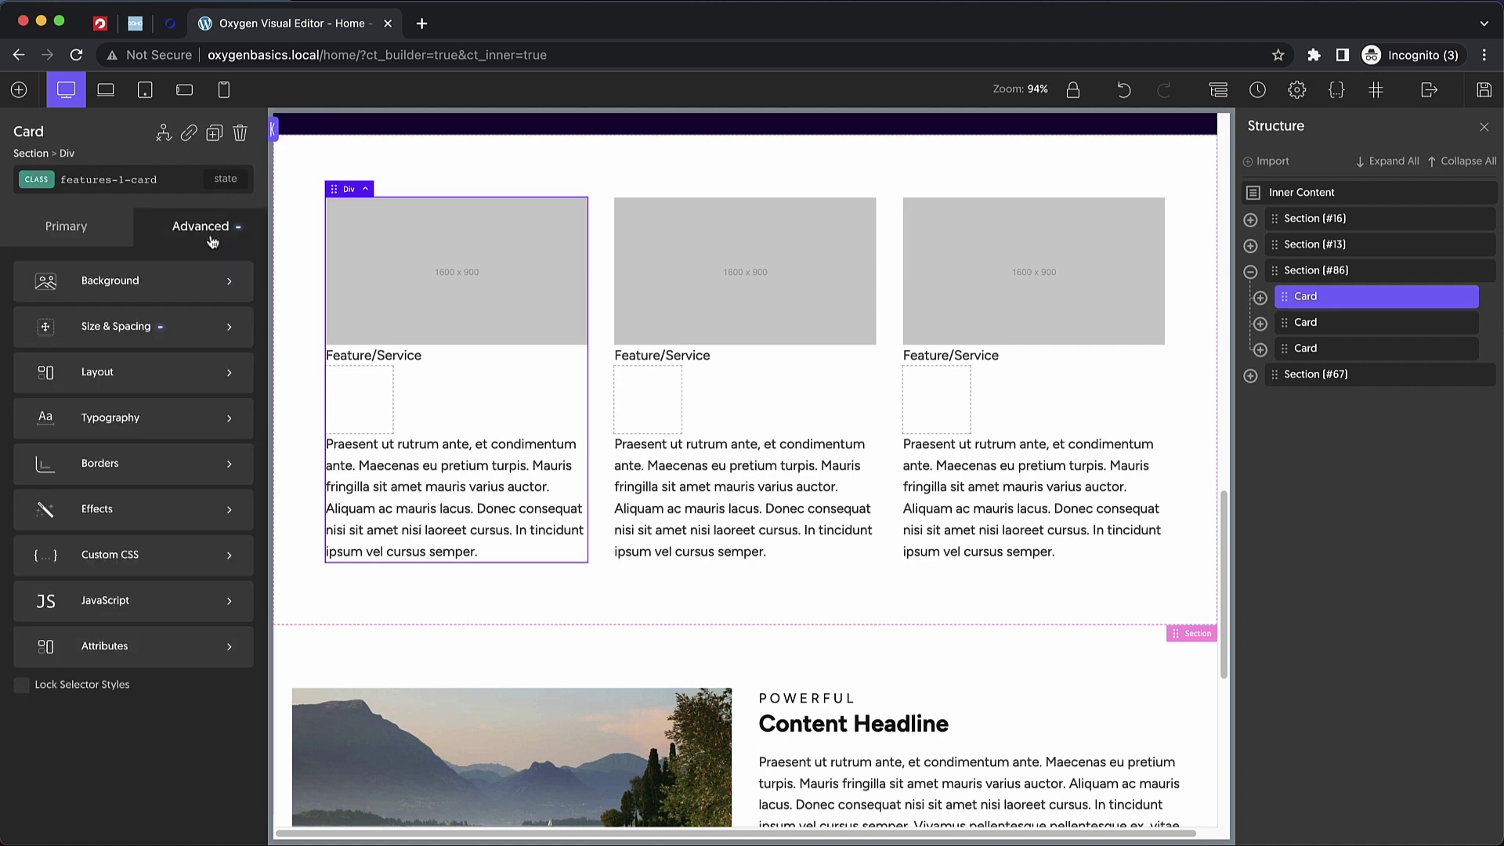
left_click(160, 333)
left_click(213, 483)
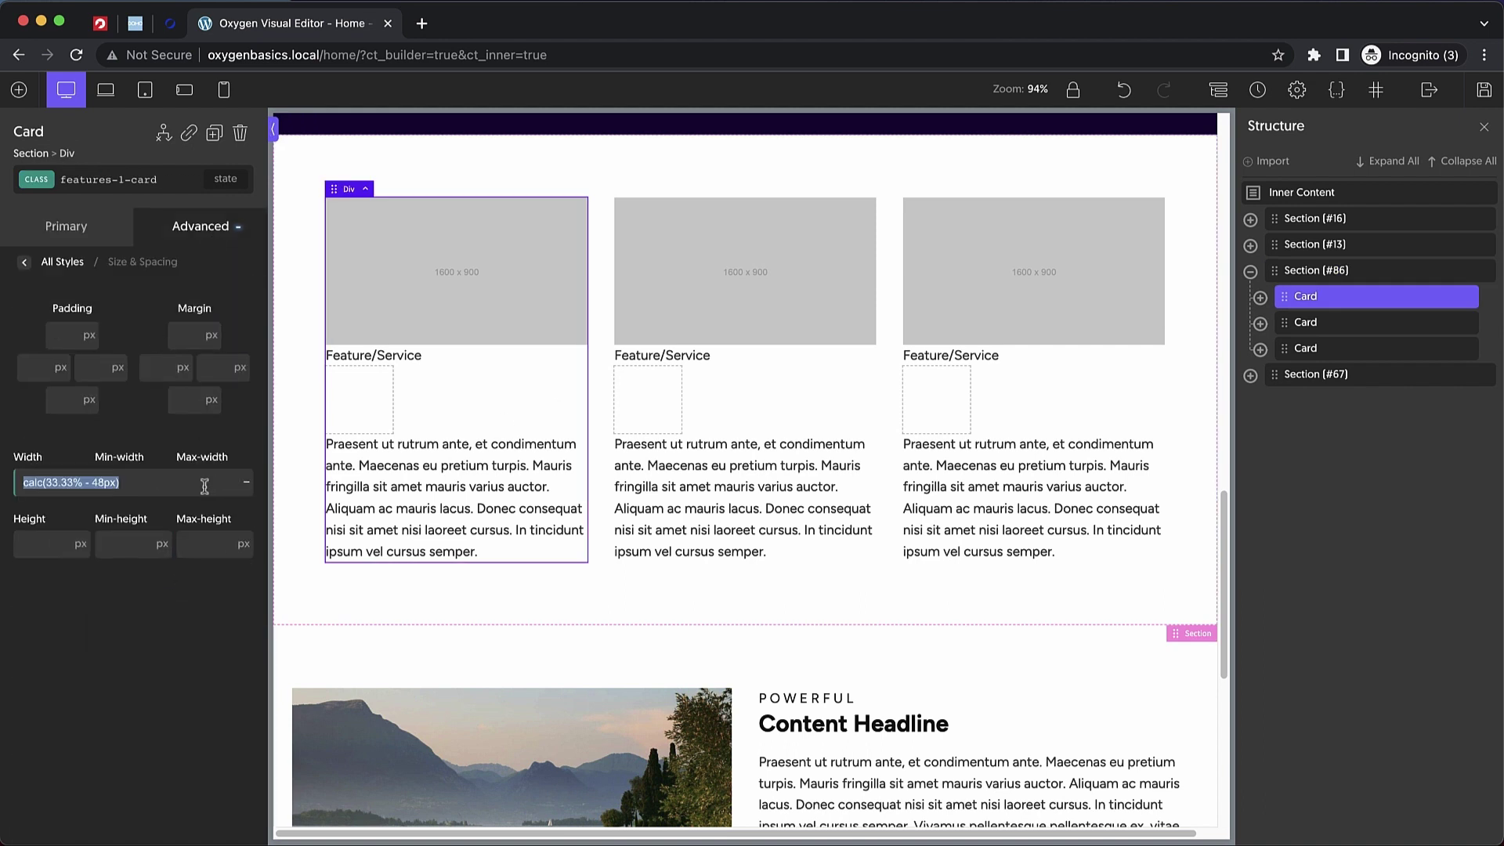
left_click(104, 482)
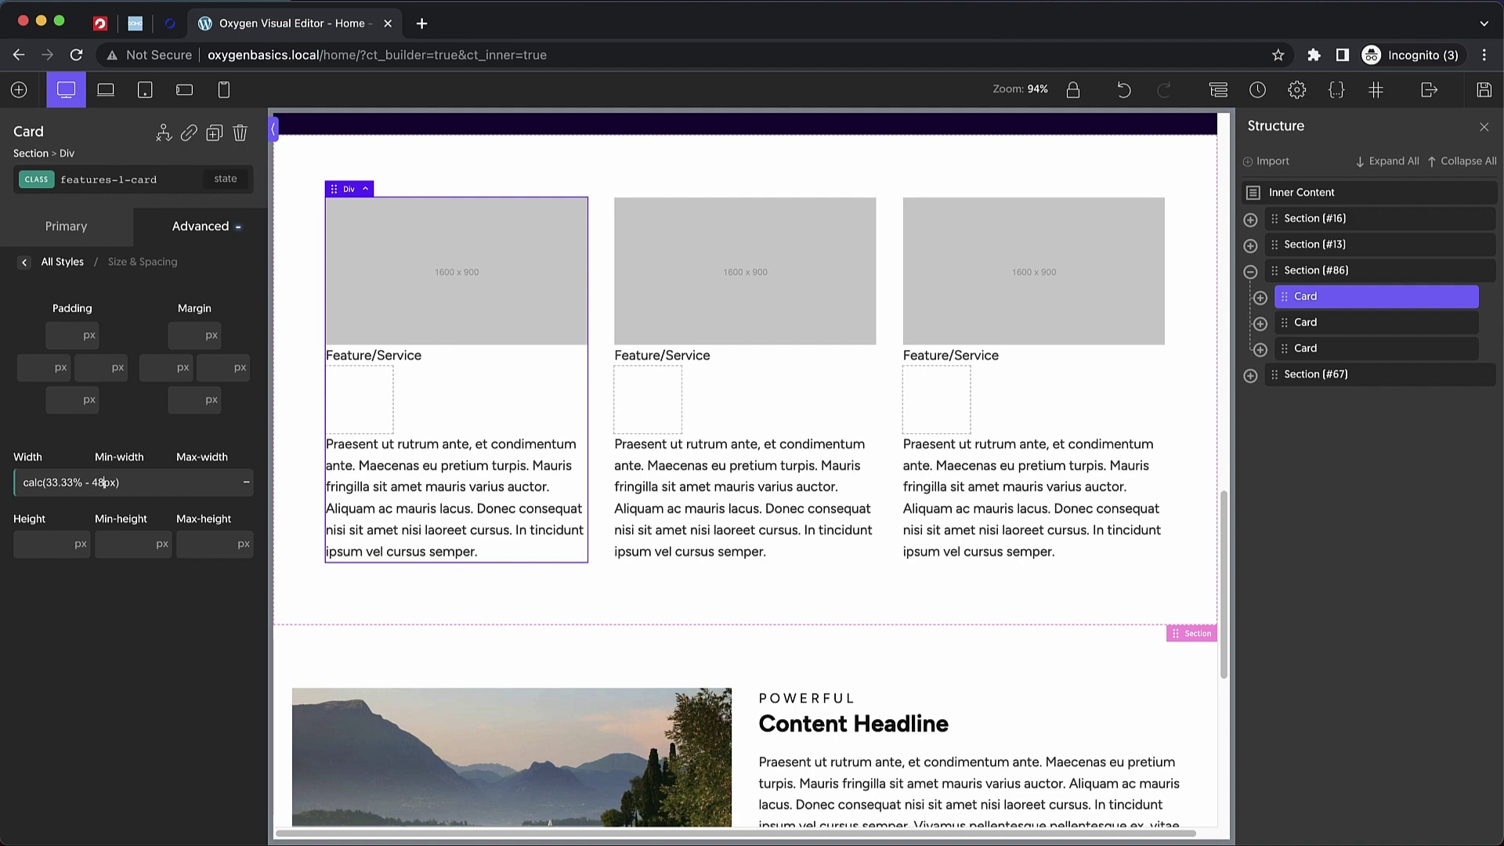
key("BackSpace")
key("BackSpace")
type("22")
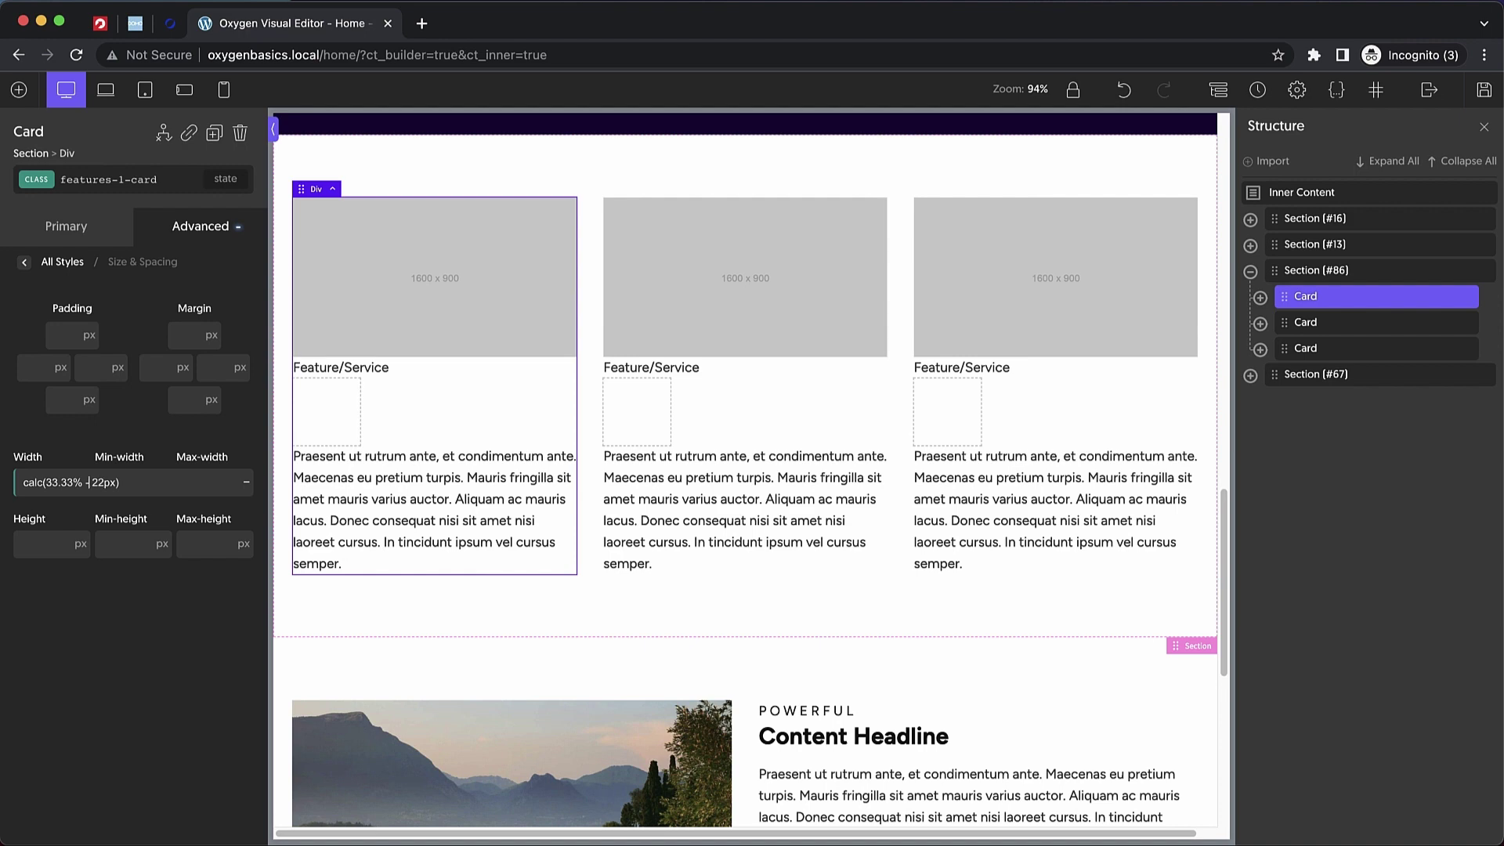
- Try a plus sign as the operator in the card width formula, and put the minus sign back
key("BackSpace")
key("BackSpace")
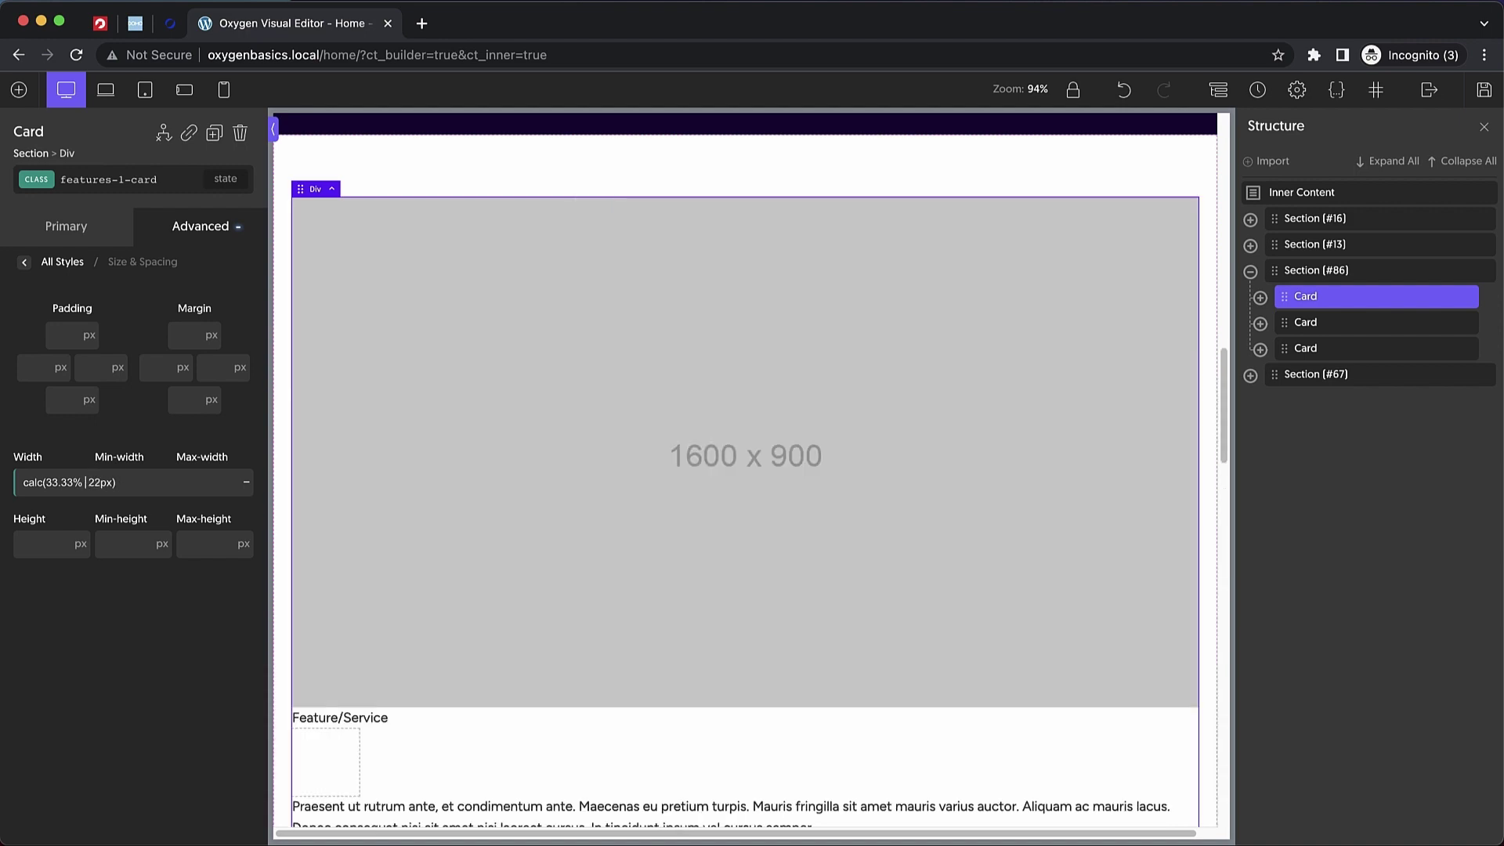
type("+")
key("BackSpace")
key("BackSpace")
key("BackSpace")
key("BackSpace")
type("-")
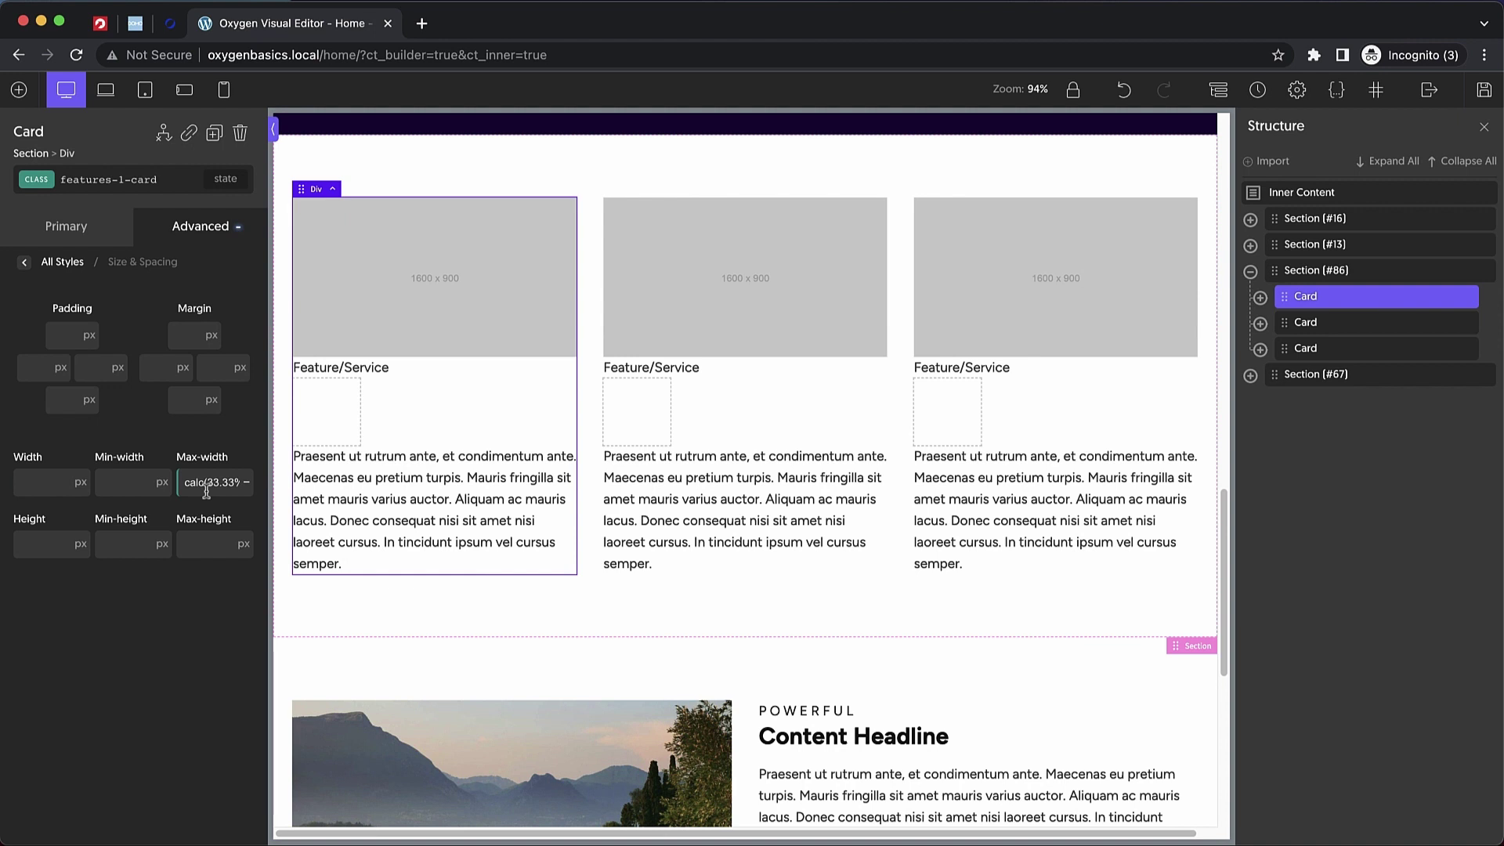
- Preview the three-card row at each smaller breakpoint, from laptop down to the narrowest phone width
left_click(113, 101)
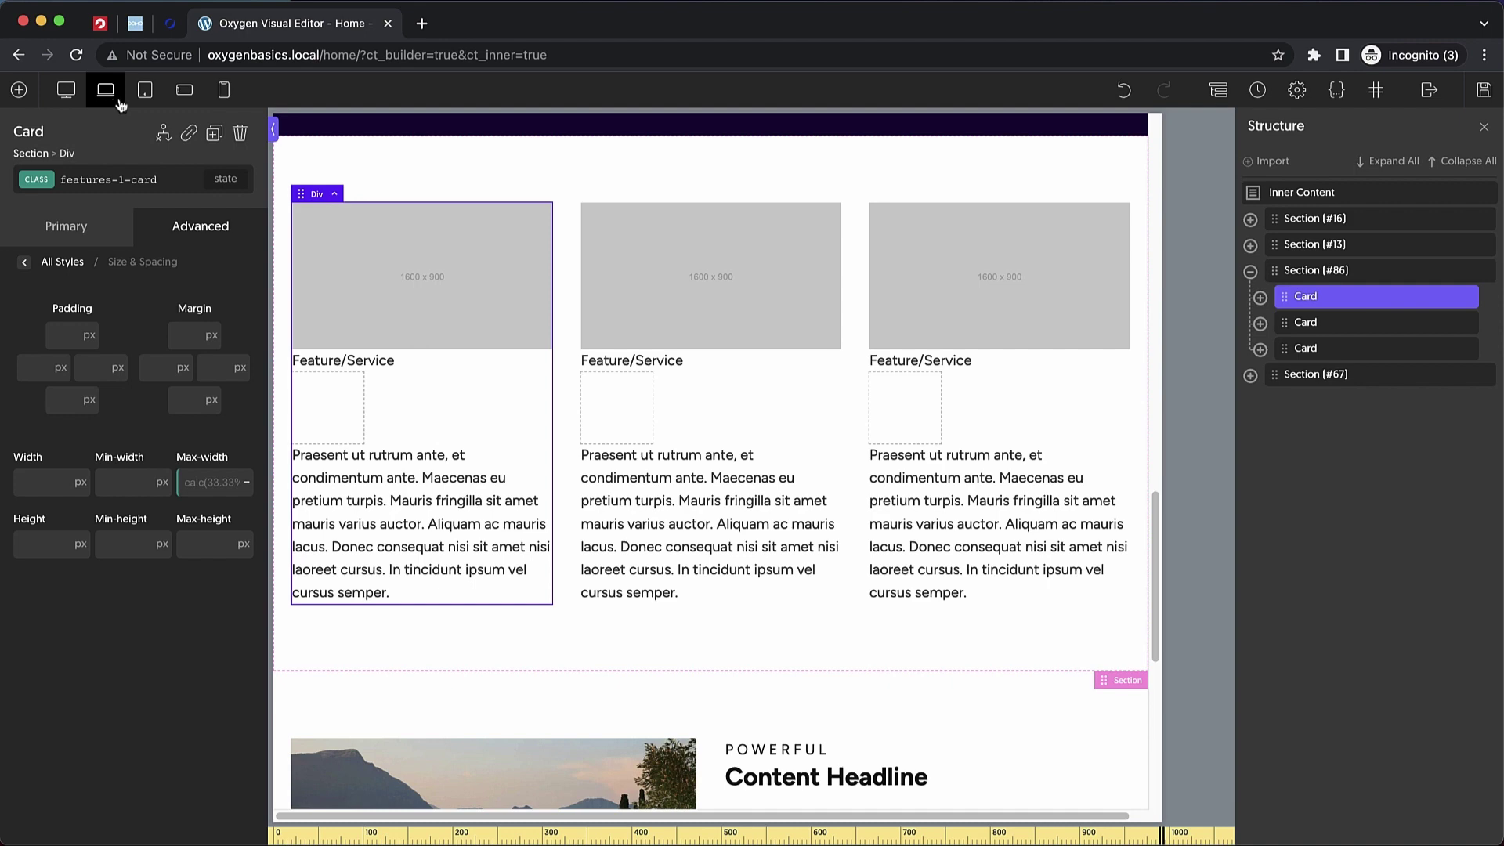
left_click(154, 101)
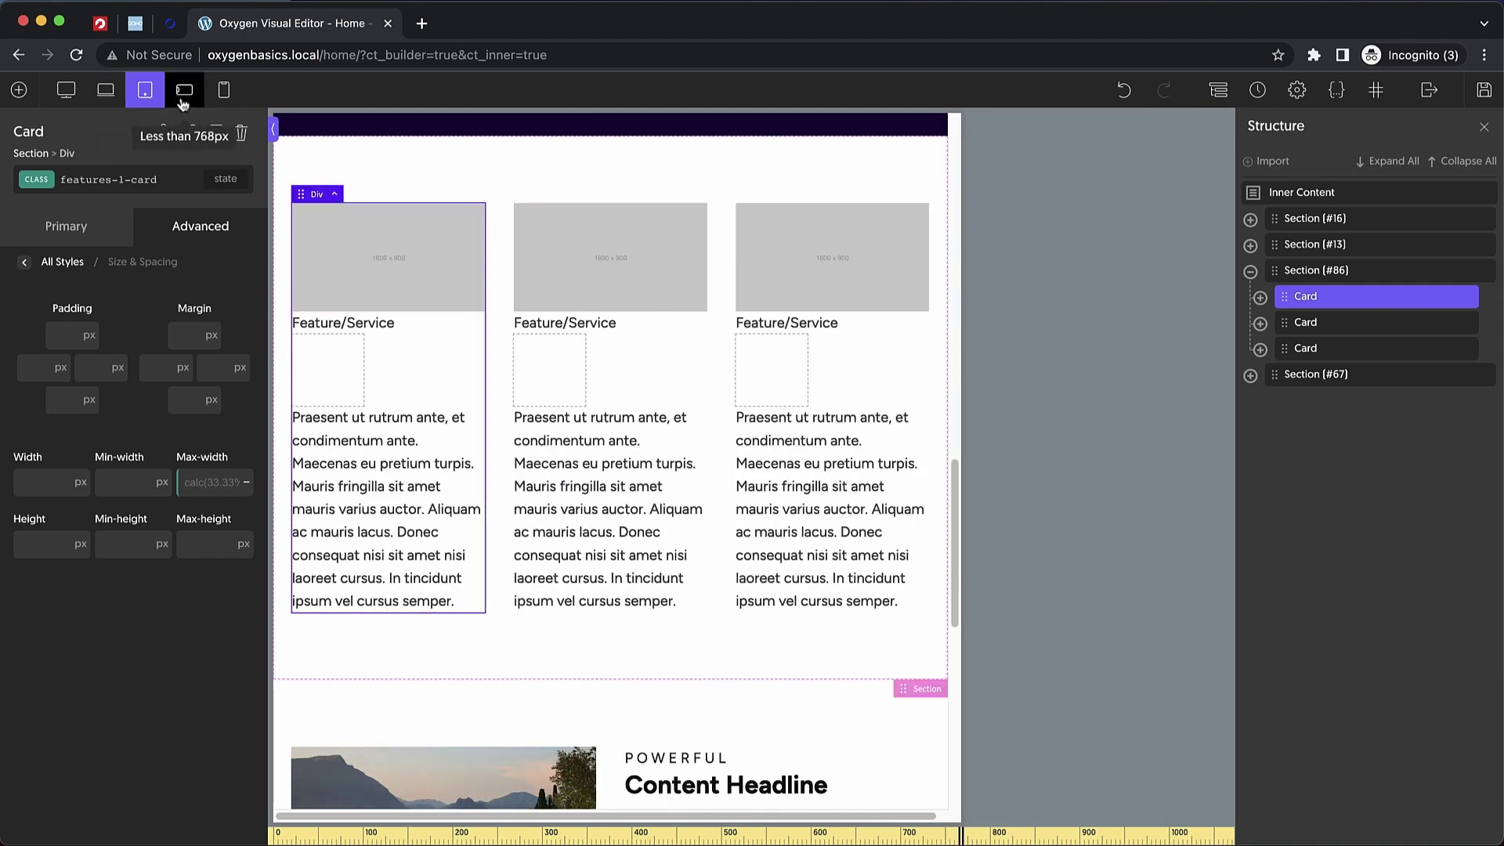
left_click(188, 102)
left_click(224, 93)
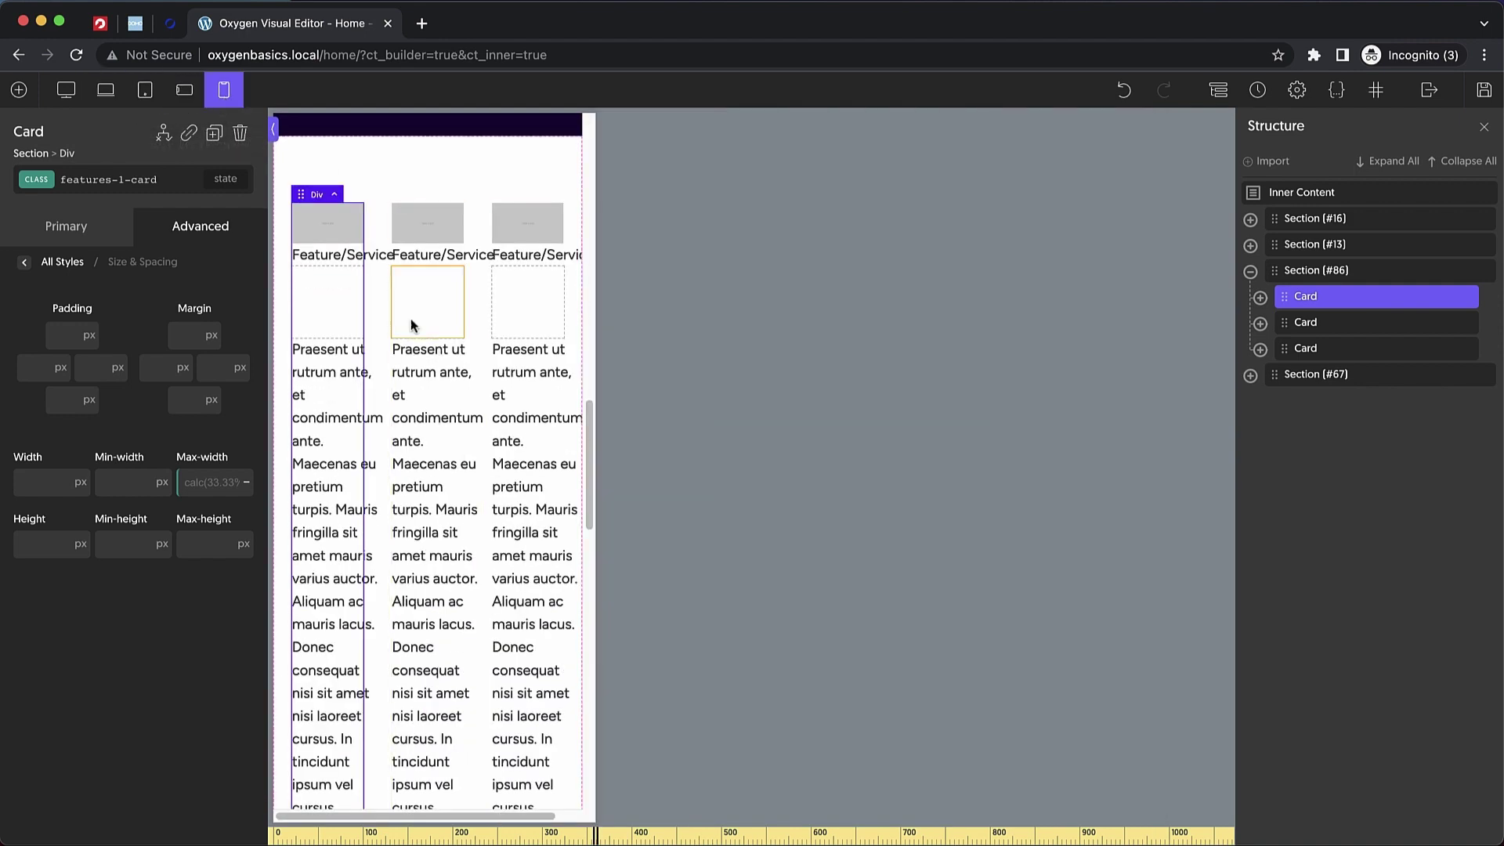
left_click(183, 91)
- Set the features-1-card max-width to 100% at the less-than-992px breakpoint and review the card layout
left_click(145, 92)
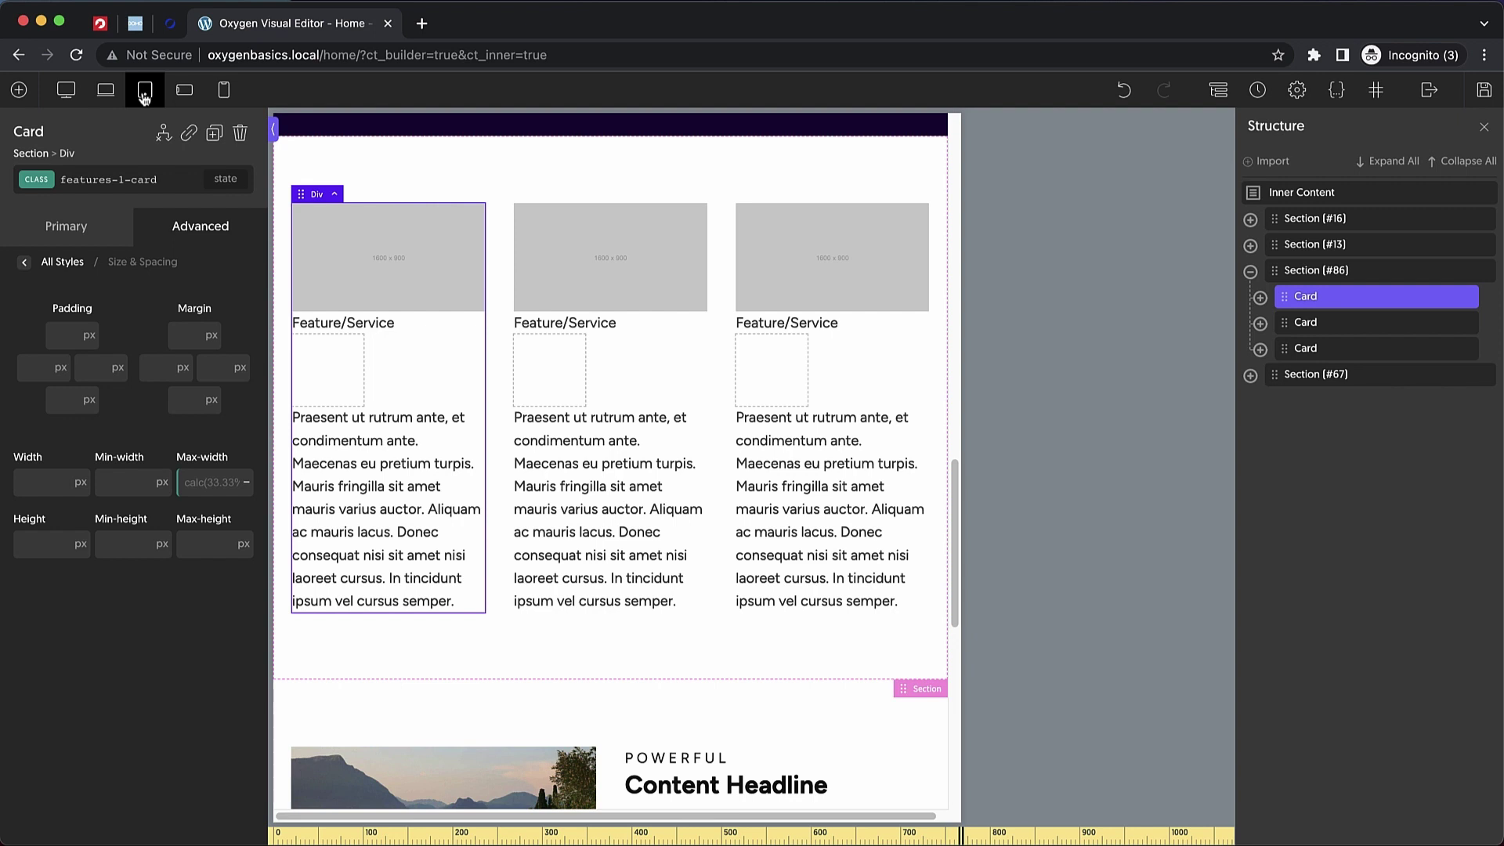
left_click(199, 478)
type("100%")
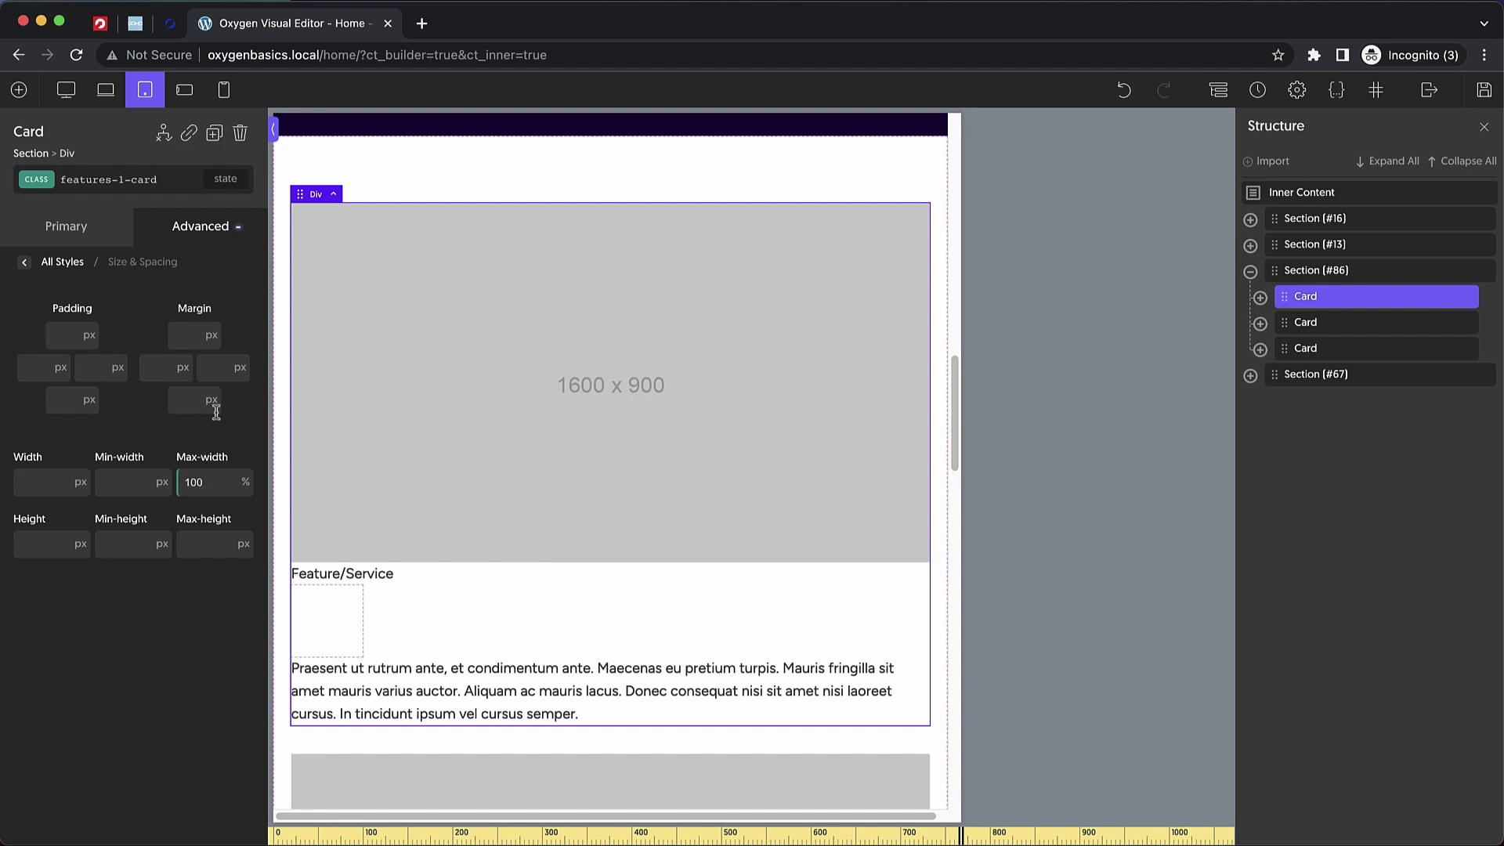
left_click(105, 90)
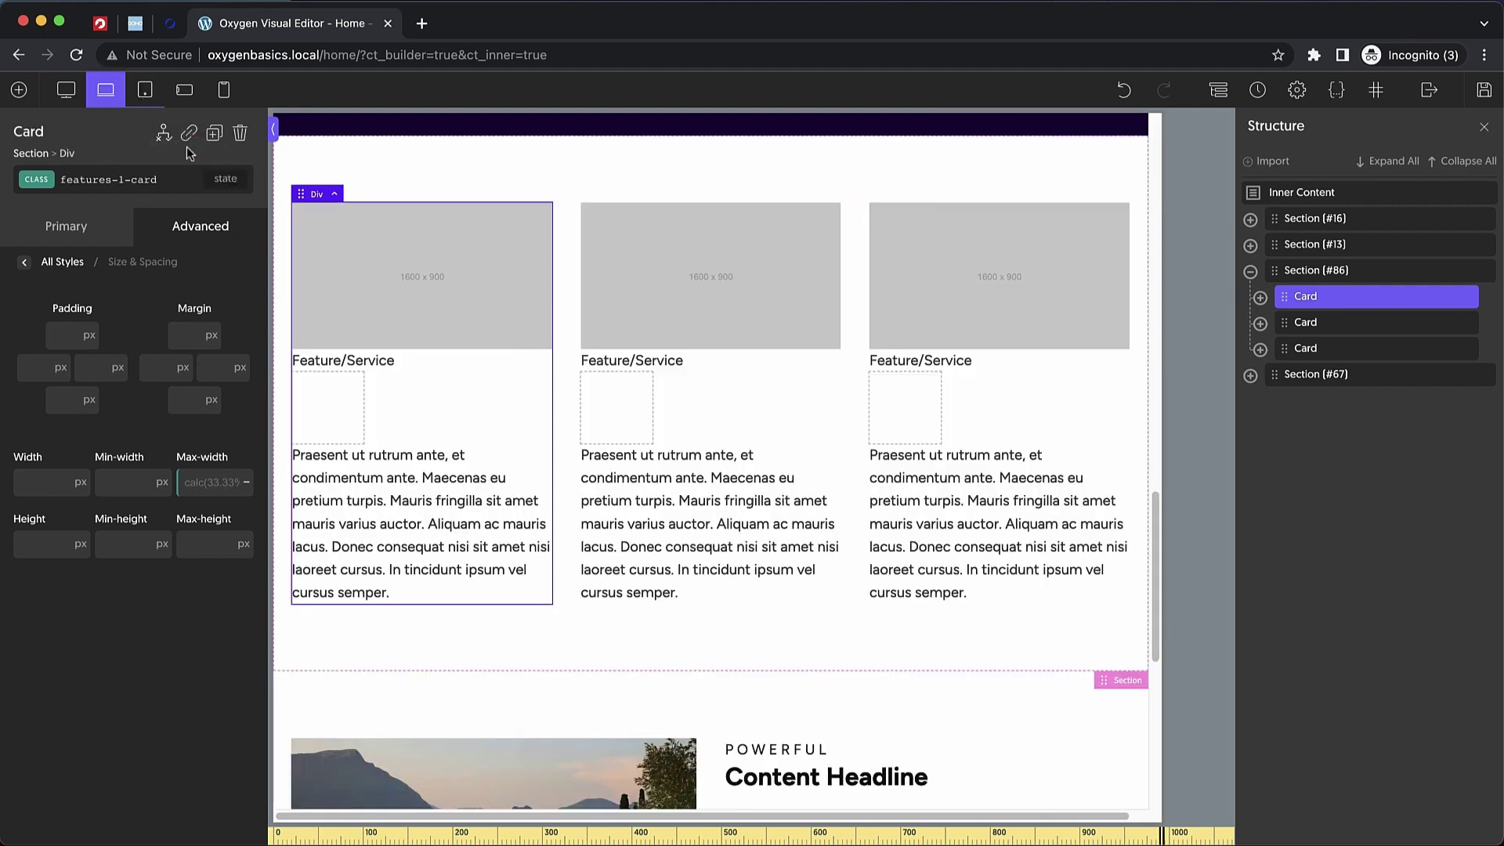
left_click(145, 90)
scroll(736, 485, "down", 5)
scroll(737, 486, "up", 6)
scroll(736, 489, "down", 1)
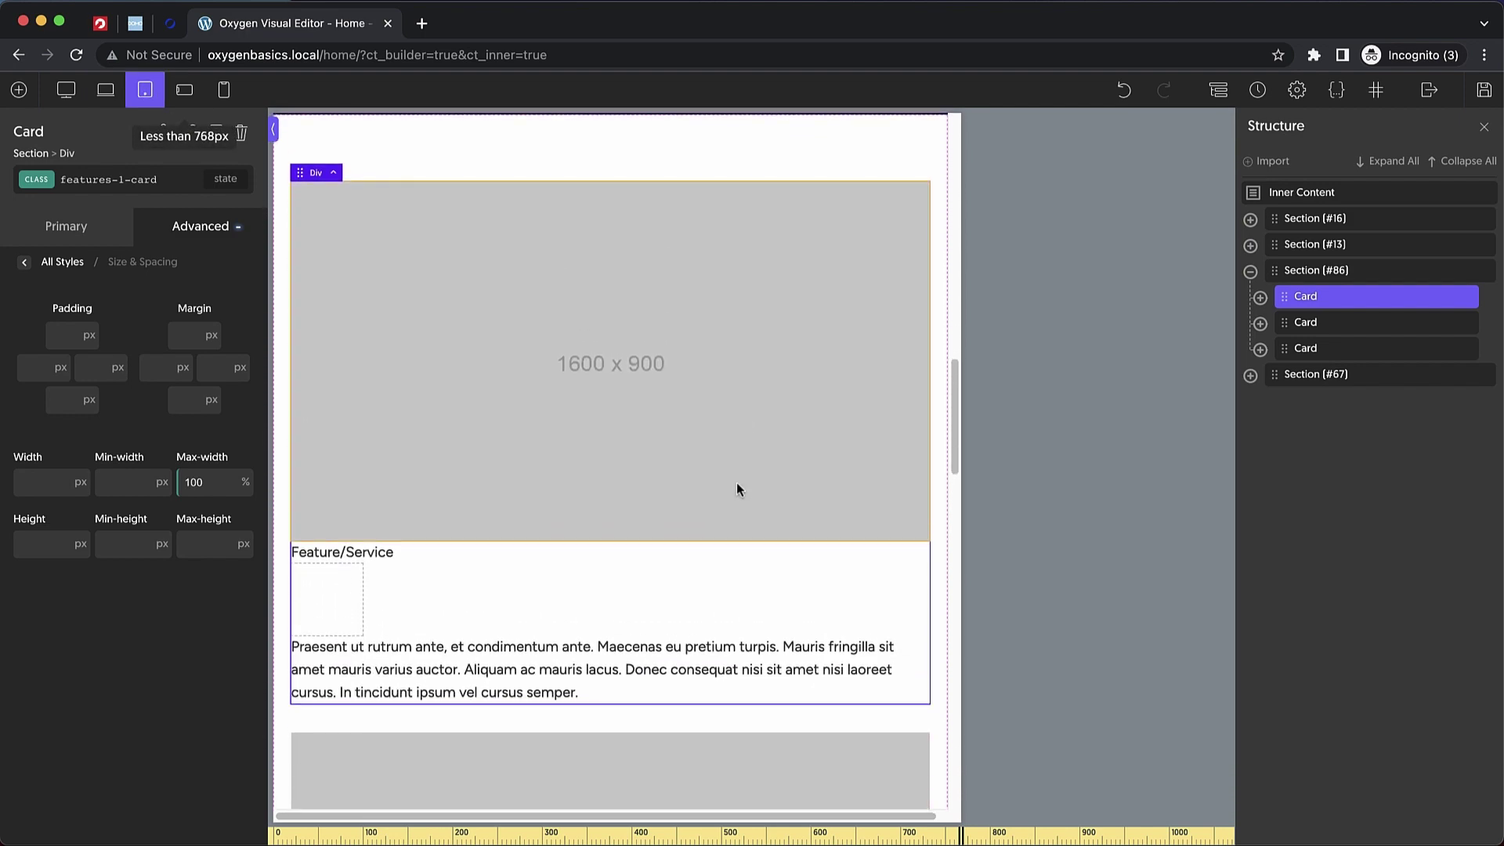
- Try a 50% max-width for the cards at the less-than-992px breakpoint, and return it to 100%
double_click(205, 483)
type("50")
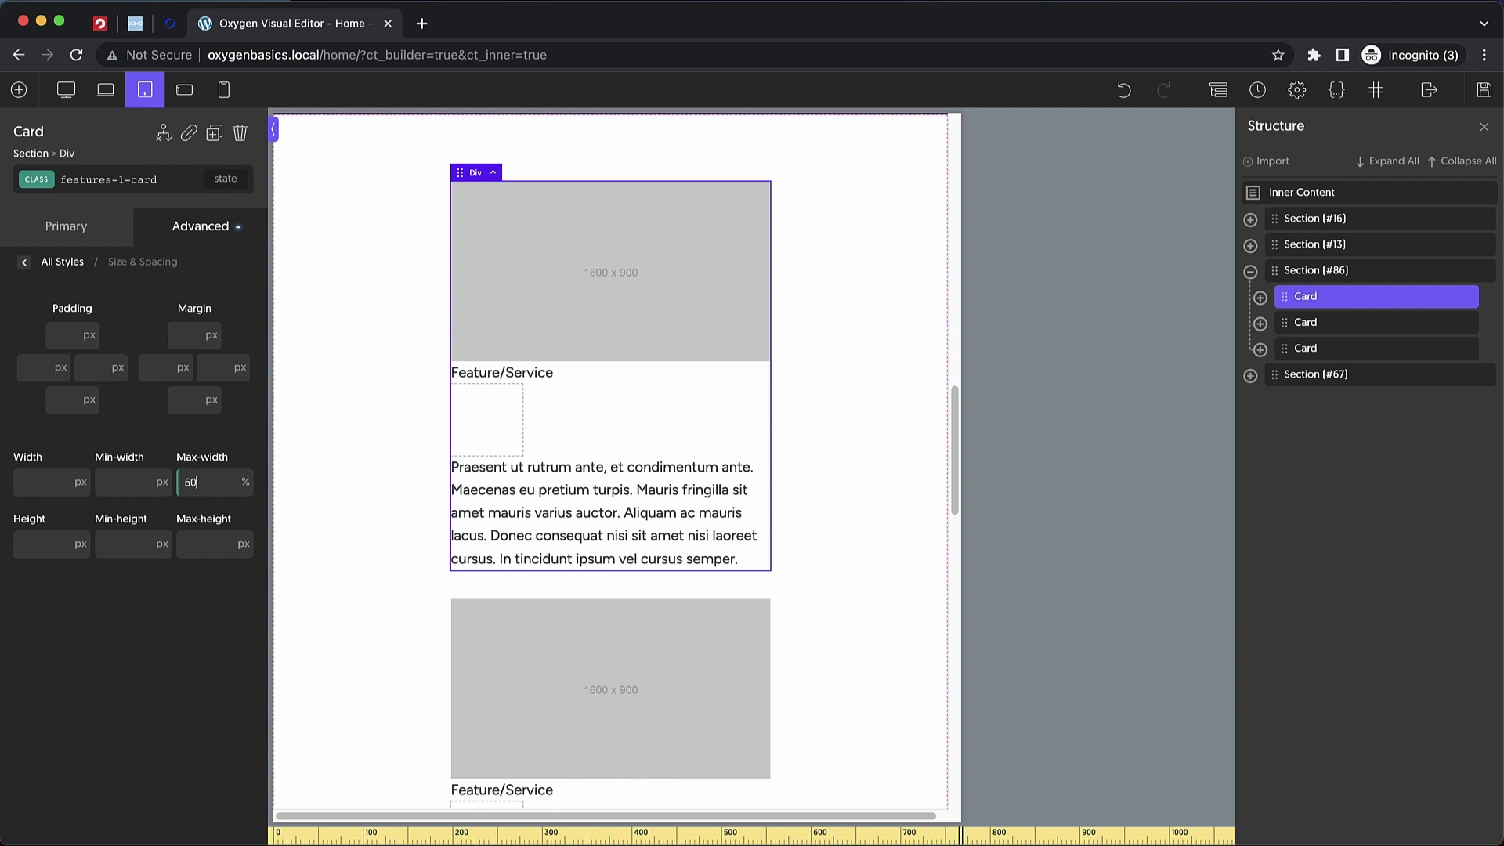
double_click(220, 485)
type("100")
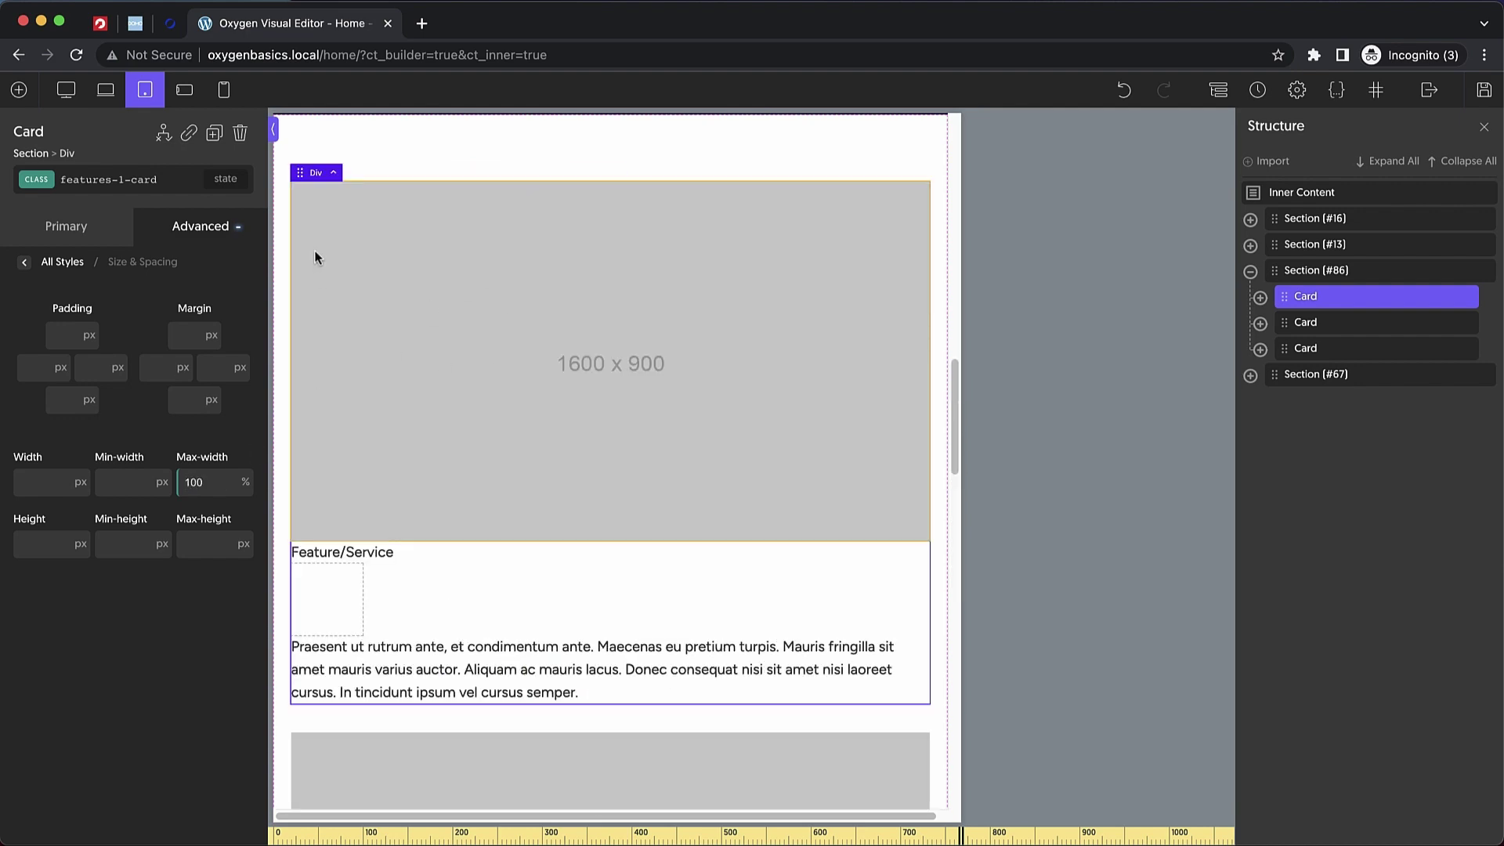
- Compare the card layout across the desktop, laptop and less-than-992px breakpoints
left_click(64, 91)
left_click(105, 91)
left_click(145, 91)
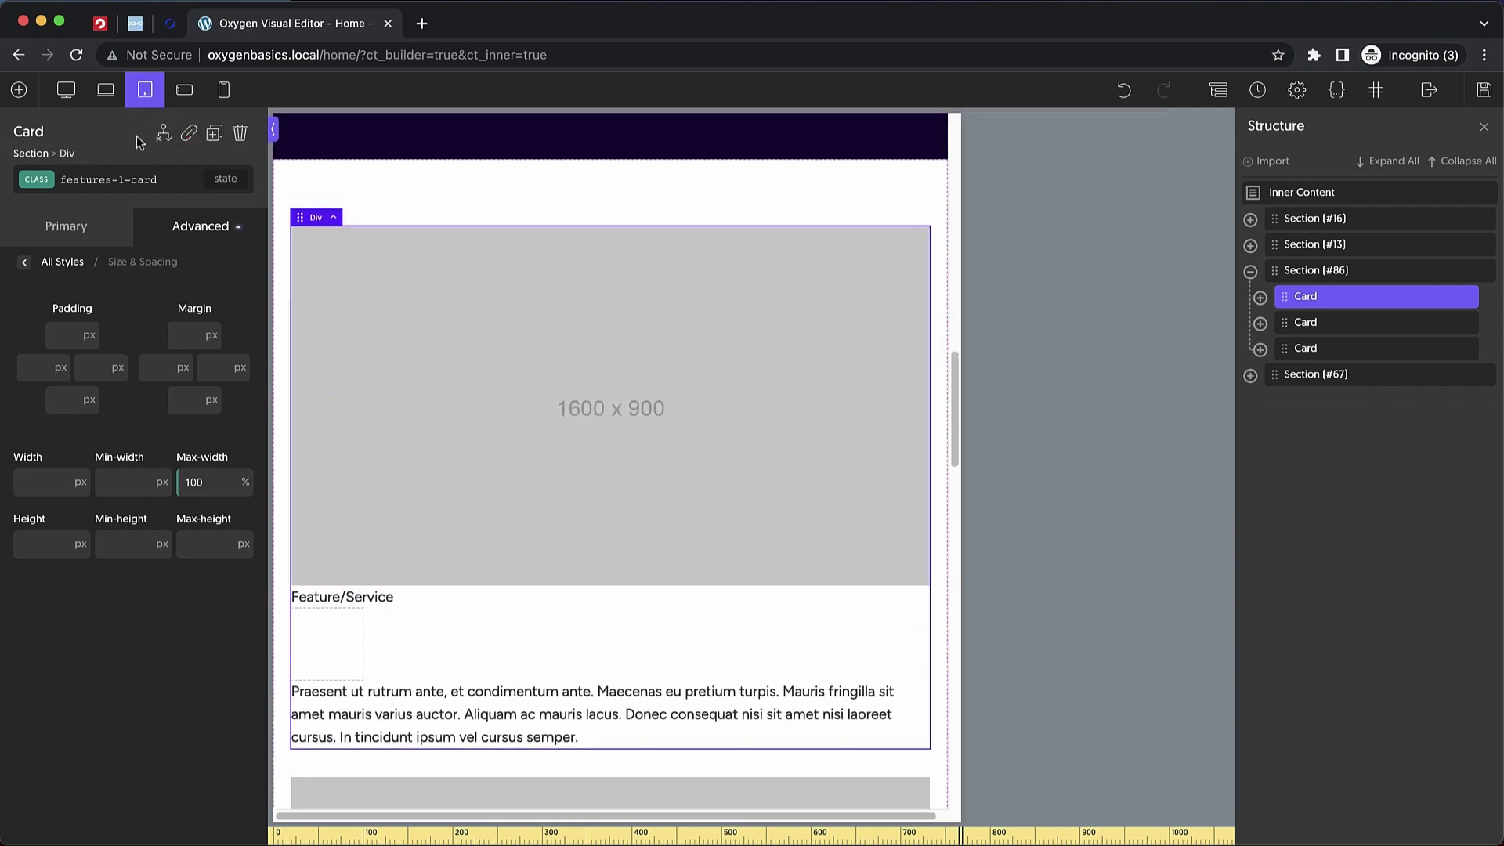
left_click(66, 91)
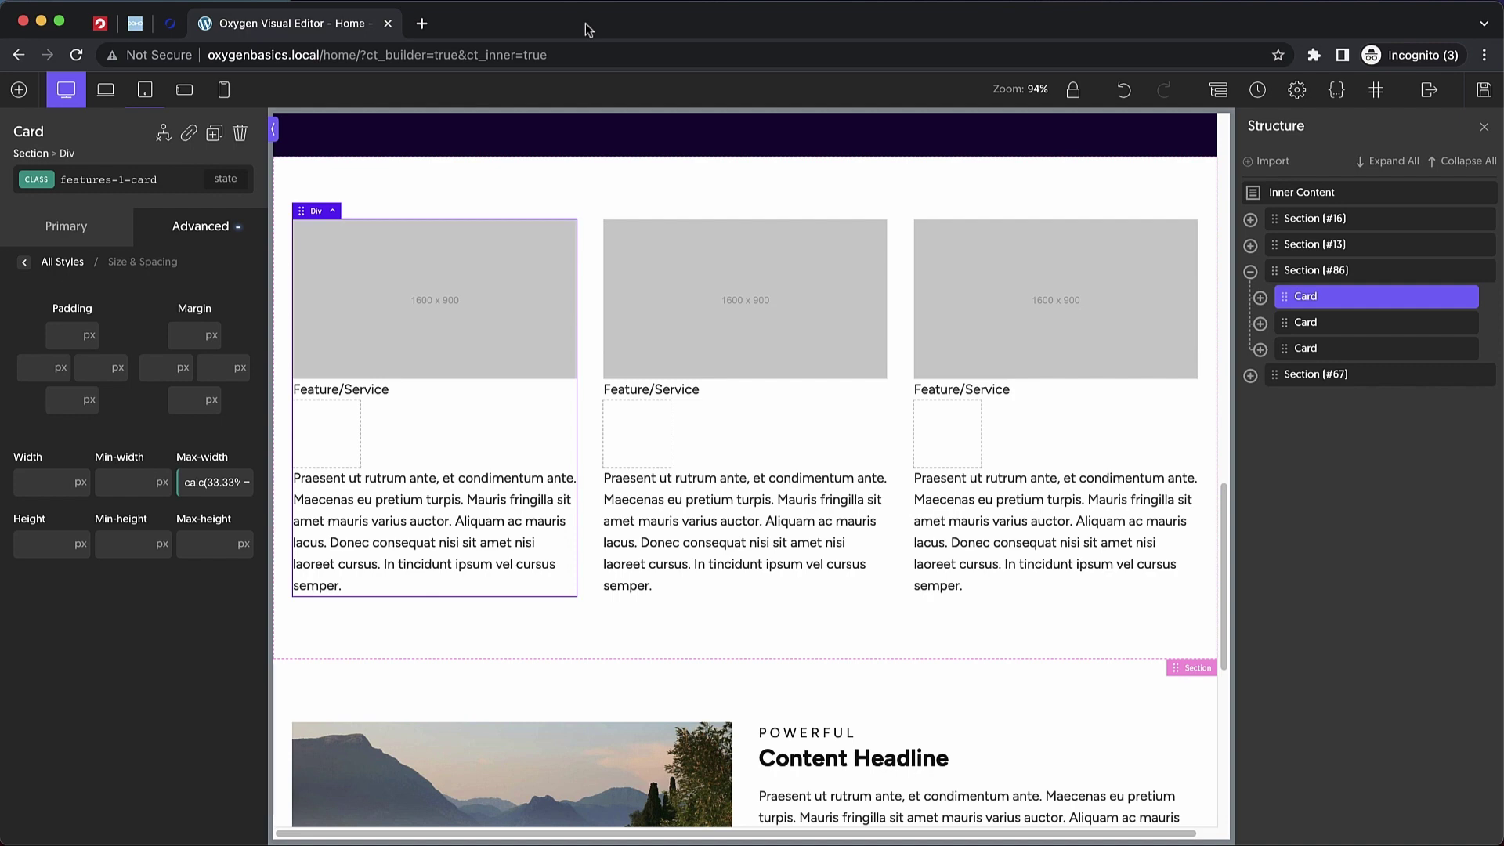
- Clear the card's max-width override at the less-than-992px breakpoint, reset its unit to px, and recheck against desktop
left_click(145, 89)
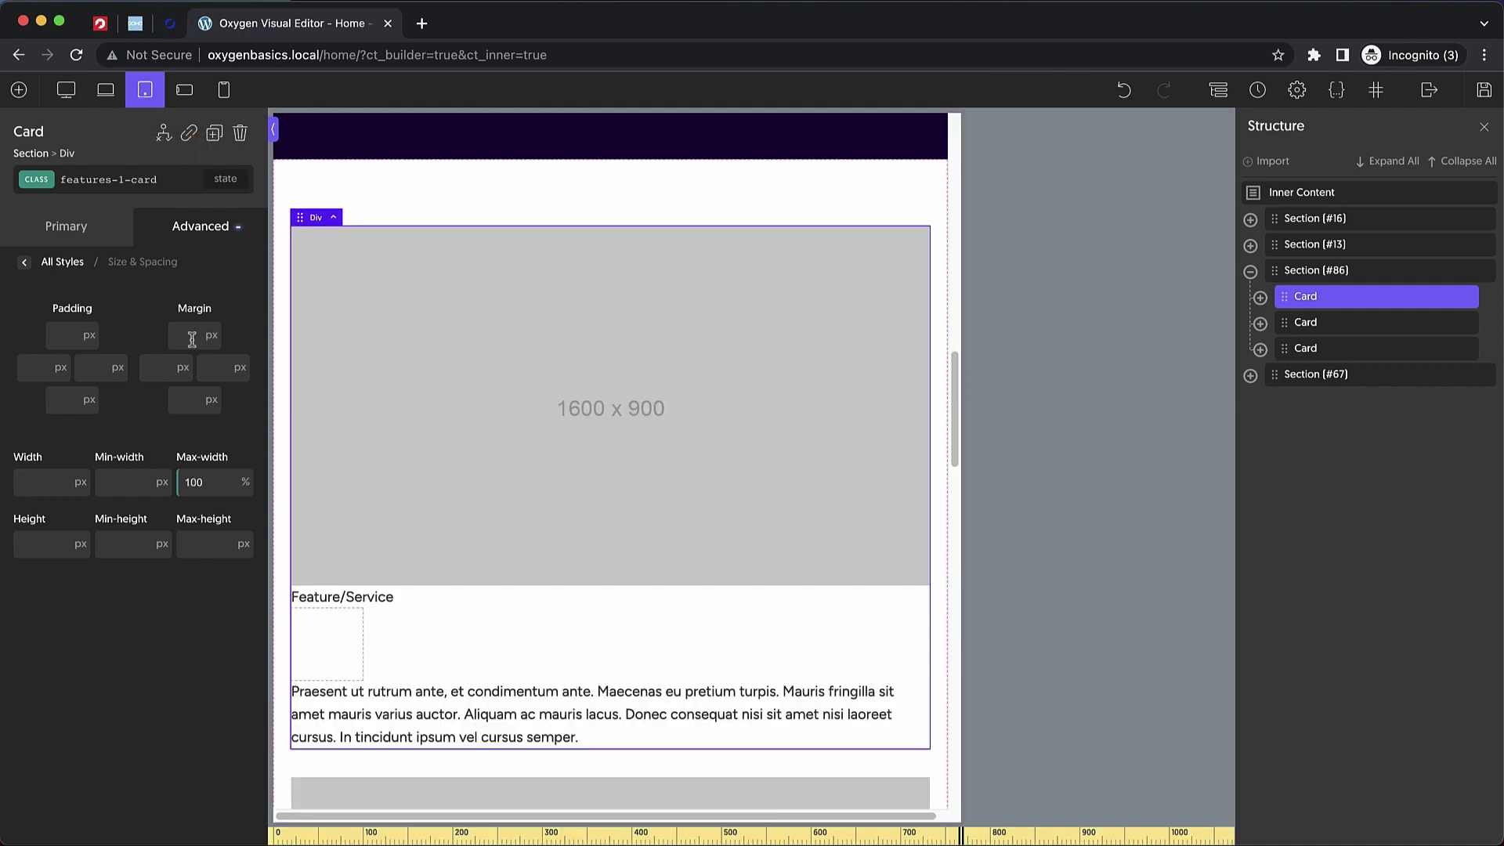
double_click(200, 487)
key("BackSpace")
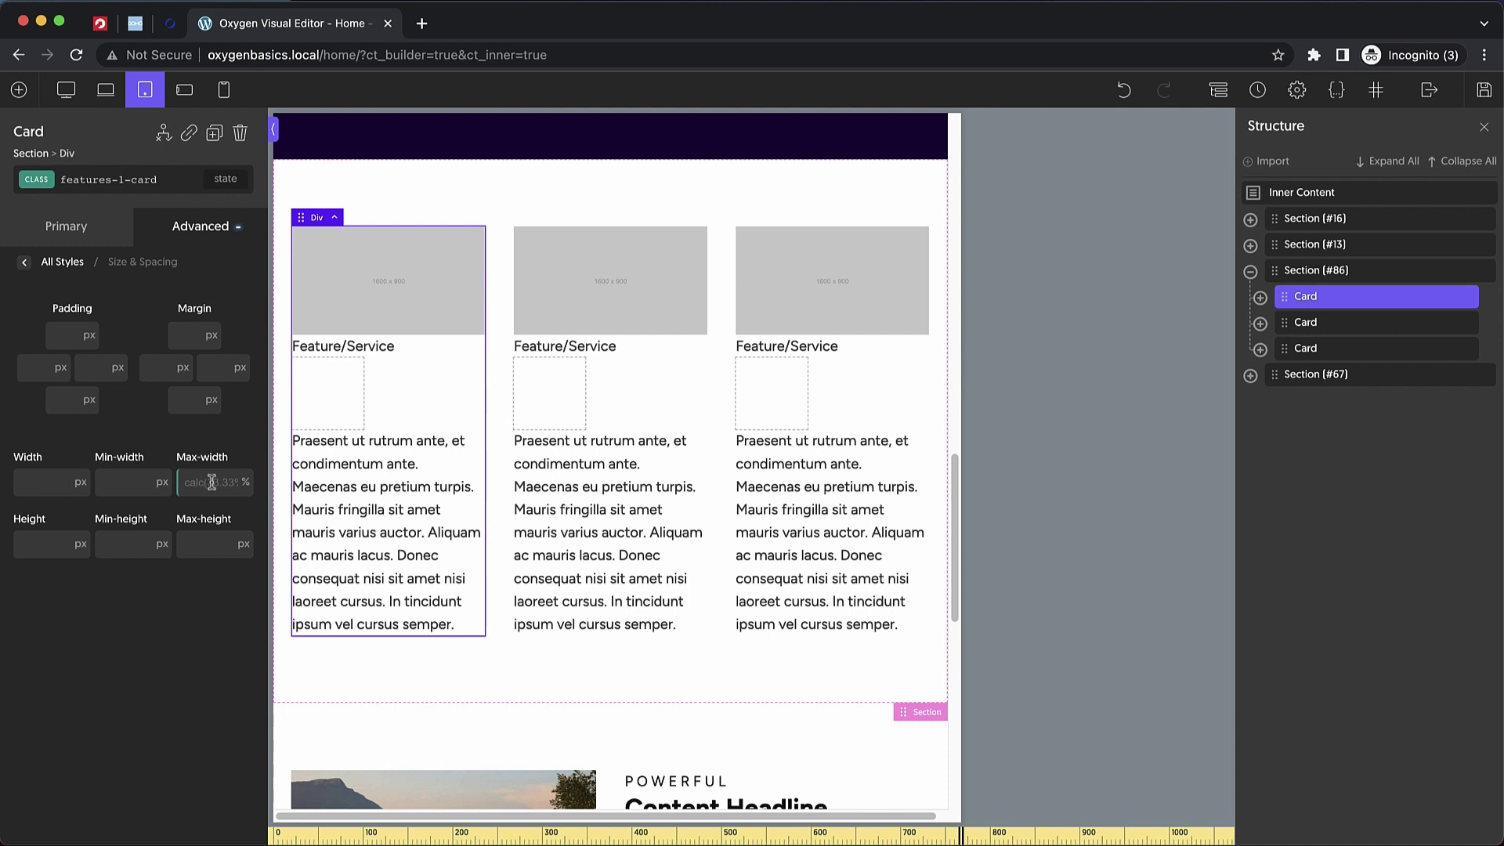
mouse_move(249, 491)
left_click(250, 457)
left_click(64, 93)
left_click(145, 90)
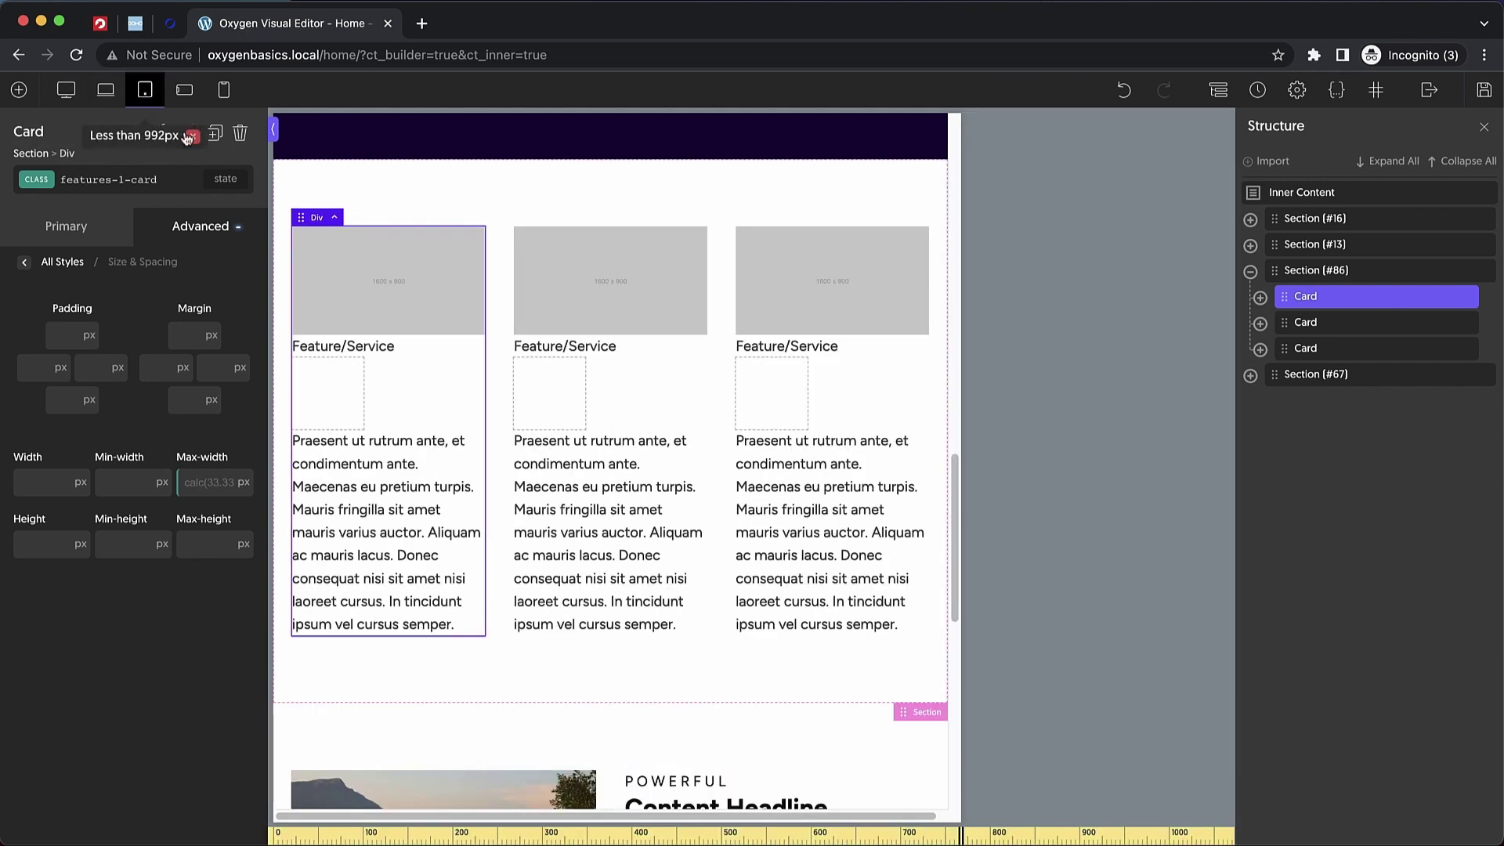
- Set the features-1-card min-width to 280 px at the desktop breakpoint
left_click(67, 94)
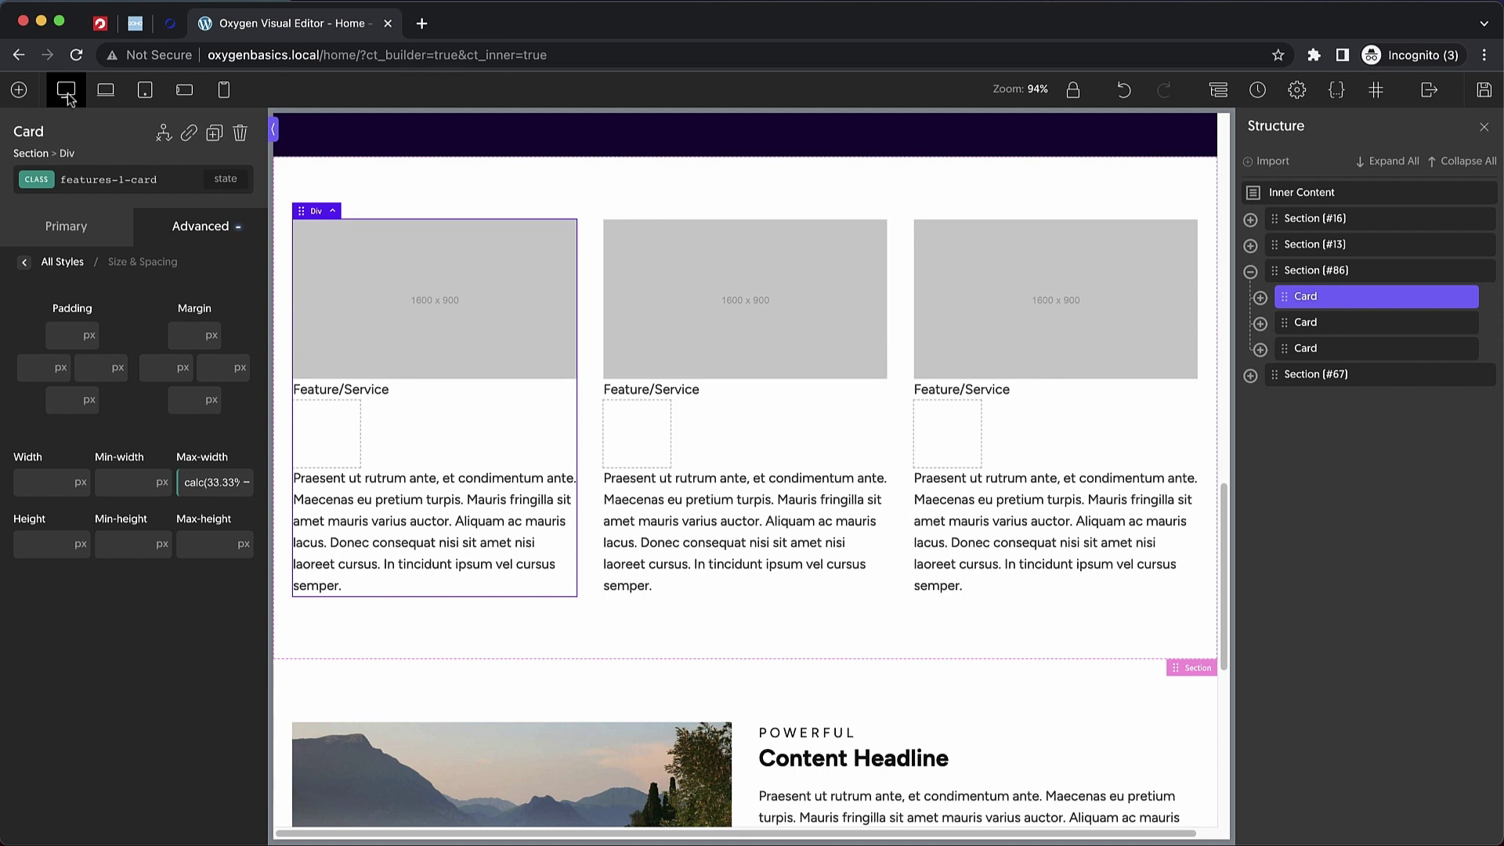
left_click(113, 492)
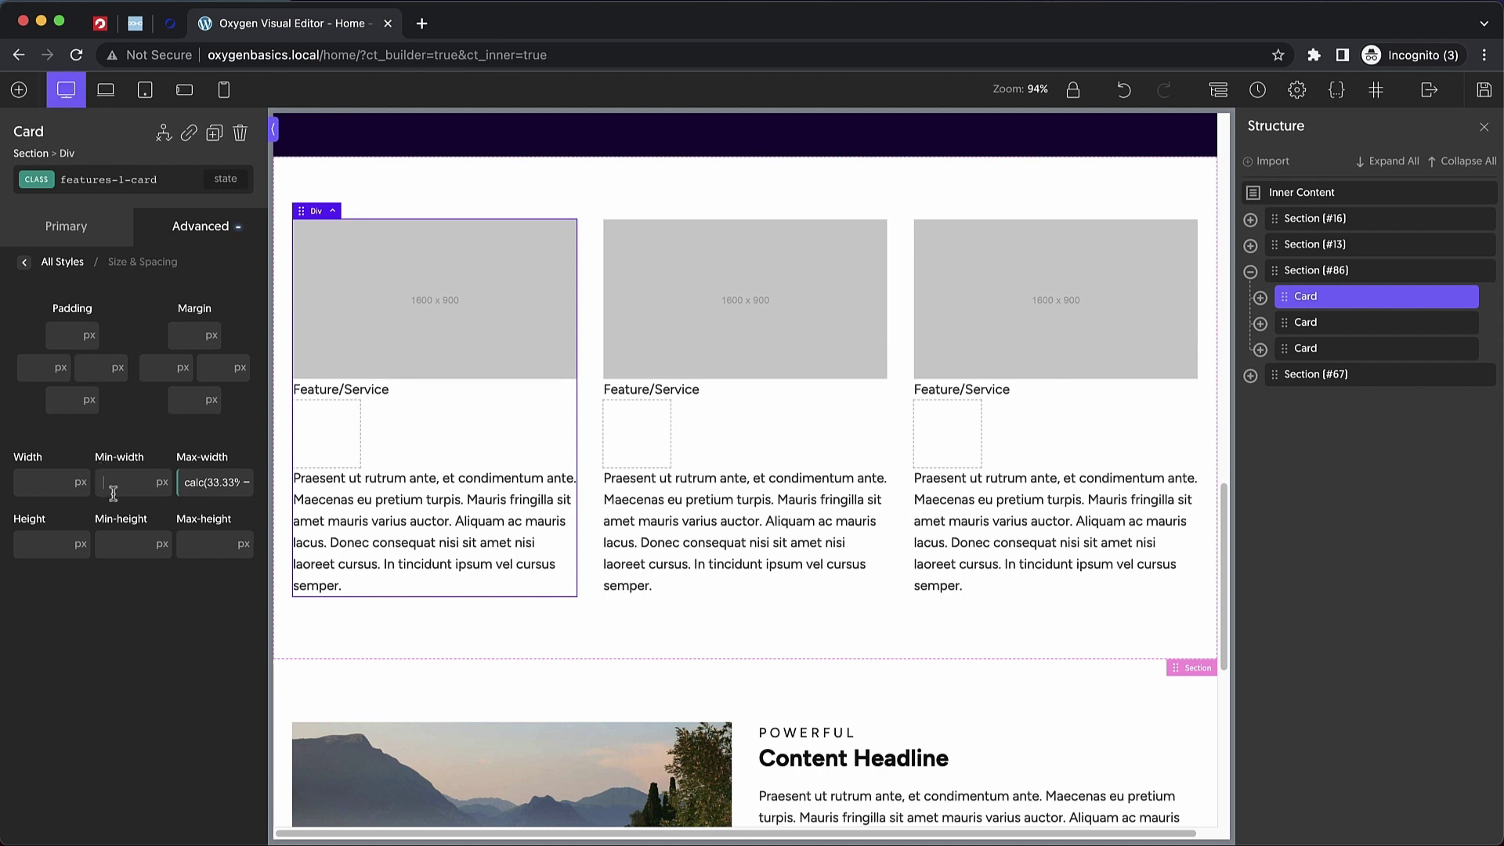
type("280")
- Preview the cards at the laptop and less-than-992px breakpoints, examining how the third card wraps
left_click(107, 105)
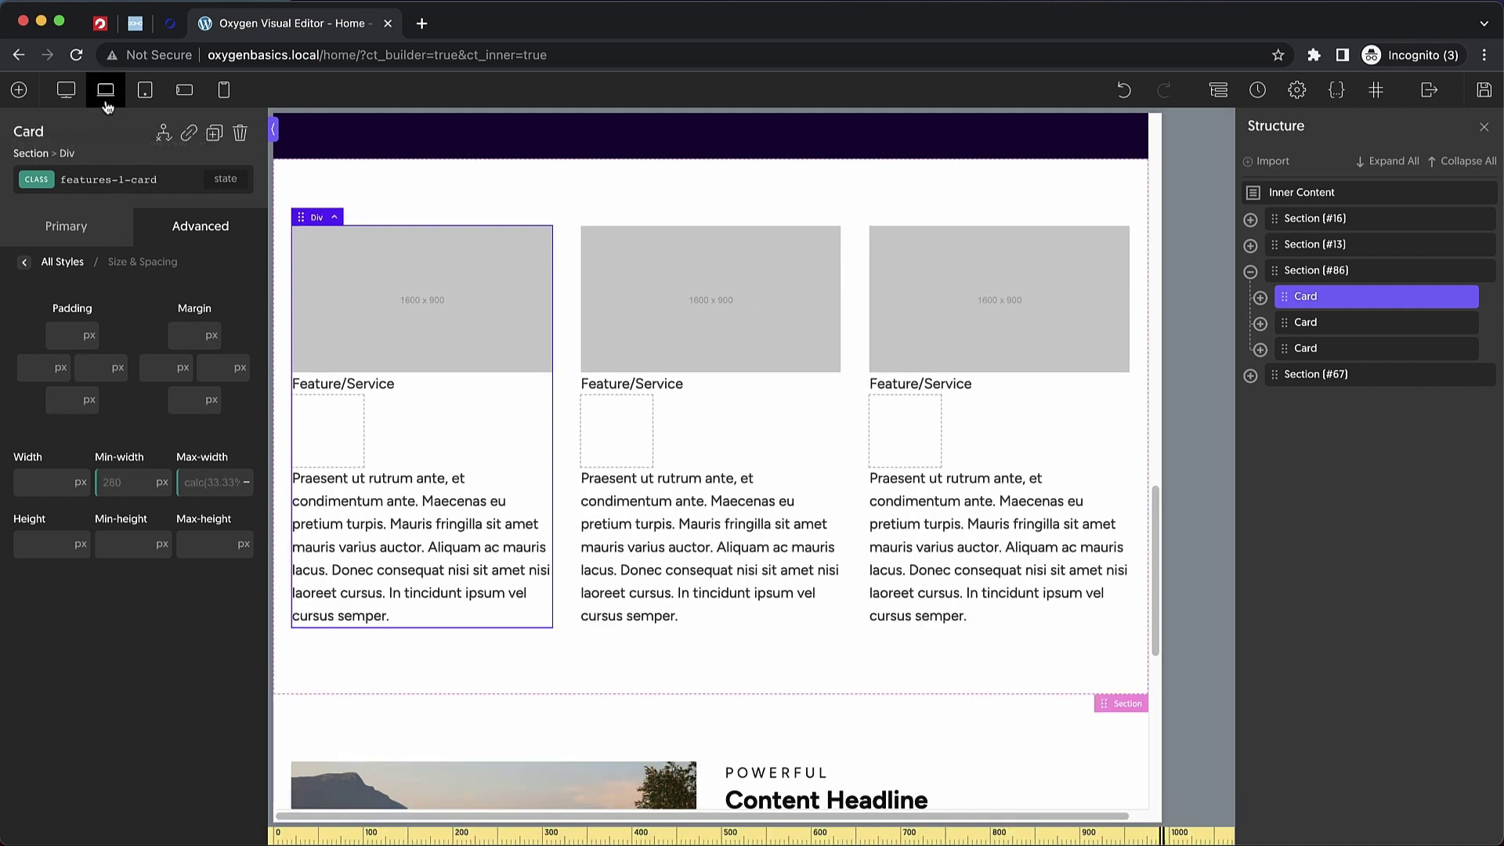
left_click(145, 102)
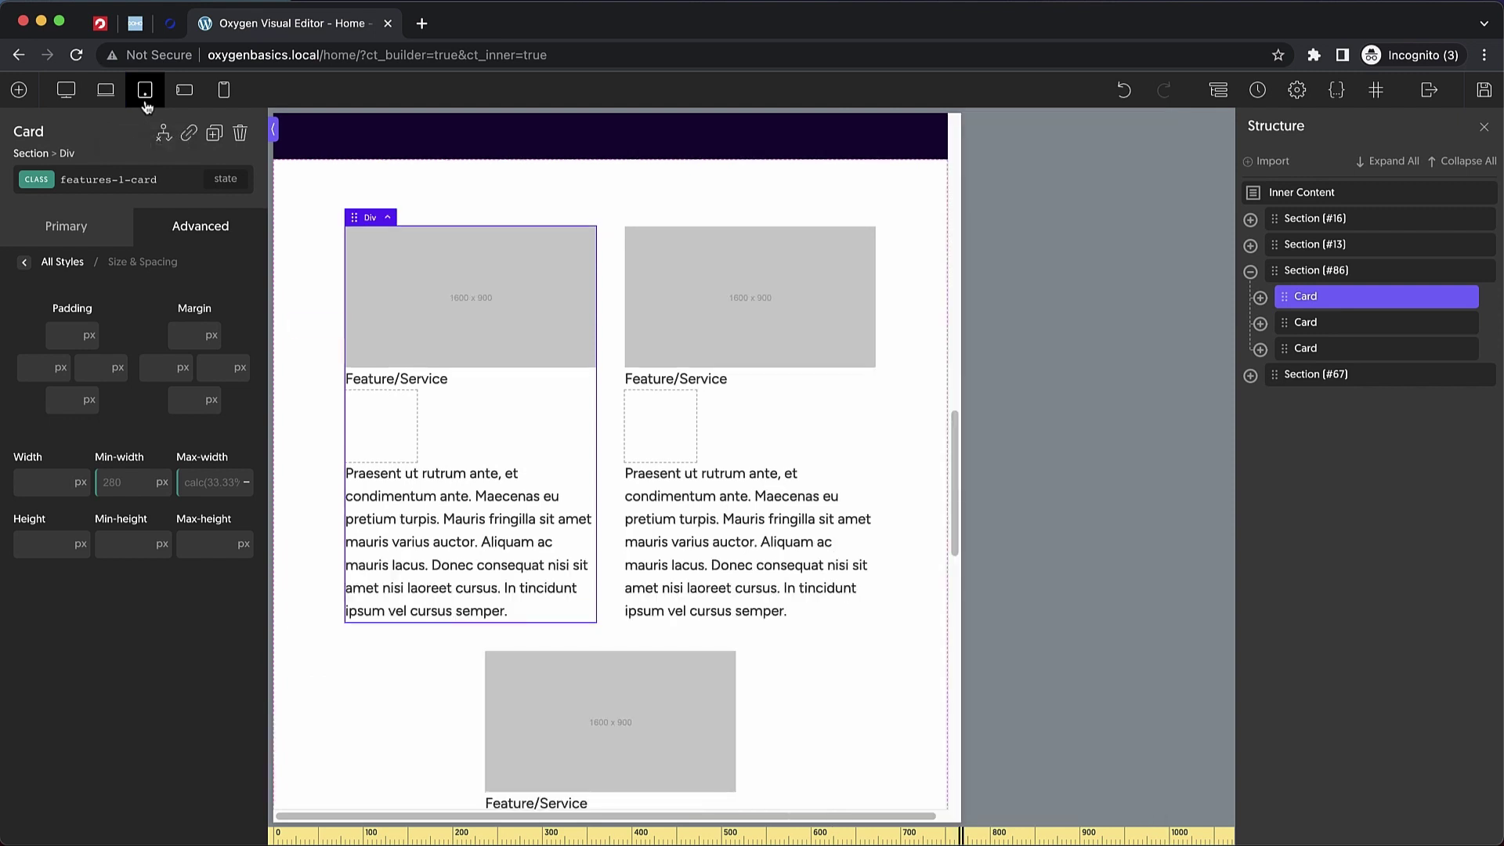
scroll(653, 331, "down", 4)
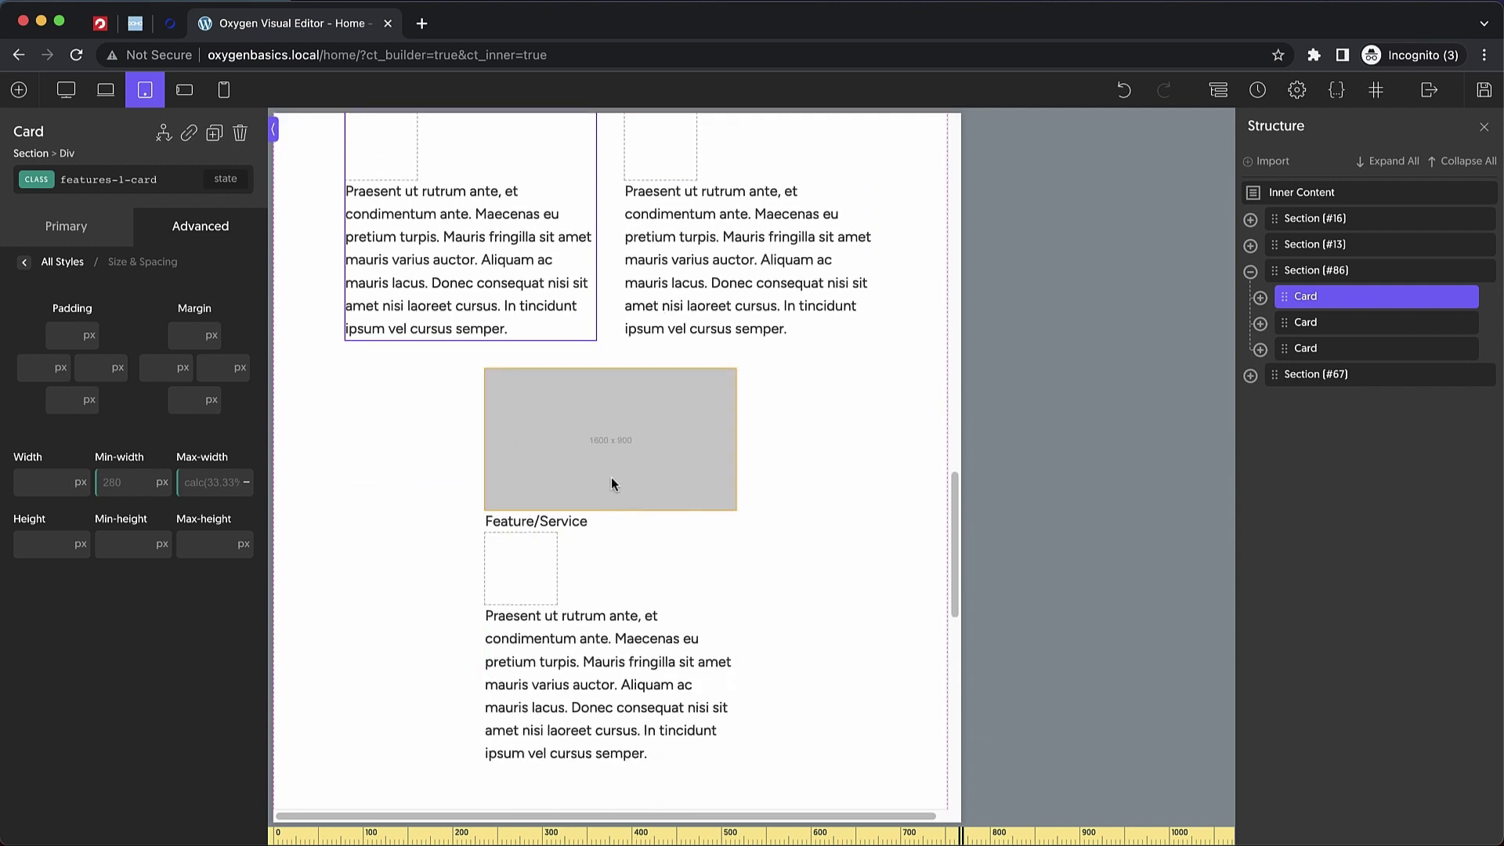
scroll(614, 483, "up", 4)
scroll(707, 426, "down", 7)
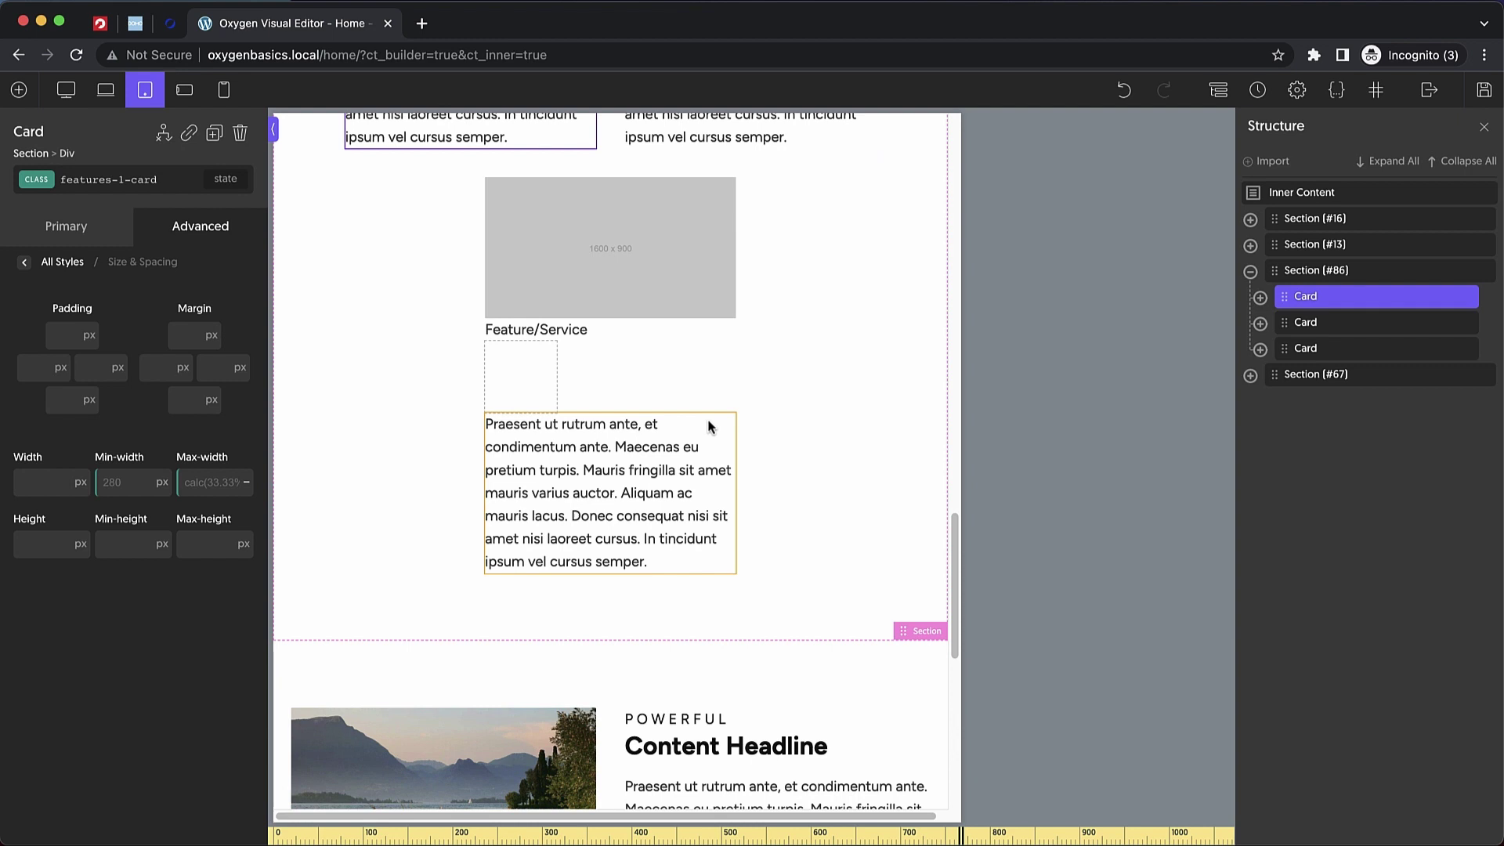
- Preview how the cards stack at the less-than-768px breakpoint and return to the full-screen view
scroll(707, 426, "up", 3)
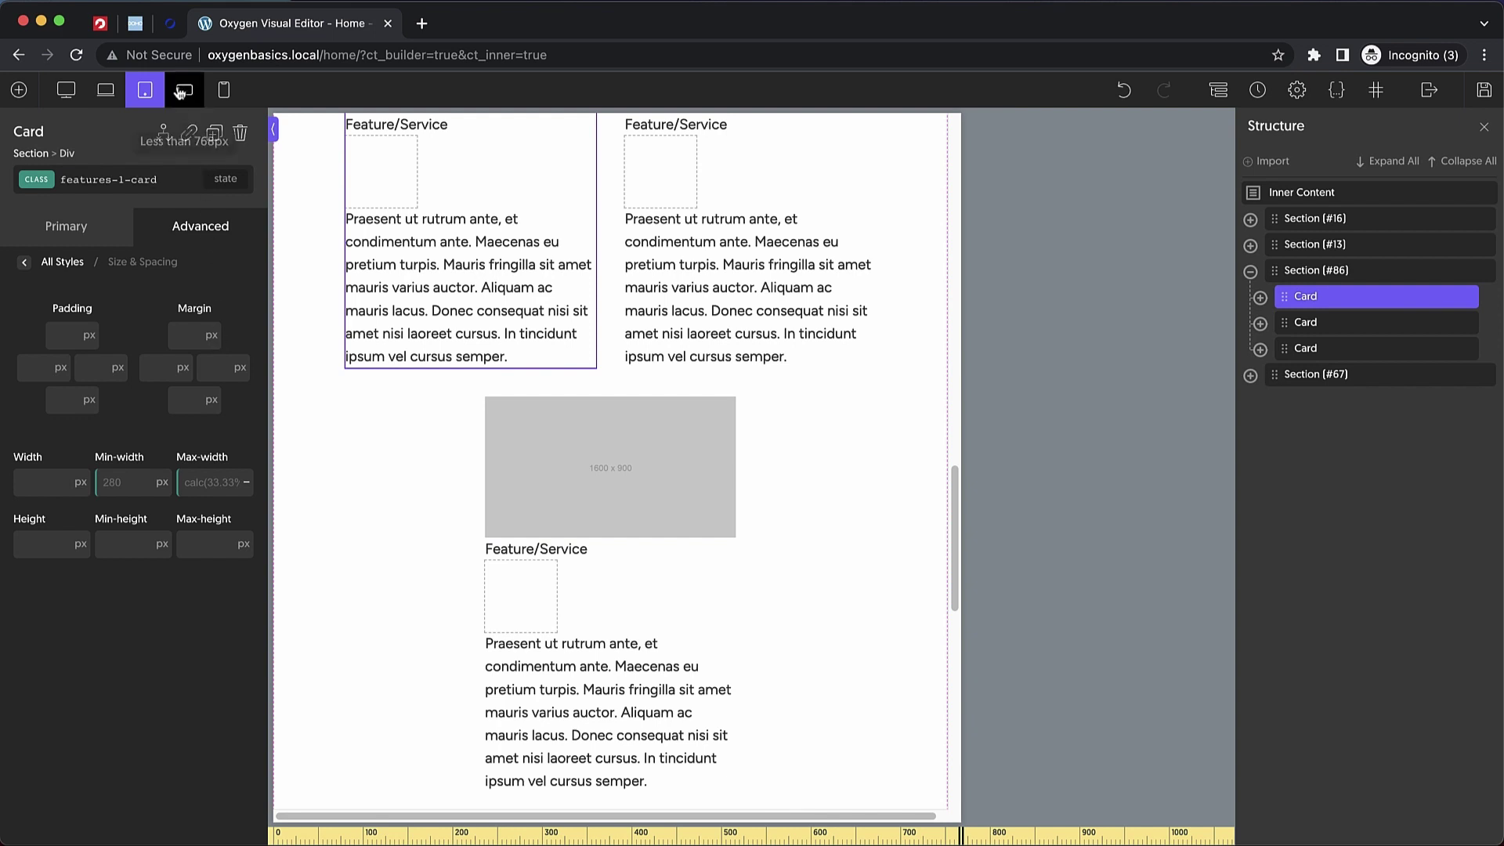
left_click(201, 97)
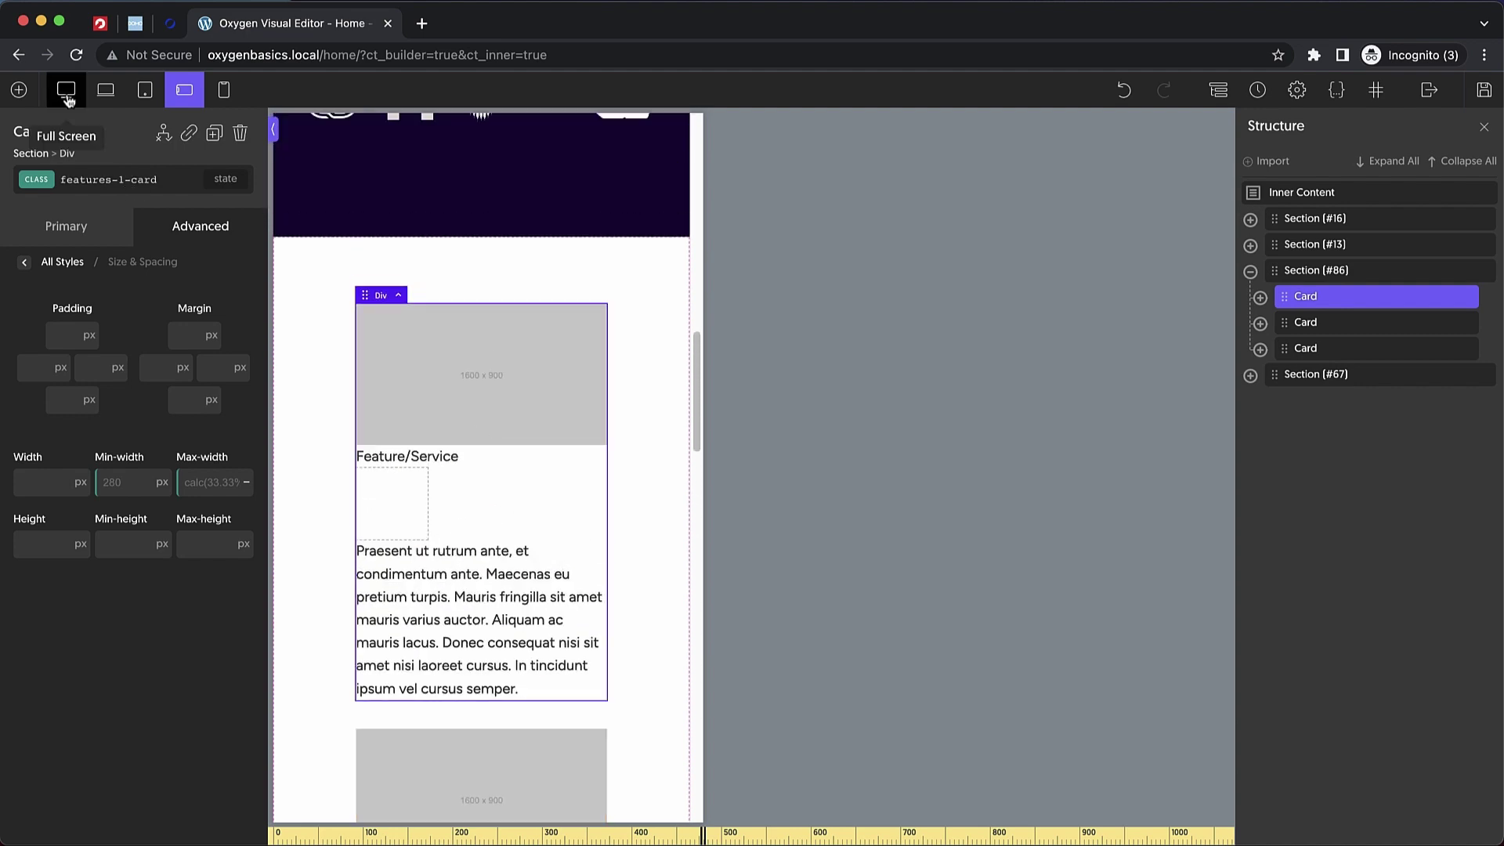
left_click(66, 95)
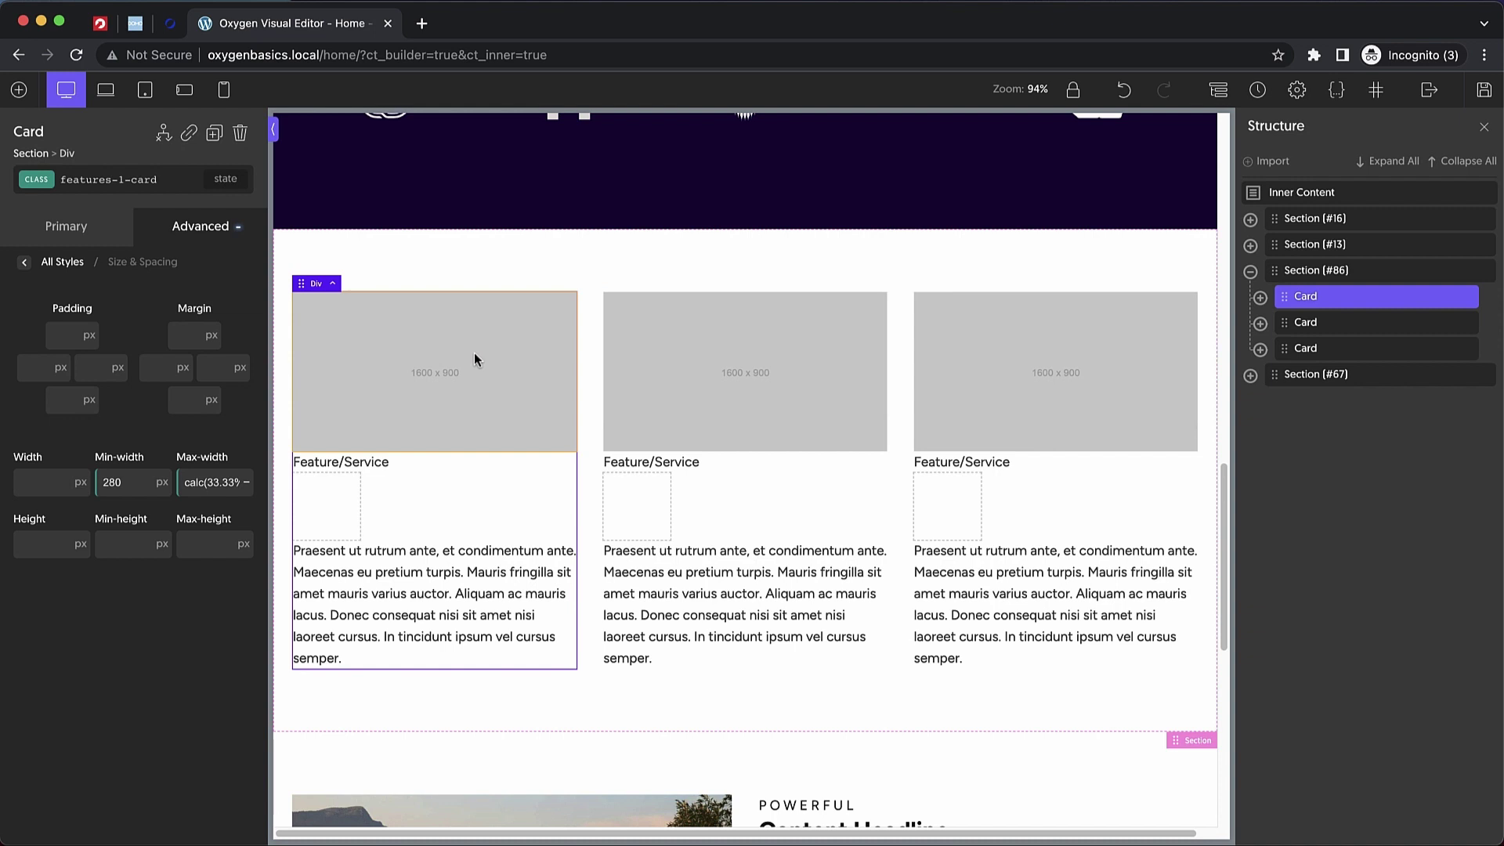
- Set the background color of the section holding the cards to the light purple #9880f7
left_click(575, 254)
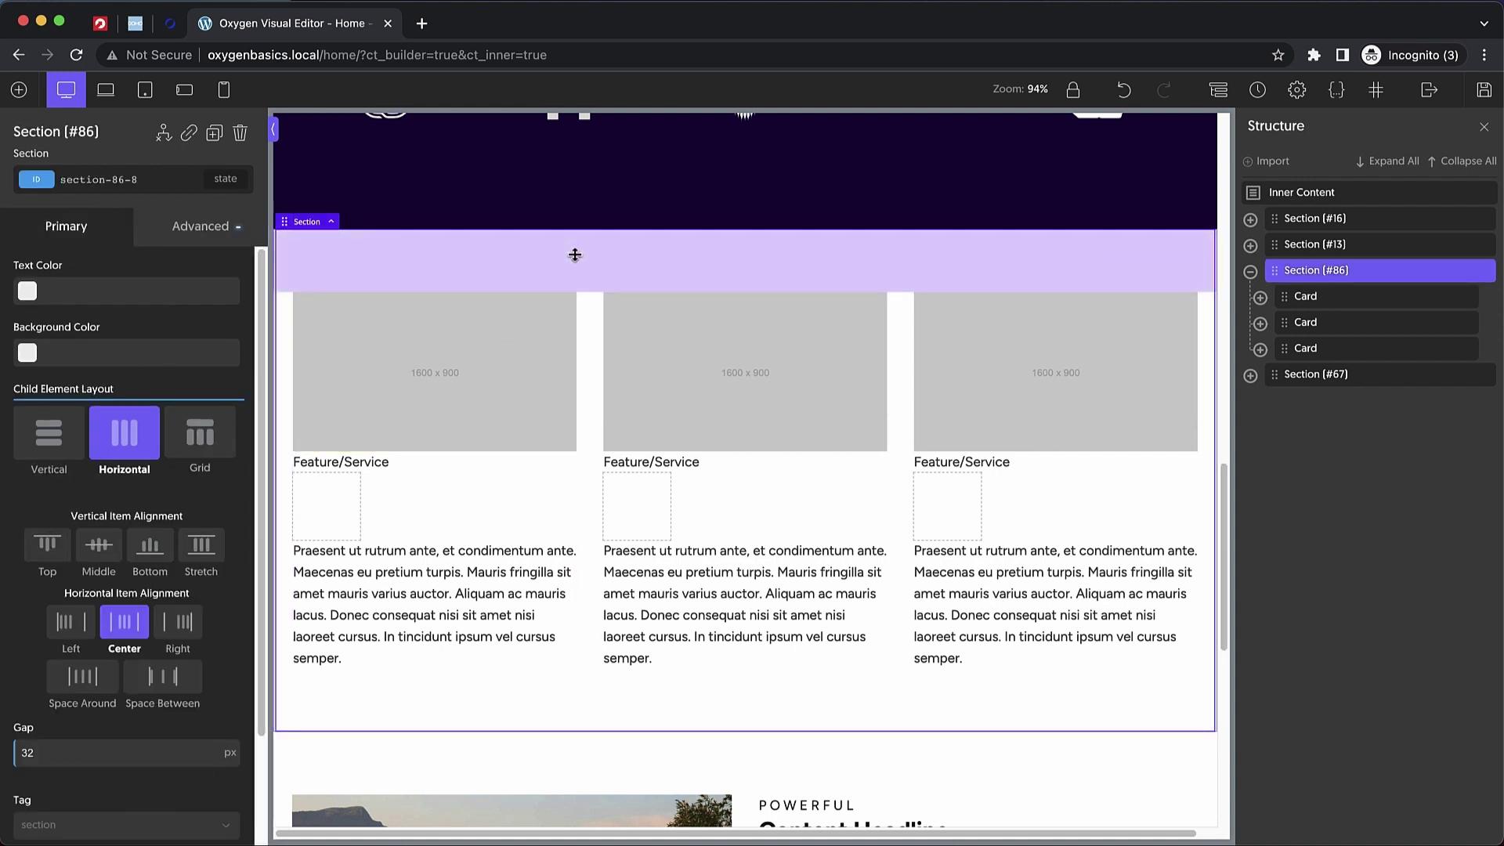
left_click(27, 353)
left_click(122, 421)
left_click(104, 385)
left_click(174, 463)
left_click_drag(178, 470, 178, 471)
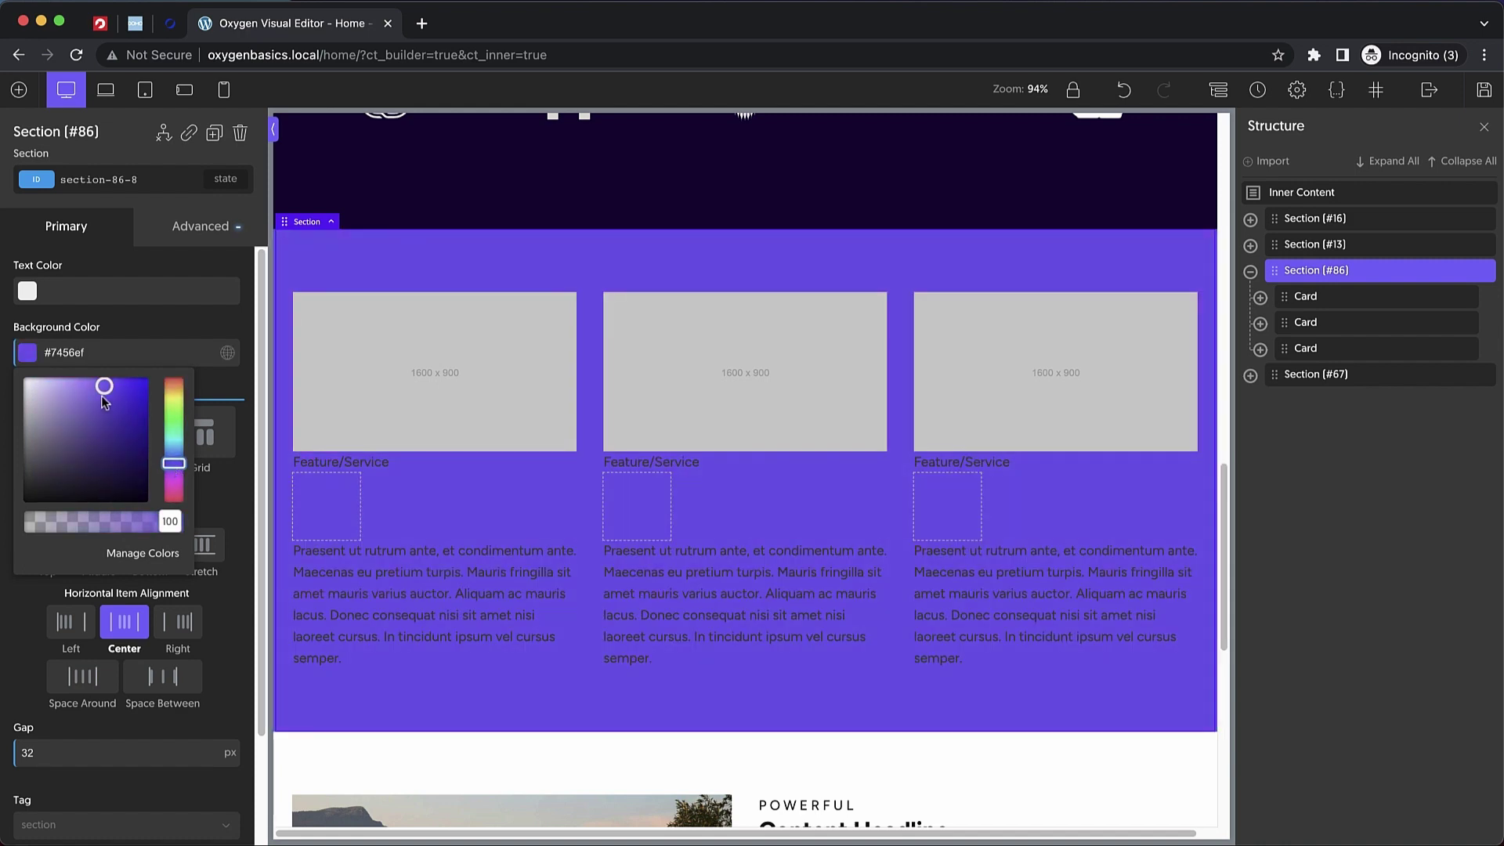
mouse_move(104, 385)
left_mouse_down()
mouse_move(69, 386)
mouse_move(83, 383)
left_mouse_up()
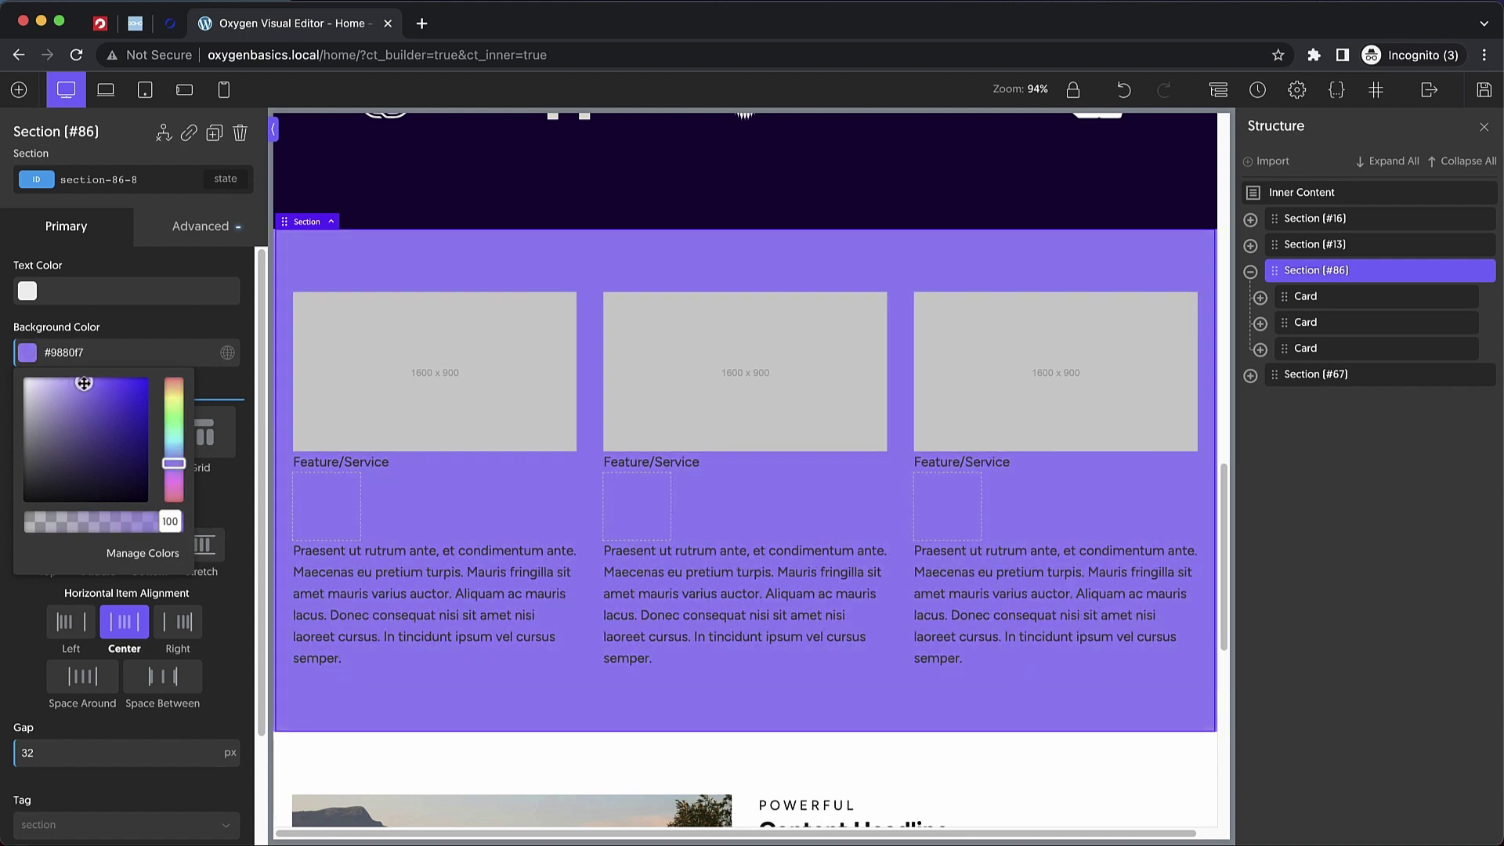
- Set the typography color of the features-1-card class to white, #ffffff
left_click(552, 473)
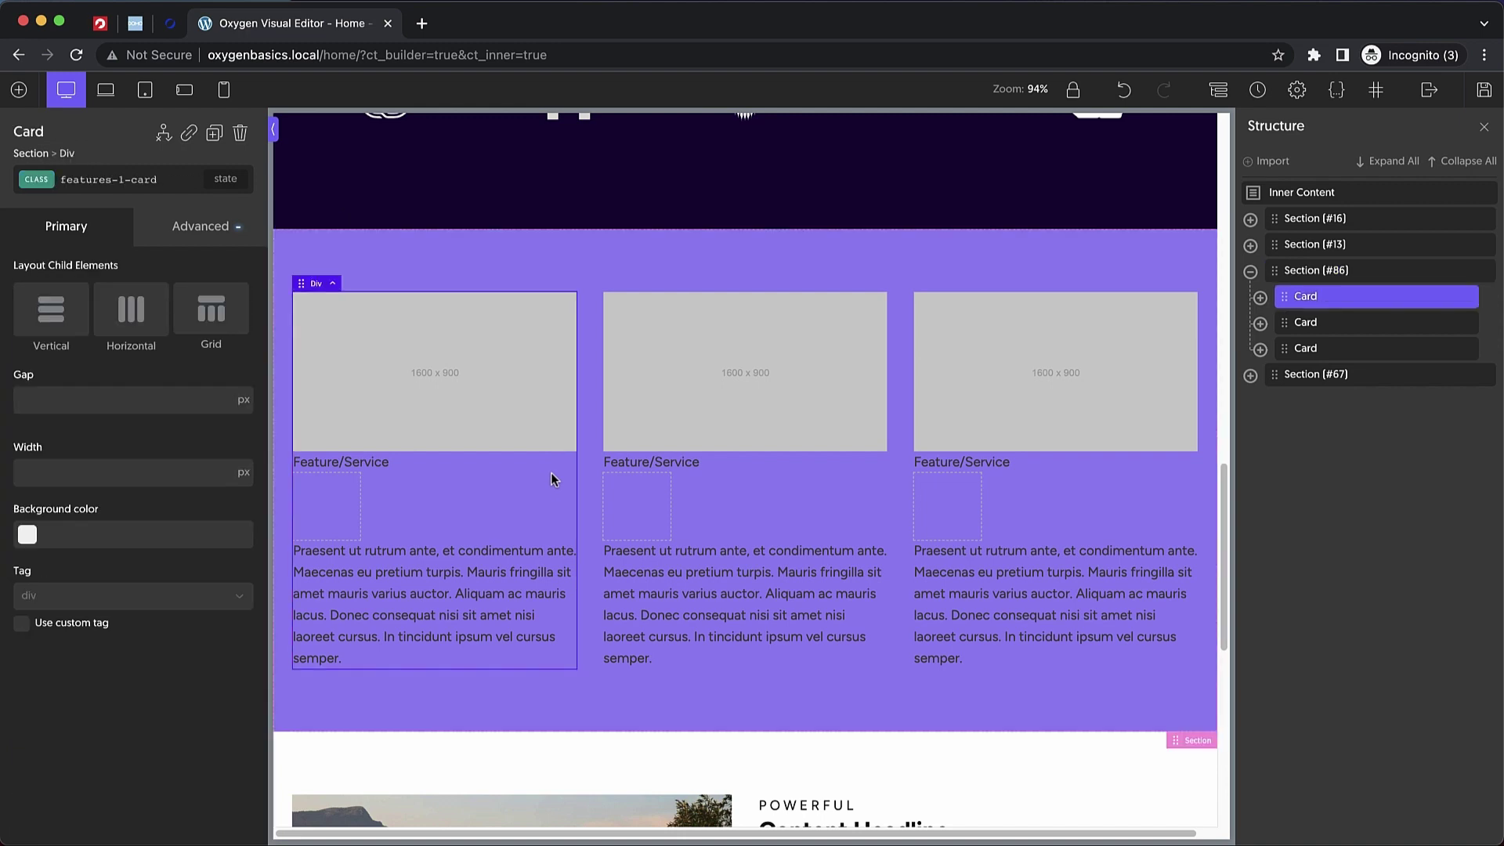
left_click(178, 227)
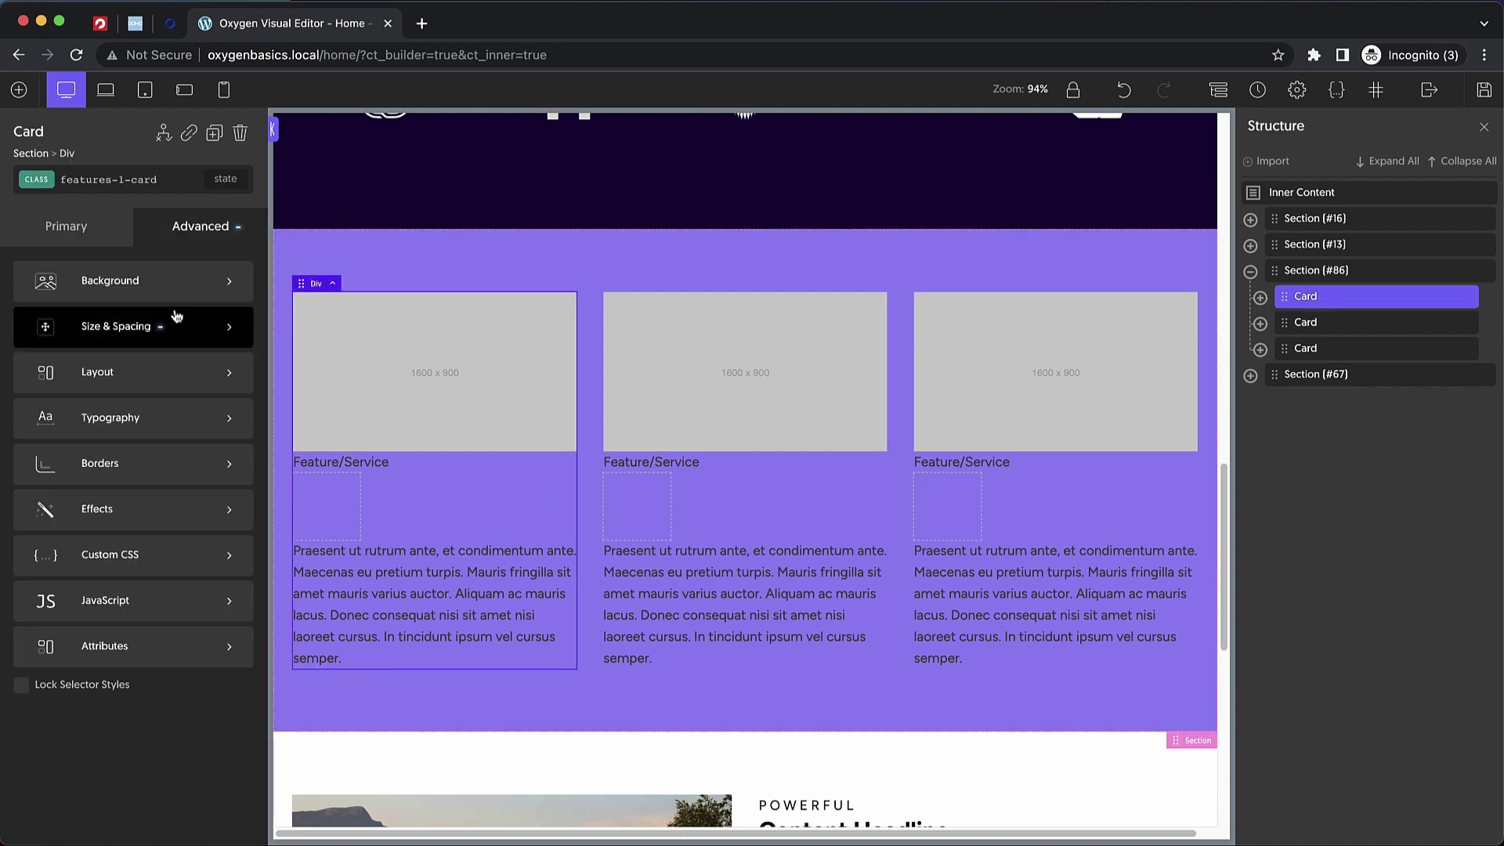
left_click(235, 411)
left_click(26, 384)
left_click_drag(71, 465, 4, 396)
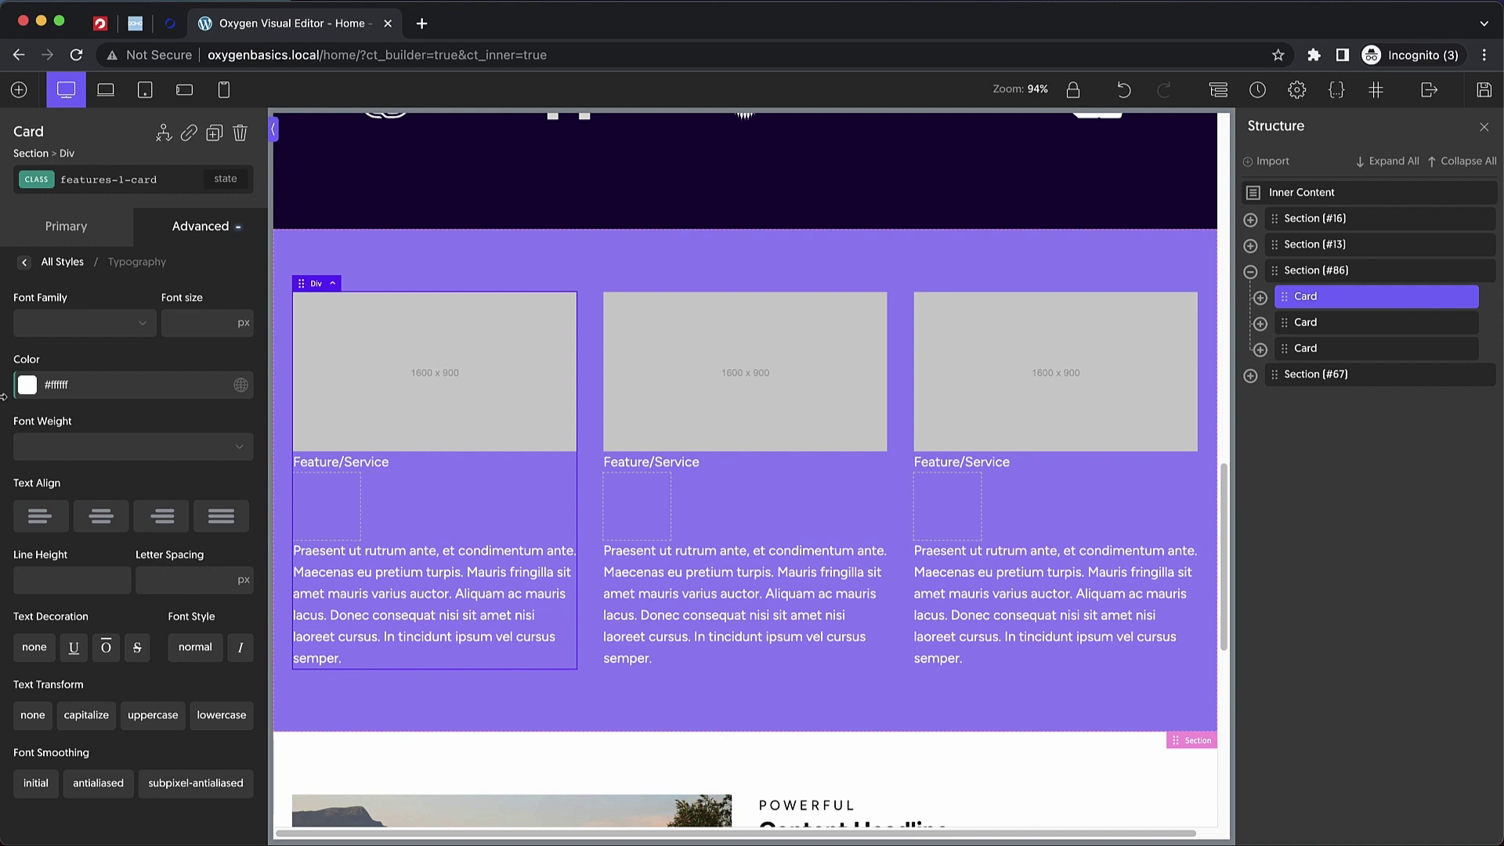
- Inspect the title, description and surrounding card of the first feature to check how the card's text color is inherited
left_click(381, 468)
left_click(412, 589)
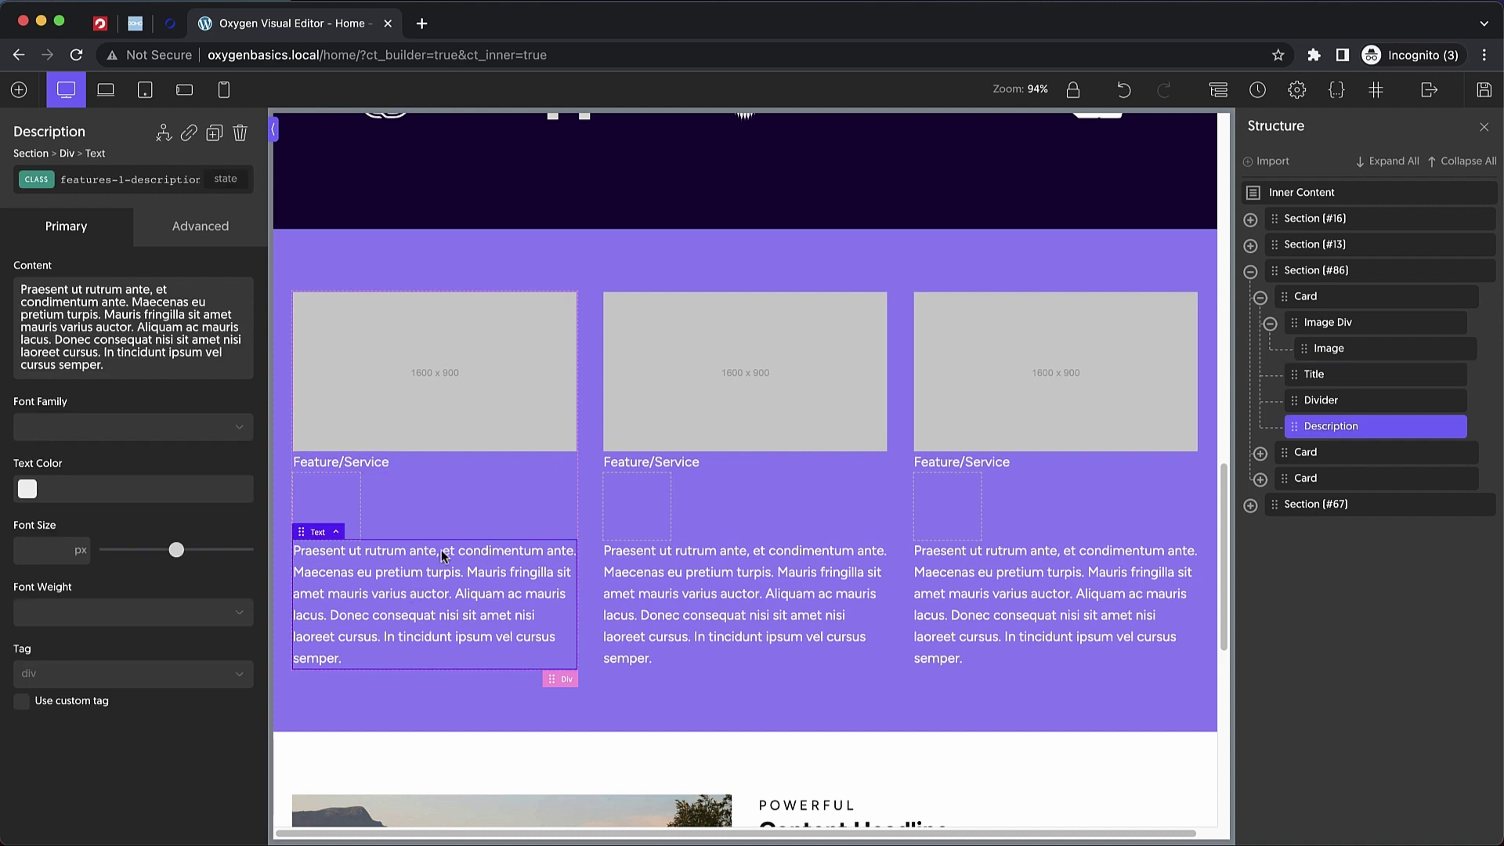
left_click(361, 465)
left_click(533, 476)
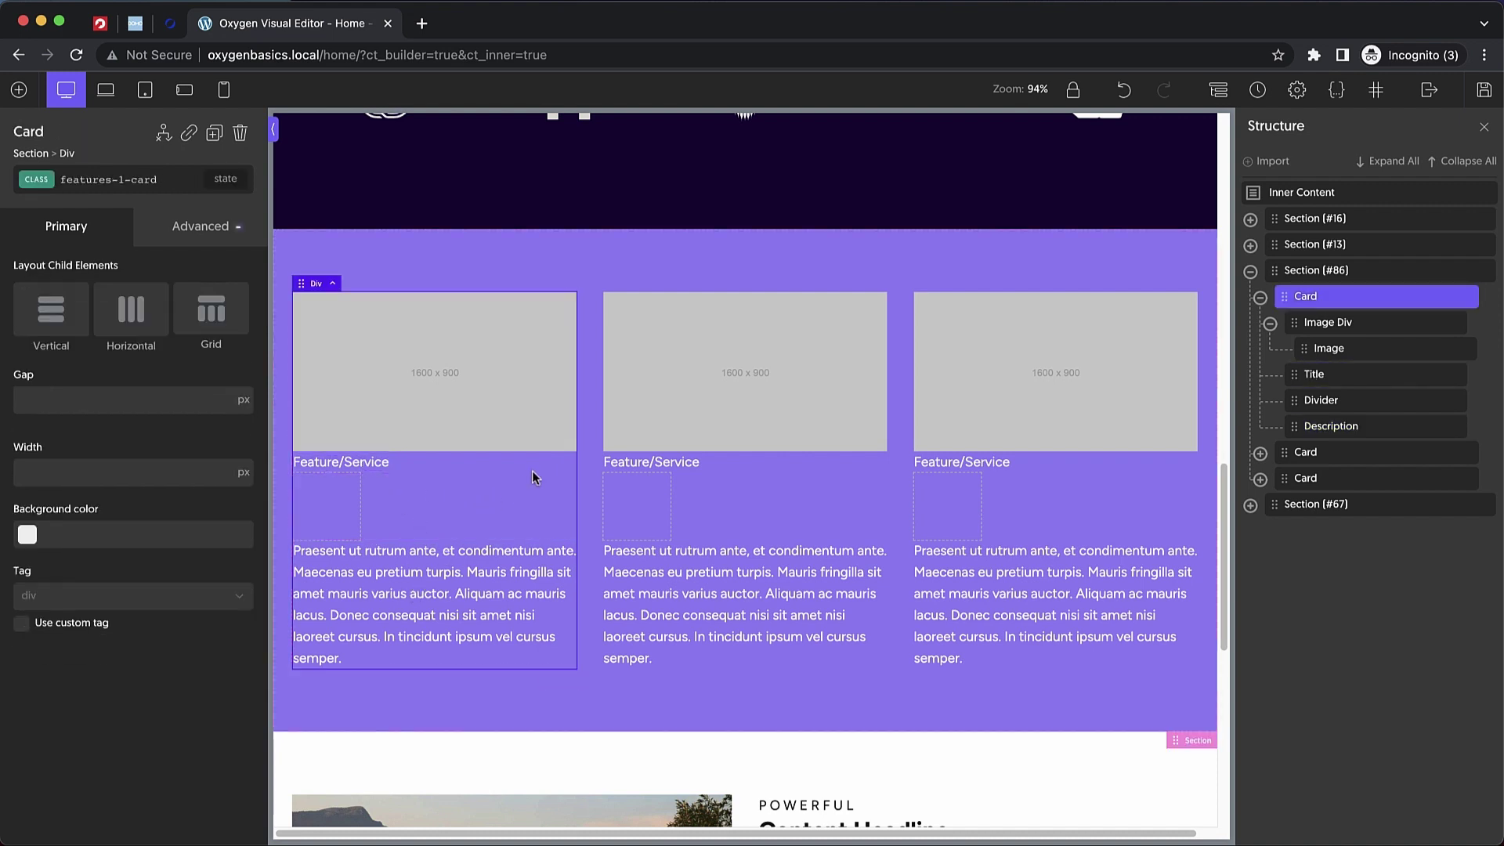
left_click(368, 461)
left_click(538, 517)
- Give the features-1-image-div class in the first card a white #ffffff background
left_click(455, 411)
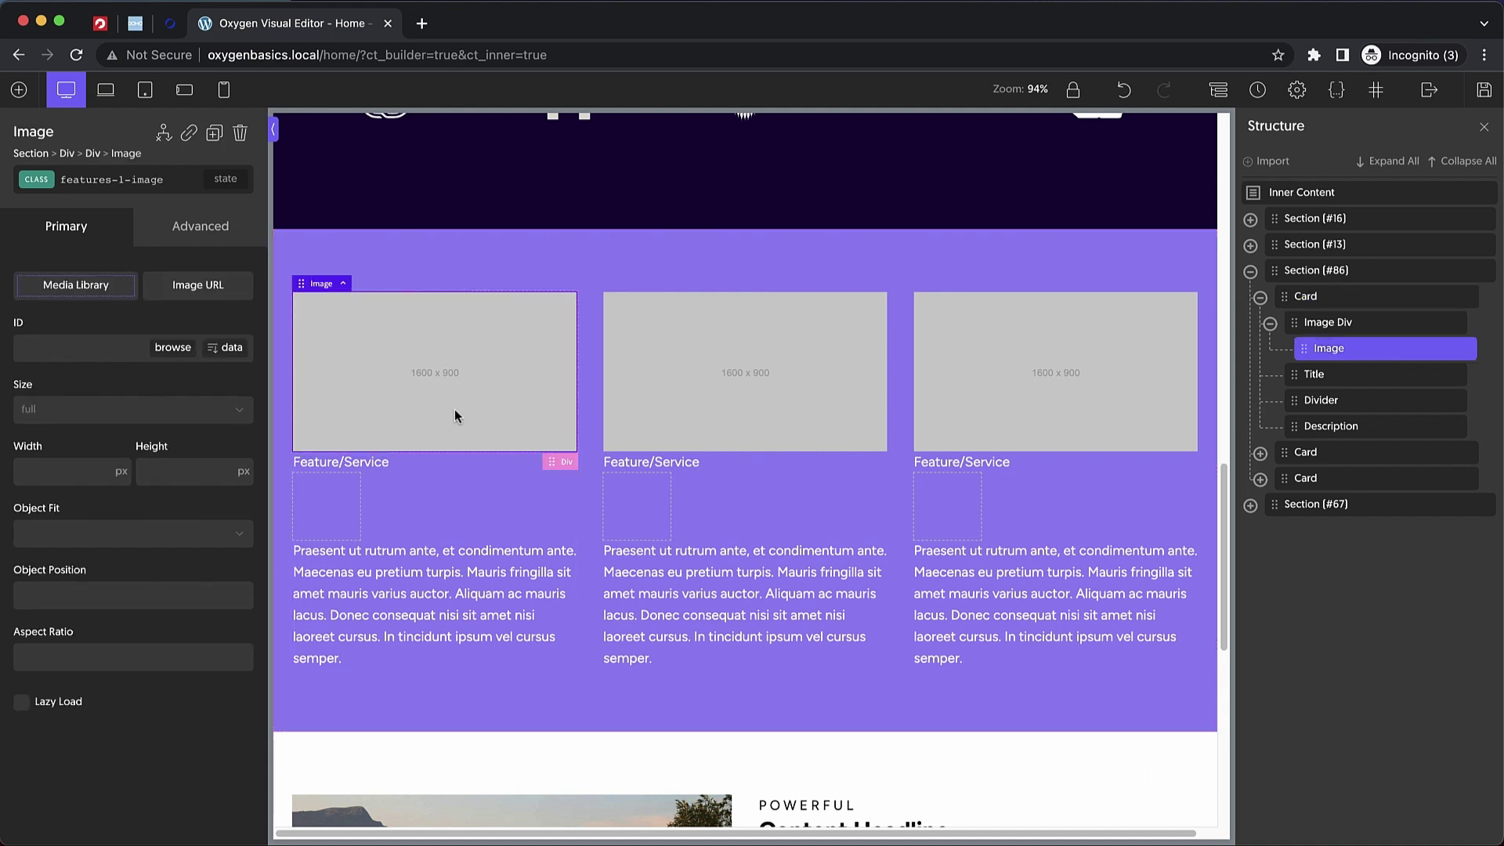
left_click(560, 462)
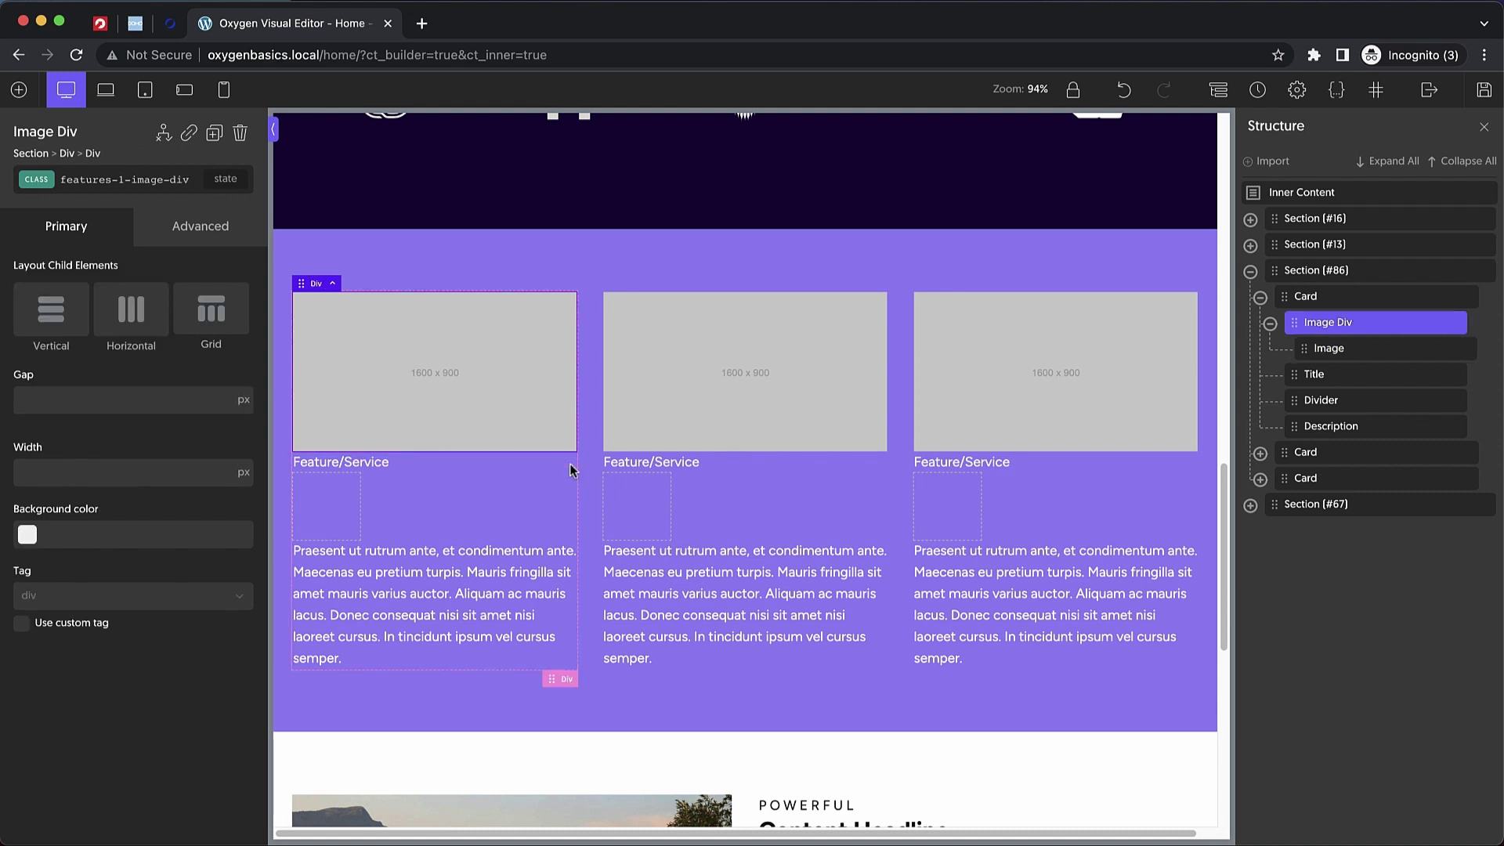
left_click(26, 534)
left_click(2, 546)
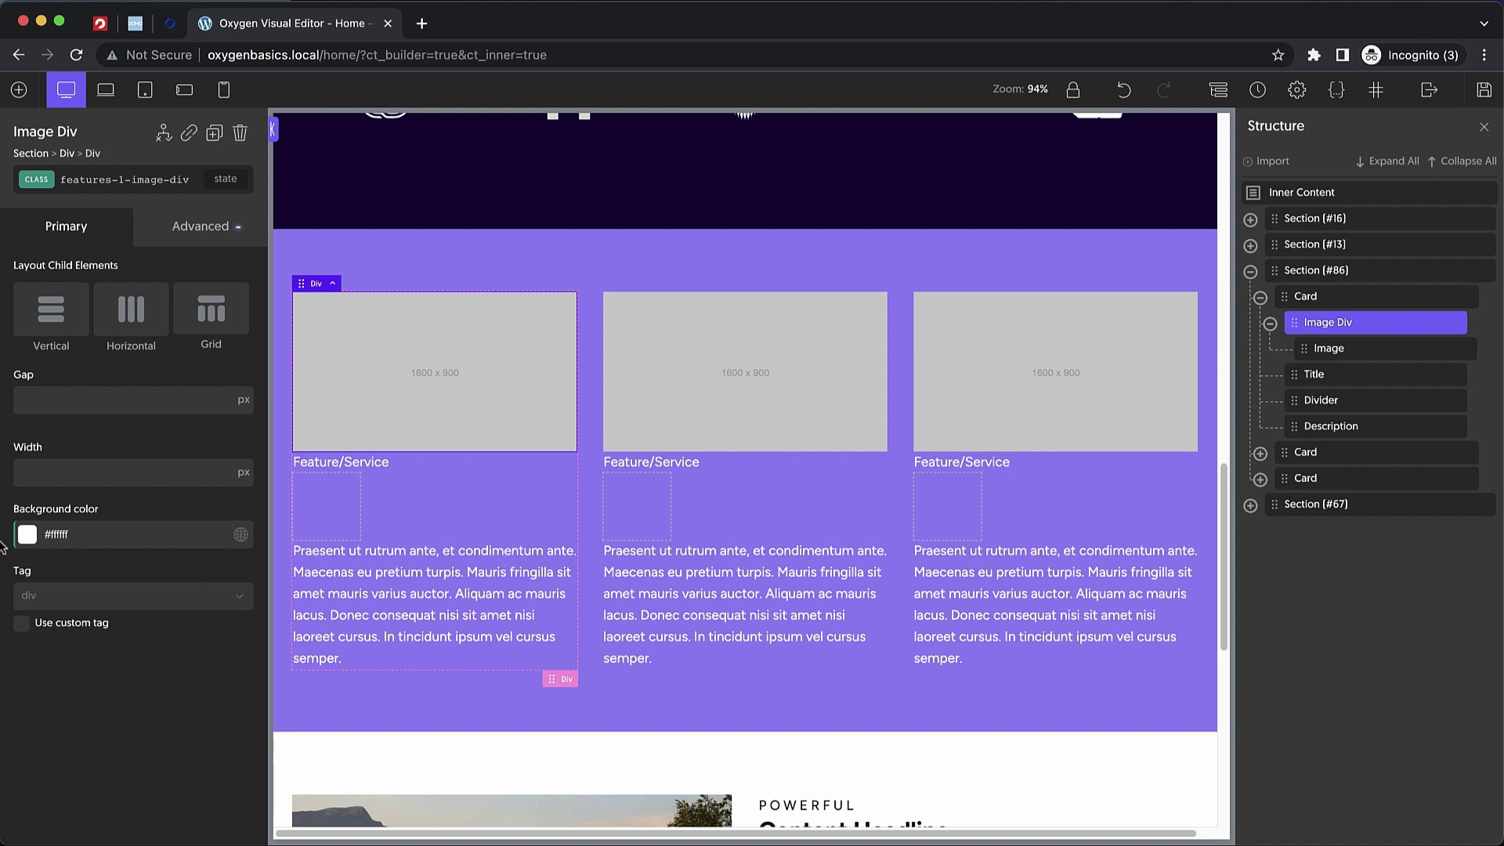
- Apply 32 px of padding to all four sides of the features-1-image-div class
left_click(198, 243)
left_click(142, 324)
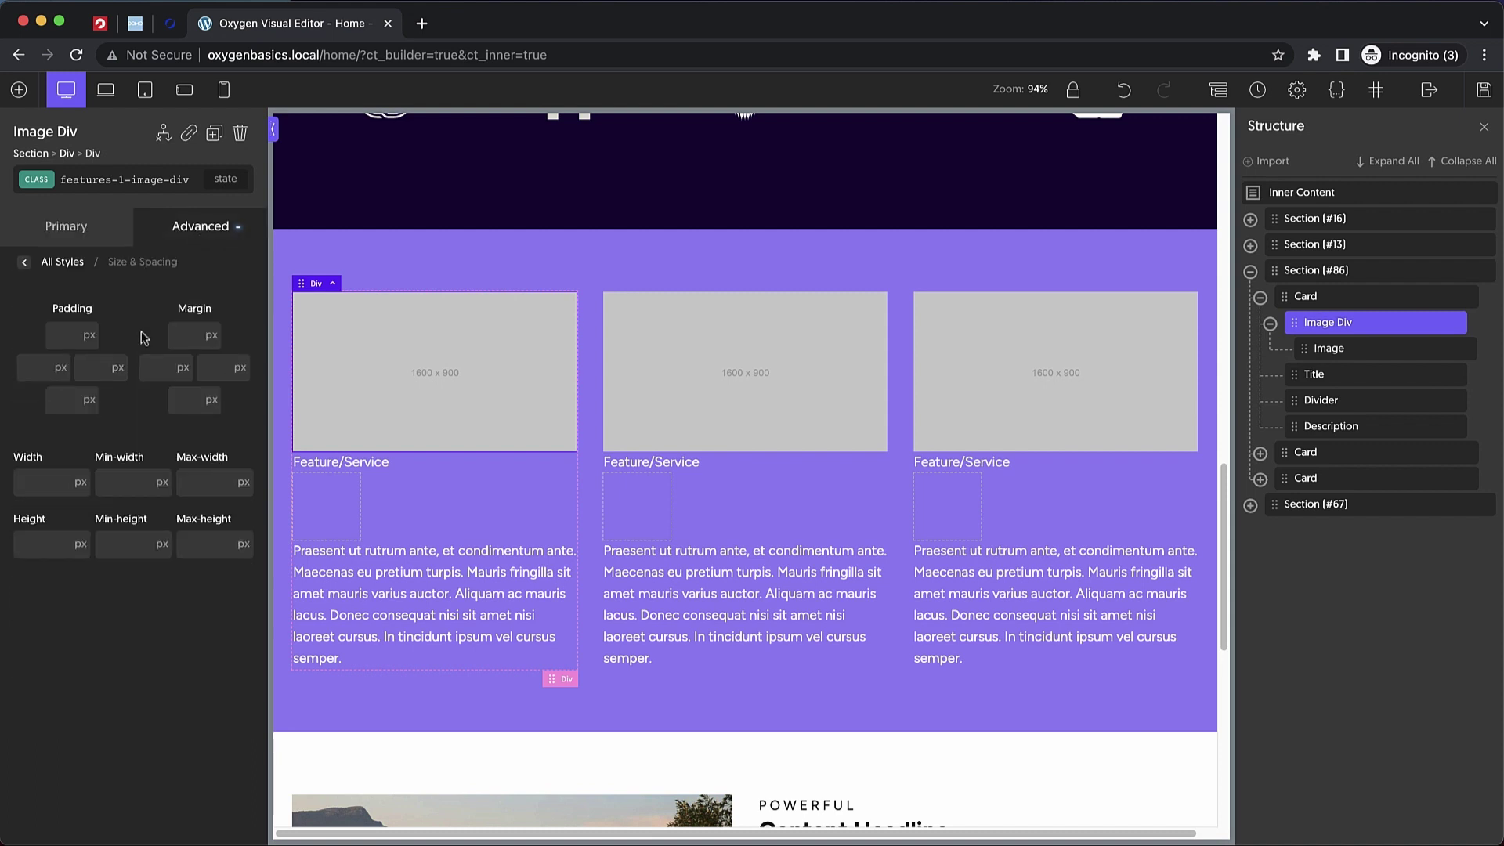
left_click(69, 336)
type("32")
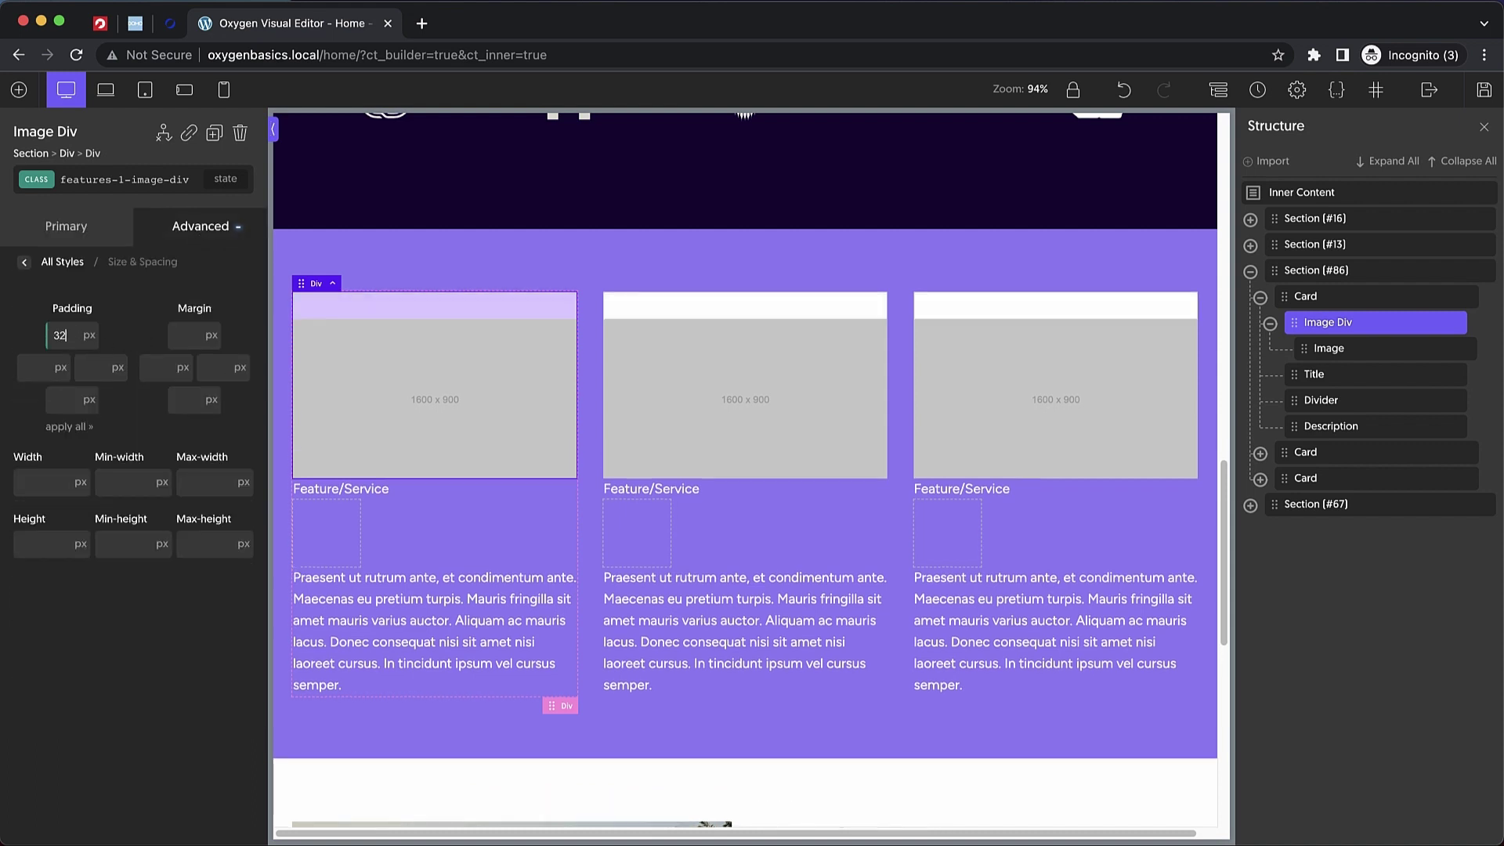
left_click(69, 427)
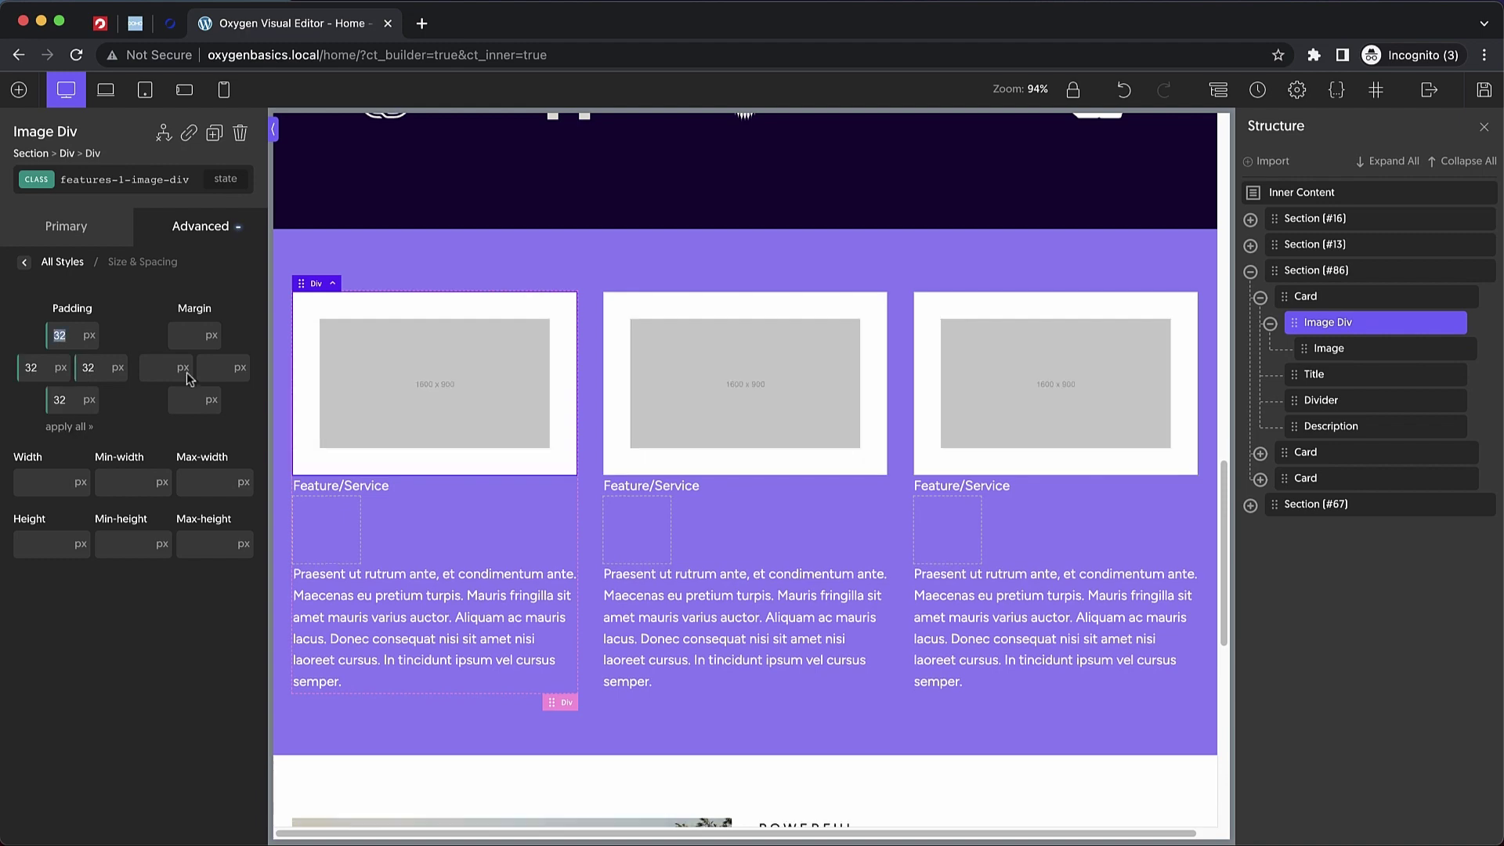
- Replace the first card's placeholder image with the concentric oval logo logoipsum-283 from the media library
left_click(447, 378)
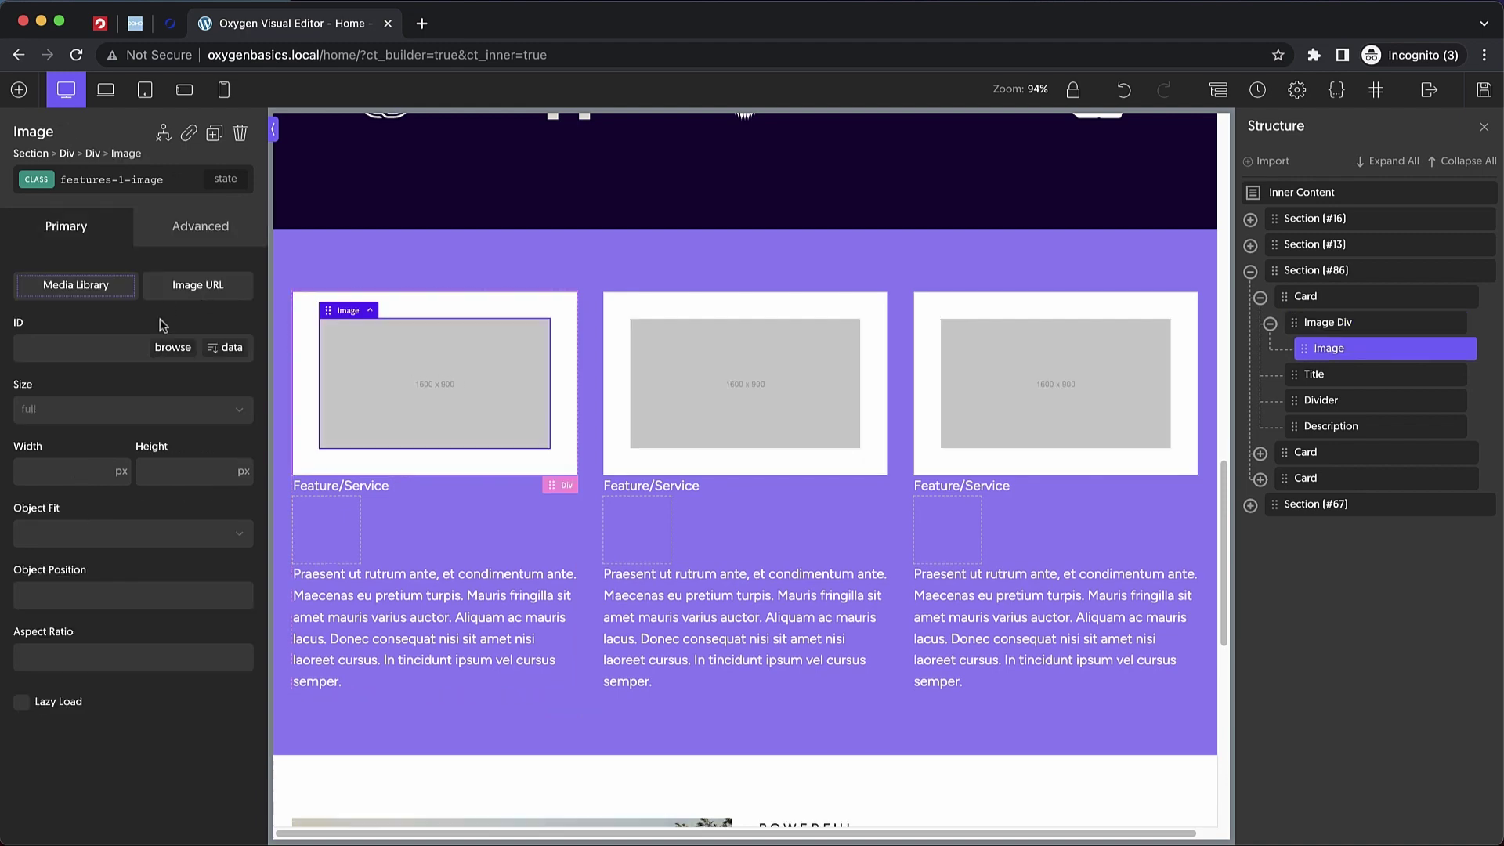
left_click(170, 348)
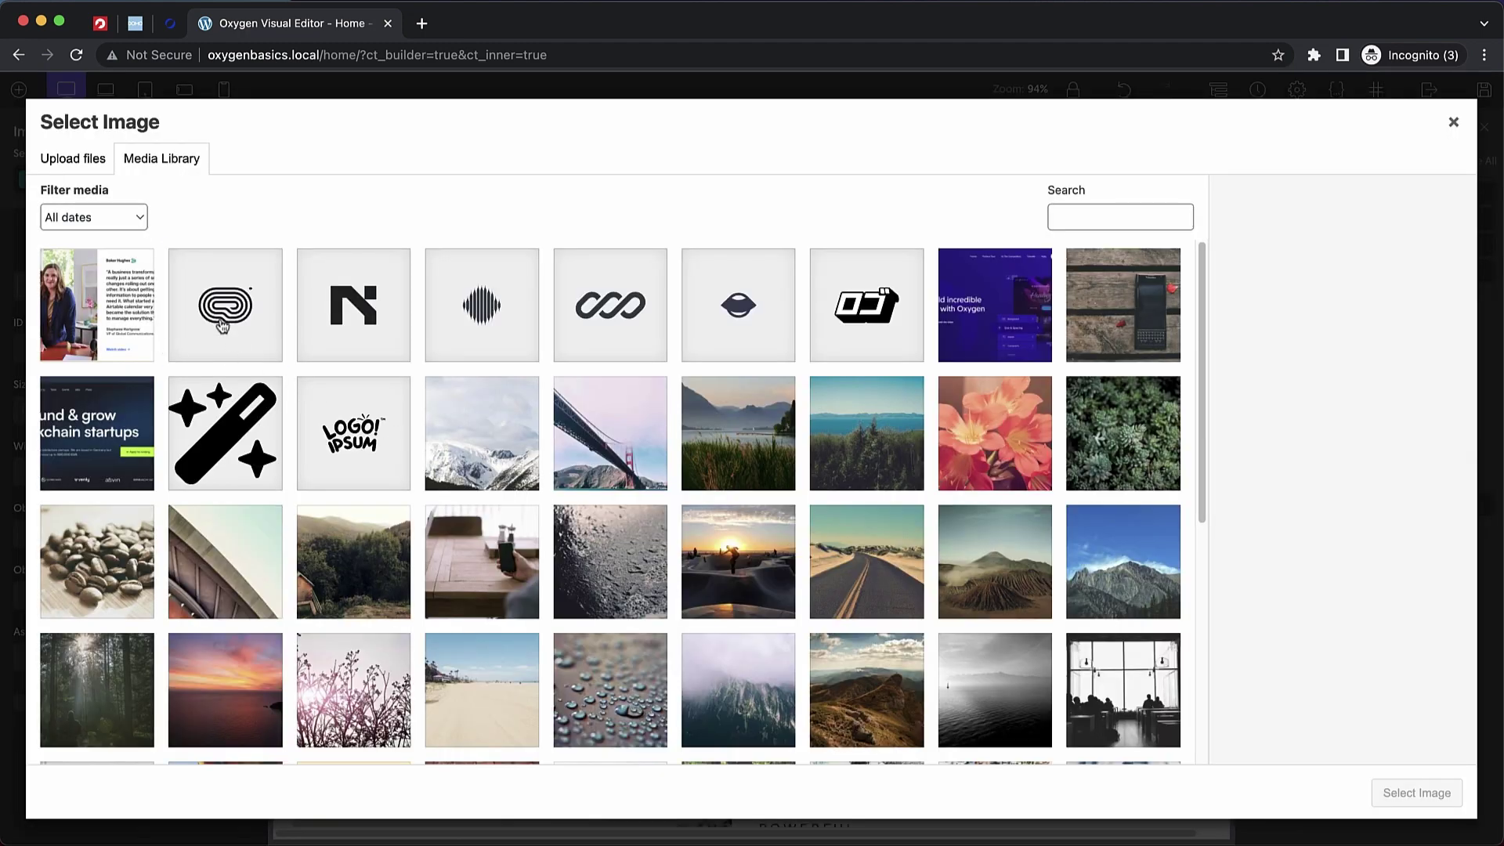
left_click(224, 327)
left_click(1411, 794)
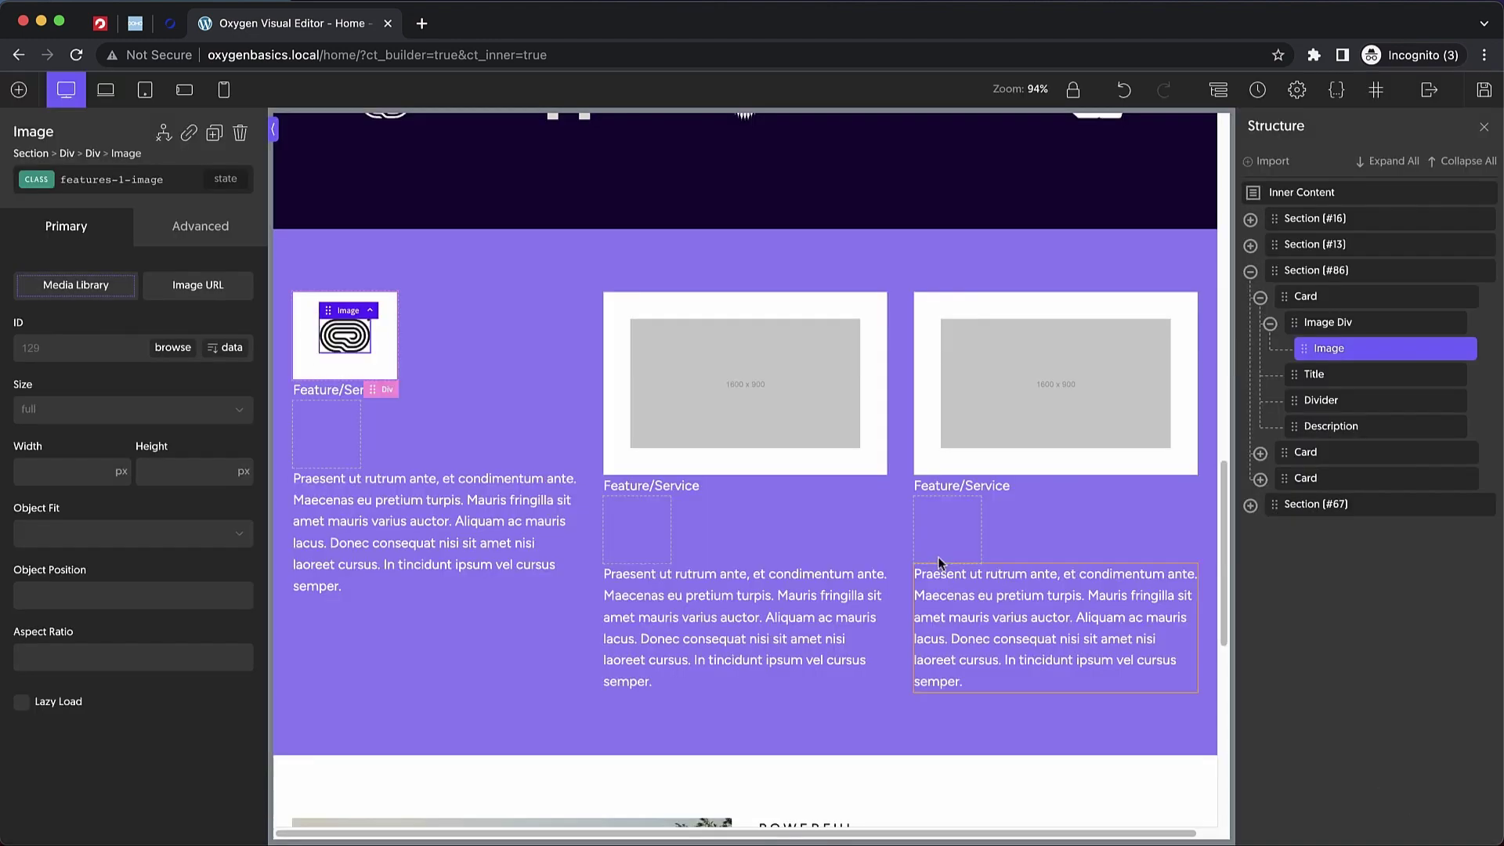
- Set both the width and height of the features-1-image-div class to 200 px
left_click(384, 356)
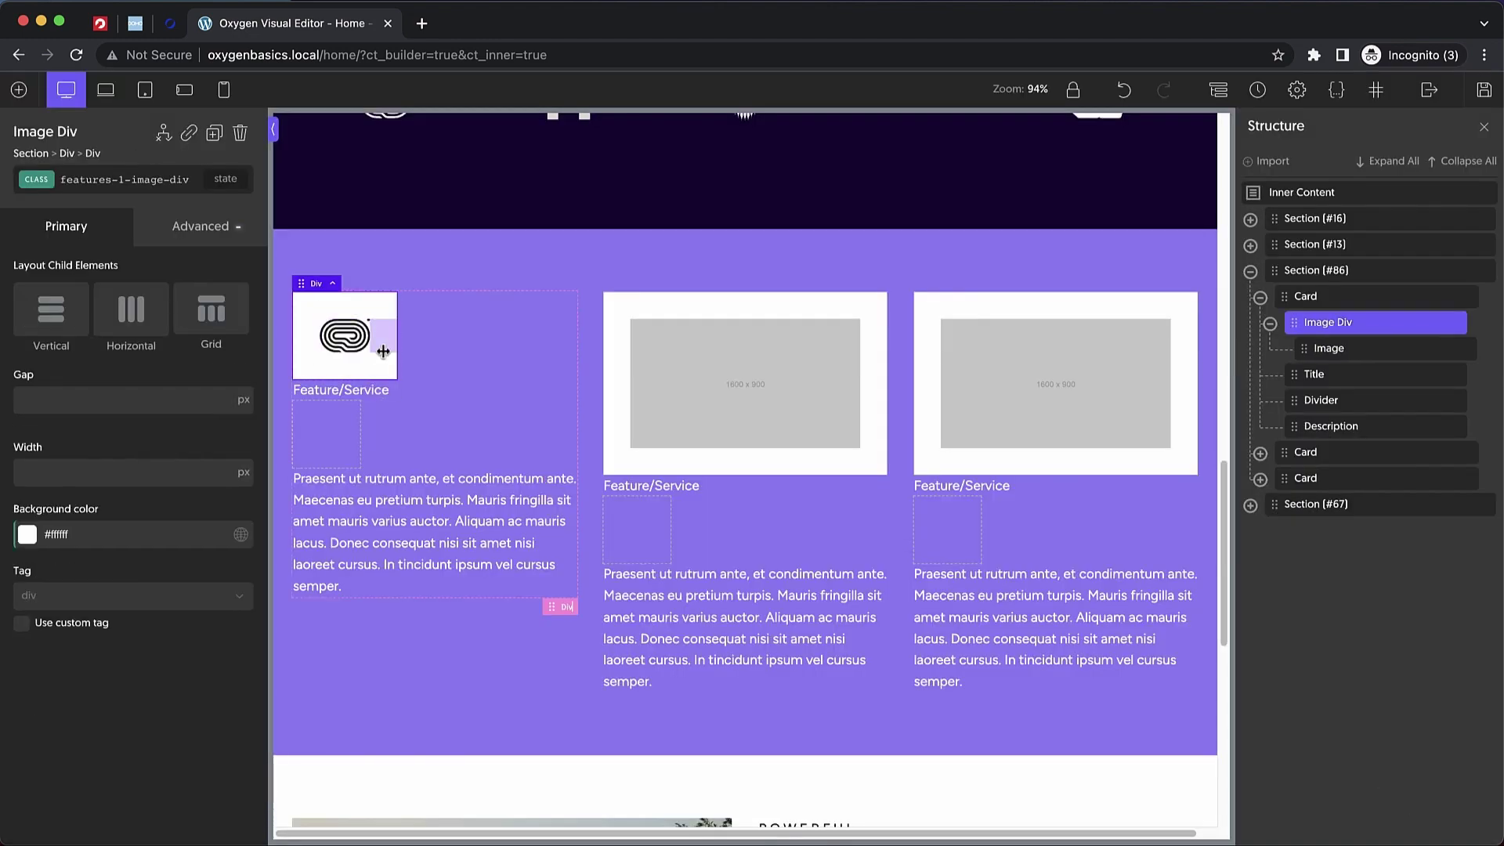
left_click(204, 229)
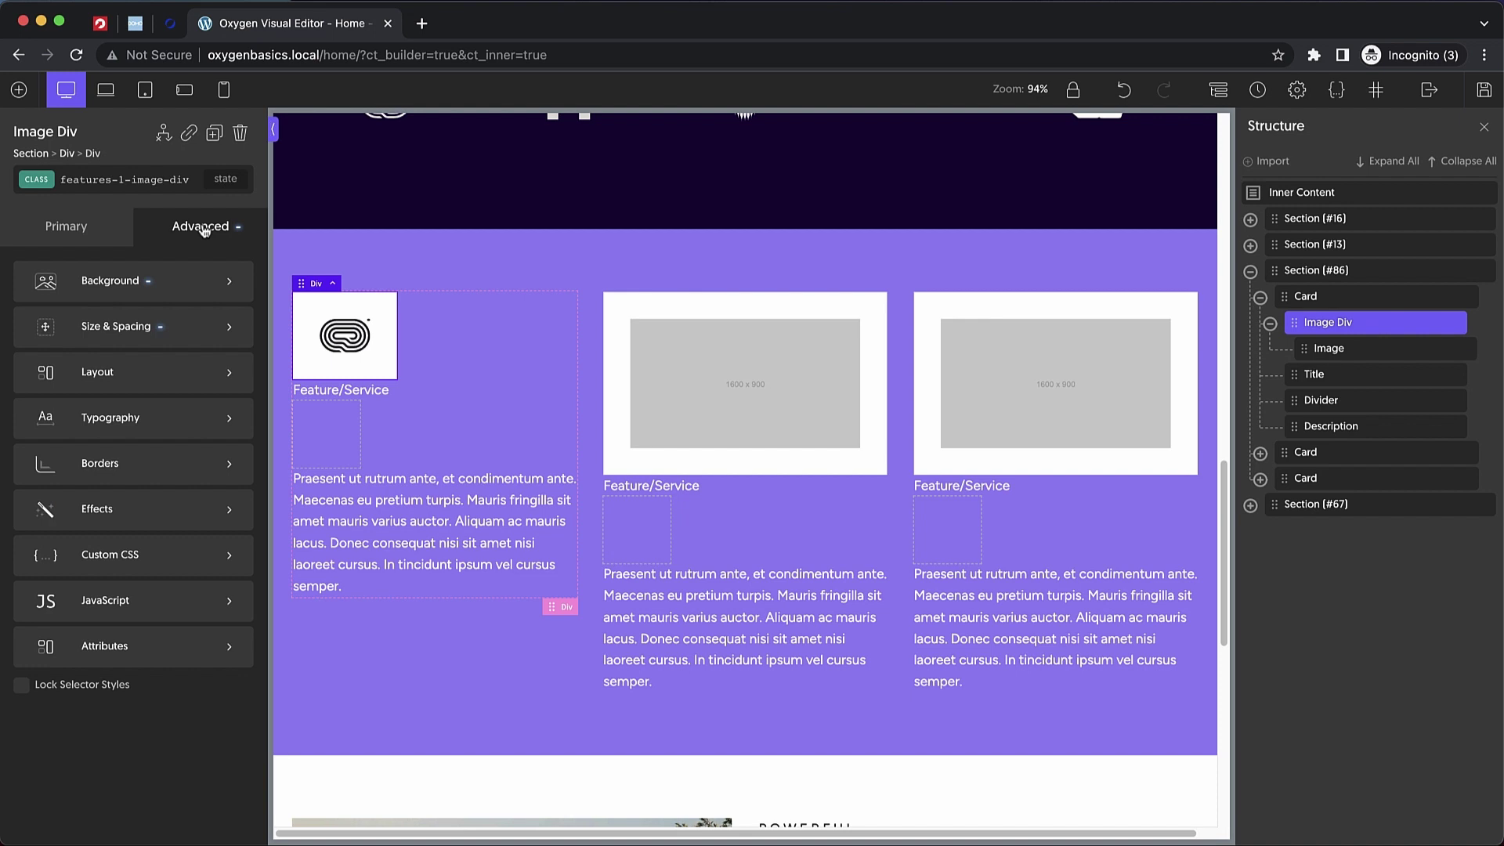
left_click(148, 326)
left_click(53, 482)
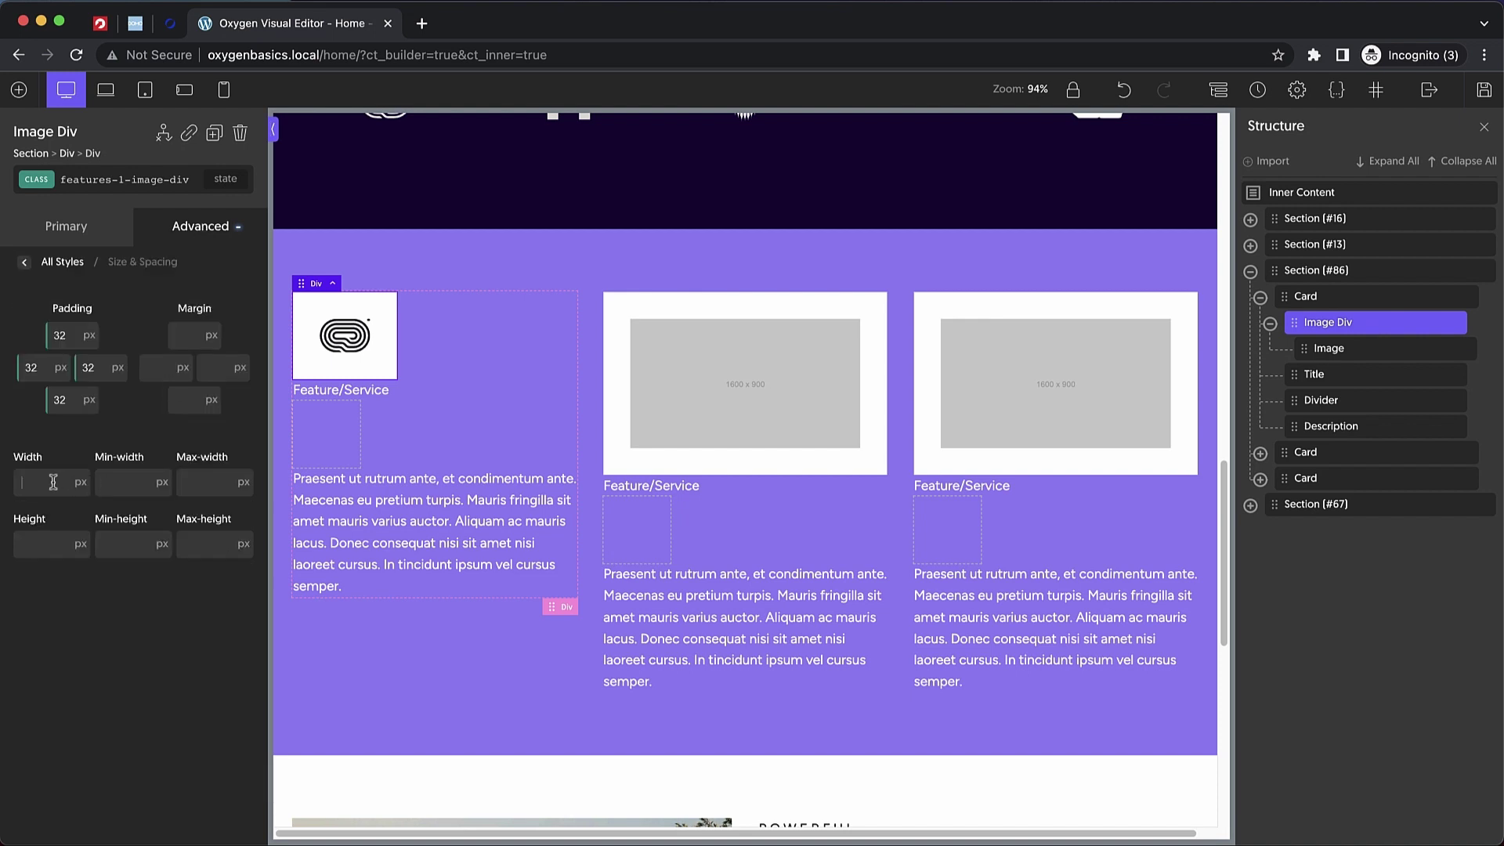
type("200")
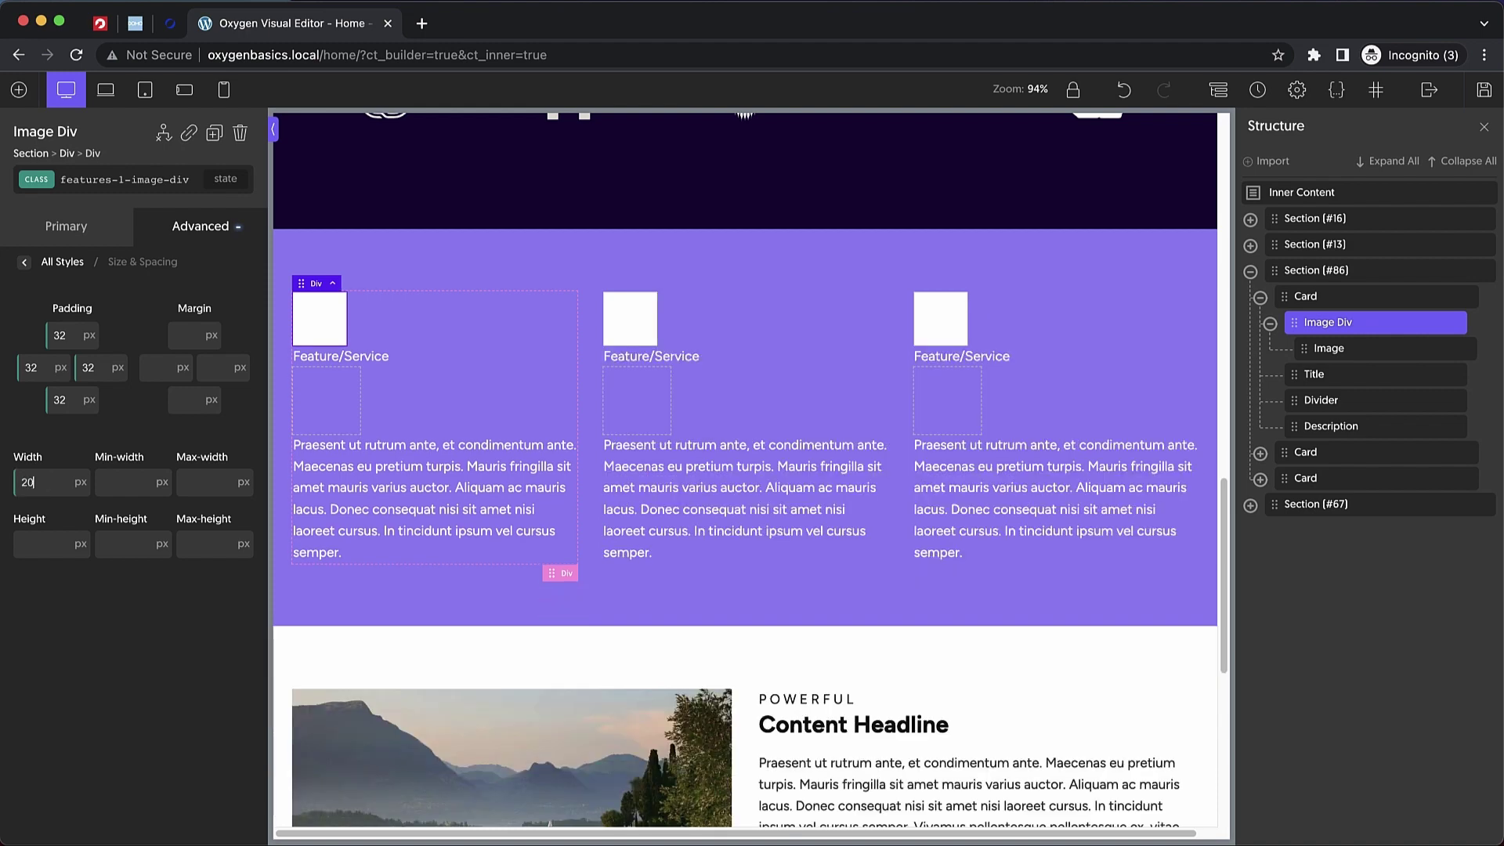
left_click(47, 544)
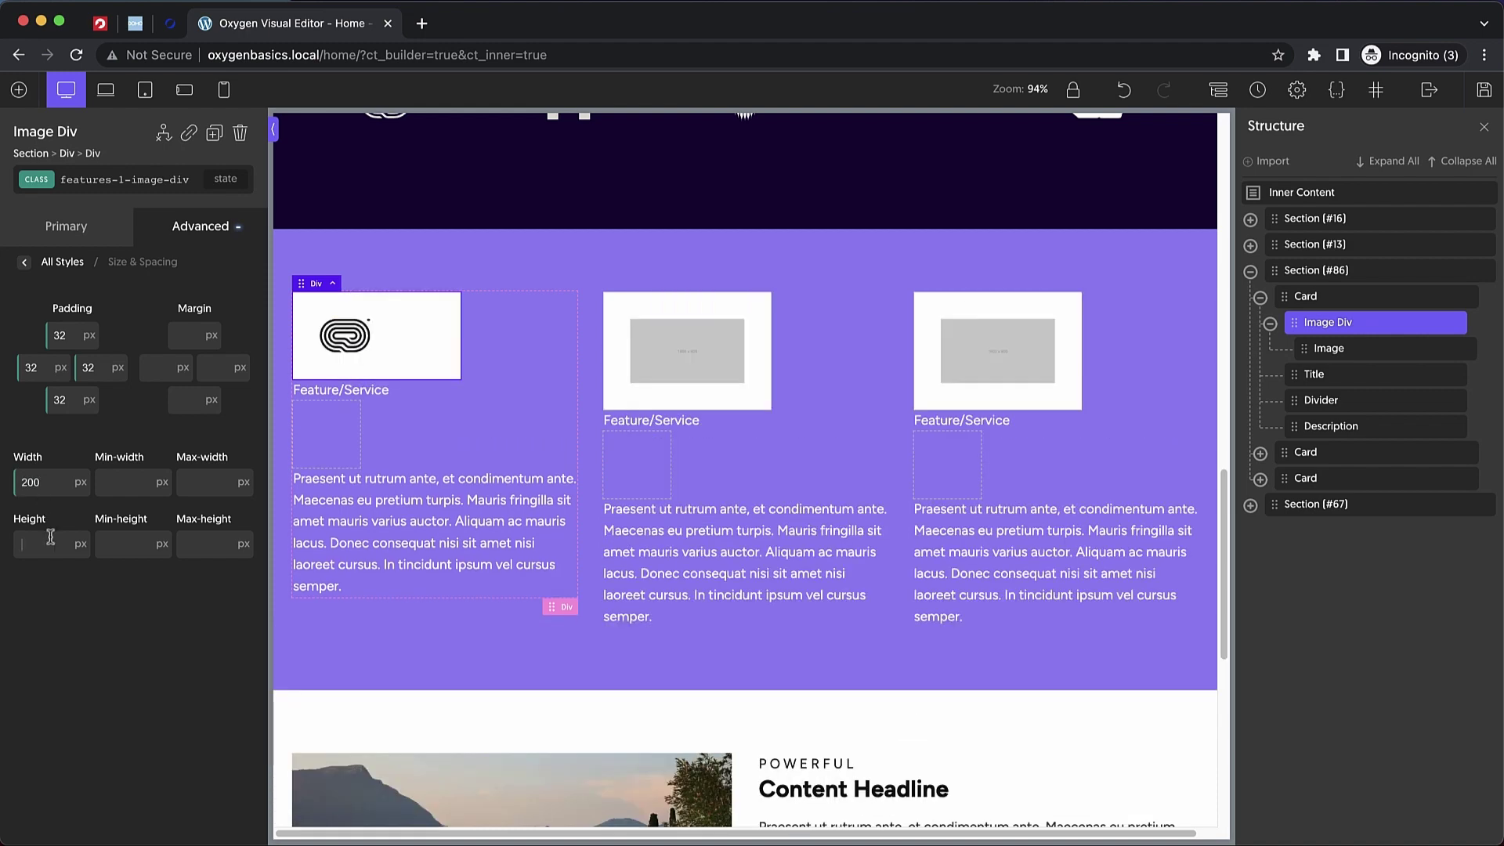
type("200")
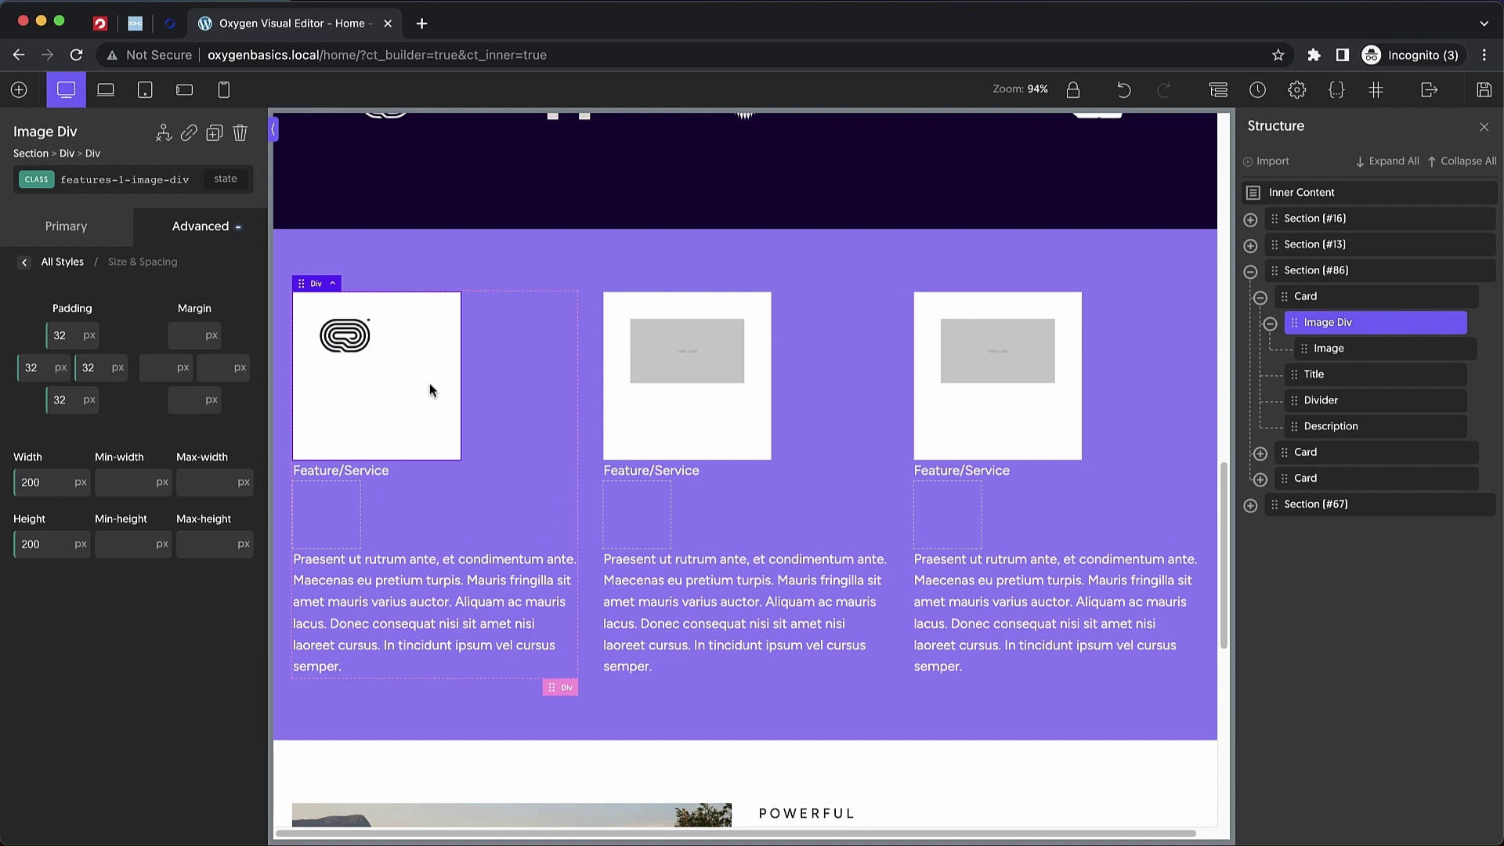
- Lay out the image div's children vertically, with center horizontal alignment and middle vertical alignment
left_click(84, 235)
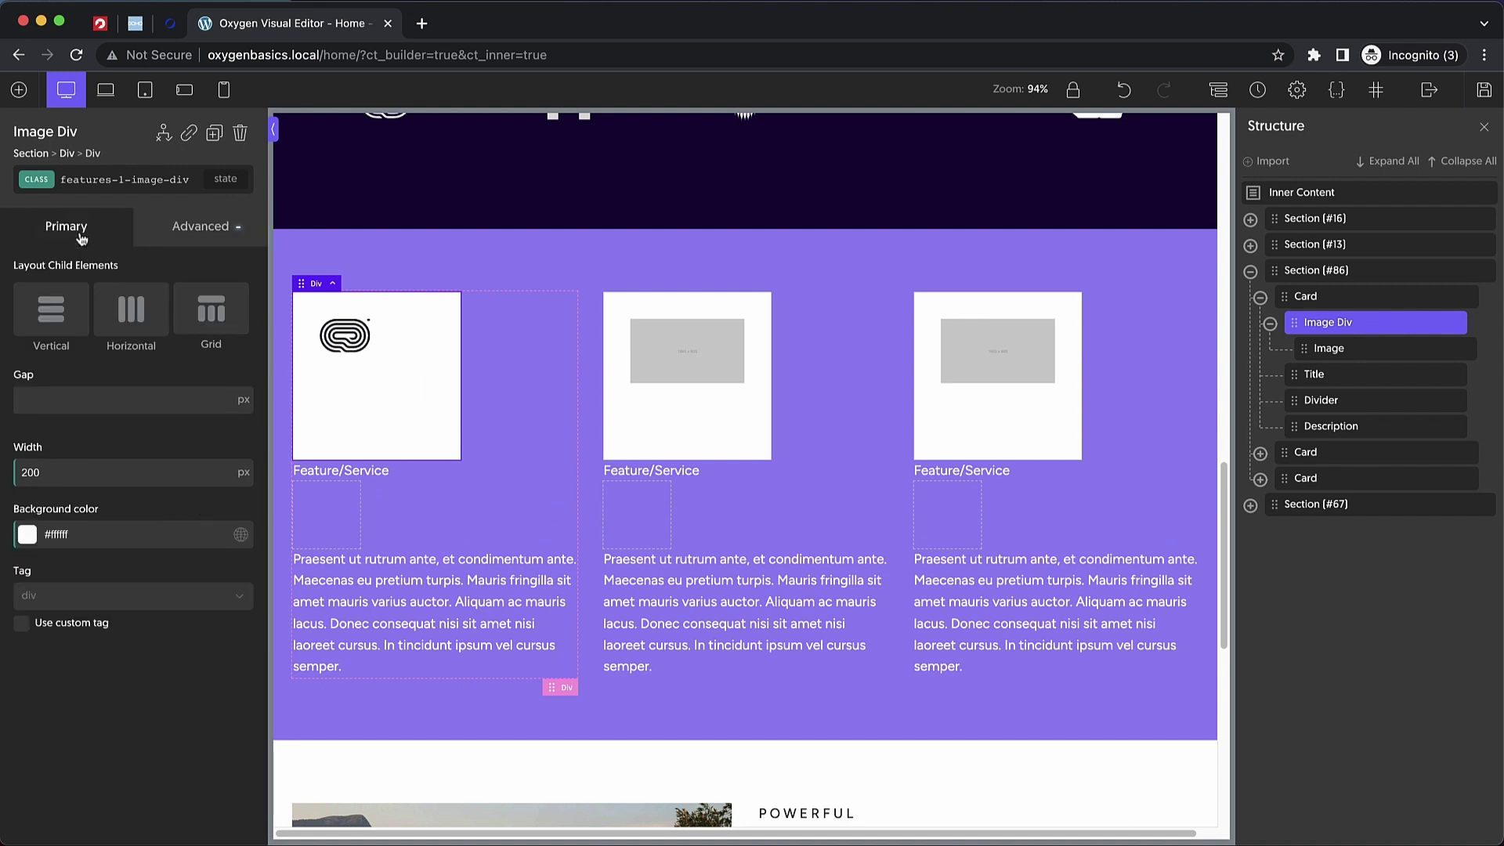
left_click(51, 321)
left_click(99, 432)
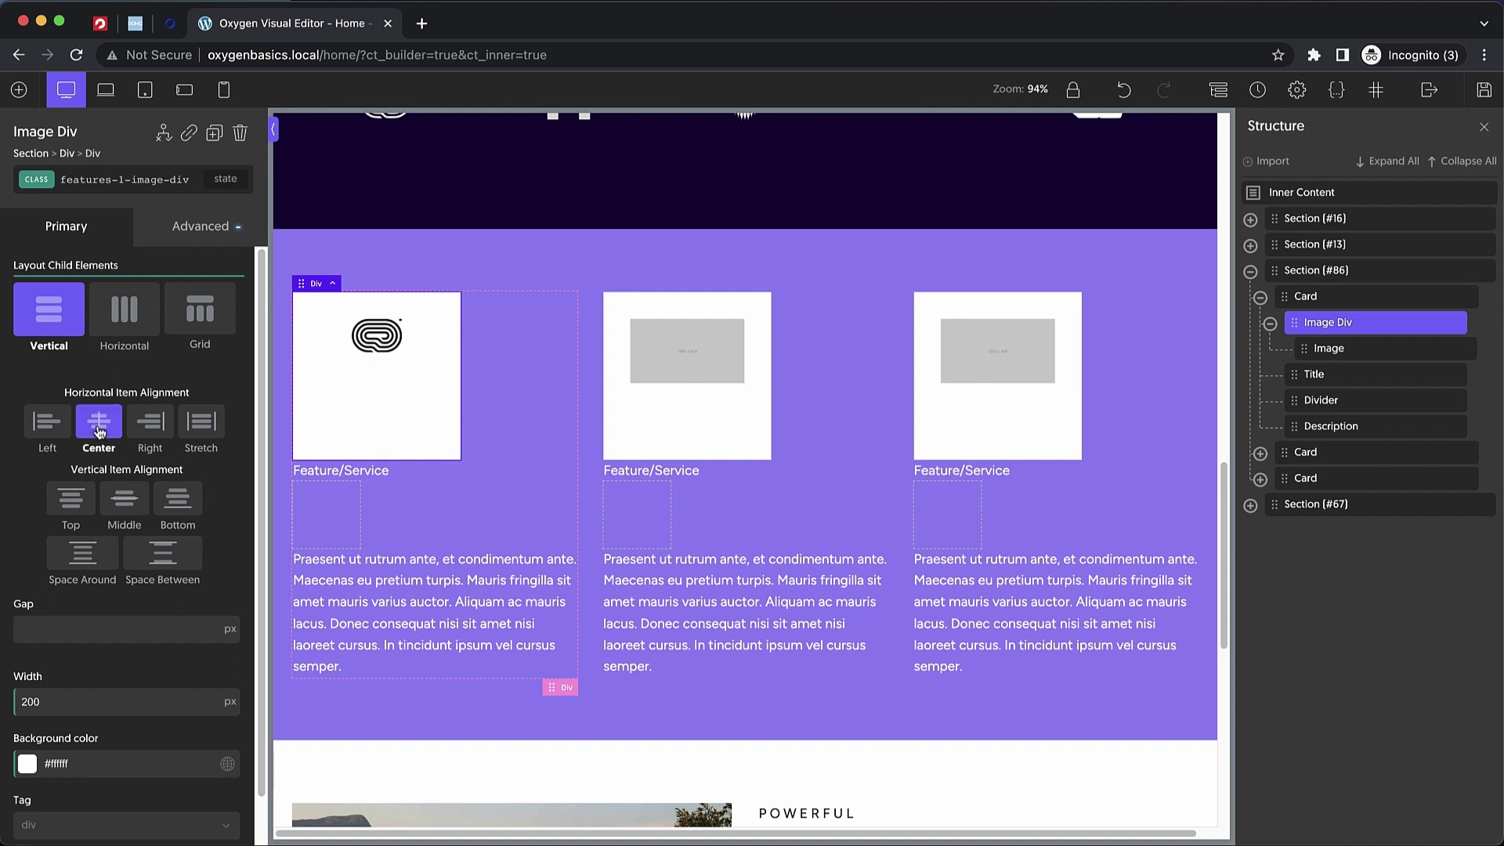
left_click(125, 501)
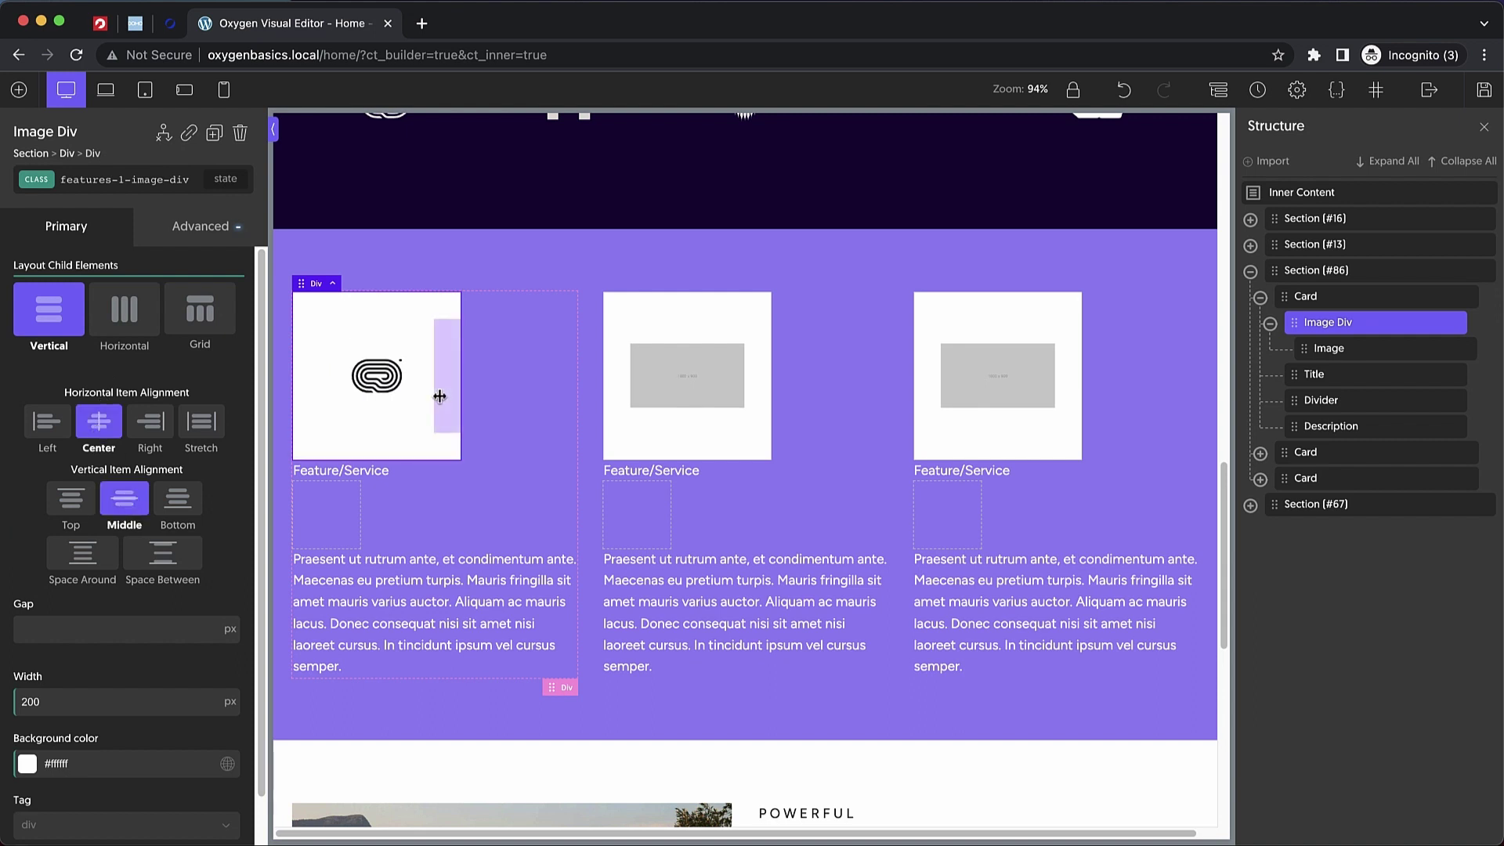
- Round the features-1-image-div class into a circle with a border radius of 100%
left_click(205, 232)
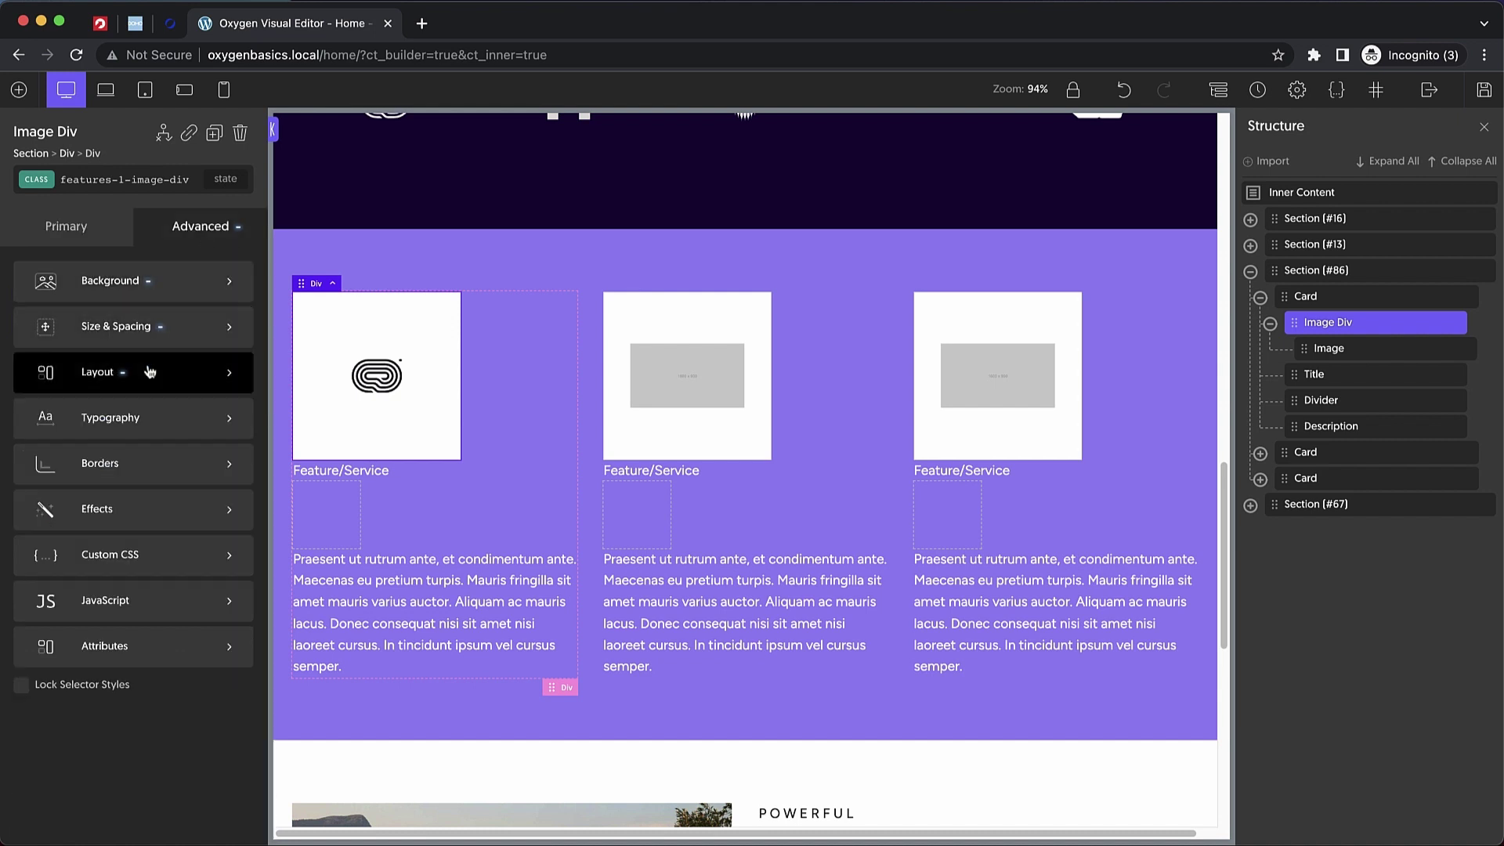
left_click(141, 465)
left_click(64, 563)
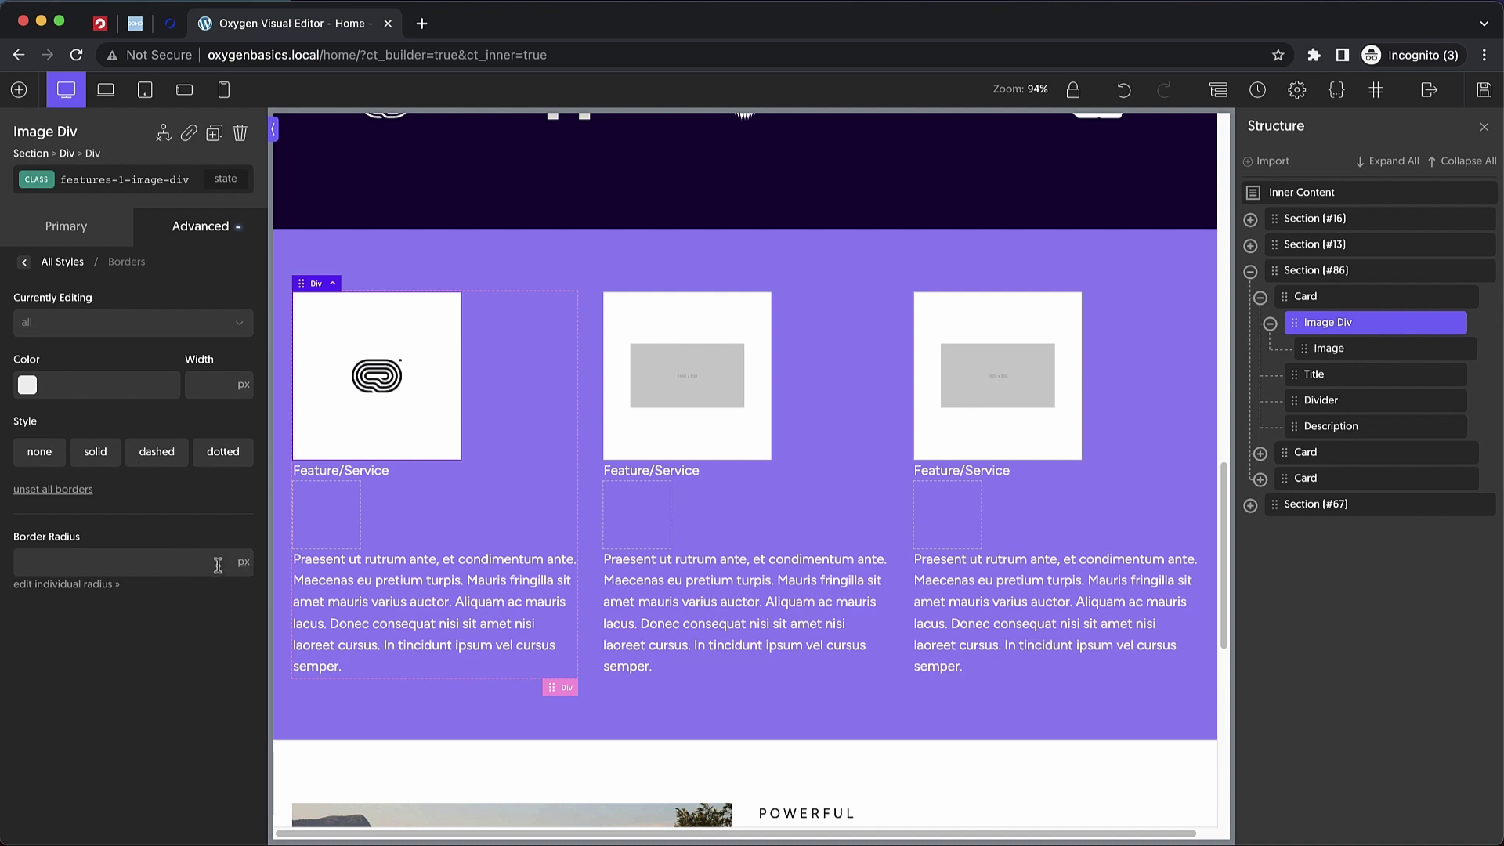
type("100%")
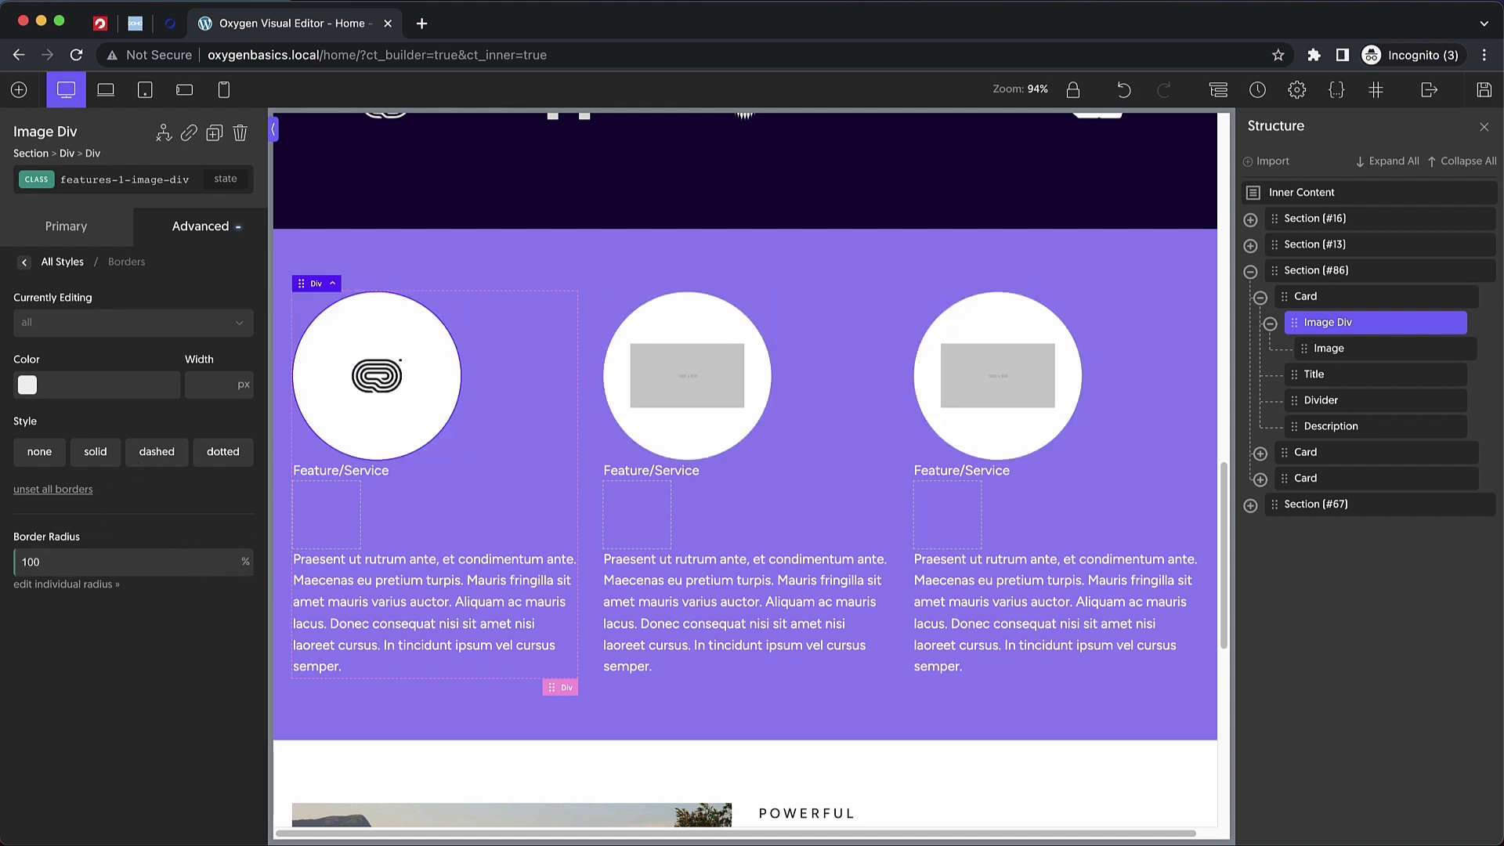
- Replace the second card's placeholder image with the logoipsum-283 logo from the media library
left_click(713, 388)
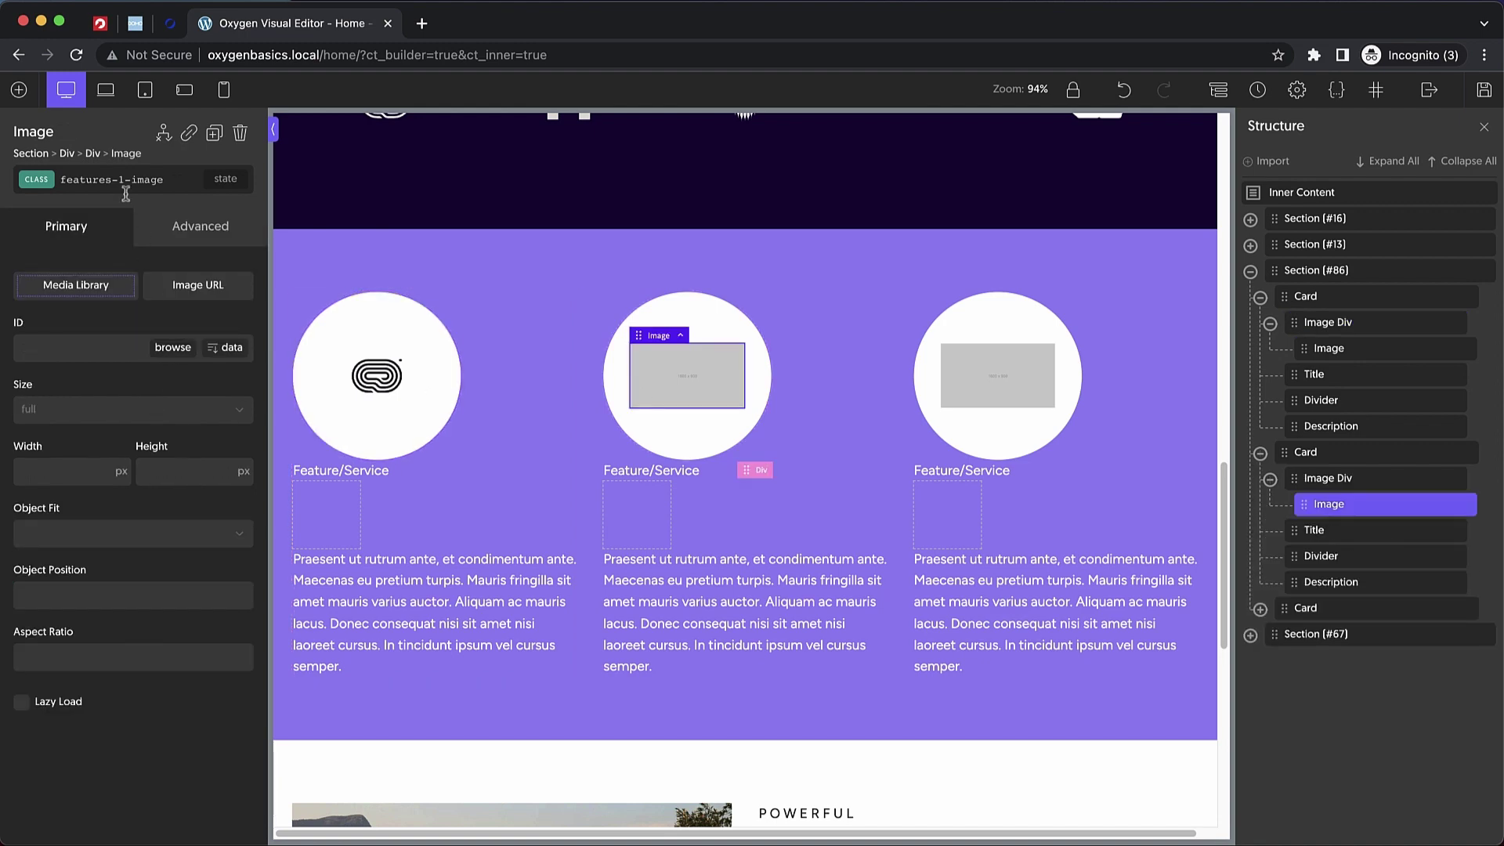
left_click(173, 348)
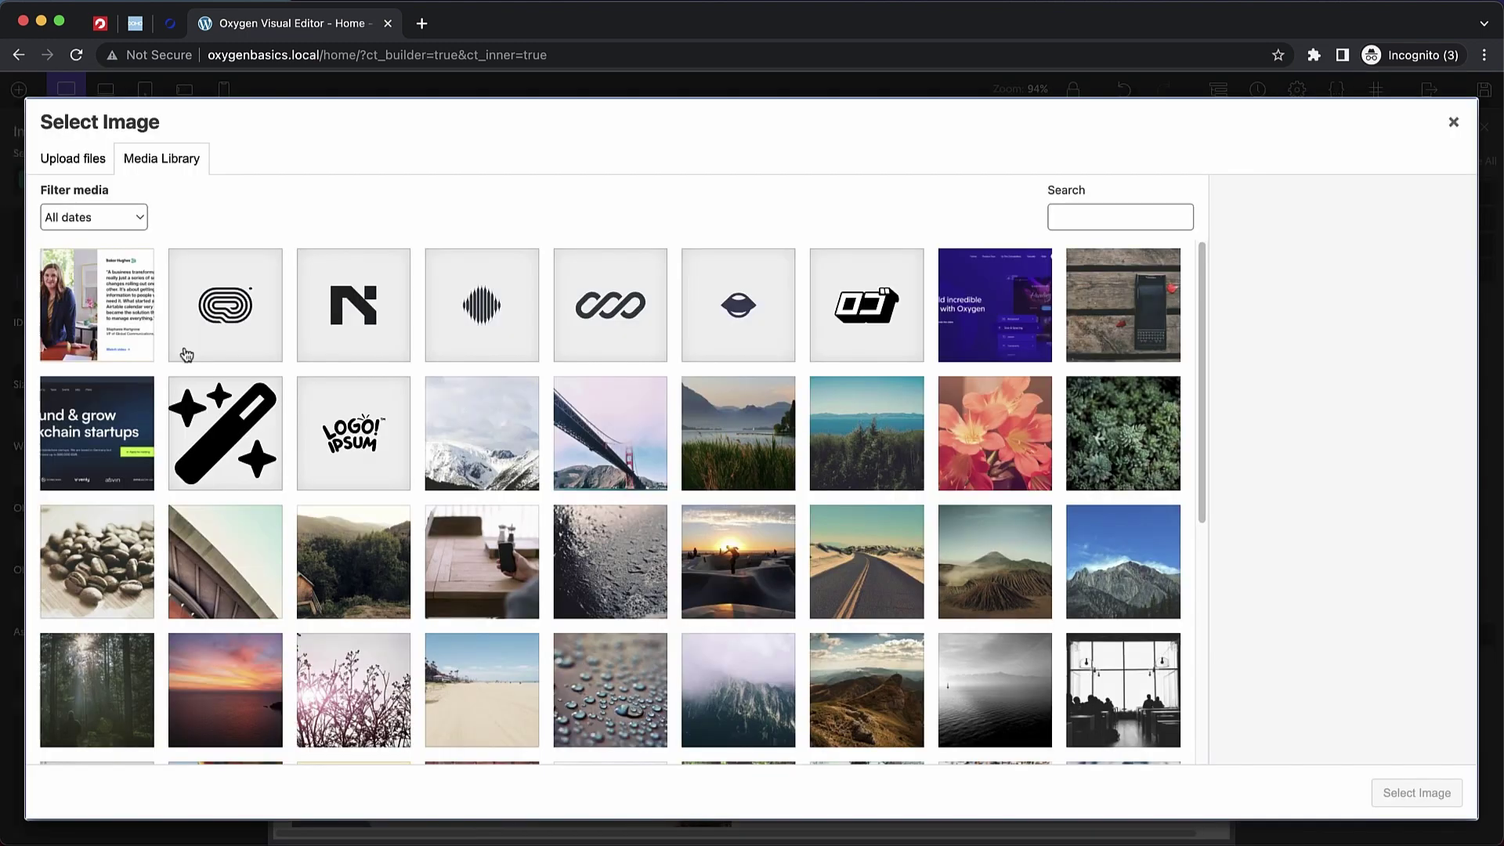
left_click(251, 328)
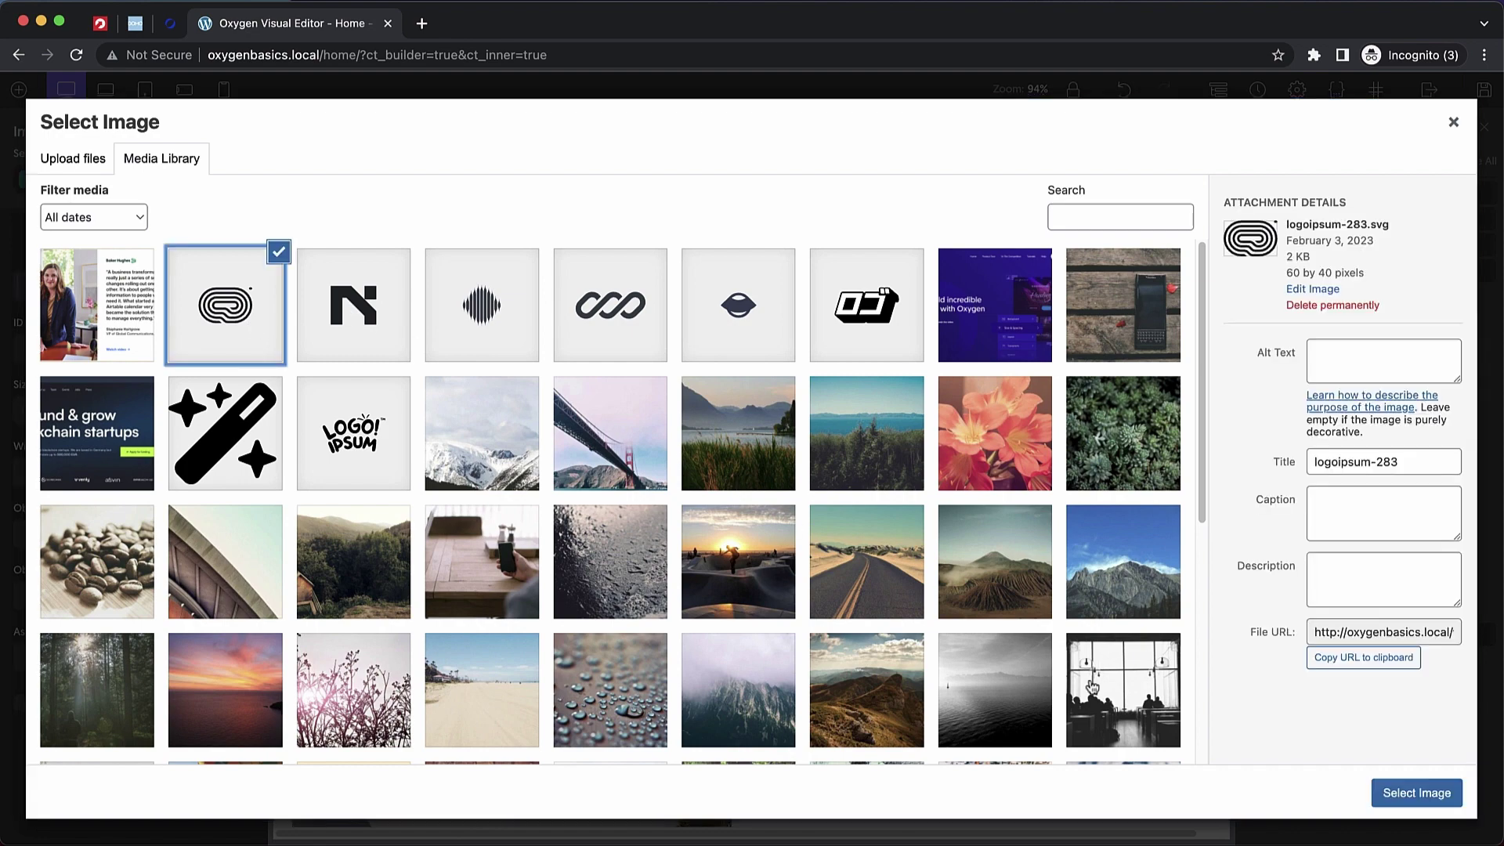
left_click(1438, 799)
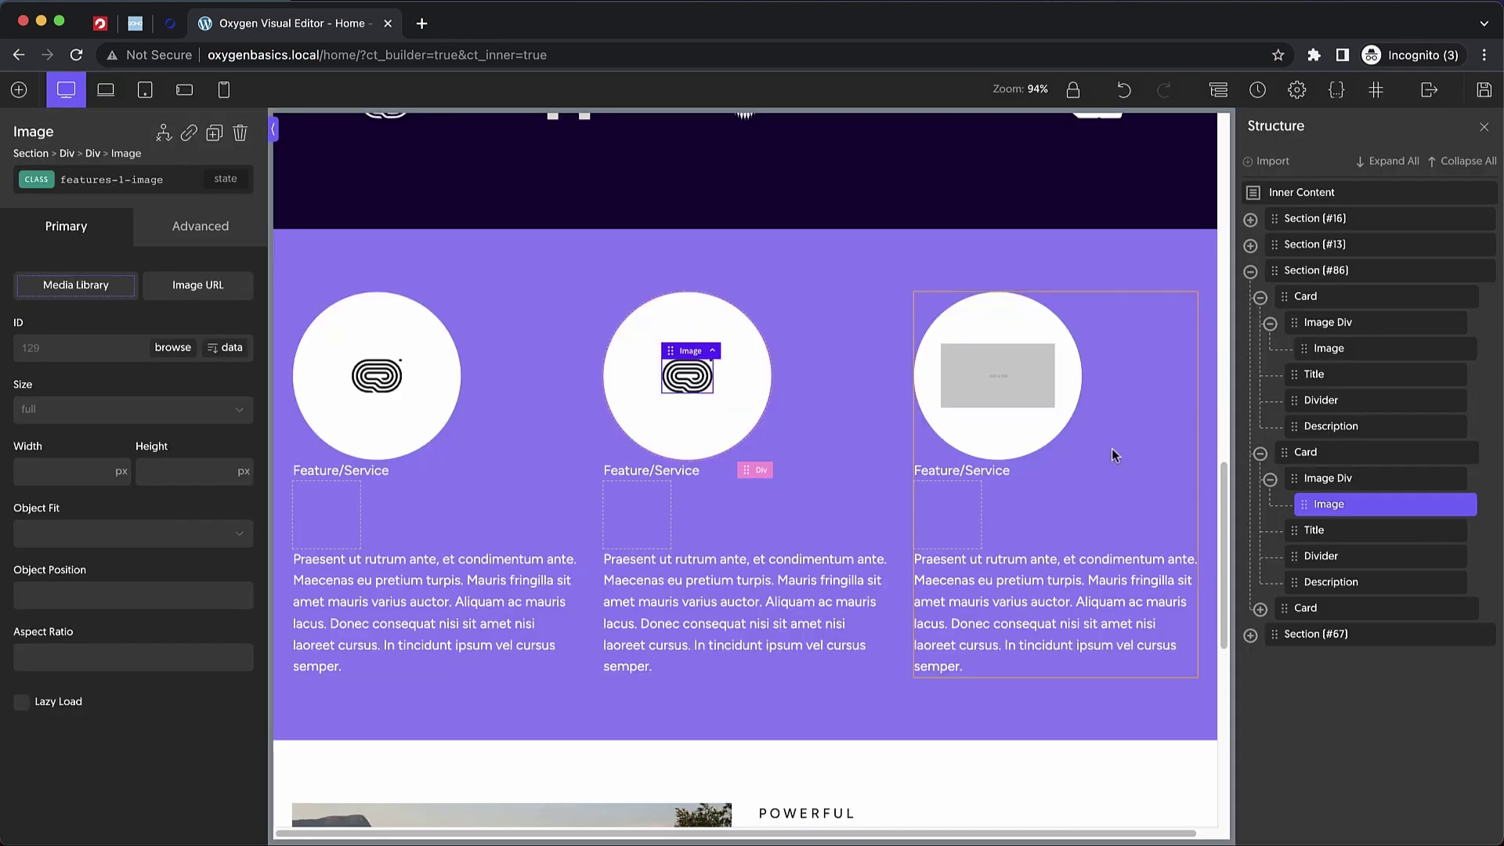
- Replace the third card's placeholder image with the same logoipsum-283 logo from the media library
left_click(1019, 384)
left_click(164, 350)
left_click(225, 338)
left_click(1416, 793)
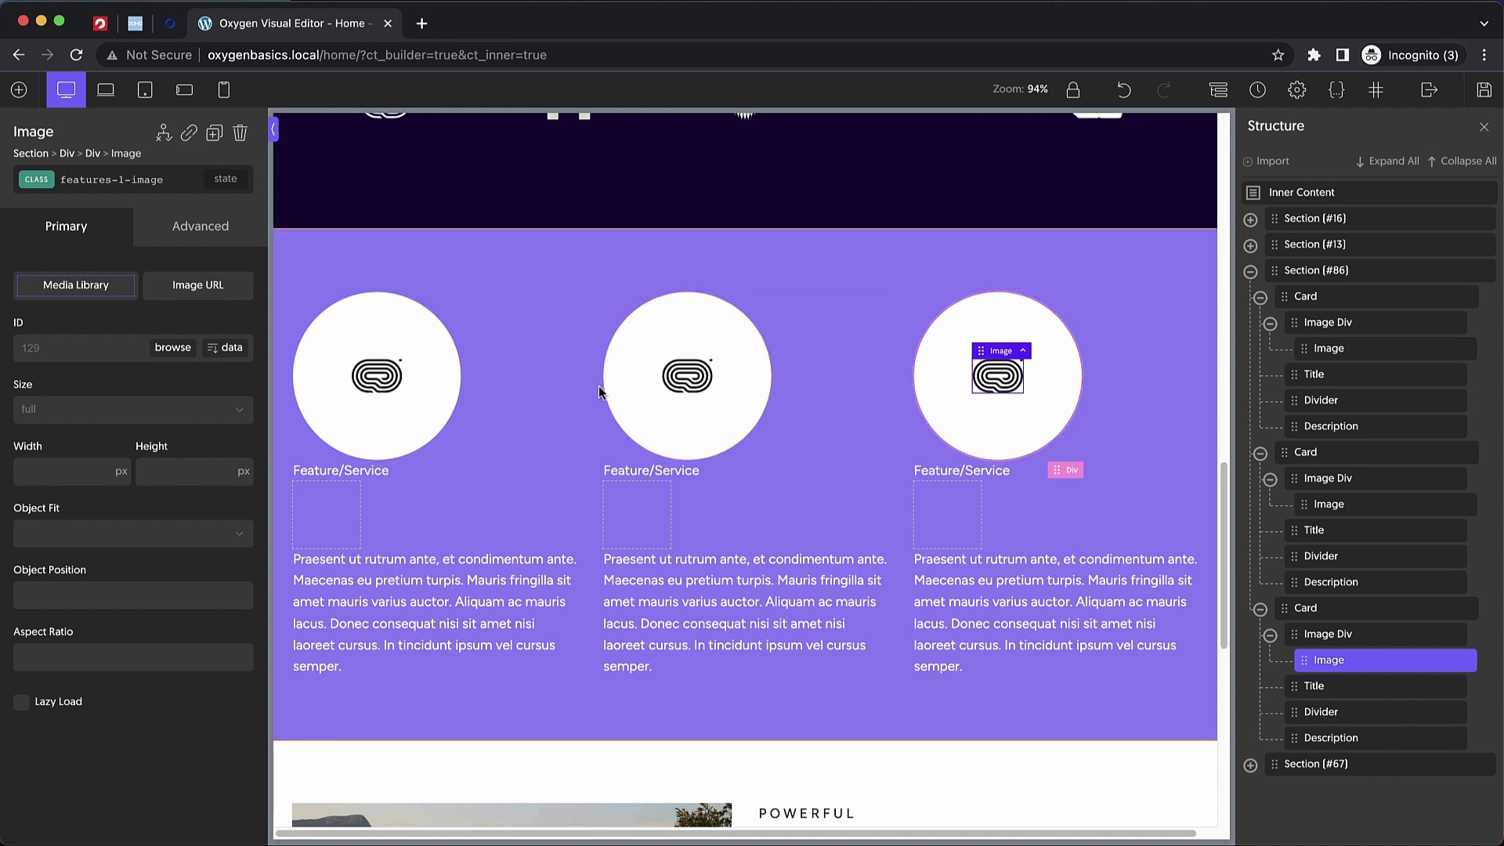
- Give the features-1-image-div class a transition with a duration of 0.3 sec and ease-in-out timing
left_click(416, 400)
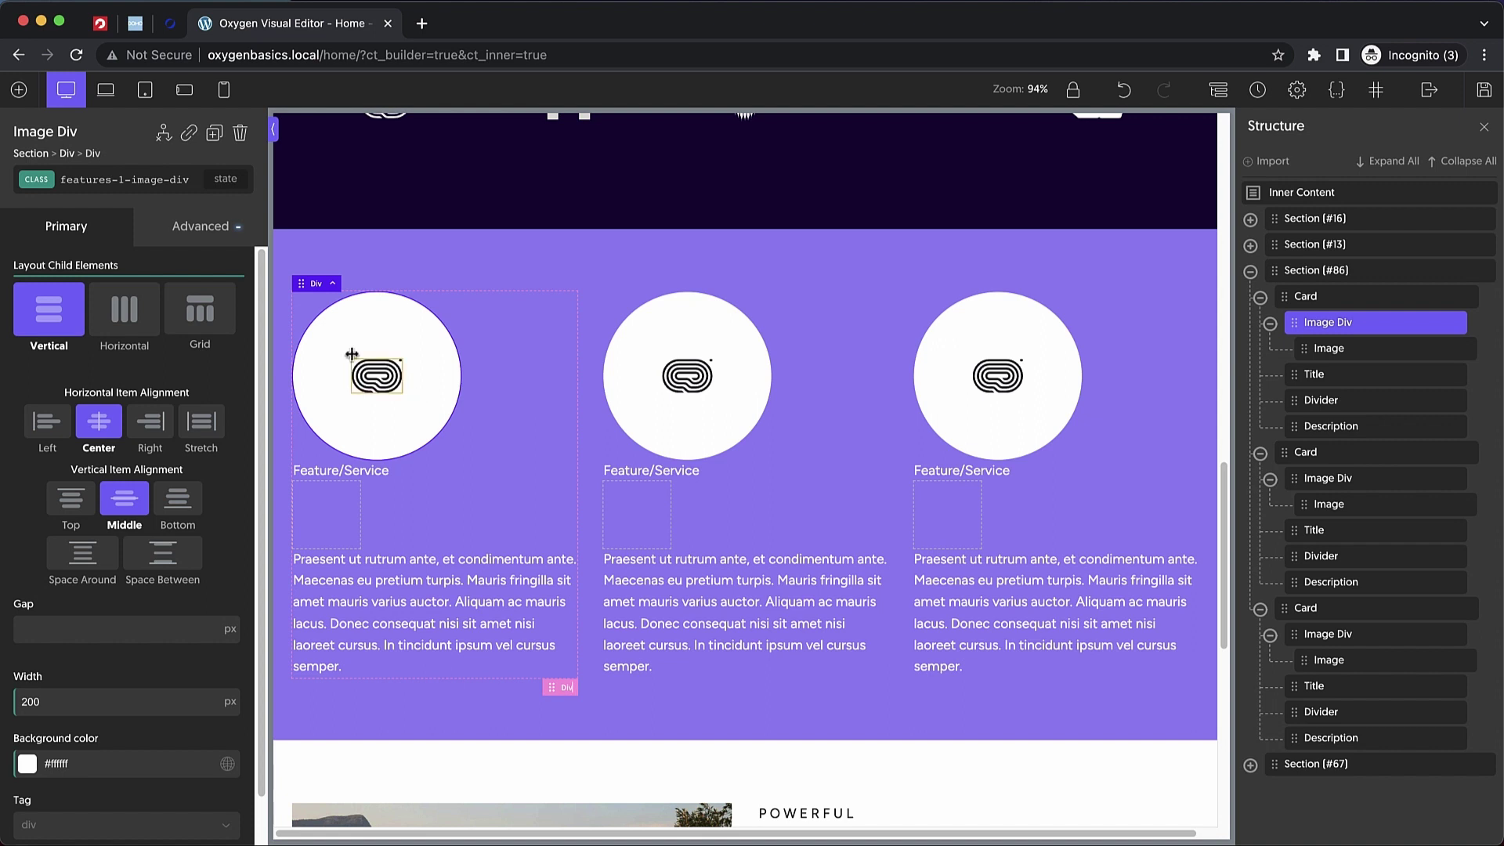
left_click(201, 227)
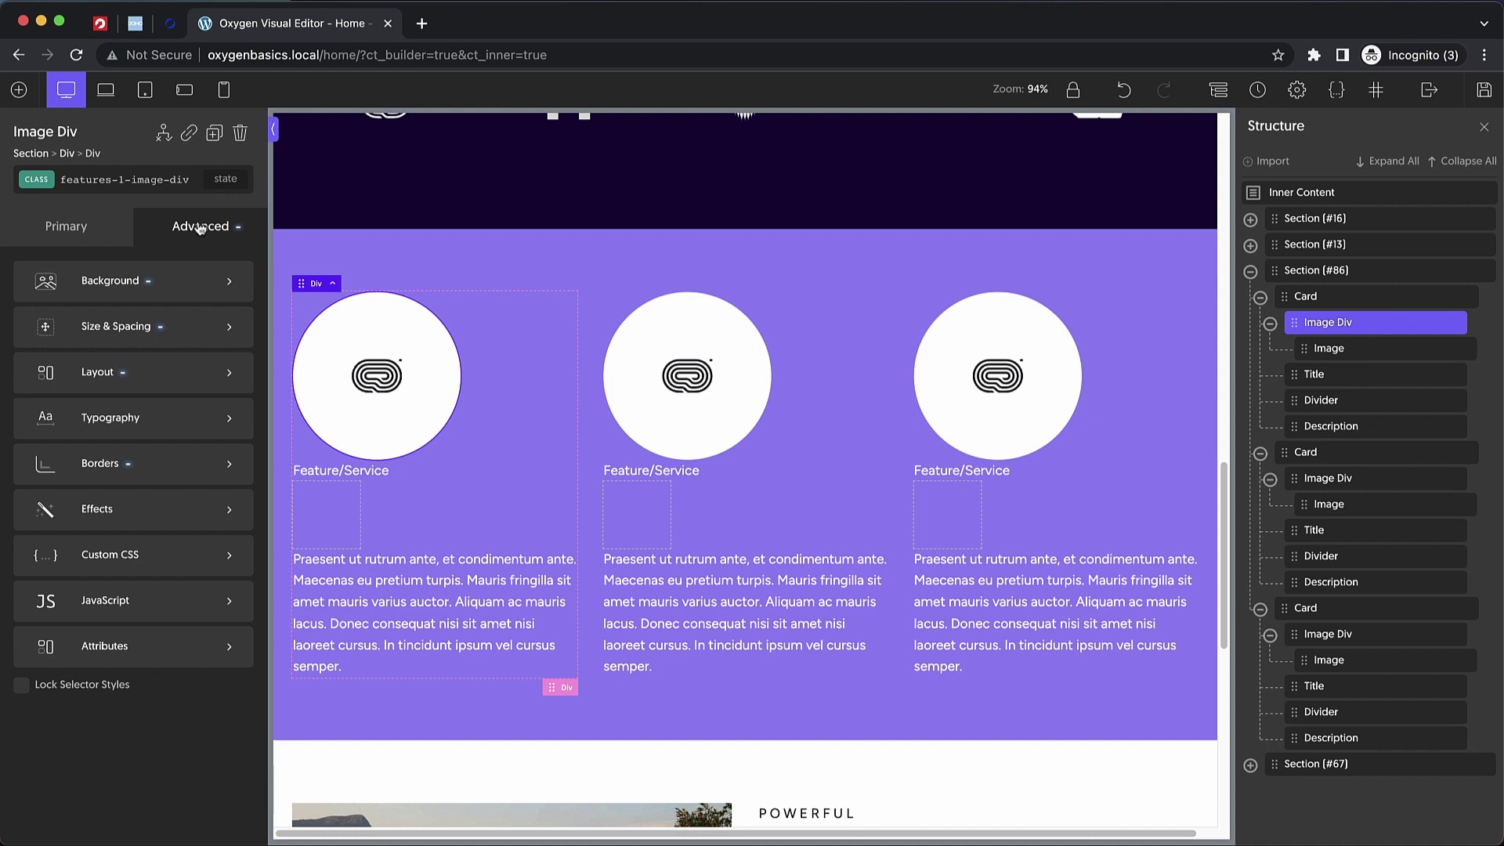
left_click(146, 510)
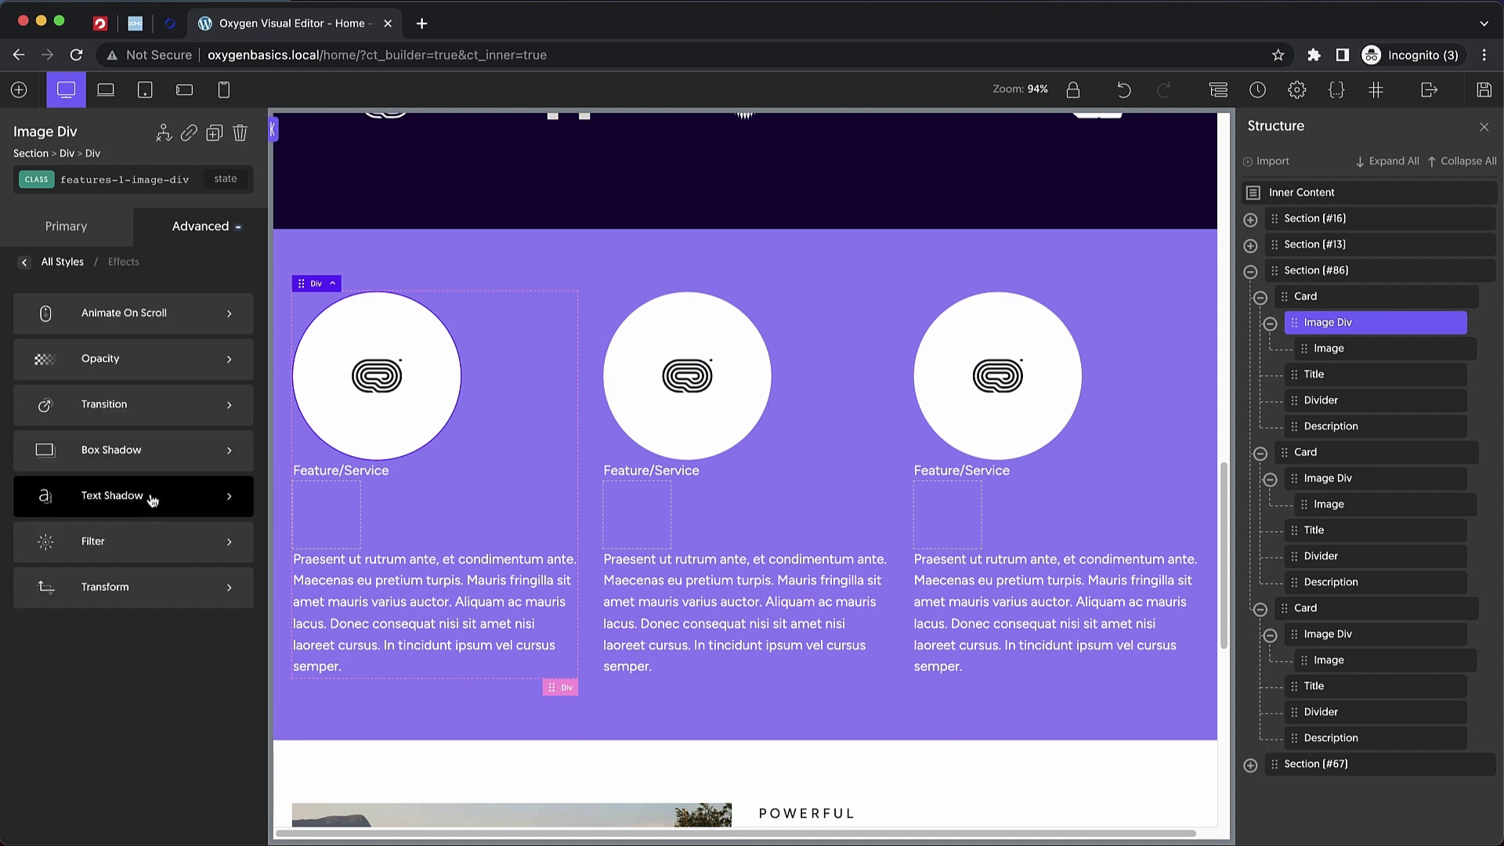
left_click(155, 409)
left_click(48, 325)
type("0.3")
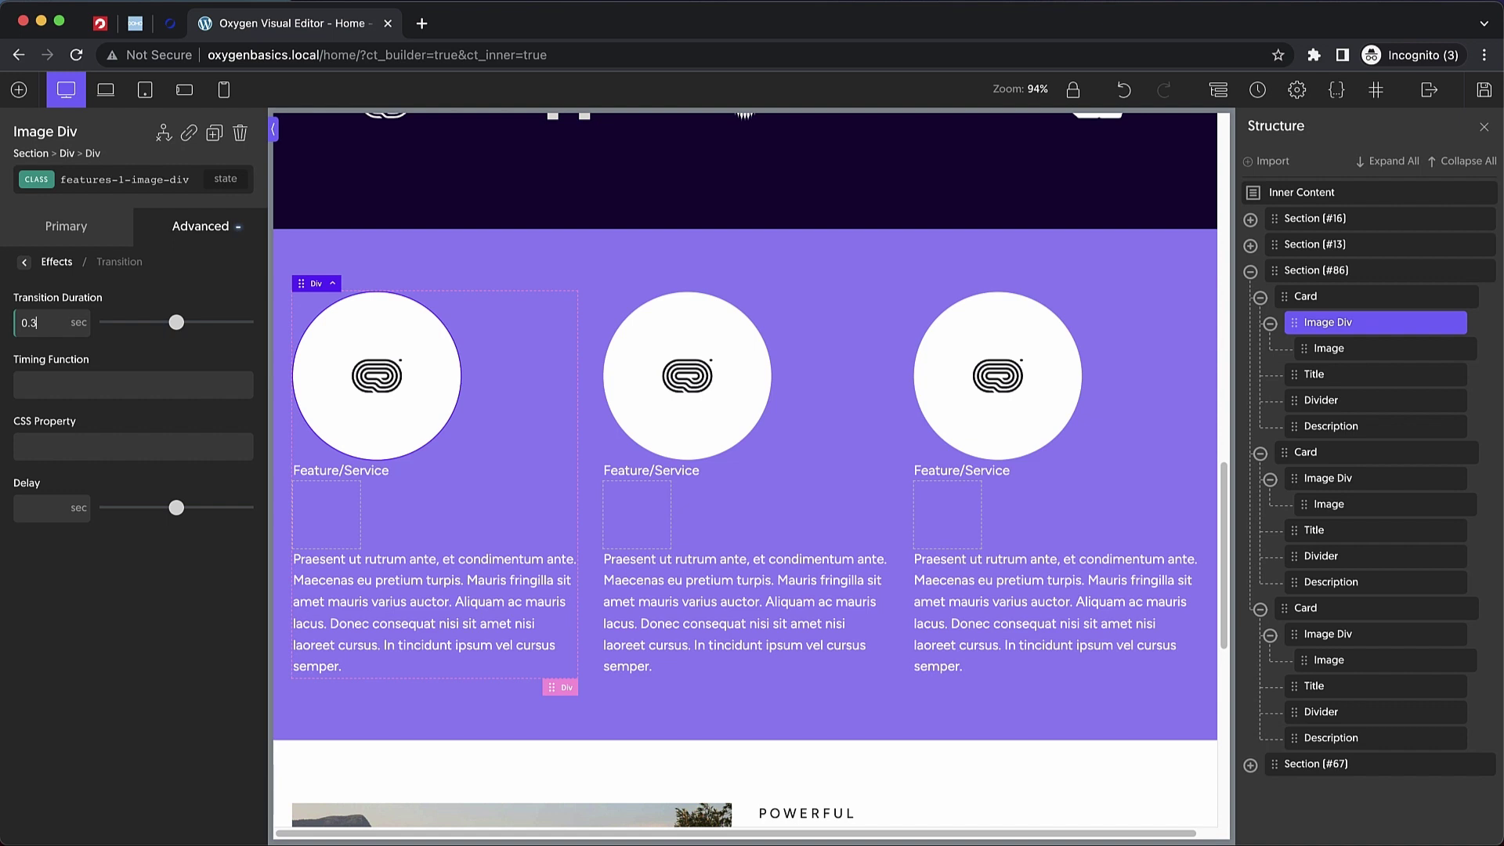
left_click(65, 380)
type("ease-in-out")
left_click(25, 263)
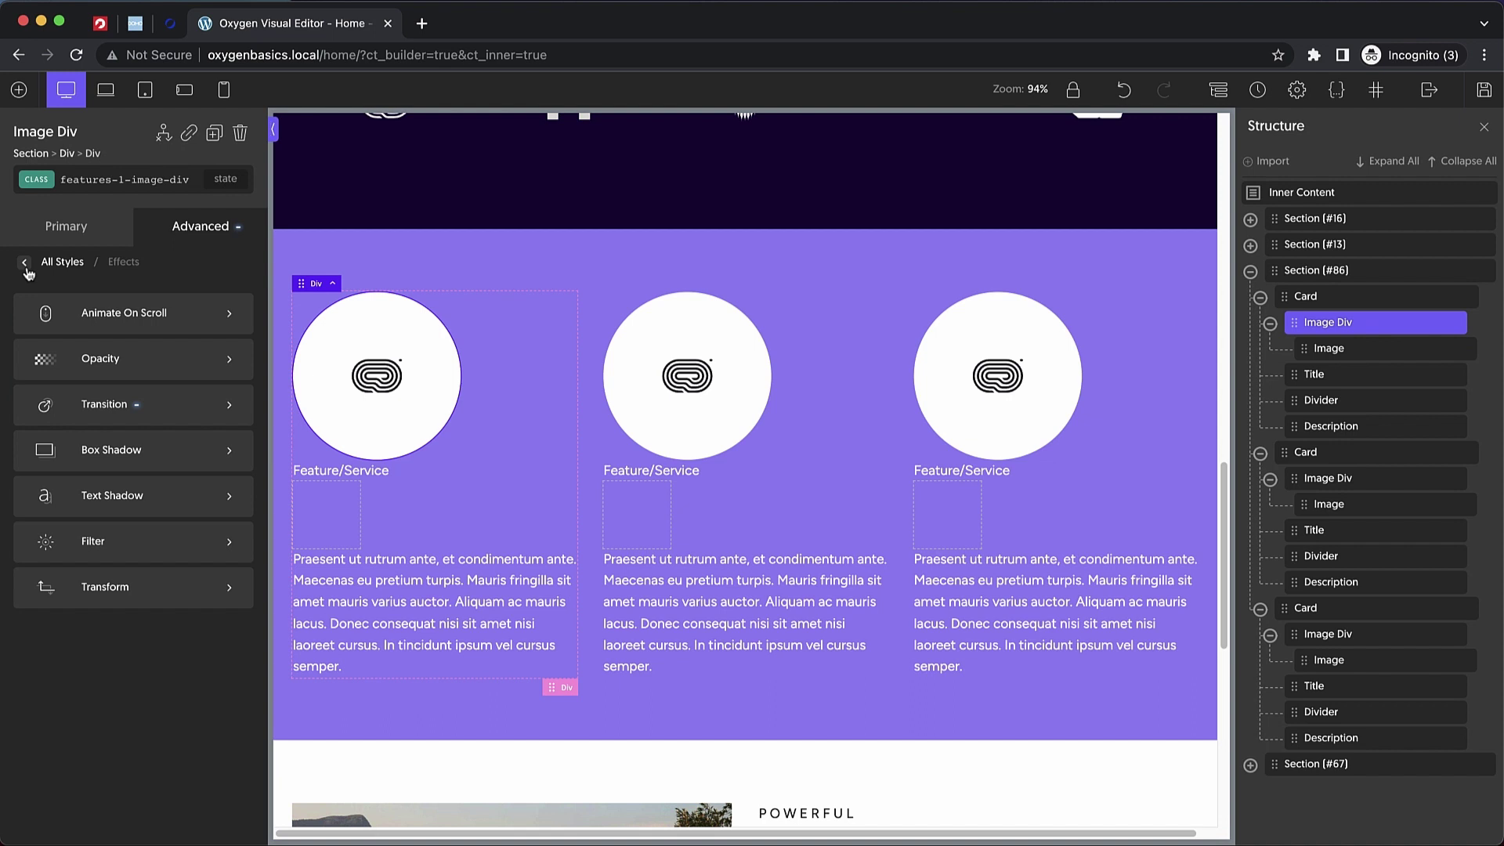
- Set the box shadow color of the features-1-image-div class to dark purple #54328c
left_click(170, 459)
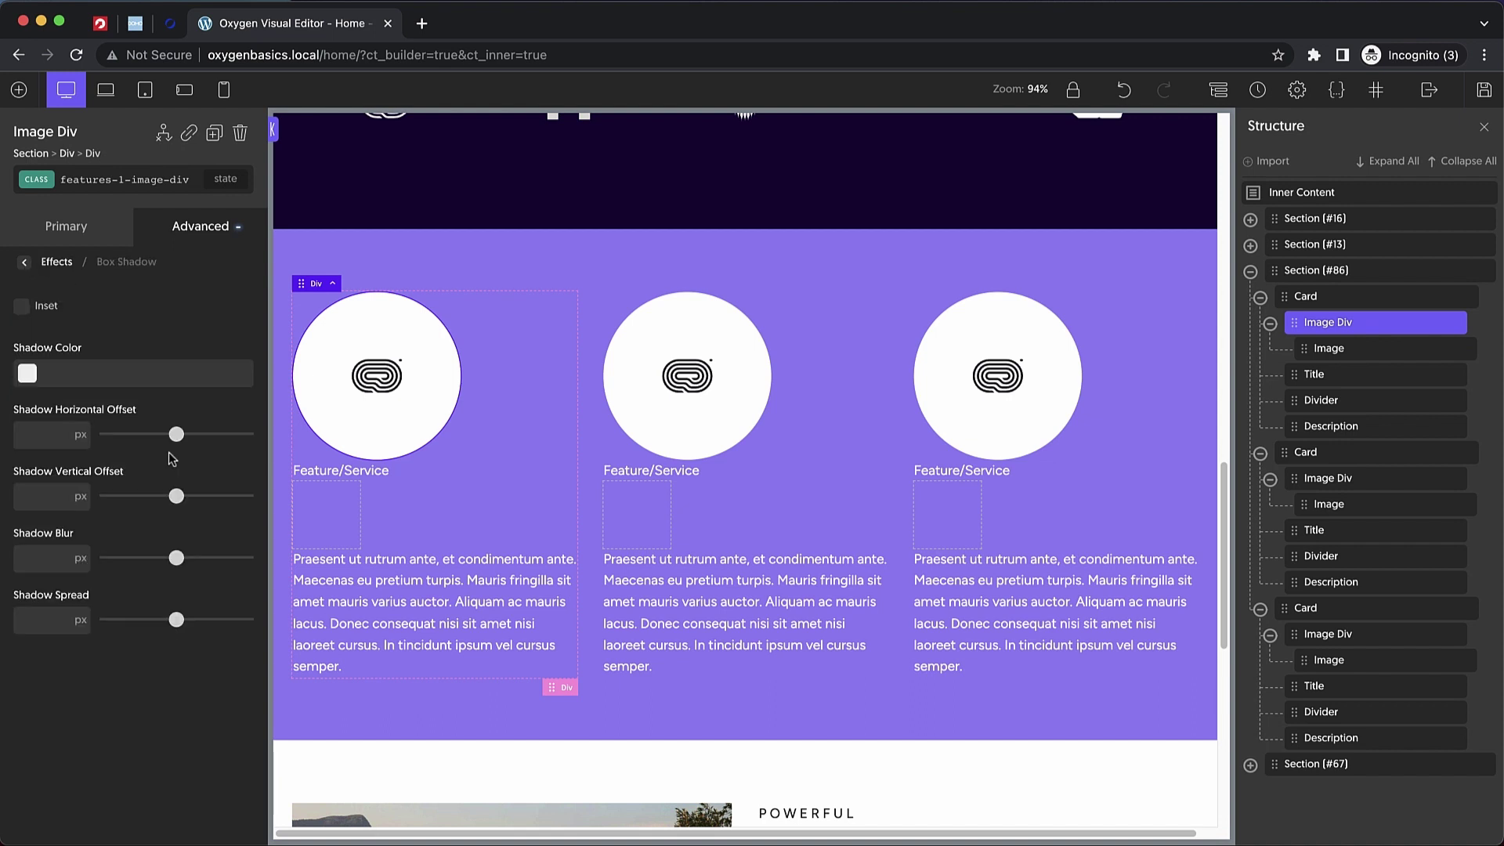
left_click(27, 374)
left_click(105, 454)
left_click_drag(173, 474, 176, 501)
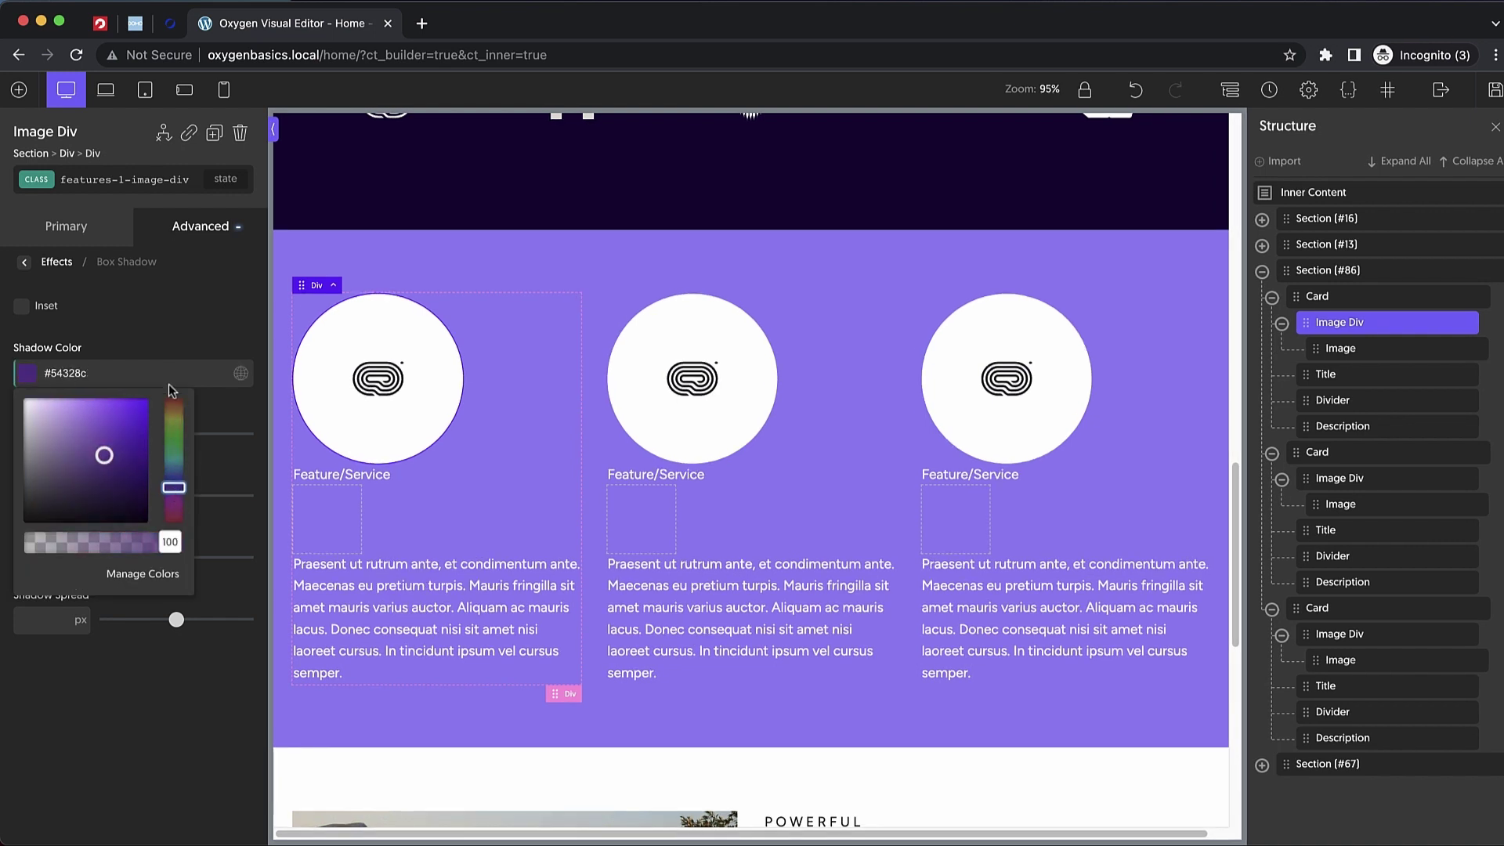
left_click(163, 343)
- Set the image div shadow's horizontal offset, vertical offset, blur and spread all to 0 px
left_click(29, 438)
type("0")
left_click(37, 491)
type("0")
left_click(37, 553)
type("0")
key("Tab")
type("0")
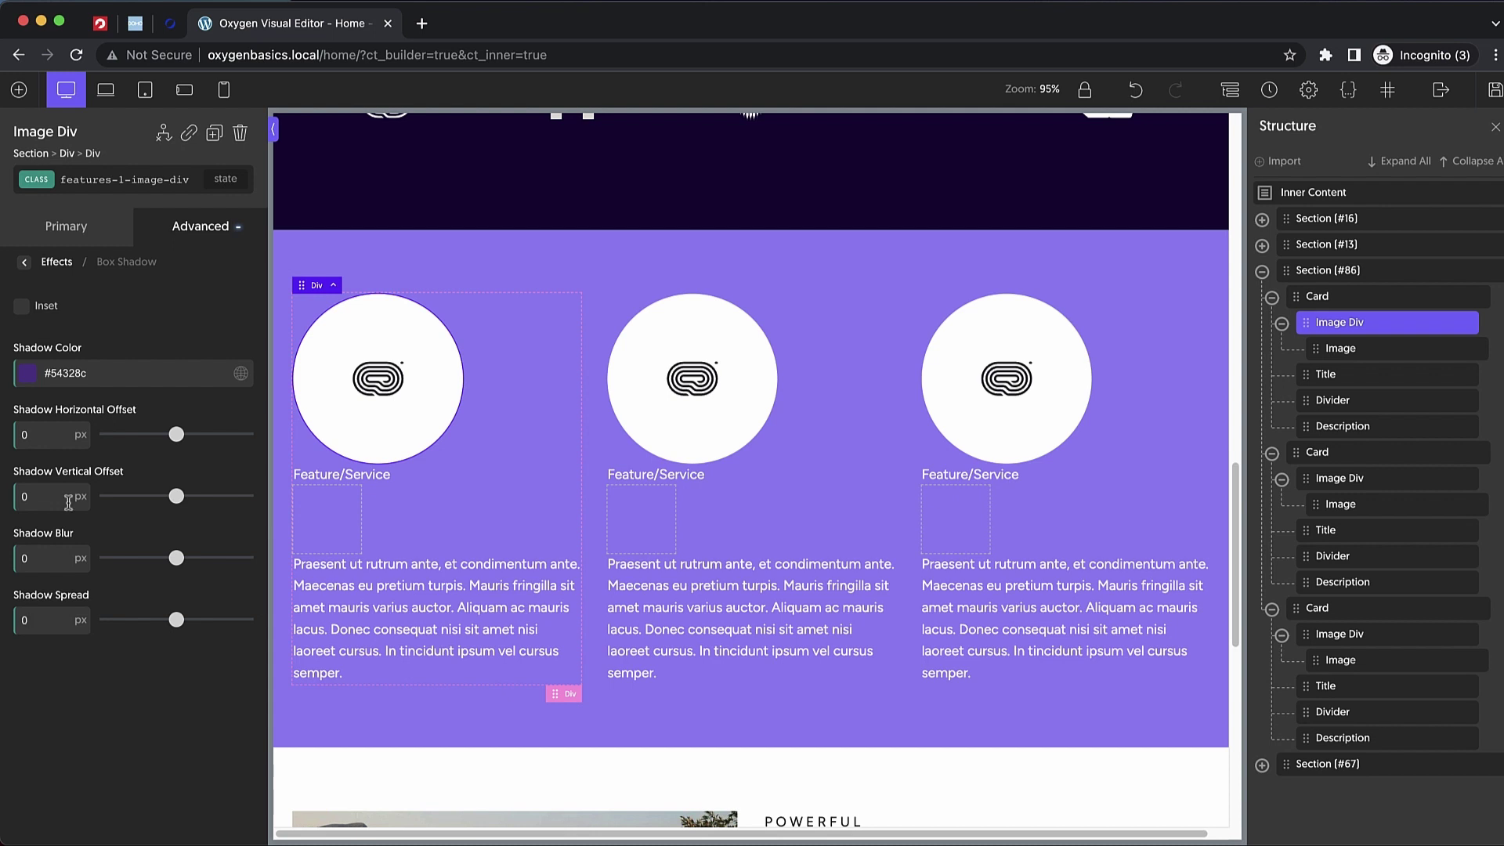
- Copy the shadow color #54328c from the original state of features-1-image-div to its hover state
left_click(228, 180)
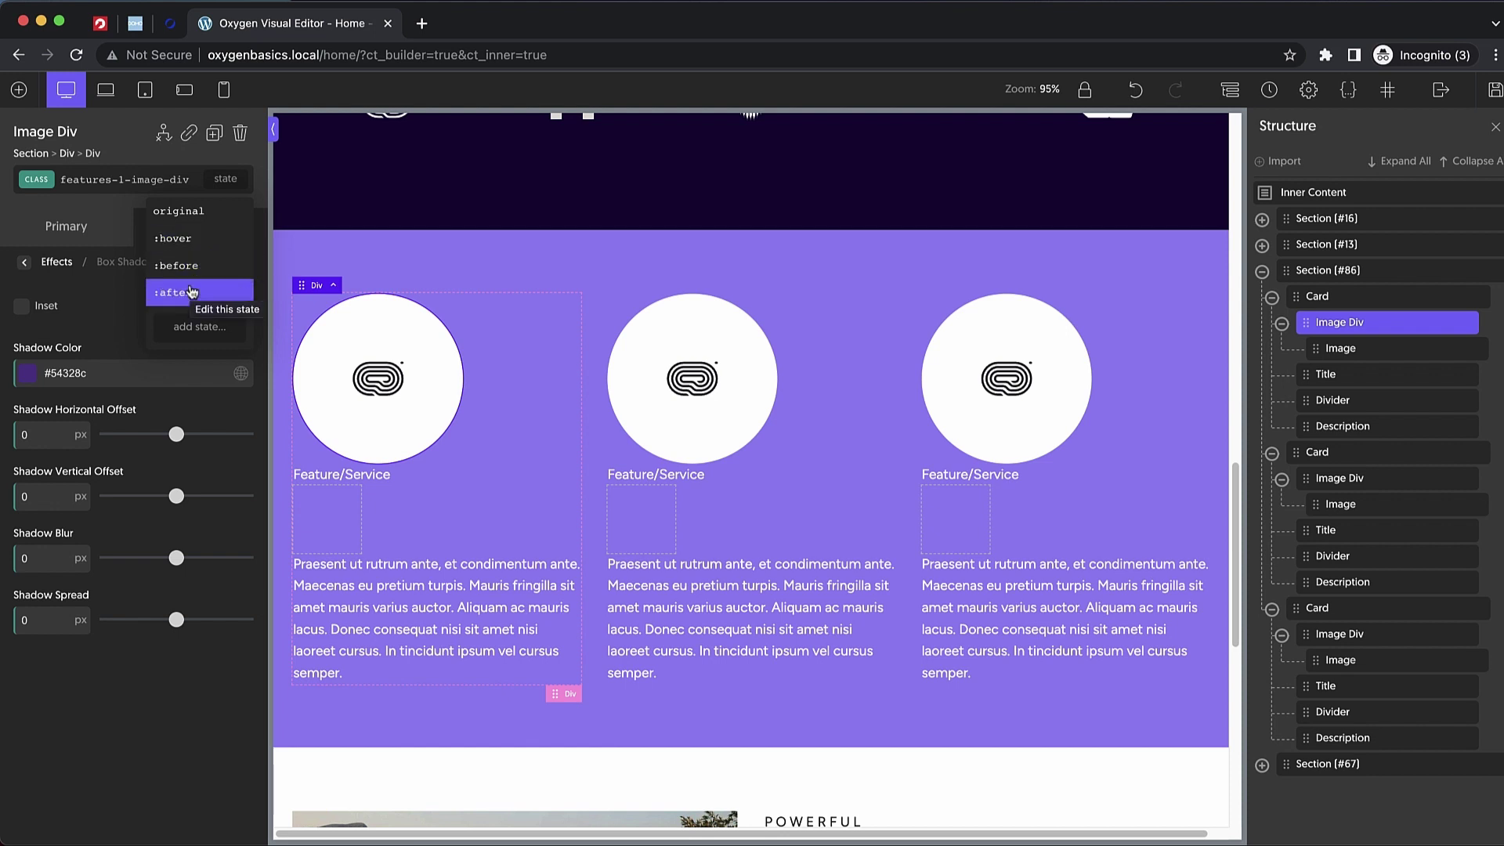
left_click(190, 242)
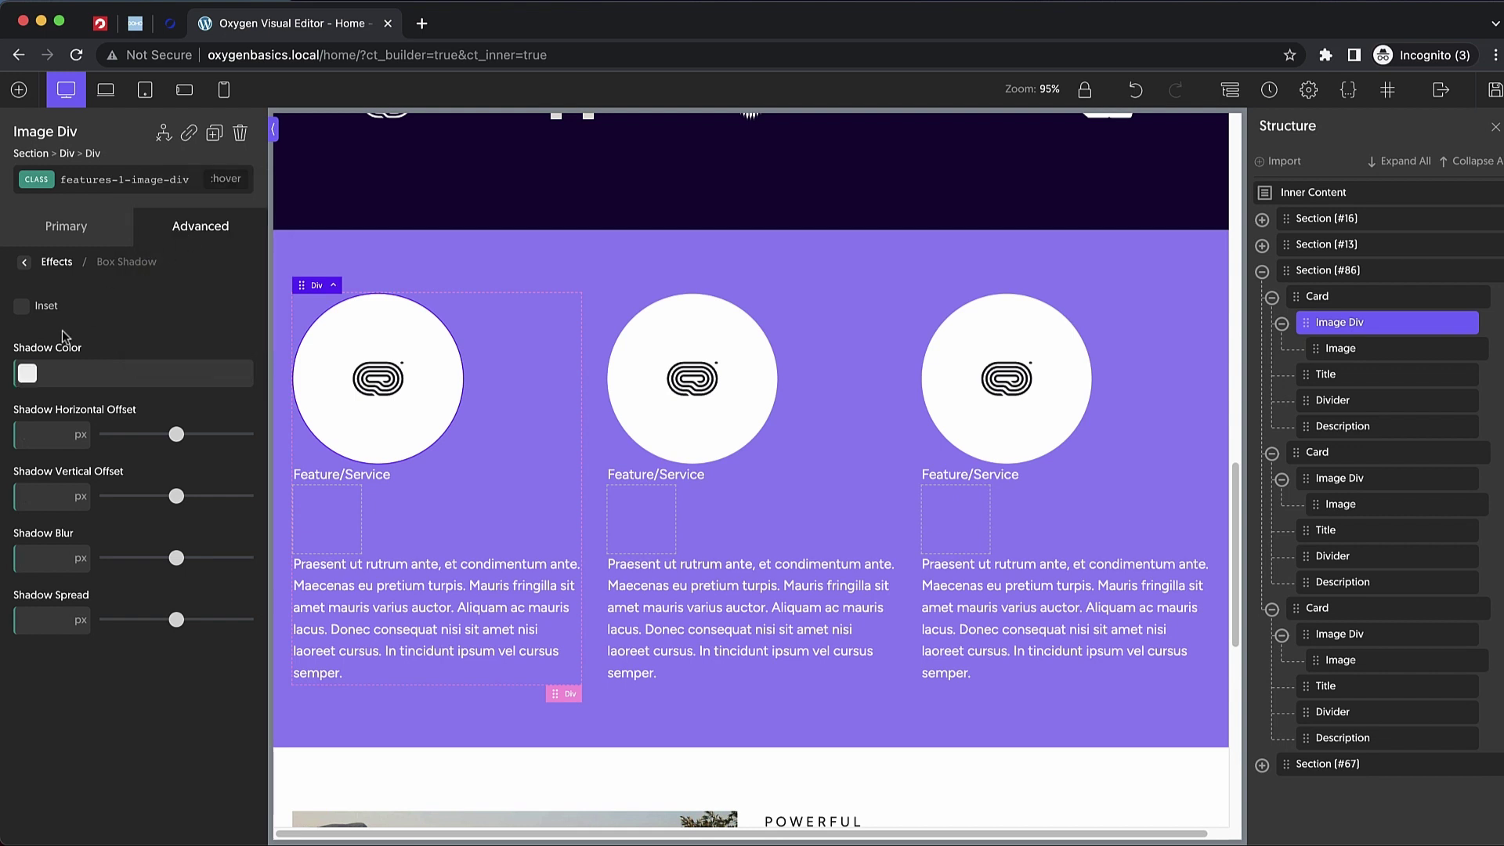
left_click(226, 178)
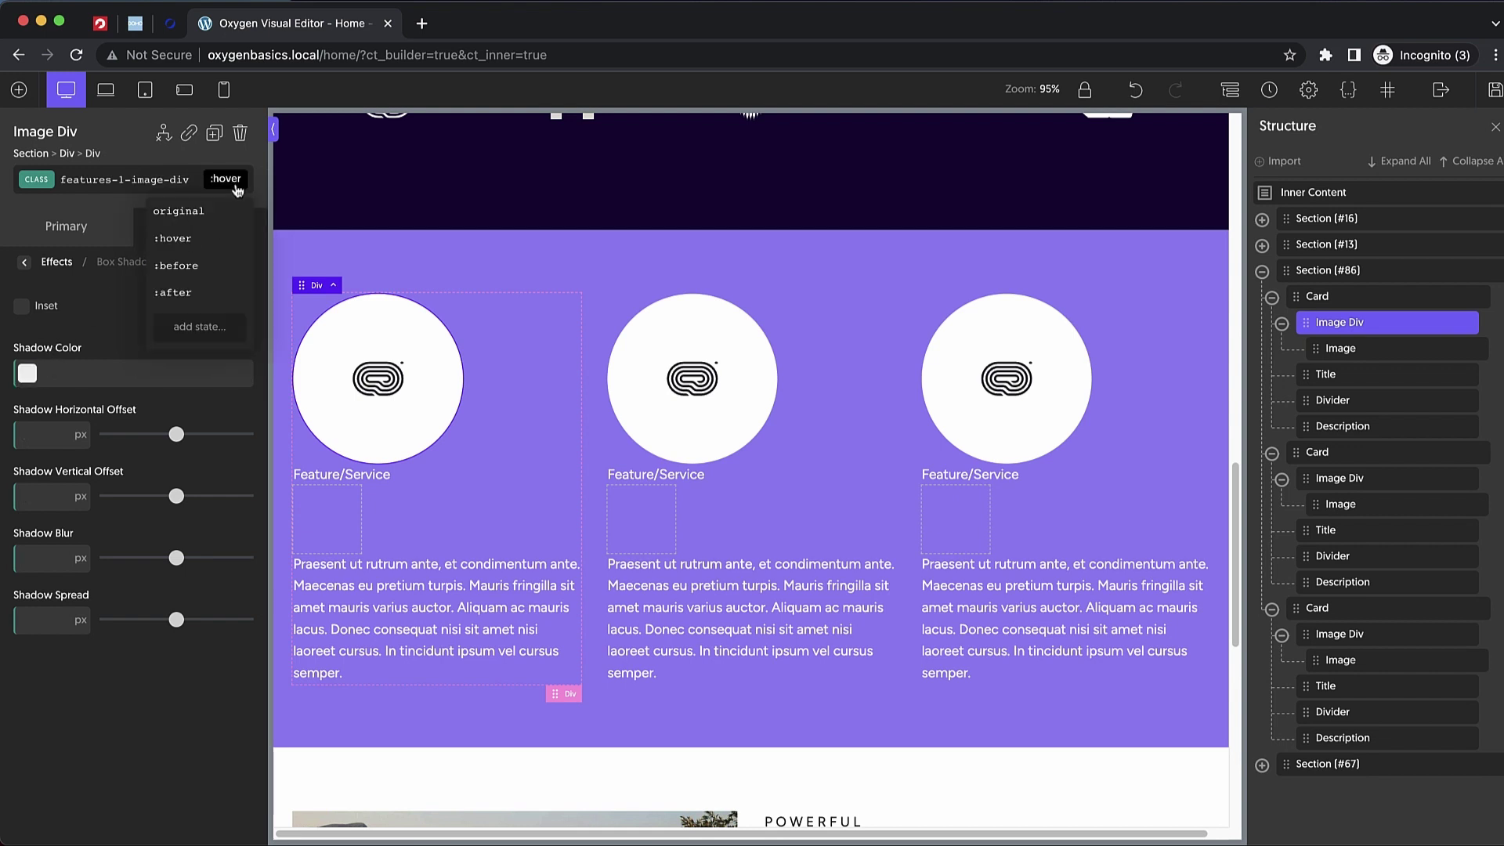
left_click(208, 216)
triple_click(119, 371)
key("super+c")
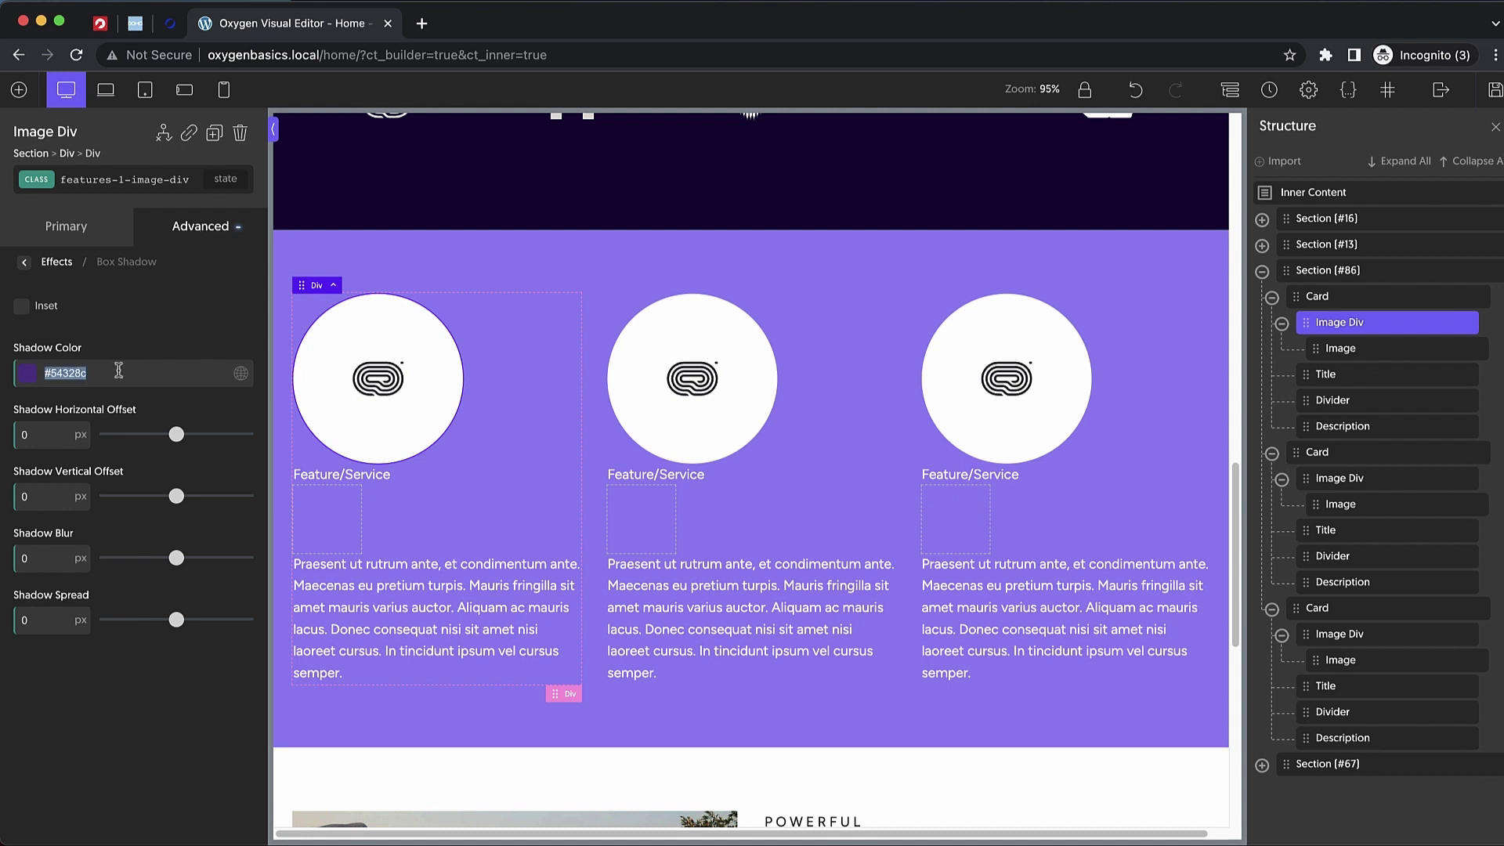
left_click(224, 180)
left_click(190, 239)
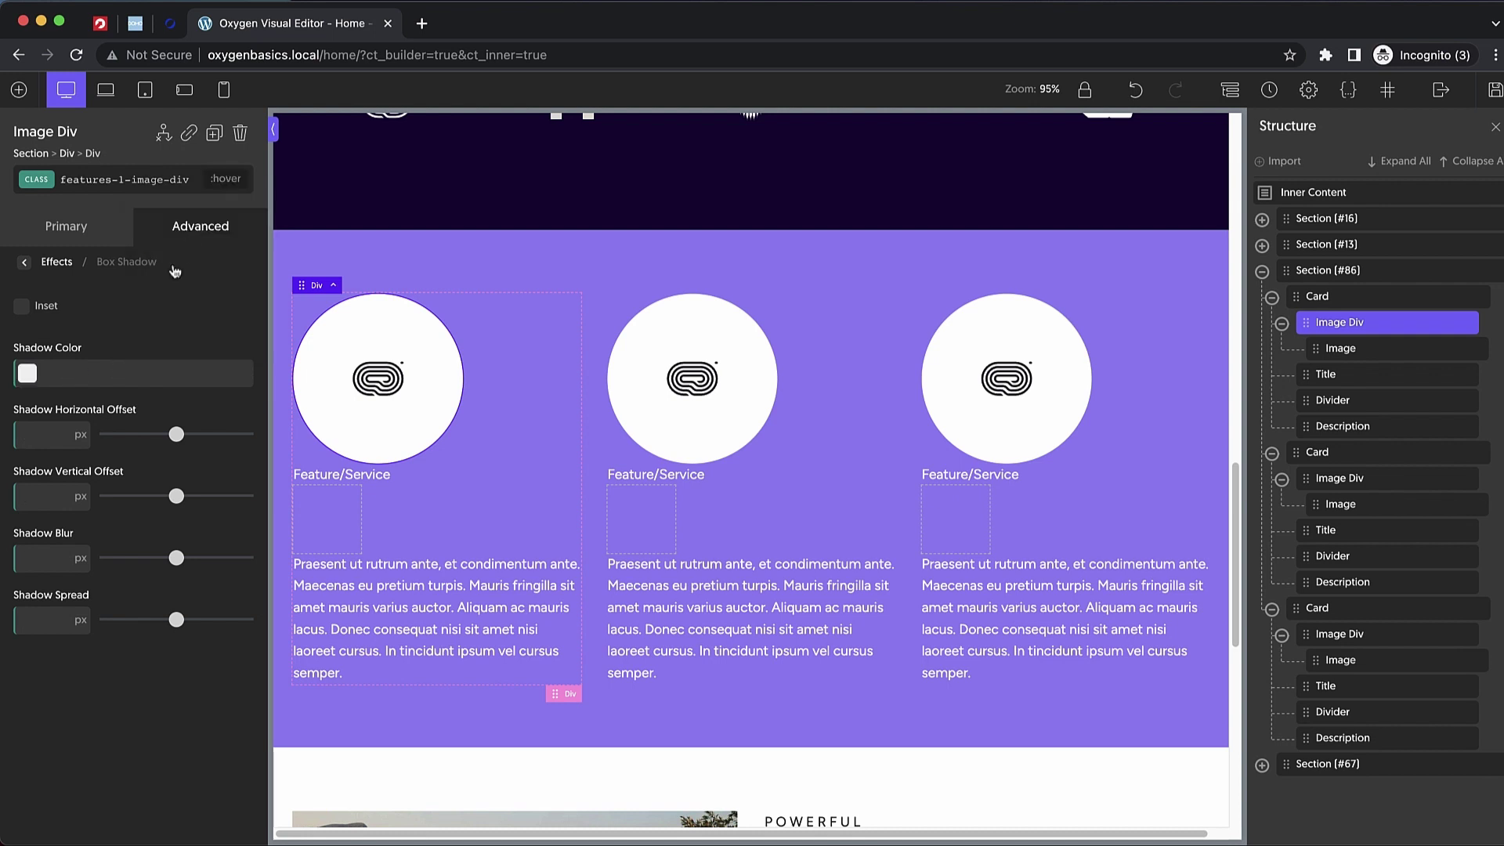
left_click(98, 368)
key("super+v")
- Set the hover shadow's offsets and blur to 0 px and its spread to 10 px, then return to the original state
left_click(49, 439)
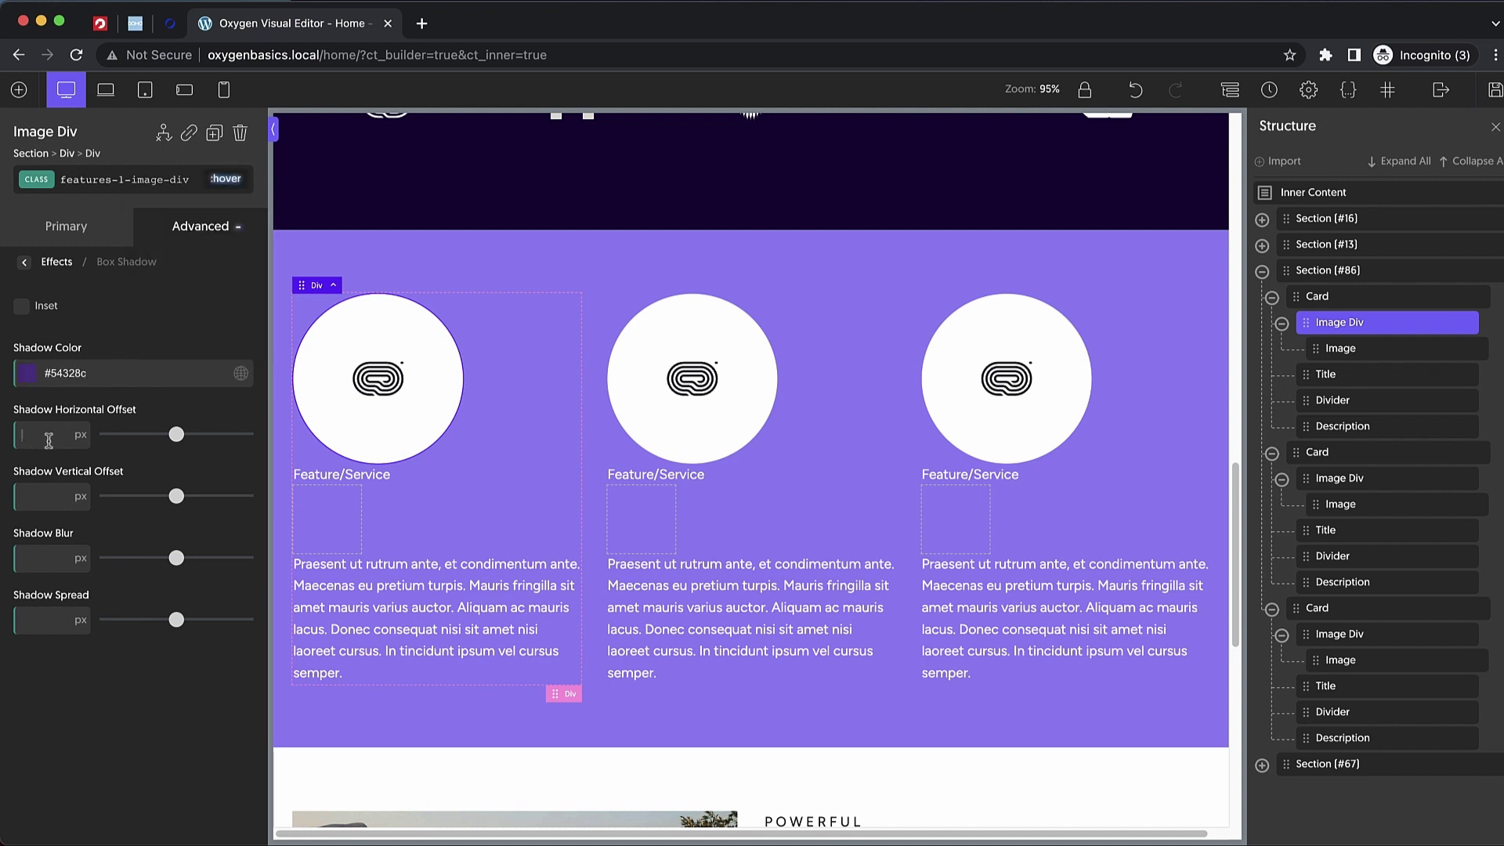
type("0")
key("Tab")
type("0")
key("Tab")
type("010")
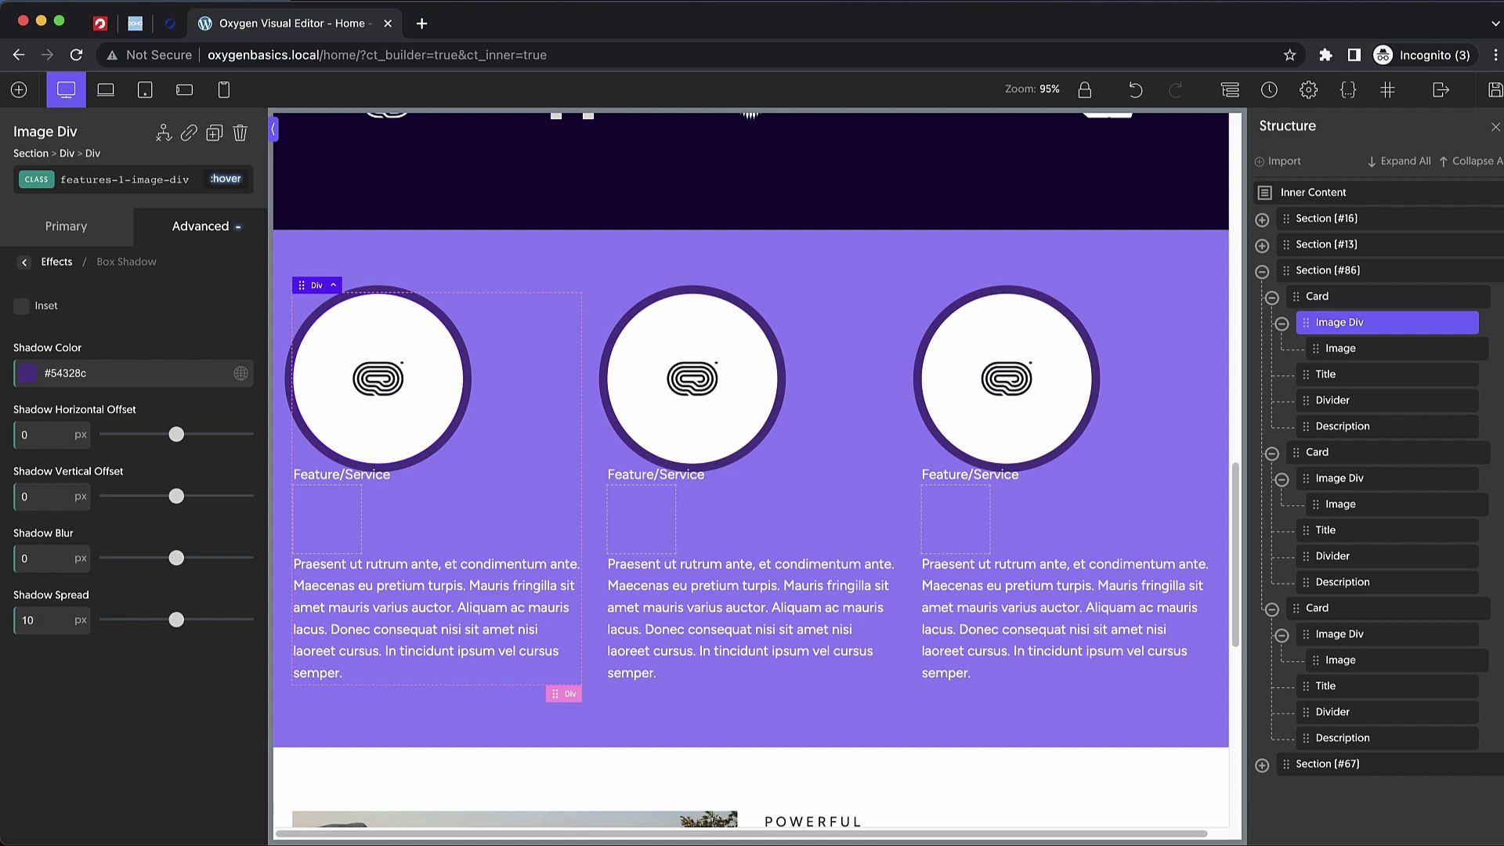
key("BackSpace")
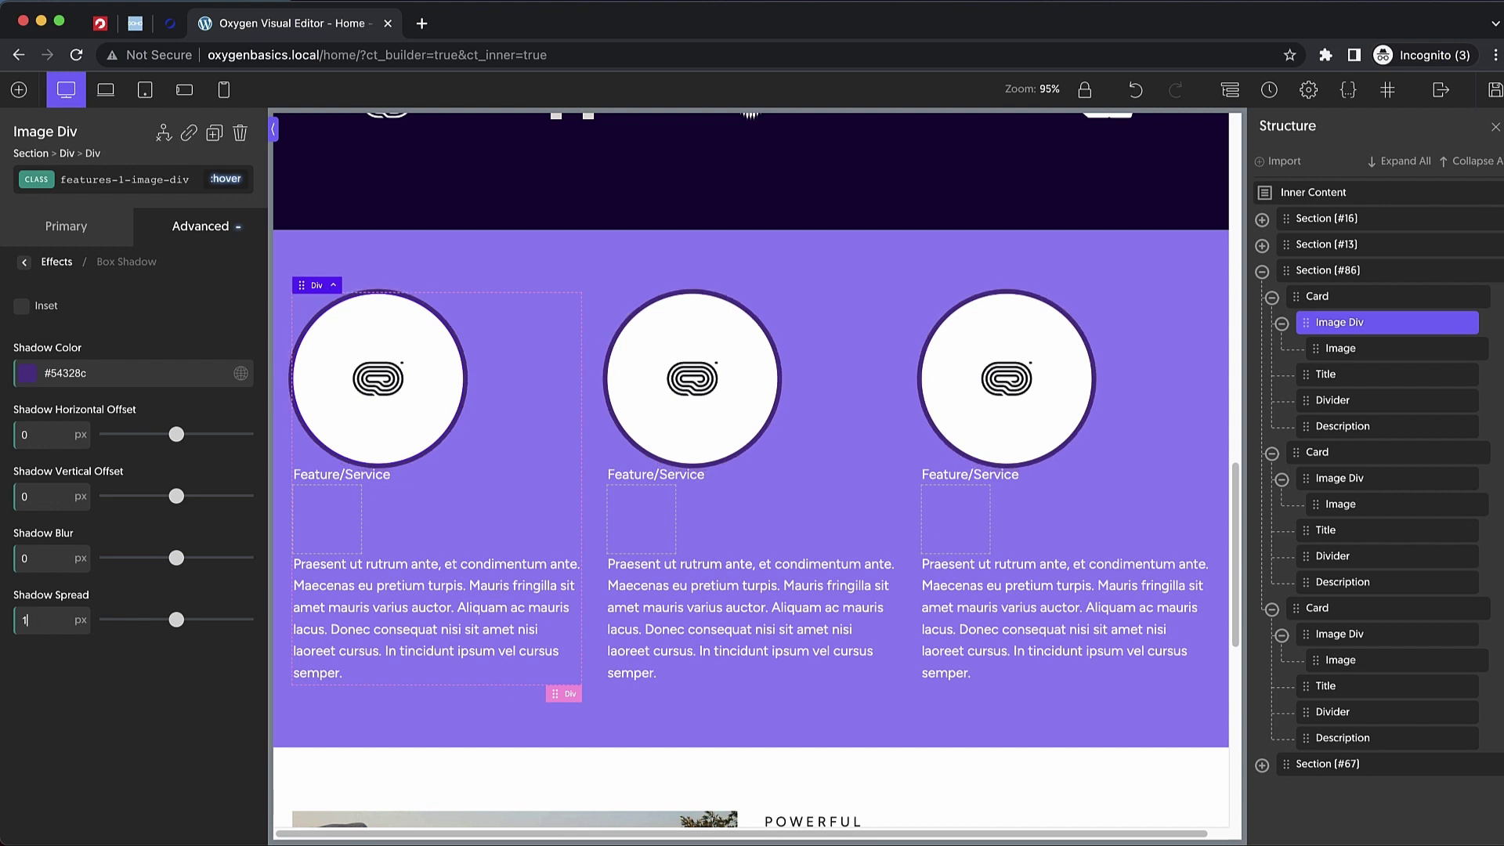
type("0")
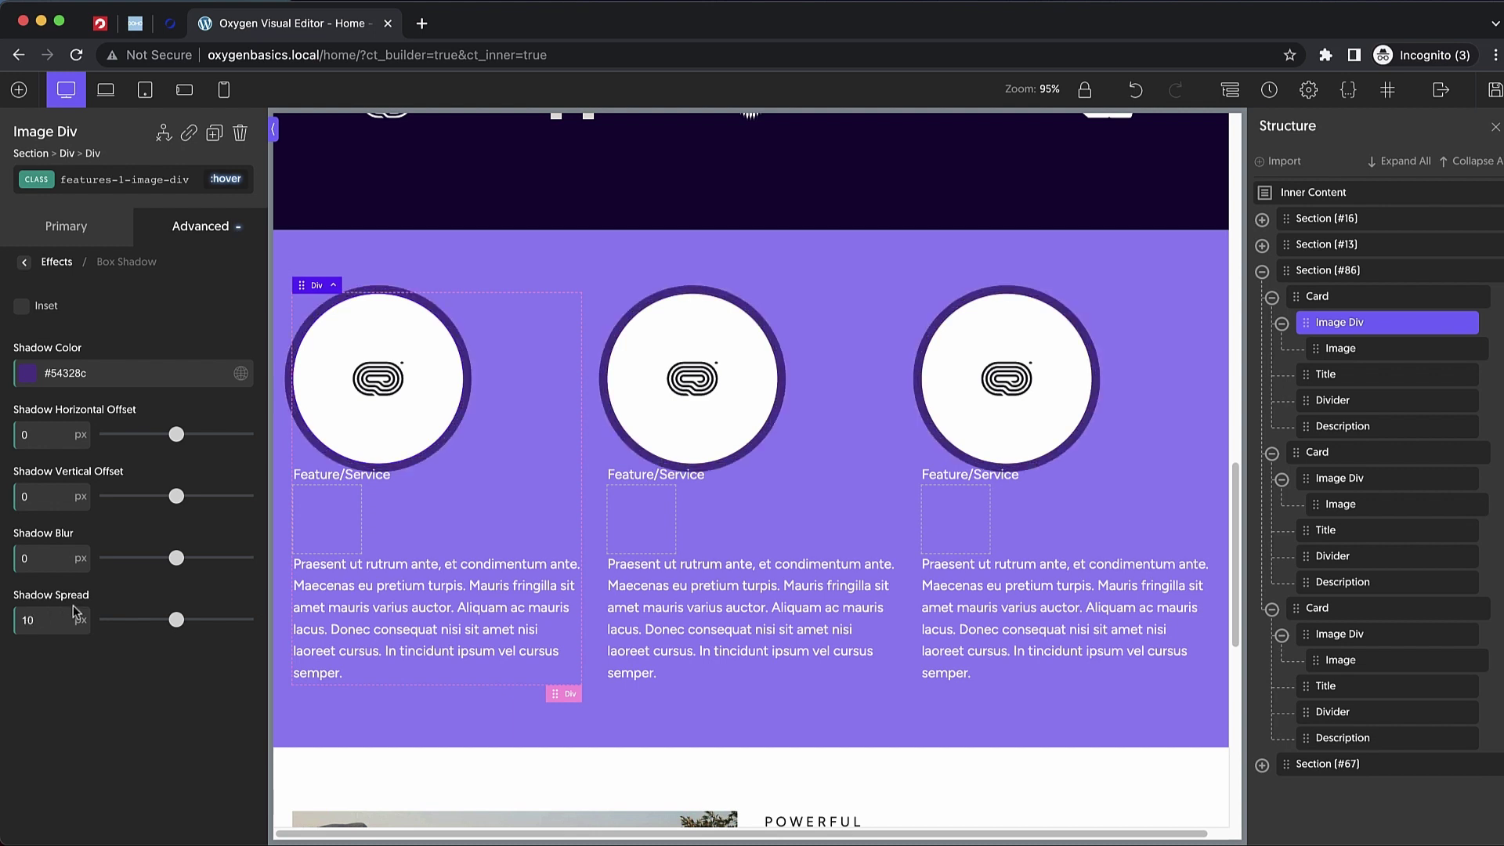
left_click(225, 180)
left_click(188, 211)
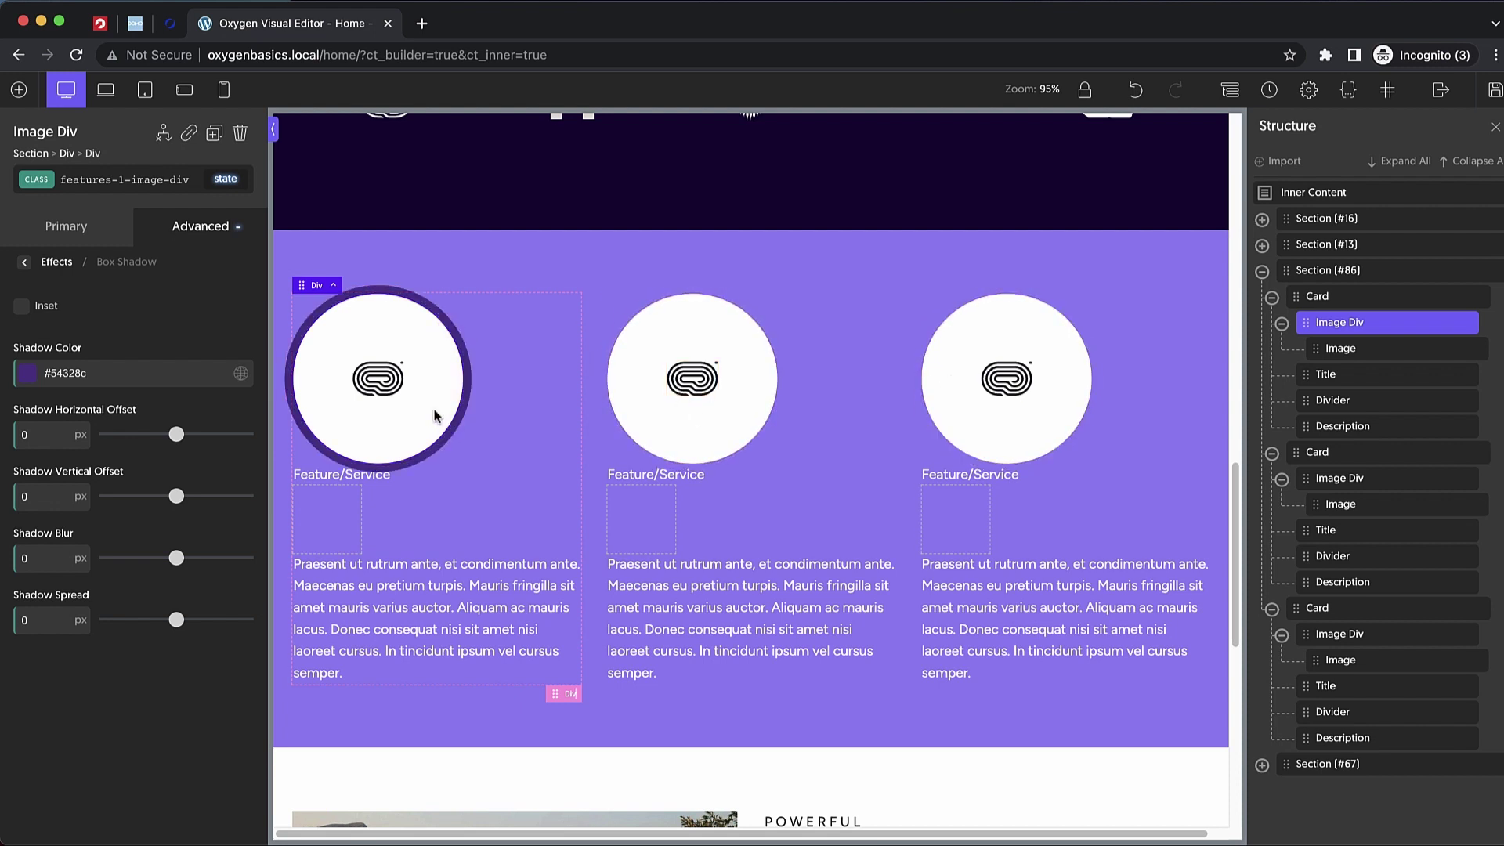
- Add a scale transform to the hover state of the features-1-image-div class
left_click(225, 178)
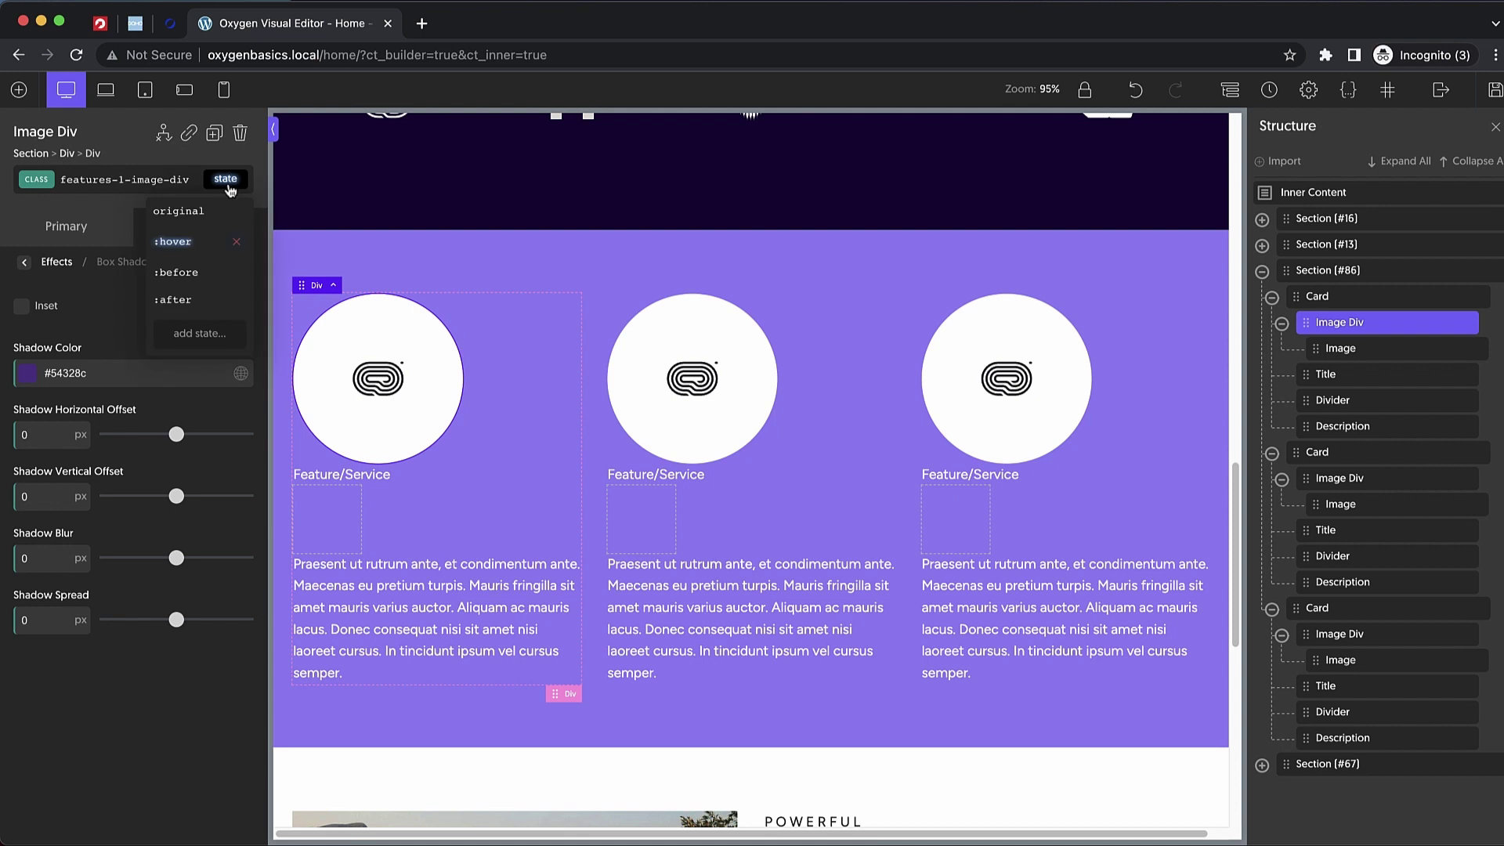
left_click(192, 244)
left_click(188, 238)
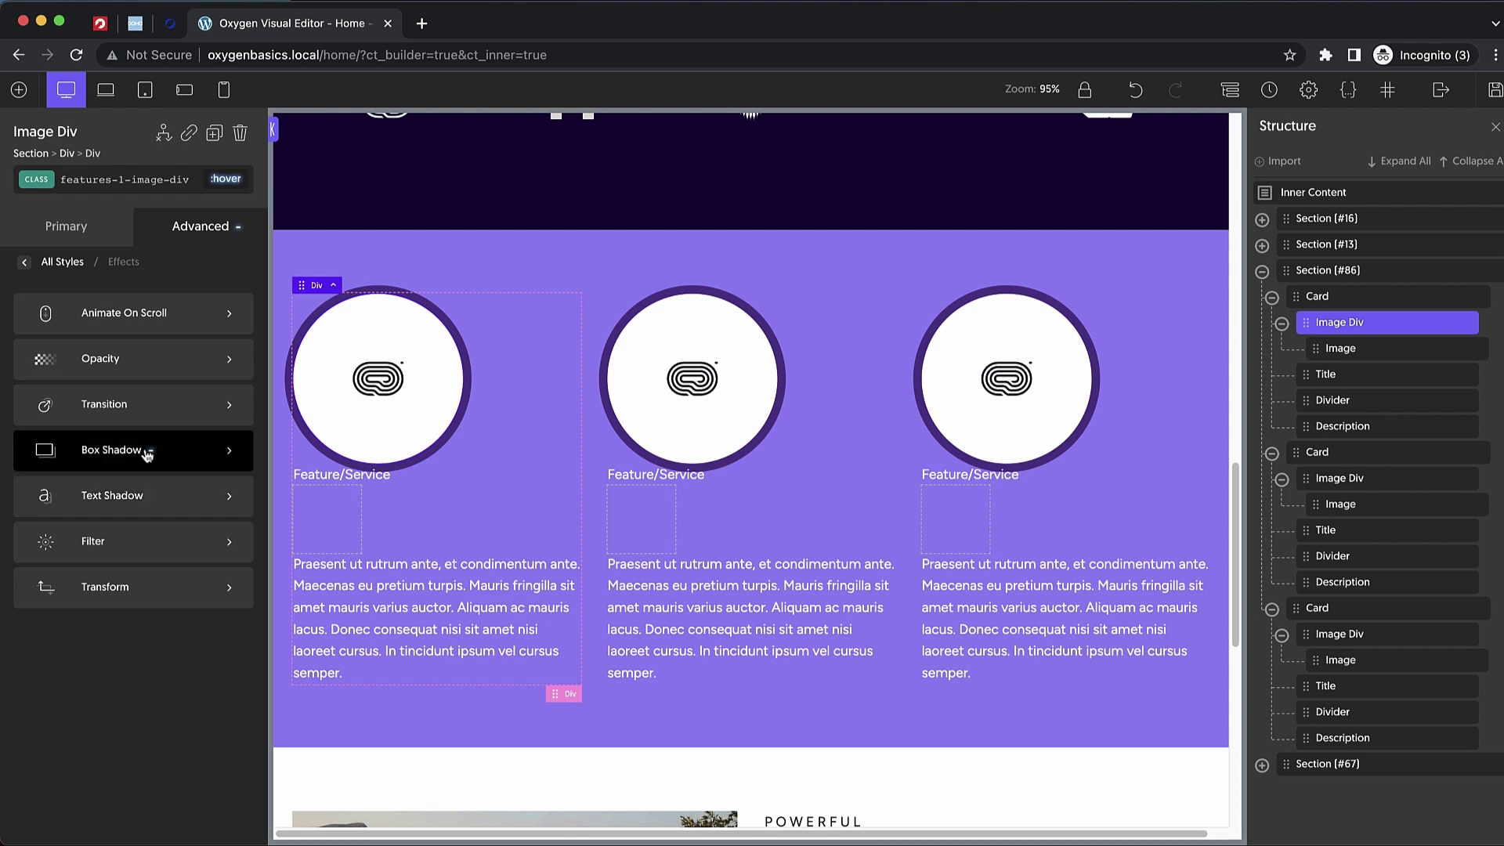
left_click(151, 584)
left_click(83, 307)
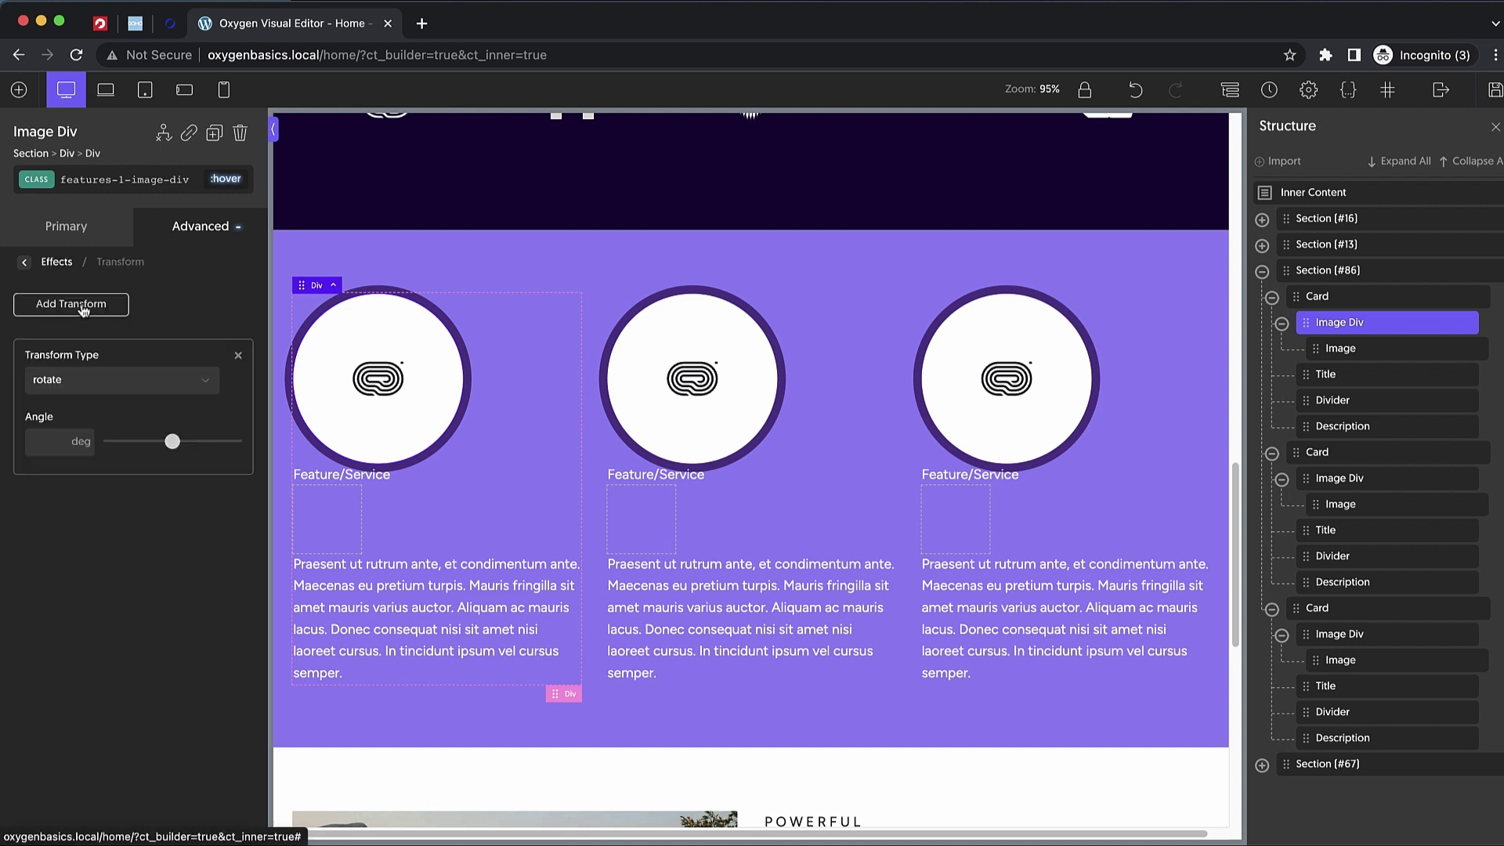
left_click(92, 384)
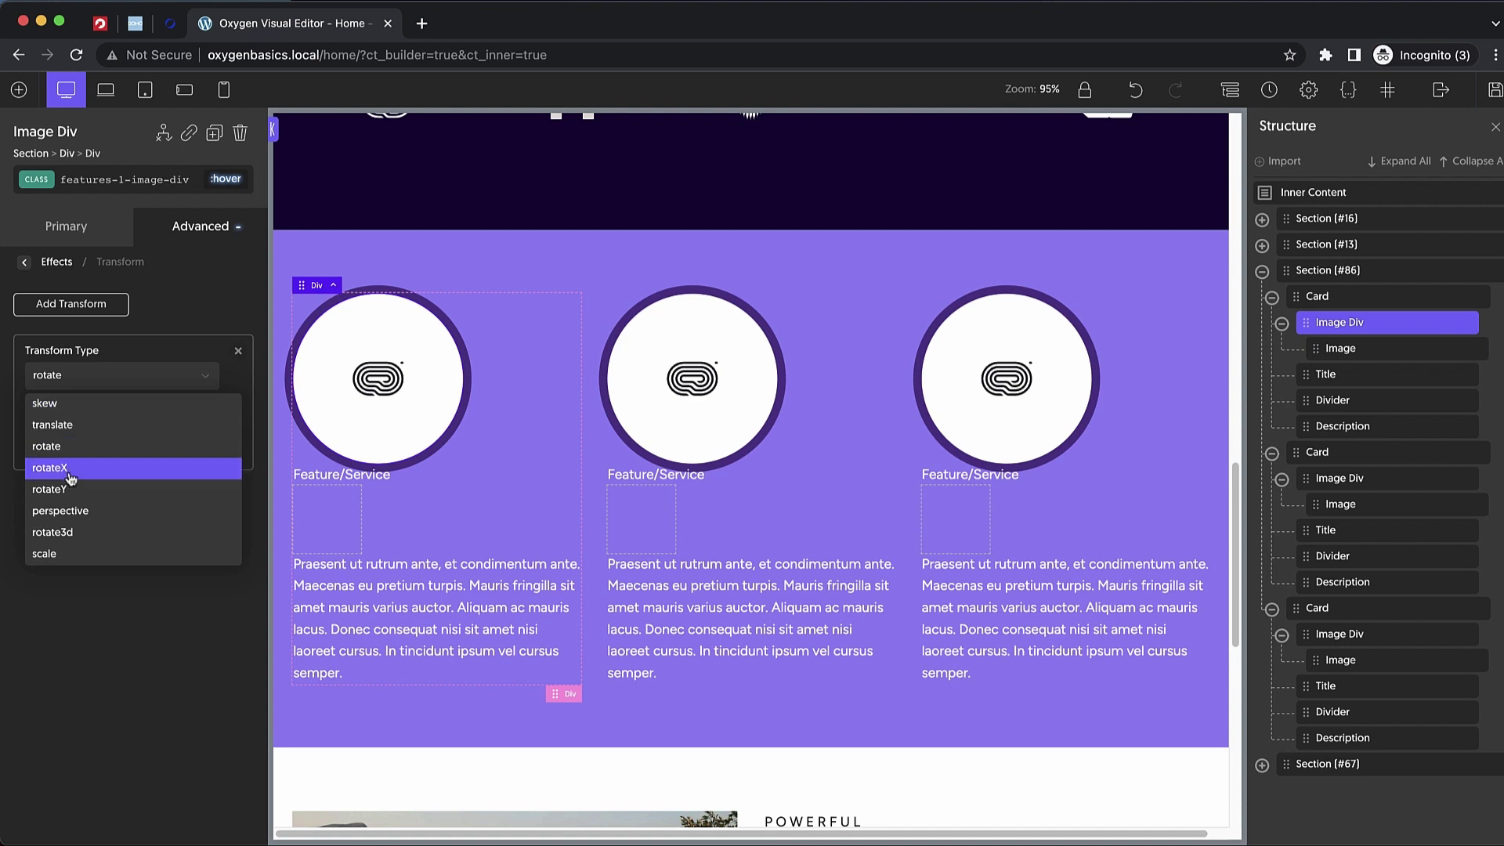
left_click(53, 553)
- Set the hover transform's X and Y scale to 0.9 and Z scale to 1, and return to the original state
left_click(51, 434)
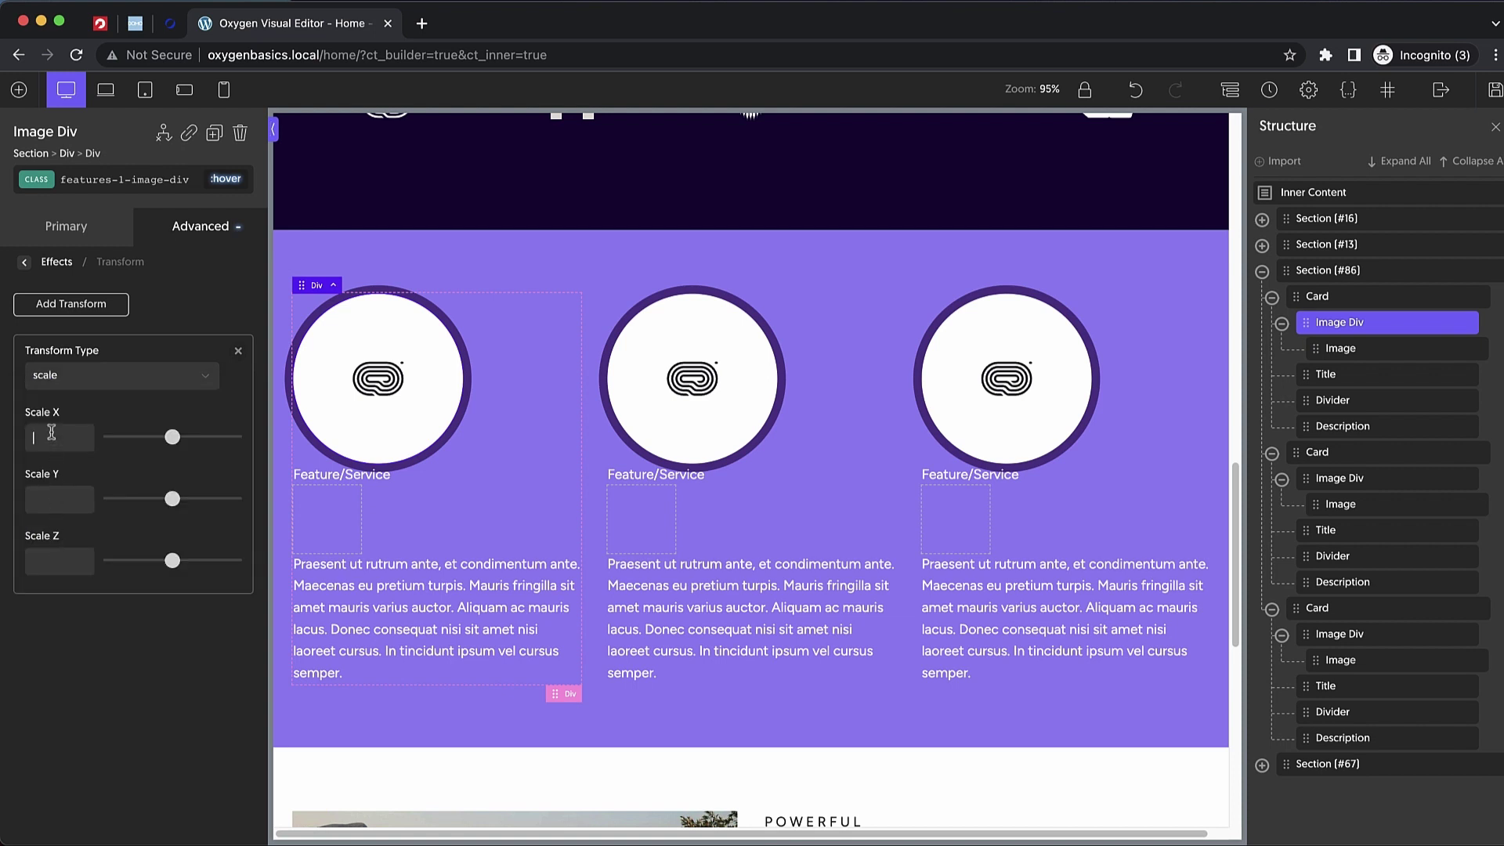
type("0.9")
left_click(52, 499)
type("0.9")
left_click(44, 556)
type("1")
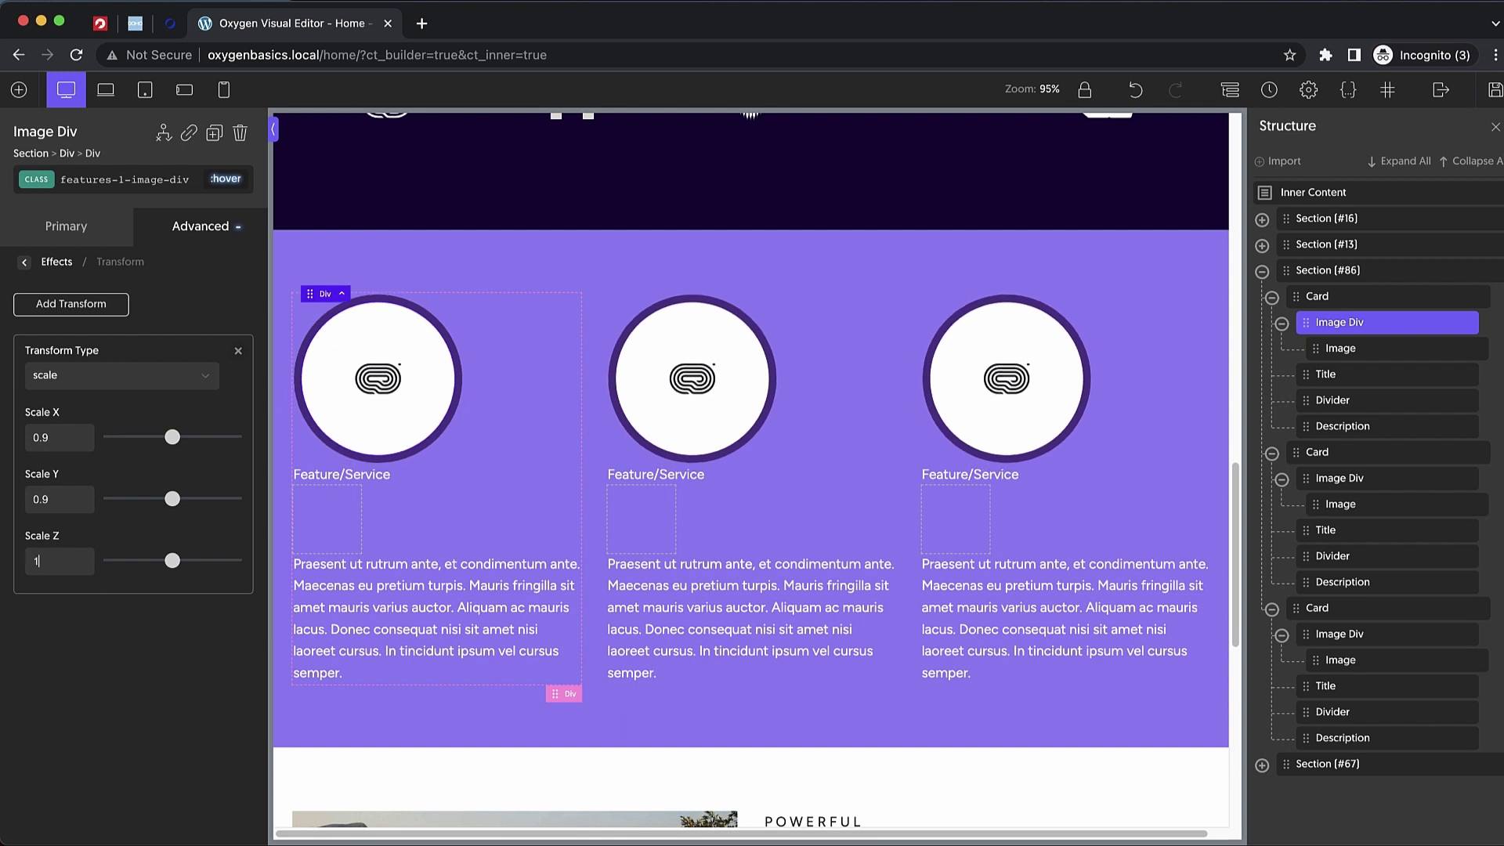
left_click(243, 185)
left_click(196, 211)
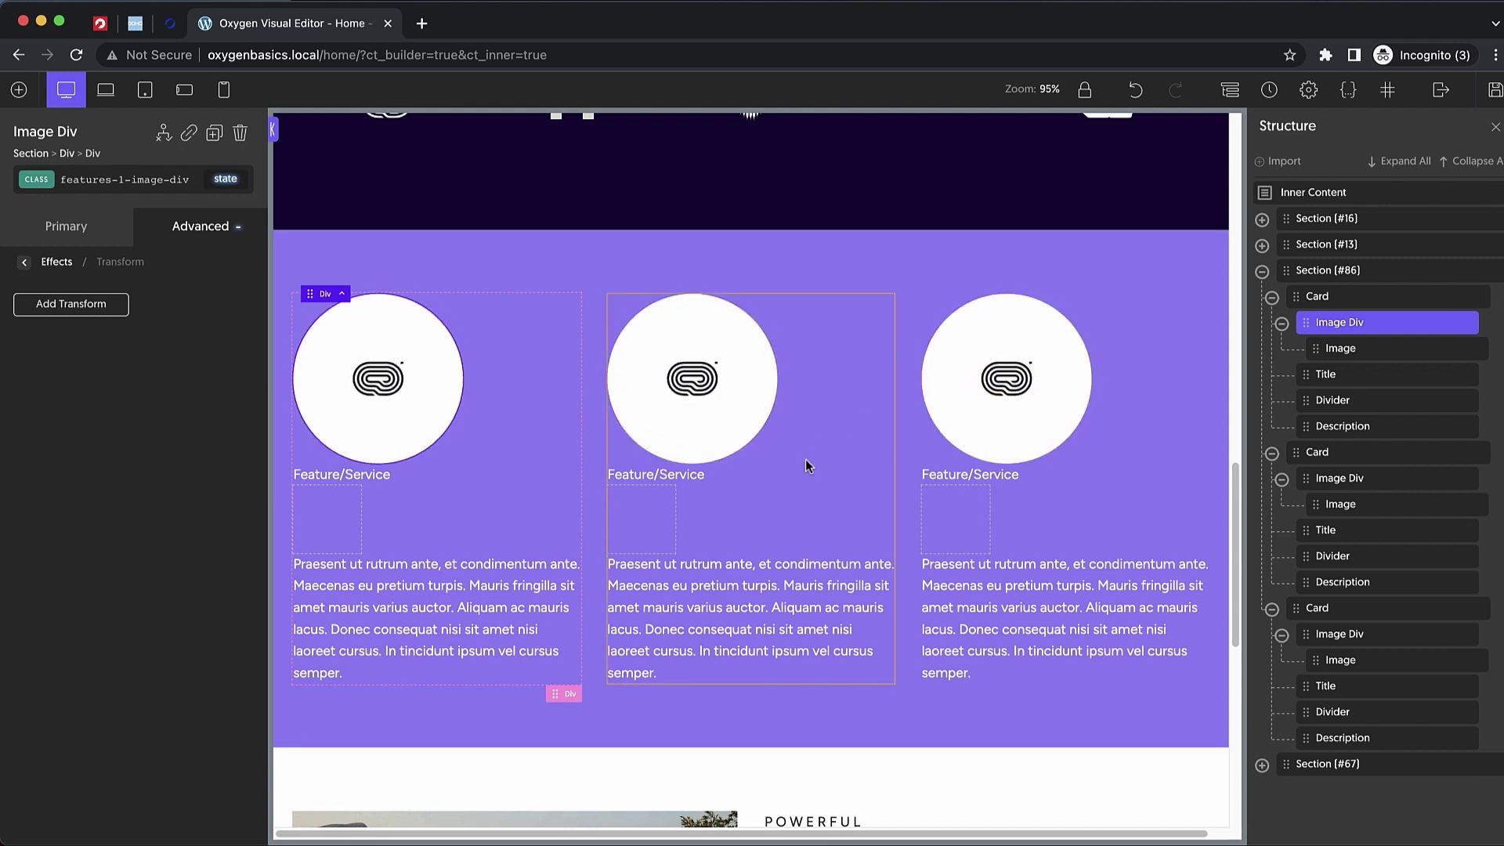
- Set the gap between child elements of the features-1-card class to 32 px
left_click(529, 431)
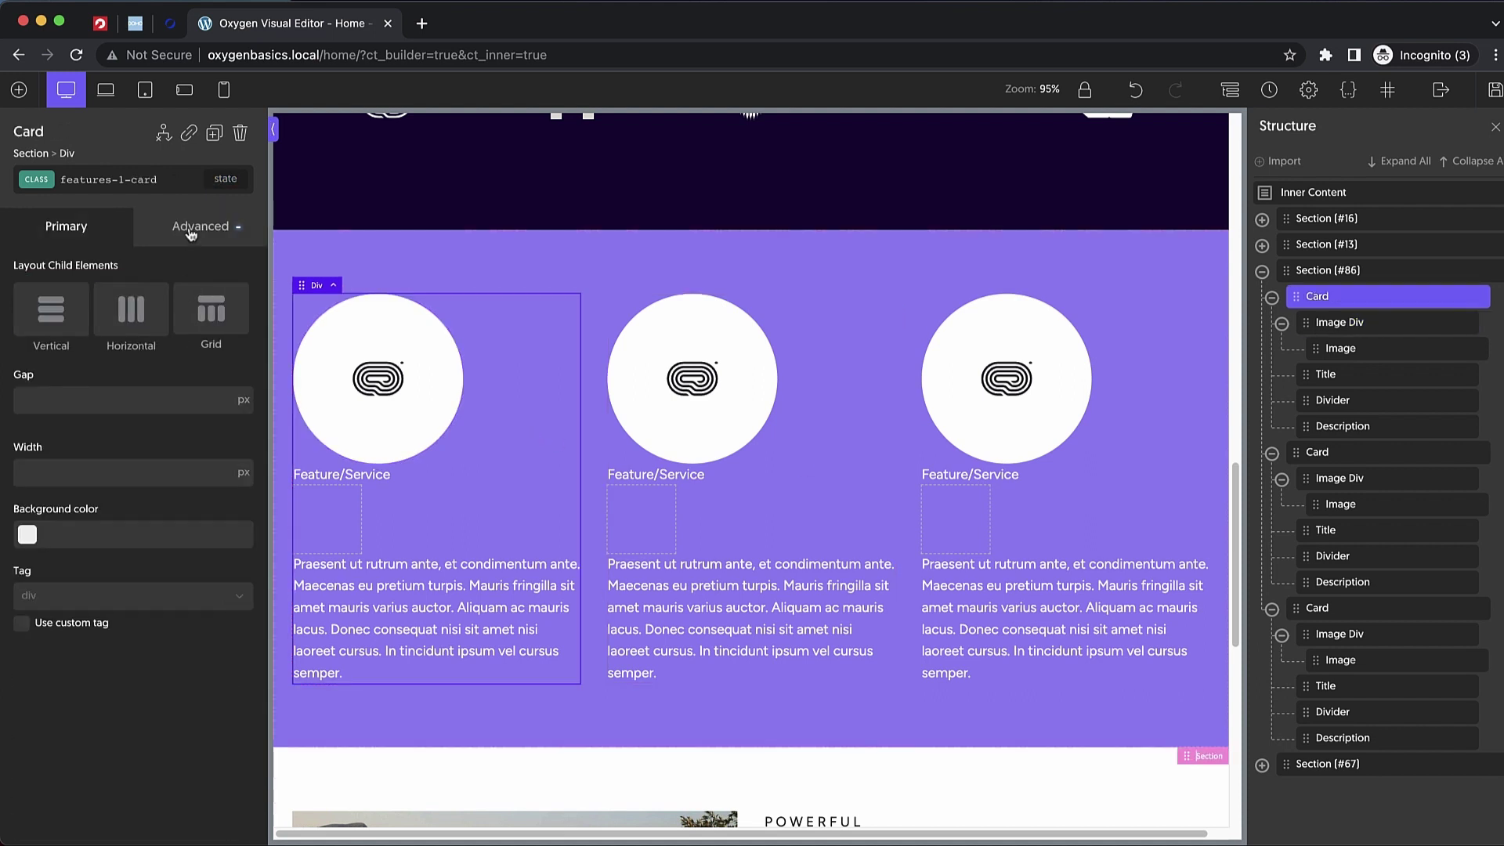
left_click(91, 401)
type("32")
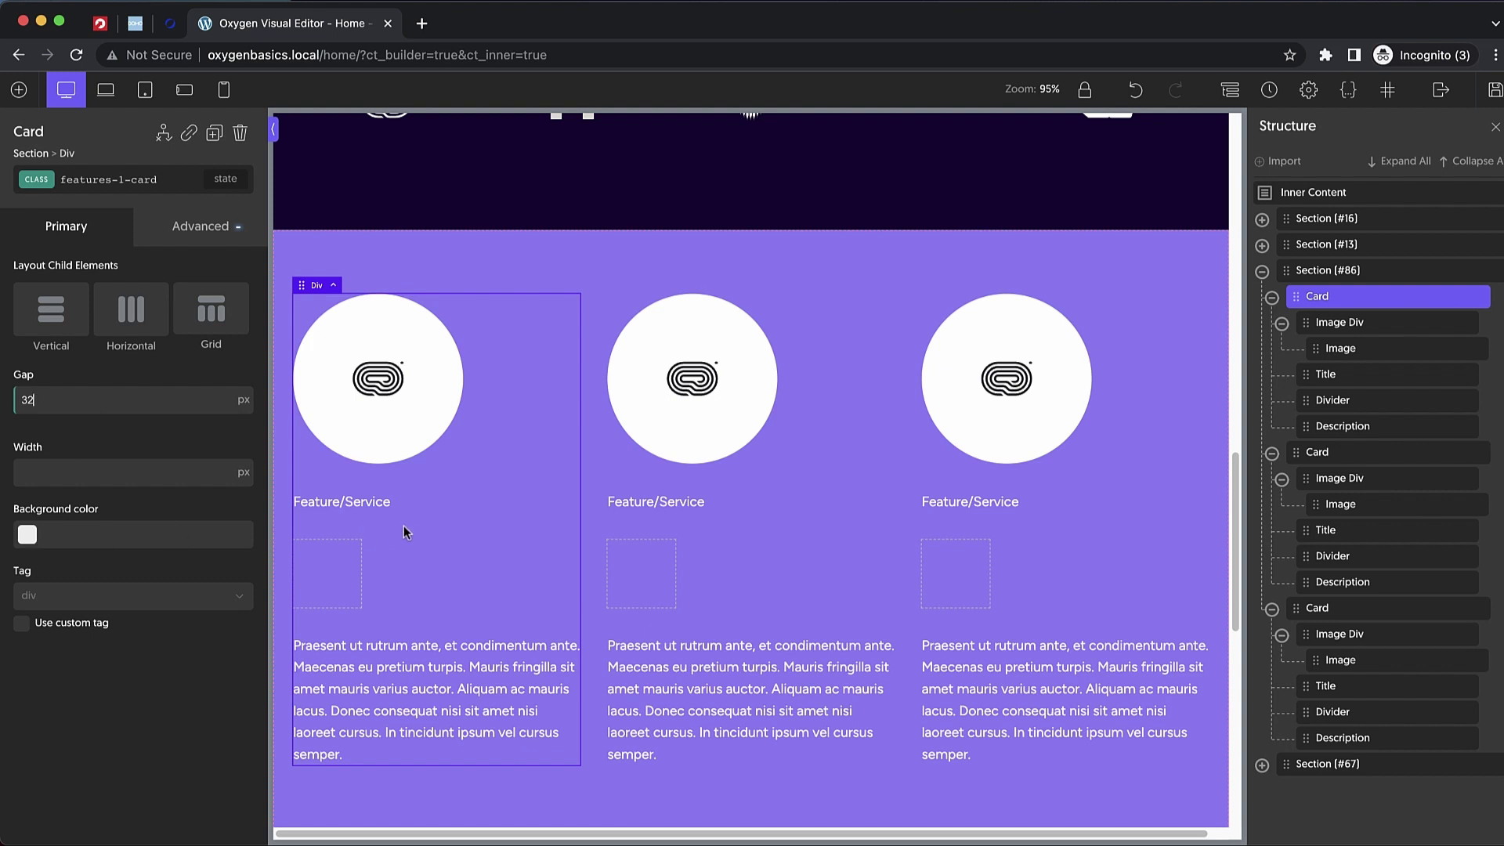
- Add the class features-1-title to the first card's Feature/Service title
left_click(374, 503)
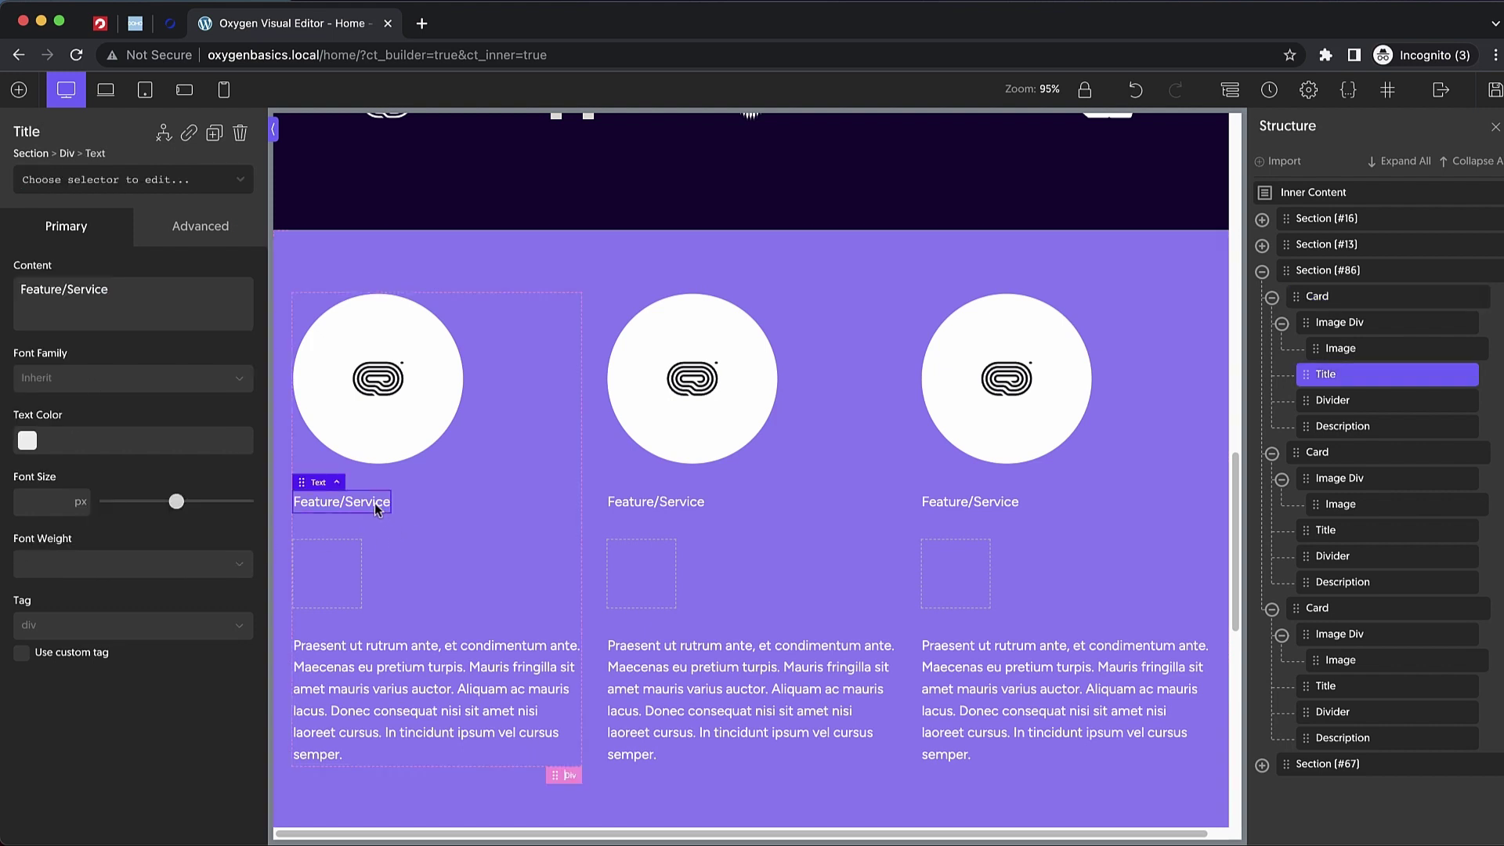
left_click(178, 182)
type("features-1-title")
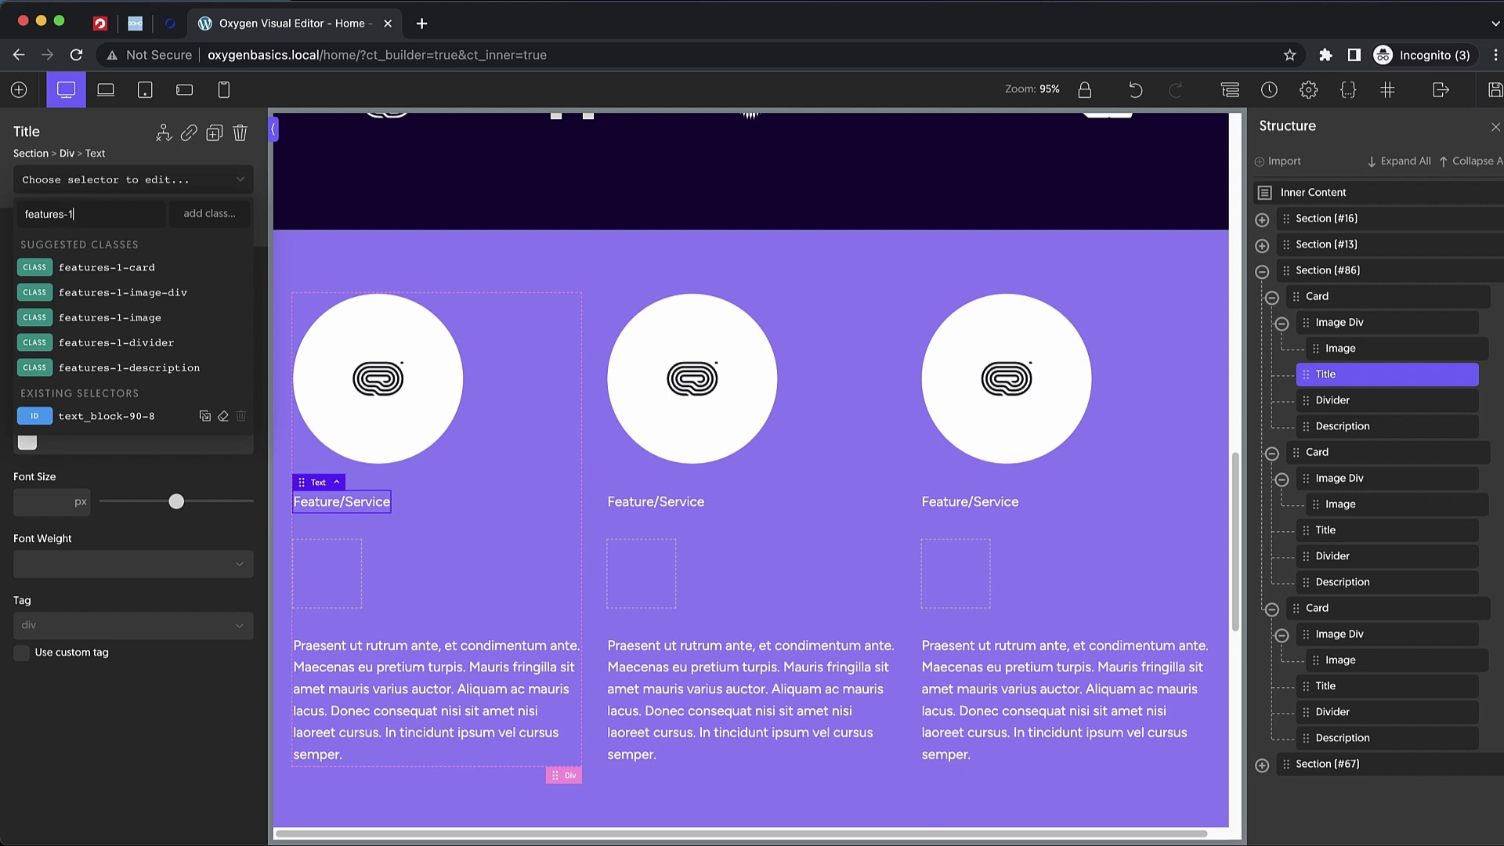
key("Return")
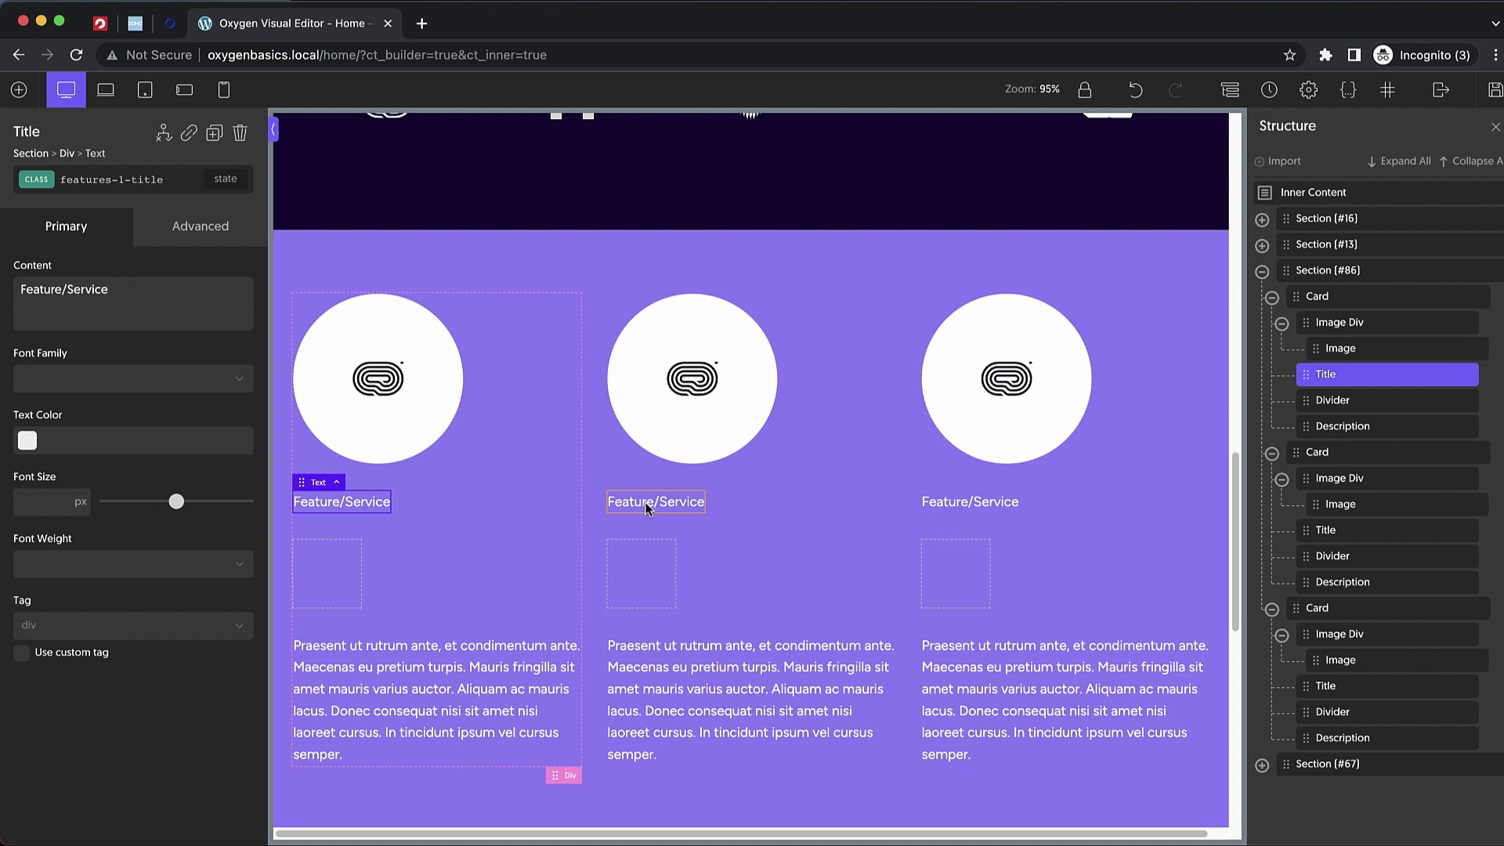
- Replace the titles in the second and third cards with copies of the first card's features-1-title text
key("super+c")
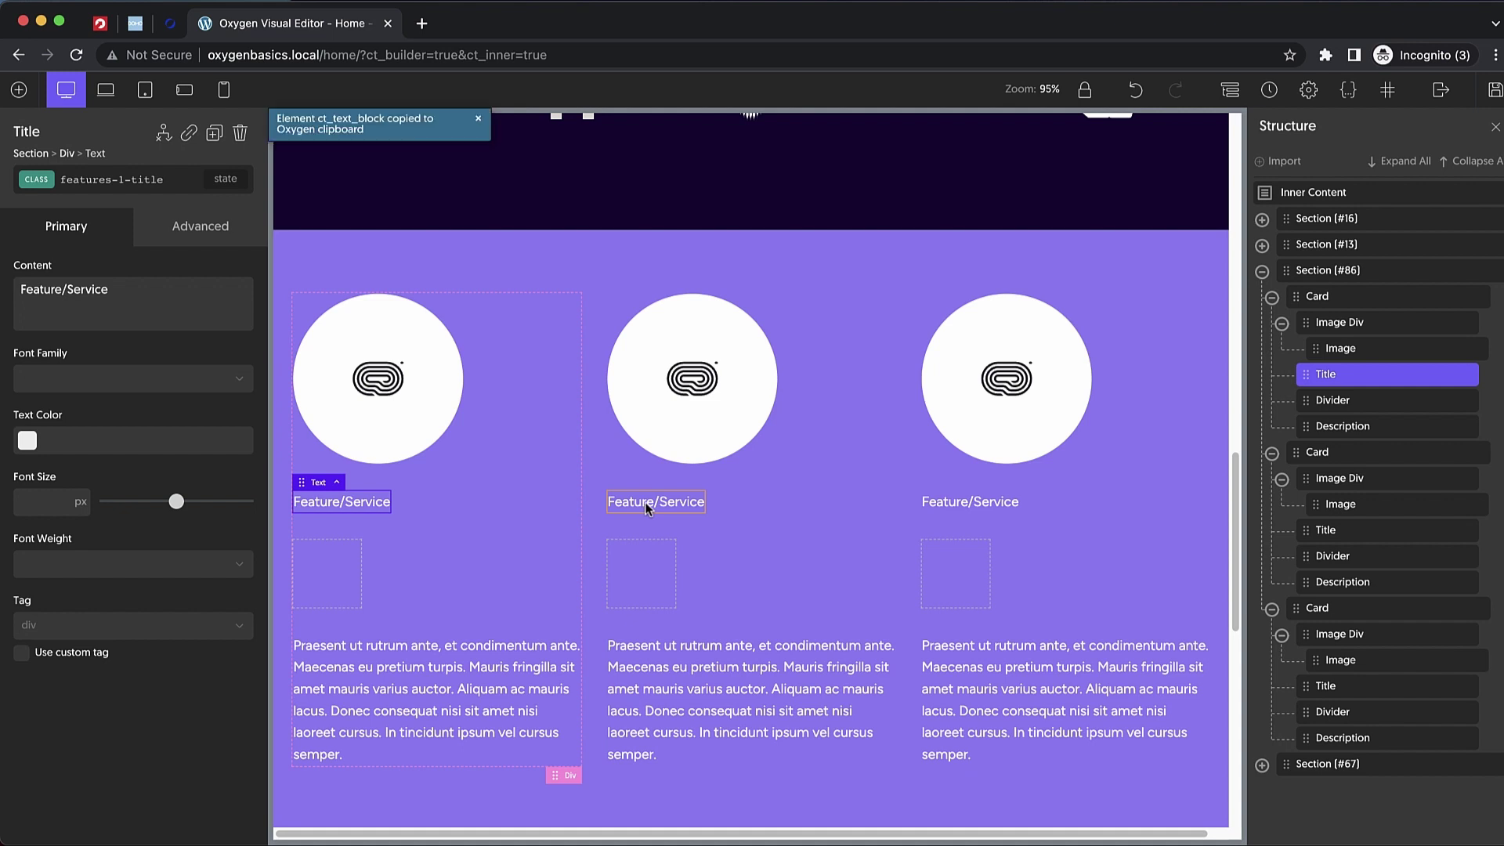
left_click(648, 509)
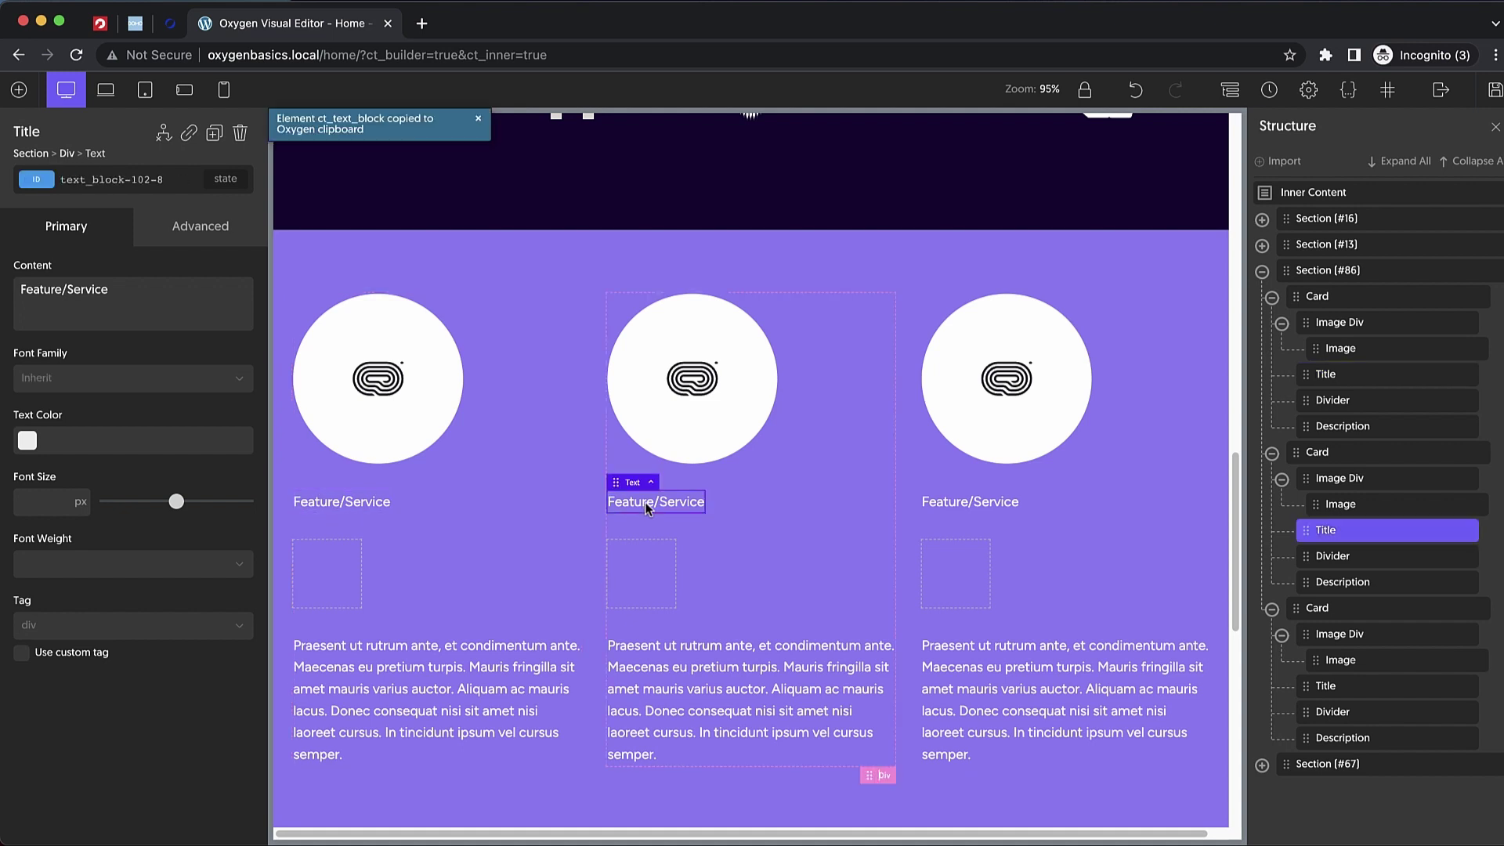
key("super+v")
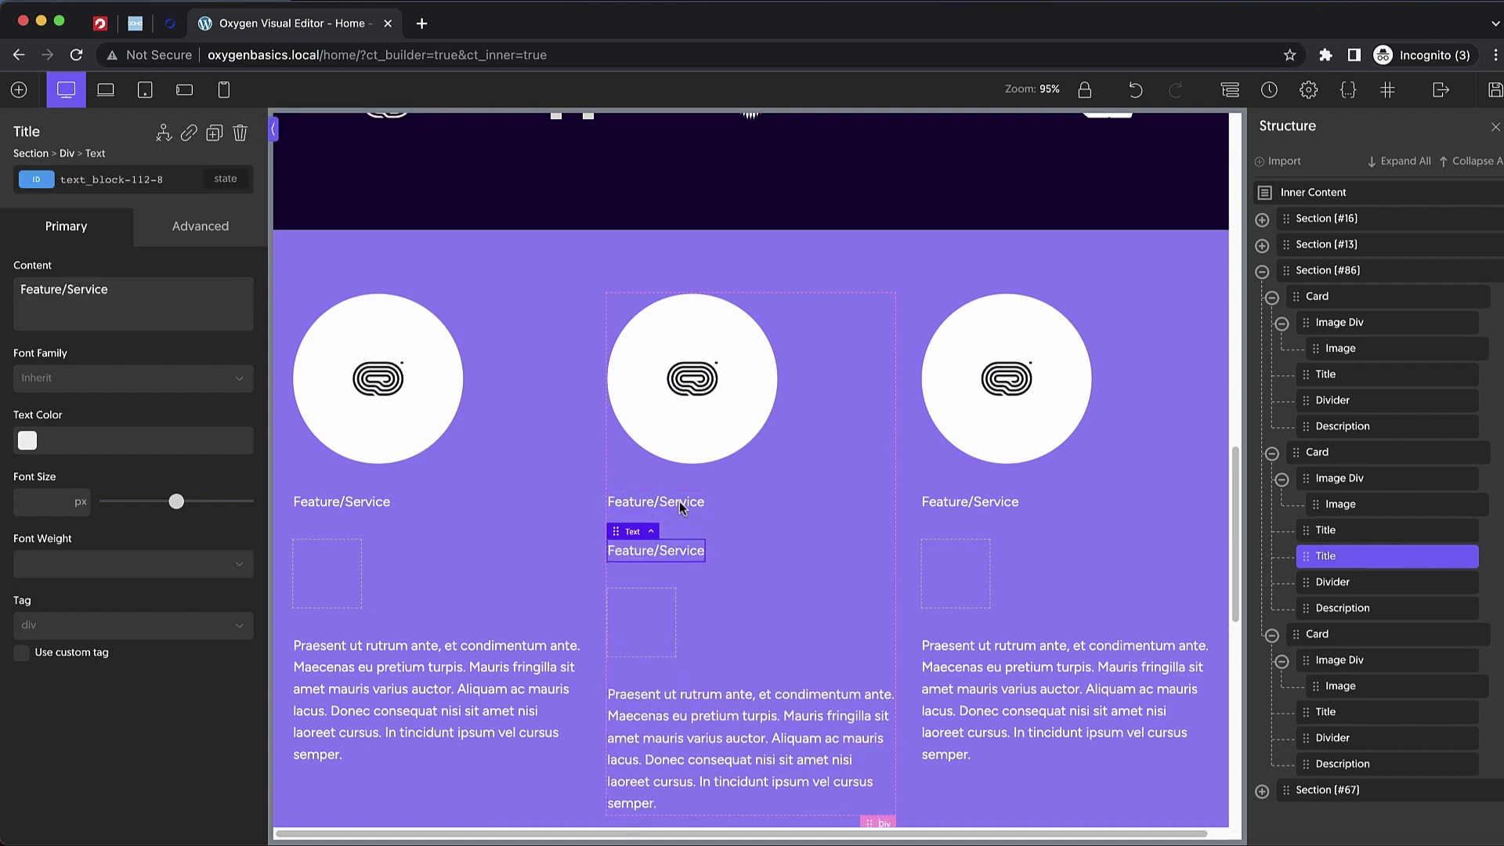
key("Delete")
left_click(990, 507)
key("super+v")
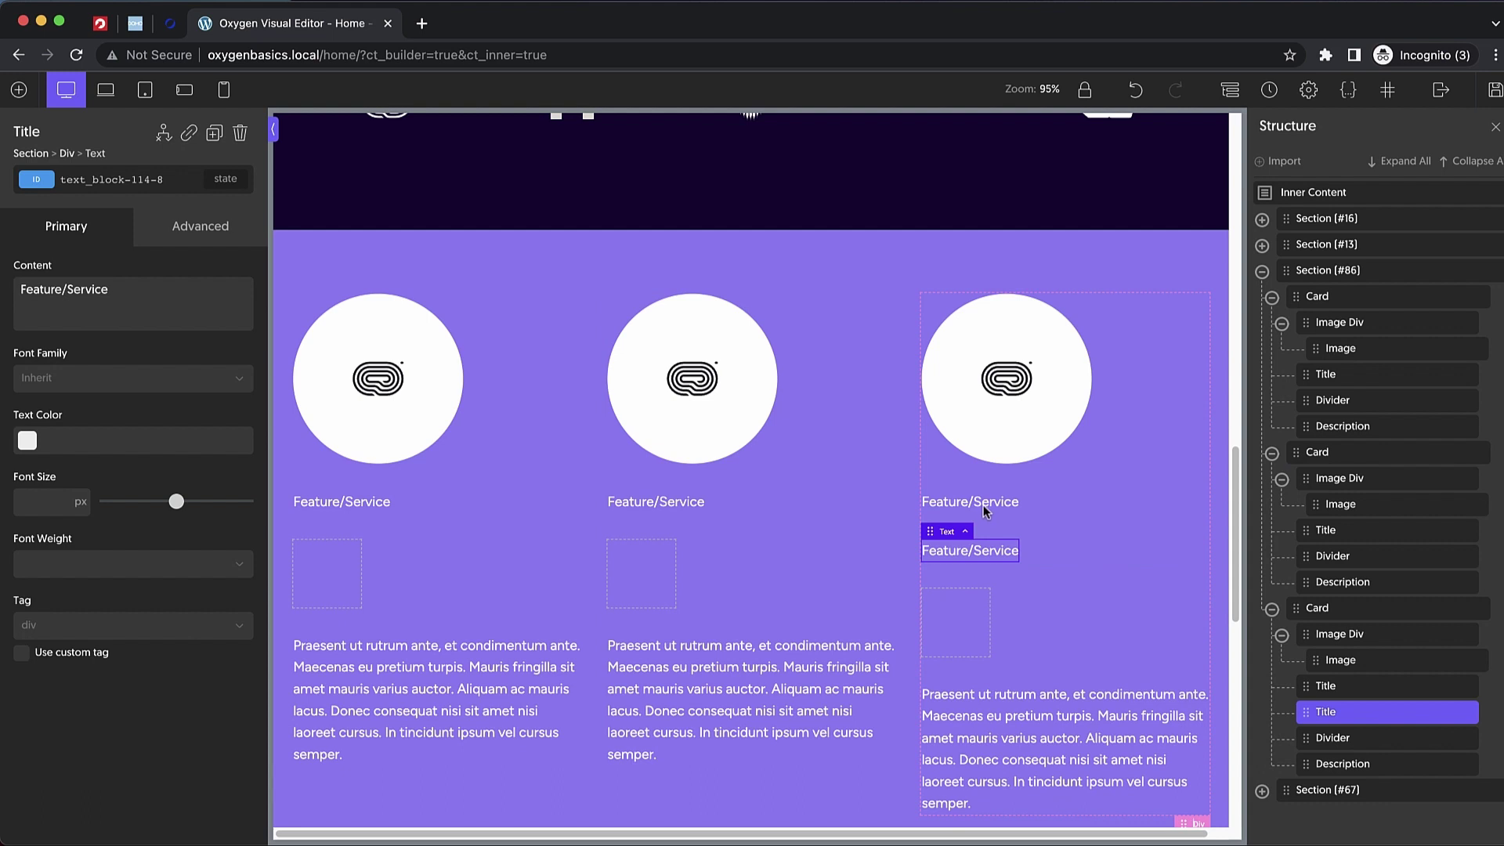
key("Delete")
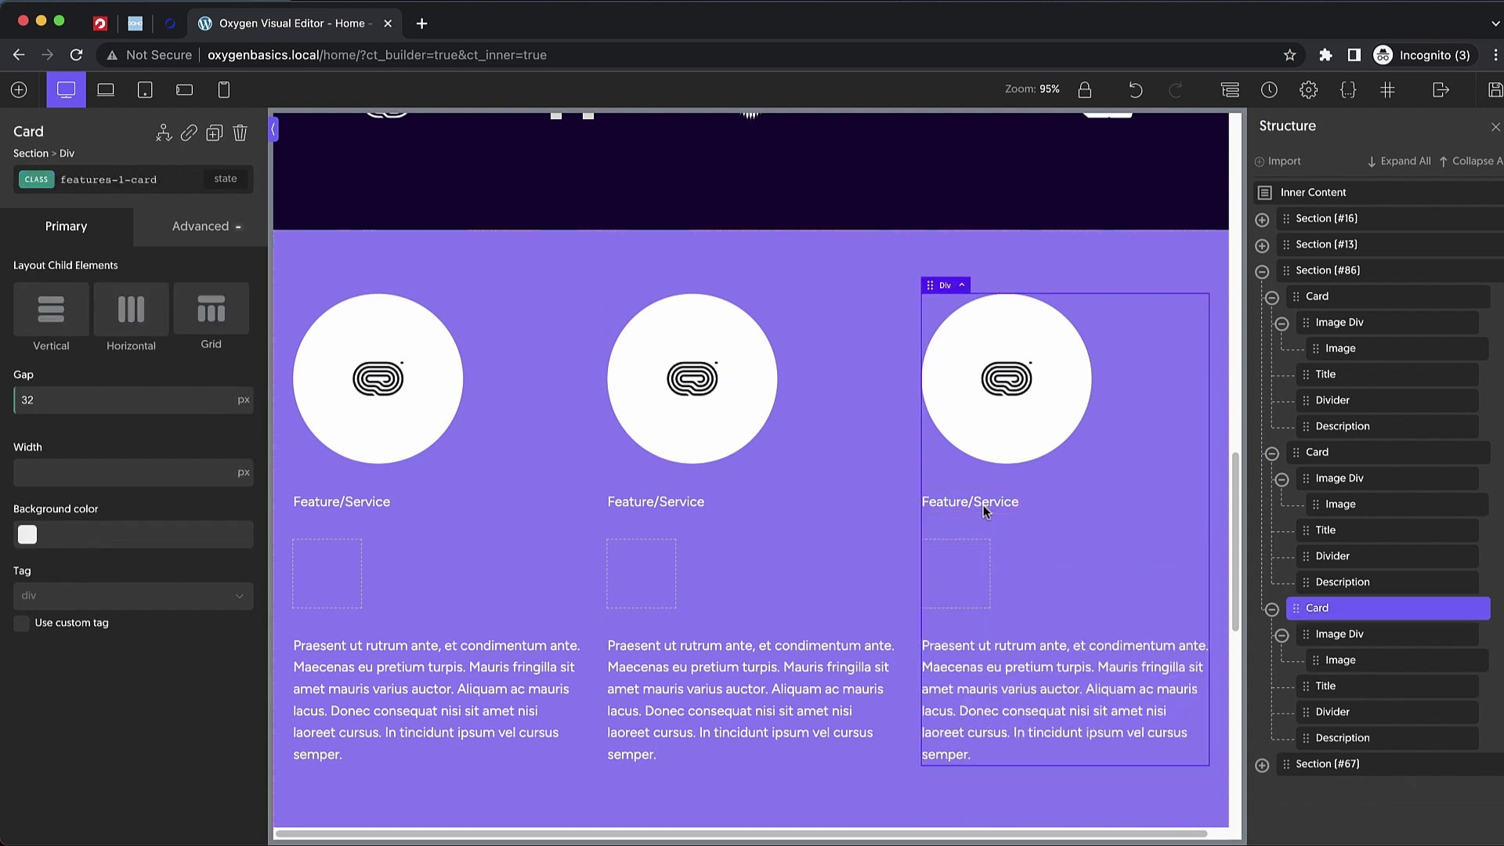
left_click(983, 505)
- Set the font size of the features-1-title class to 22 px
left_click(368, 506)
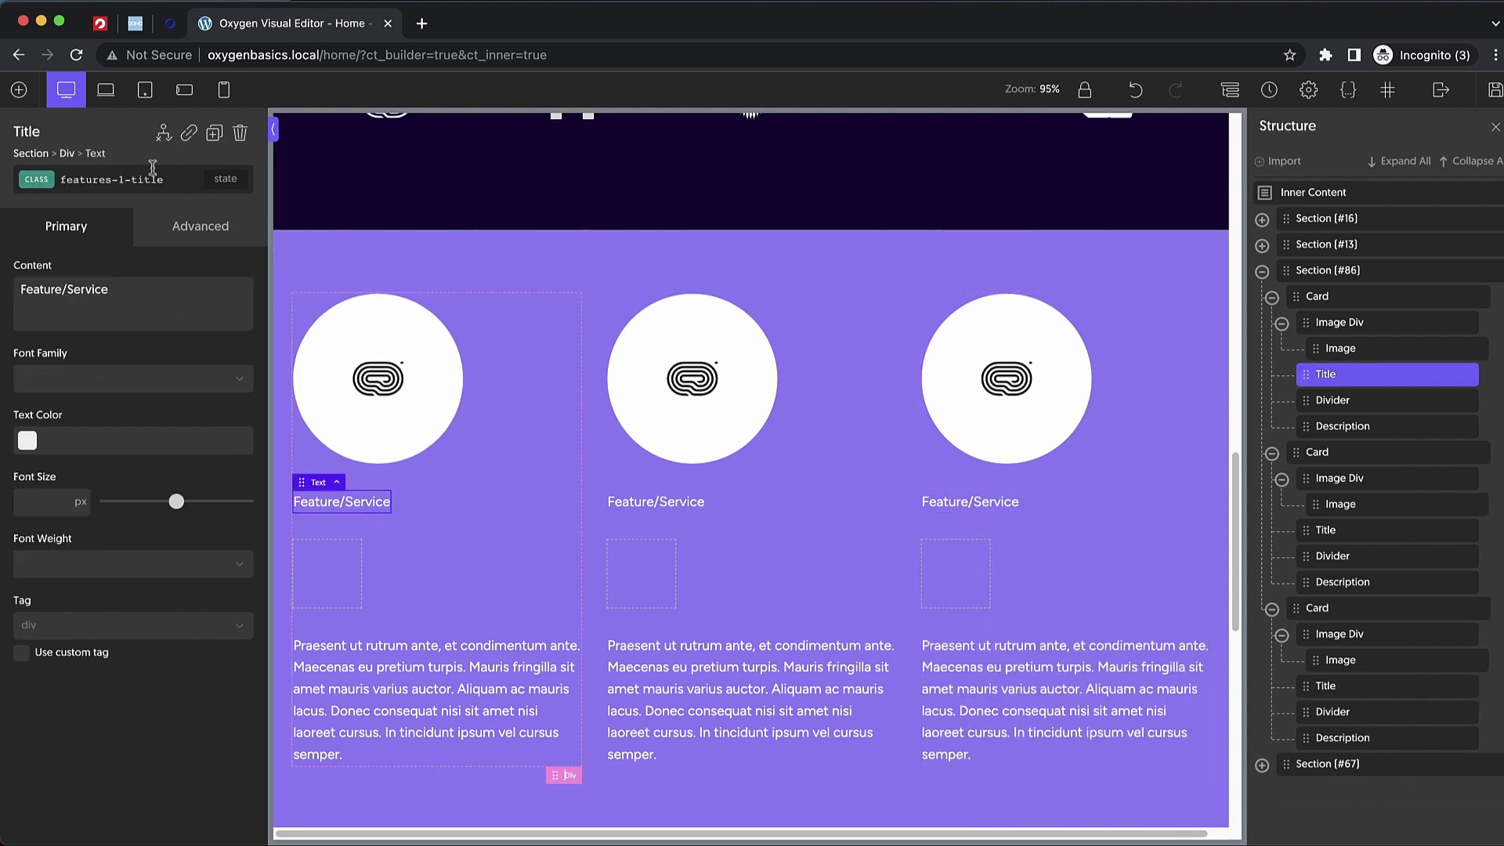
left_click_drag(175, 501, 140, 509)
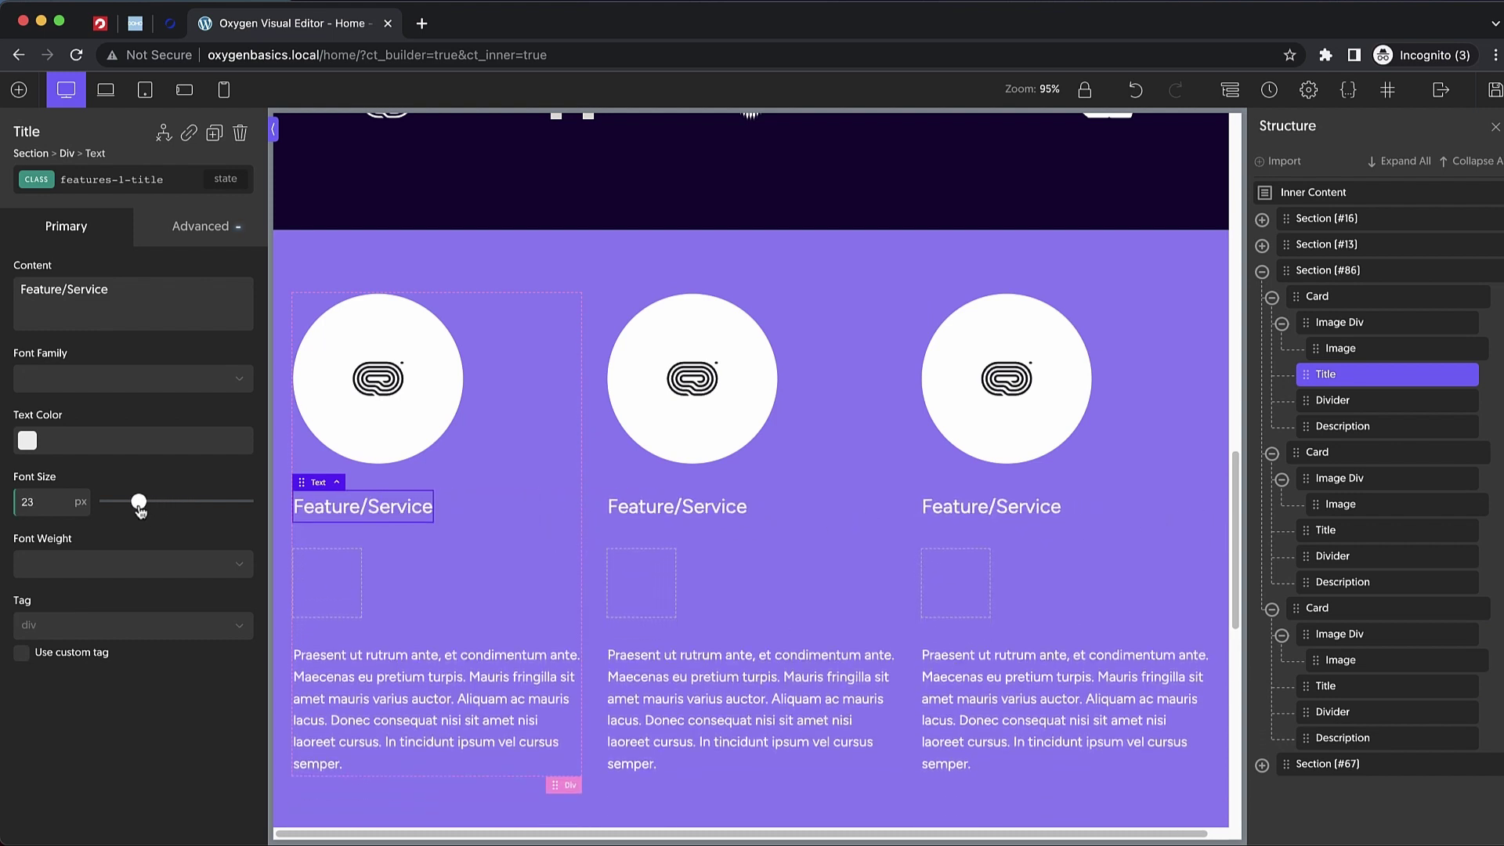
double_click(46, 509)
type("22")
- Add the custom CSS "min-height: 0px !important;" to the features-1-divider class
left_click(330, 589)
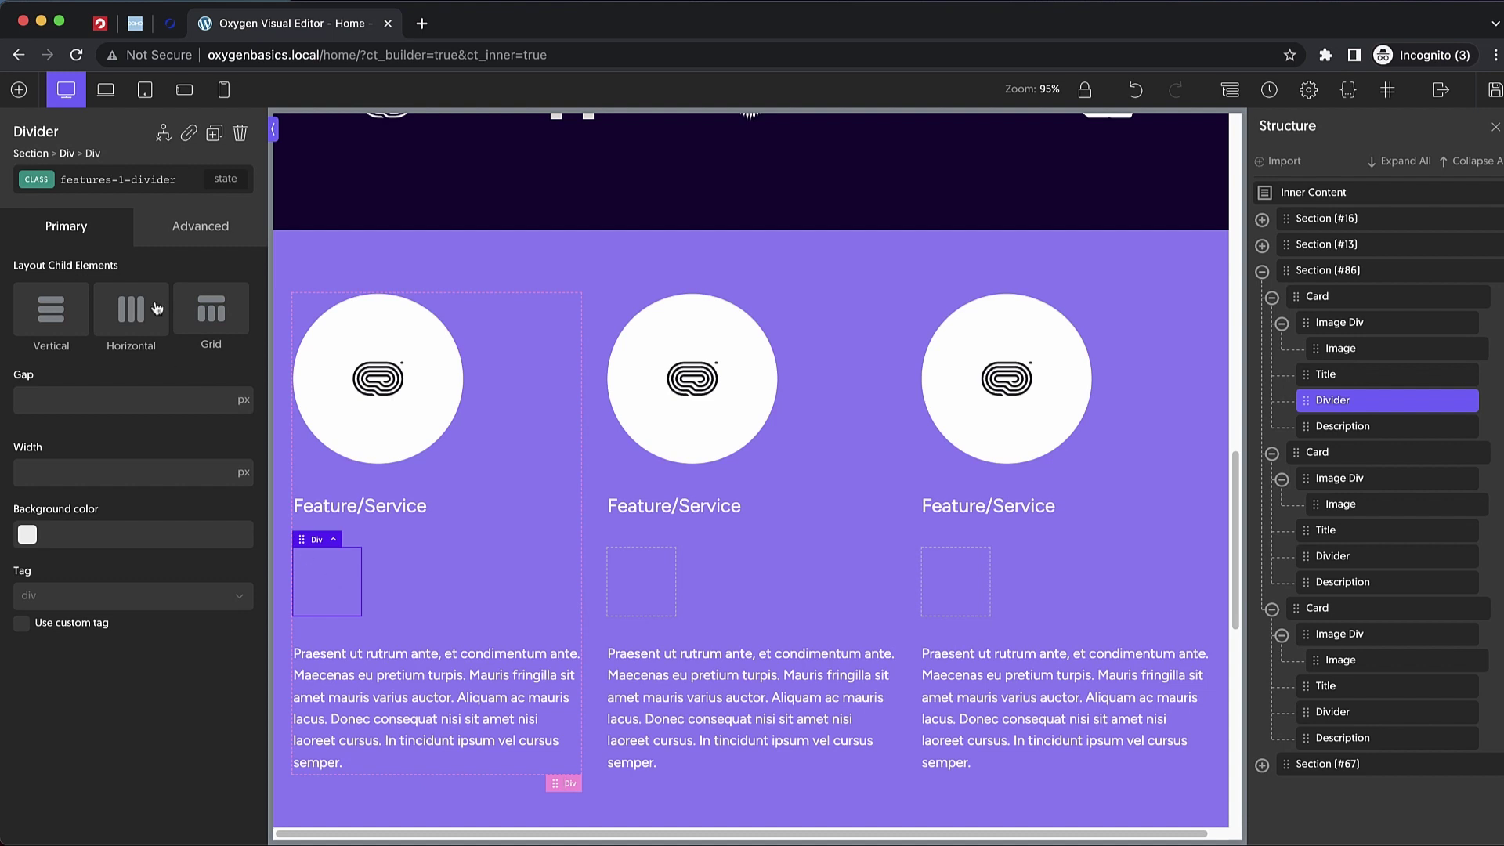
left_click(196, 228)
left_click(191, 553)
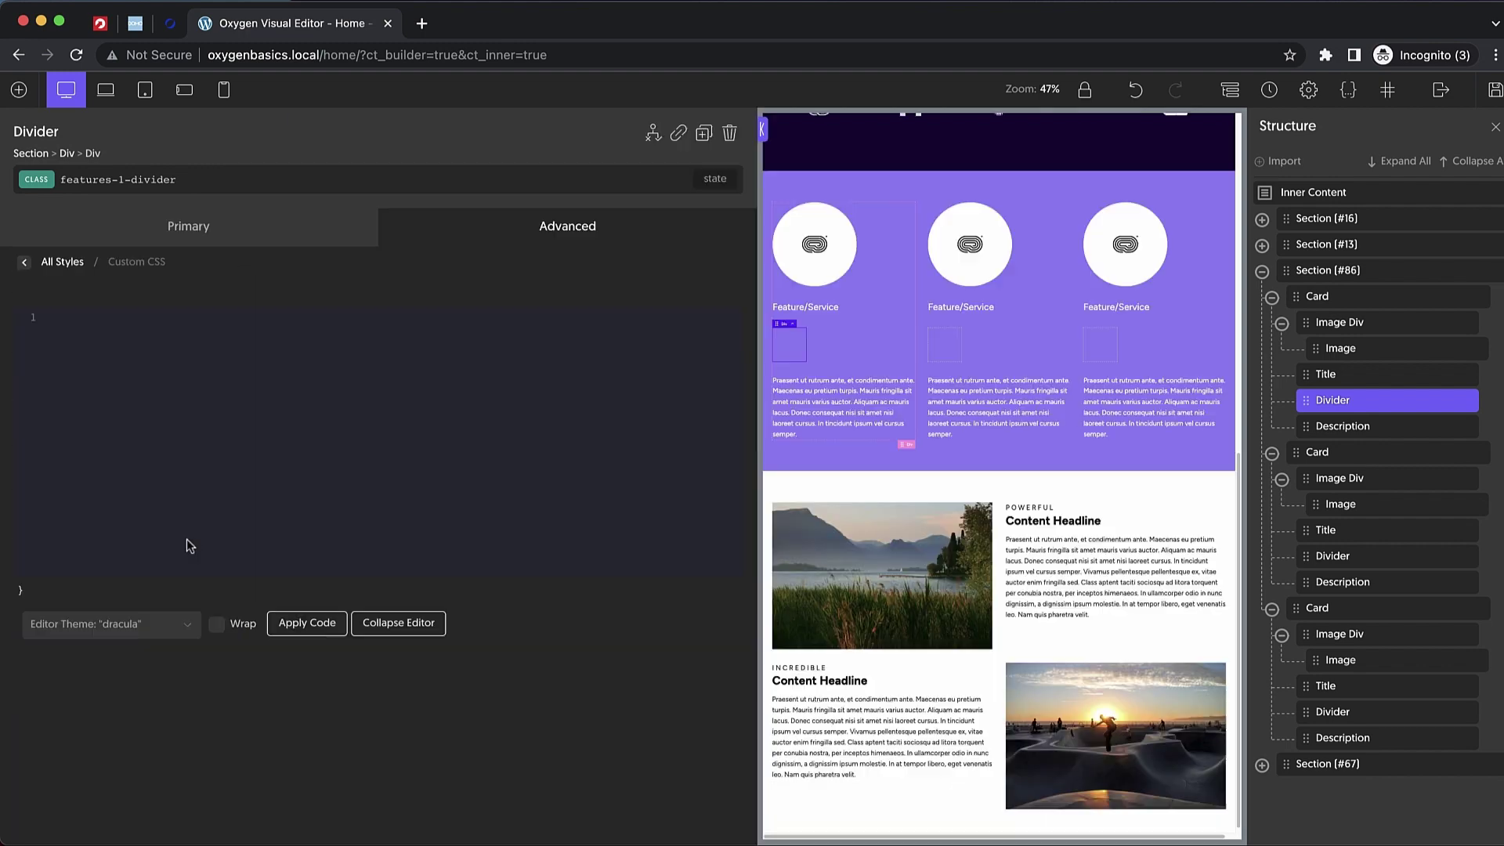
type("min-height: 0px !important;")
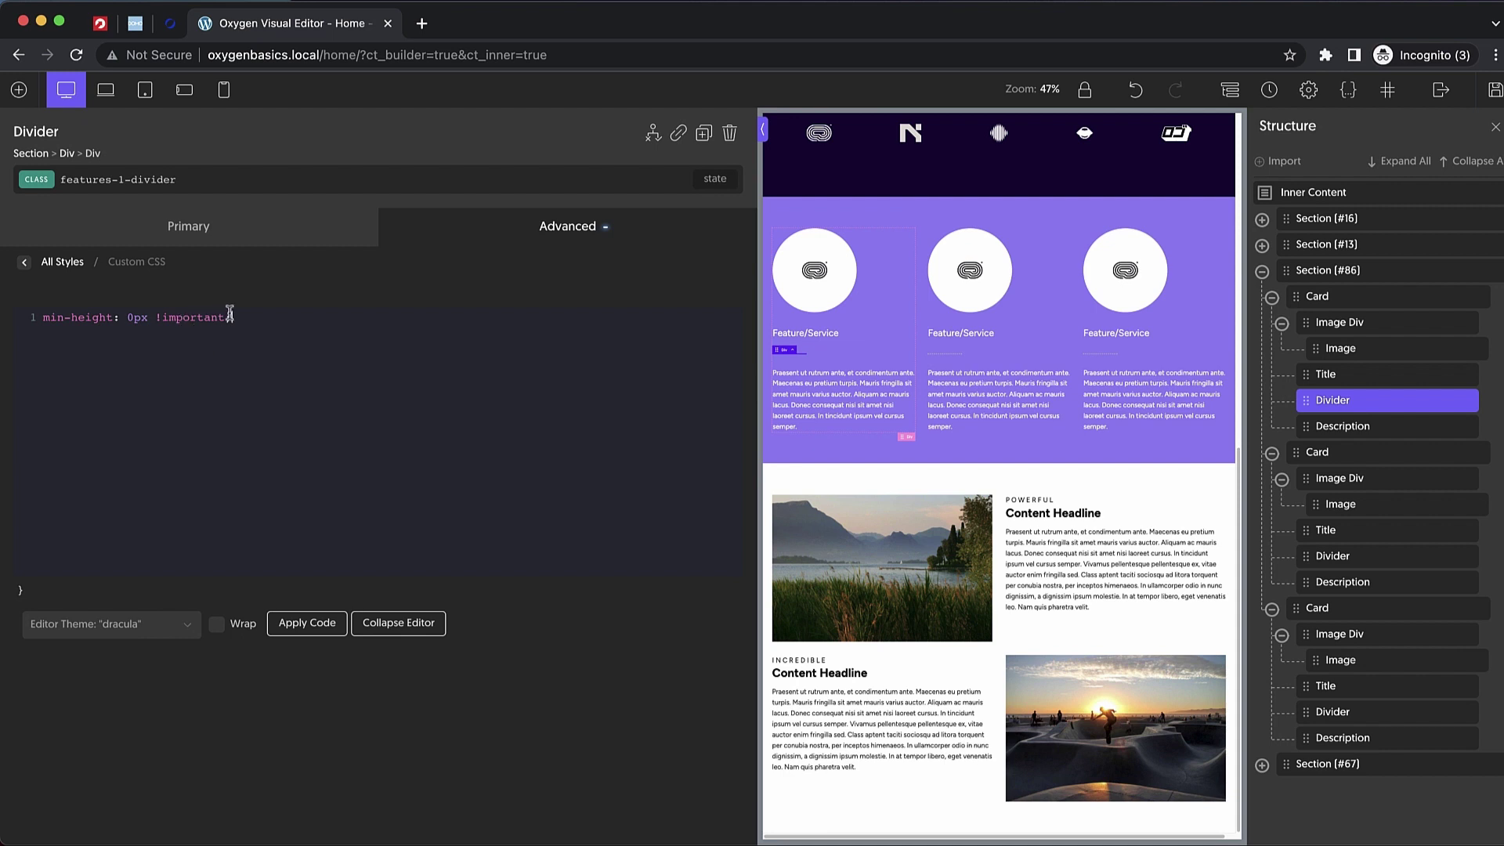
triple_click(156, 311)
left_click(156, 313)
left_click(26, 264)
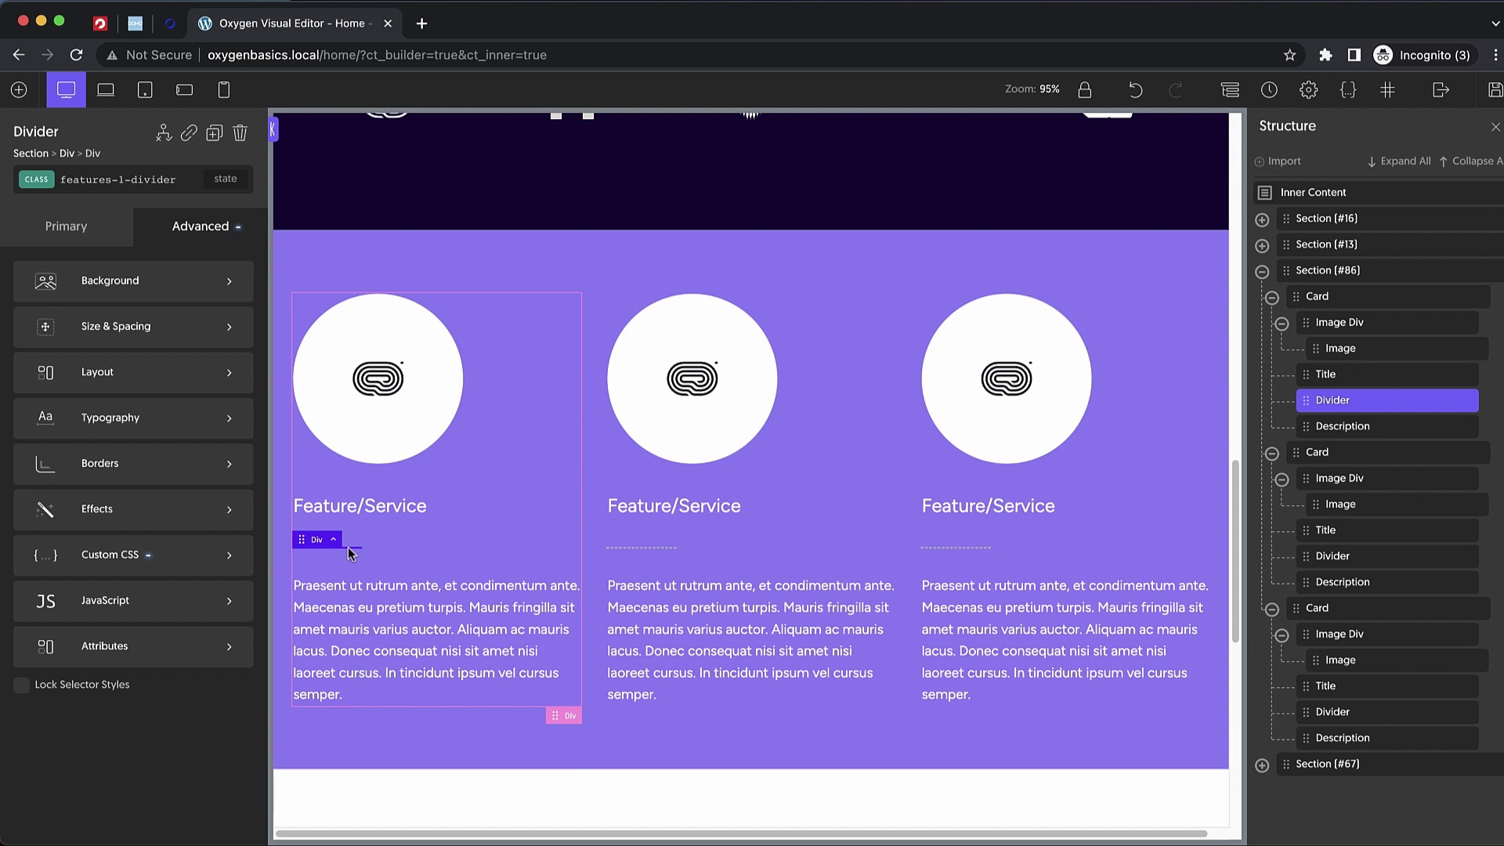
- Set the features-1-divider class to a height of 2 px and a width of 50%
left_click(180, 328)
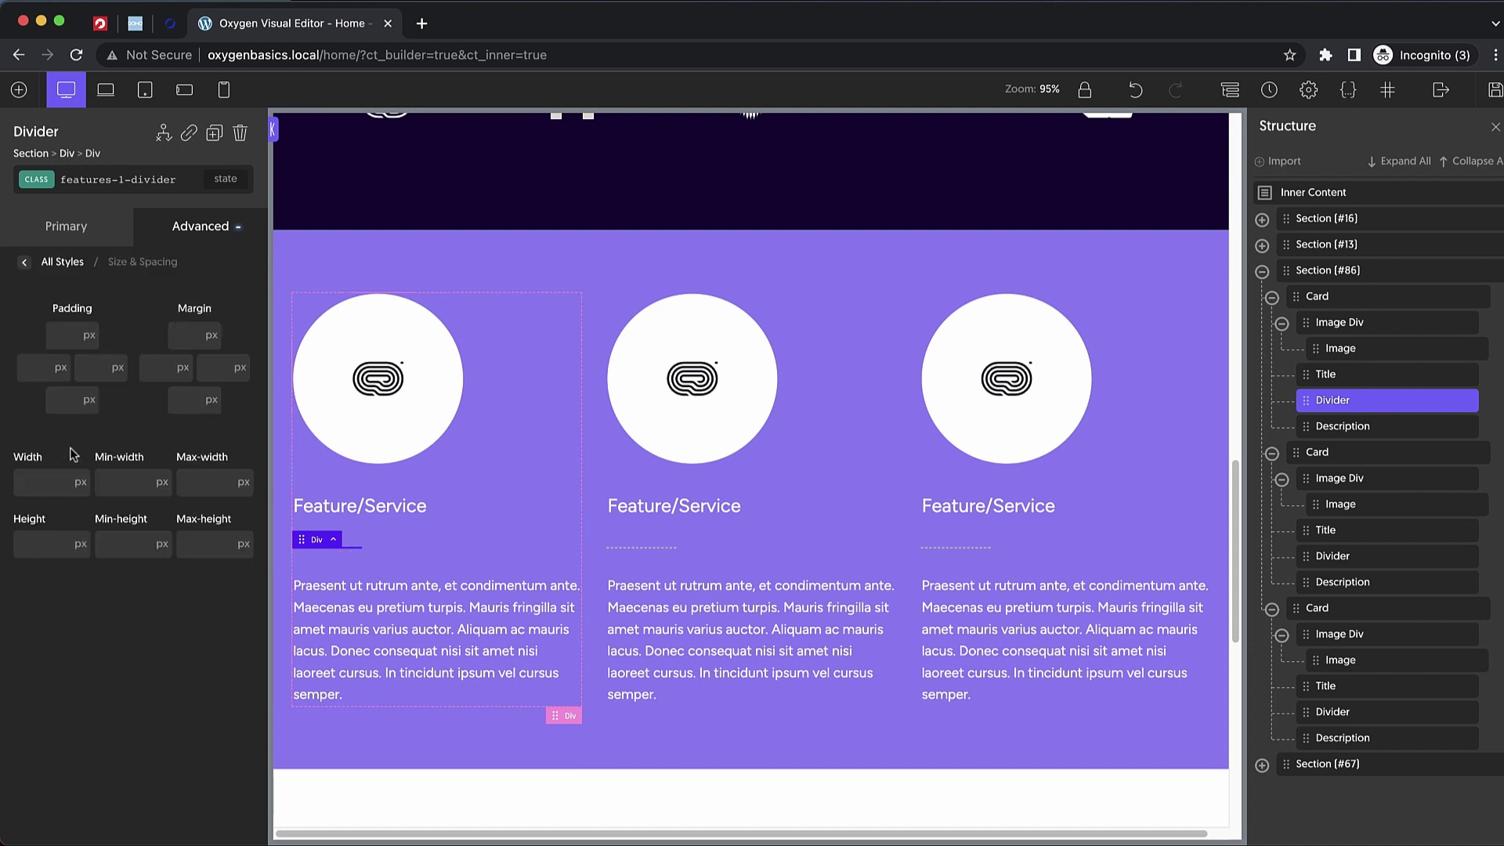
left_click(50, 546)
type("2")
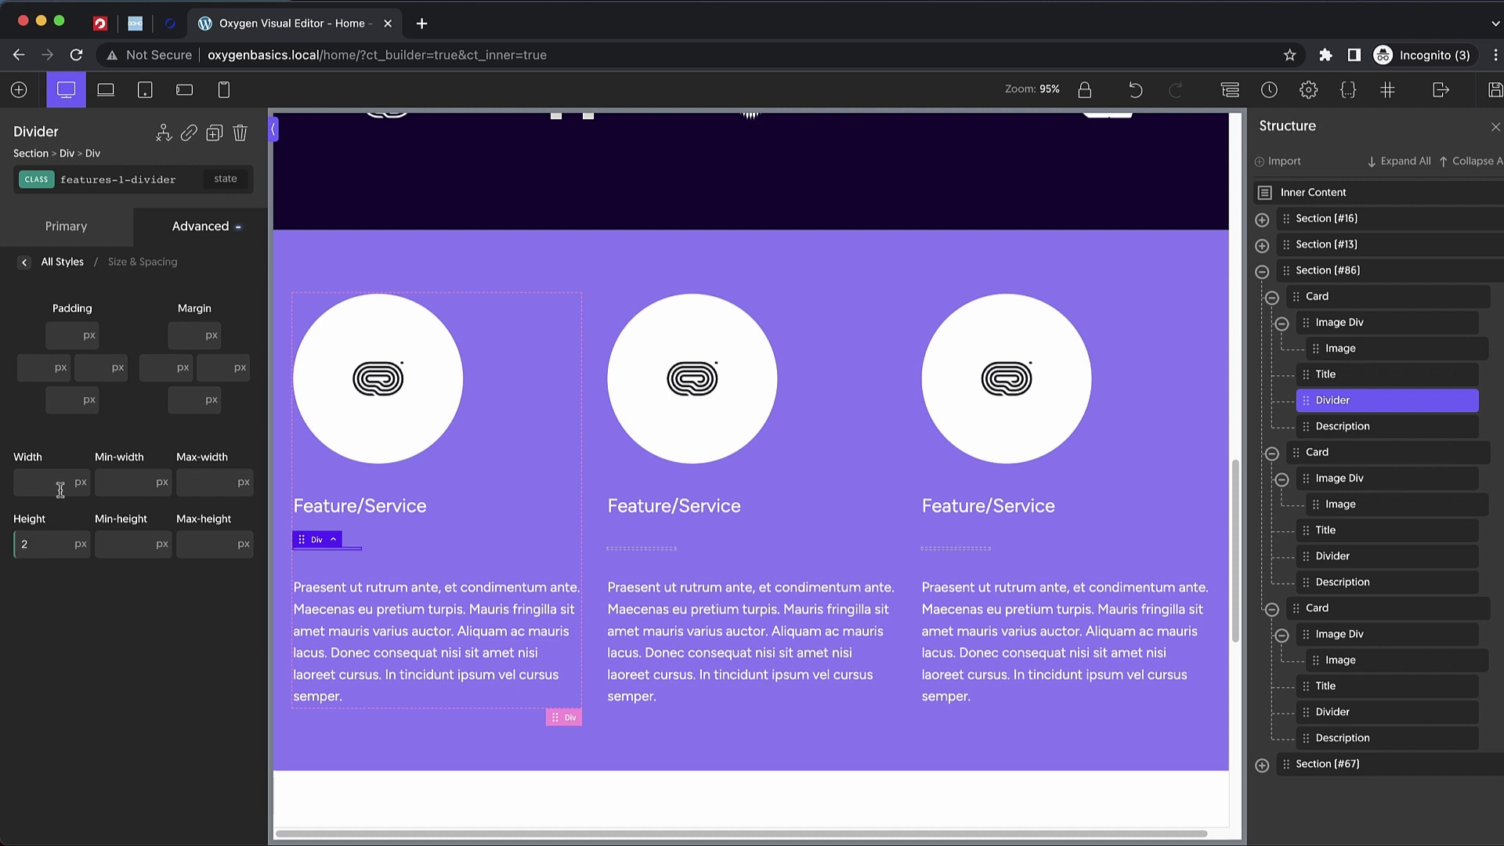
left_click(84, 476)
type("50")
- Set the background color of the features-1-divider class to white, #ffffff
left_click(198, 249)
left_click(105, 283)
left_click(28, 324)
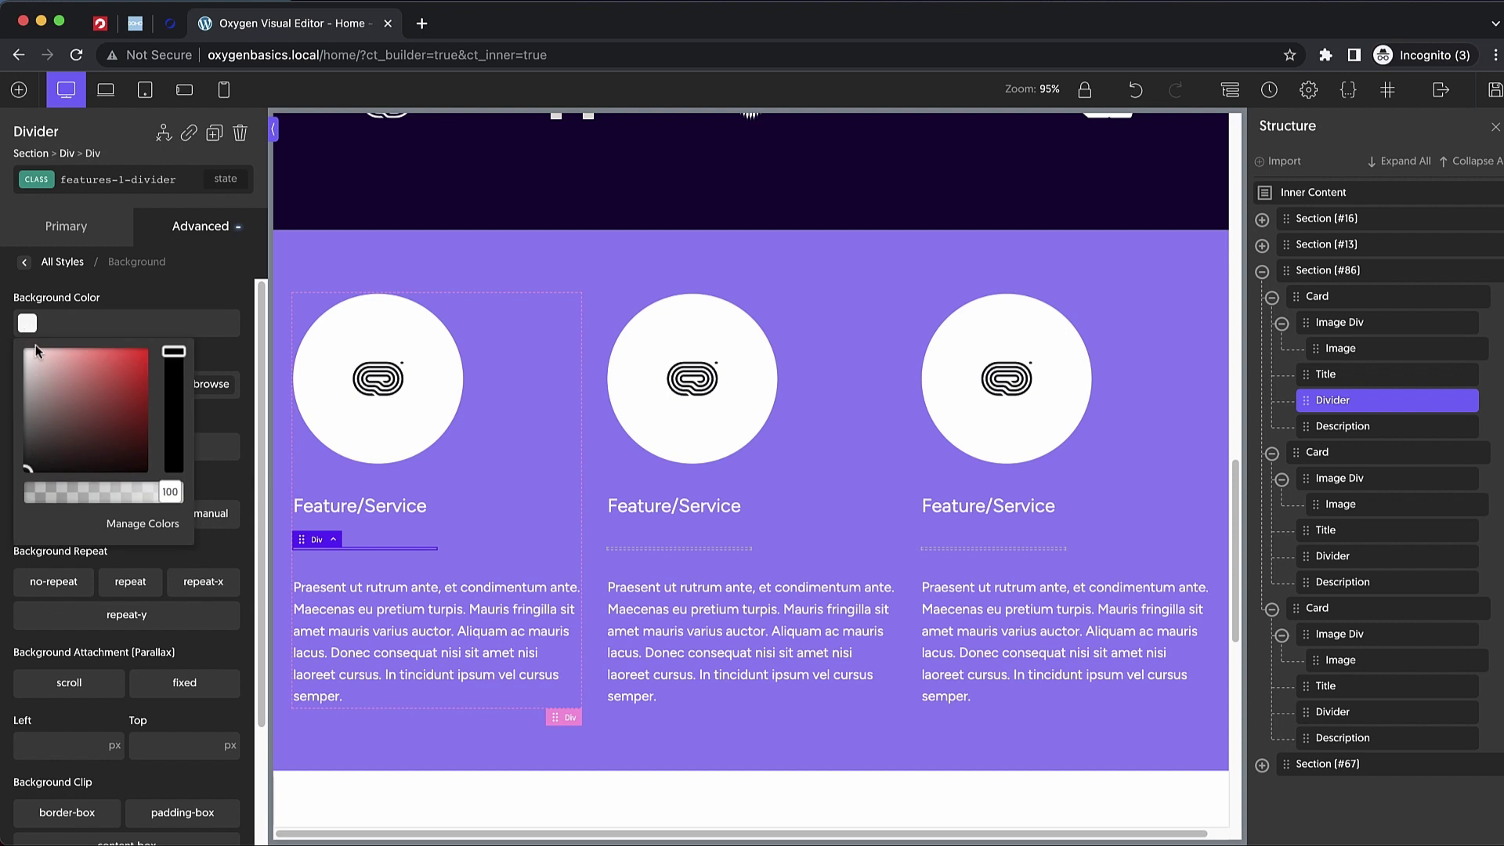
left_click(151, 302)
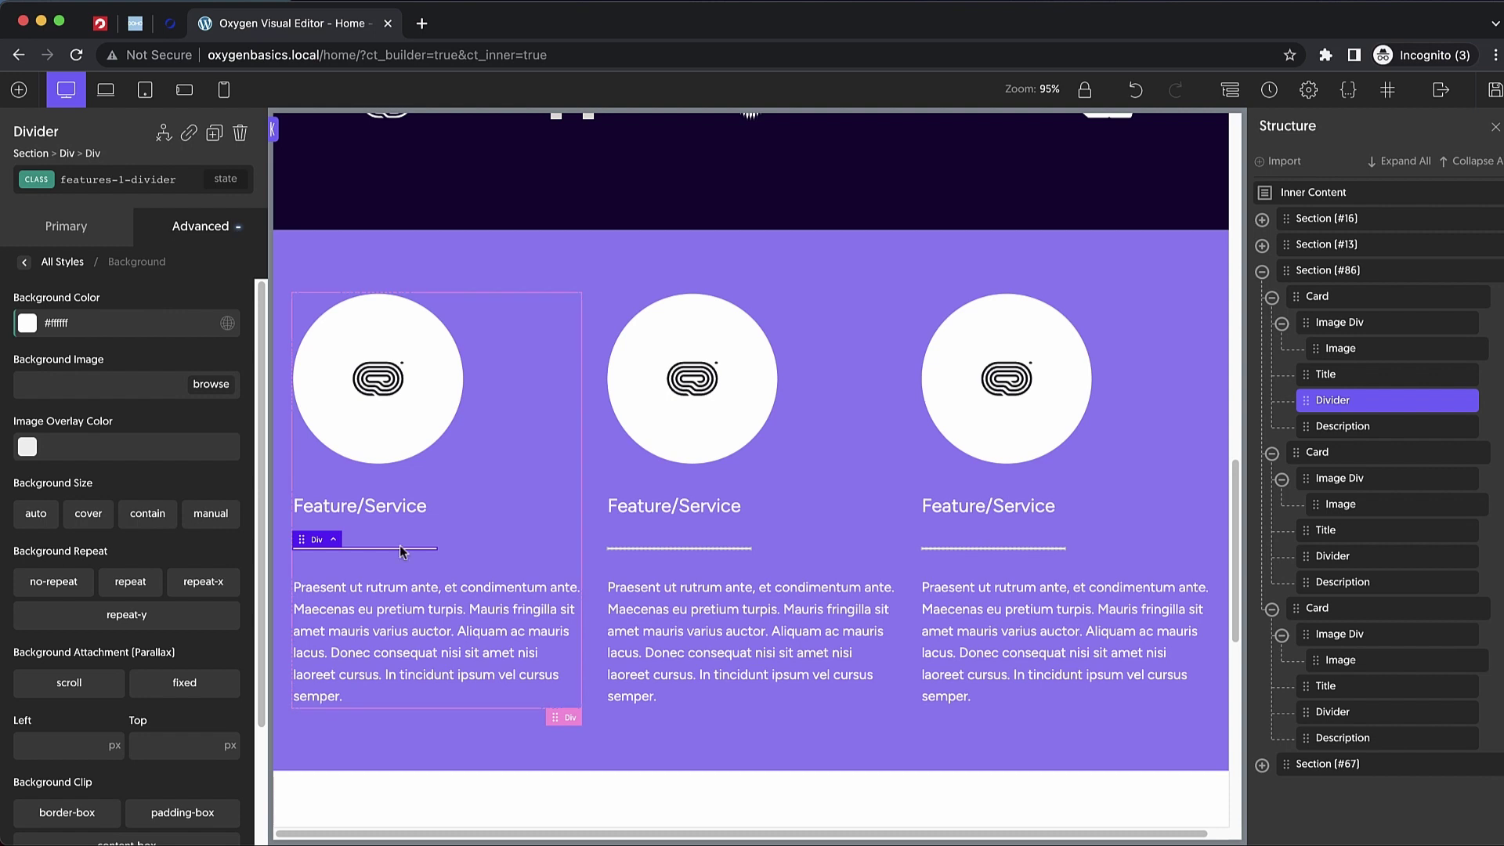
- Open the advanced style settings for the first card's features-1-title class
left_click(401, 506)
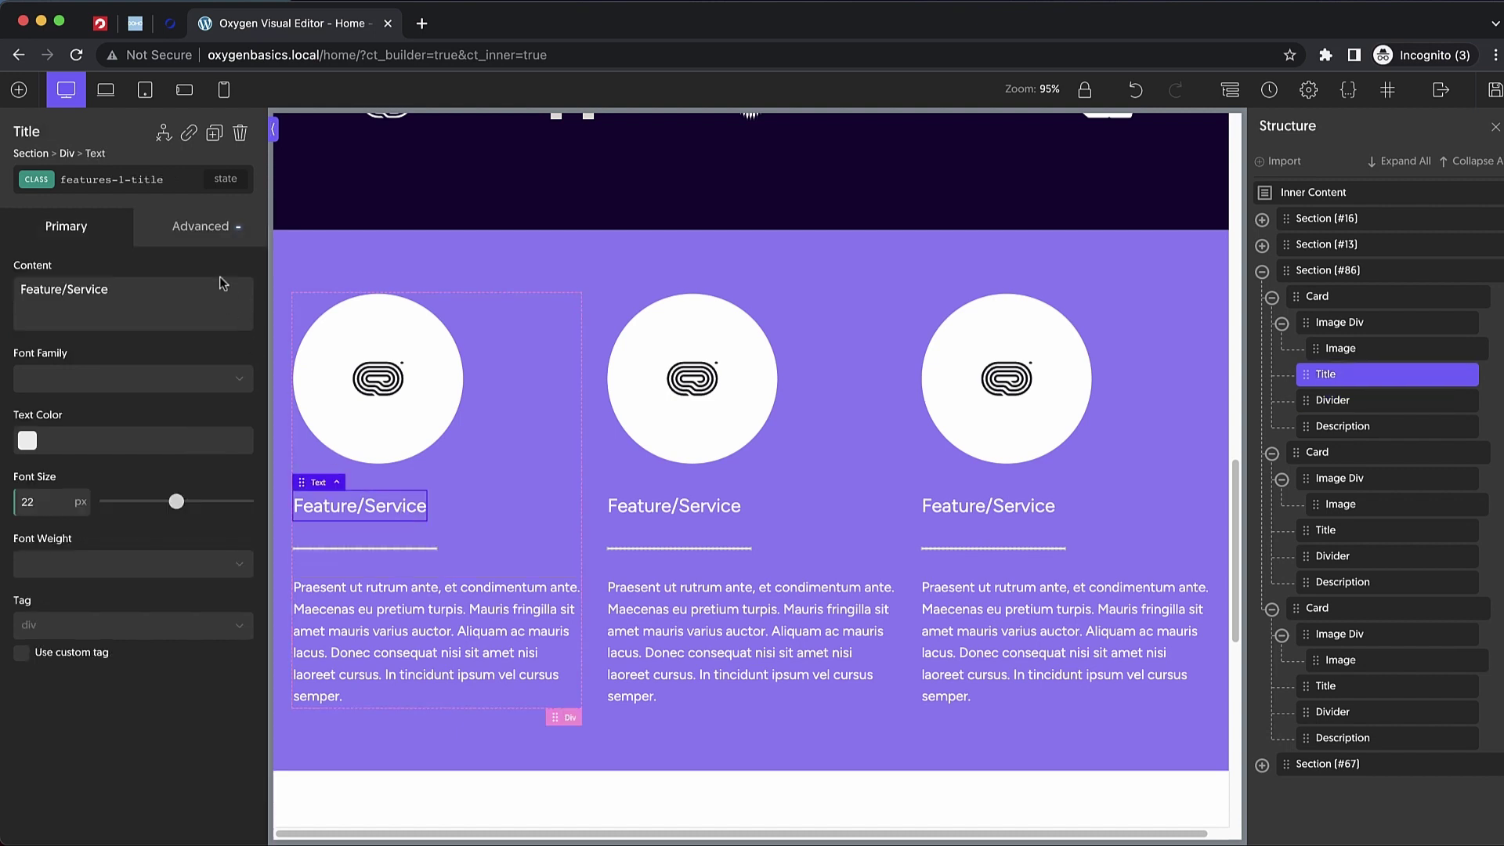
left_click(193, 237)
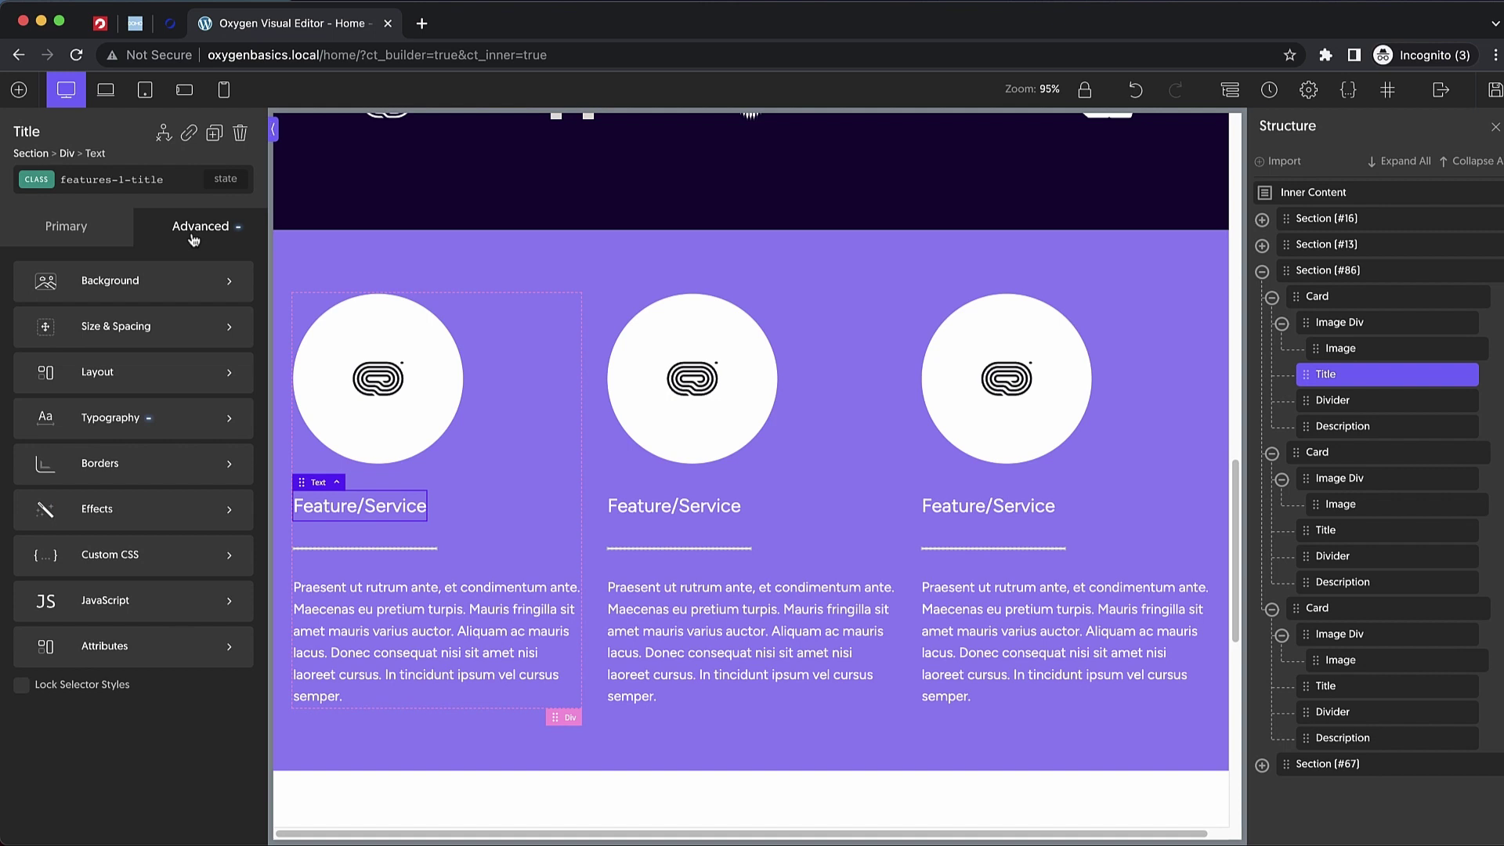
- Set the bottom margin of the first card's title class to -32 px to pull the divider closer
left_click(154, 329)
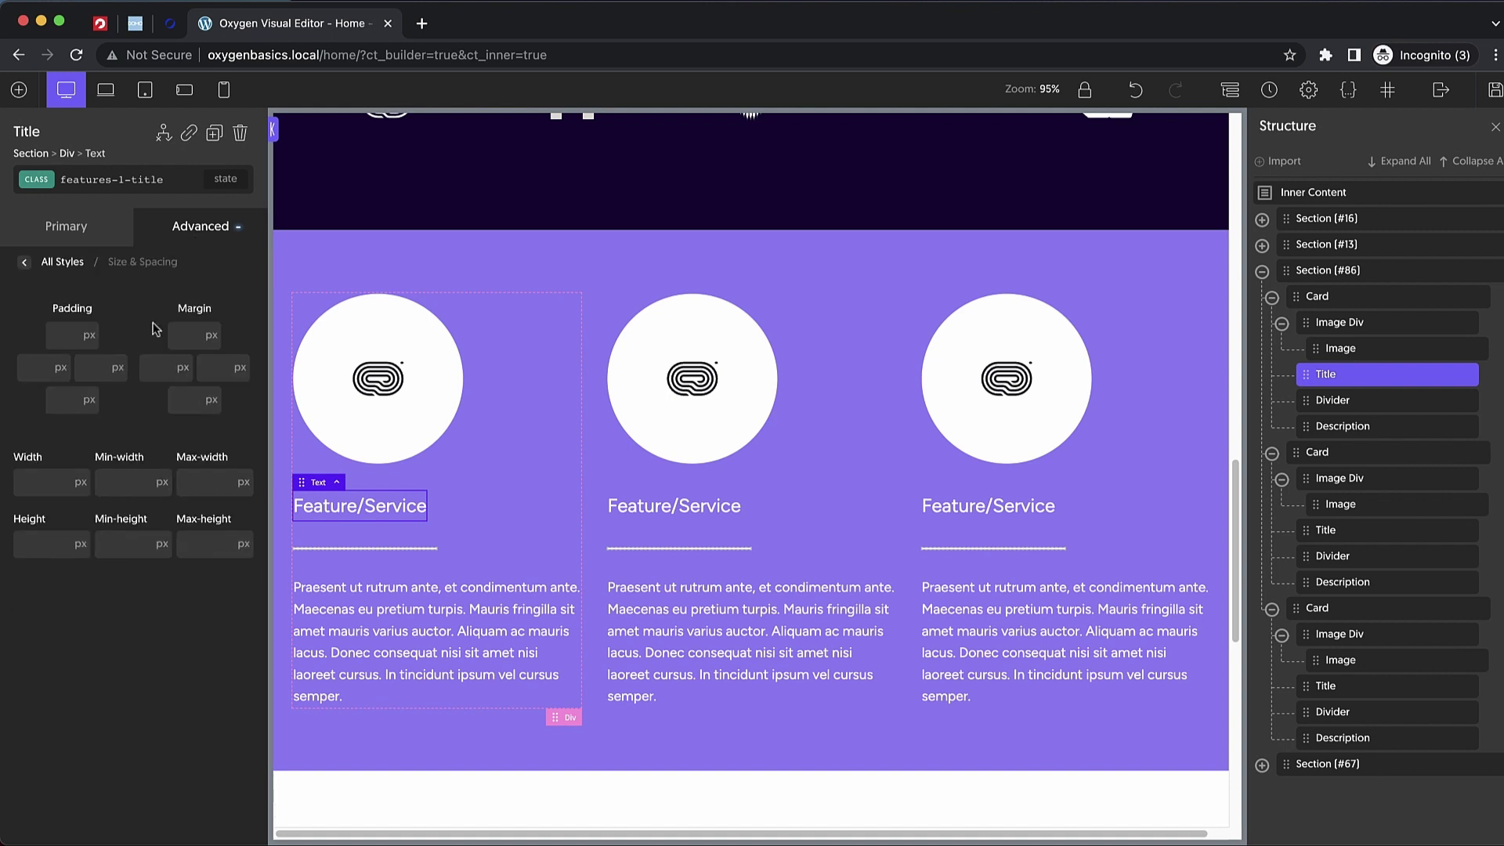
left_click(185, 398)
type("-32")
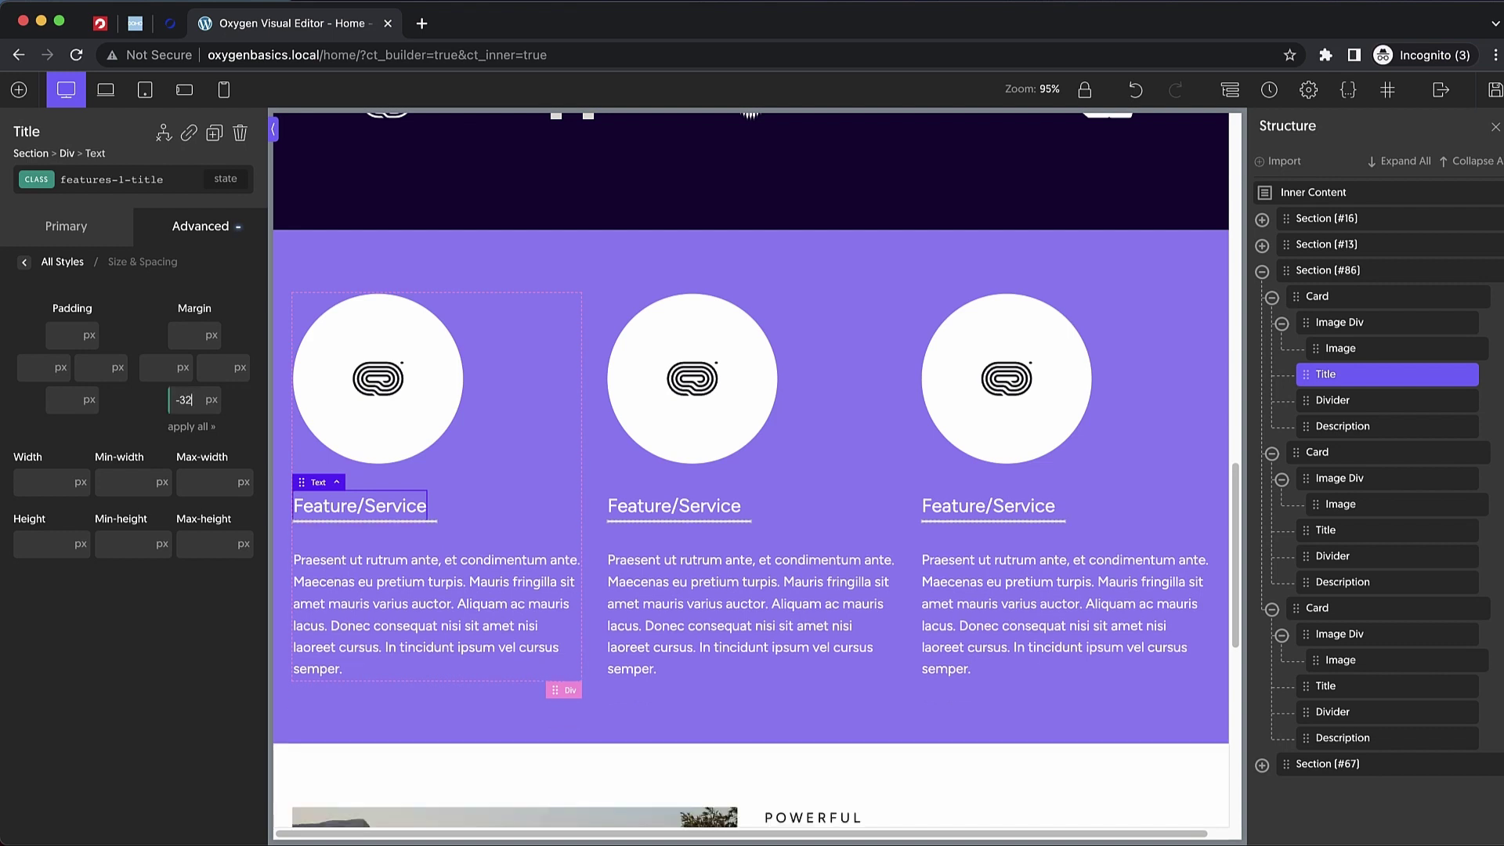
- Lay out the features-1-card class's child elements vertically with centered horizontal alignment
left_click(499, 496)
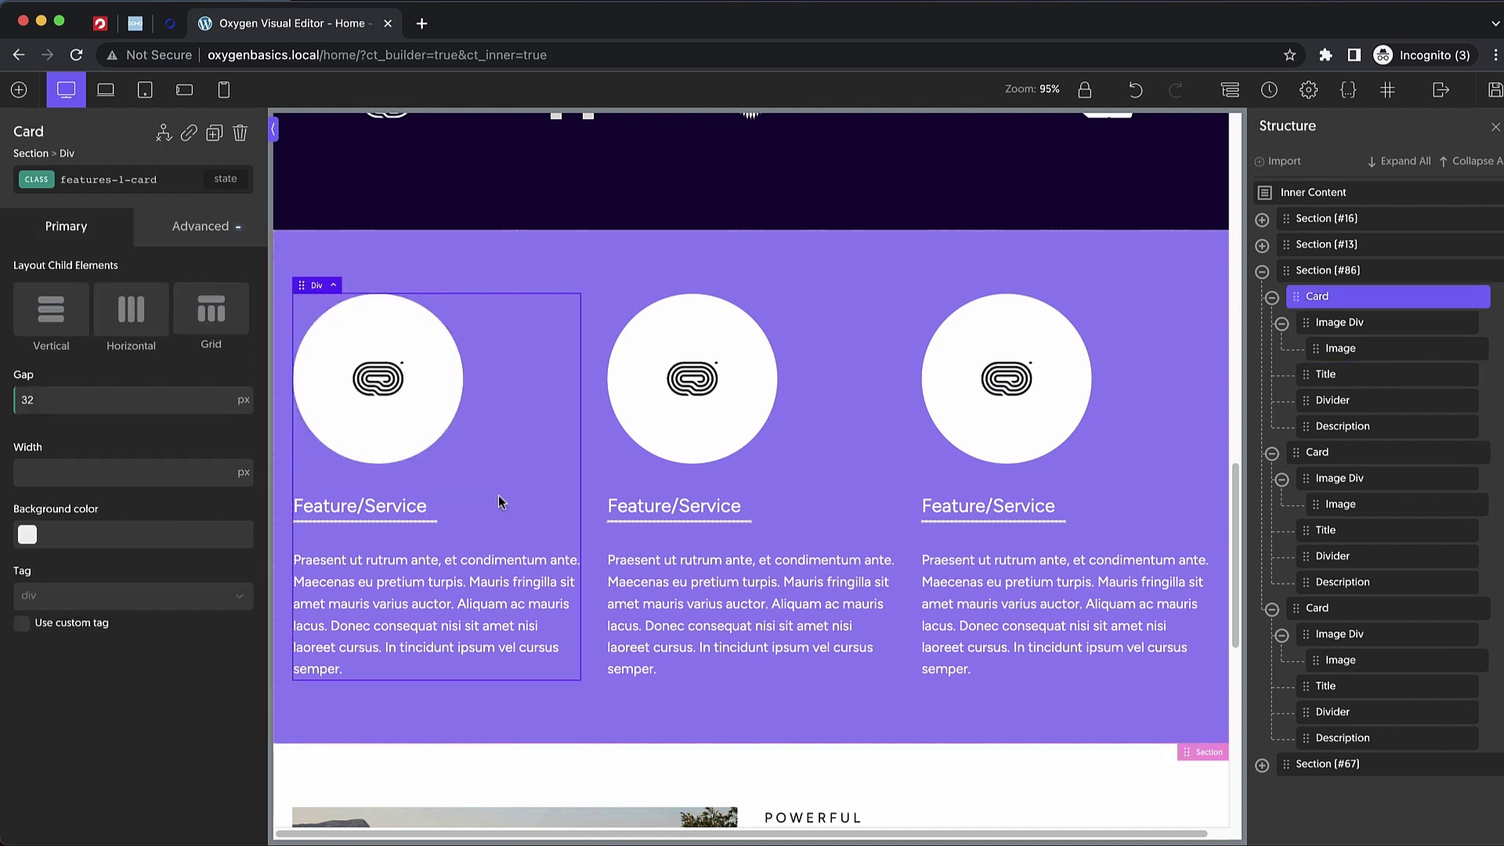
left_click(52, 314)
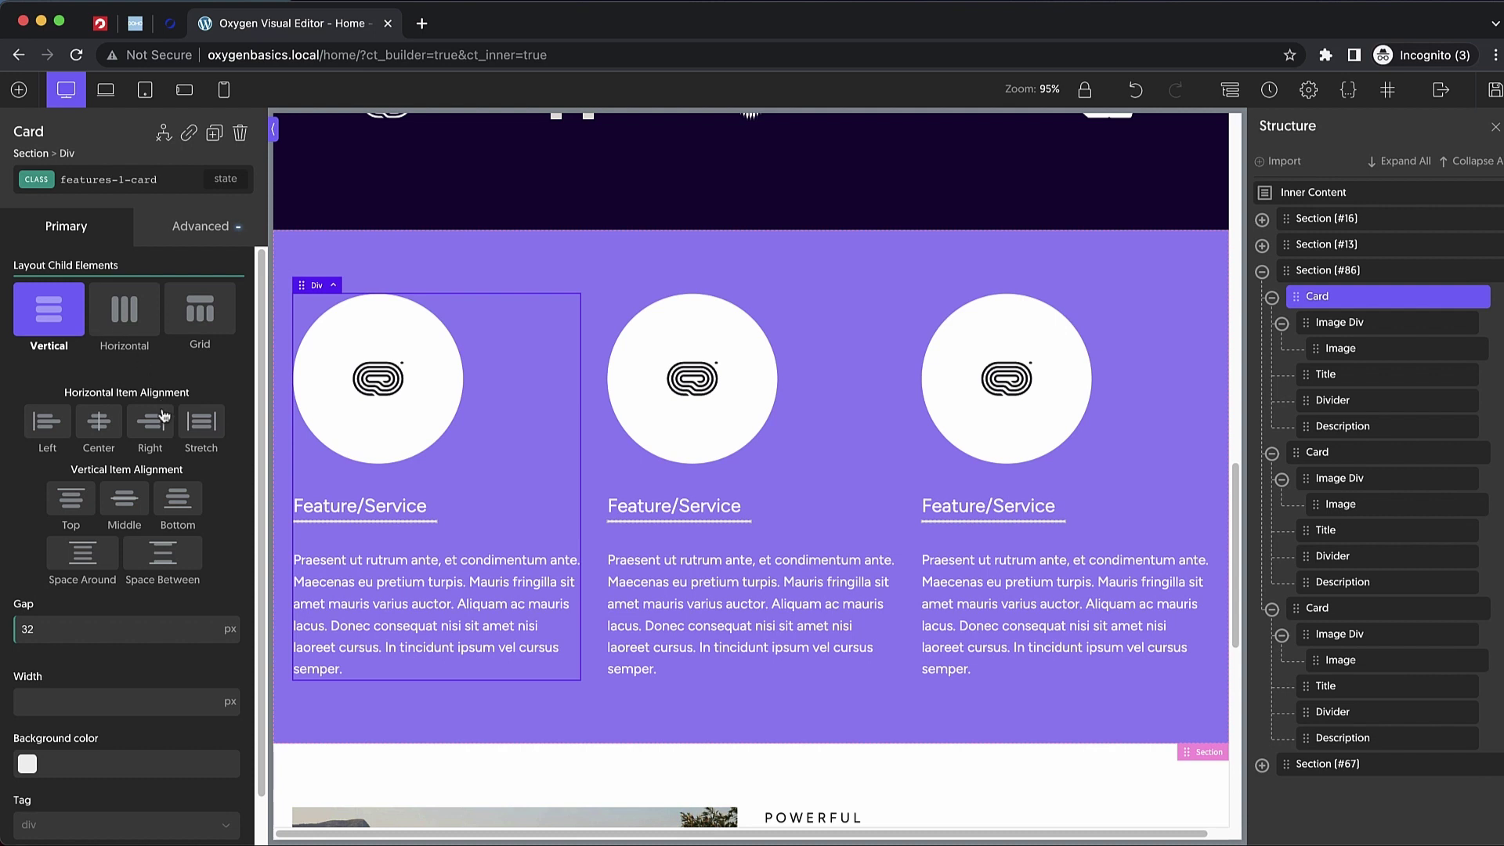
left_click(98, 430)
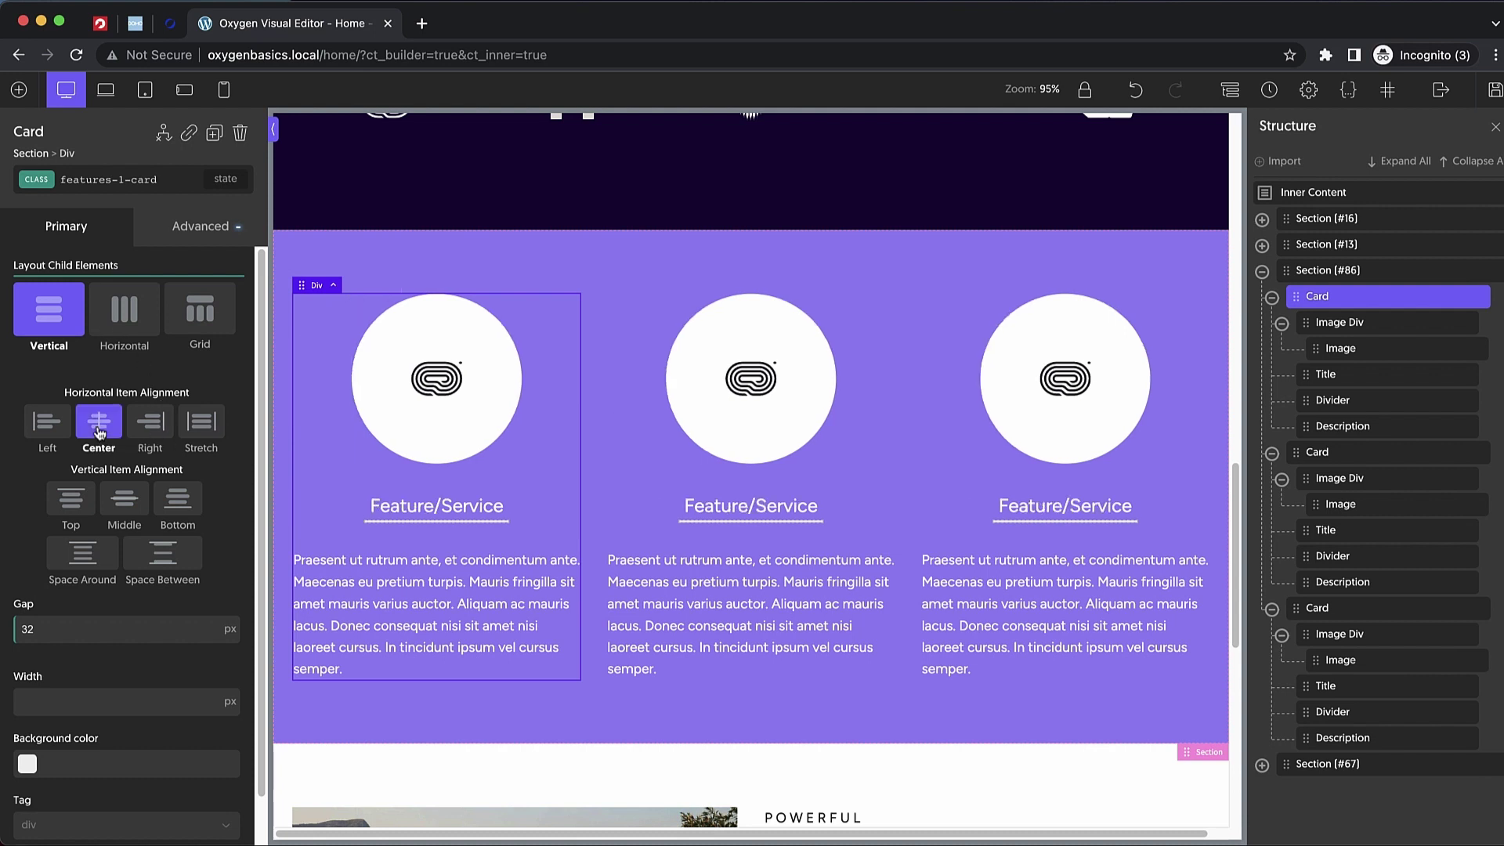
- Try centered text on the first card's description, then set its text alignment to left
left_click(478, 608)
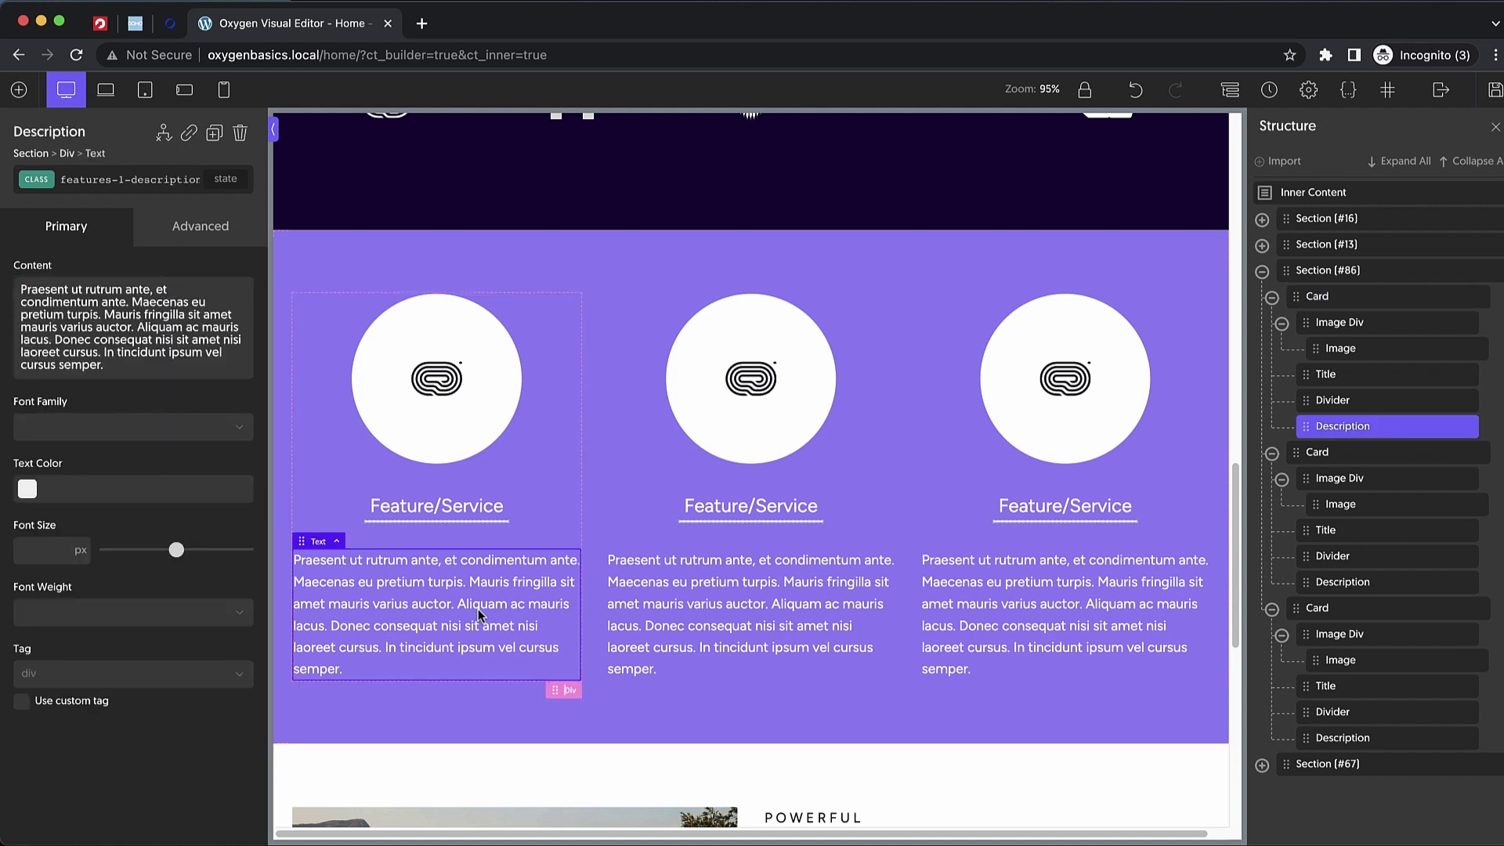
left_click(195, 238)
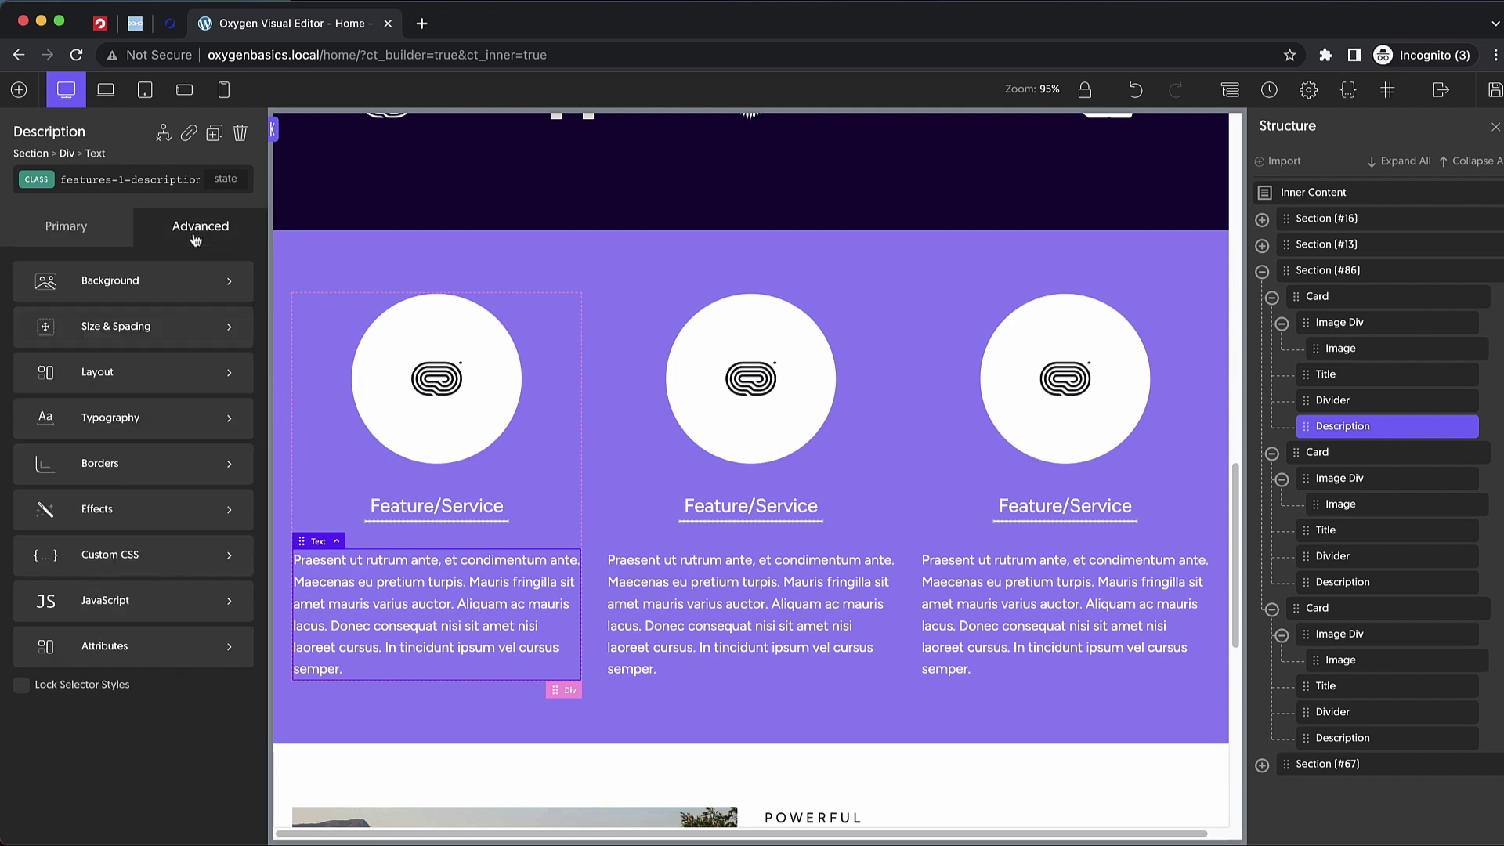
left_click(160, 419)
left_click(100, 519)
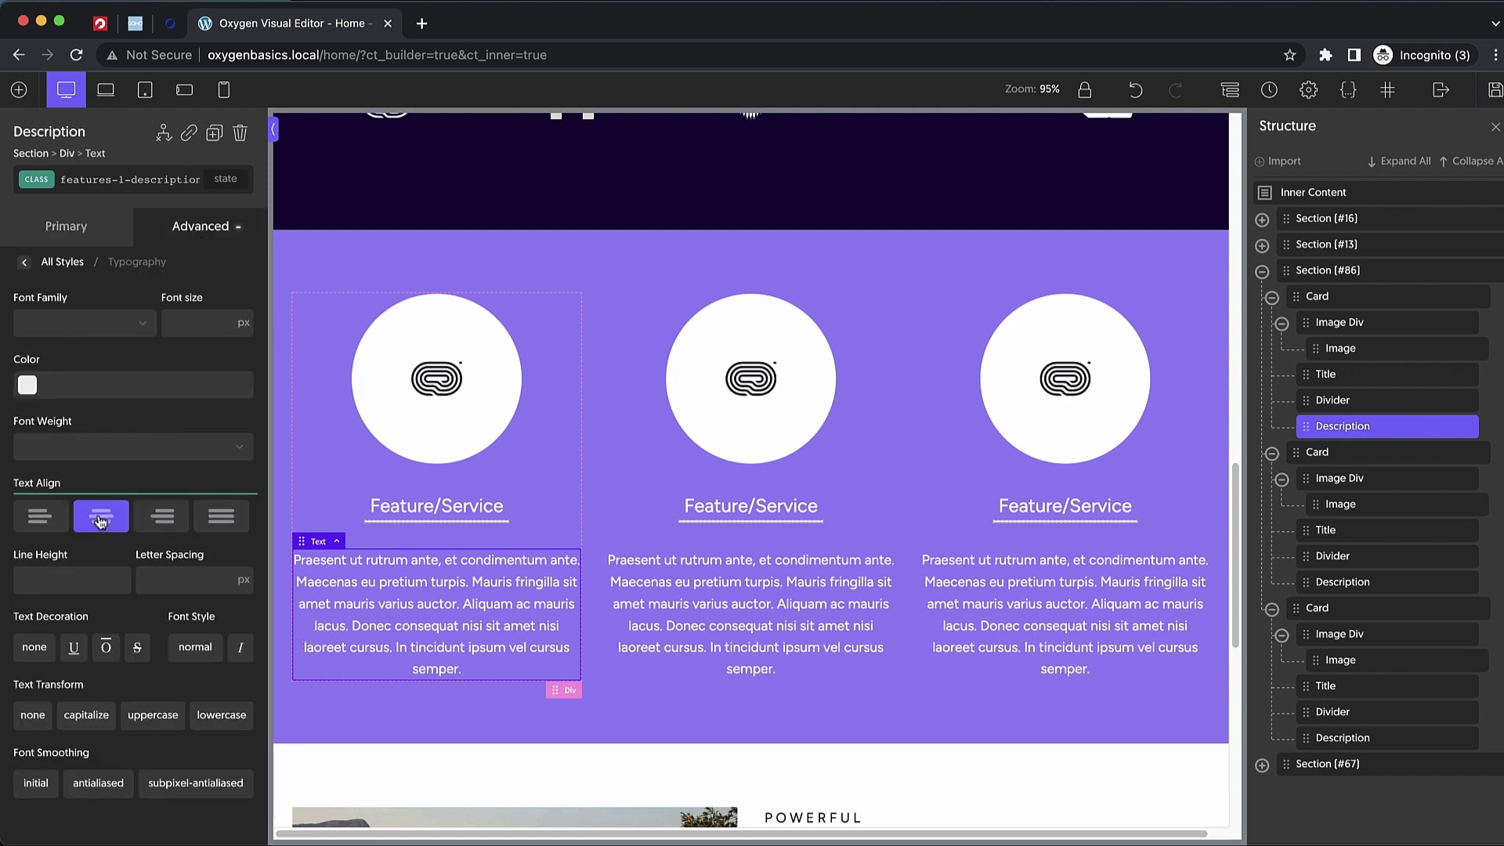
left_click(43, 517)
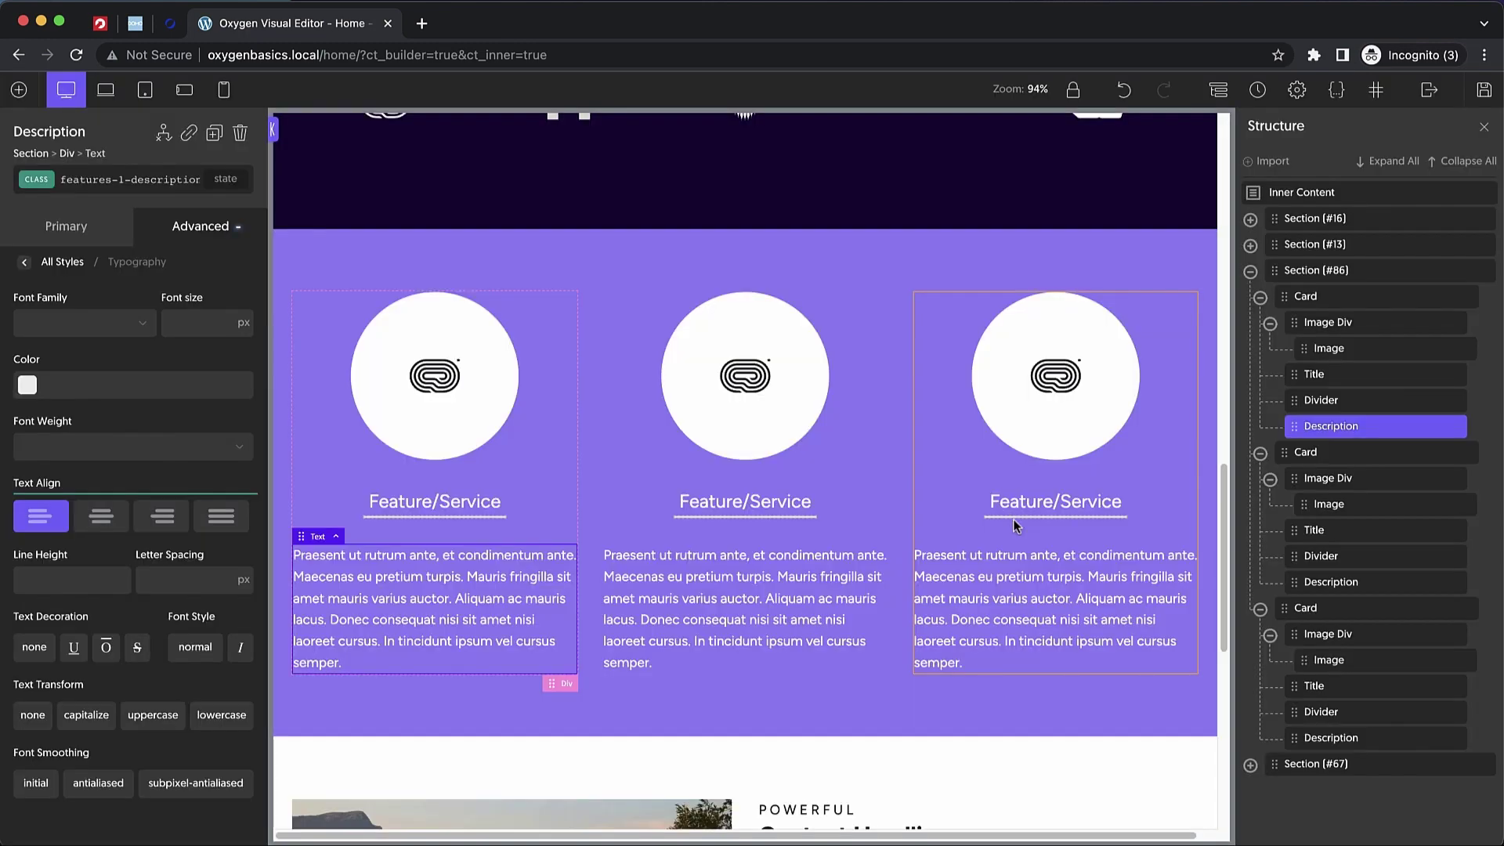
- Compare the feature section with the 10up and Domo reference pages, then return to the Oxygen editor
left_click(100, 25)
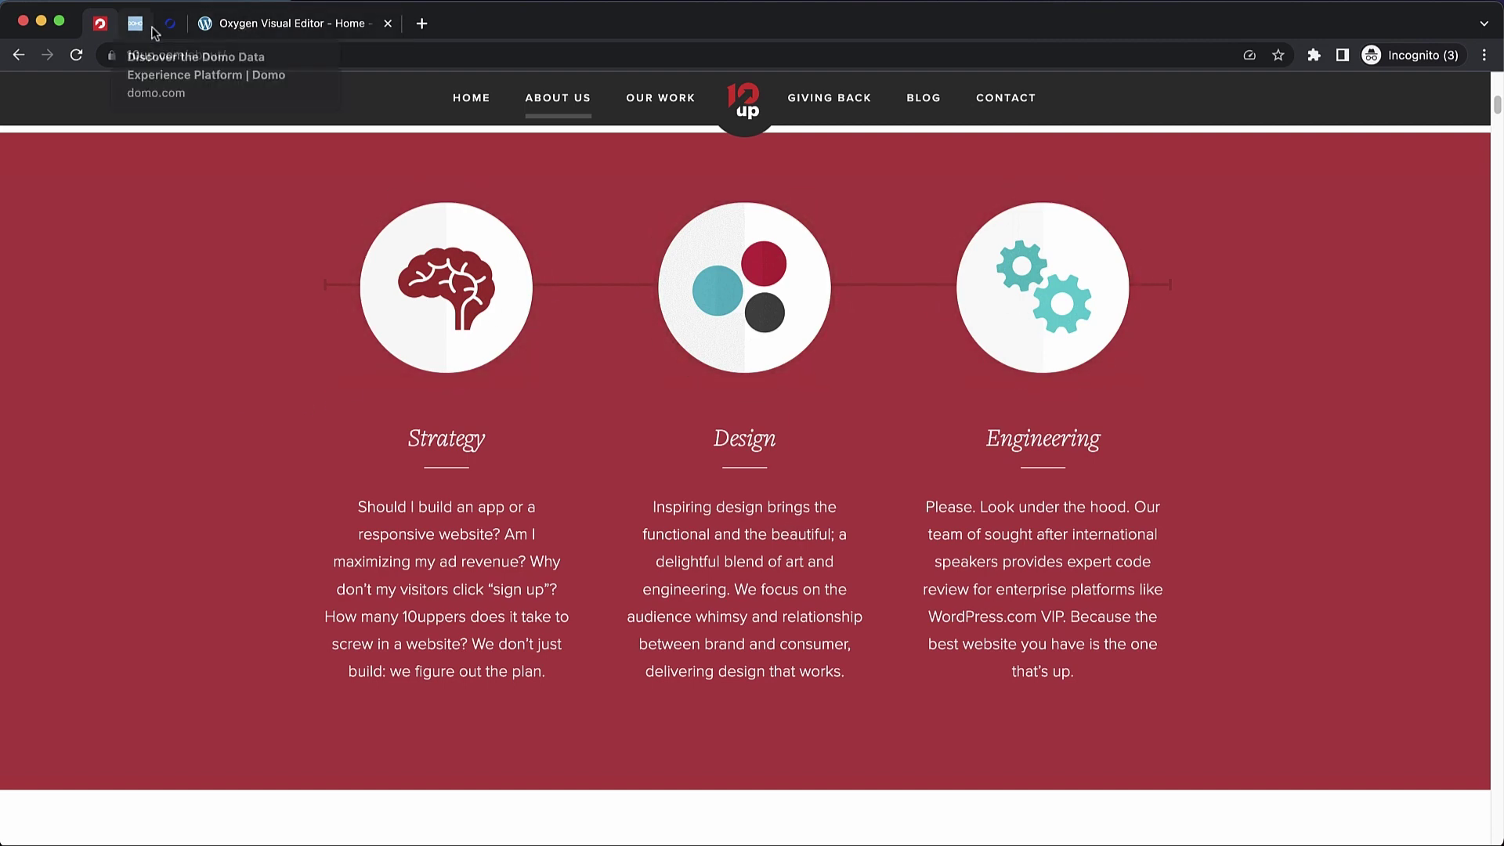
left_click(235, 24)
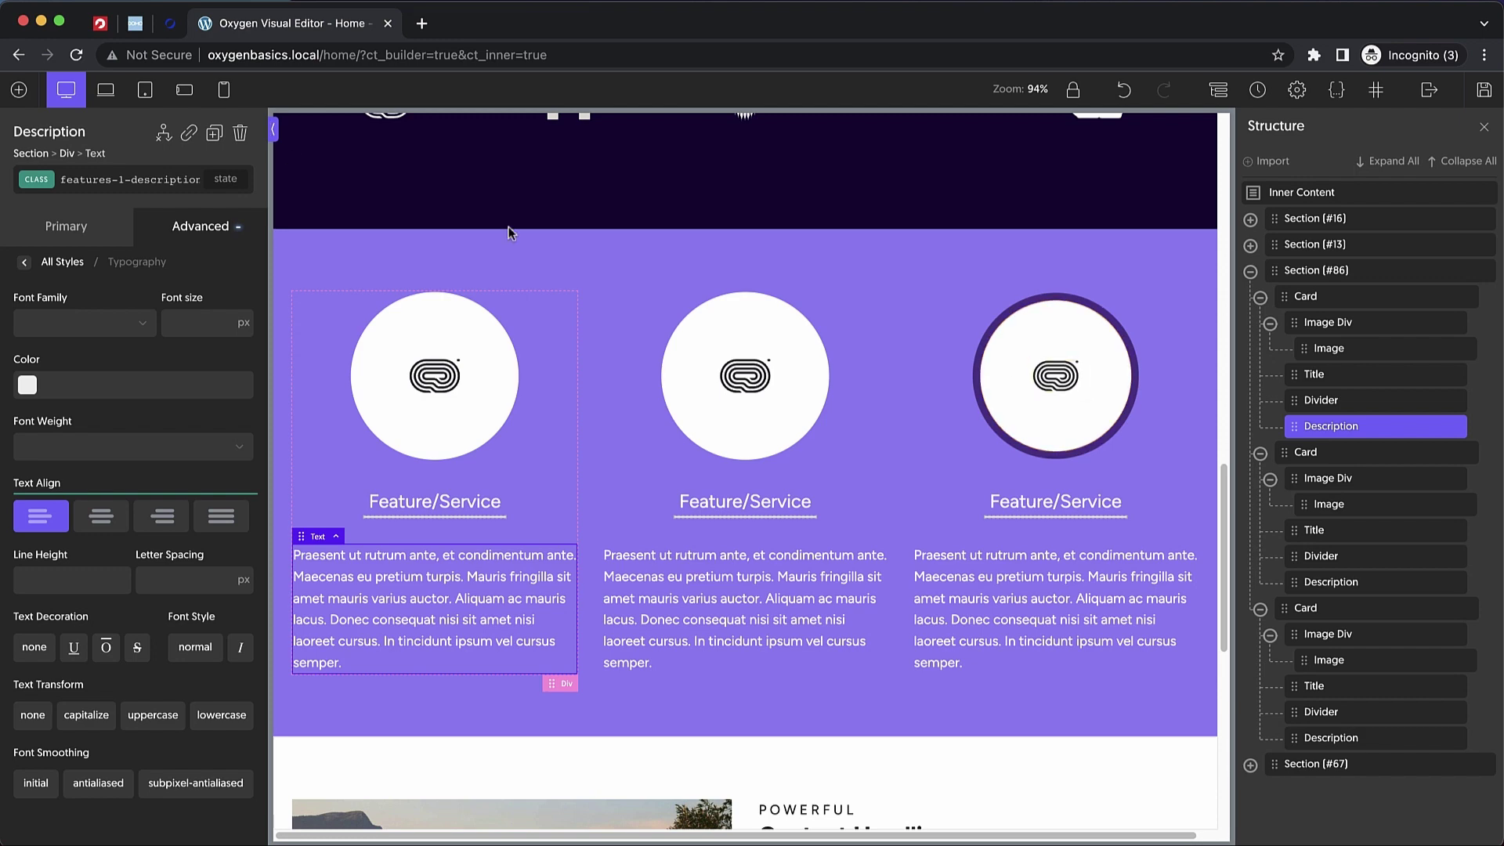
left_click(134, 24)
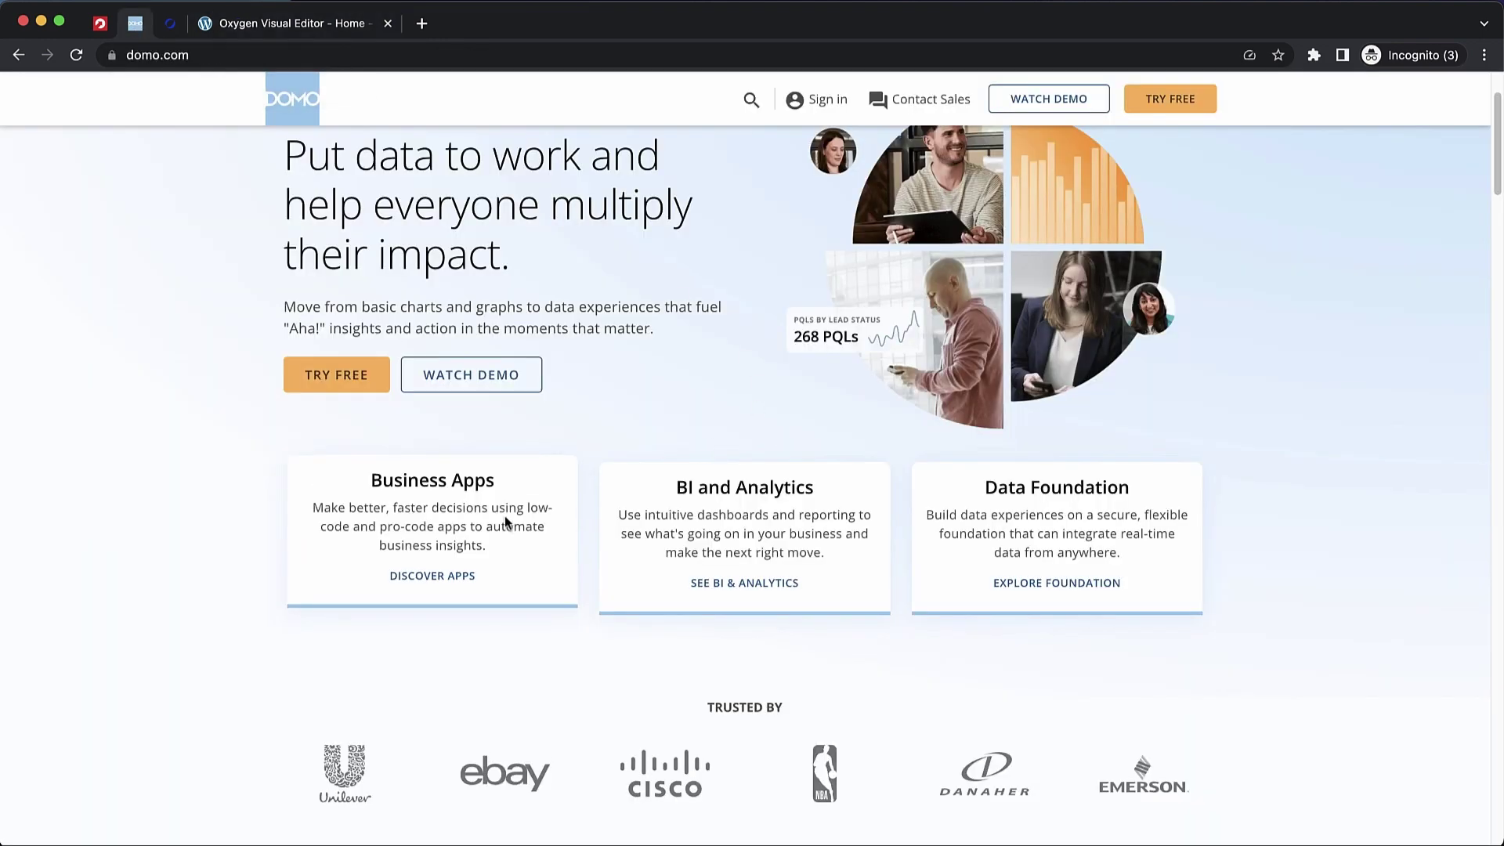
left_click(300, 22)
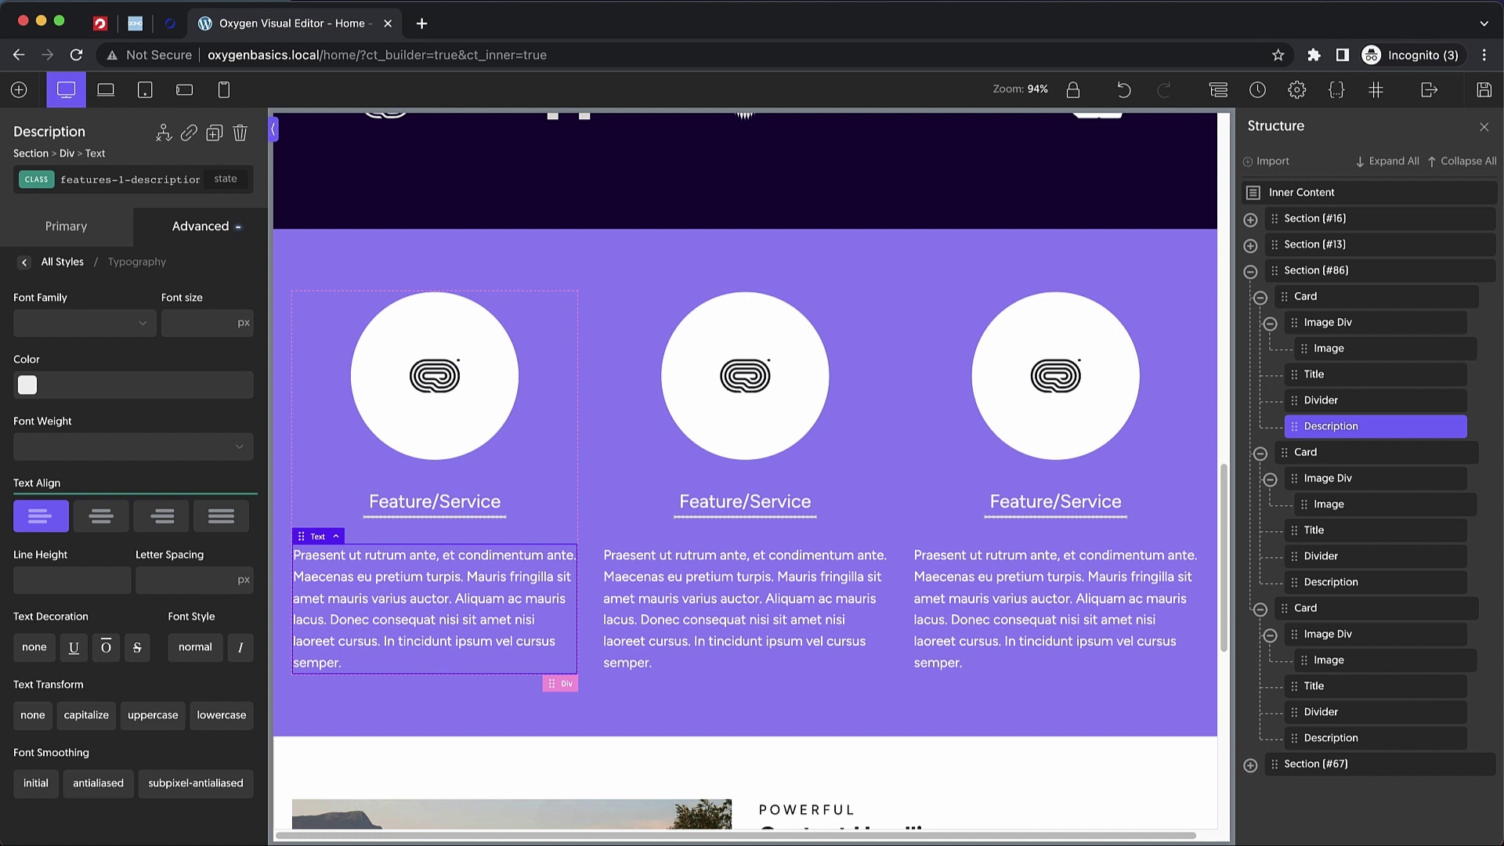
- Duplicate the purple section containing the three feature cards
left_click(715, 267)
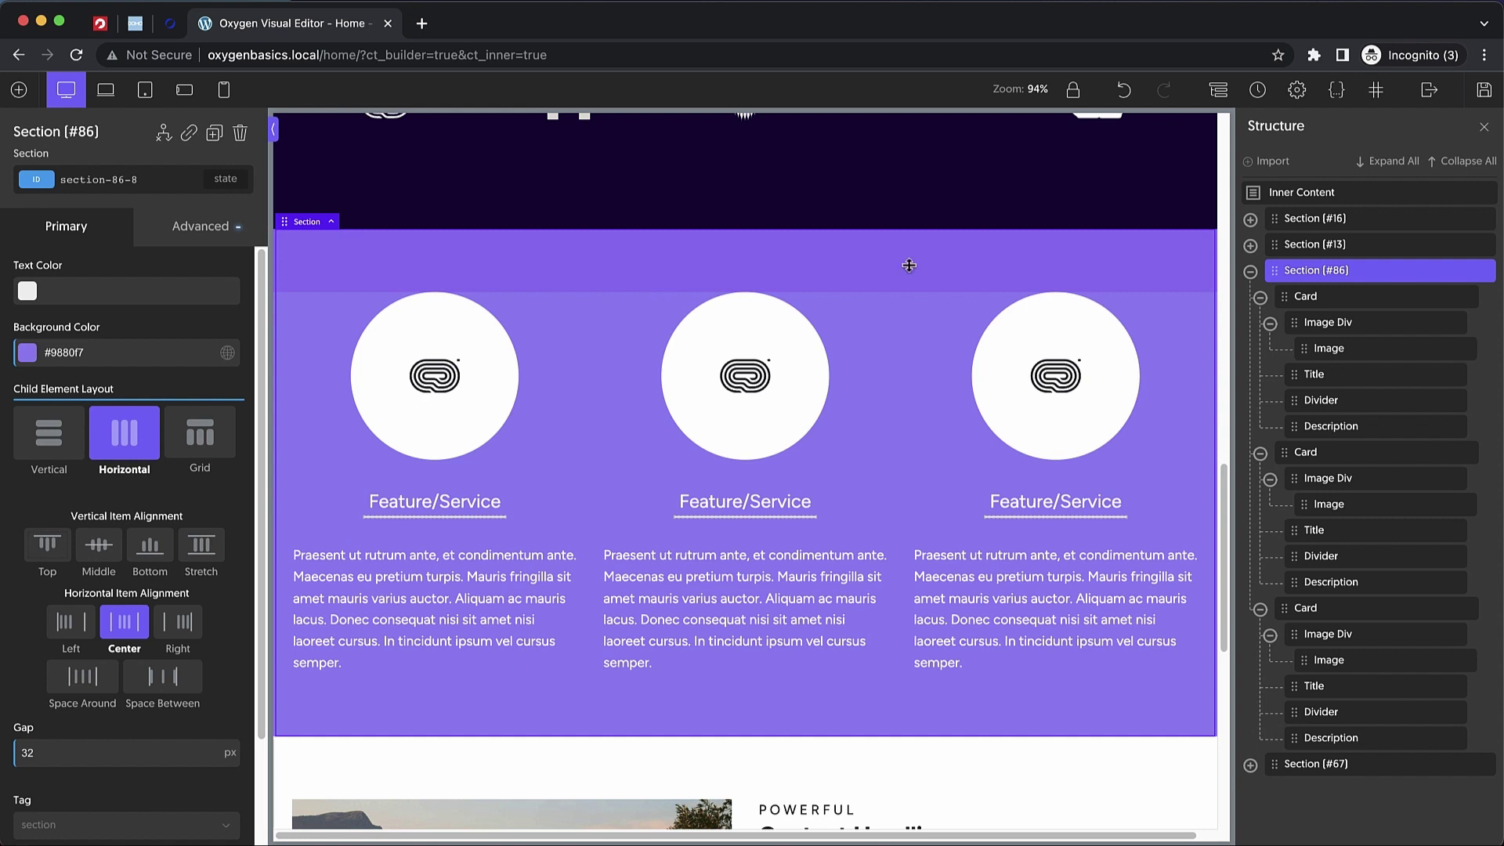
key("super+d")
scroll(824, 297, "down", 5)
scroll(824, 296, "down", 2)
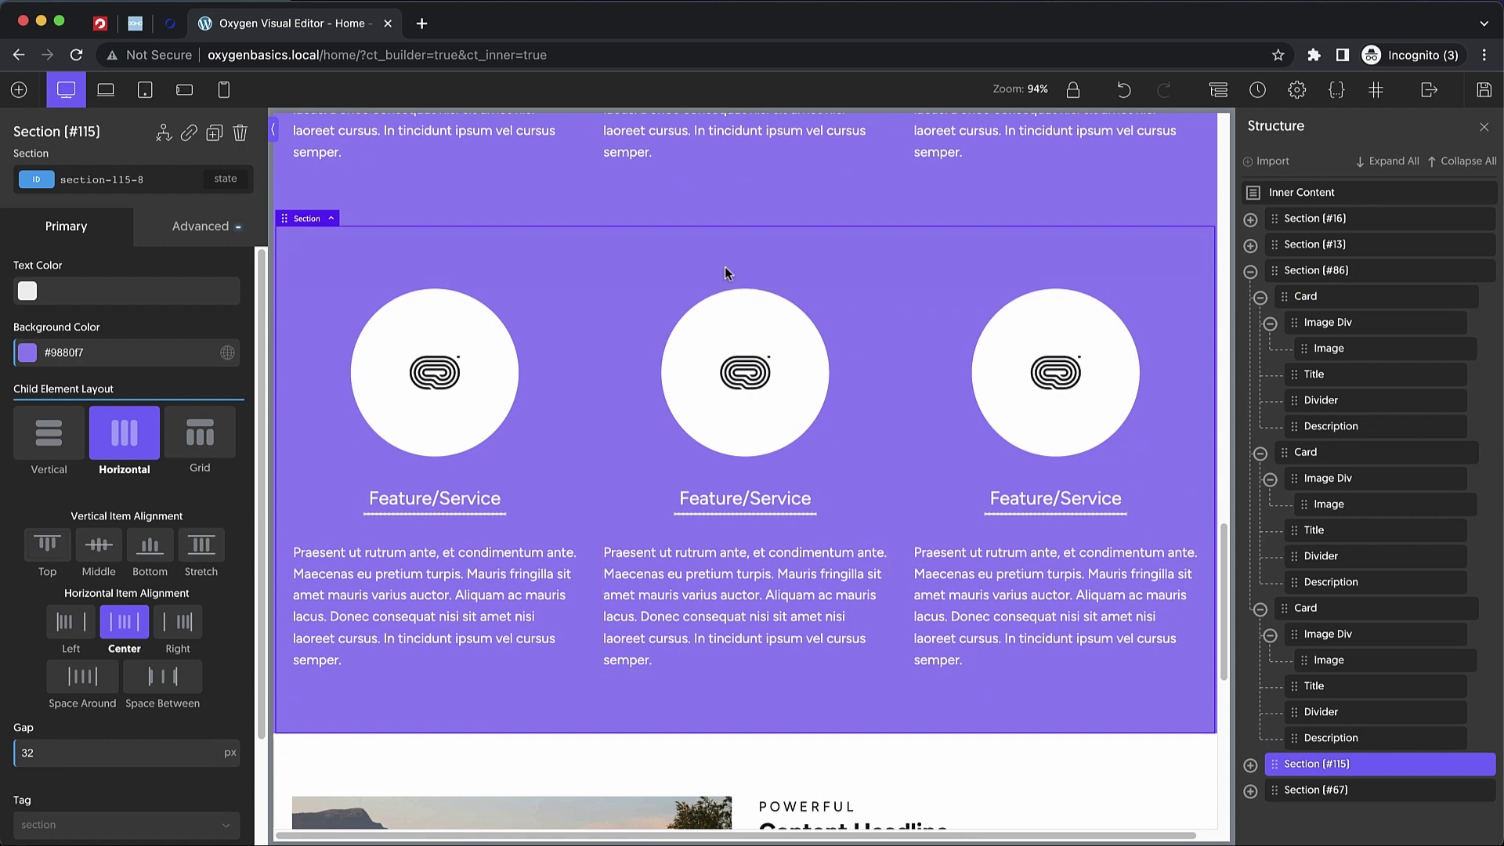
- Check the Domo card design, then delete the circular image divs from all three cards in the duplicated section
left_click(137, 25)
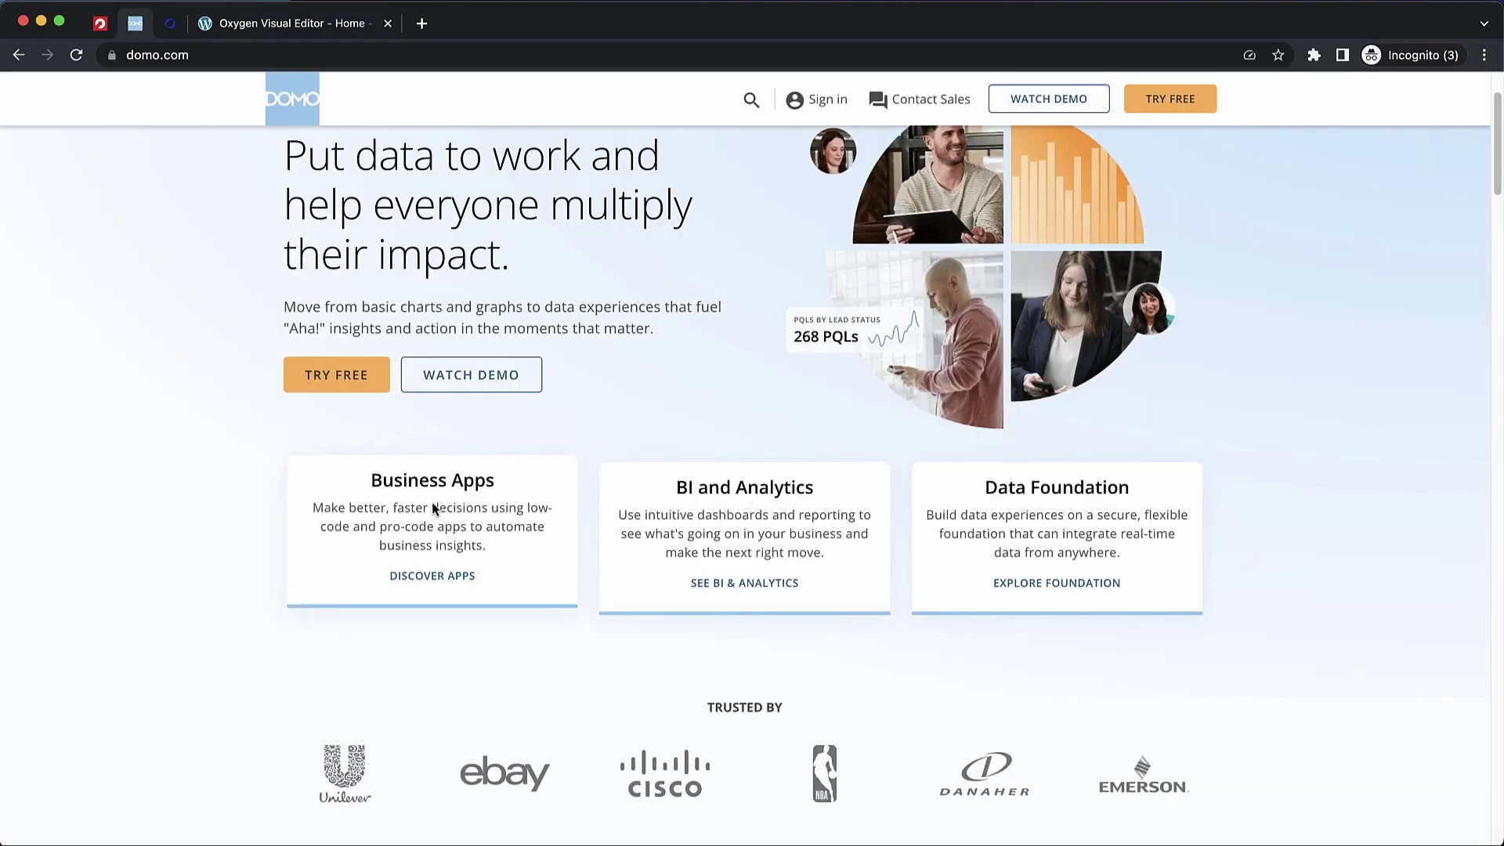
left_click(261, 31)
left_click(505, 378)
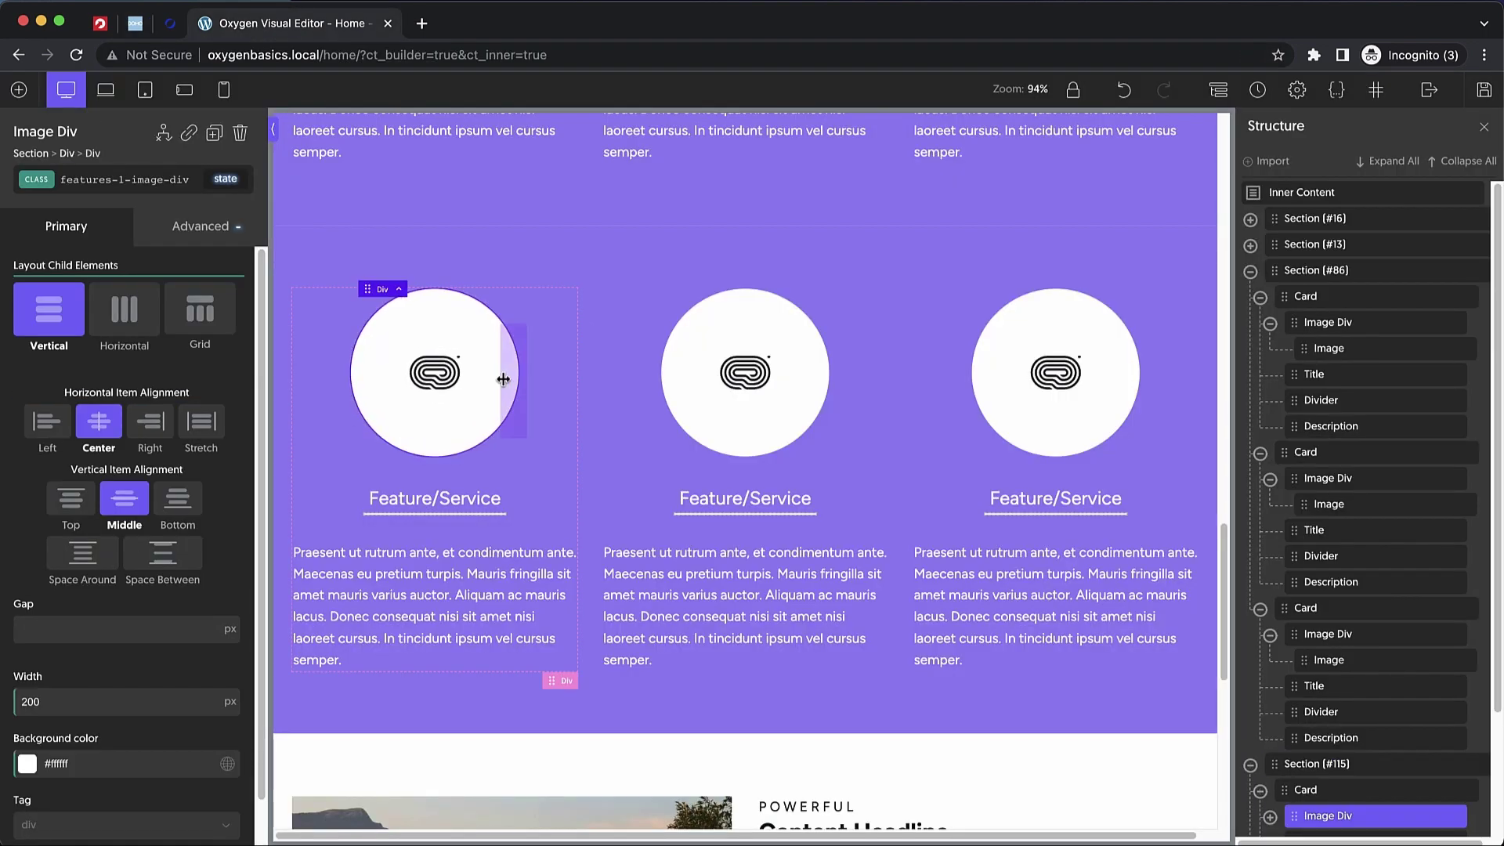
key("Delete")
left_click(712, 418)
key("Delete")
left_click(1079, 441)
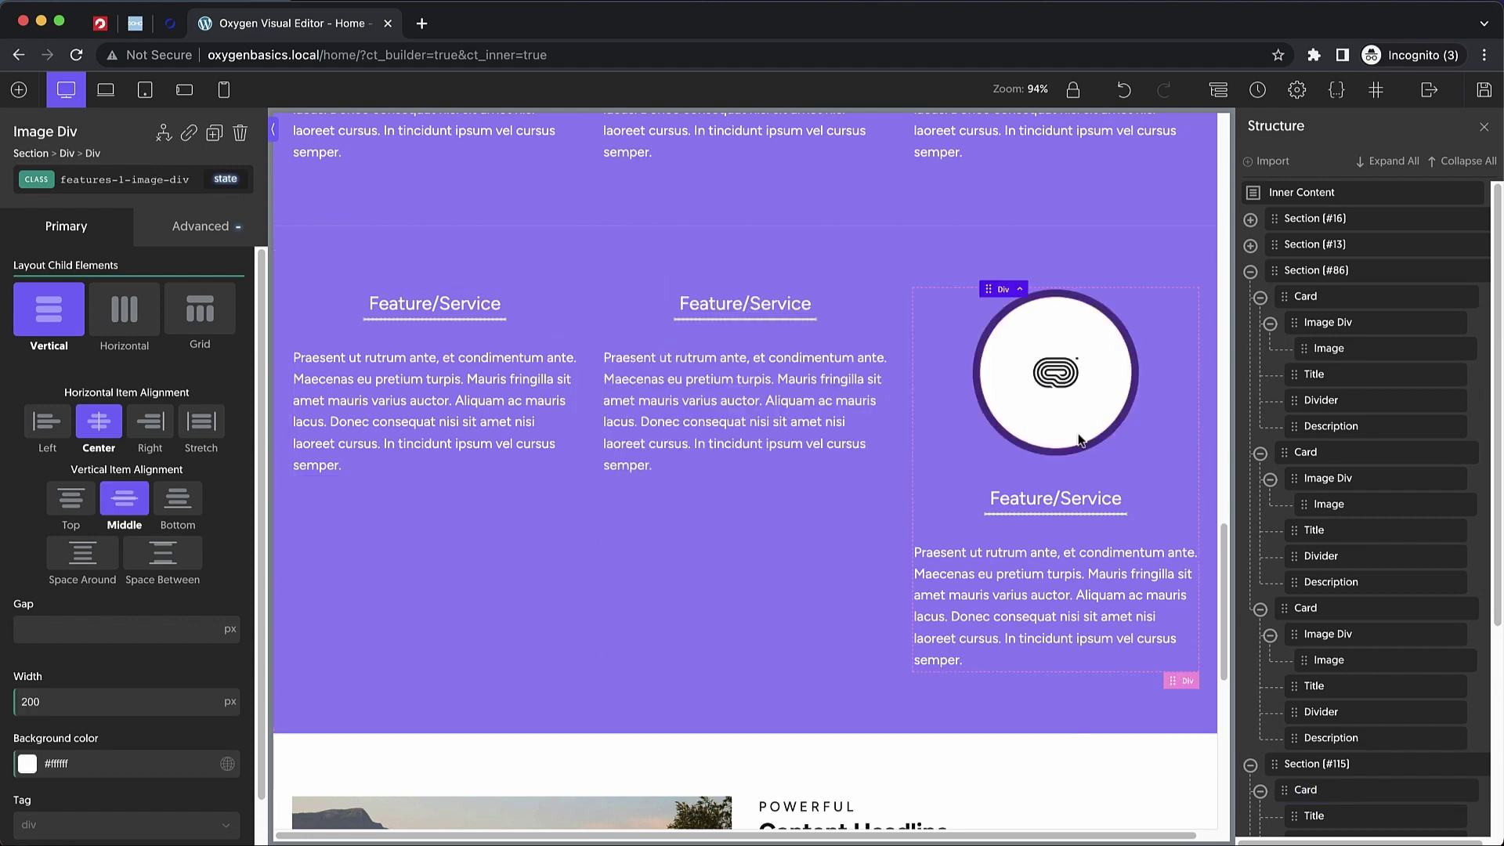
key("Delete")
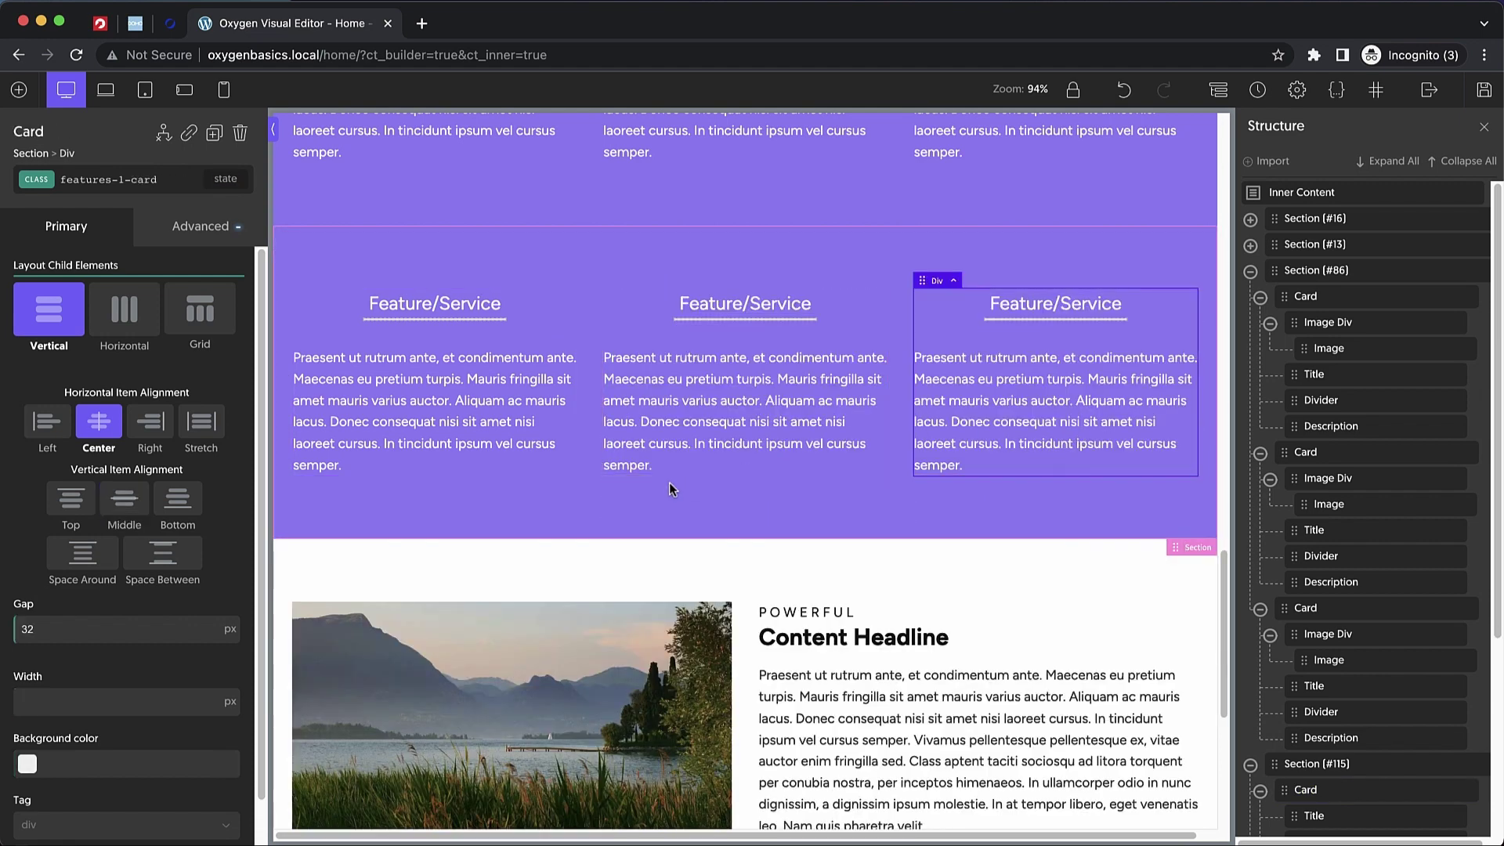
- Add the class features-2-card to the cards in the duplicated section
left_click(546, 305)
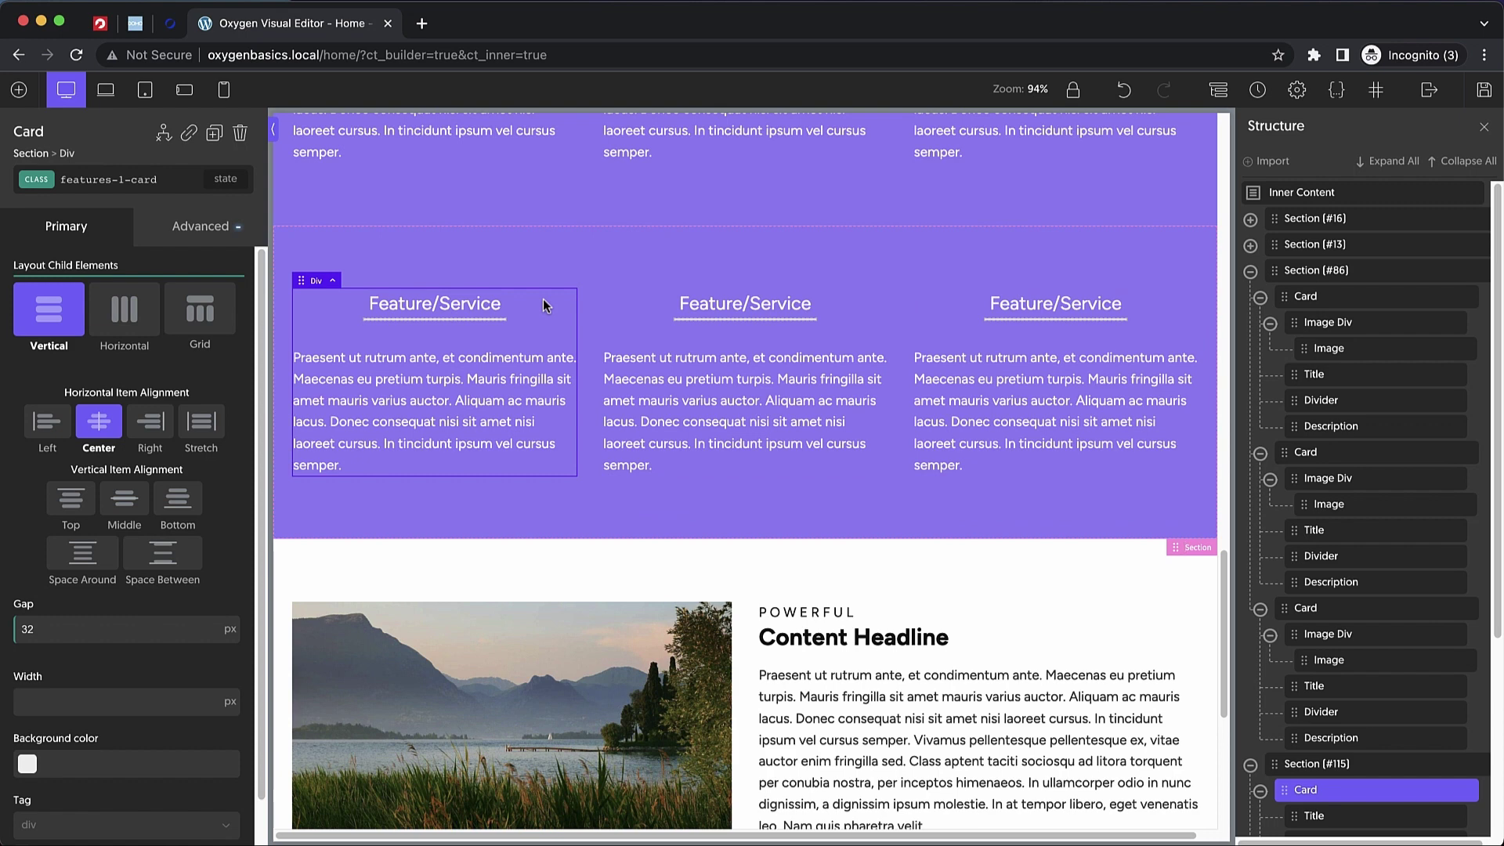
left_click(152, 181)
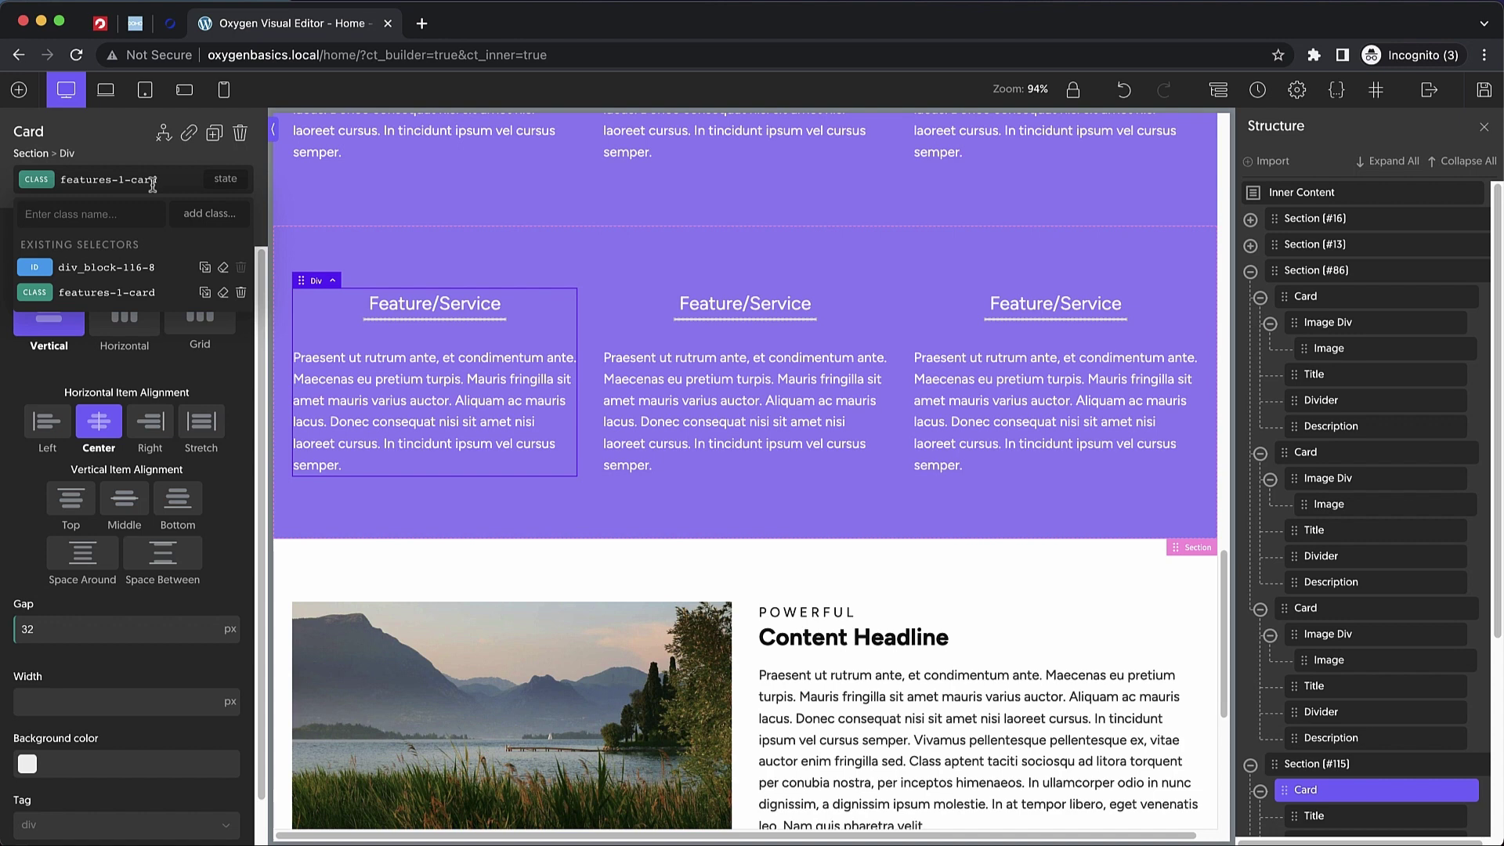
type("features-2-card")
key("Return")
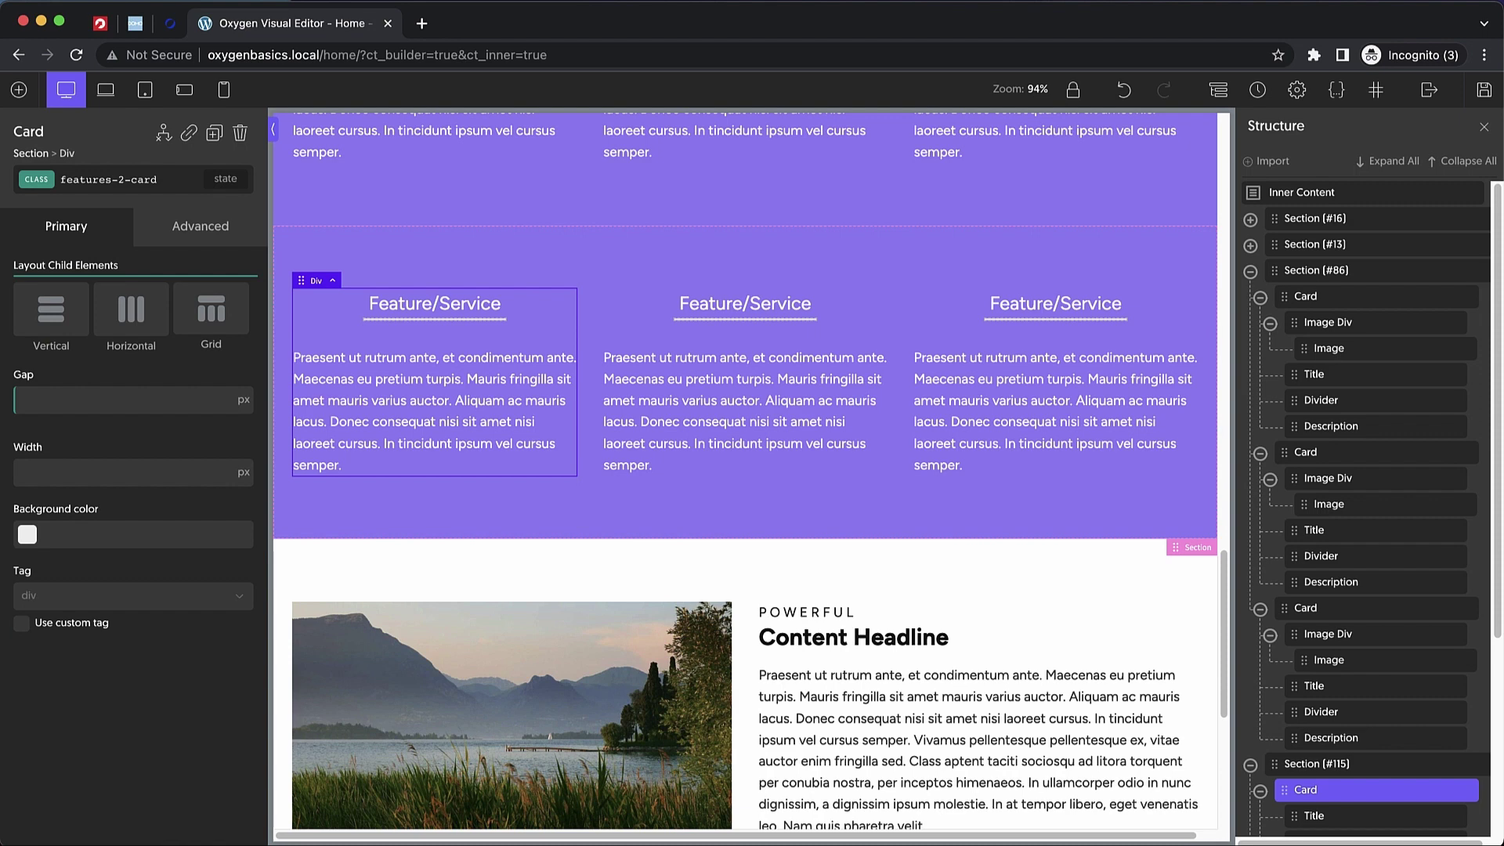
left_click(637, 315)
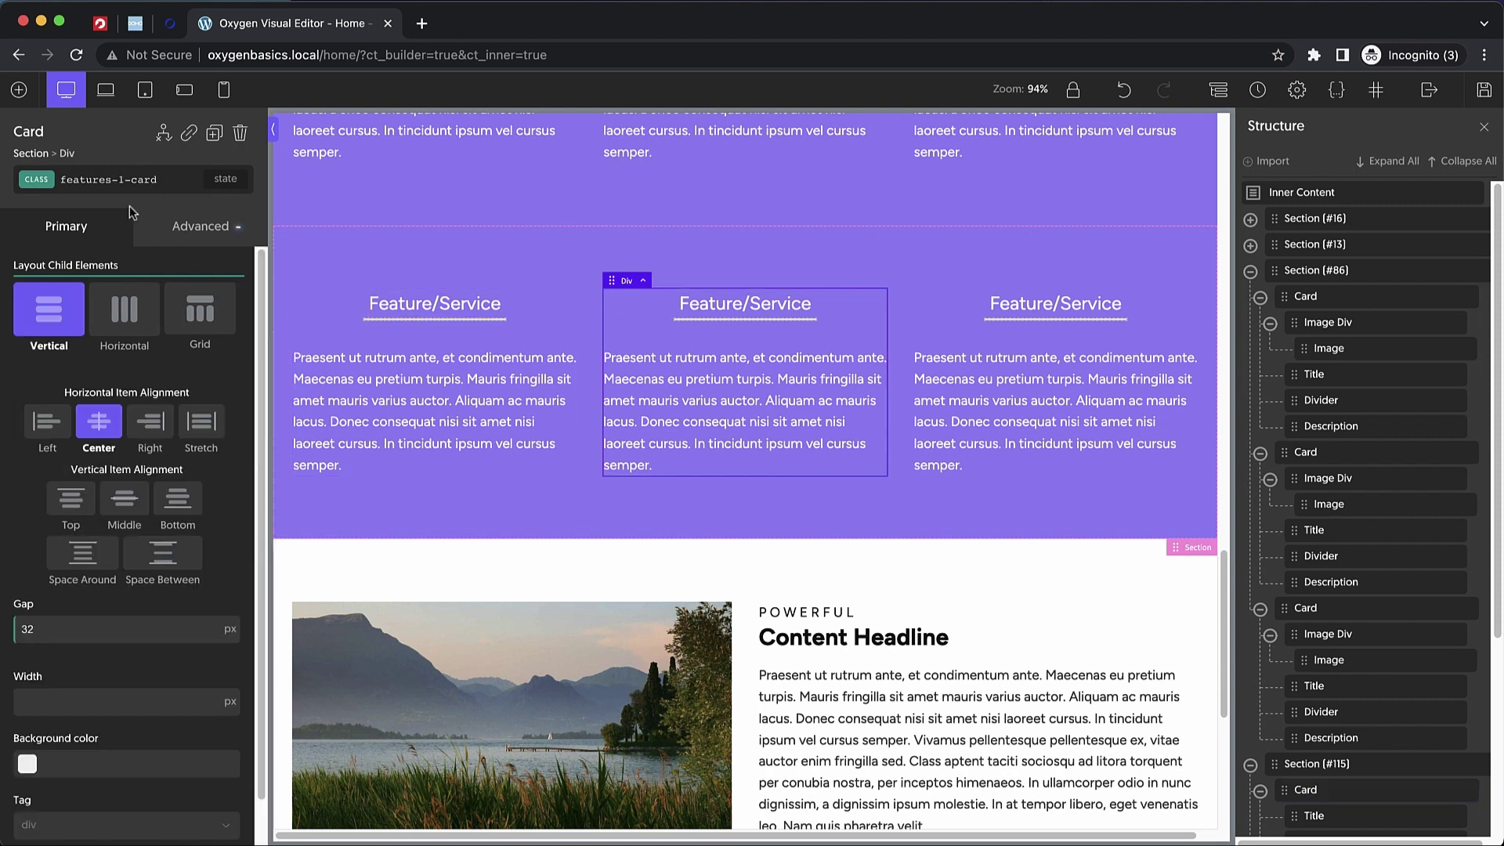
left_click(126, 178)
left_click(119, 184)
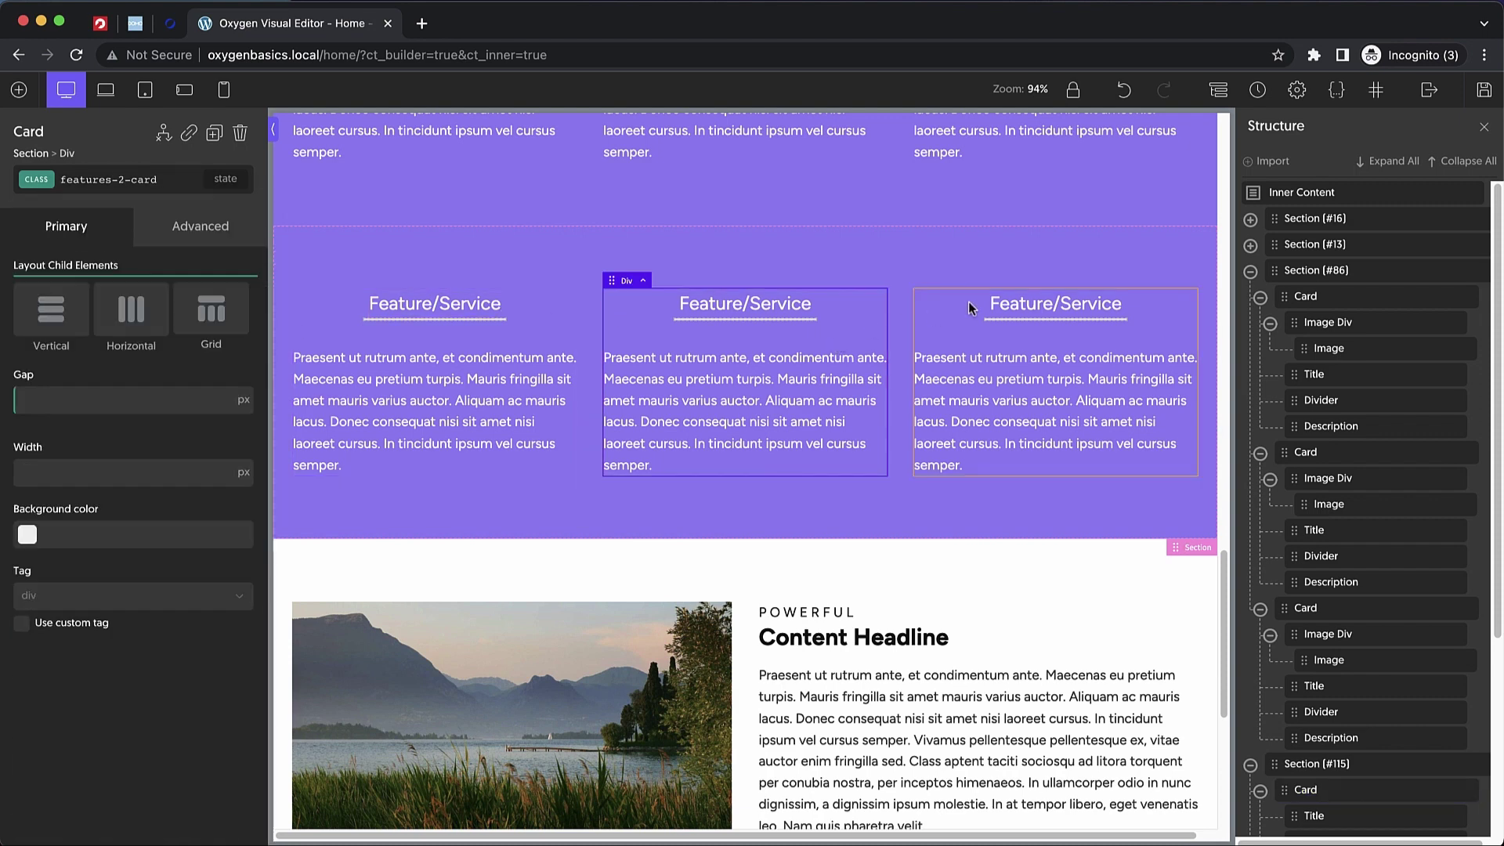
- Set the background color of the features-2-card class to white
left_click(548, 299)
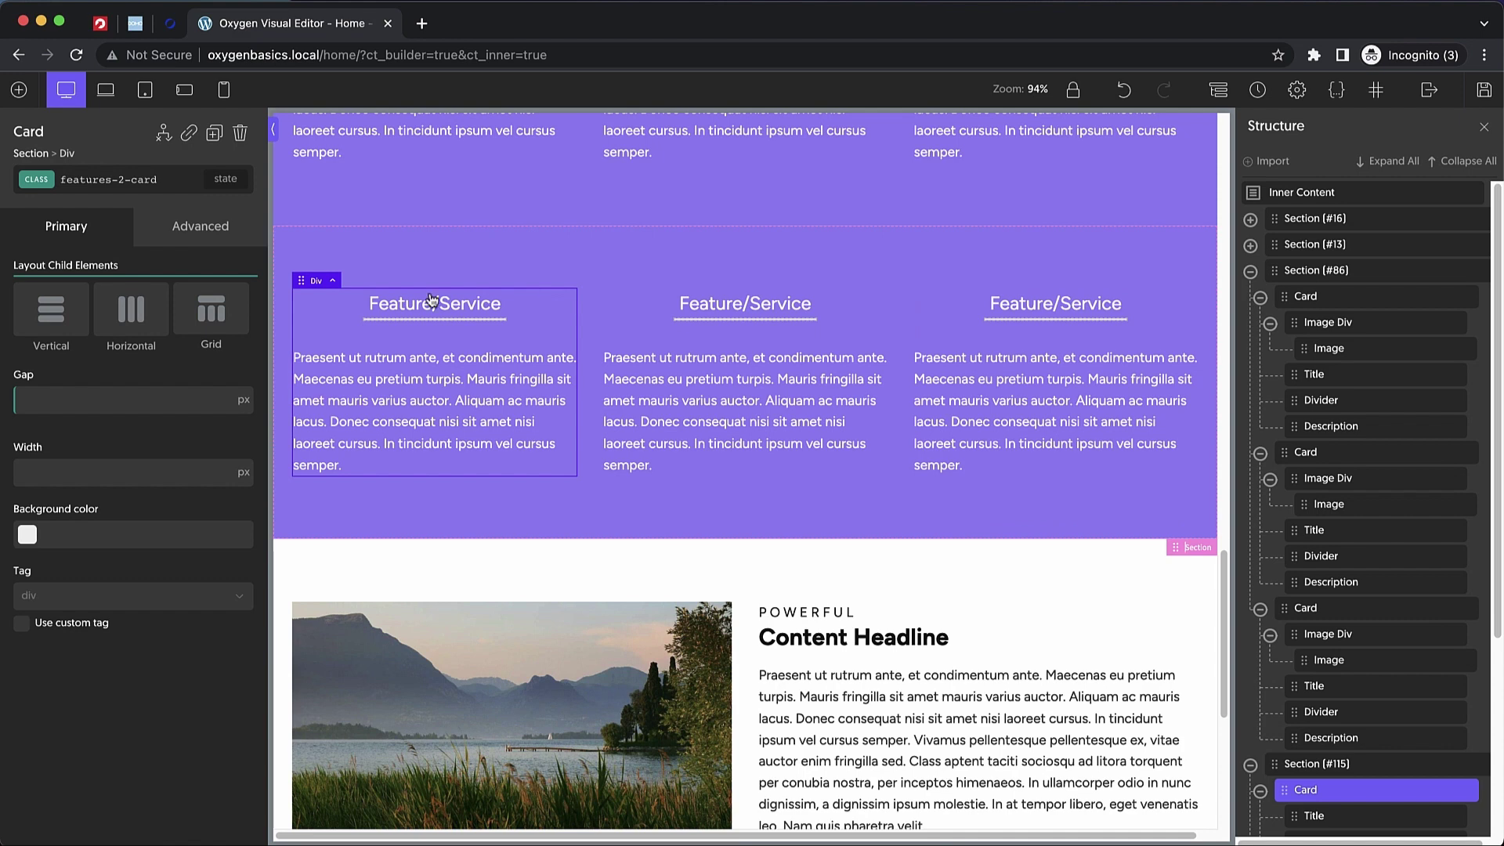
left_click(27, 534)
left_click_drag(92, 608, 7, 561)
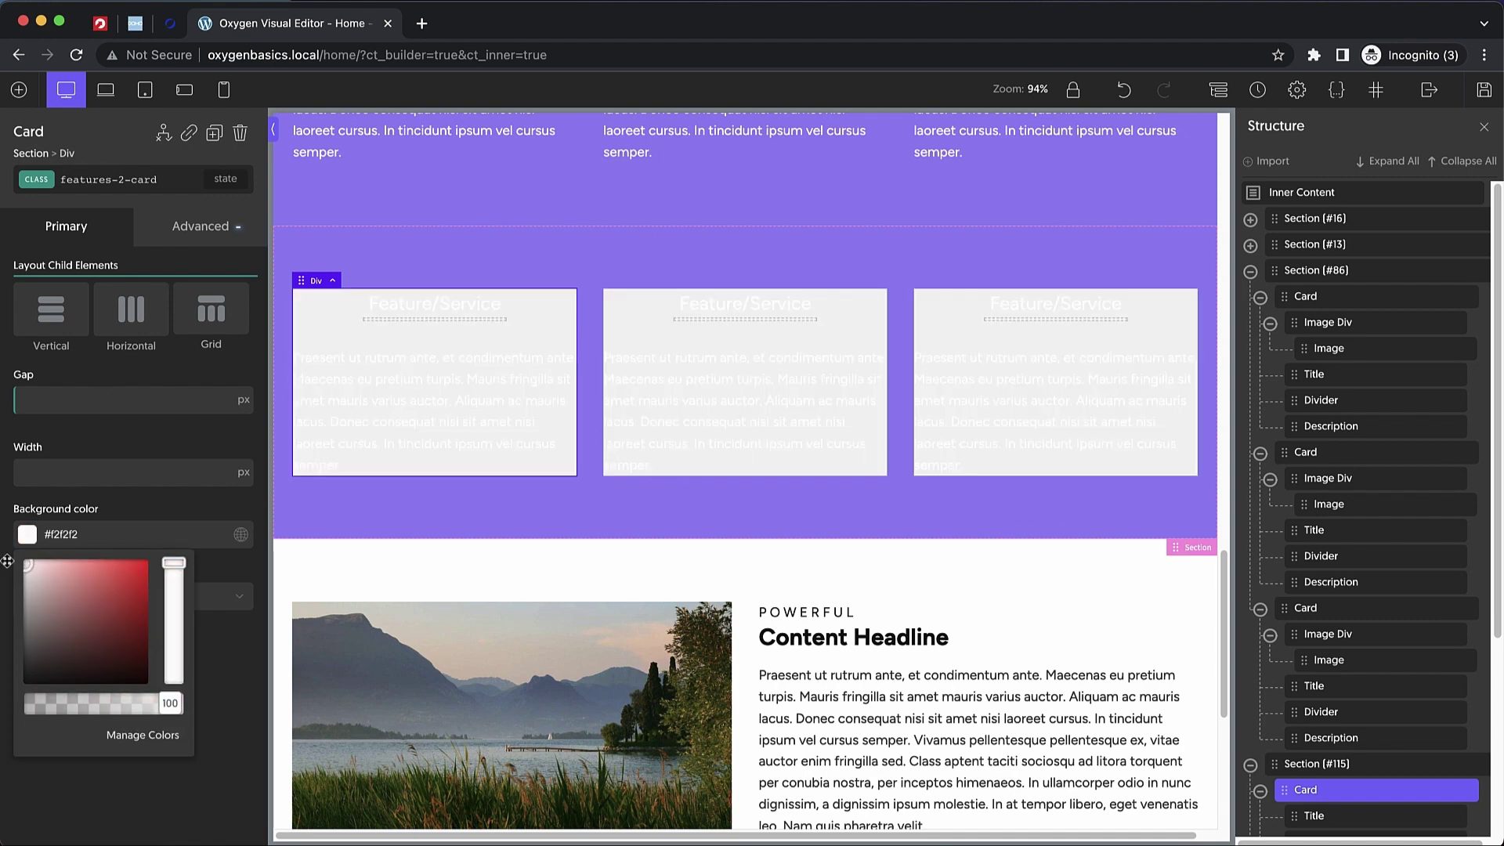
- Set the typography color of the features-2-card class to #000000
left_click(197, 229)
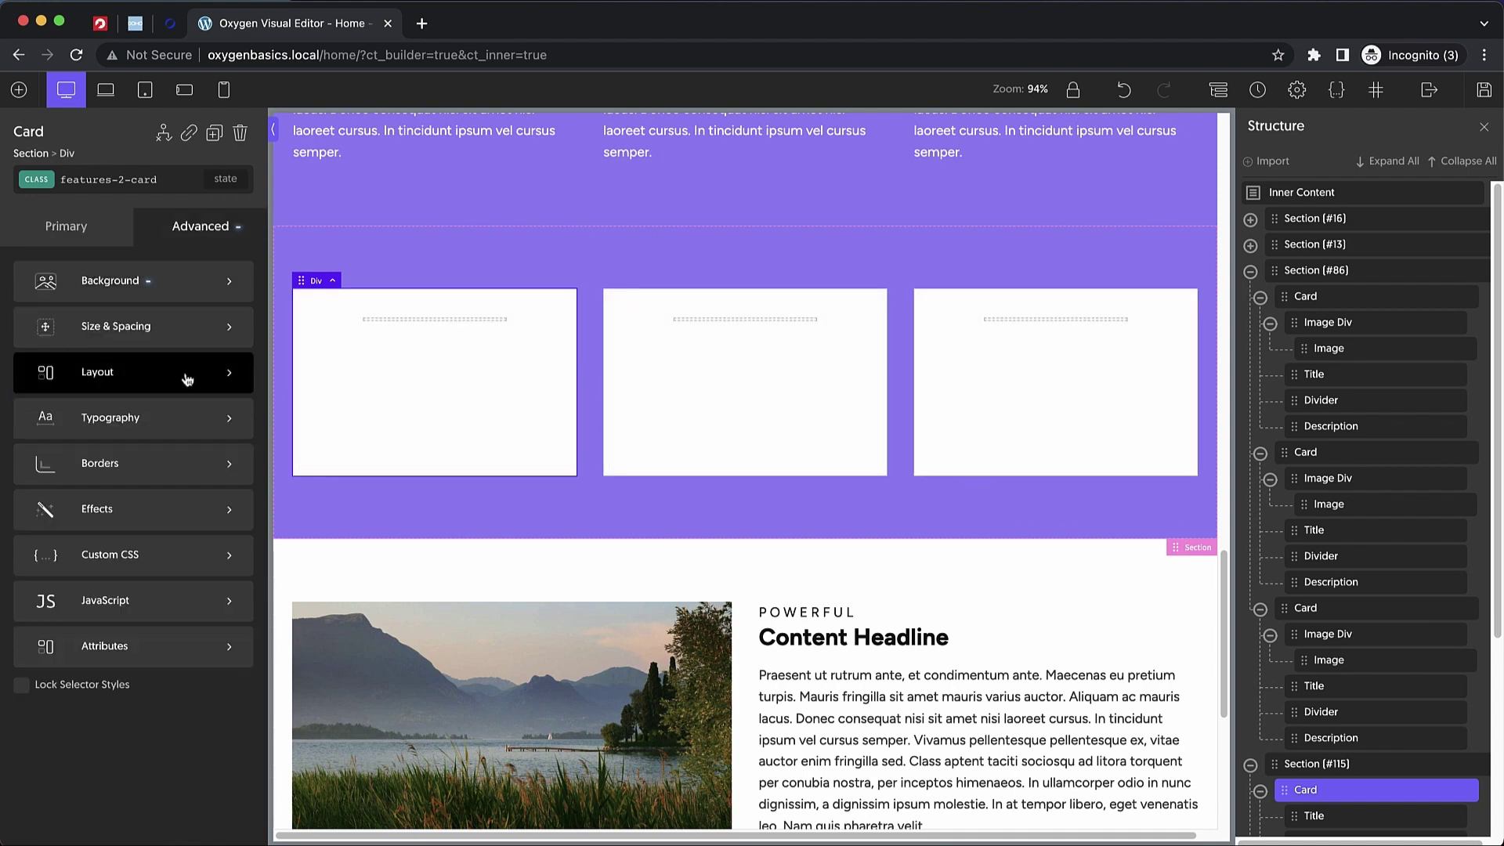
left_click(159, 417)
left_click(27, 385)
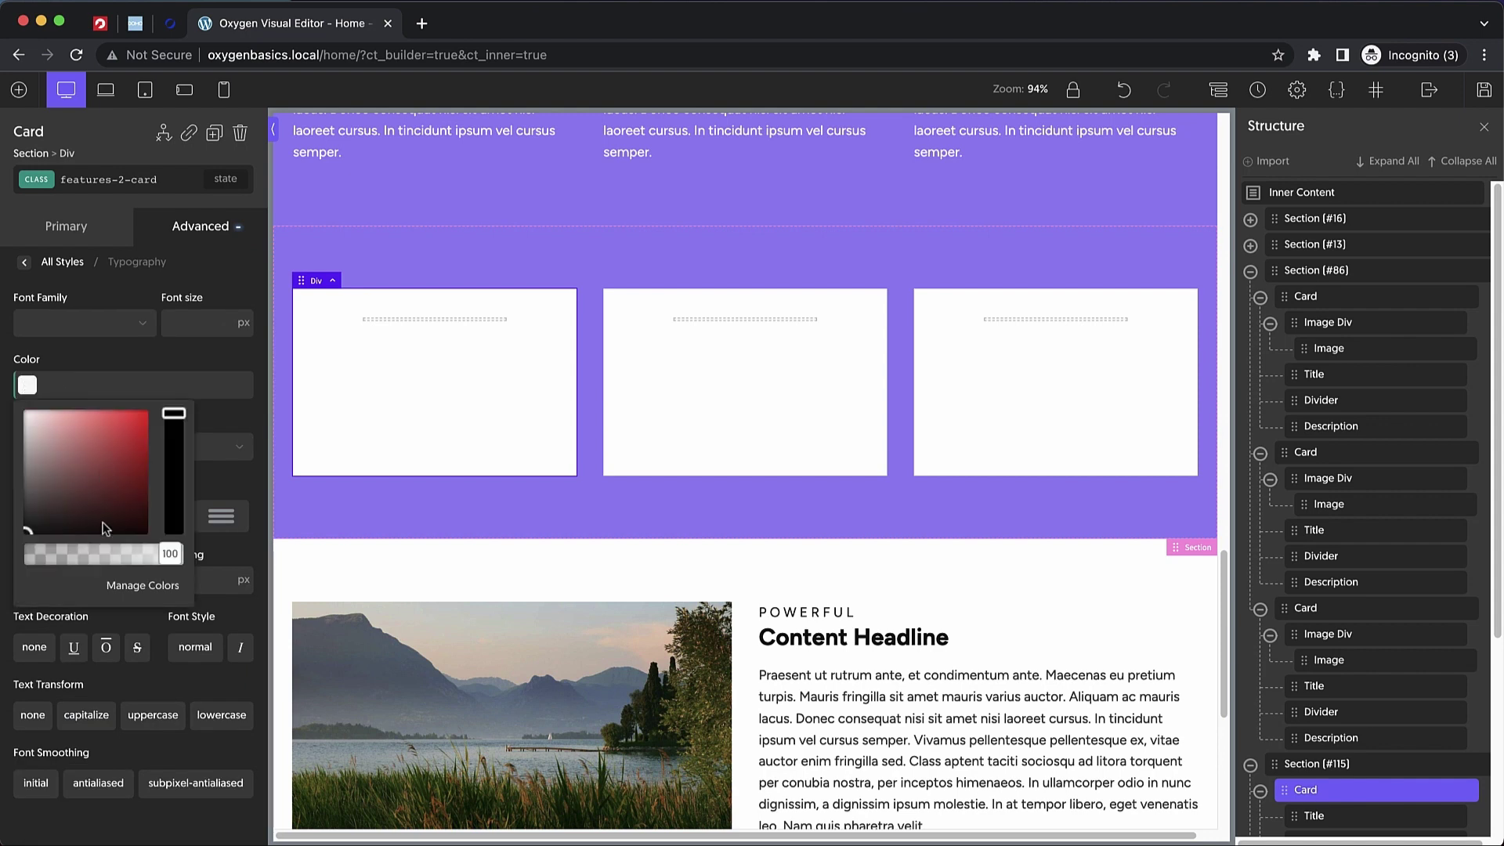
left_click(104, 531)
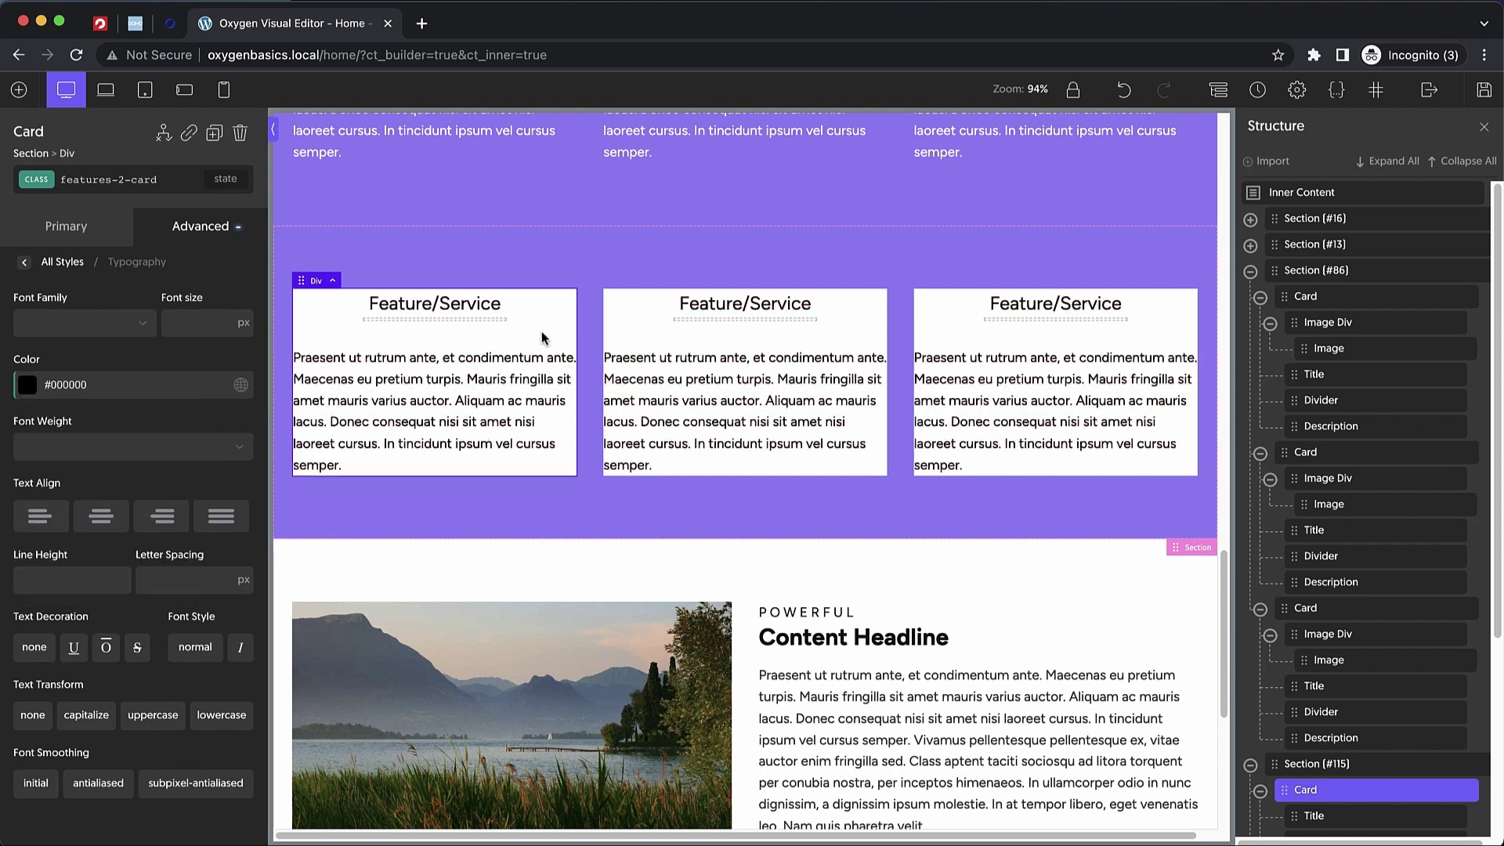
- Apply 32 px padding to all sides of the features-2-card class
left_click(210, 232)
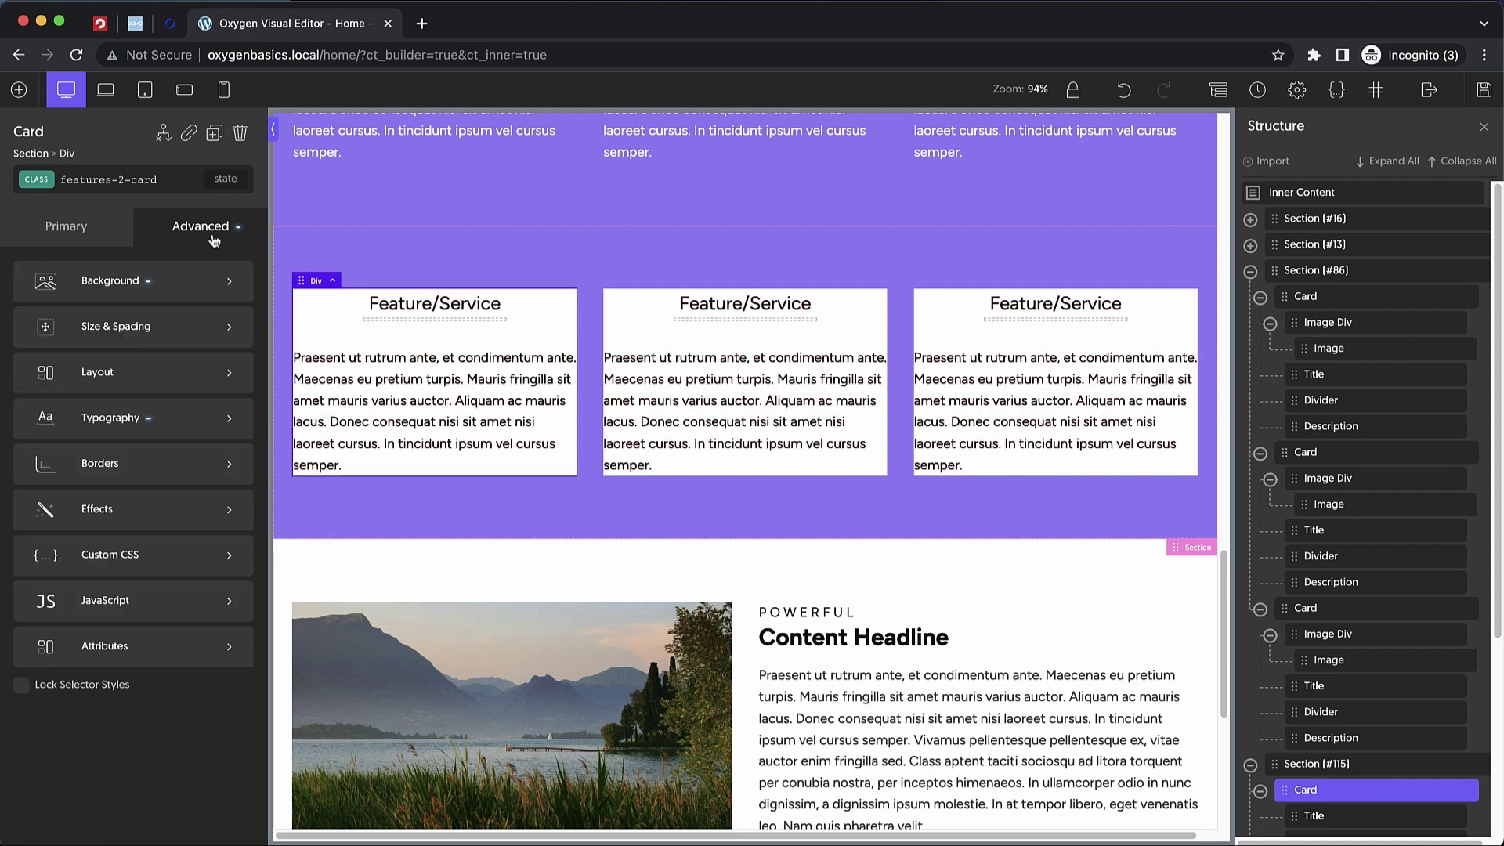
left_click(159, 326)
left_click(69, 335)
type("32")
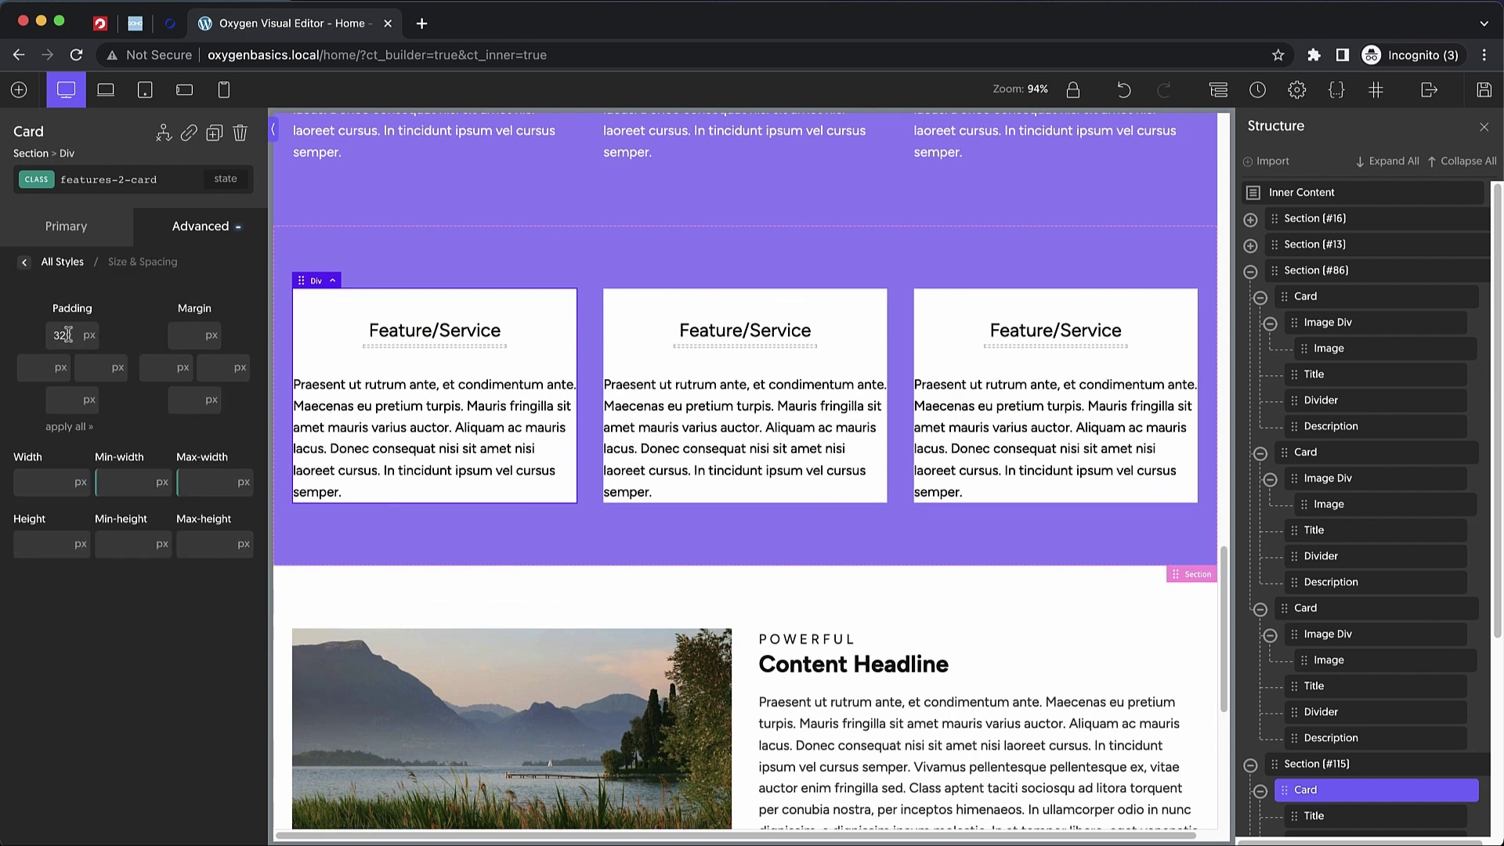
left_click(74, 428)
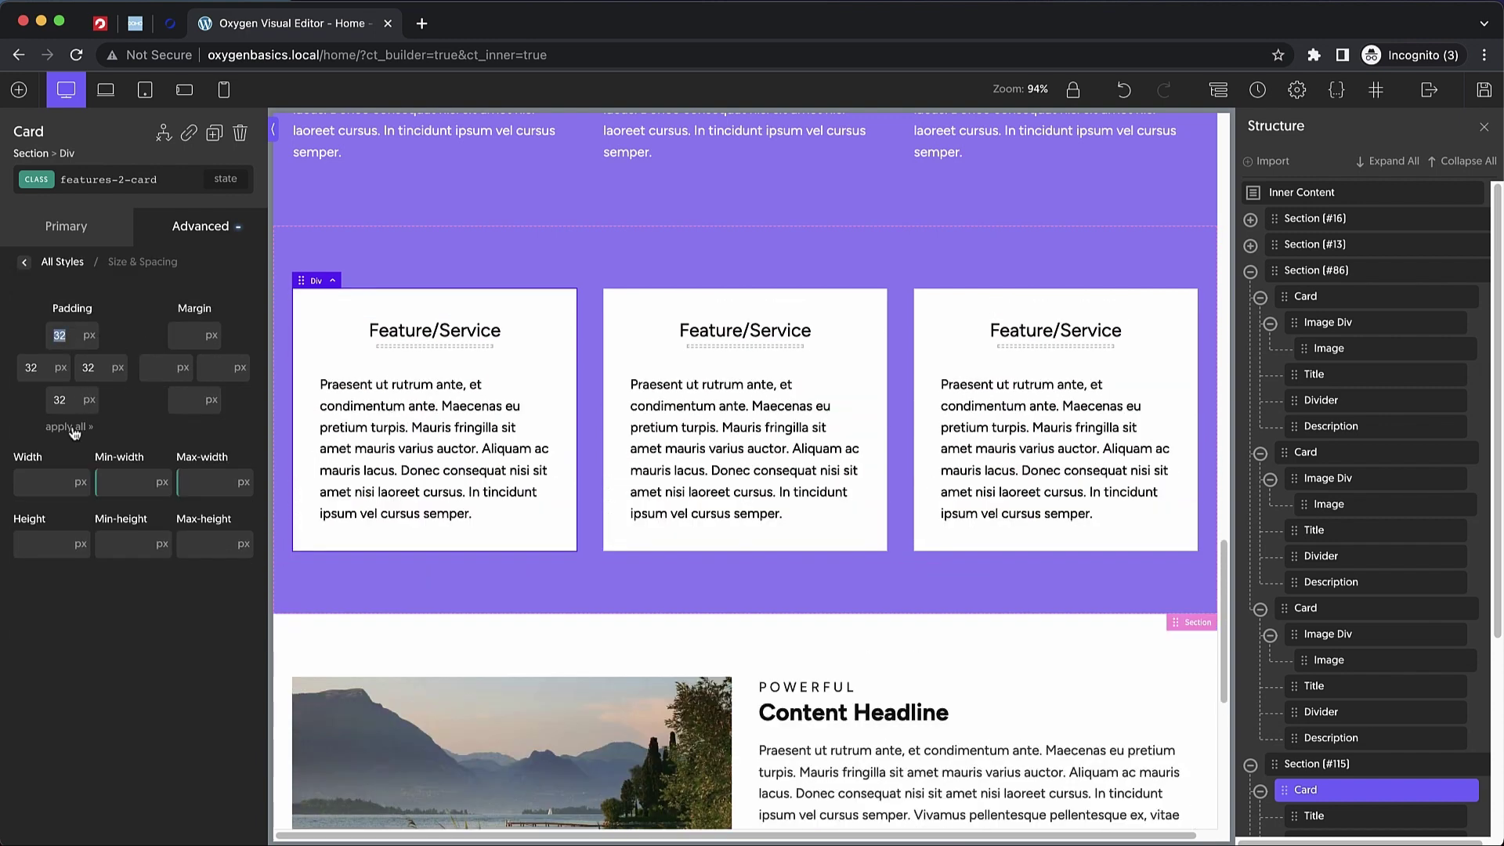
- Shorten the first white card's description by deleting everything after "pretium turpis."
left_click(525, 503)
left_click(525, 503)
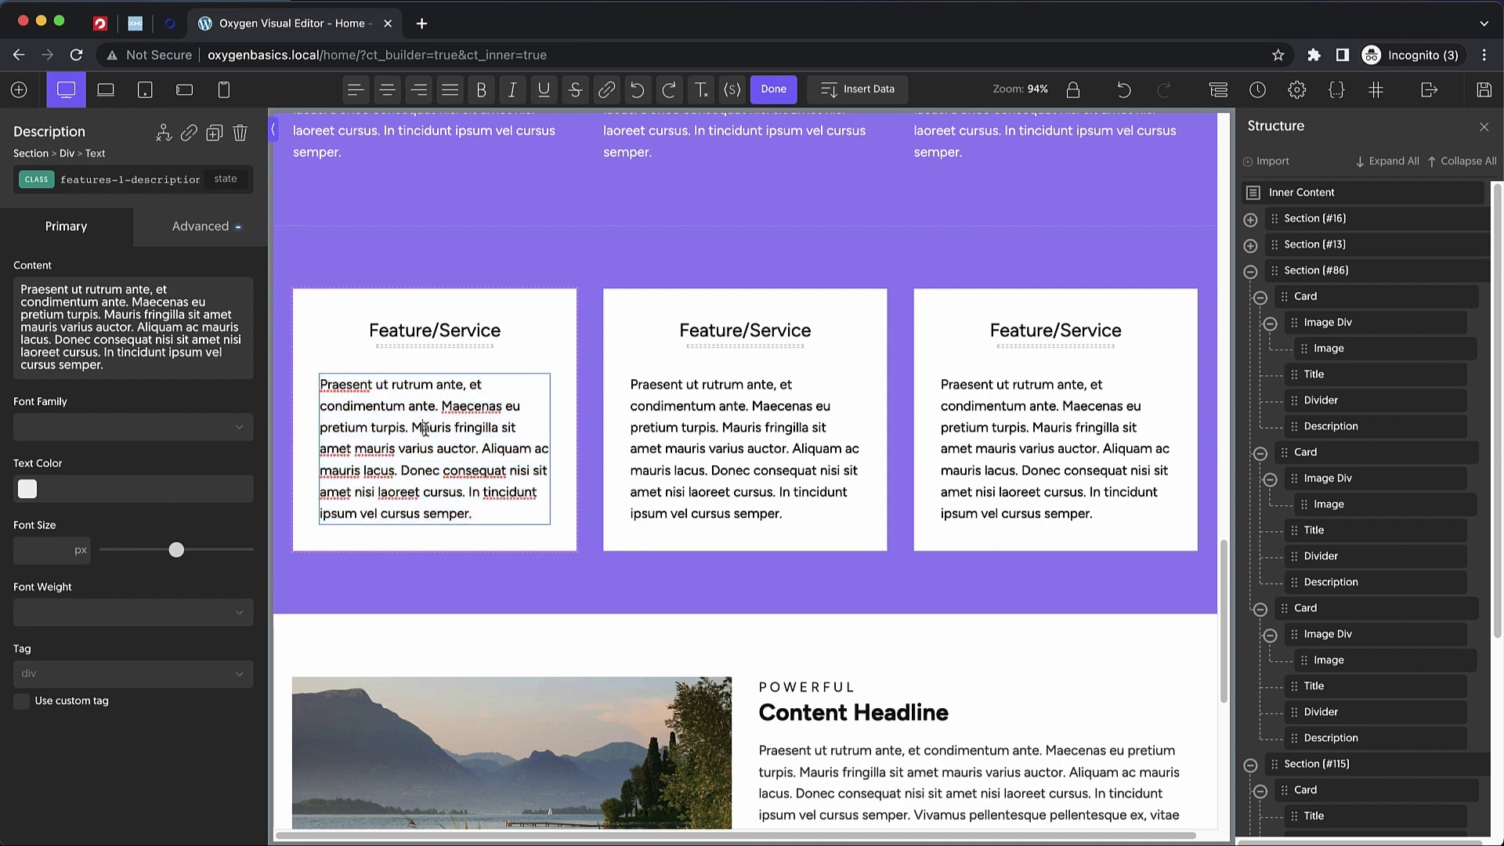
left_click(415, 428)
left_click_drag(415, 428, 490, 509)
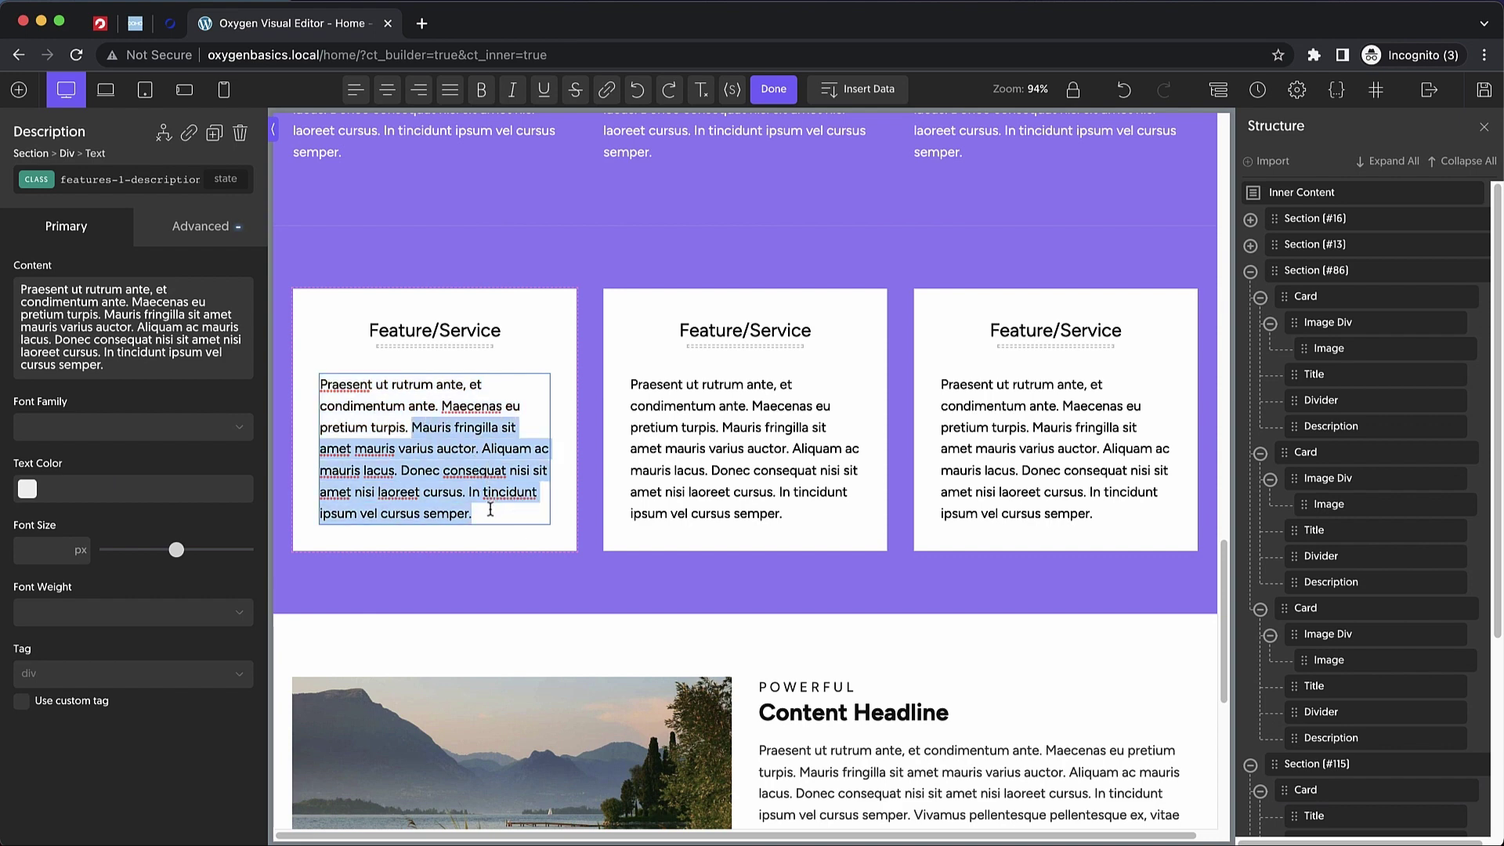
key("BackSpace")
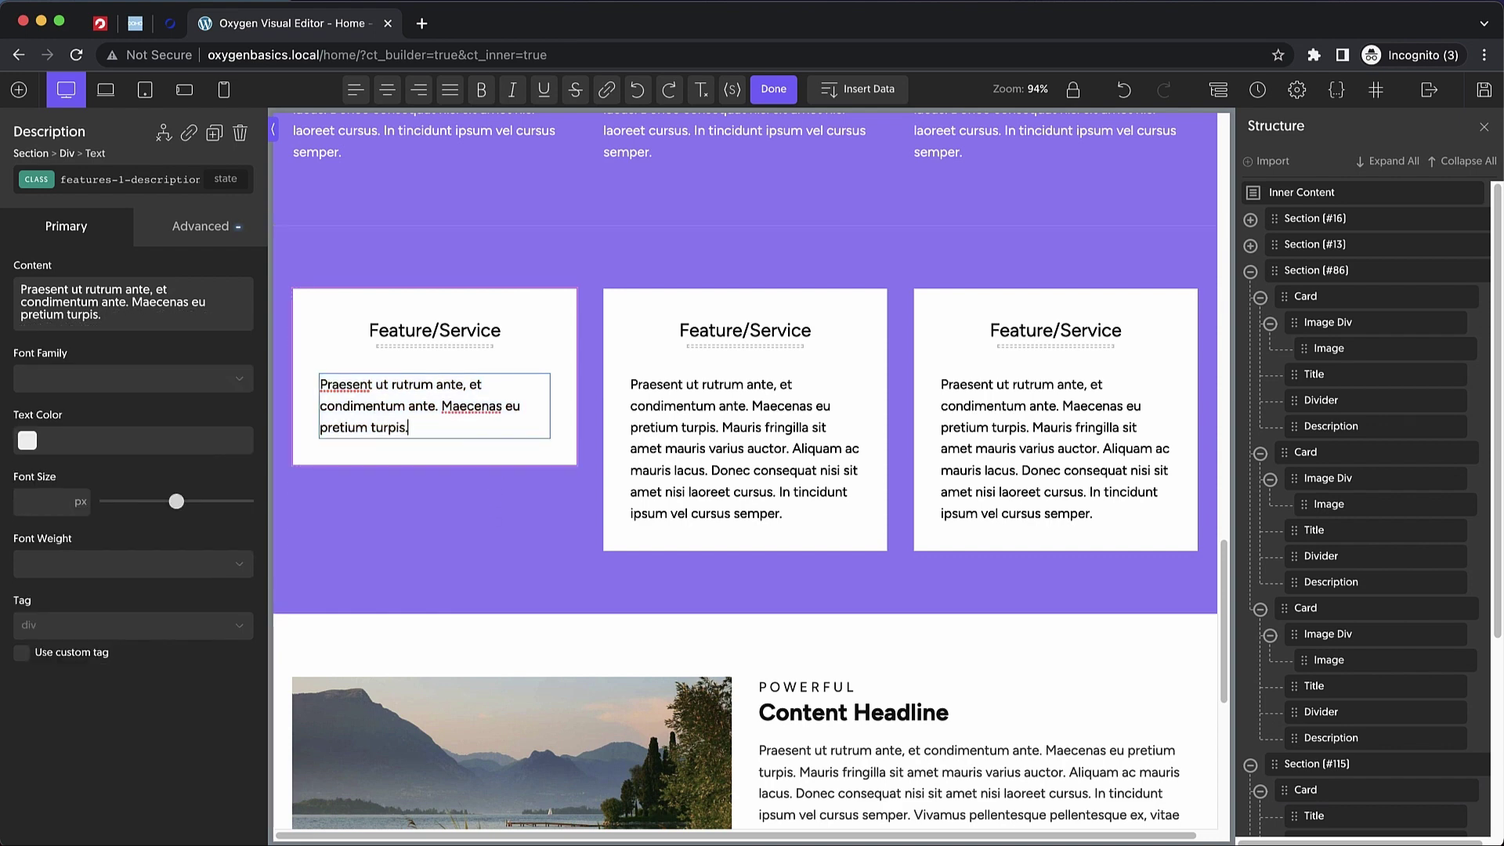
- Replace the second white card's description with "Praesent ut rutrum ante, et condimentum ante. Maecenas eu pretium turpis."
left_click(473, 460)
left_click(419, 419)
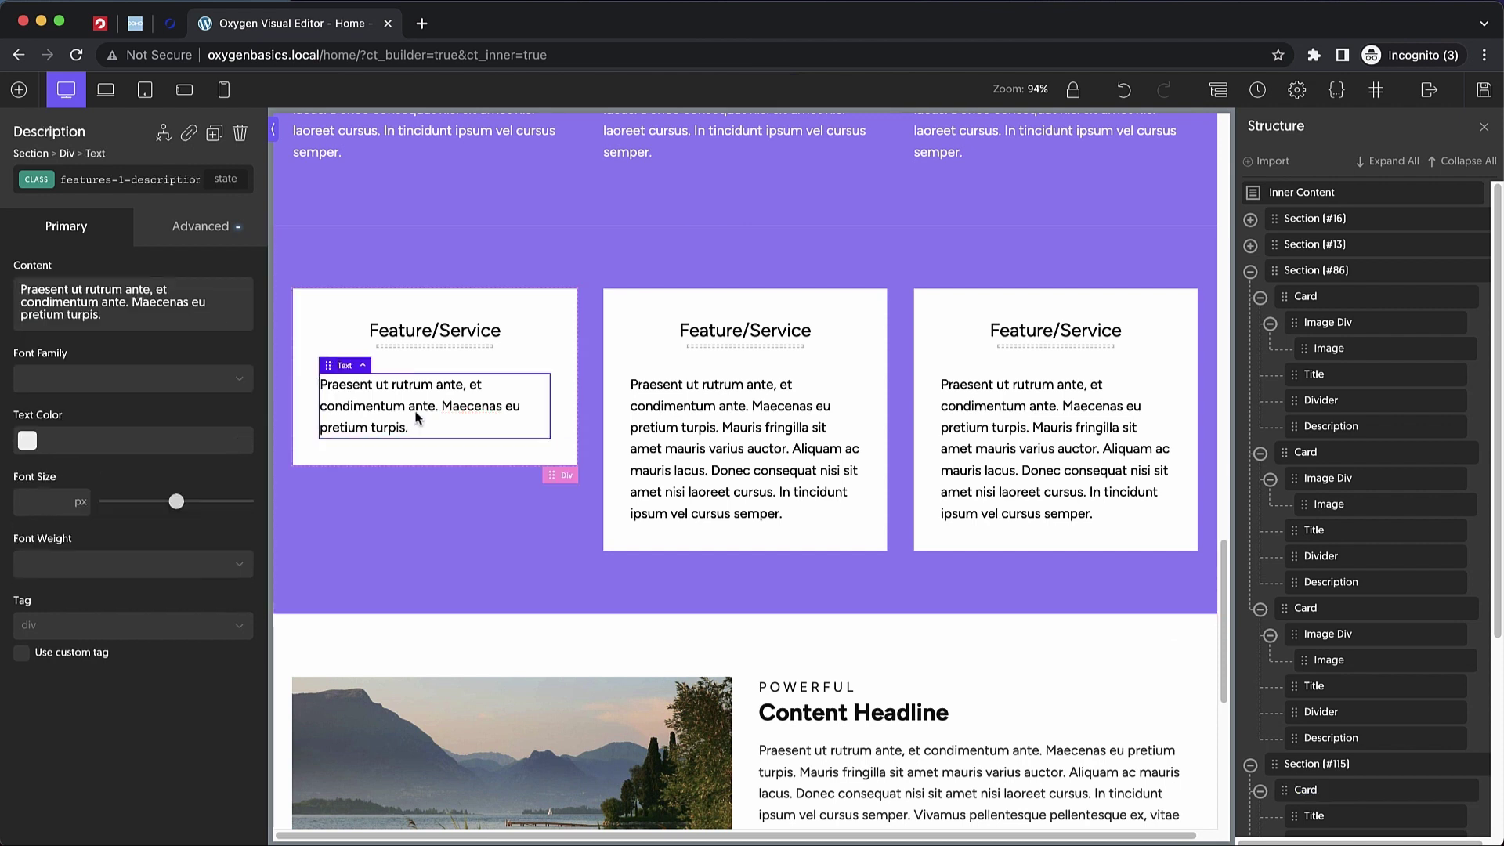
triple_click(729, 444)
type("features-2-card")
key("ctrl+z")
key("ctrl+shift+z")
triple_click(717, 394)
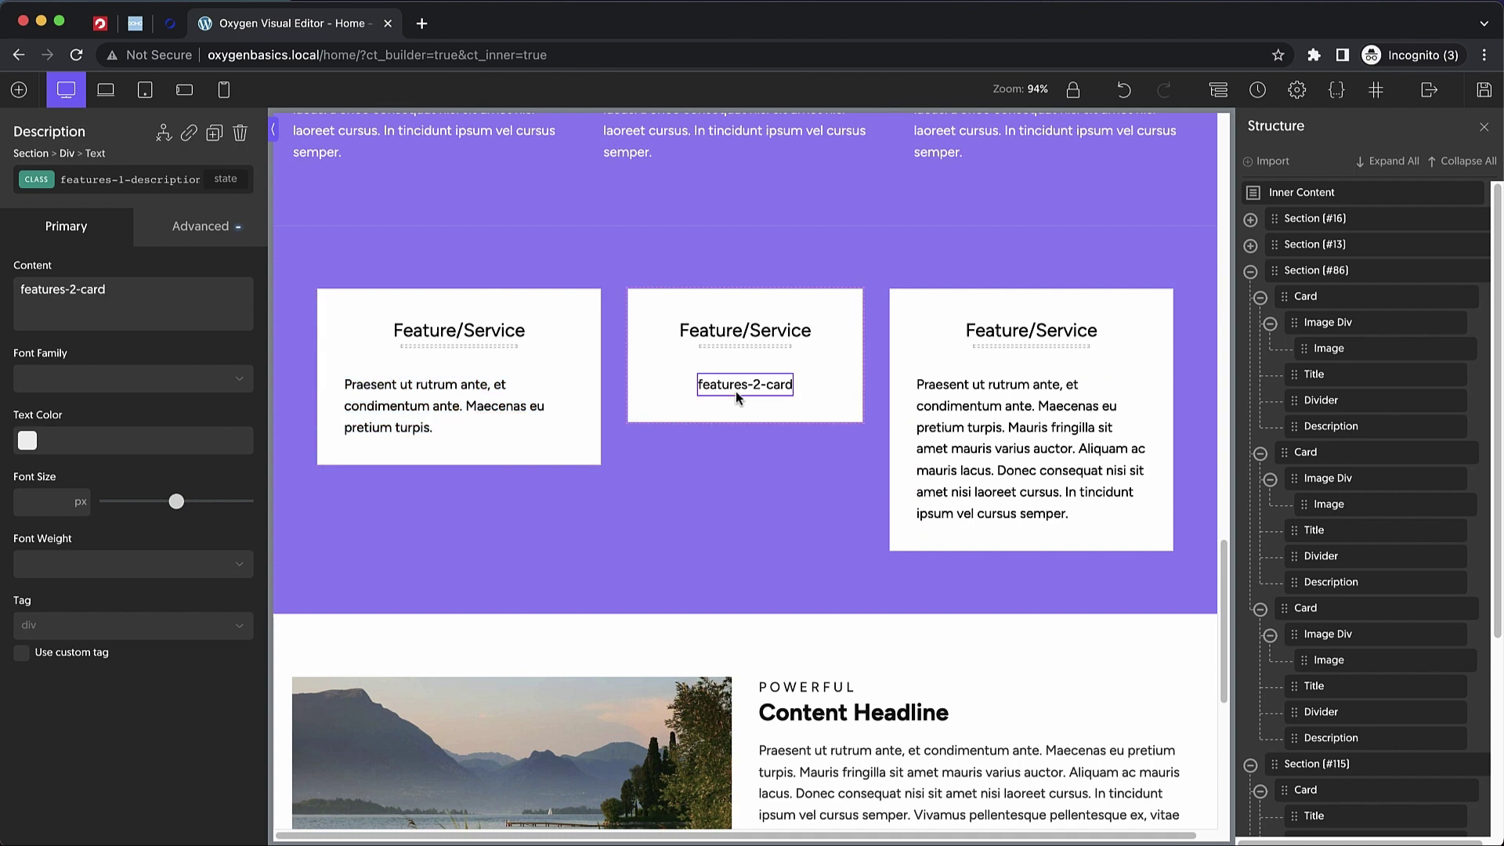
key("ctrl+z")
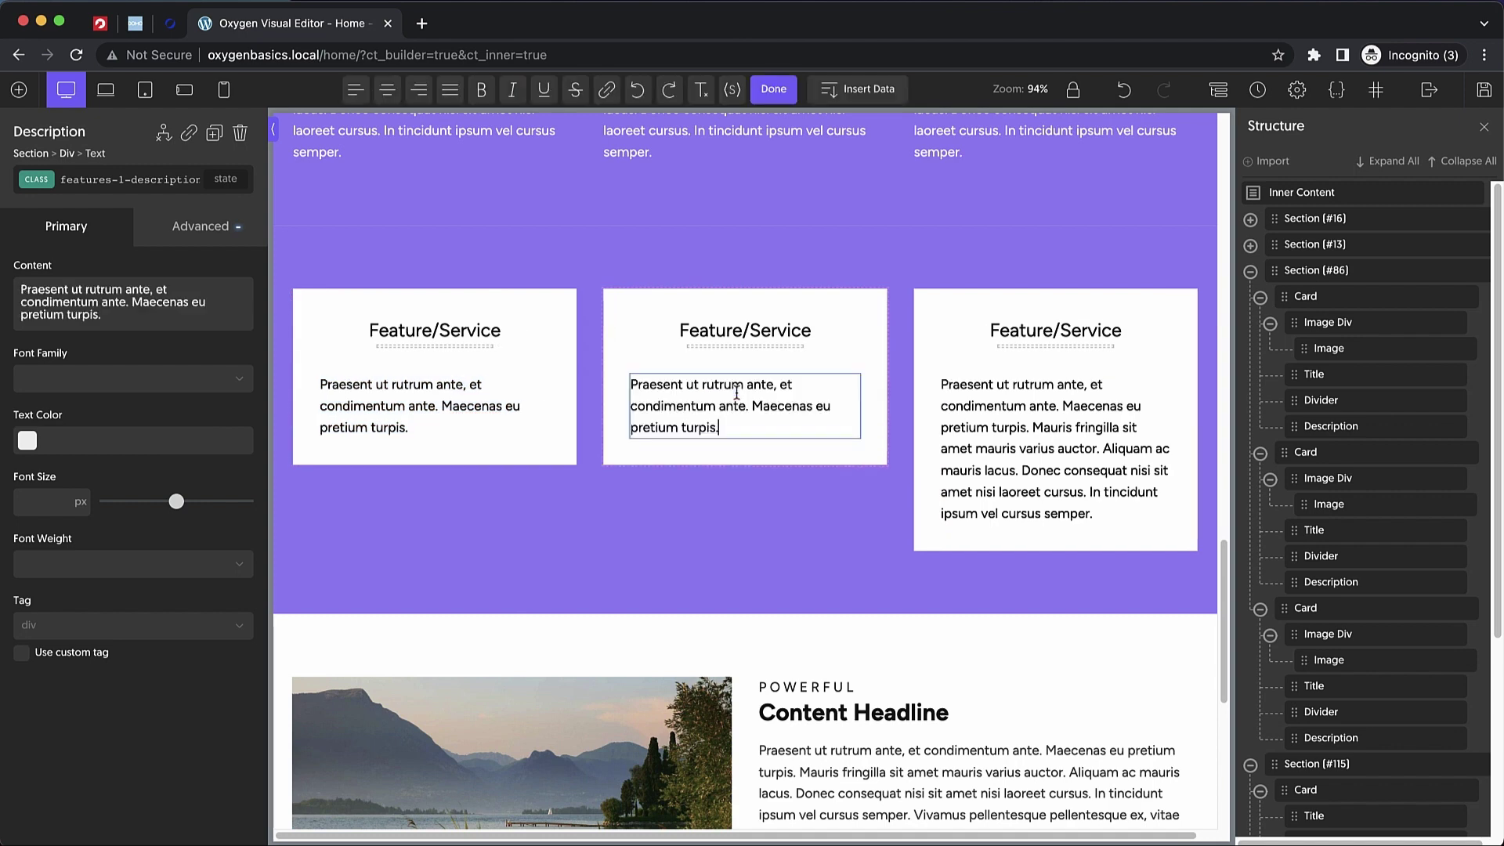
- Replace the third white card's description with the same shortened text ending in "pretium turpis."
left_click(1038, 440)
triple_click(1038, 440)
key("ctrl+z")
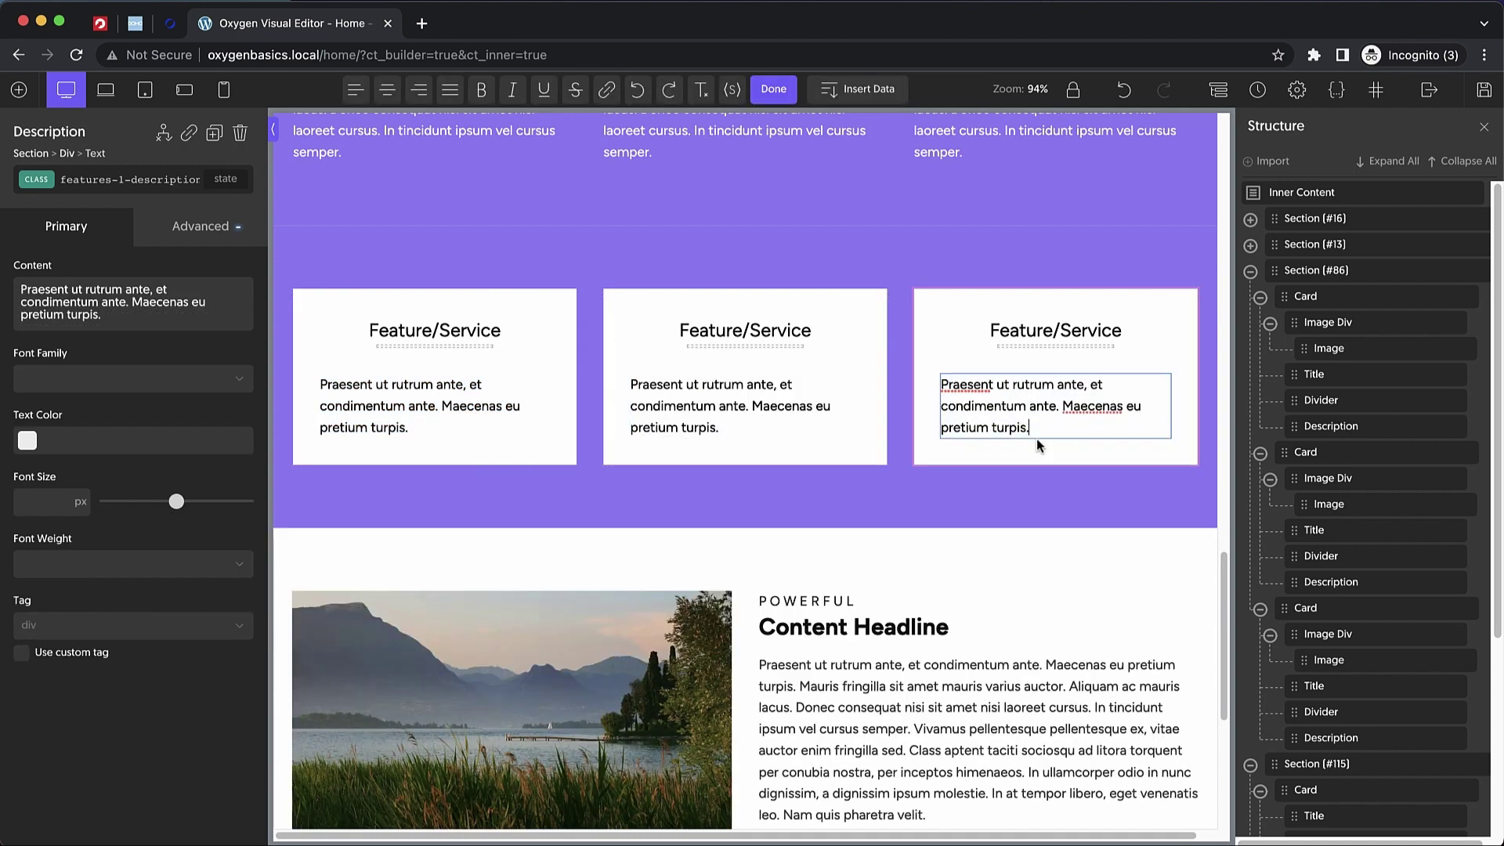
left_click(433, 451)
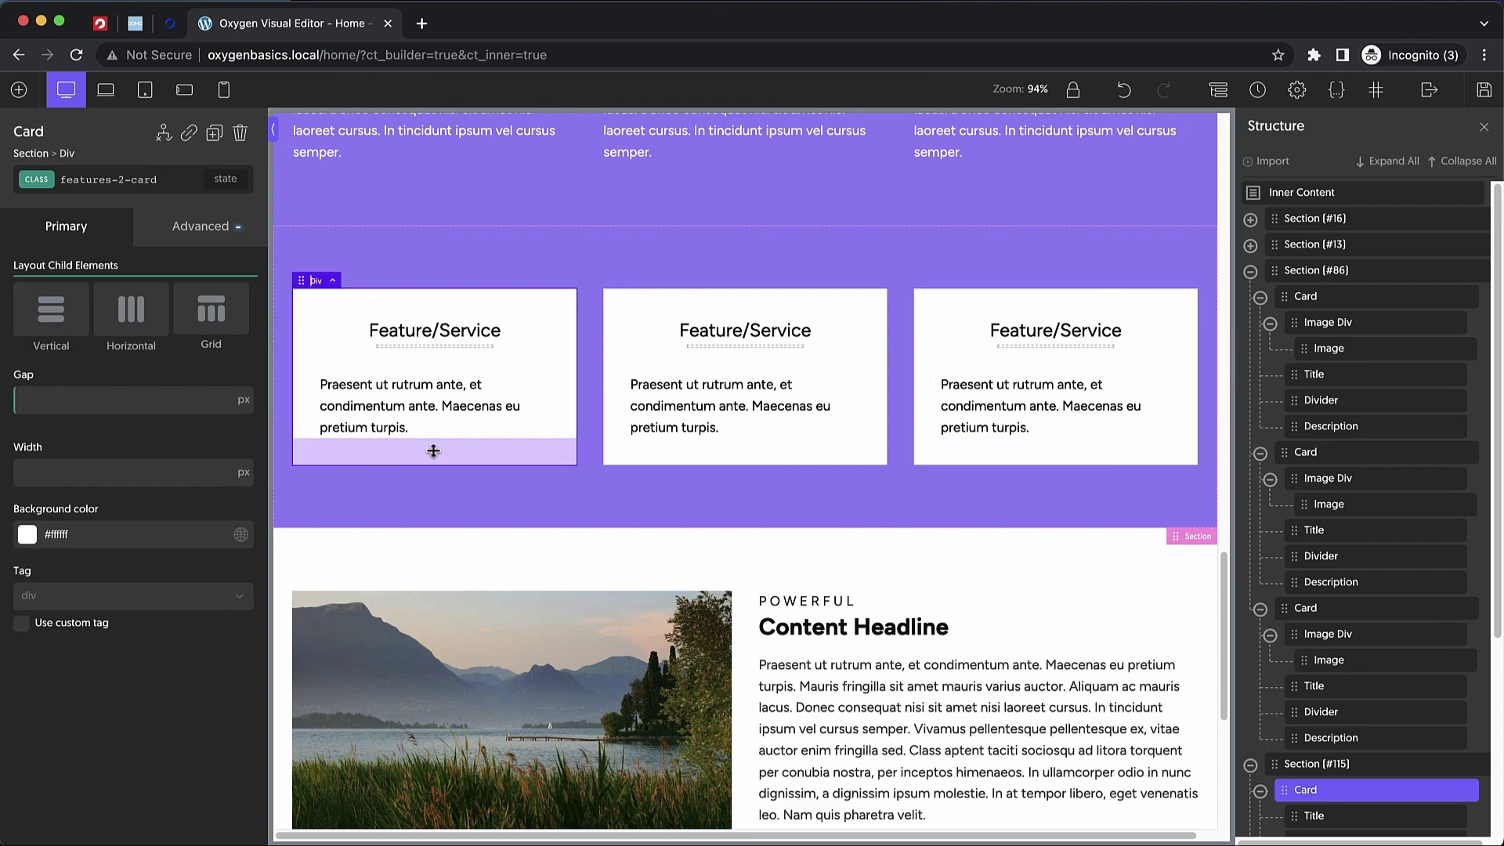
- Add the class features-2-divider to the first white card's divider and set its background color to #000000
scroll(433, 451, "up", 5)
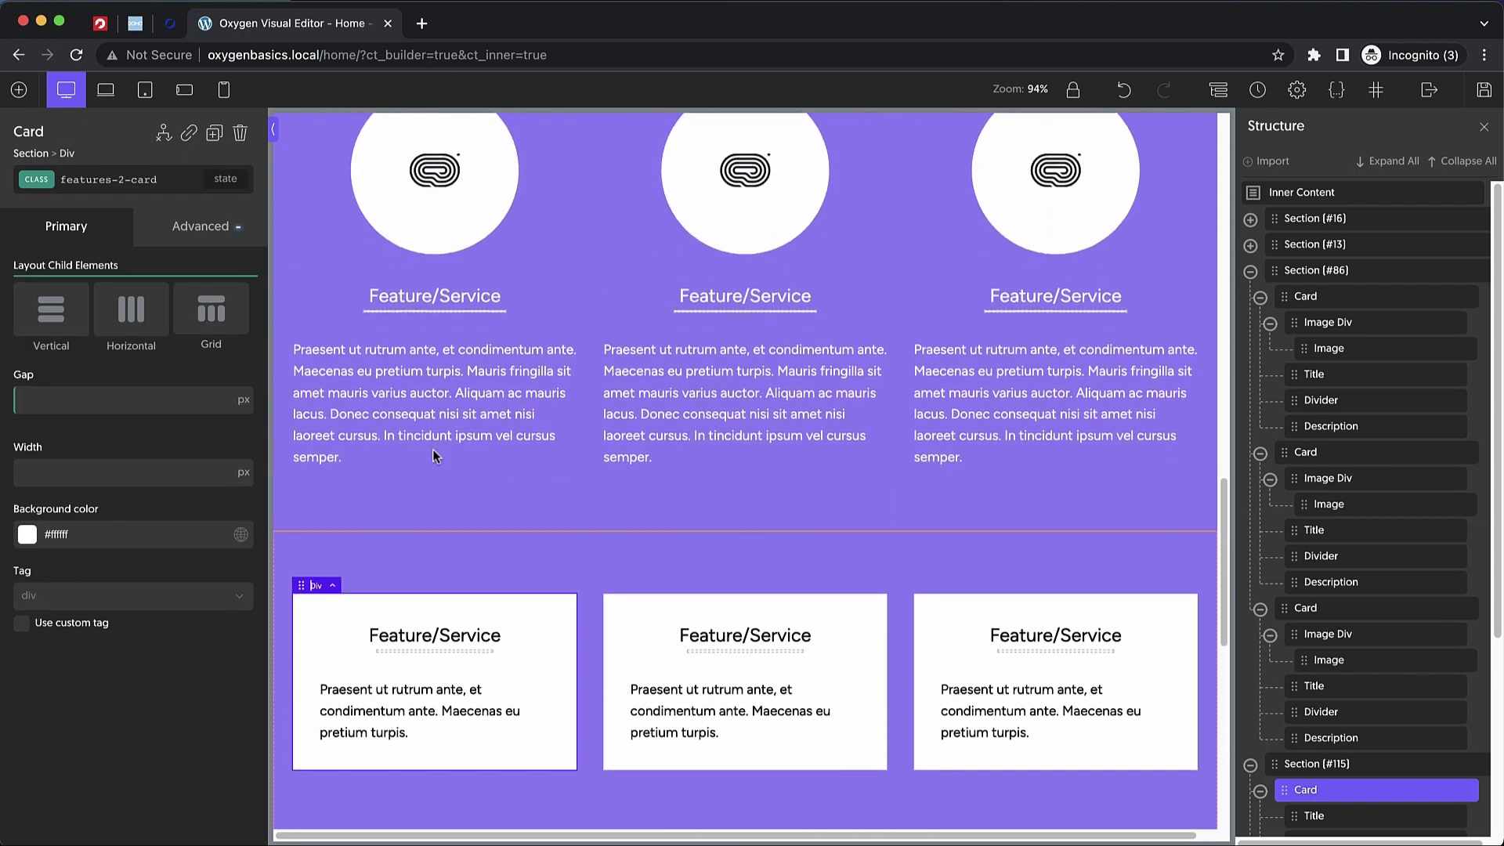
scroll(433, 453, "down", 2)
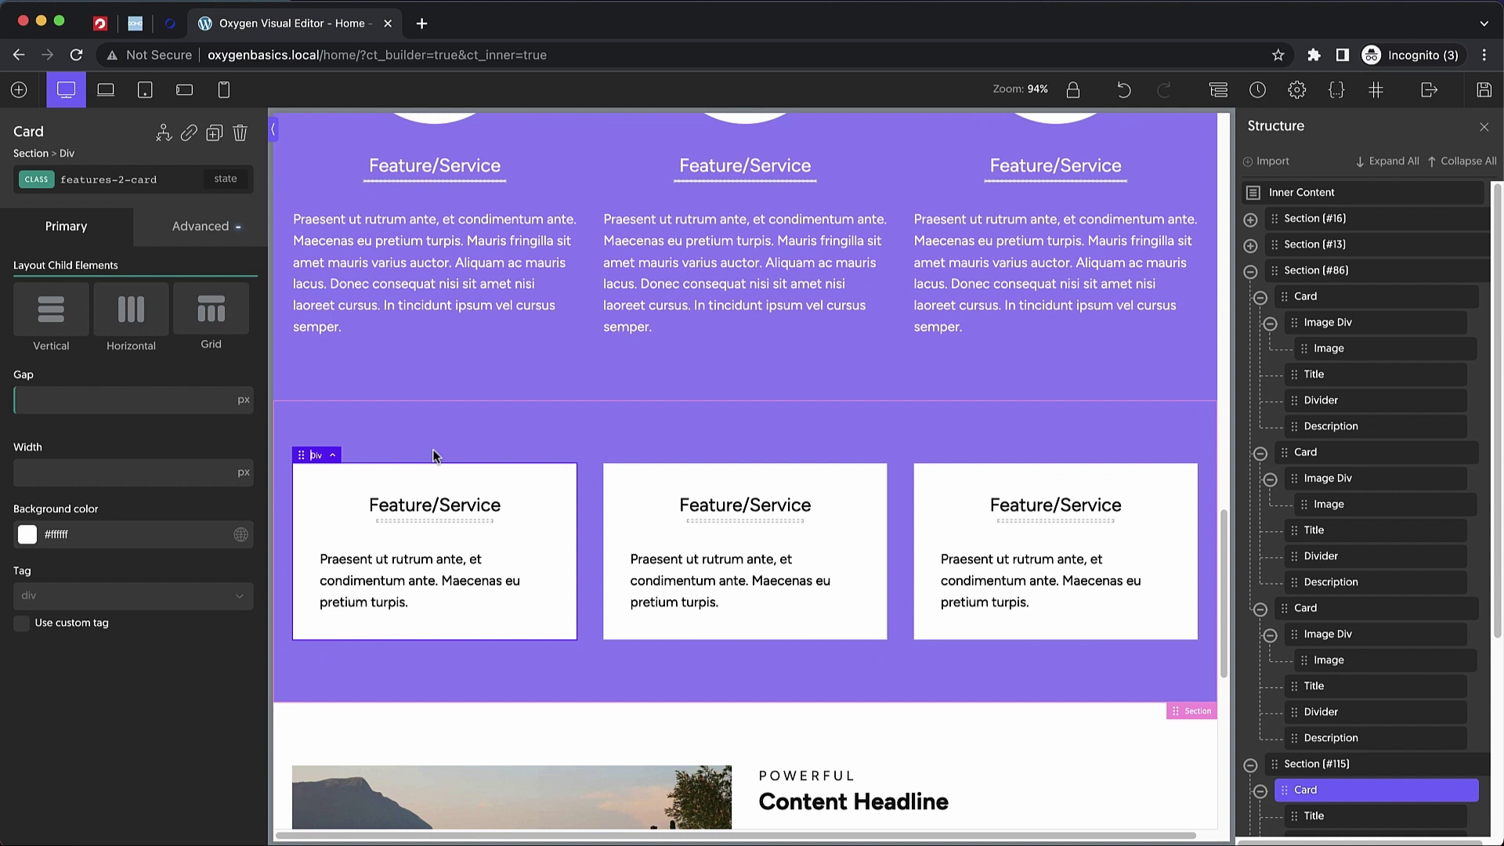
left_click(467, 520)
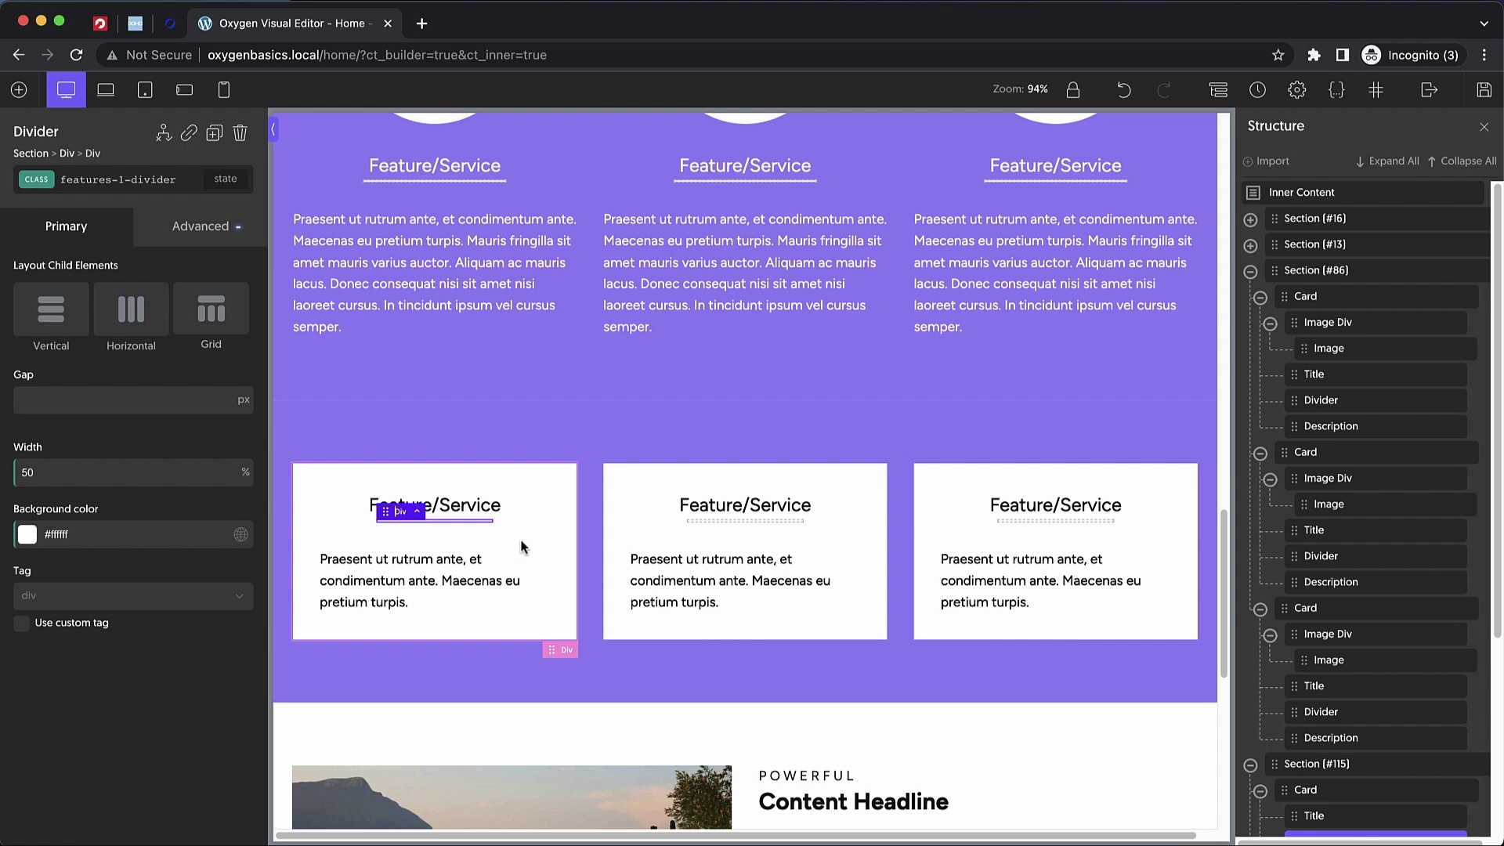
left_click(137, 179)
type("features-2")
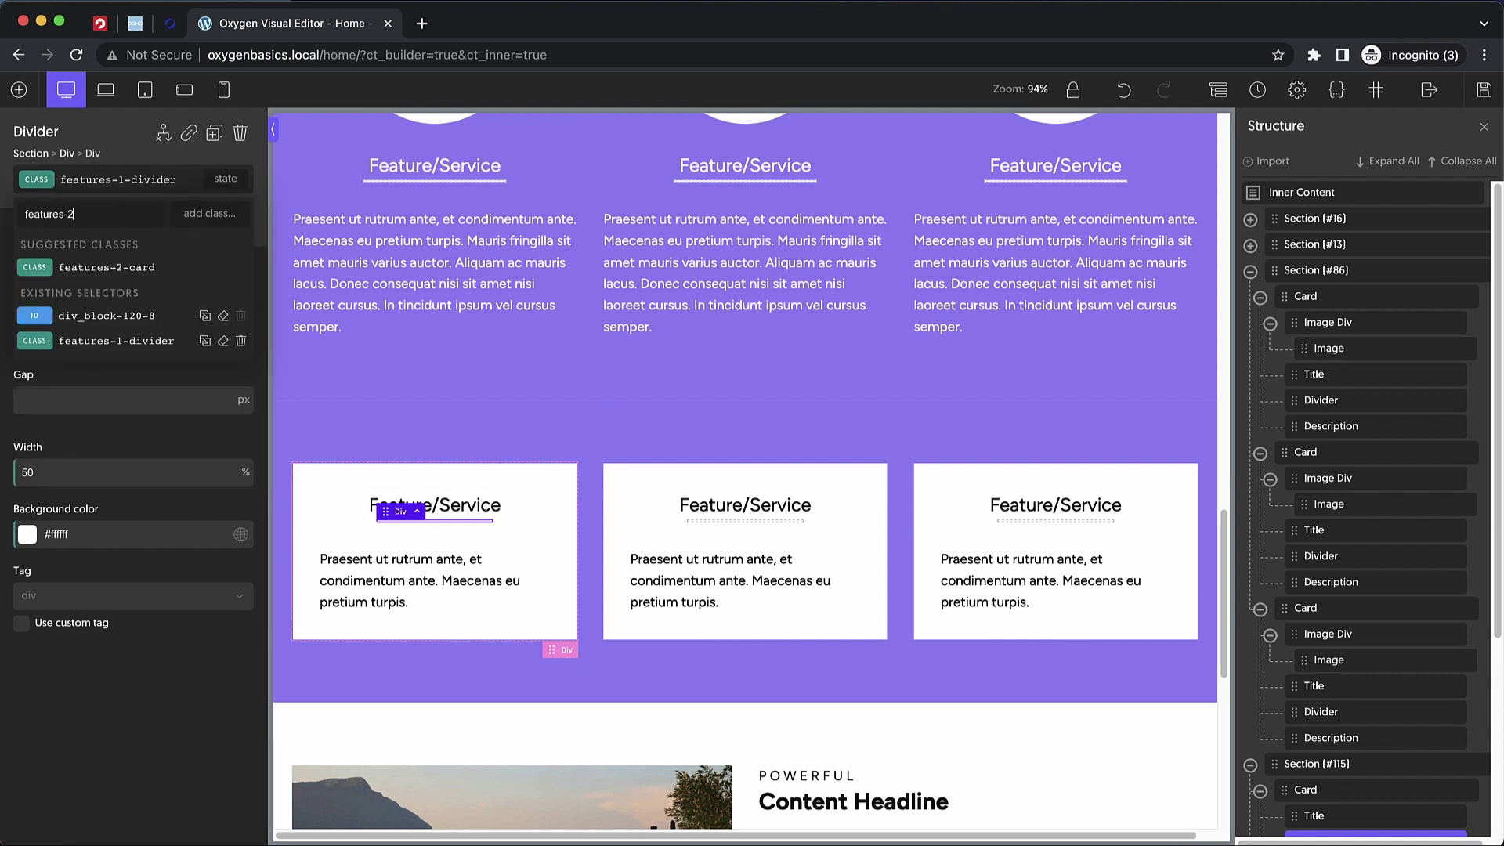
type("-divider")
key("Return")
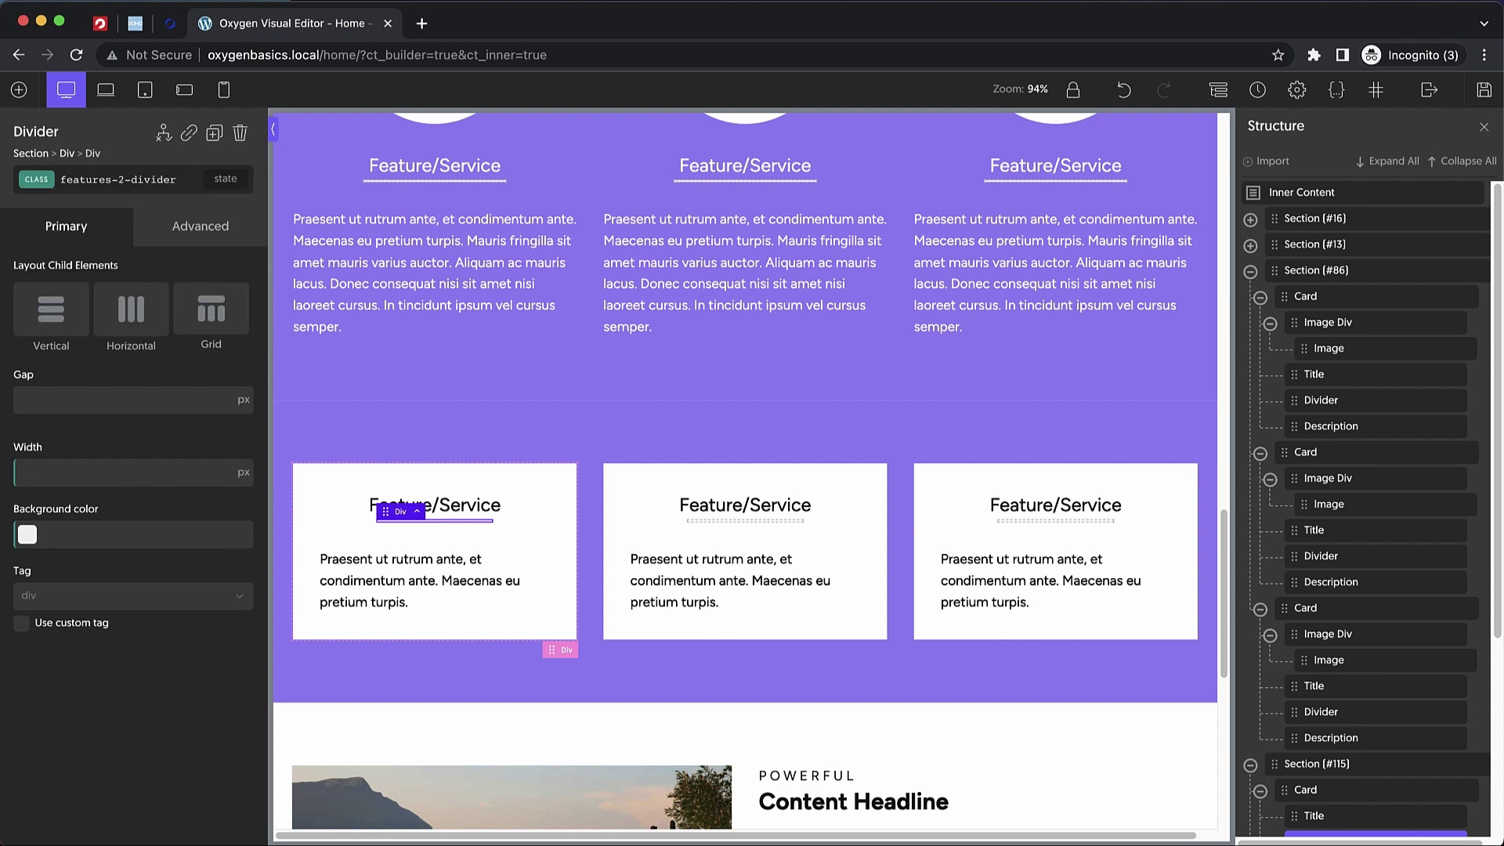
left_click(26, 534)
left_click(30, 695)
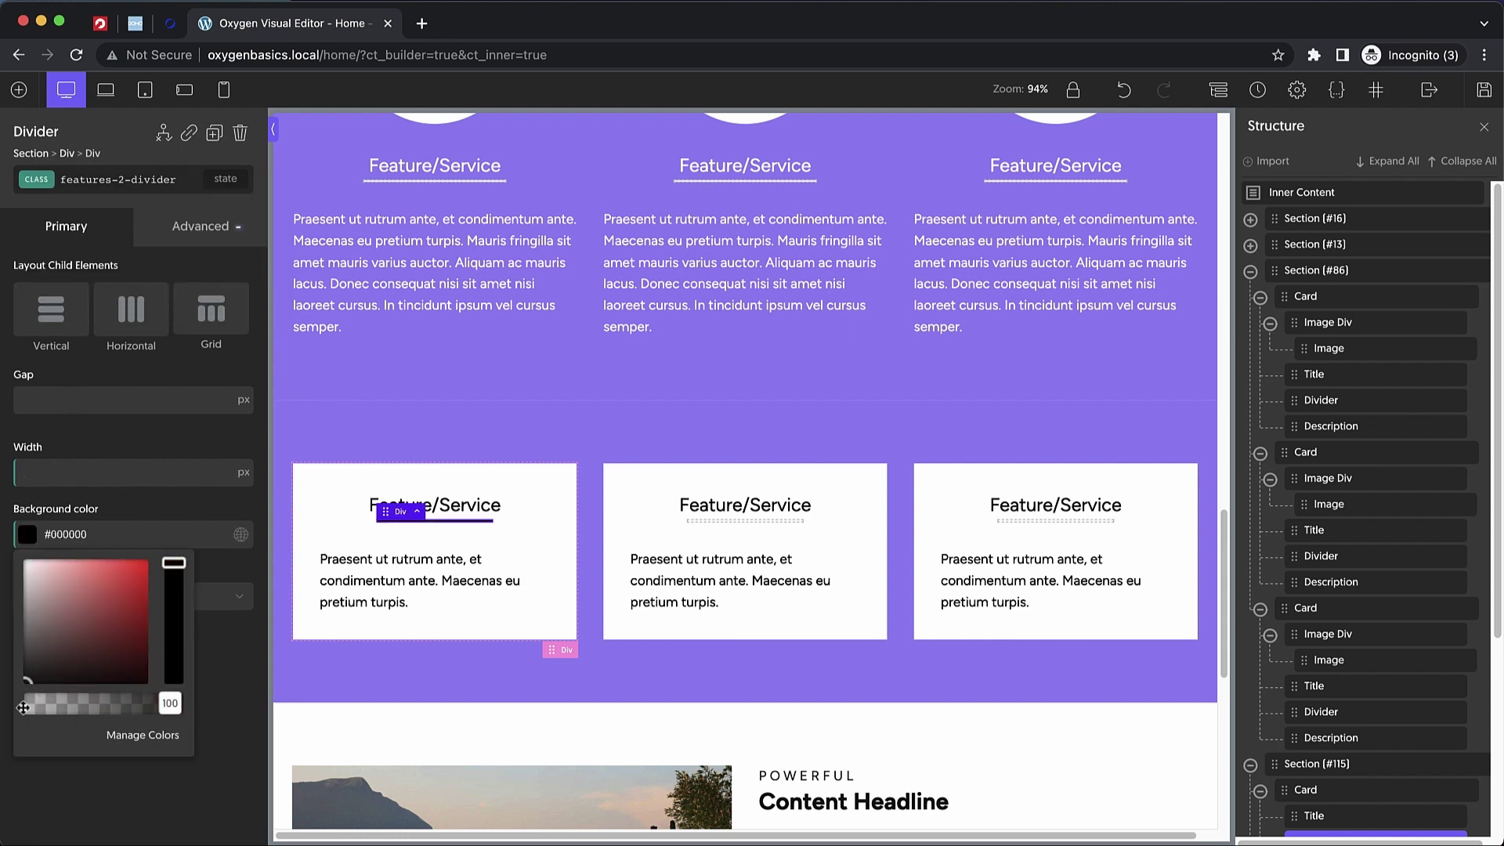
- Set the border radius of the features-2-card class to 4 px
left_click(551, 494)
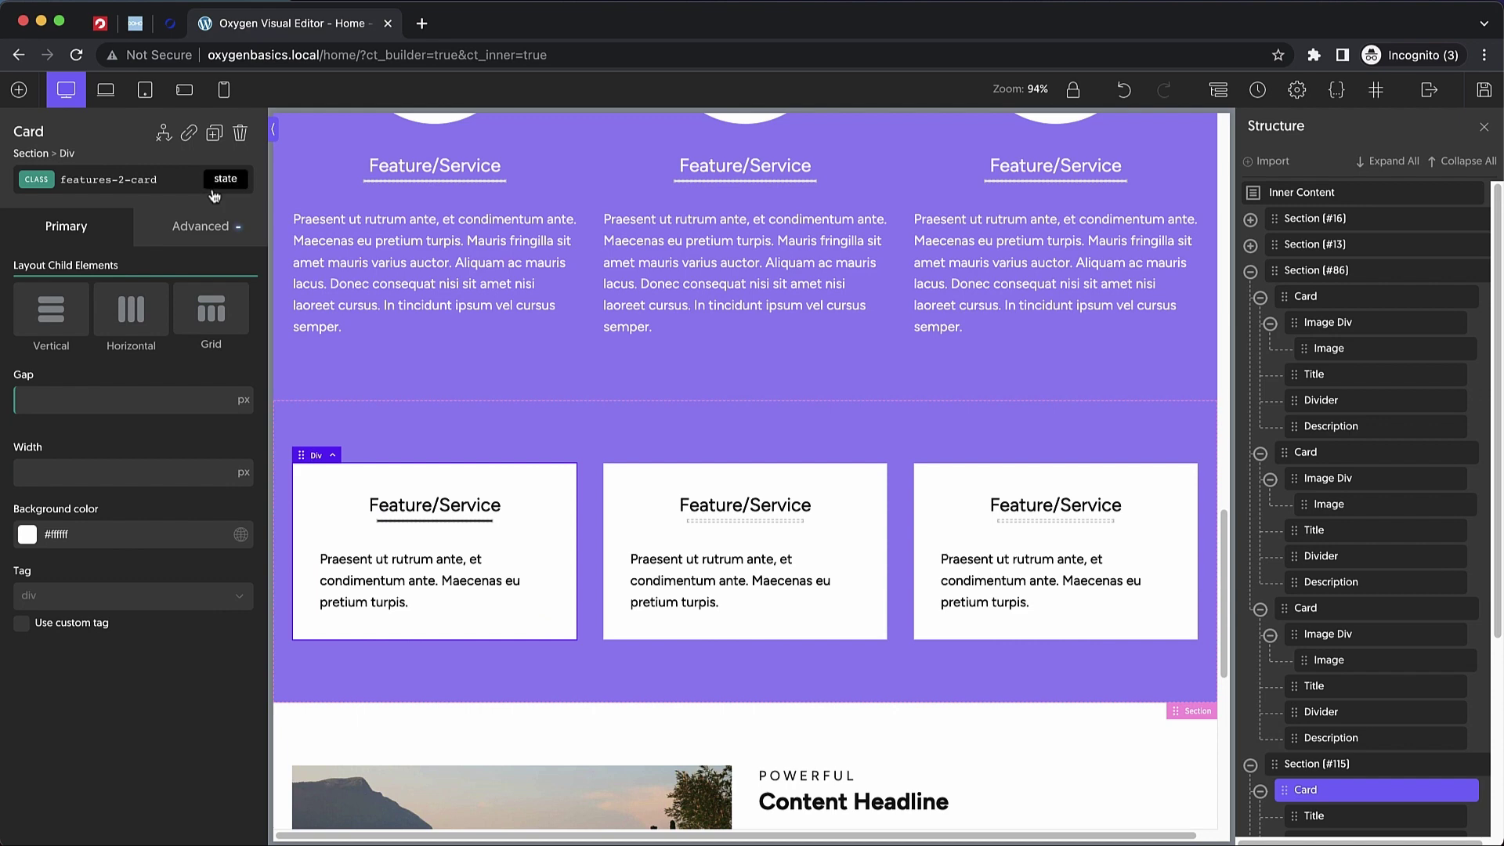
left_click(184, 231)
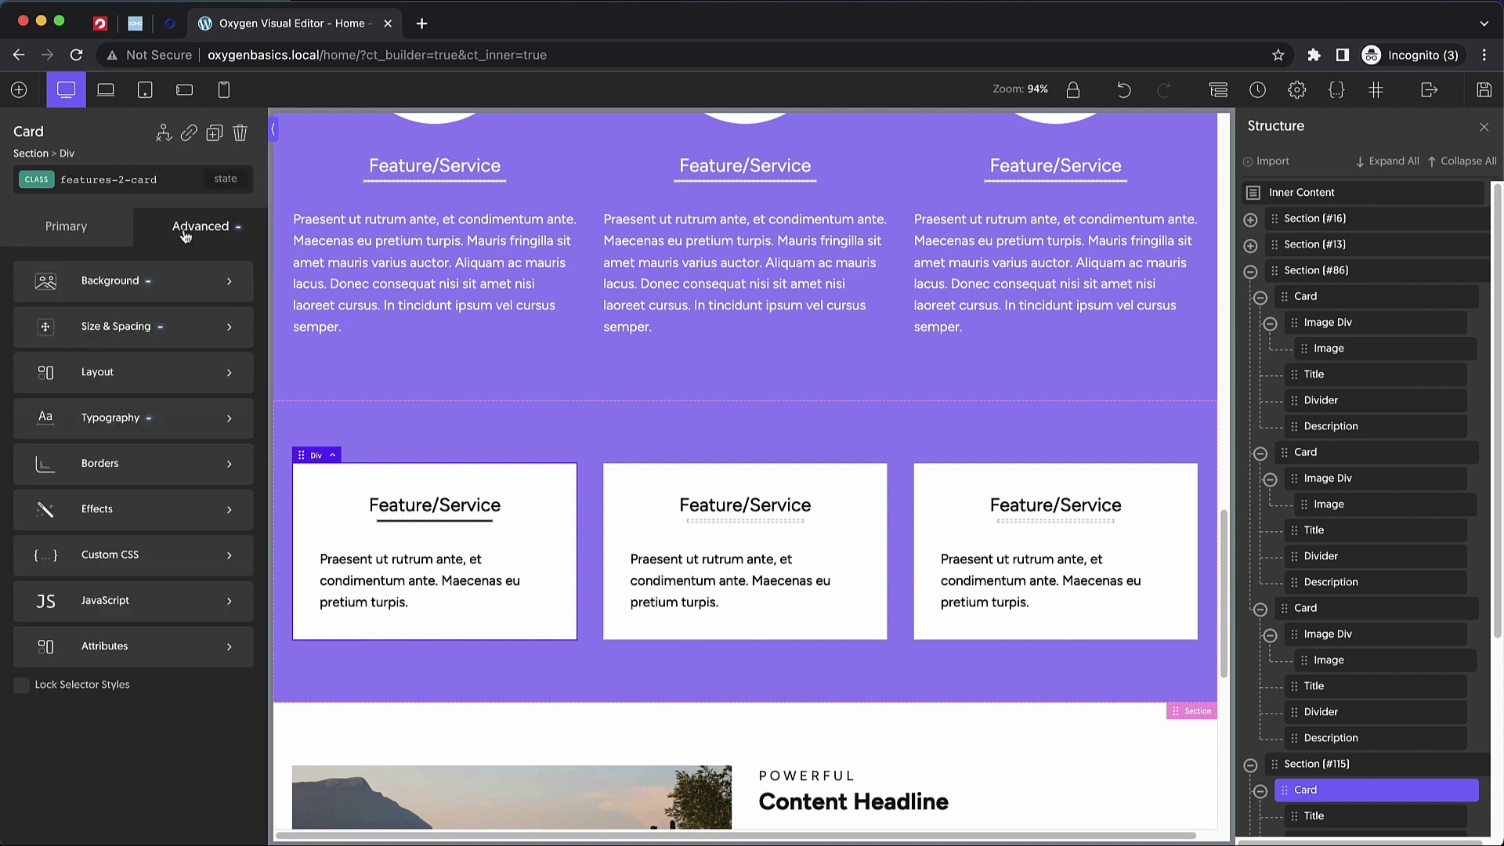
left_click(138, 468)
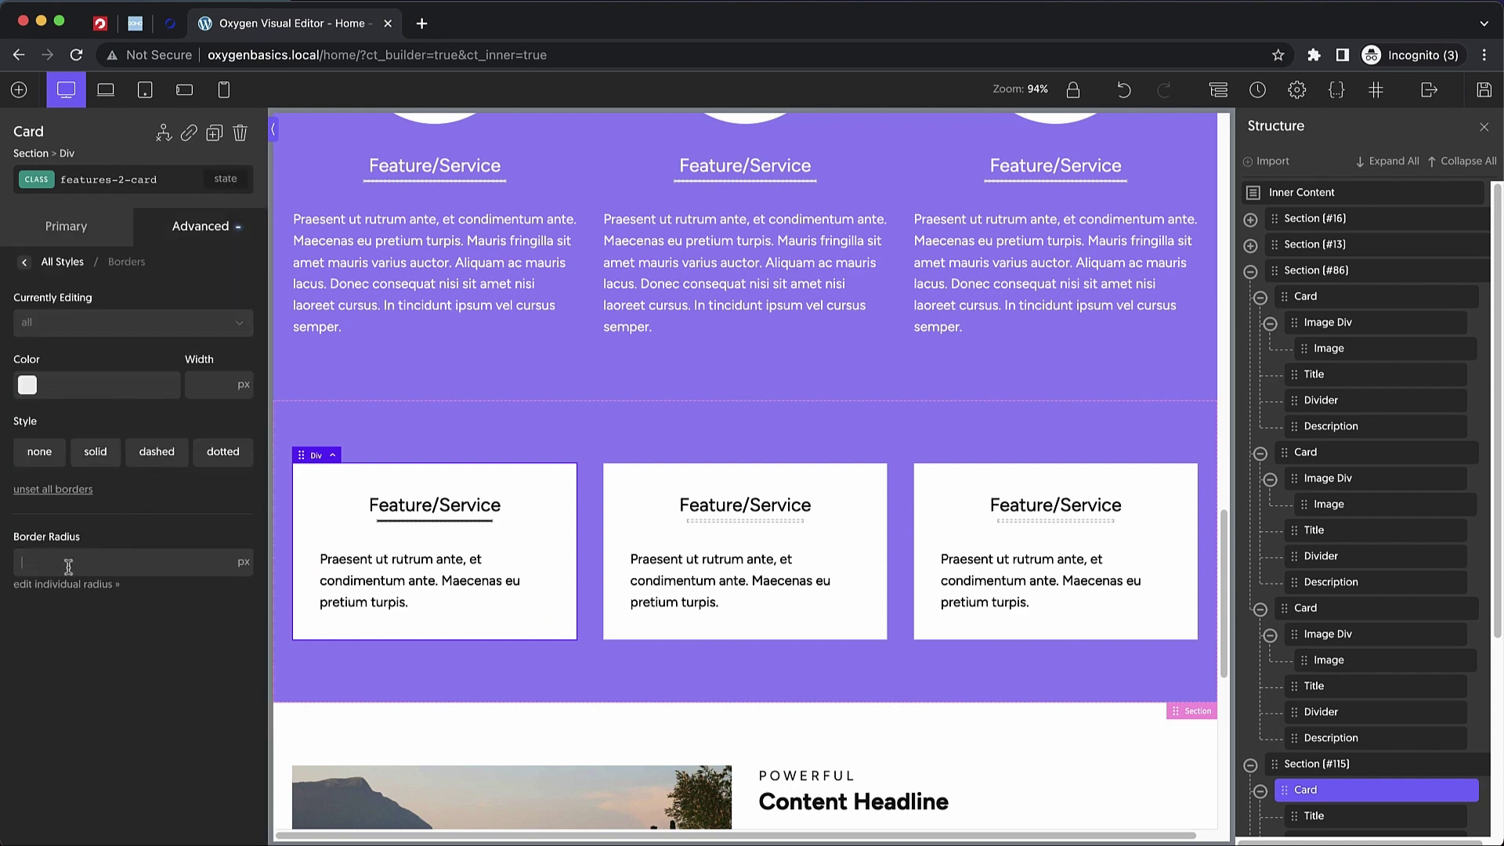
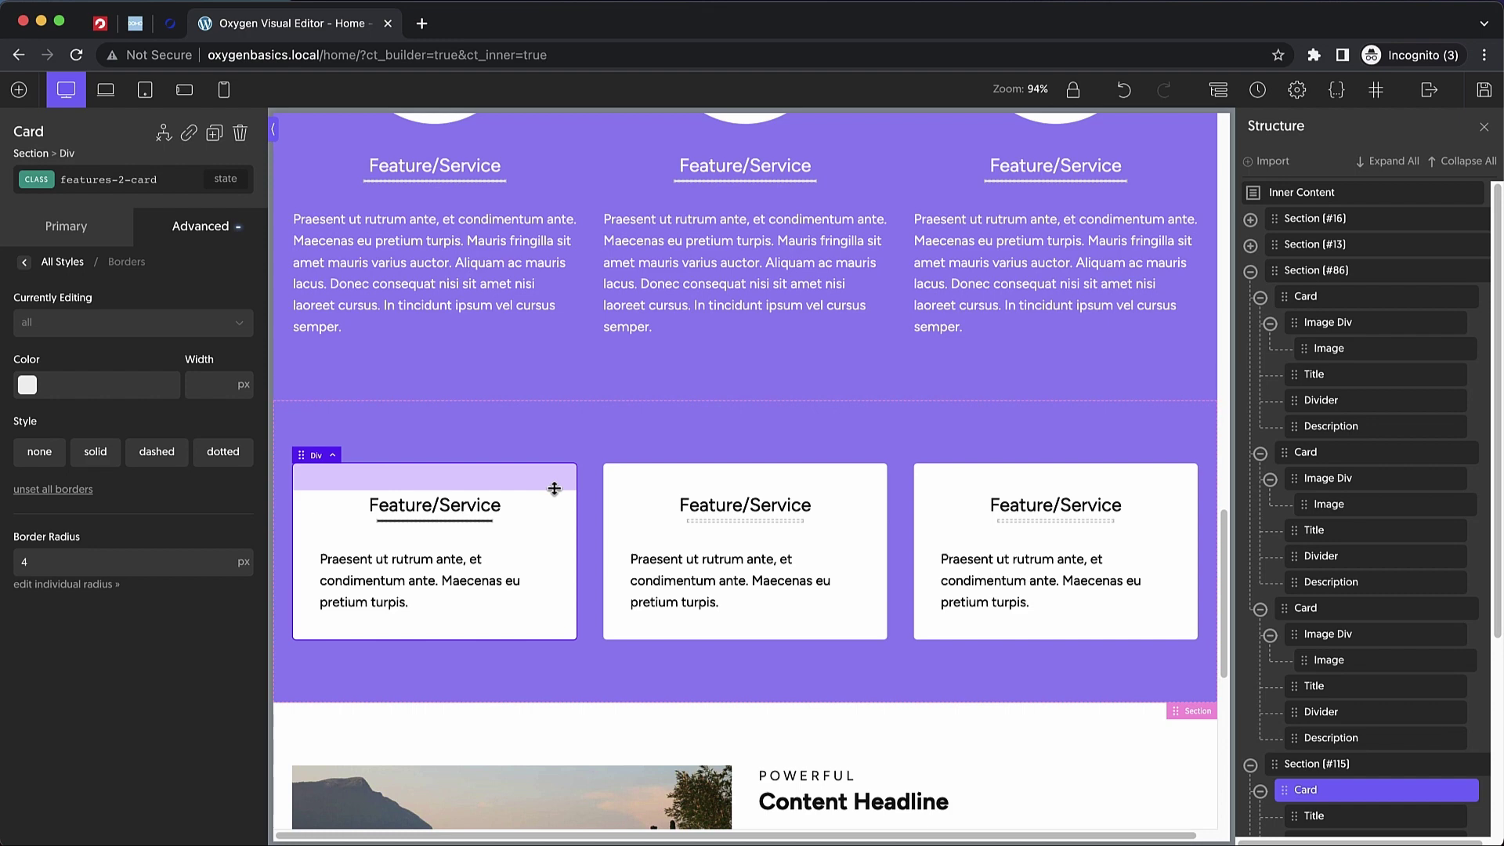
- Add the class features-2-description to the first white card's description text
left_click(430, 587)
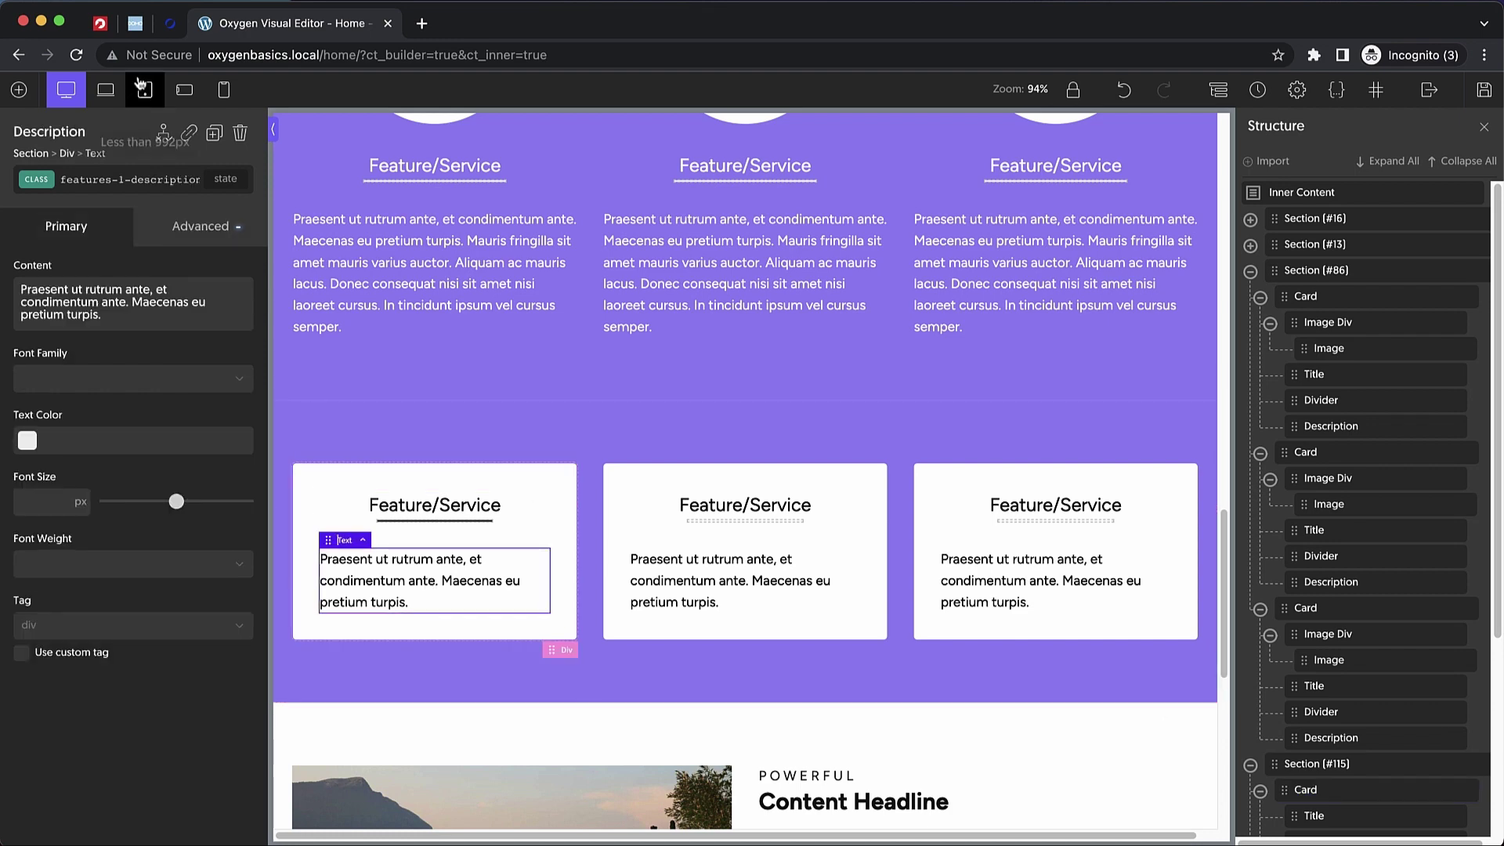
left_click(113, 180)
type("features-")
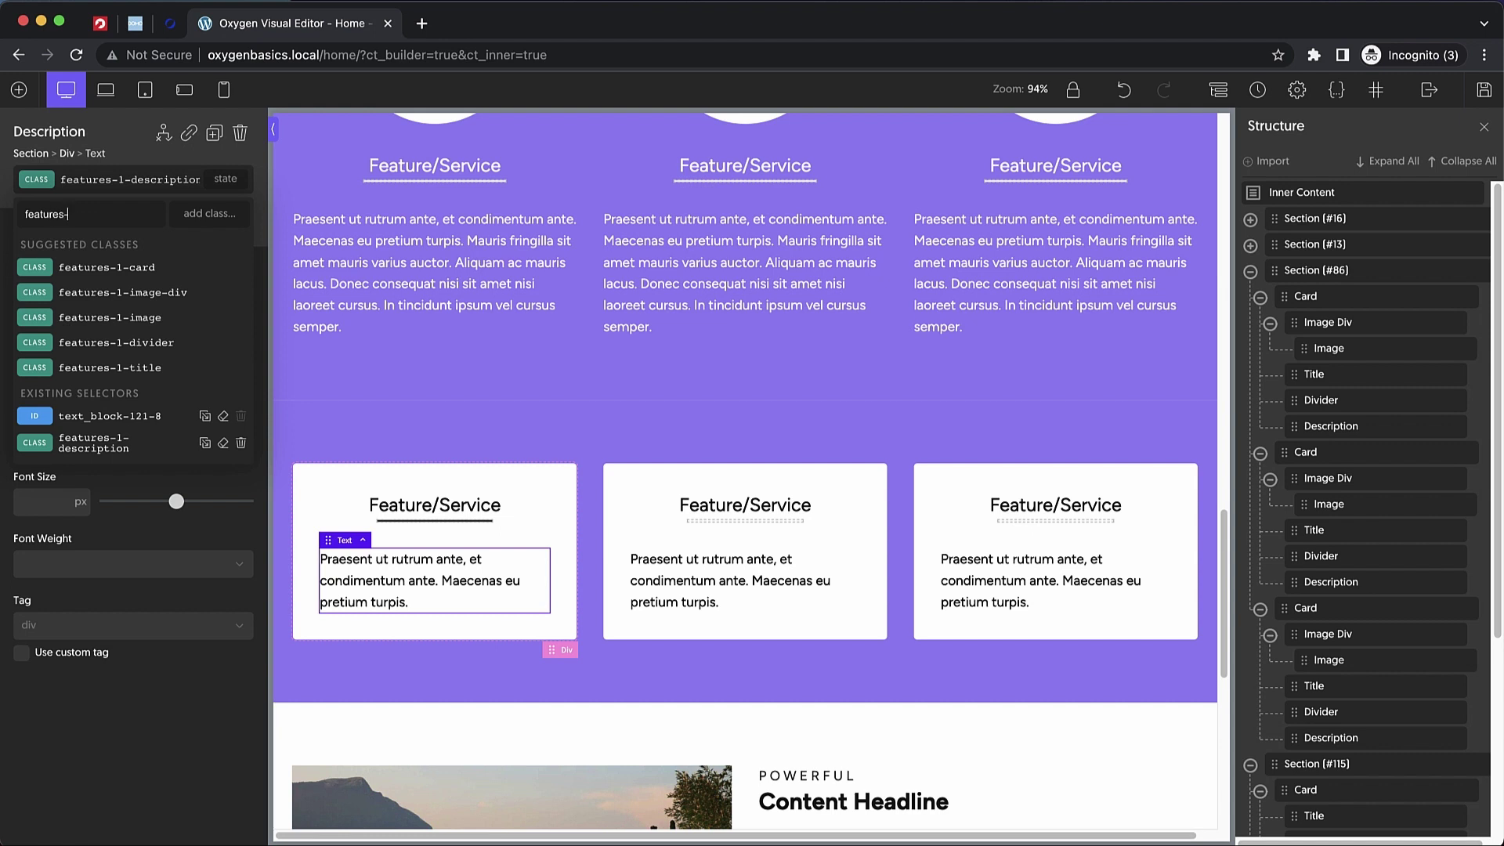
type("2-description")
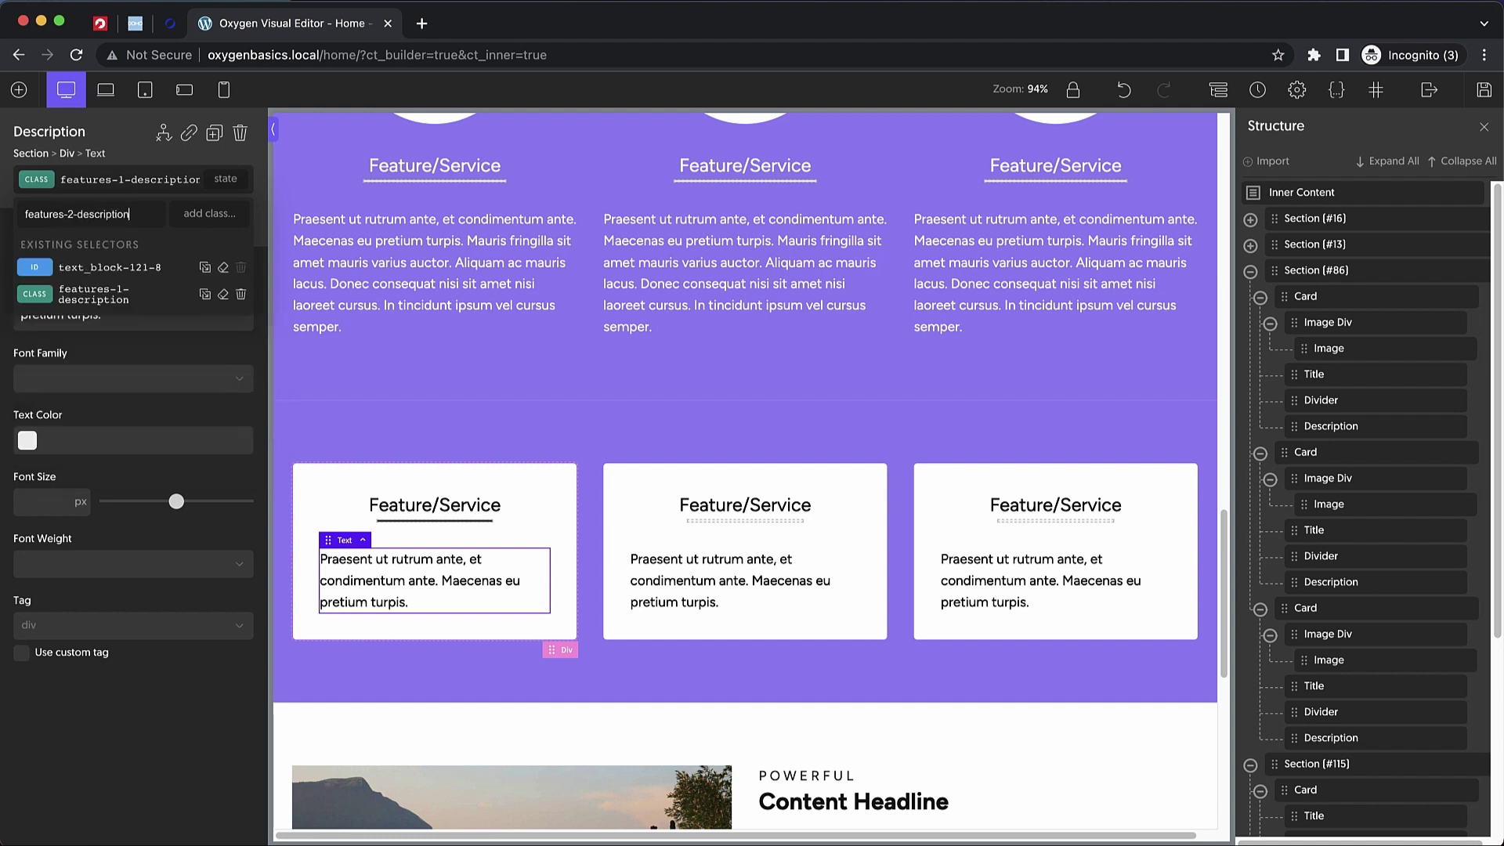
key("Return")
- Center the text alignment of the features-2-description class
left_click(197, 226)
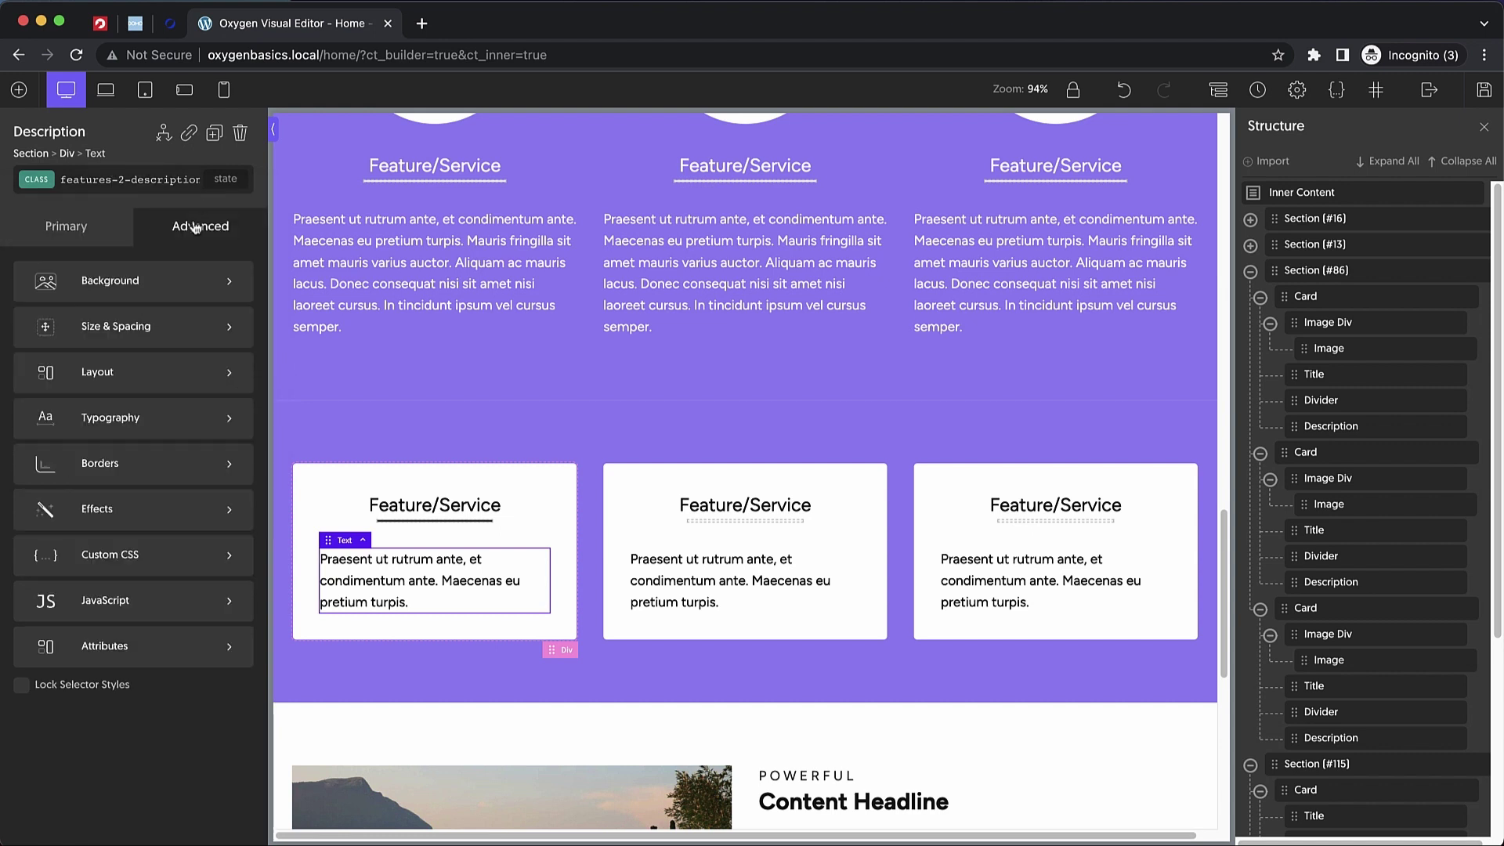
left_click(110, 418)
left_click(96, 526)
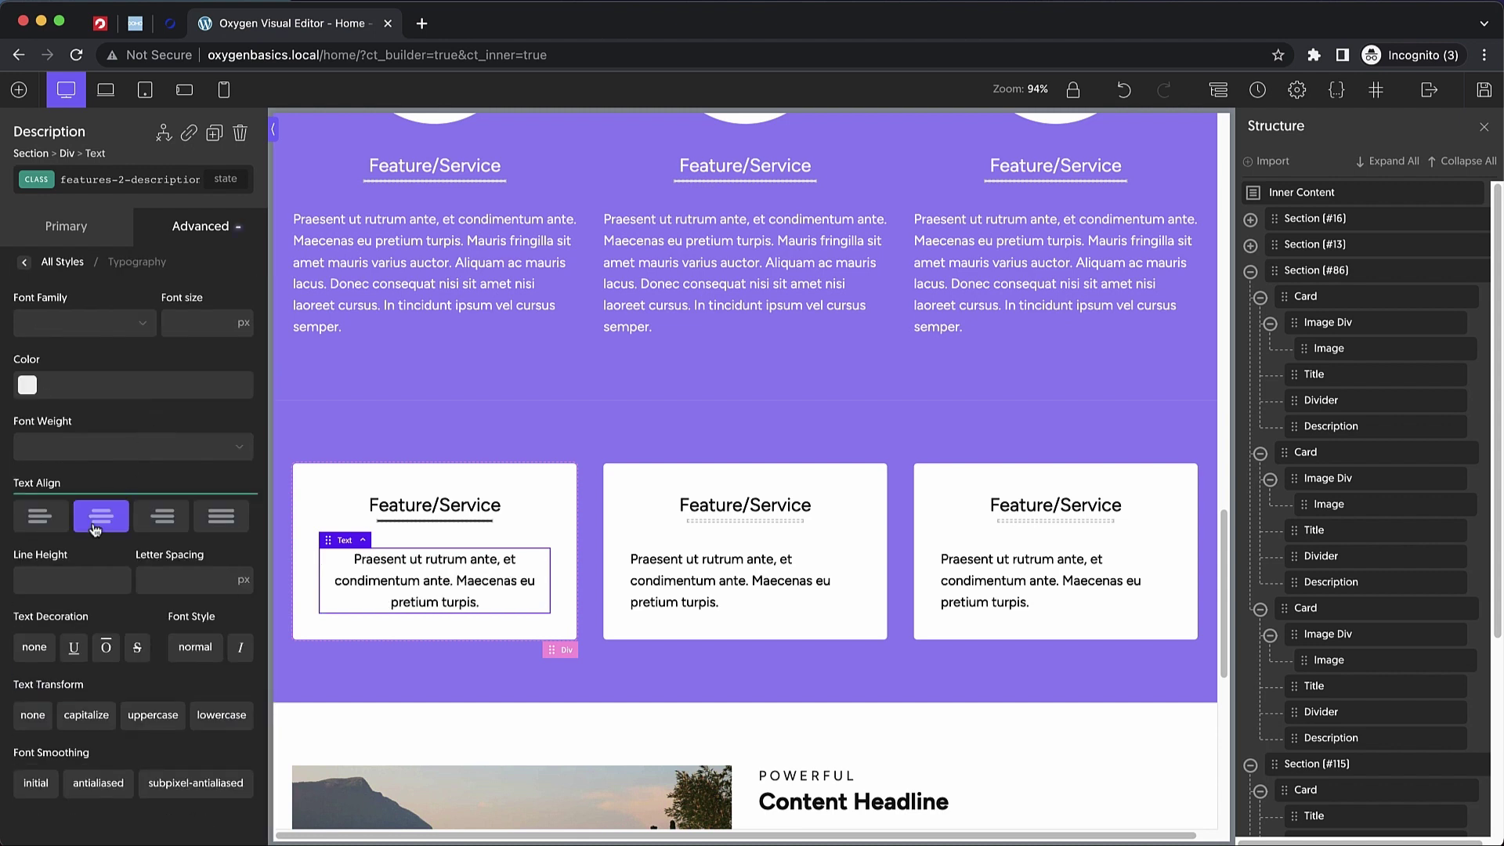
- Give the second and third white cards the same black divider and centered description styling as the first card
left_click(97, 180)
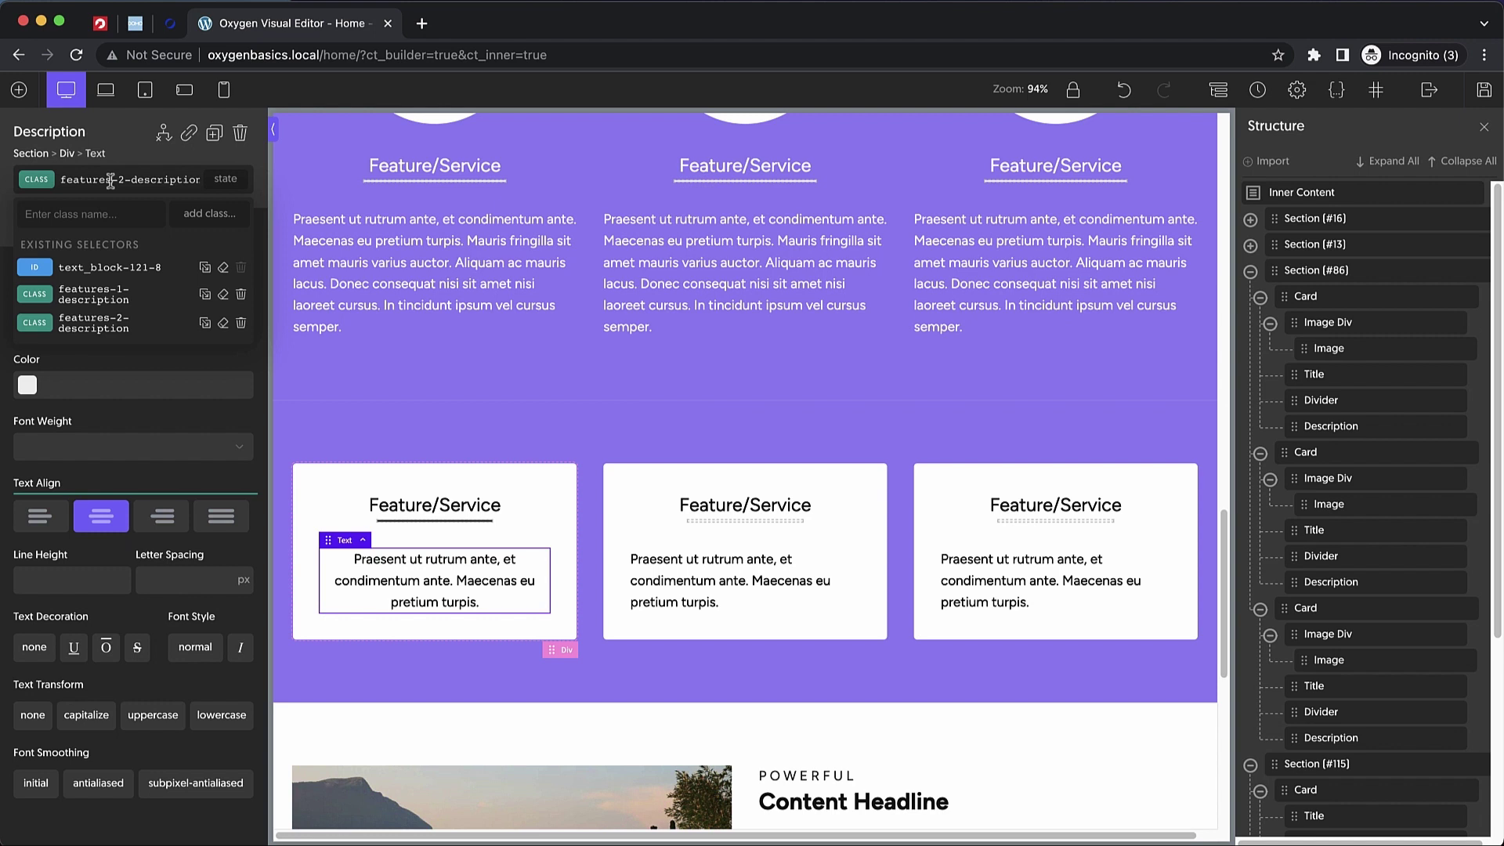
double_click(111, 181)
left_click(664, 583)
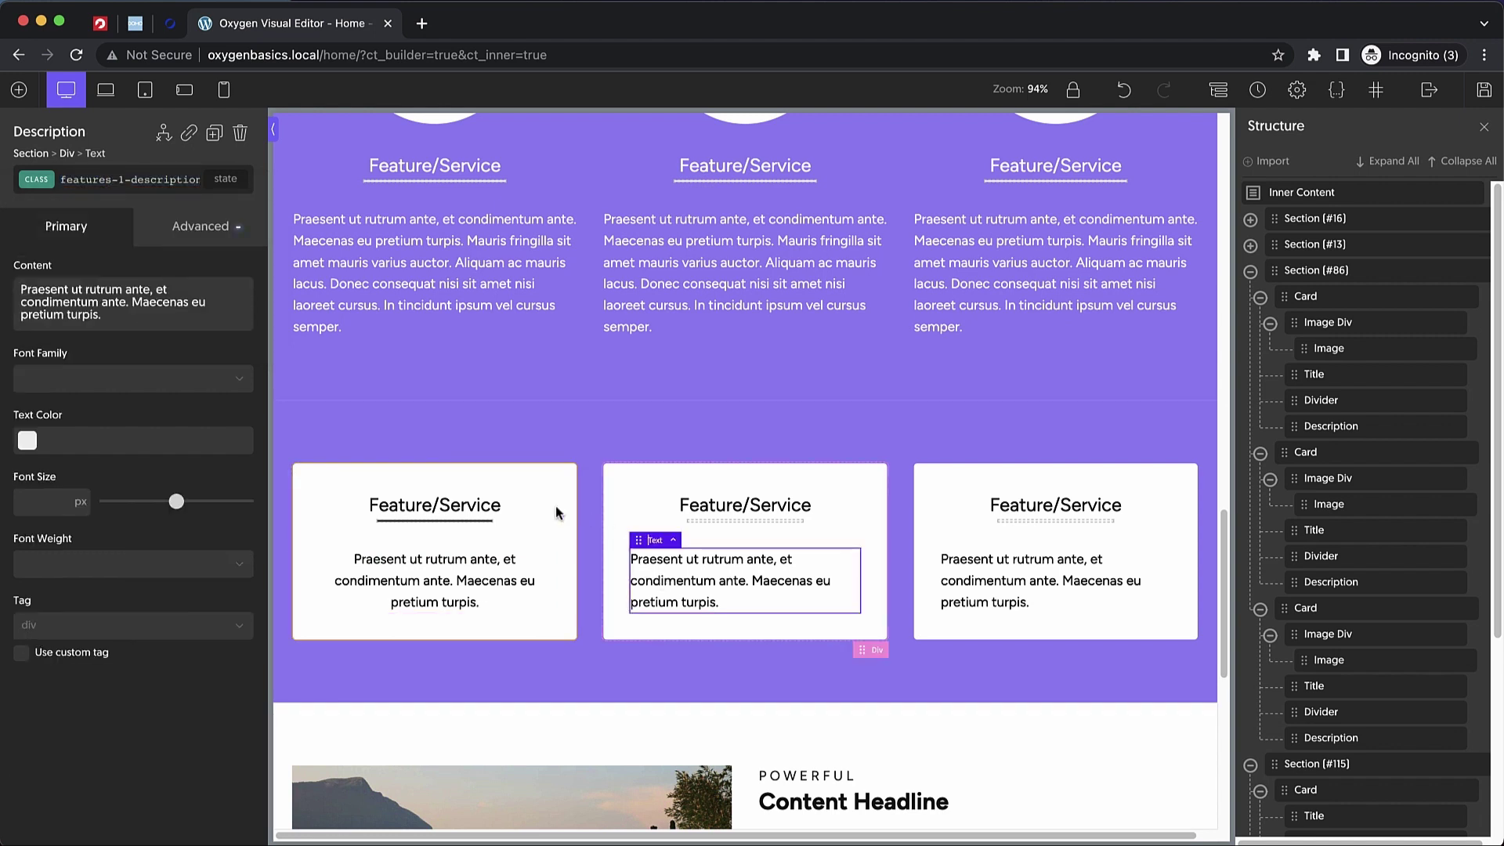
left_click(638, 477)
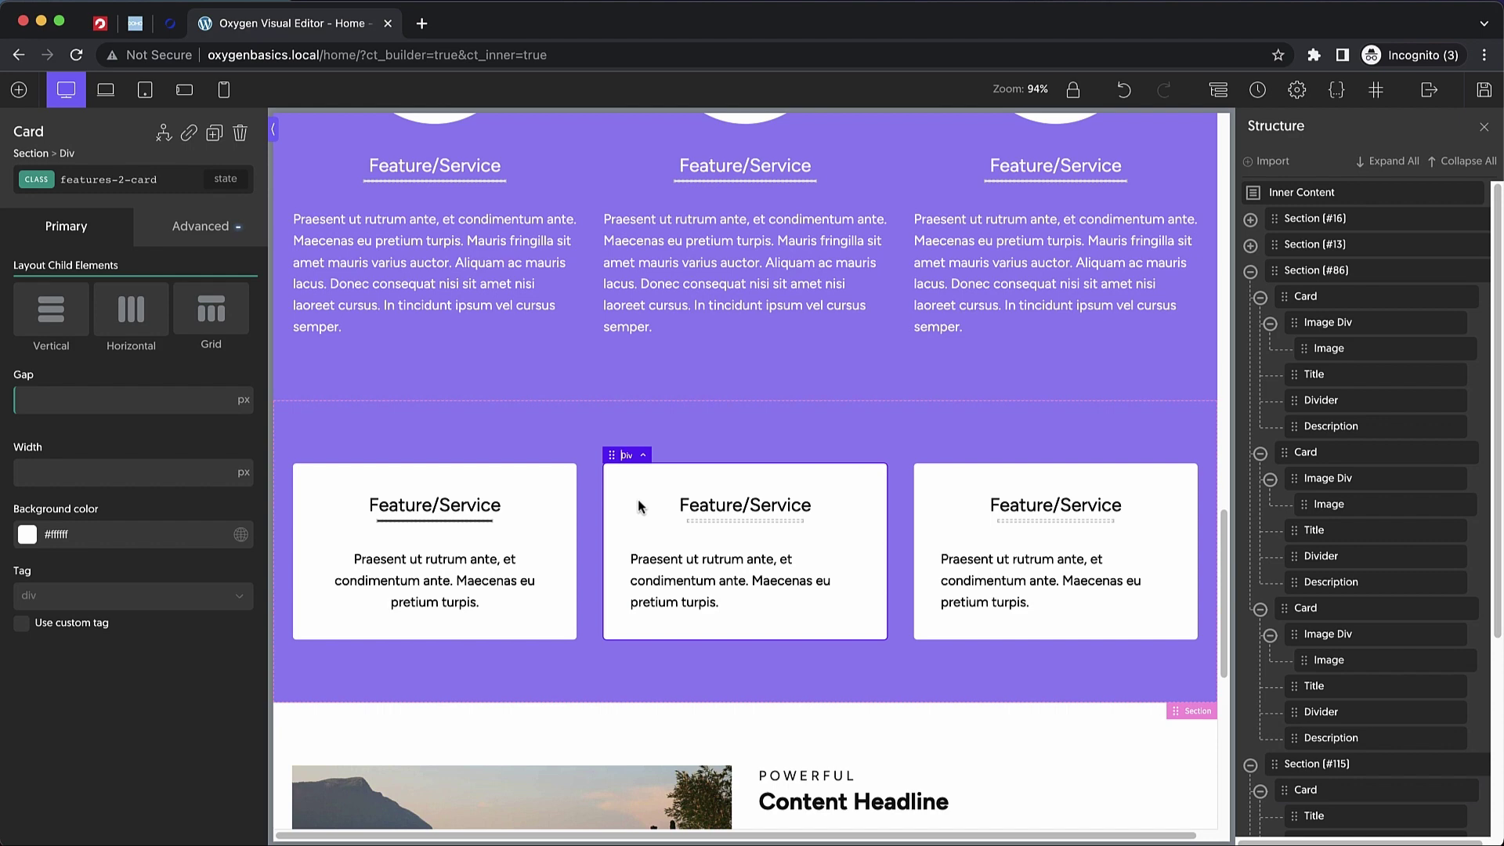
left_click_drag(637, 500, 846, 492)
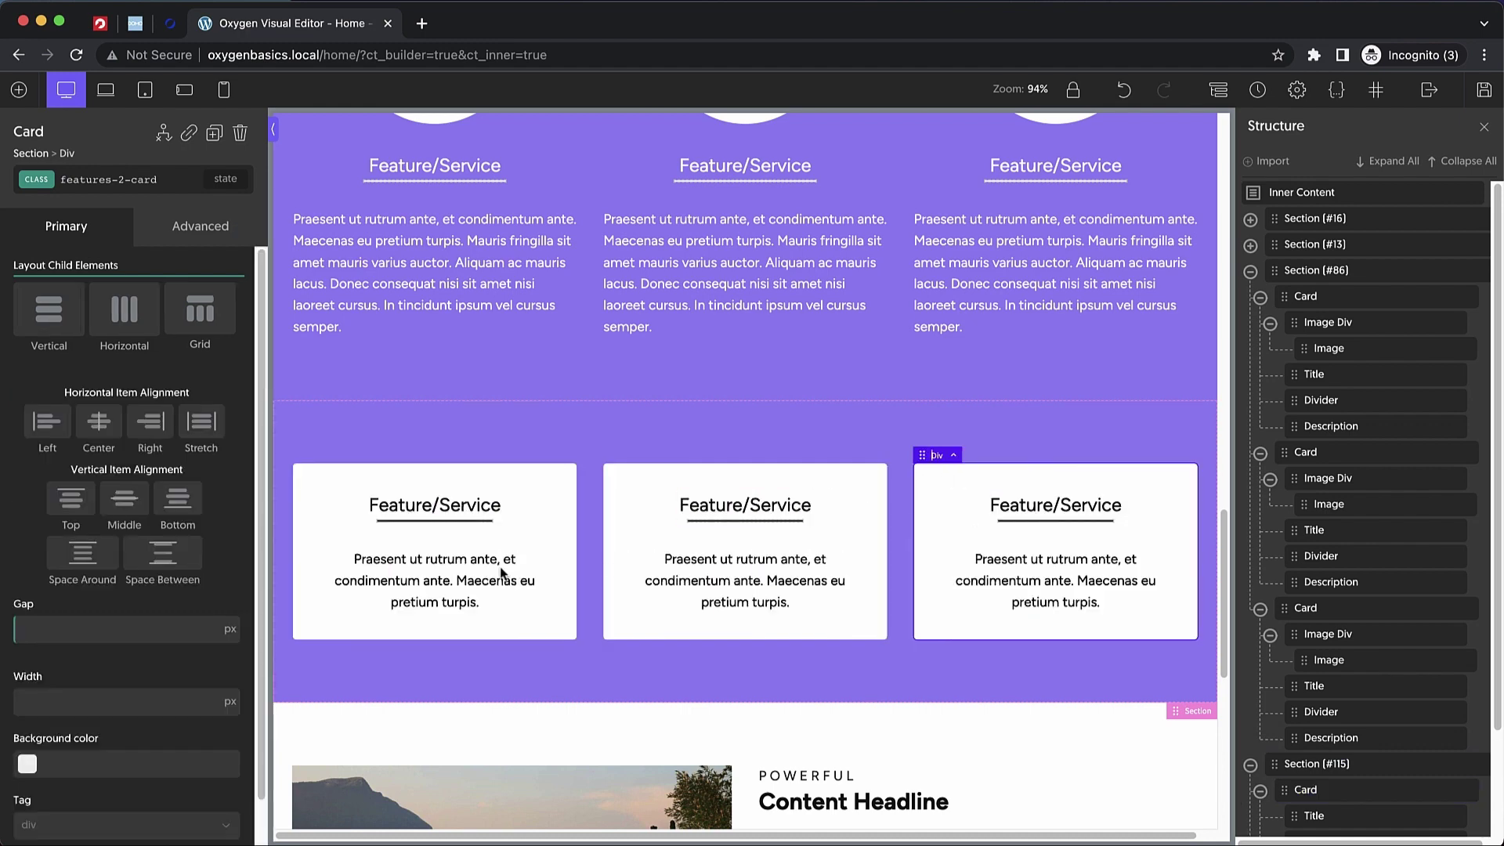
- Check Domo's three-card section for reference, and give the features-2-card class a 0.3 sec transition with ease-in-out timing
left_click(135, 24)
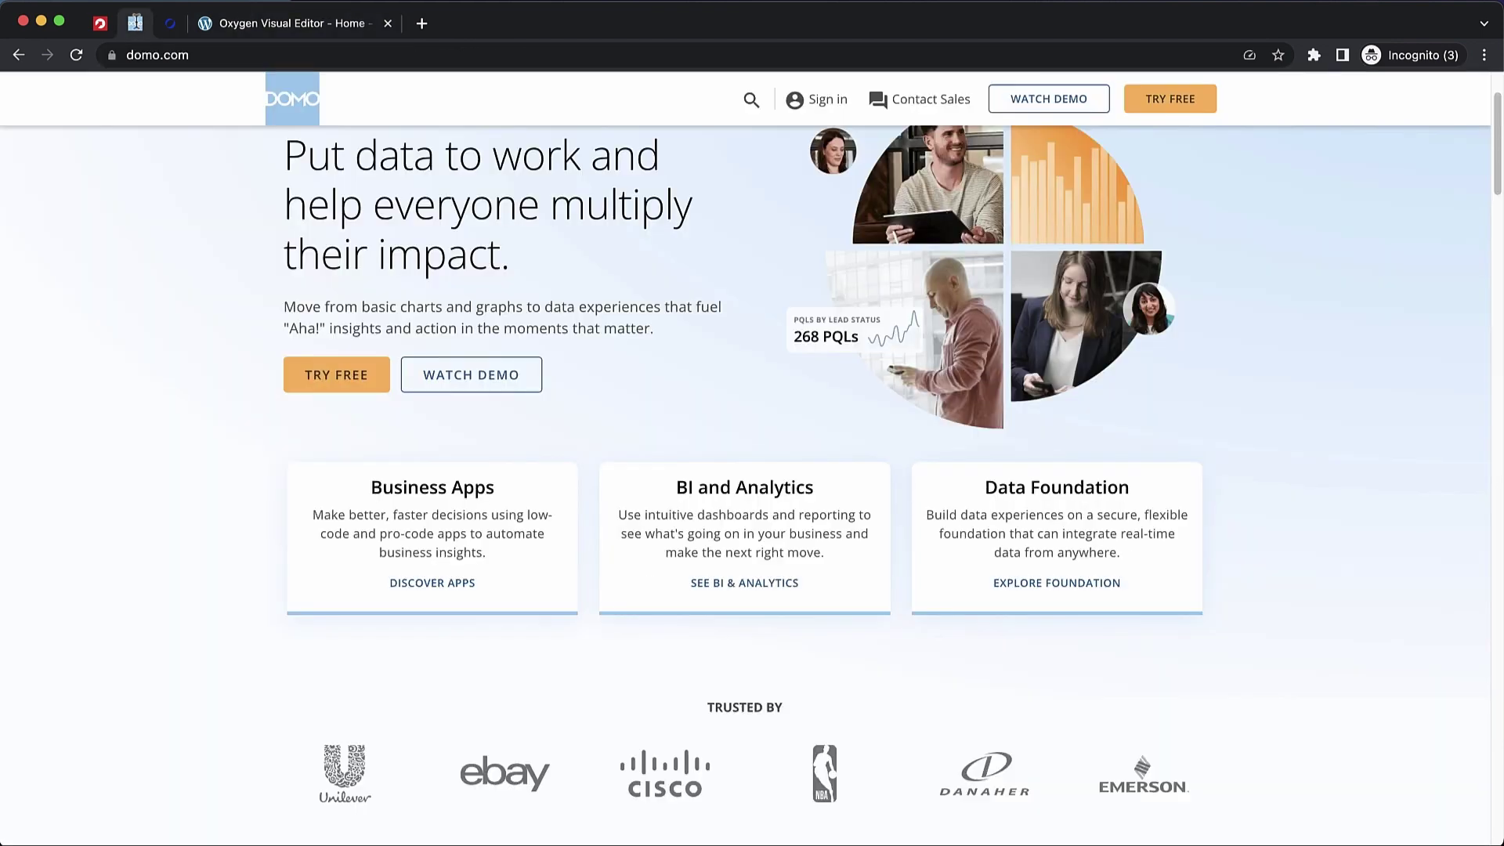
left_click(324, 23)
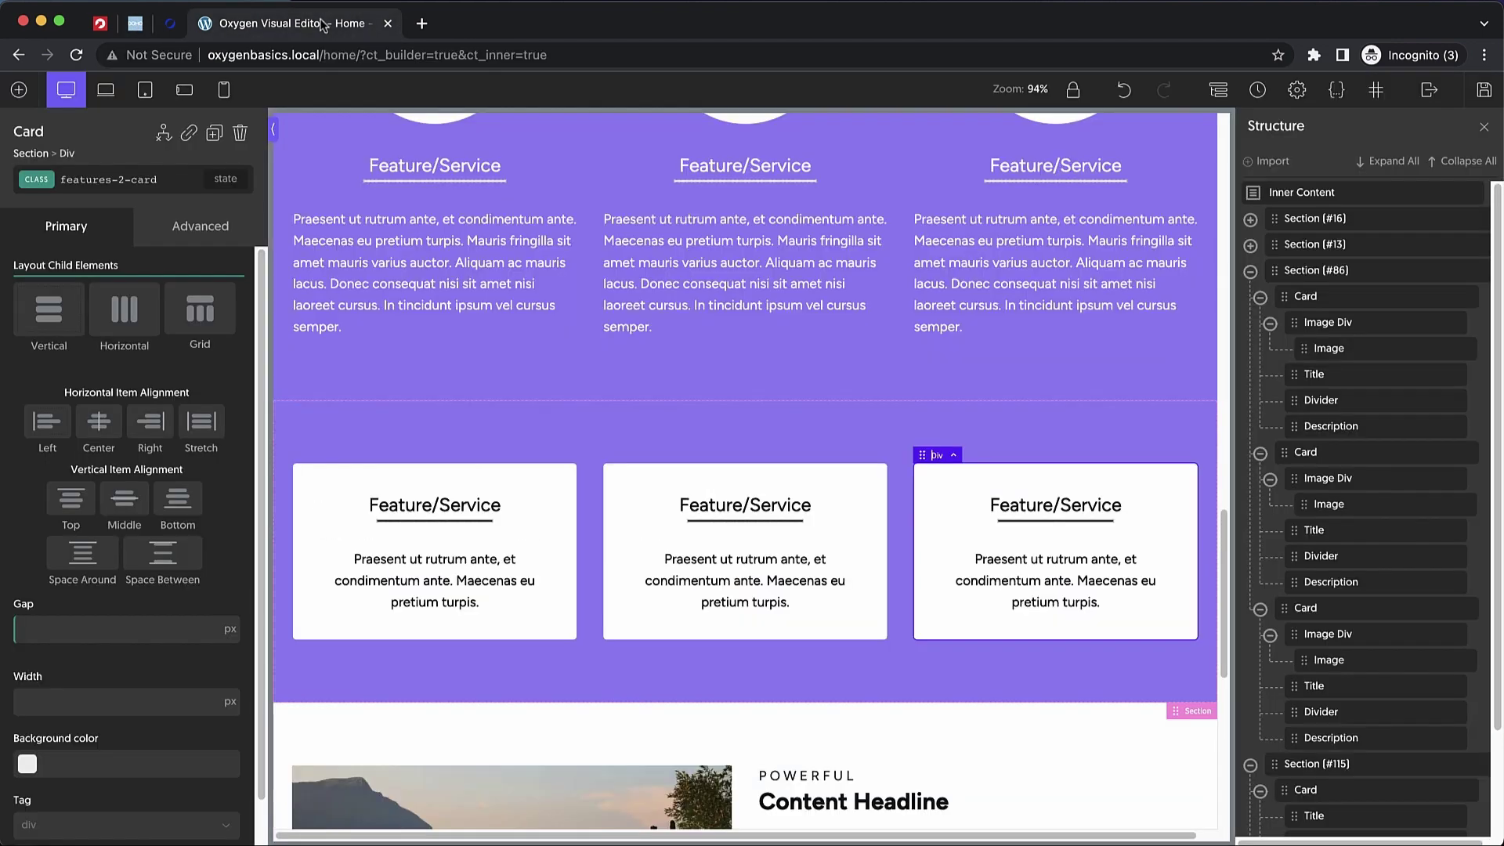
left_click(561, 500)
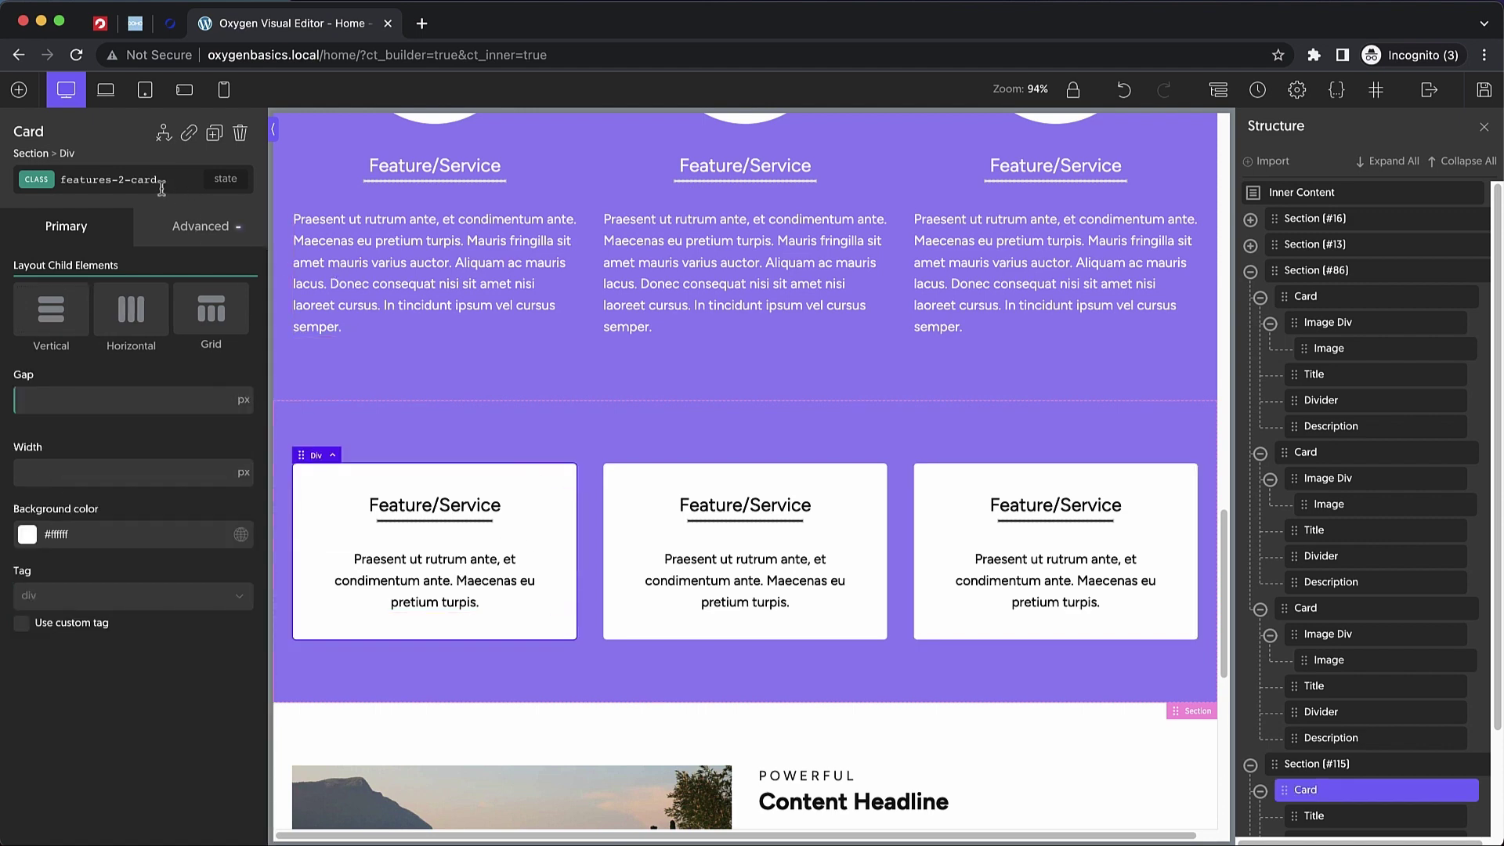
left_click(207, 232)
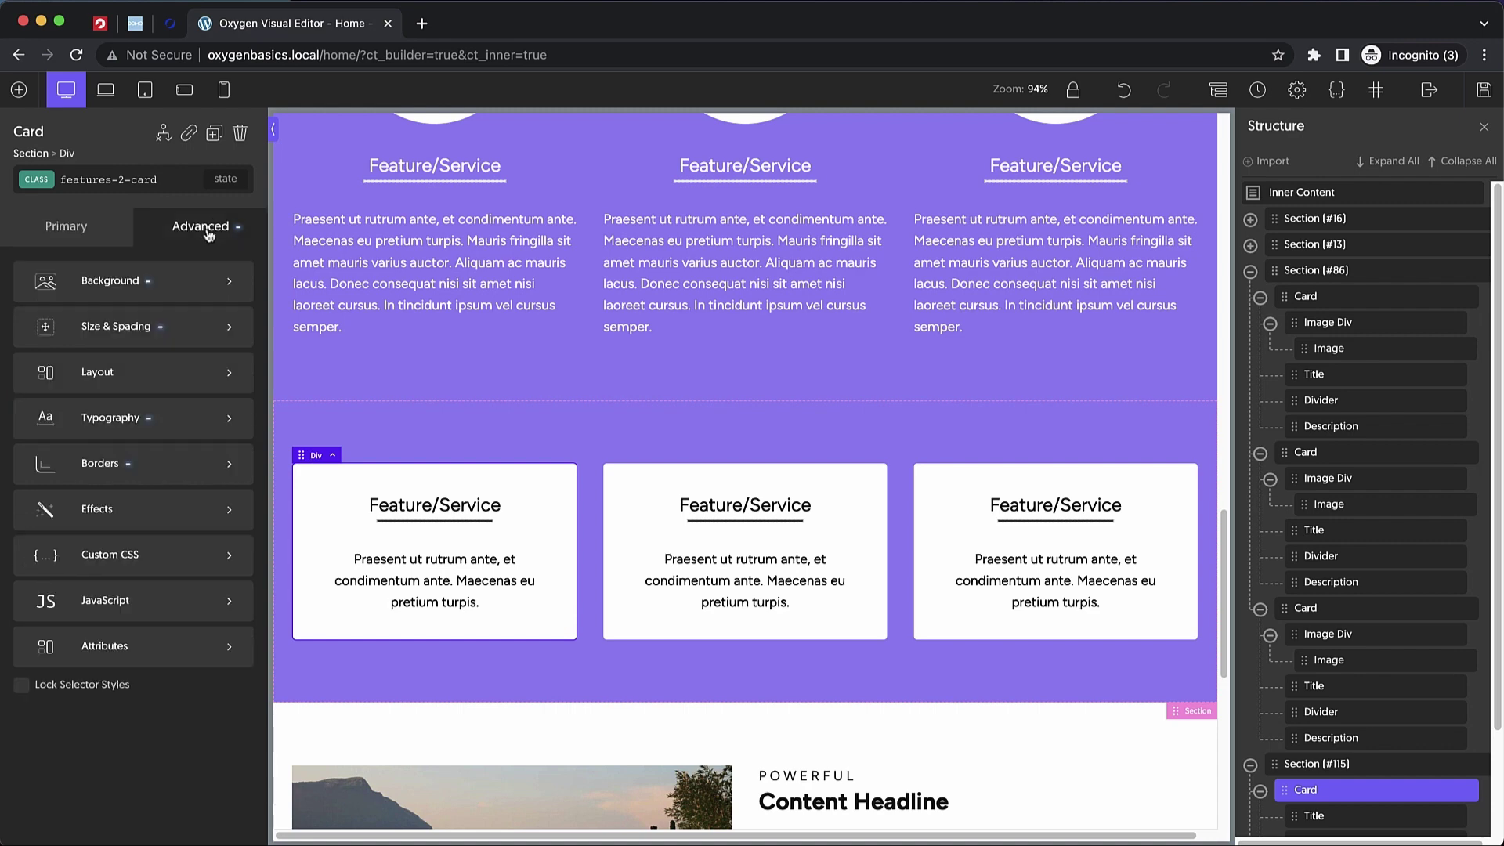
left_click(139, 518)
left_click(166, 416)
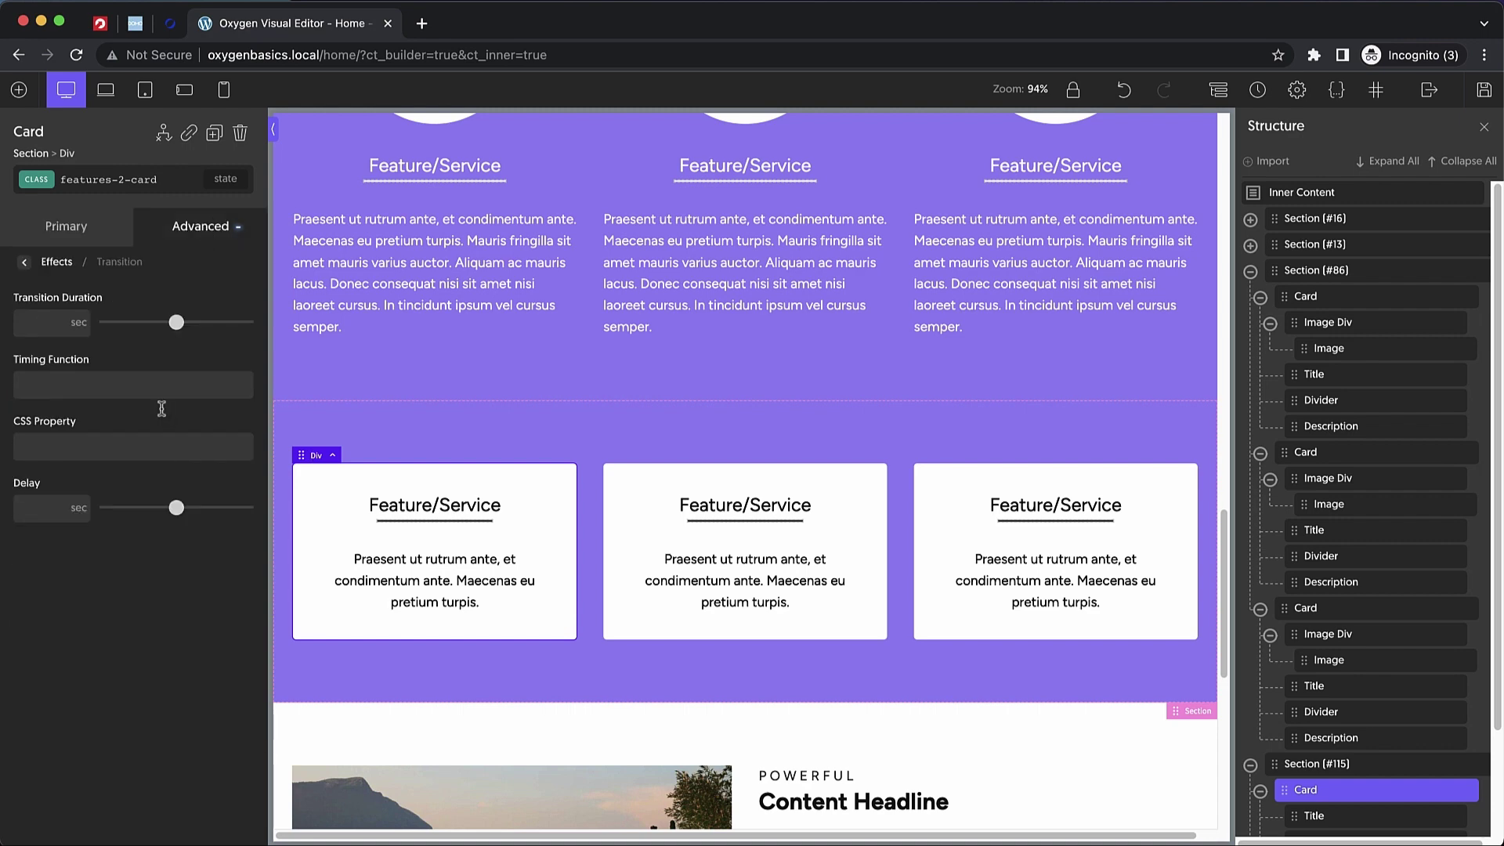
left_click(44, 325)
type("0.3")
left_click(64, 379)
type("ease-in-out")
- Add a translate transform to the hover state of the features-2-card class
left_click(202, 234)
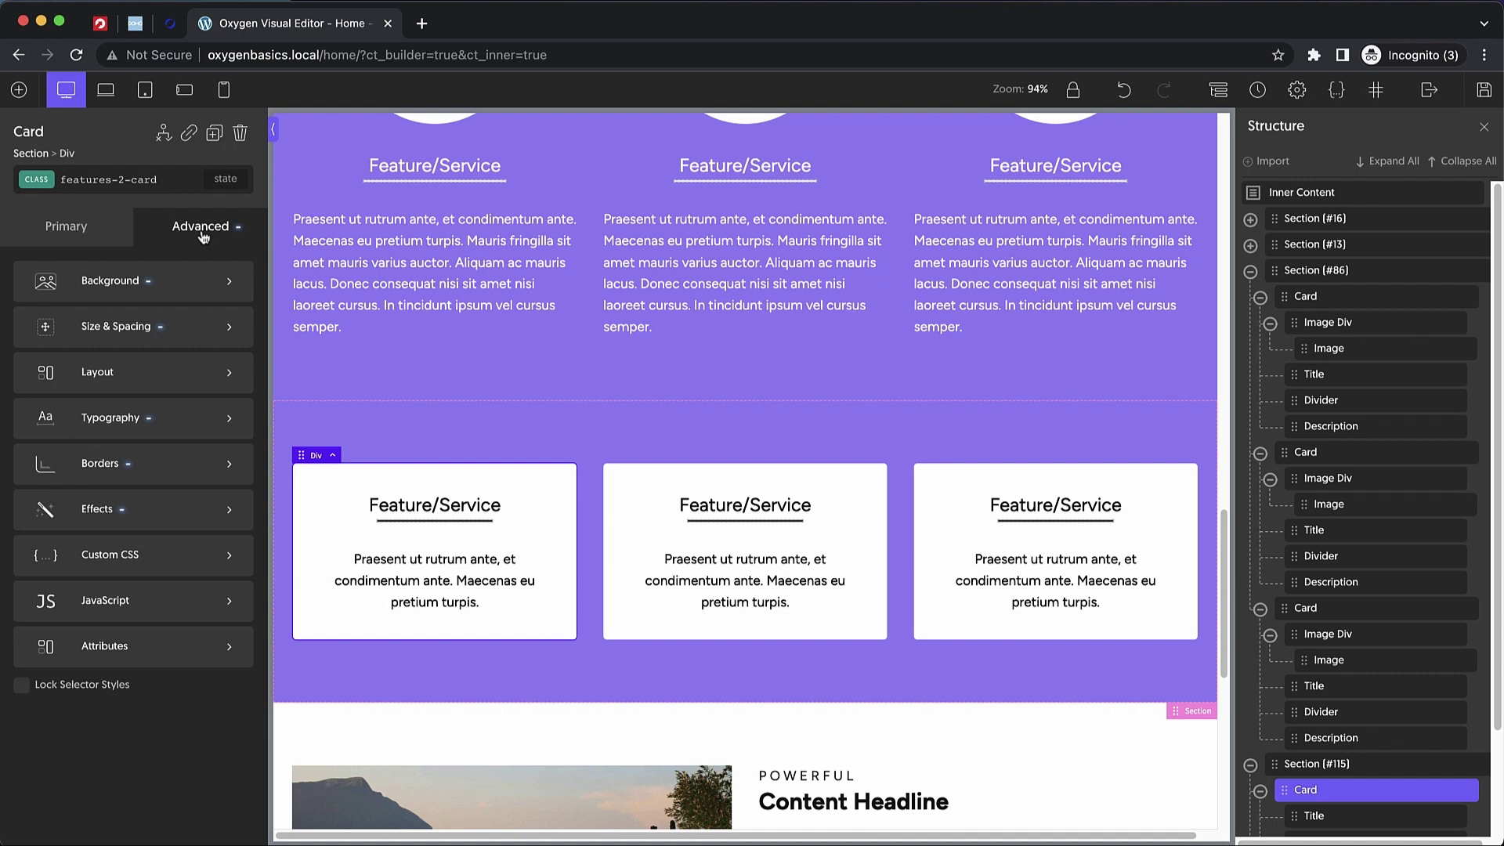
left_click(225, 179)
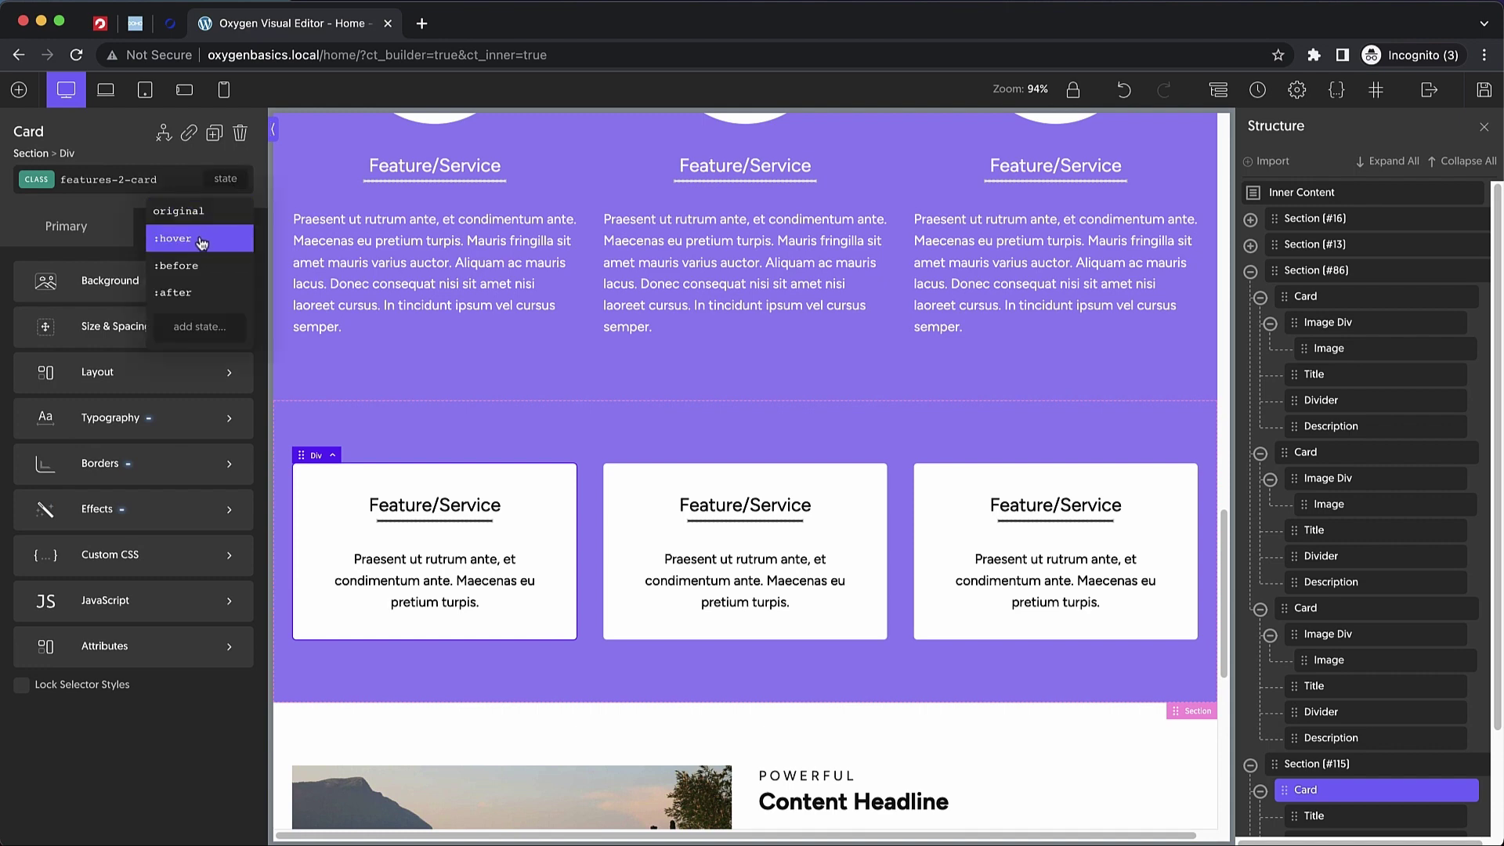
left_click(200, 239)
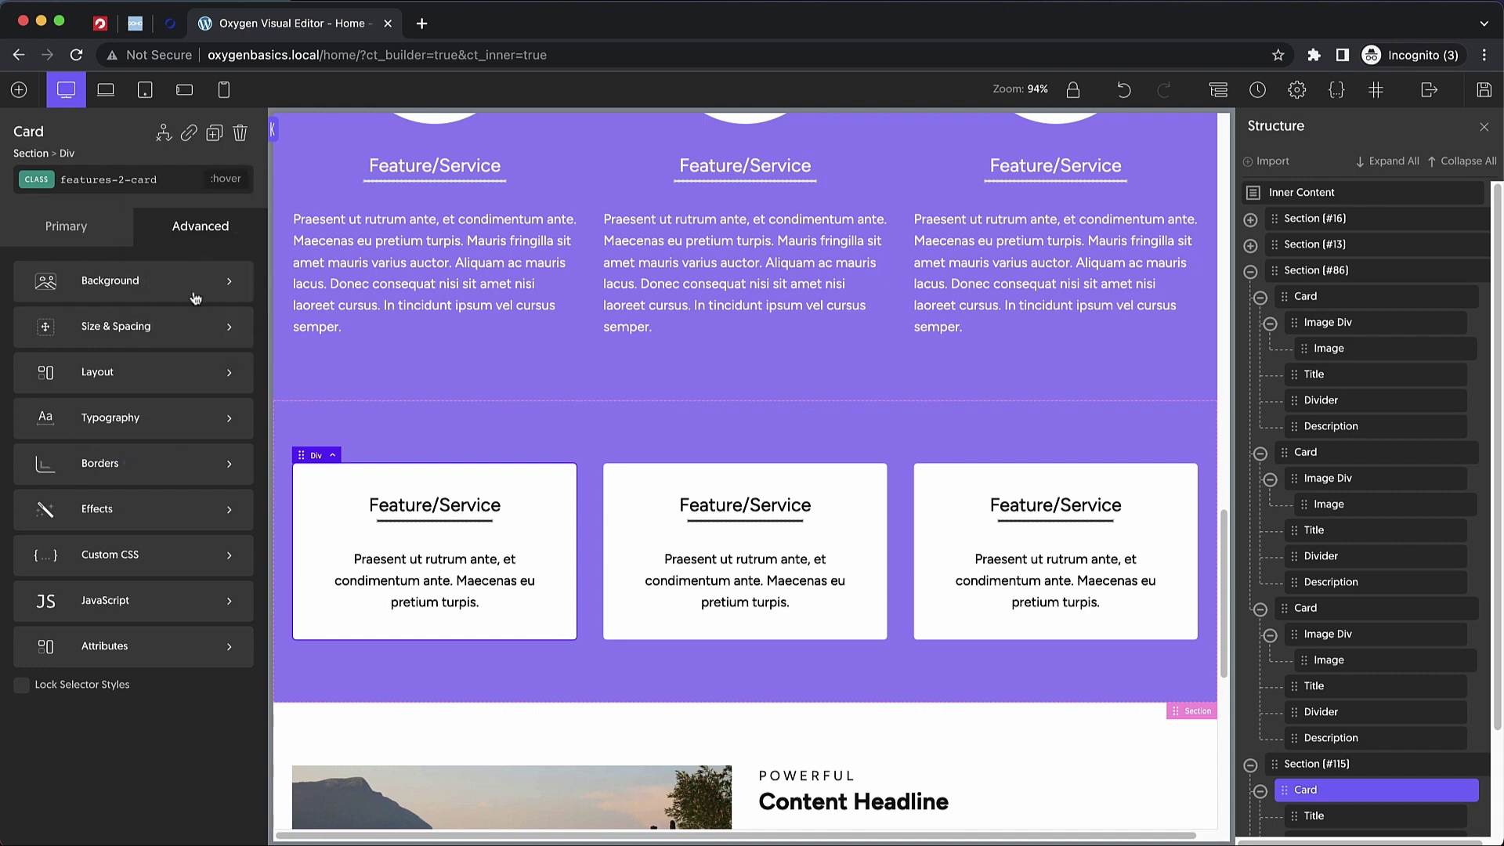
left_click(165, 511)
left_click(153, 594)
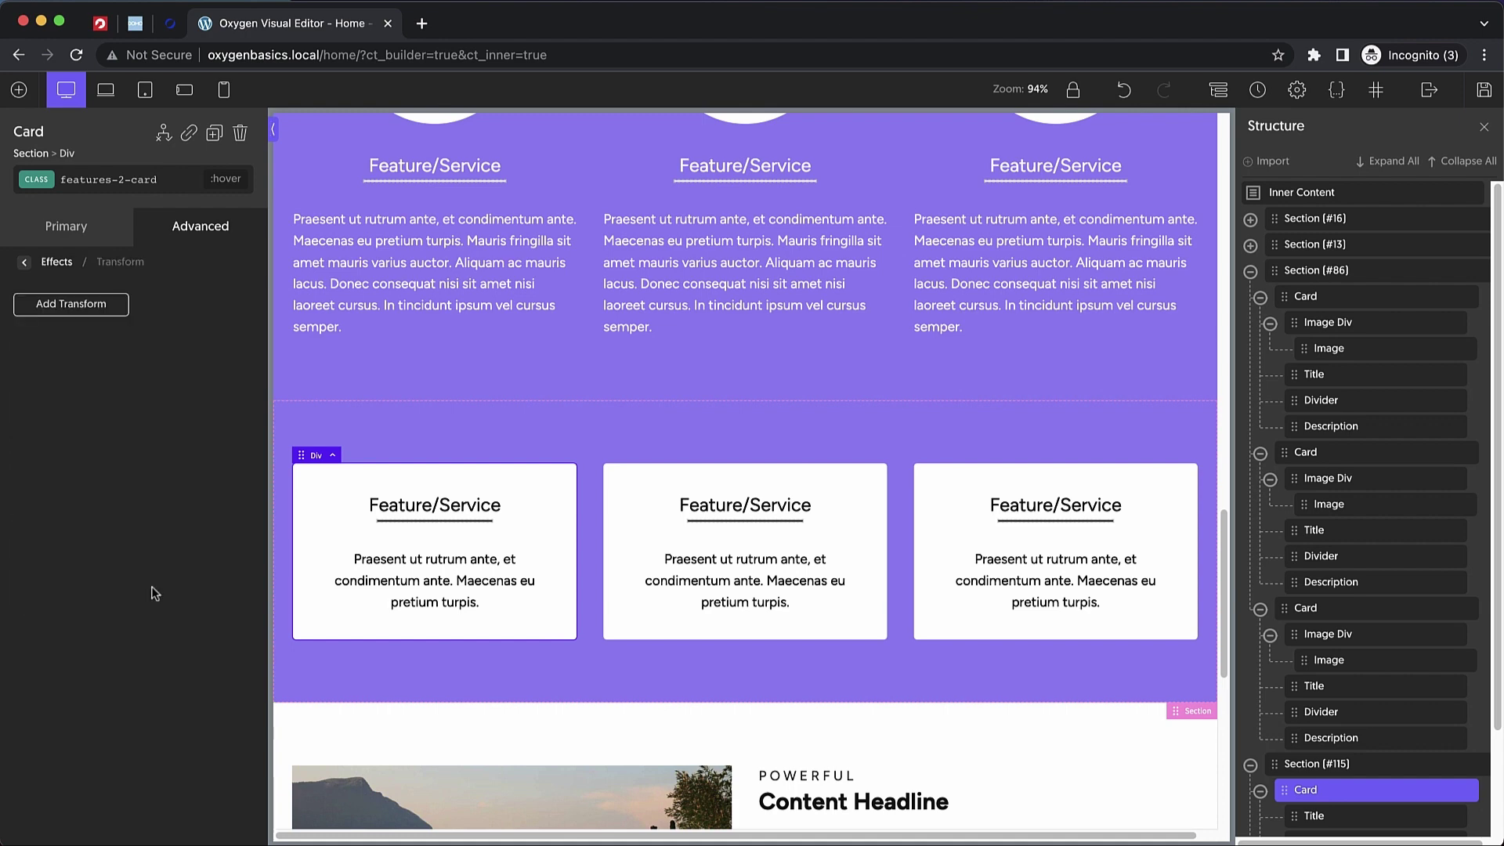
left_click(86, 308)
left_click(65, 380)
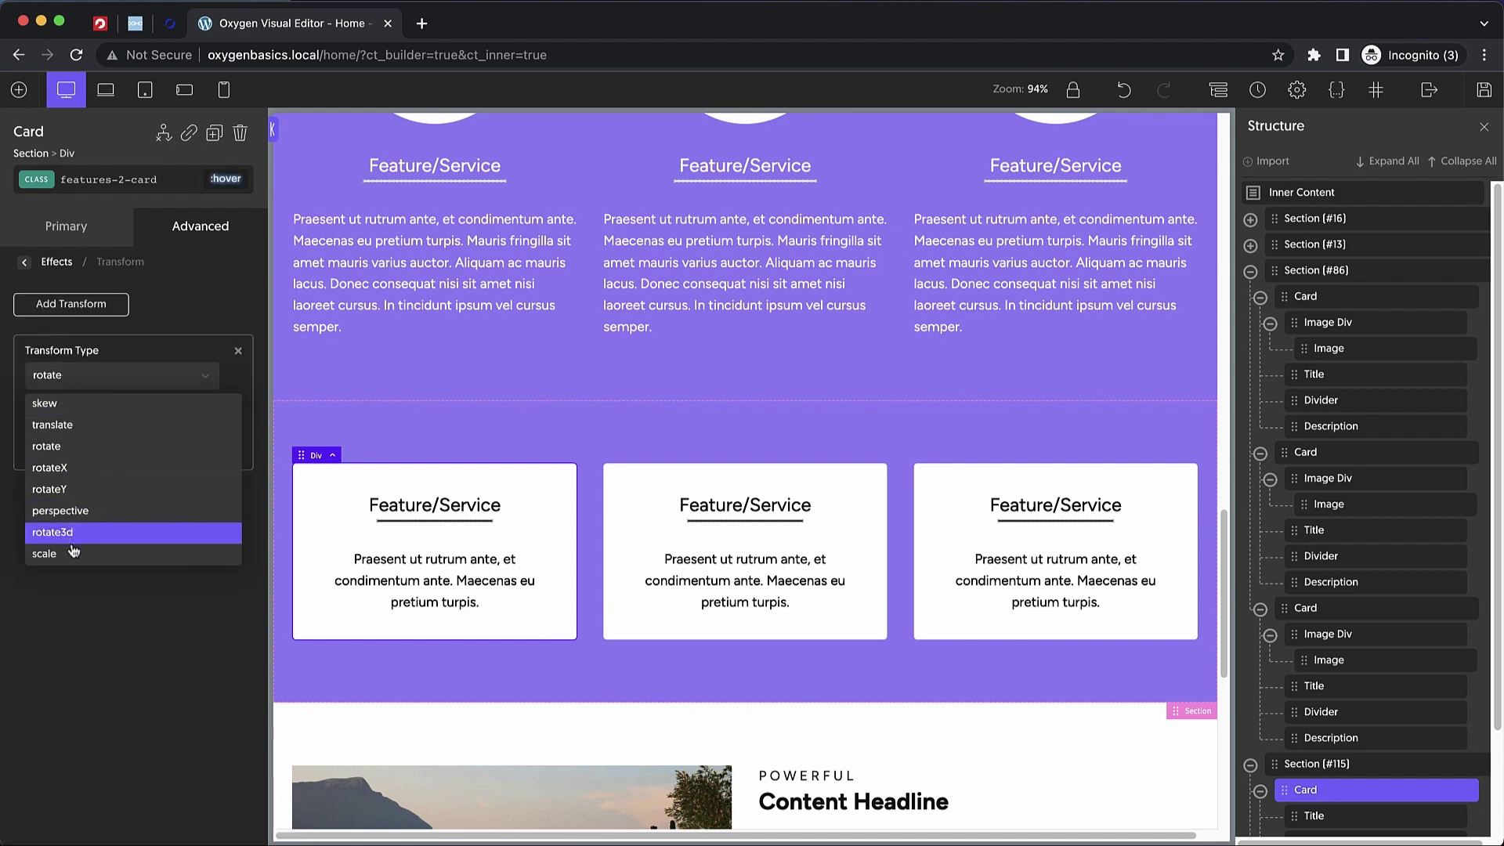
left_click(53, 425)
- Set the card's hover translation to X 0, Y -12 and Z 0 px, and return the class to its original state
left_click(53, 438)
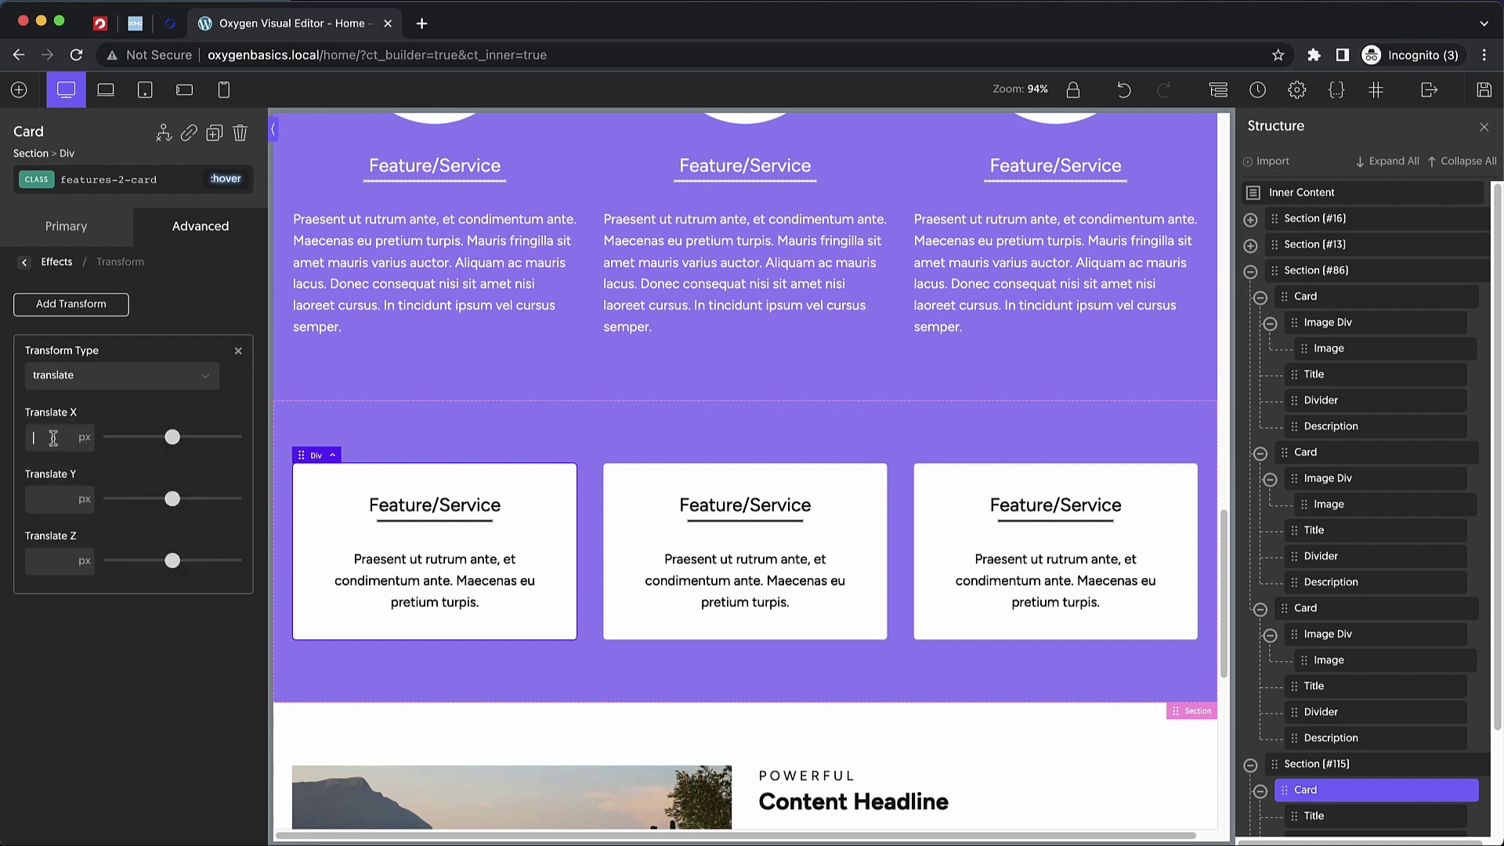
type("0")
left_click(49, 500)
type("-32")
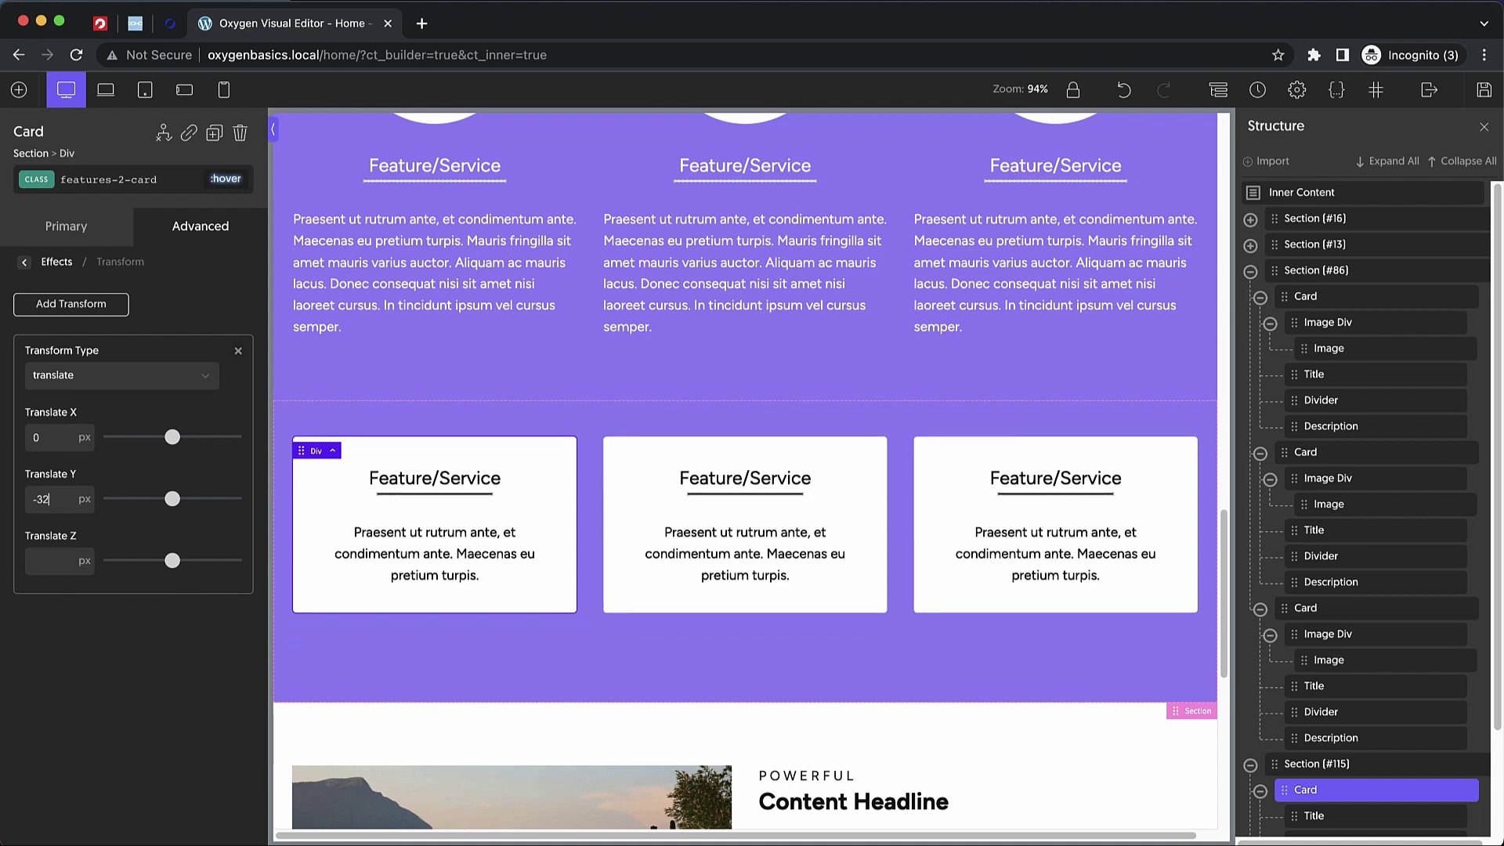
key("BackSpace")
key("BackSpace")
type("12")
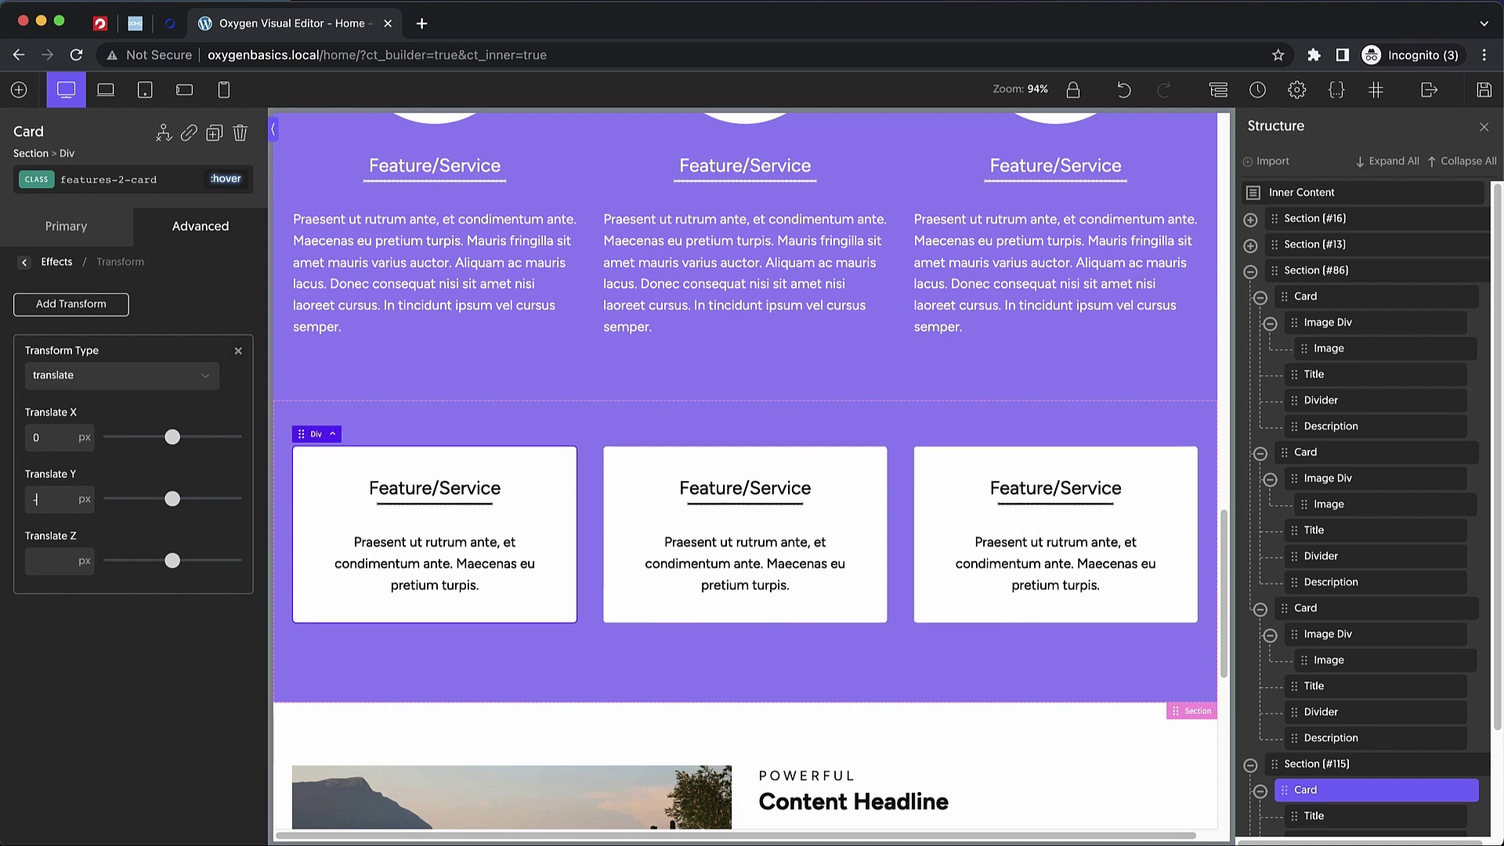
left_click(51, 561)
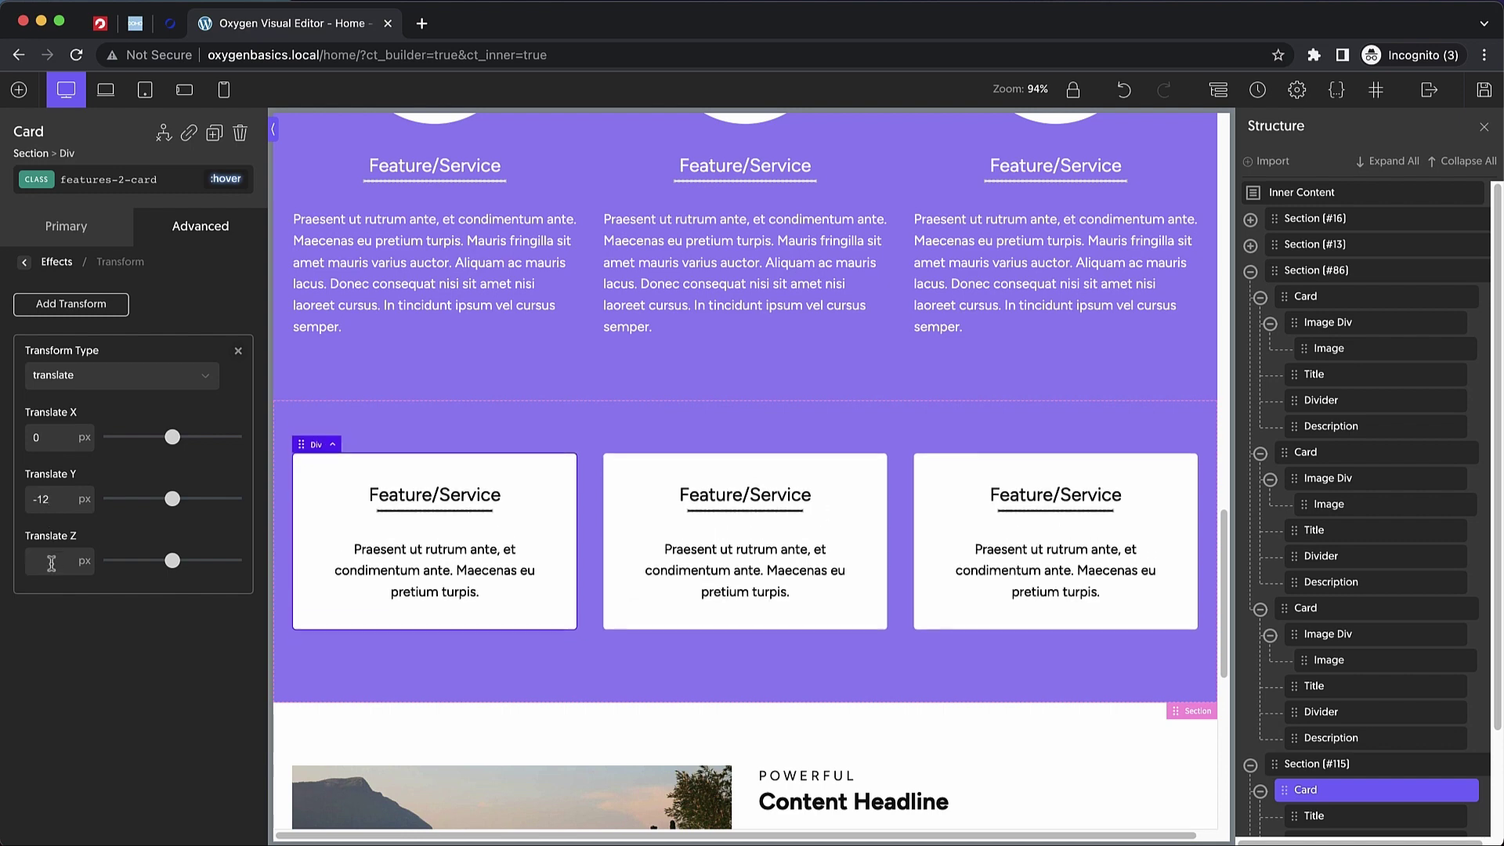
type("0")
left_click(207, 182)
left_click(209, 209)
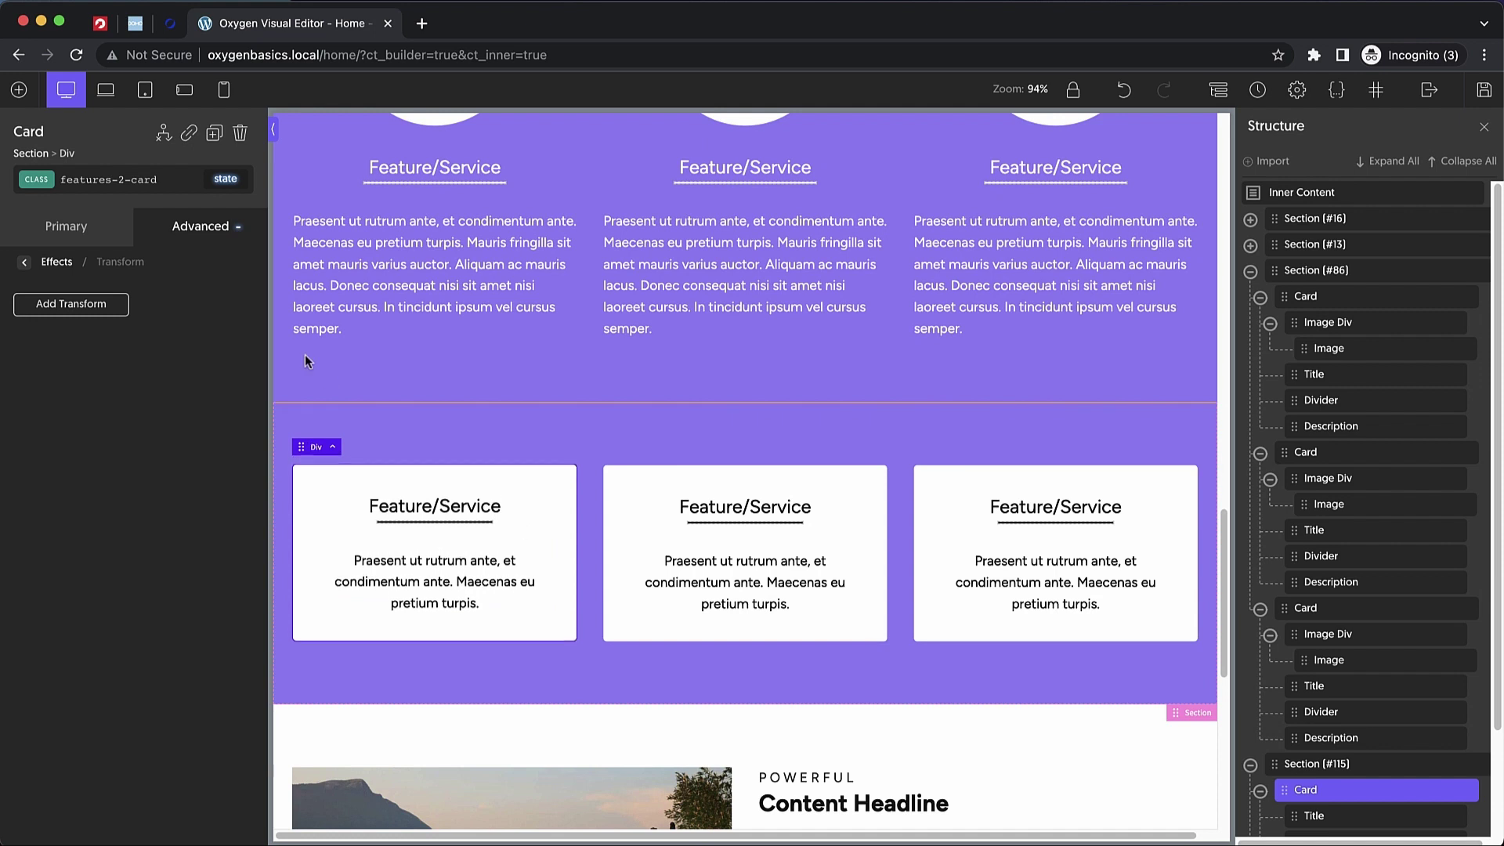
- Add a Text Link to the first white card and give it the class features-2-link
left_click(19, 90)
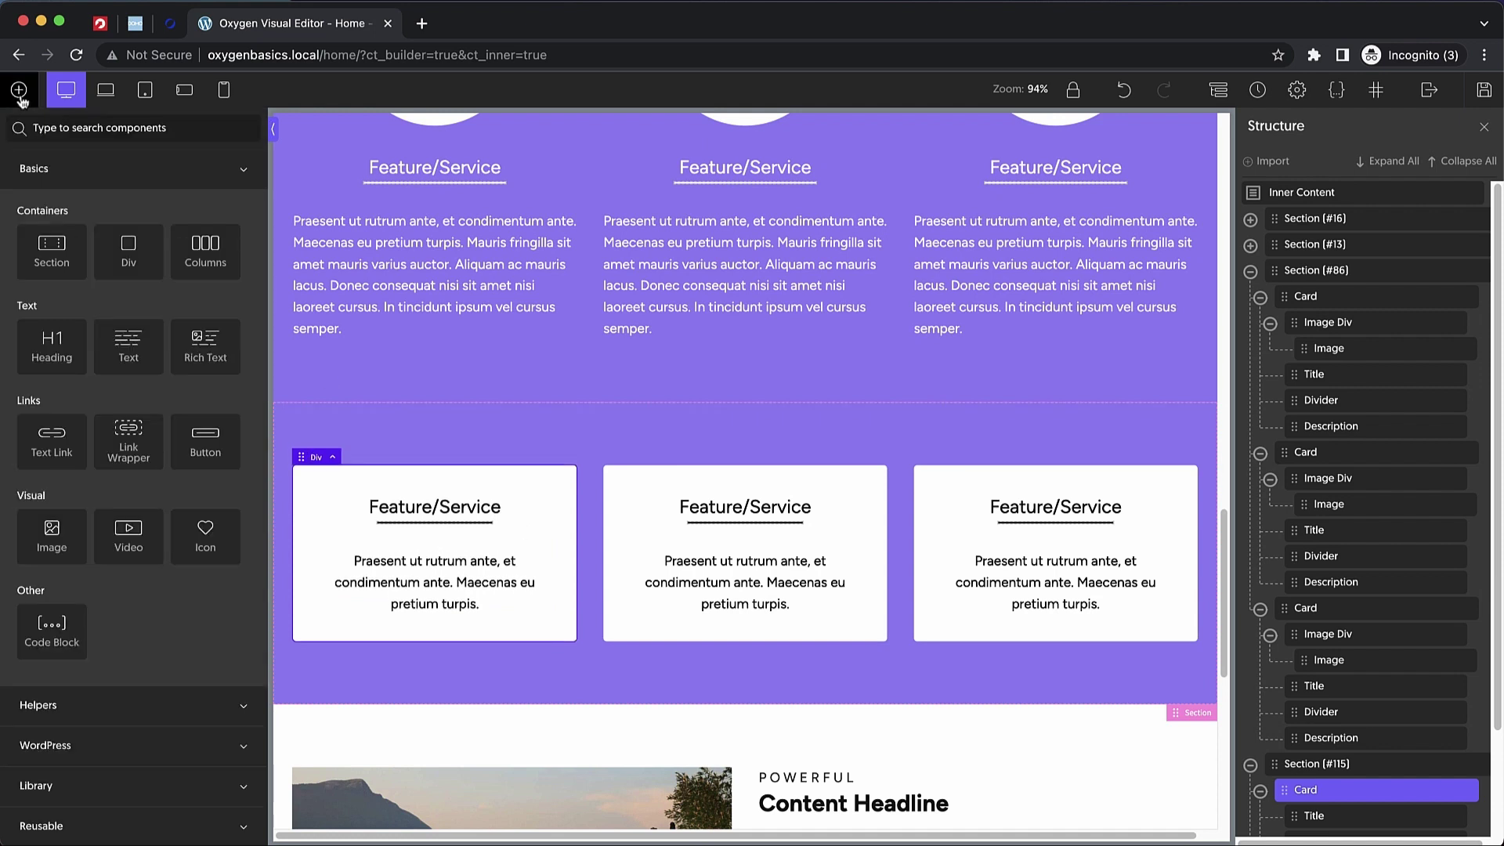
type("text")
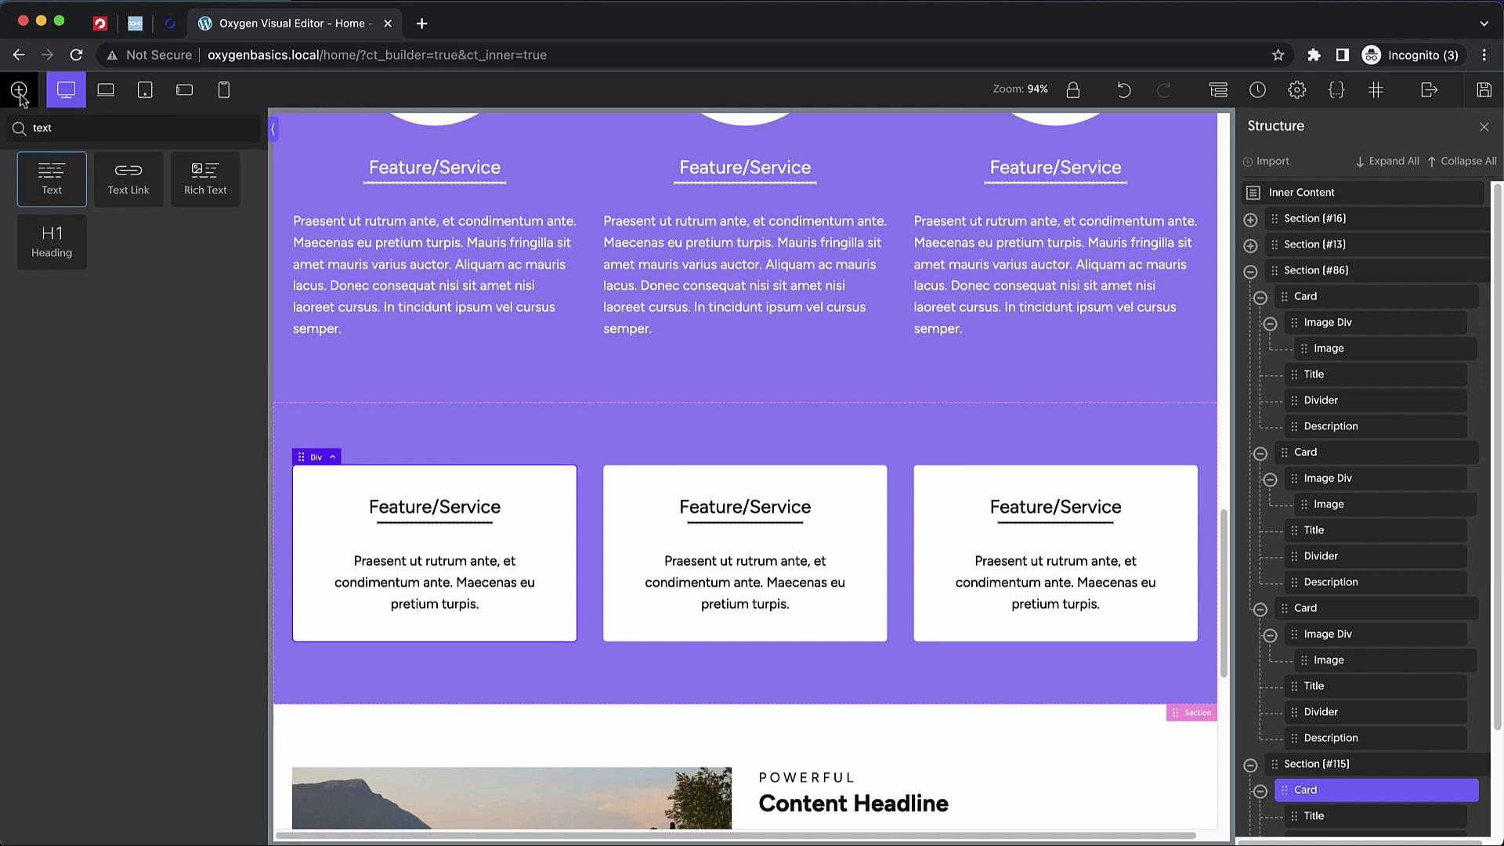
left_click(128, 174)
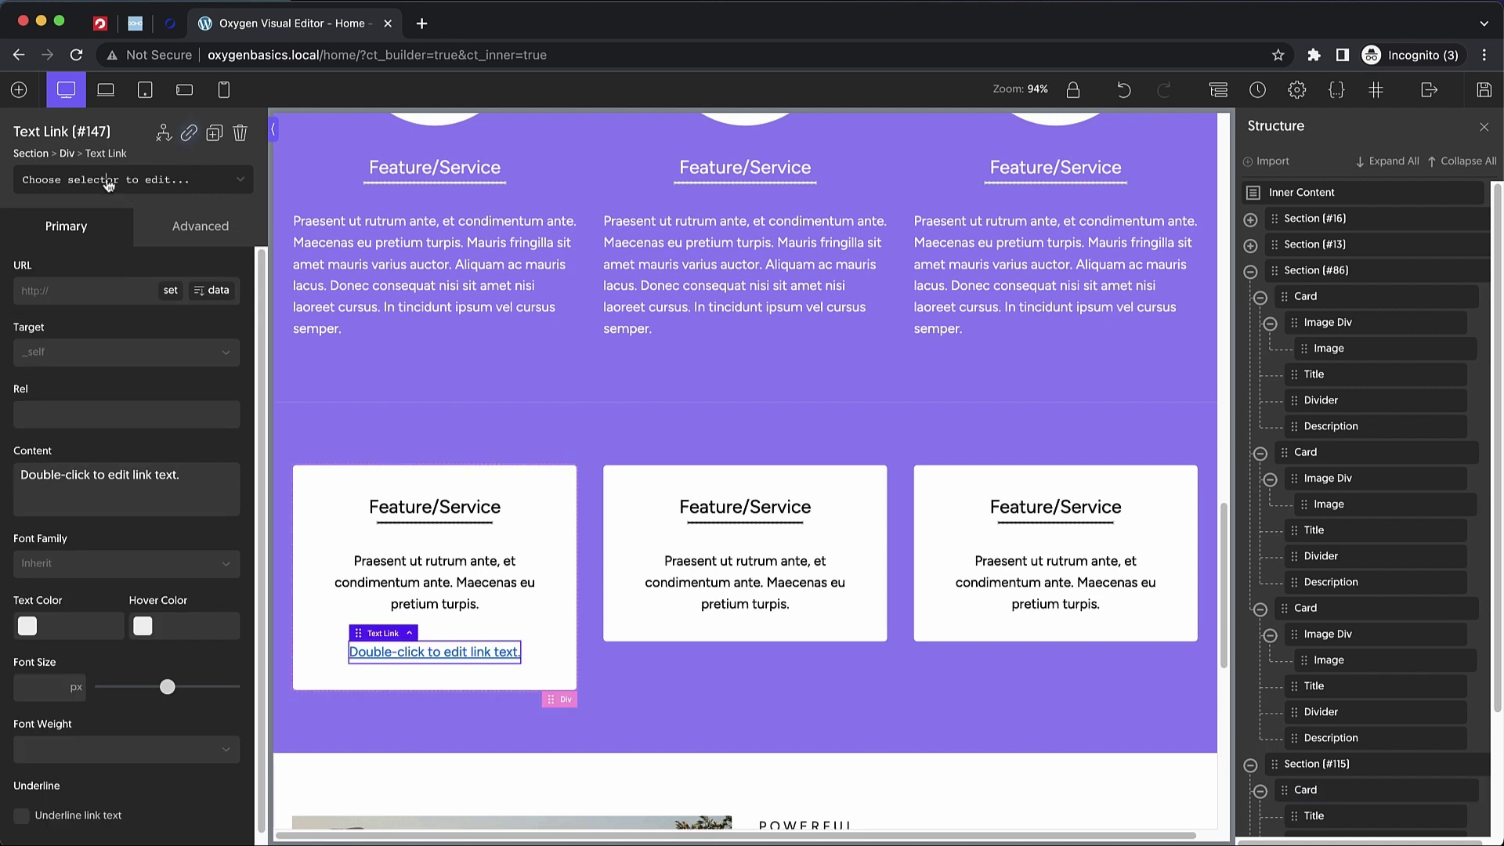
left_click(109, 182)
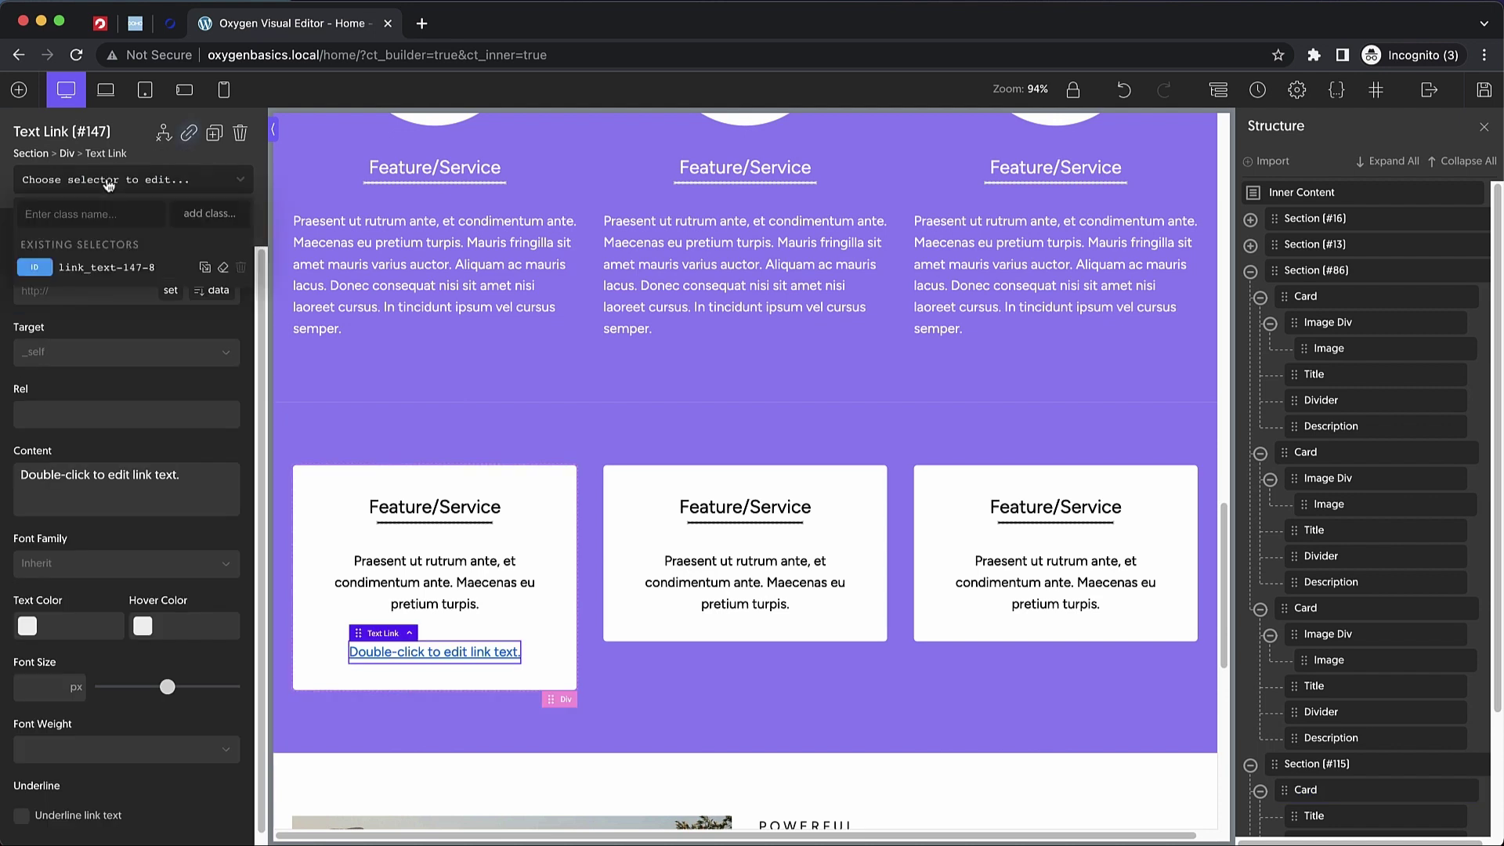
type("features-2-link")
key("Return")
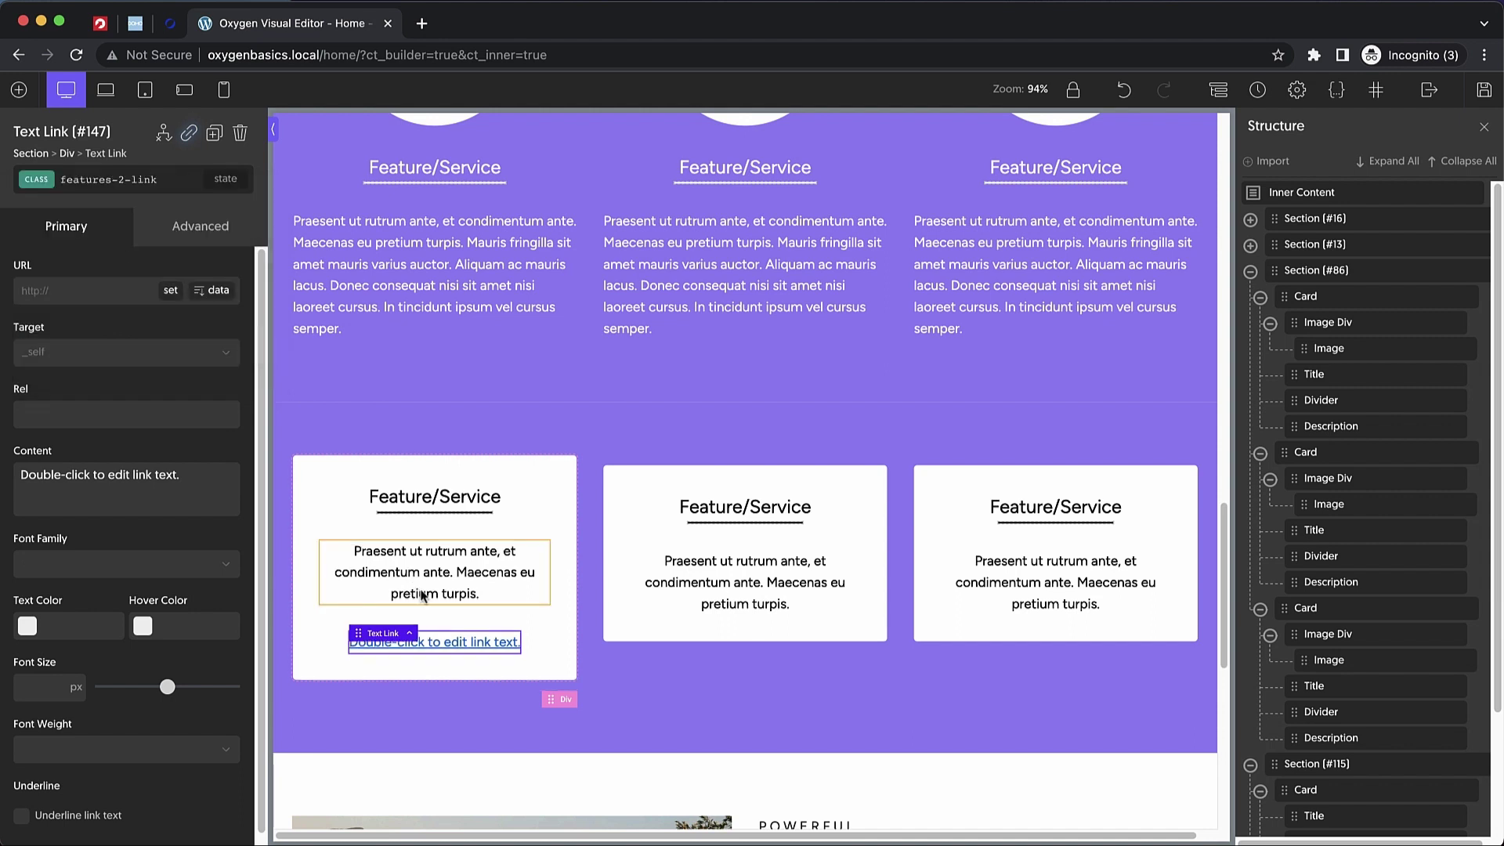
- Replace the new link's text with "Learn More" and underline it
double_click(464, 652)
type("Learn More")
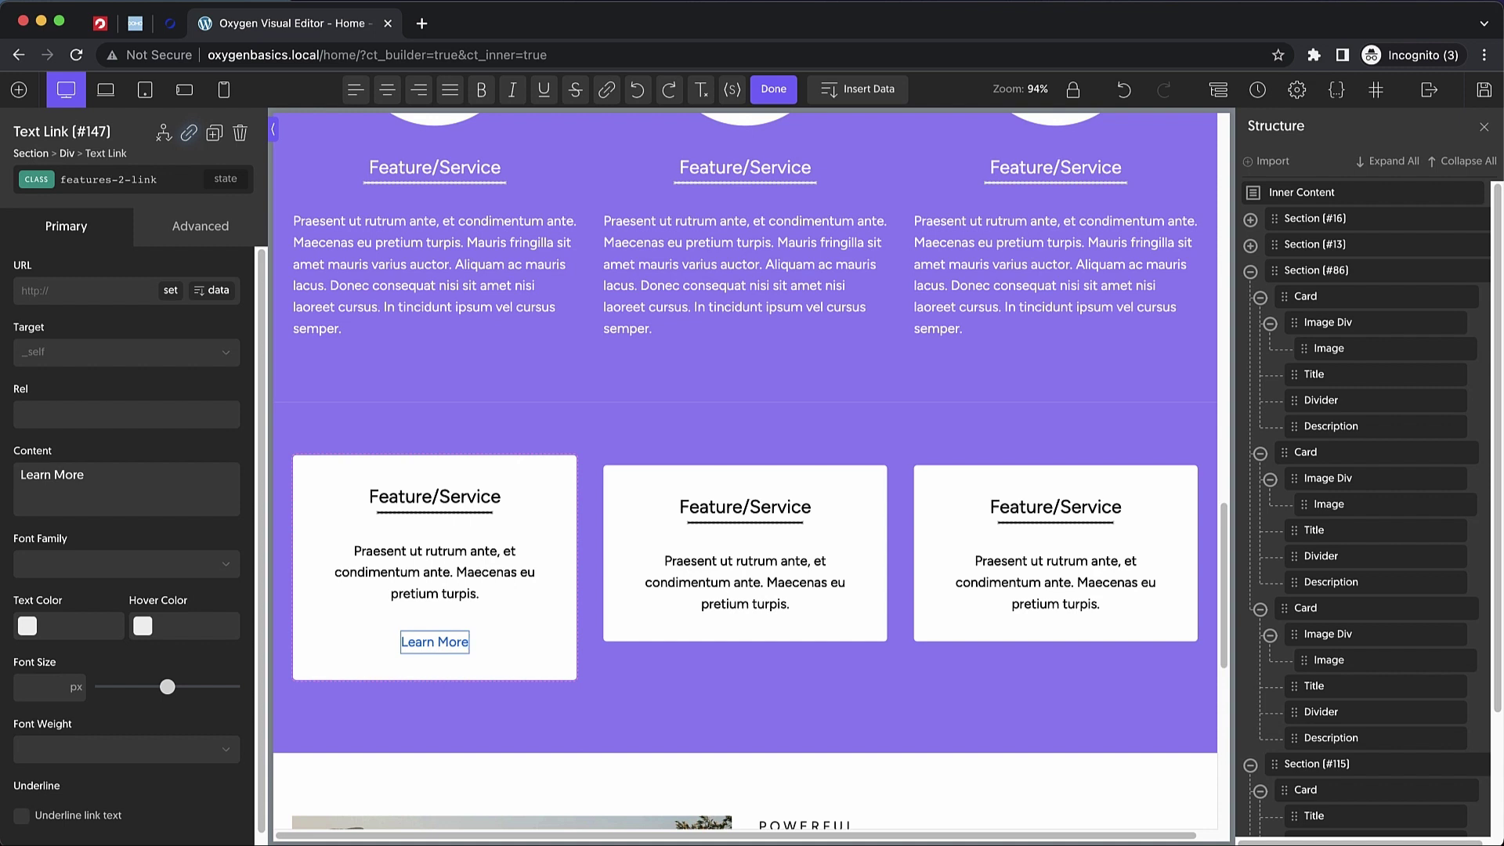
triple_click(458, 641)
key("ctrl+u")
key("ctrl+u")
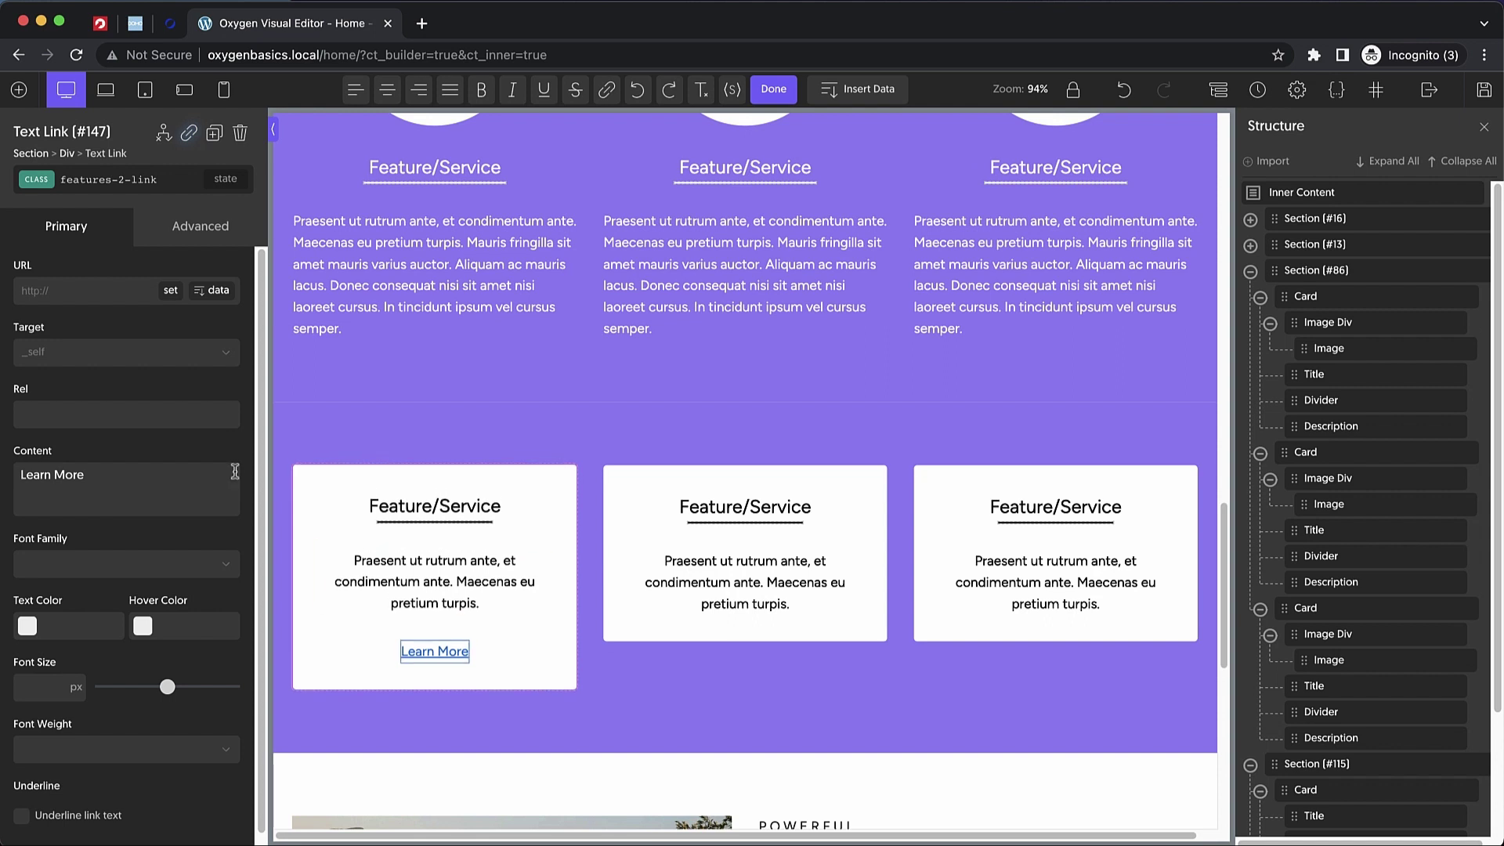
- Set the features-2-link padding to 8 px top and bottom and 32 px left and right
left_click(183, 235)
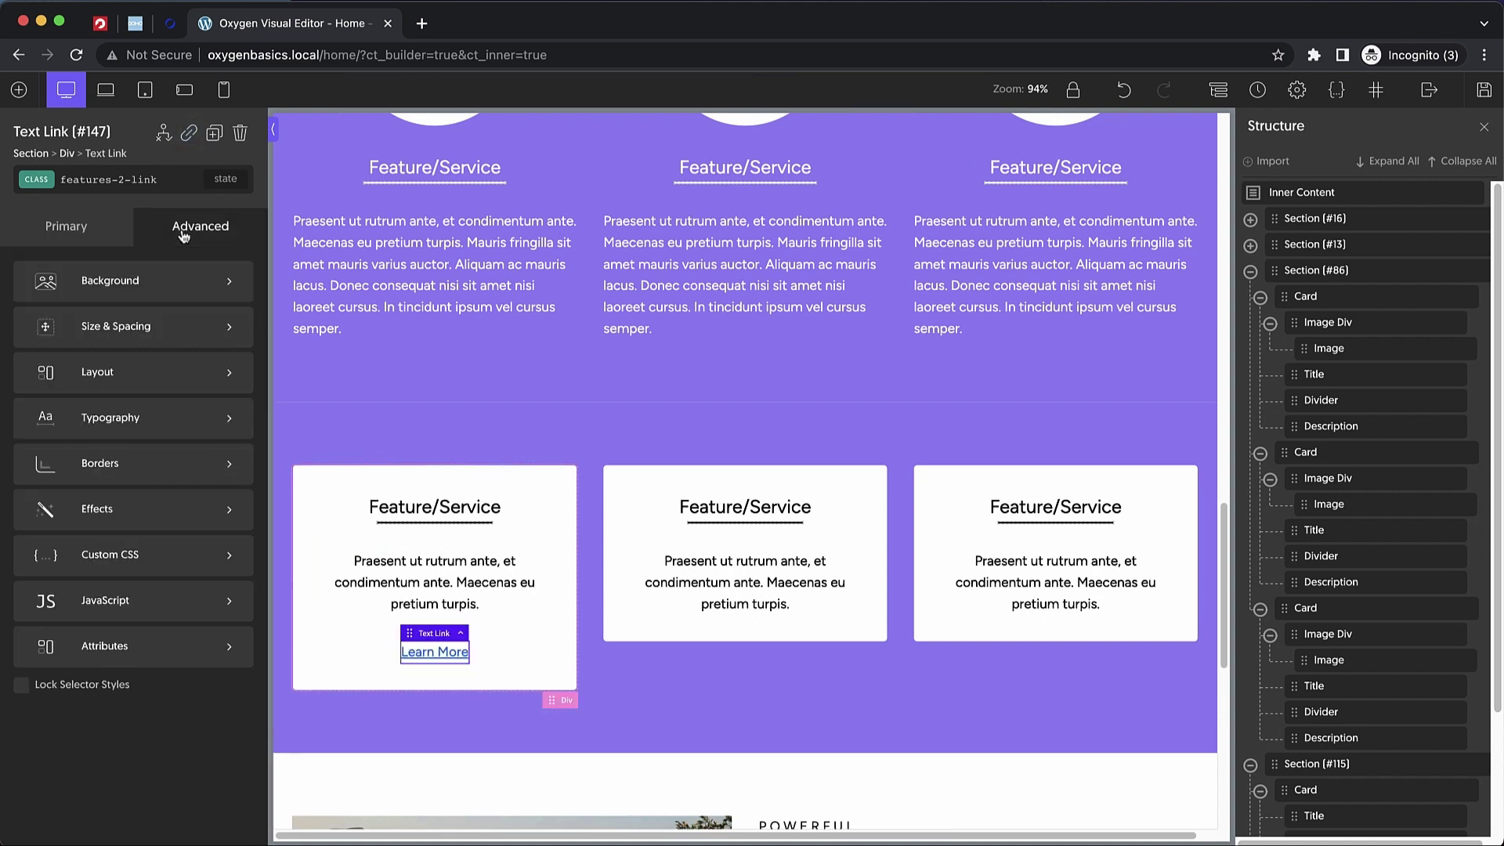
left_click(142, 328)
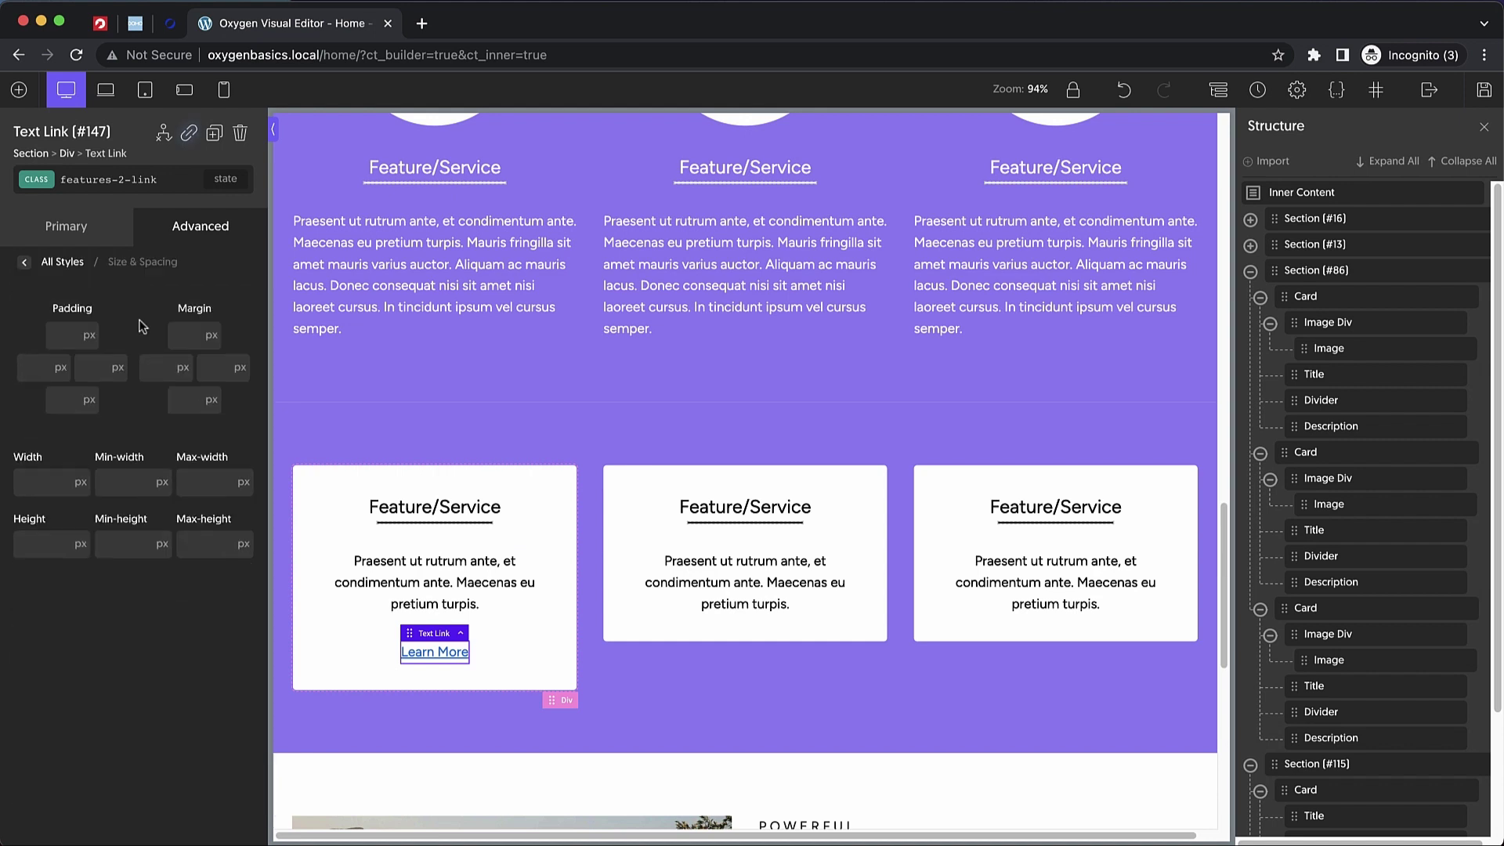
left_click(66, 335)
type("8")
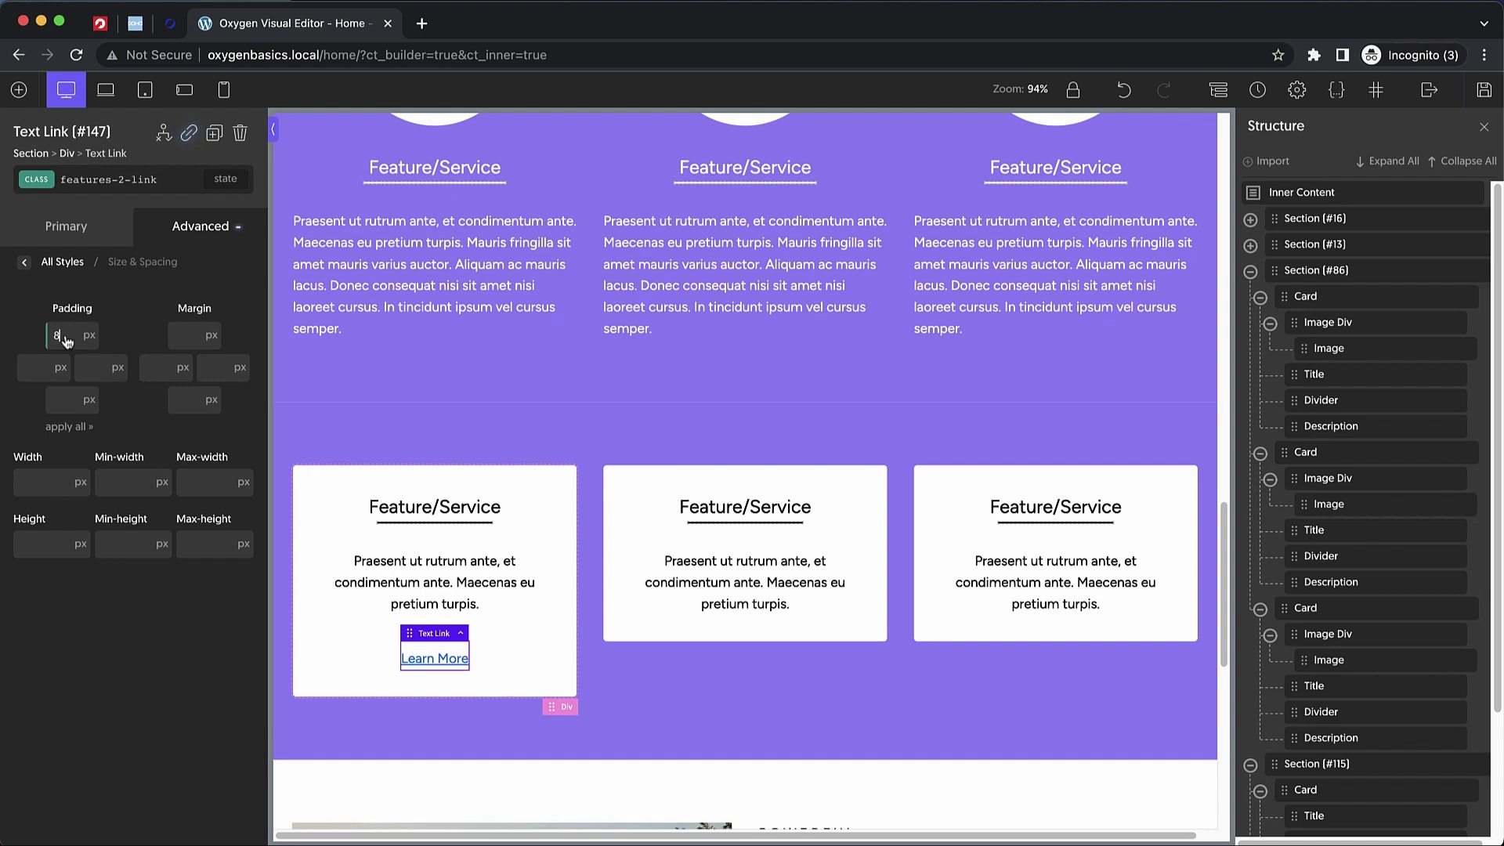
left_click(66, 400)
type("8")
left_click(31, 367)
type("32")
left_click(88, 367)
type("32")
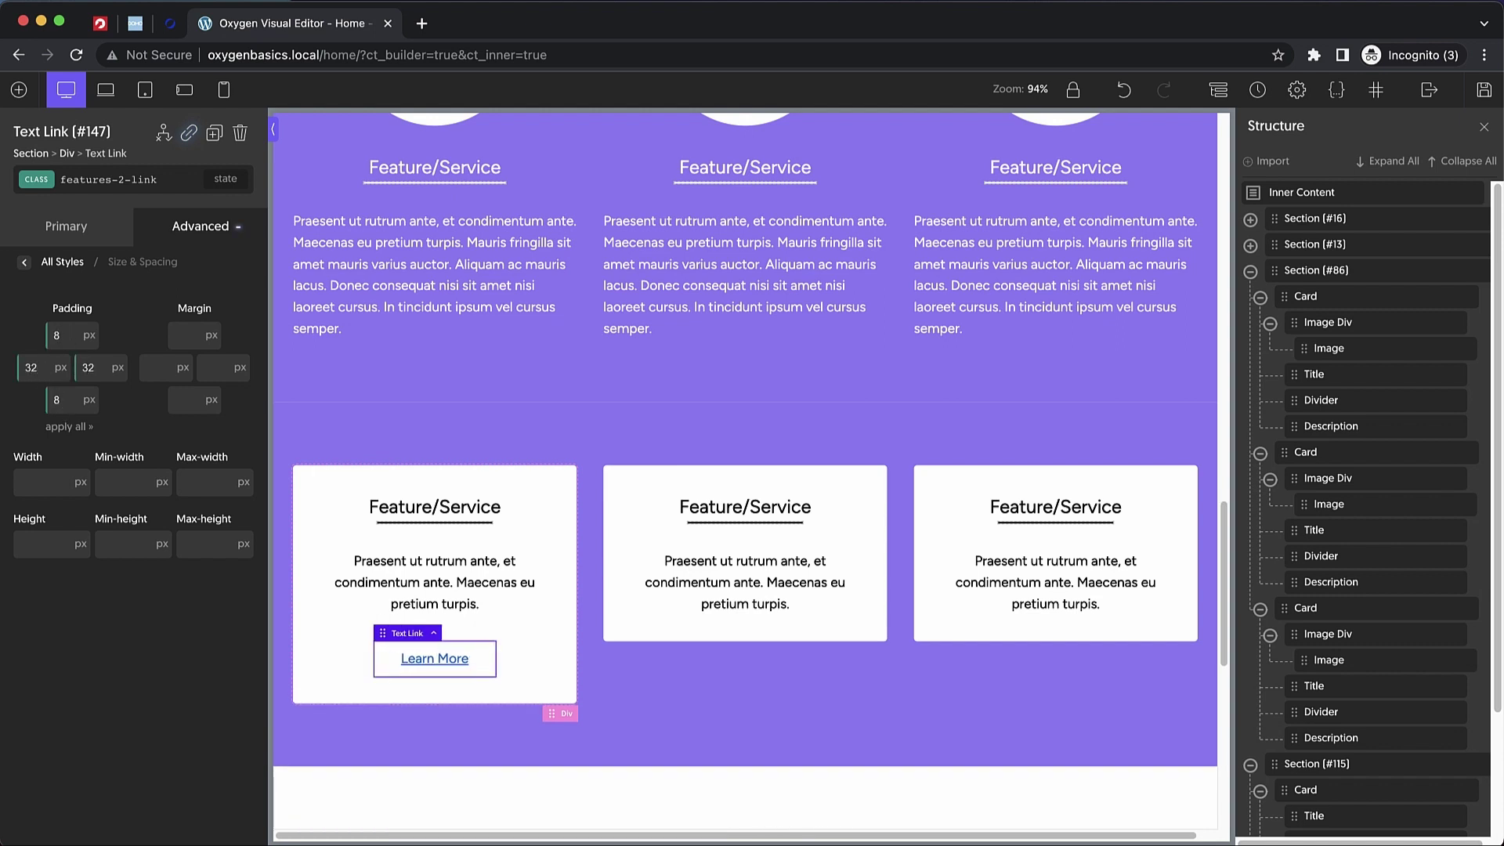
- Reduce the features-2-link top and bottom padding to 4 px
left_click(62, 336)
key("BackSpace")
type("4")
left_click(63, 398)
key("BackSpace")
type("4")
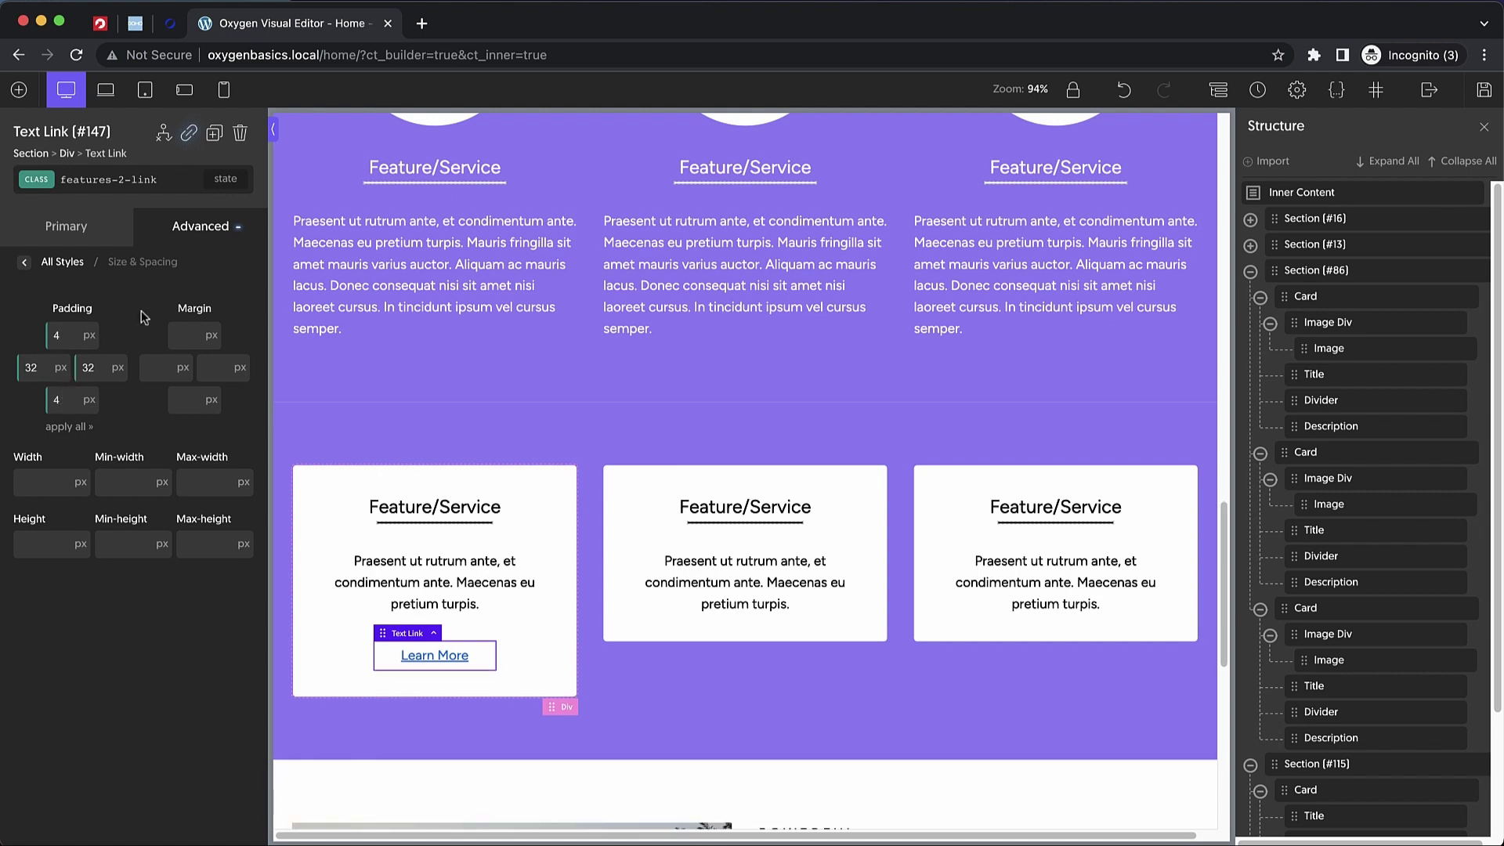
- Give the features-2-link class a border radius of 4 px
left_click(206, 230)
left_click(130, 463)
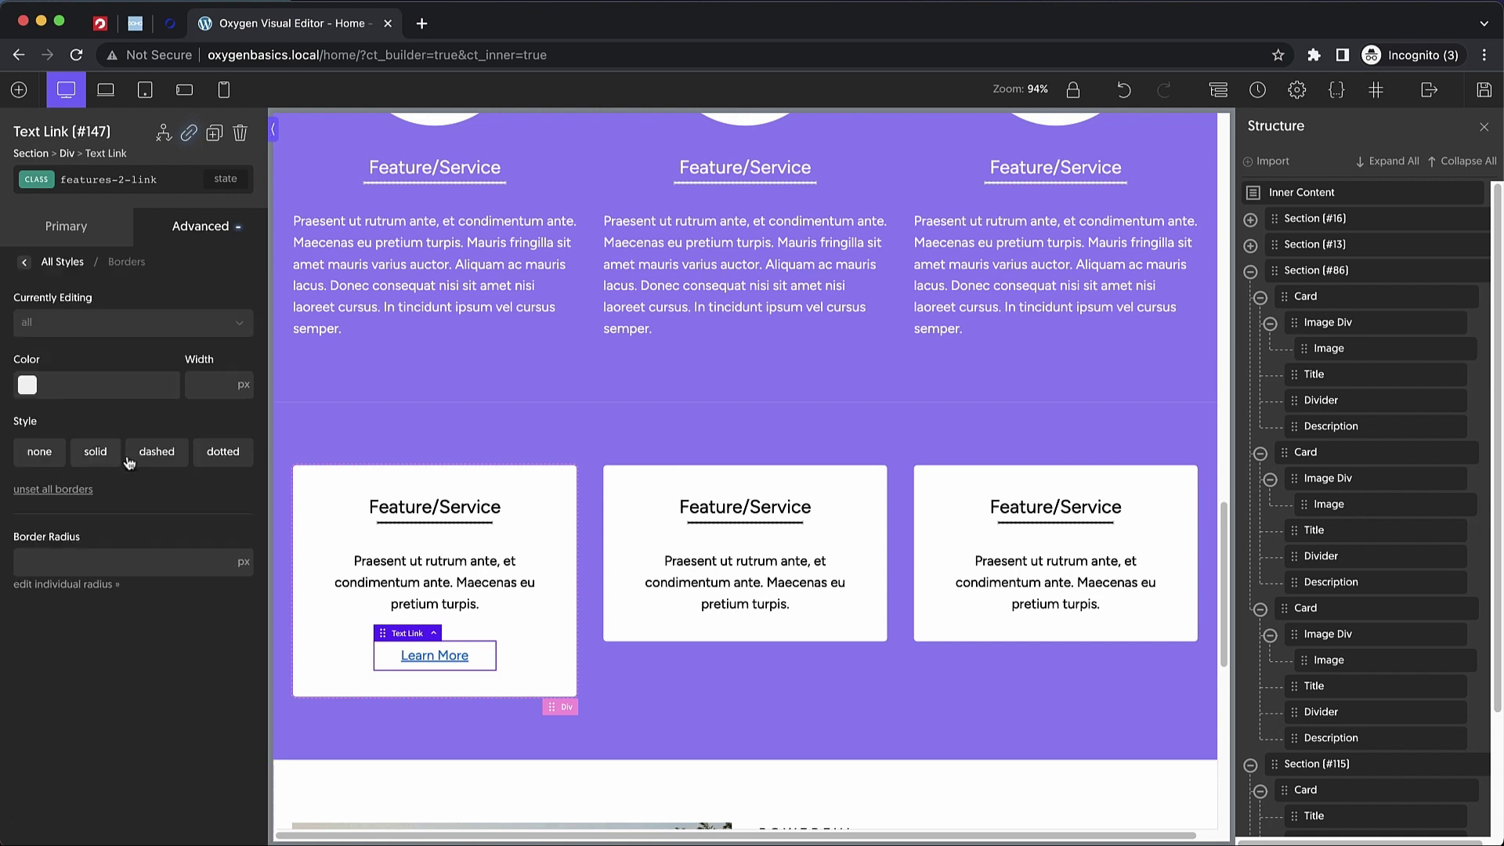
left_click(76, 560)
type("4")
- Give the hover state of the features-2-link class a light lavender background color
left_click(223, 180)
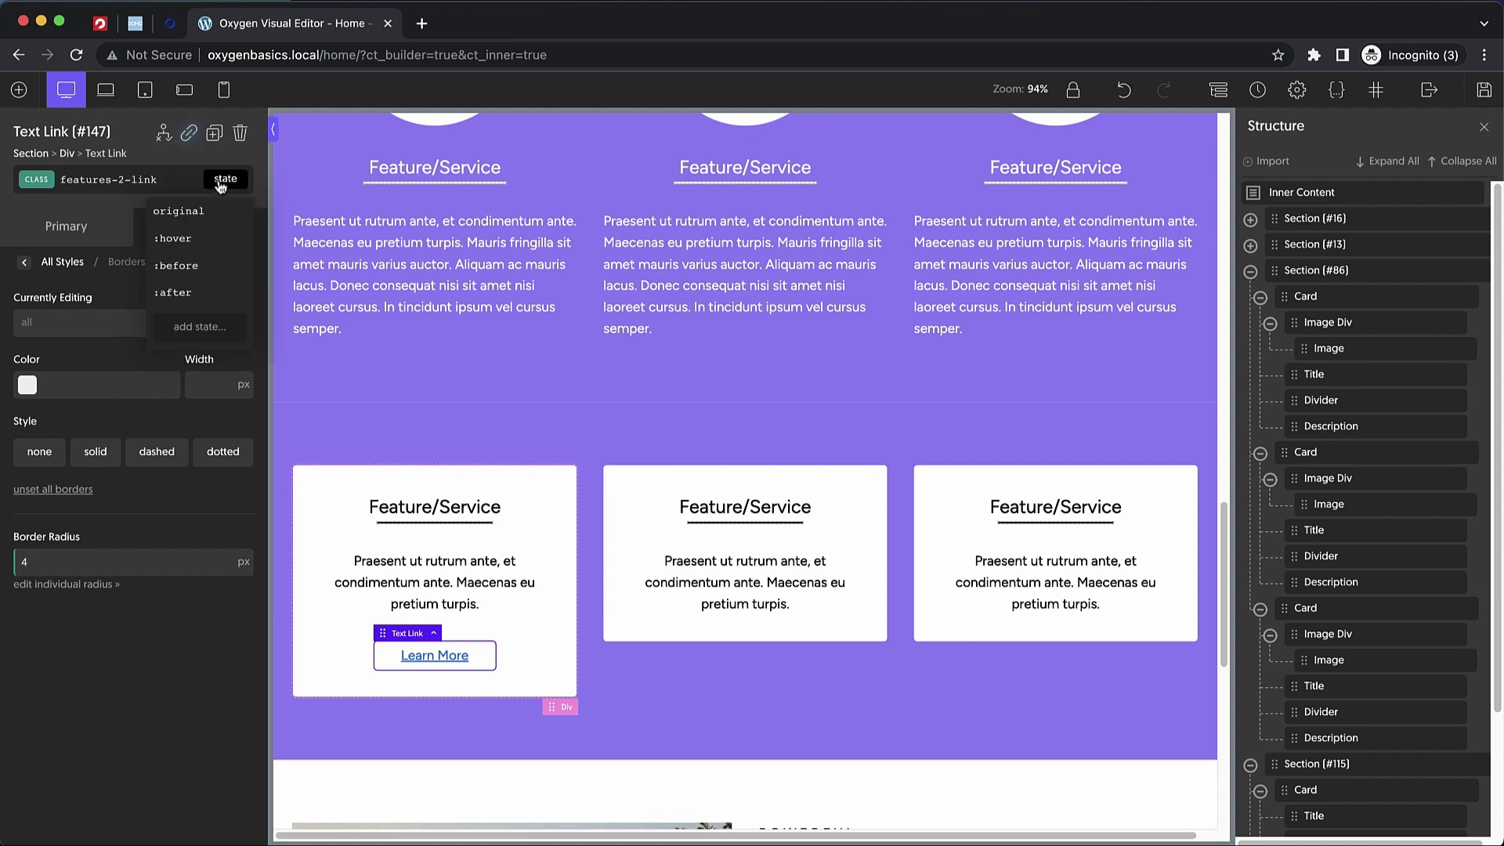
left_click(175, 238)
left_click(185, 234)
left_click(110, 280)
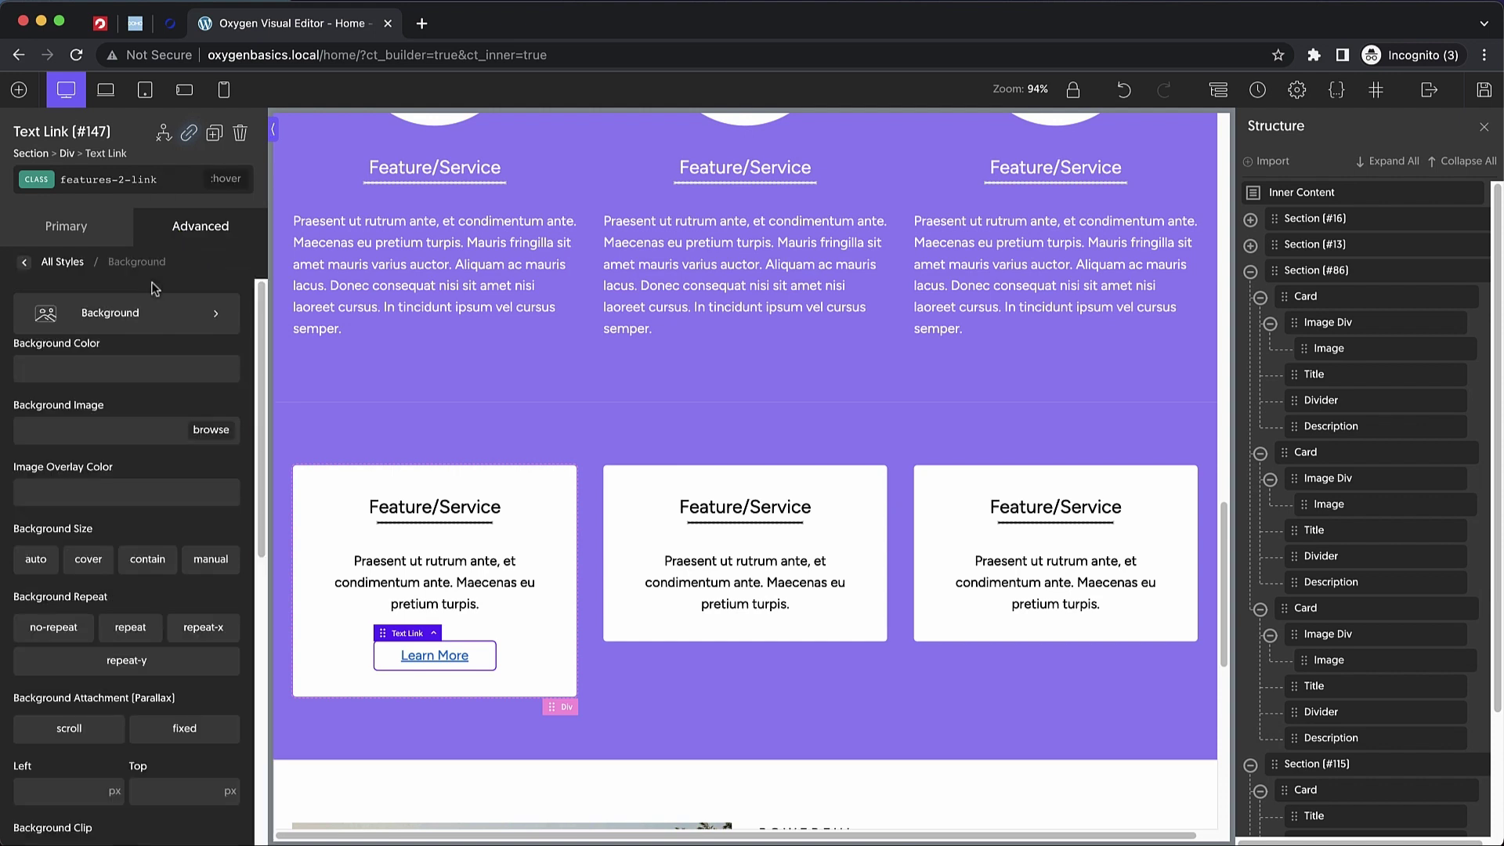
left_click(28, 323)
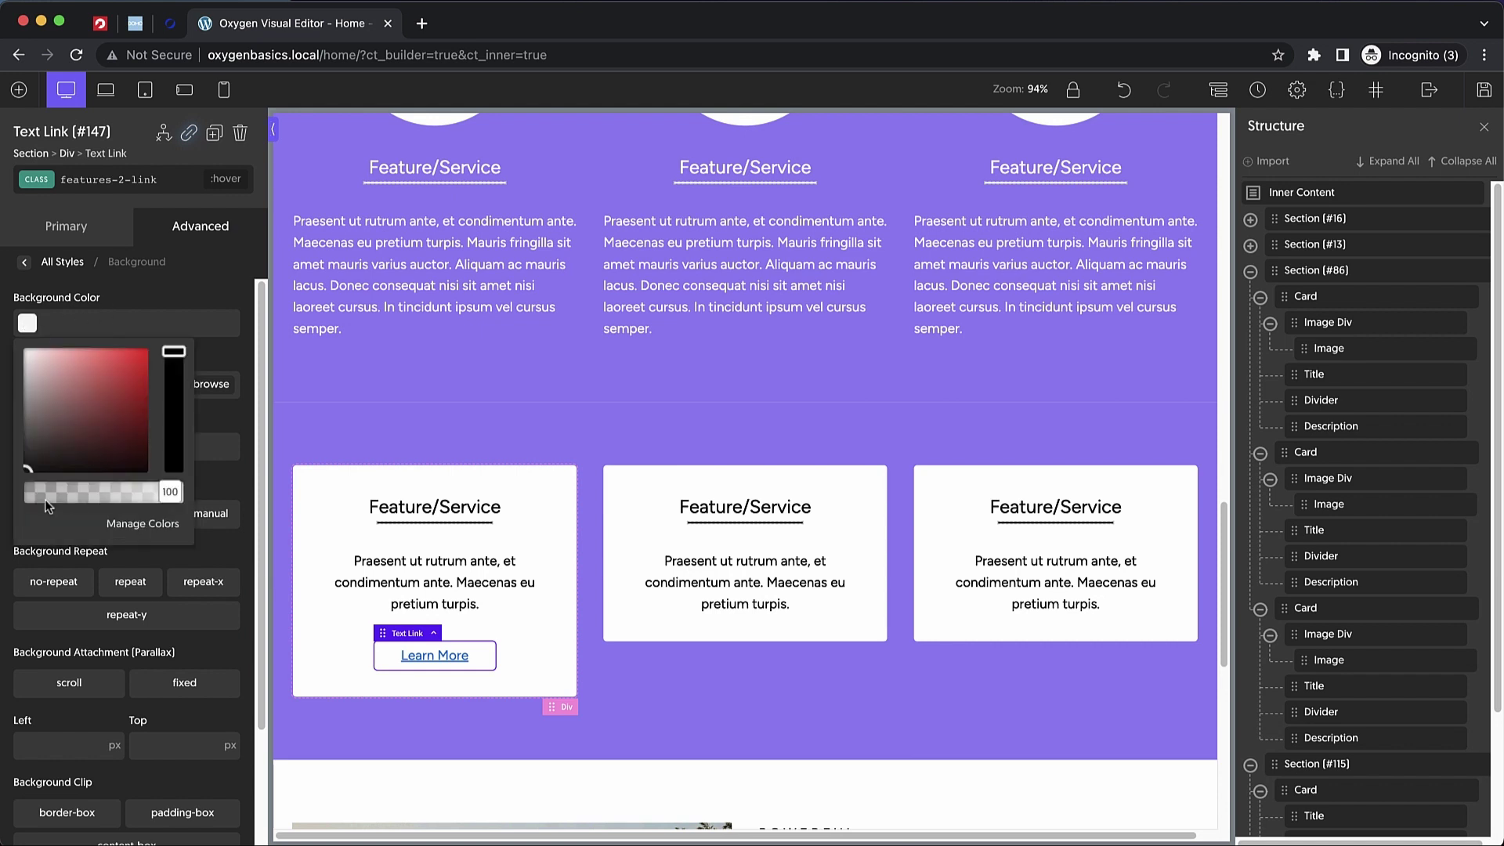
left_click_drag(72, 471, 53, 350)
mouse_move(174, 427)
left_mouse_down()
mouse_move(174, 446)
mouse_move(174, 430)
left_mouse_up()
left_click_drag(56, 356, 33, 348)
left_click(178, 235)
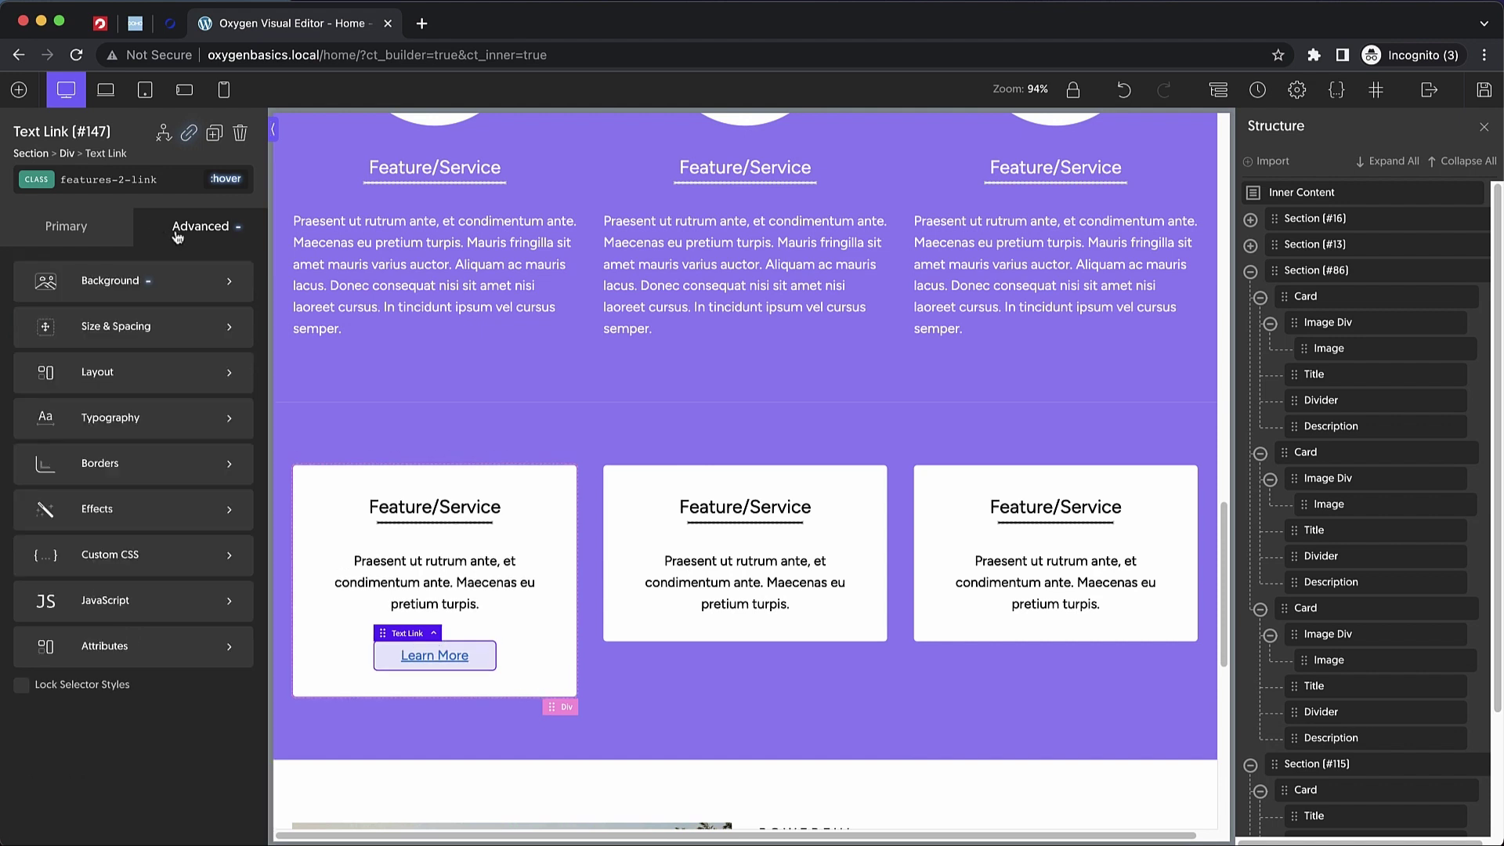
- Set the link's hover text color to black (#000000) and return the class to its original state
left_click(134, 415)
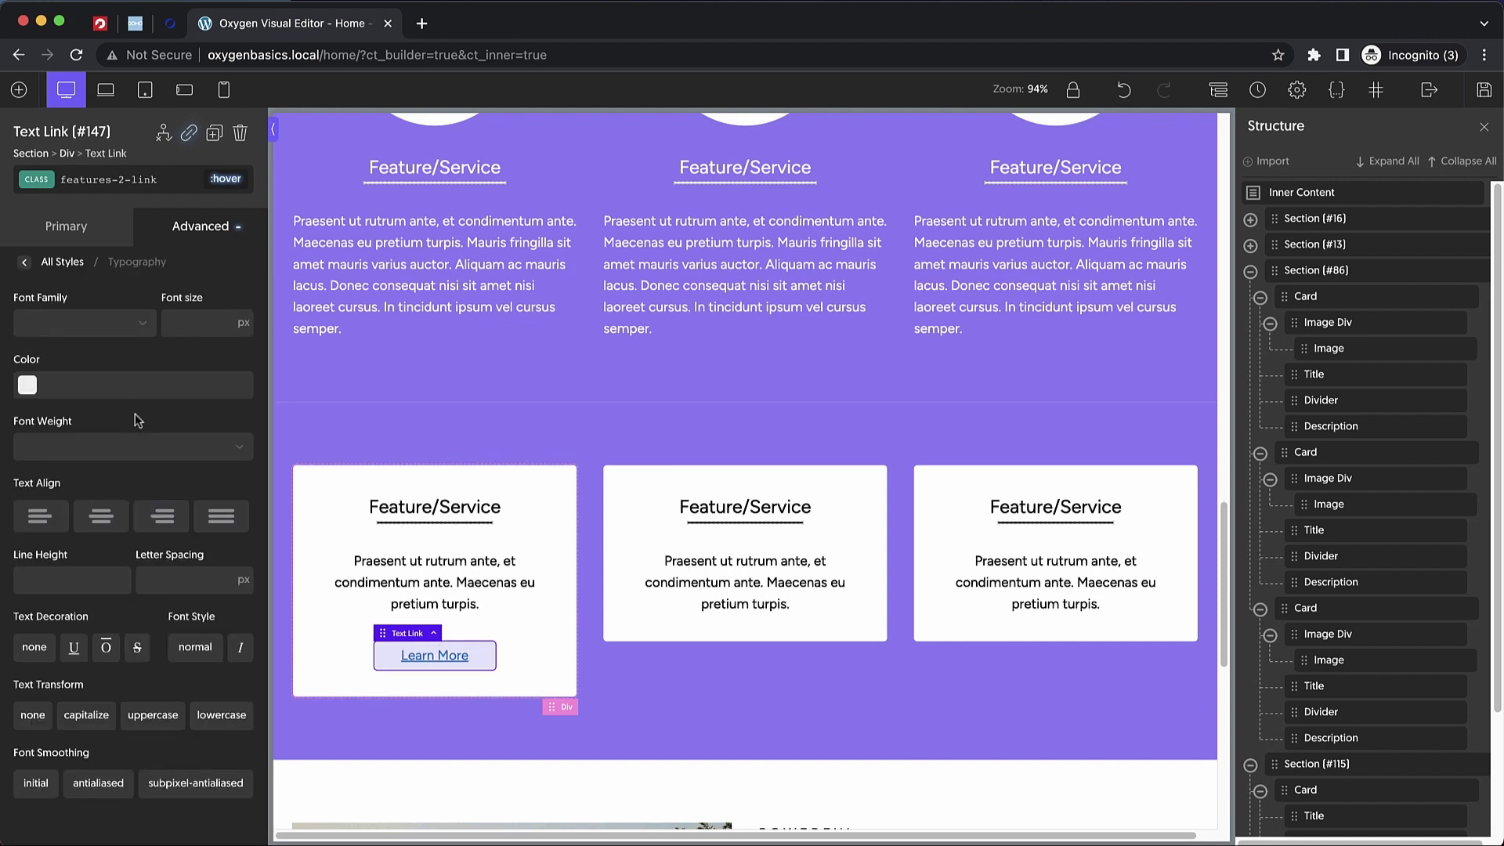
left_click(27, 384)
left_click(92, 487)
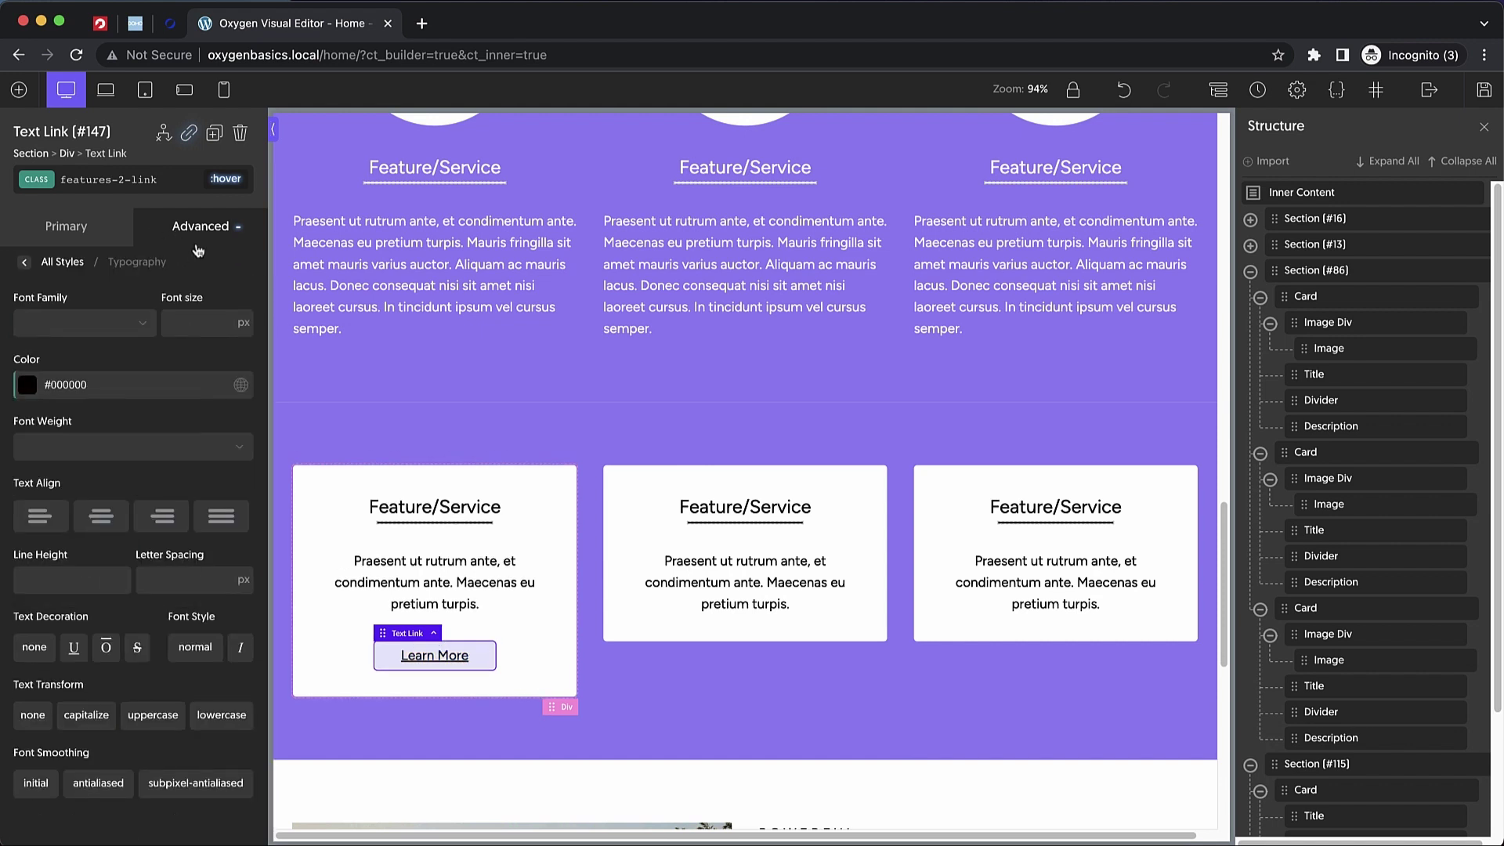
left_click(225, 179)
left_click(194, 222)
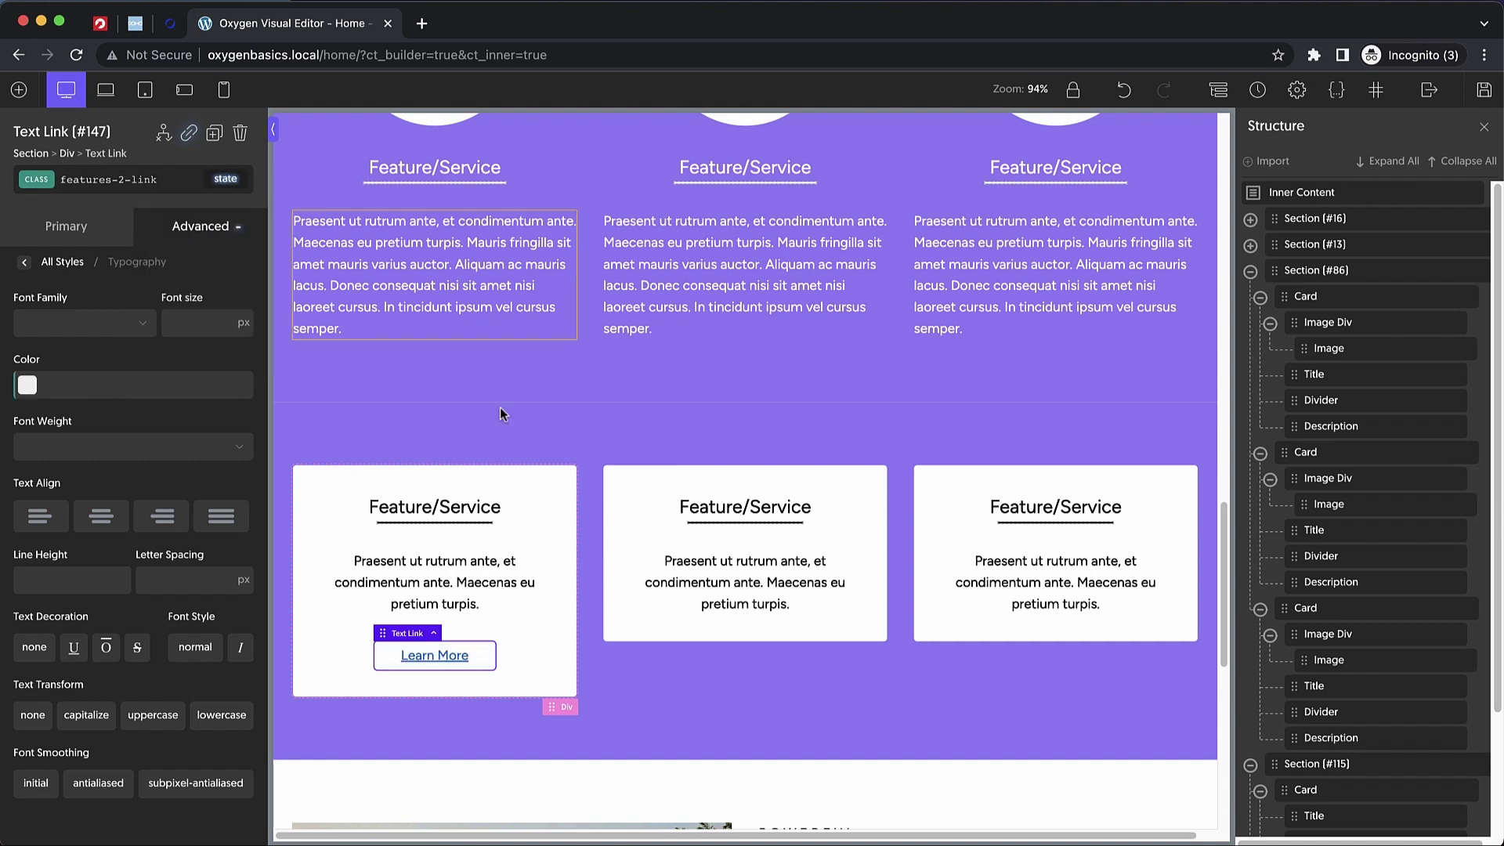
- Set the normal text color of the Learn More link to black (#000000)
left_click(534, 638)
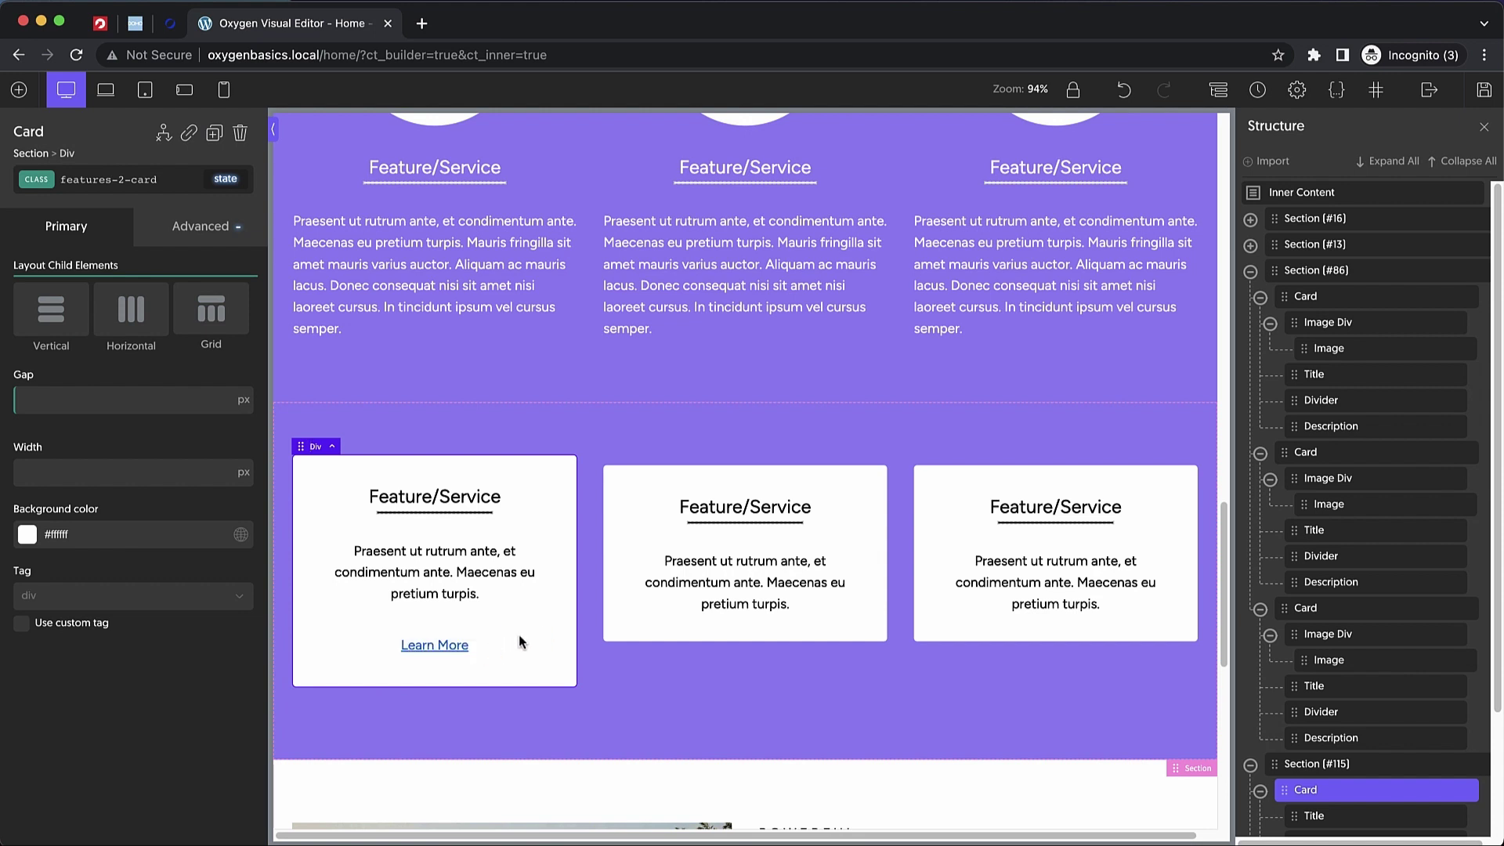
left_click(466, 658)
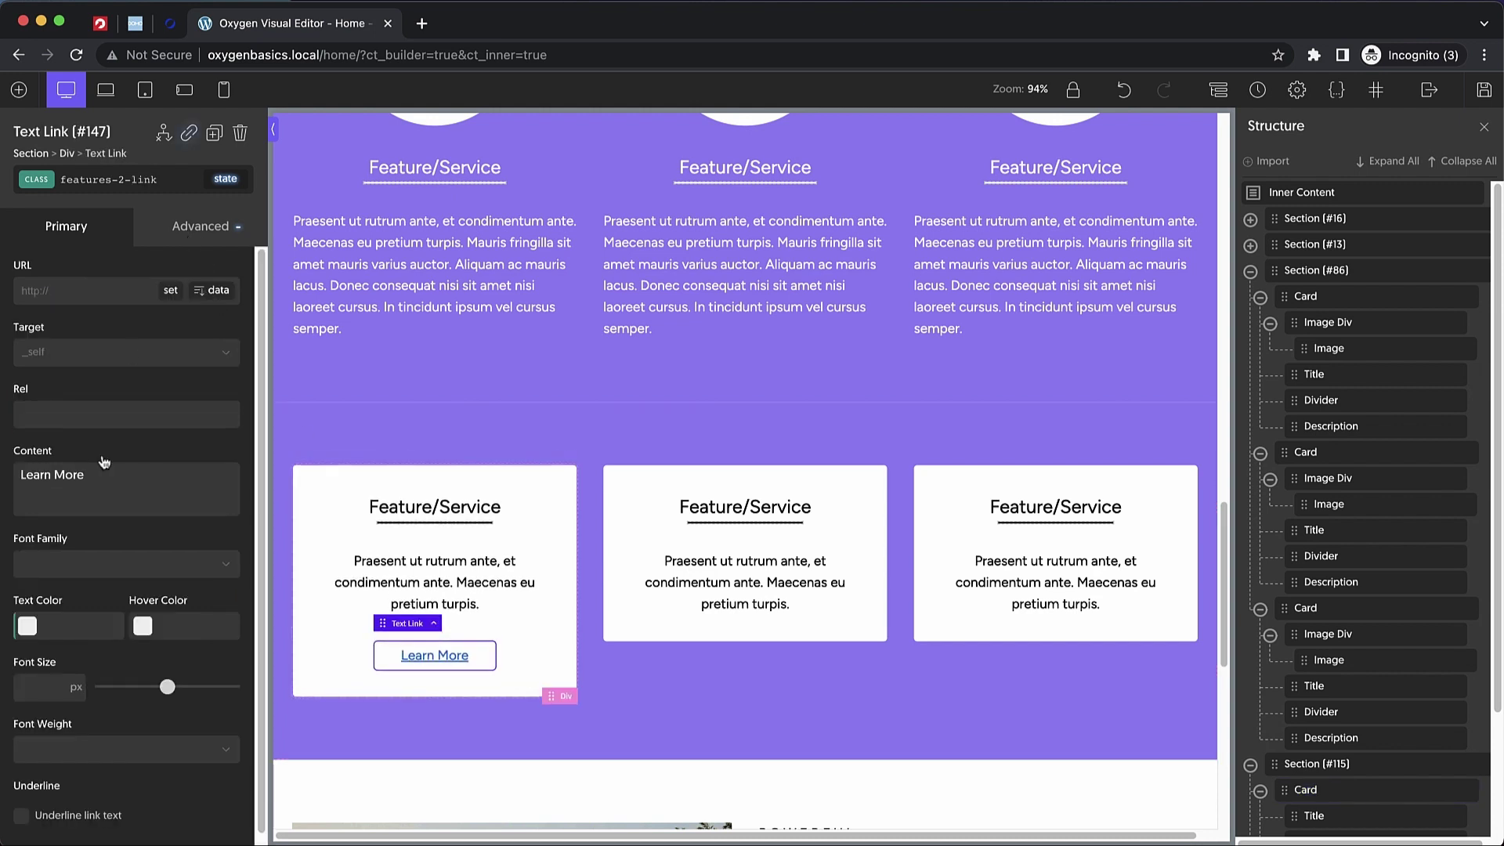
left_click(31, 626)
left_click_drag(91, 690, 7, 818)
left_click(4, 822)
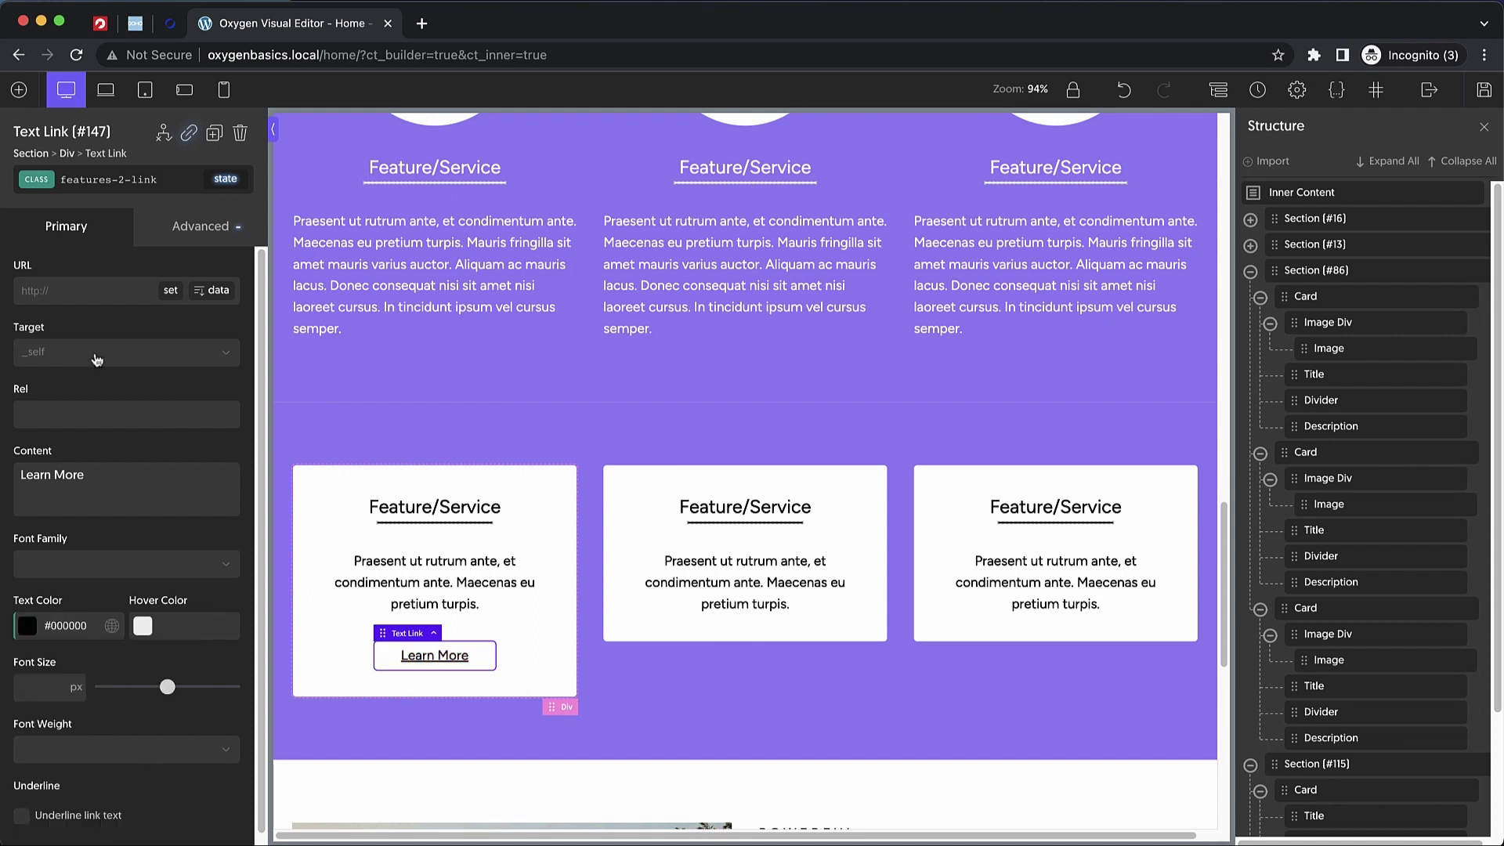
- Try a 0.3 sec transition with ease-in-out timing on the hover state of the features-2-link class
left_click(188, 235)
left_click(141, 526)
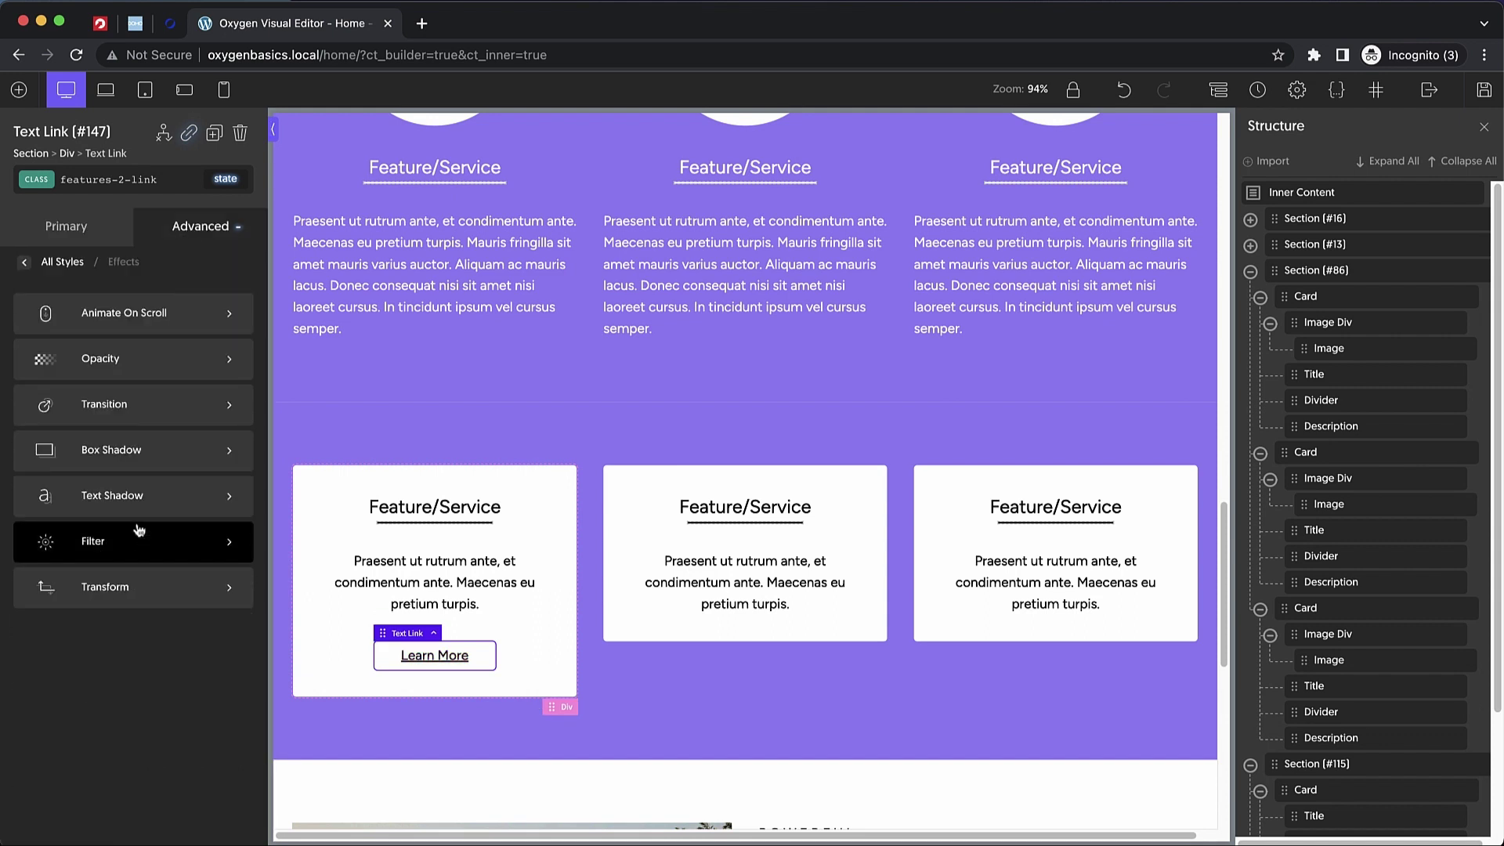
left_click(153, 404)
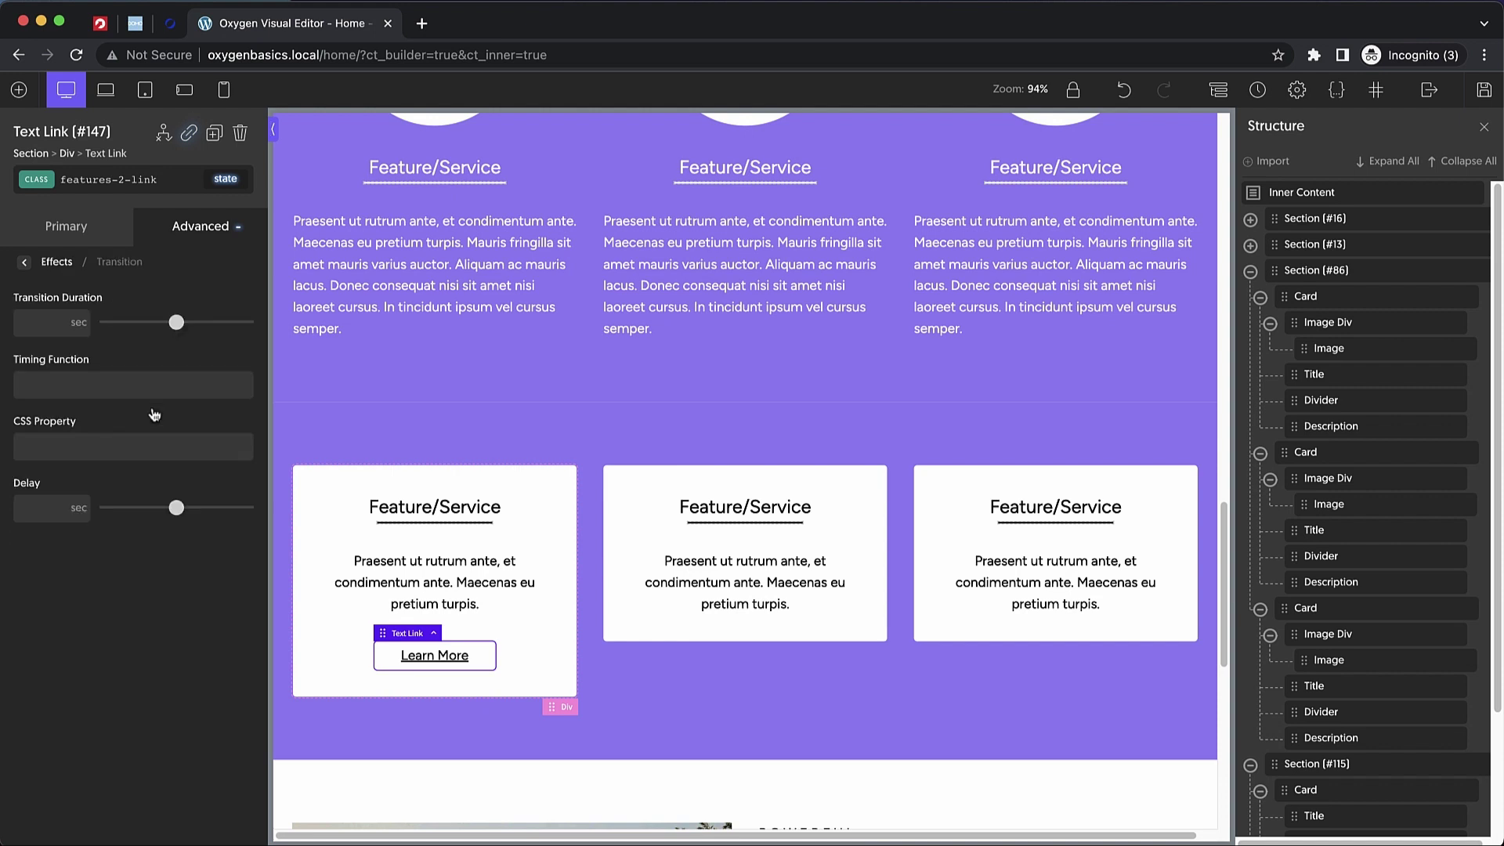
left_click(48, 323)
type("0.3")
left_click(85, 382)
type("ease-in-out")
- Clear the transition duration and timing function from the features-2-link hover state
double_click(31, 323)
key("BackSpace")
left_click_drag(91, 383, 21, 384)
key("BackSpace")
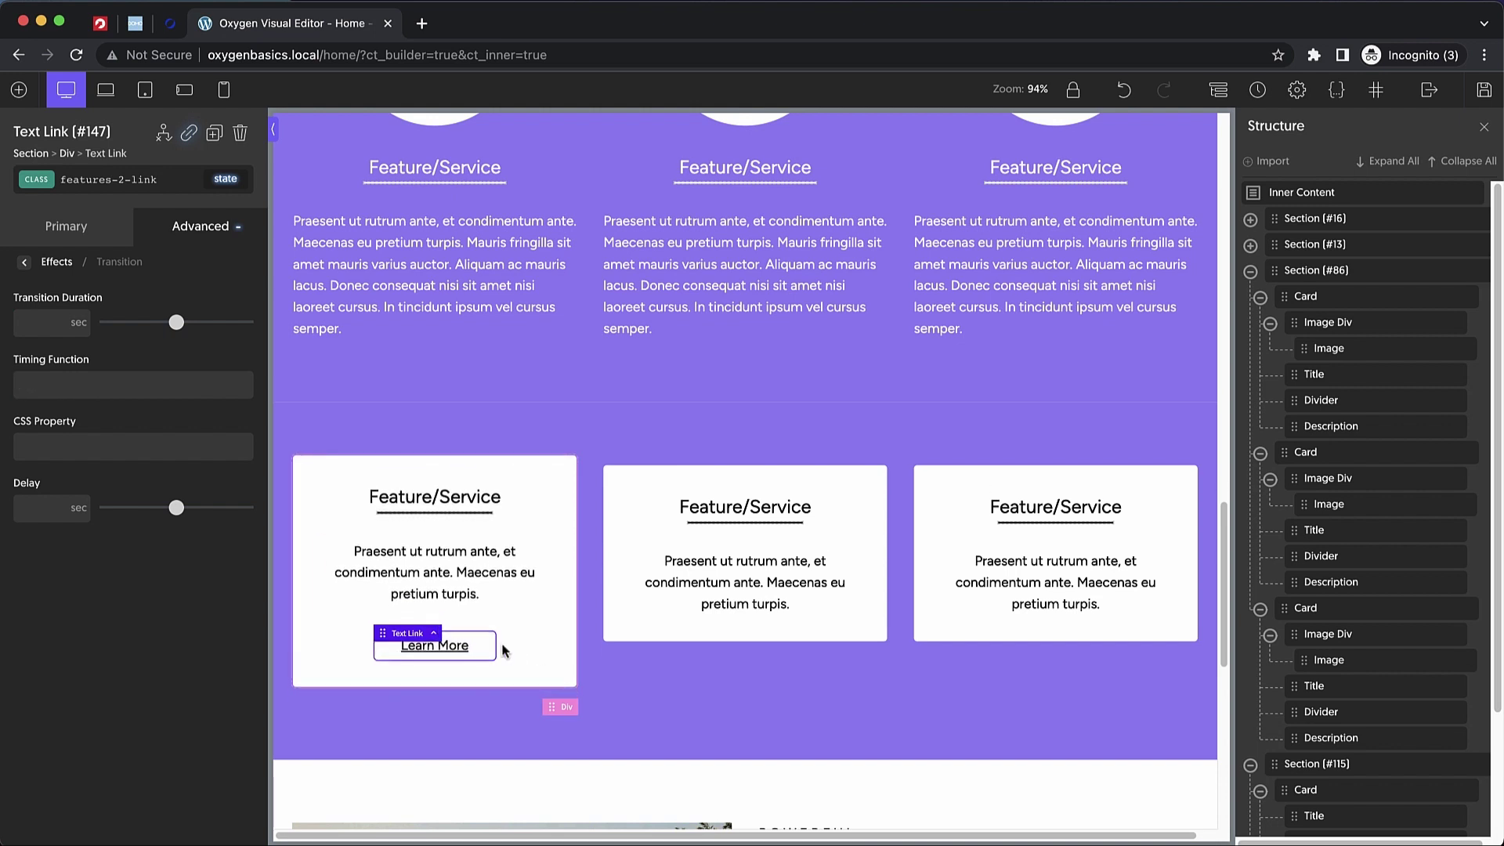
- Add a transition class to the Learn More link and give it a 0.3 sec duration with ease-in-out timing
left_click(117, 180)
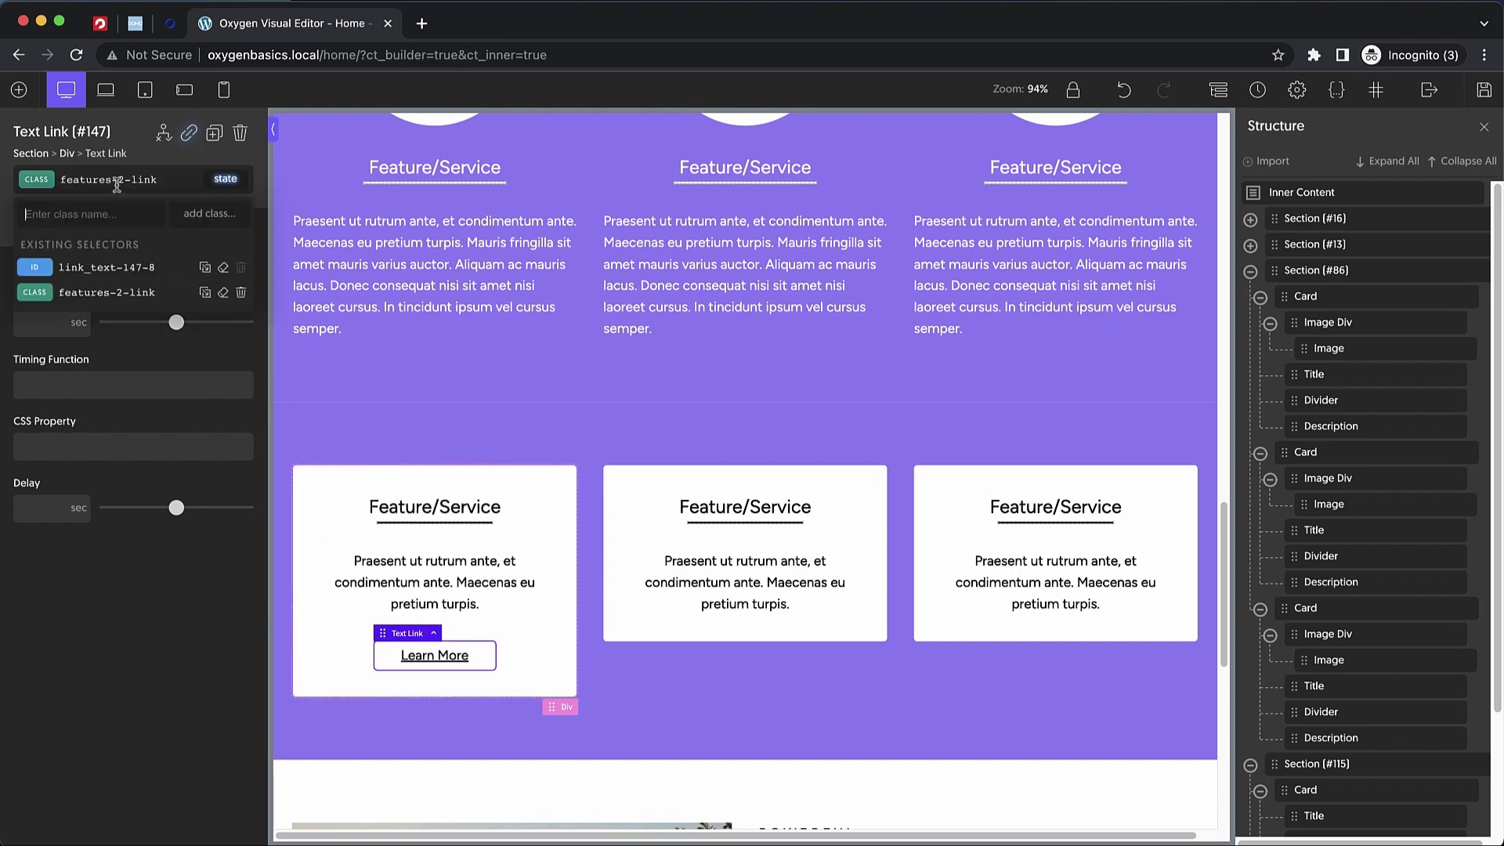
type("transition")
key("Return")
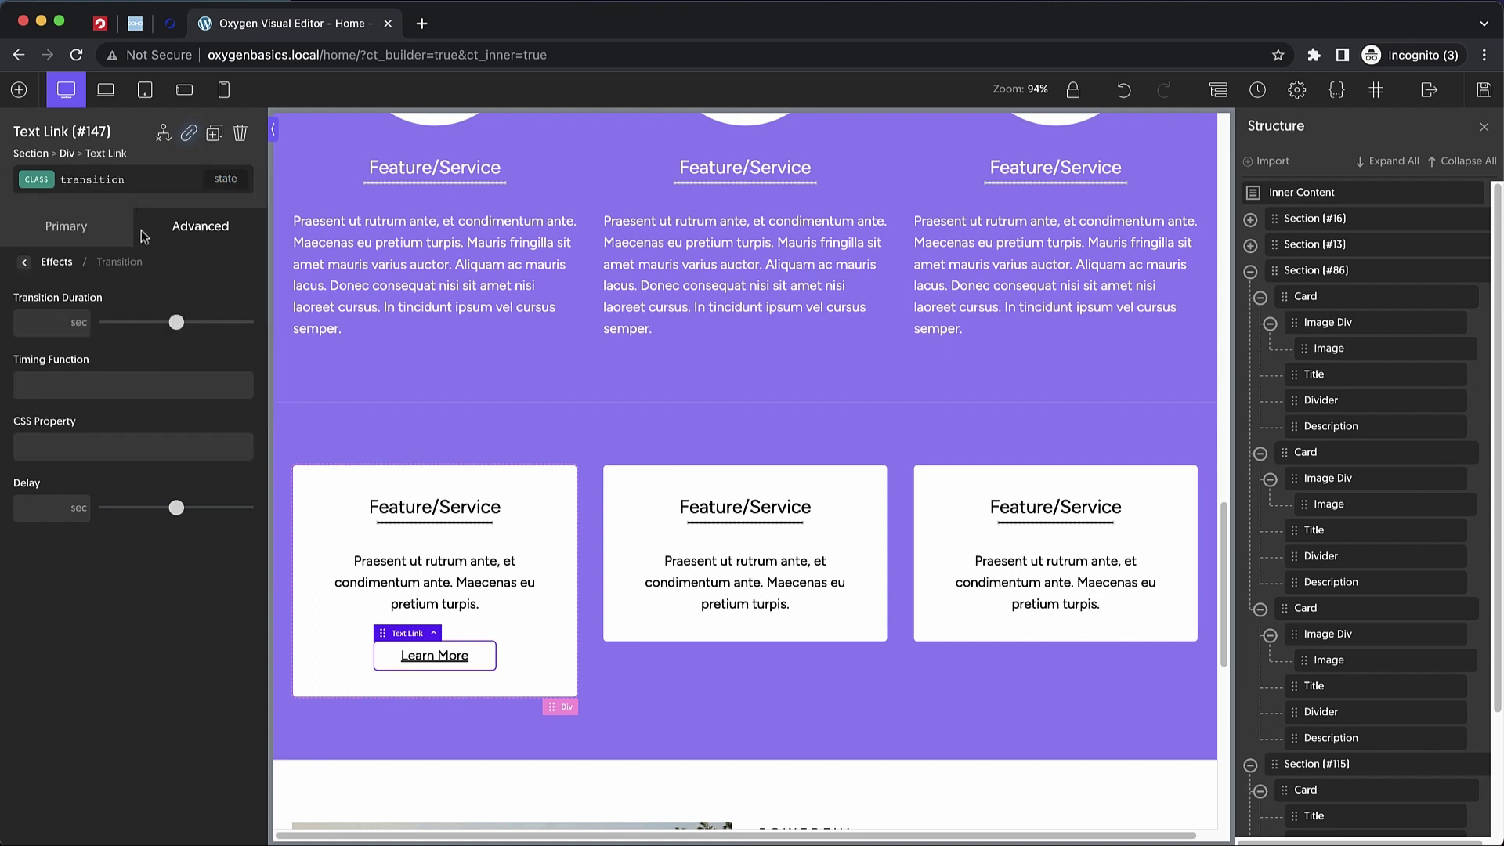
left_click(43, 332)
type("0.3")
left_click(65, 387)
type("ease-in-out")
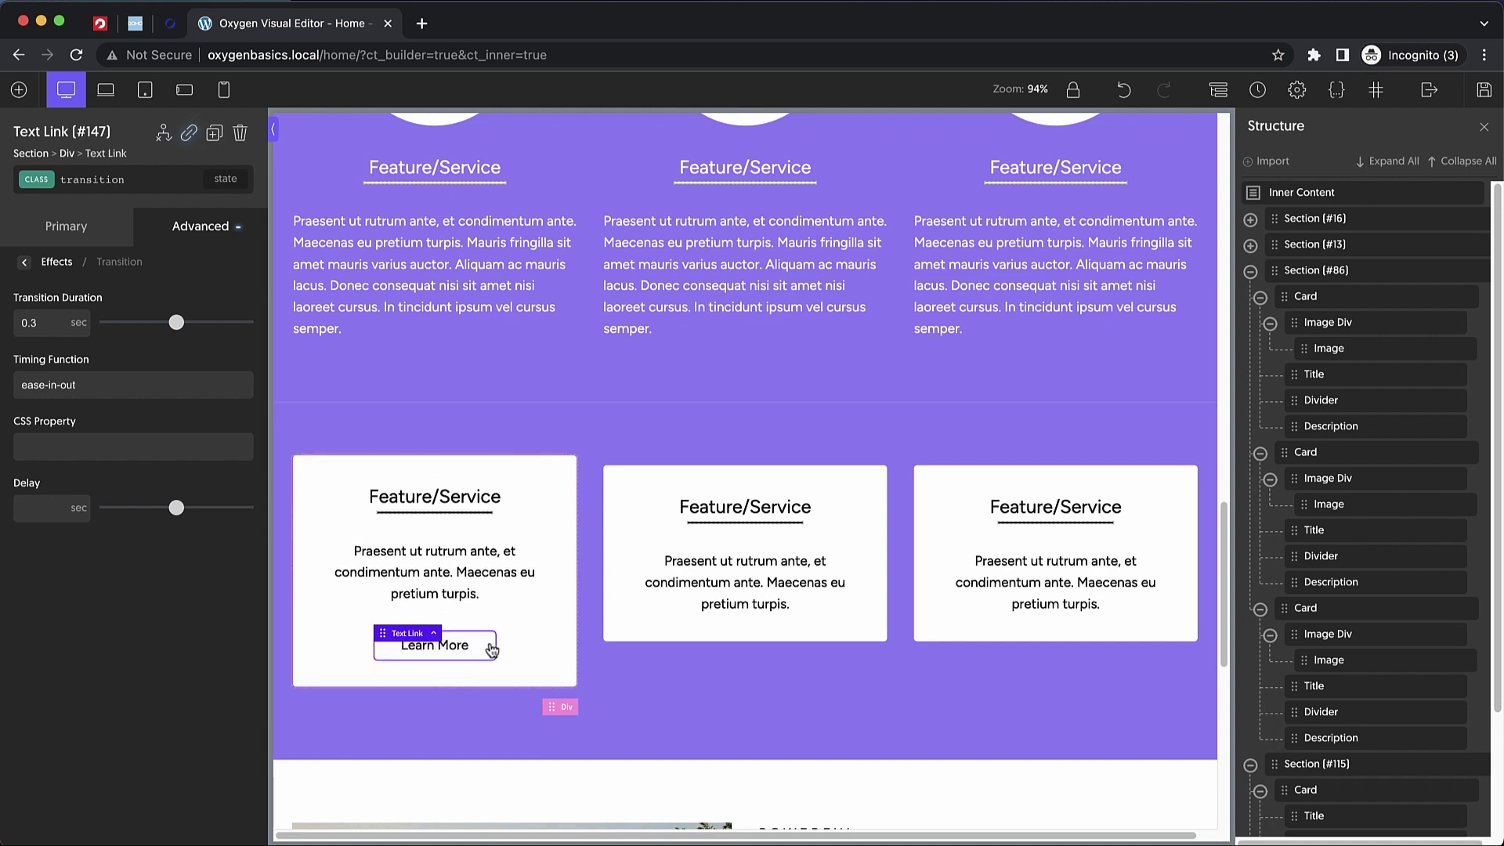
- Check the transition settings of the features-2-card class on the first white card
left_click(532, 623)
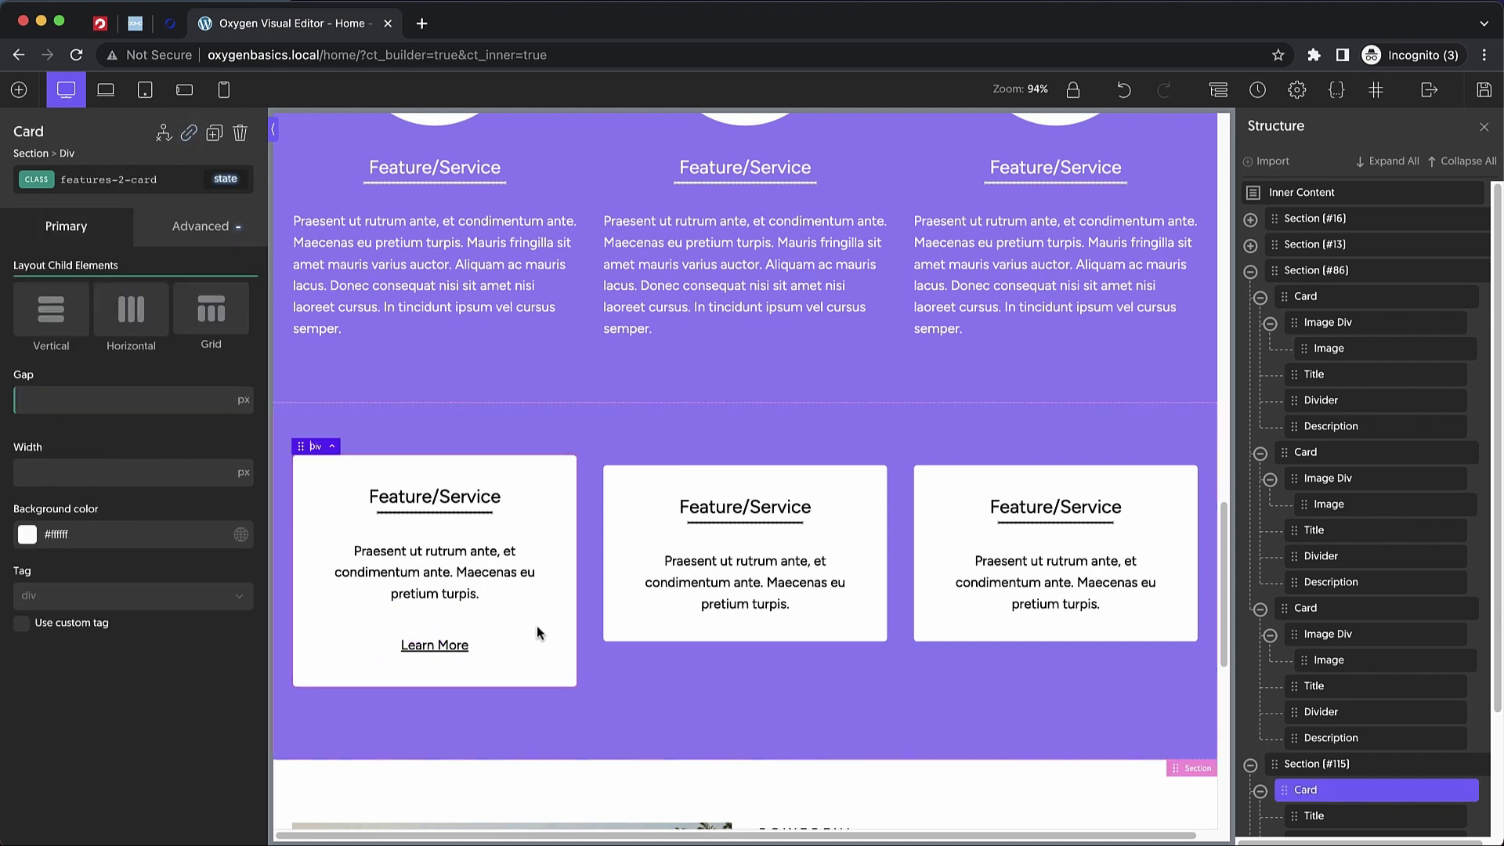
left_click(179, 231)
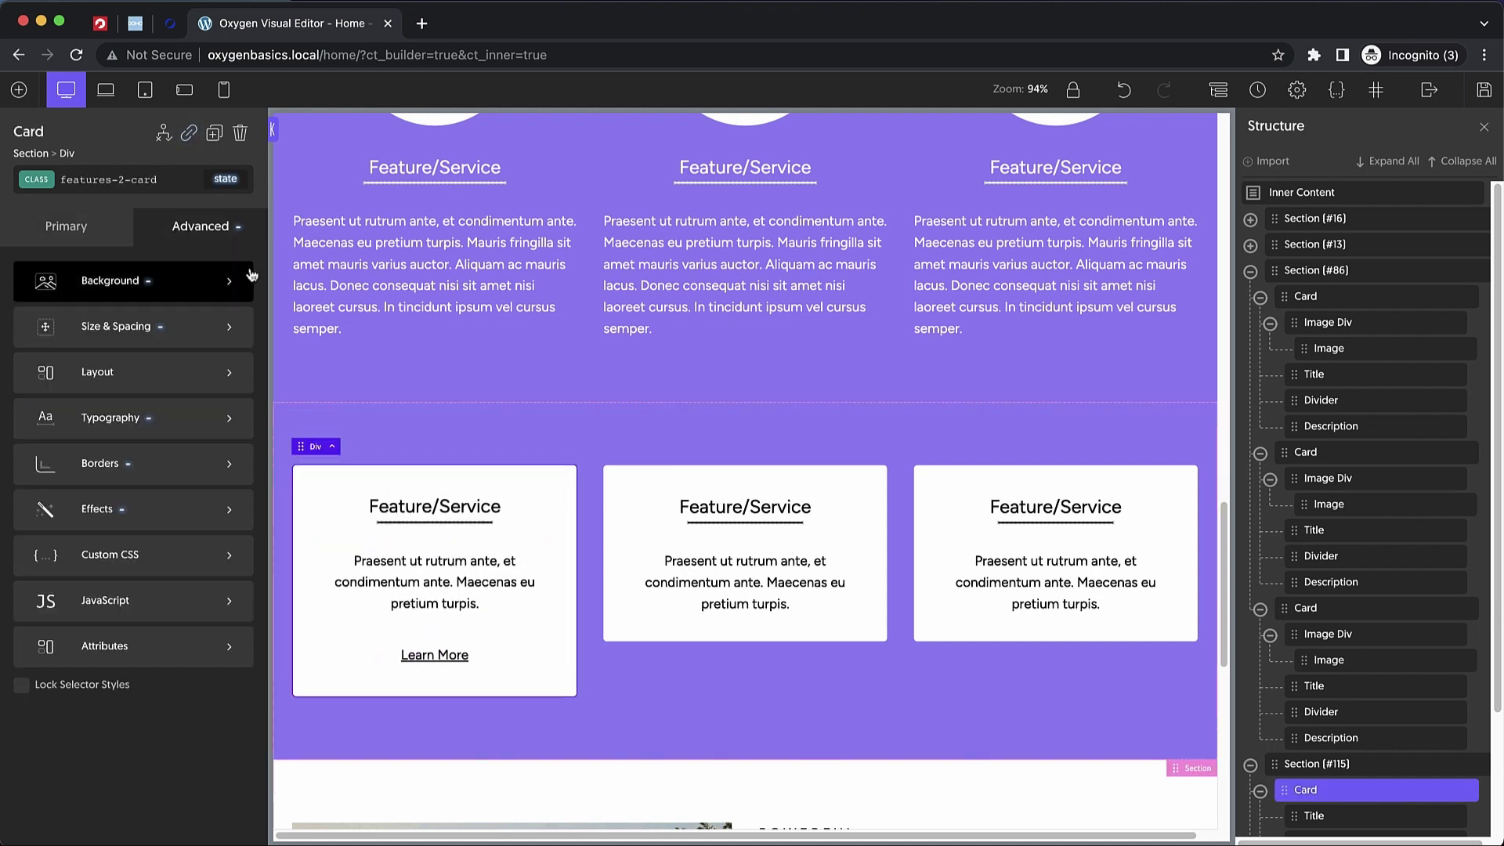
left_click(144, 501)
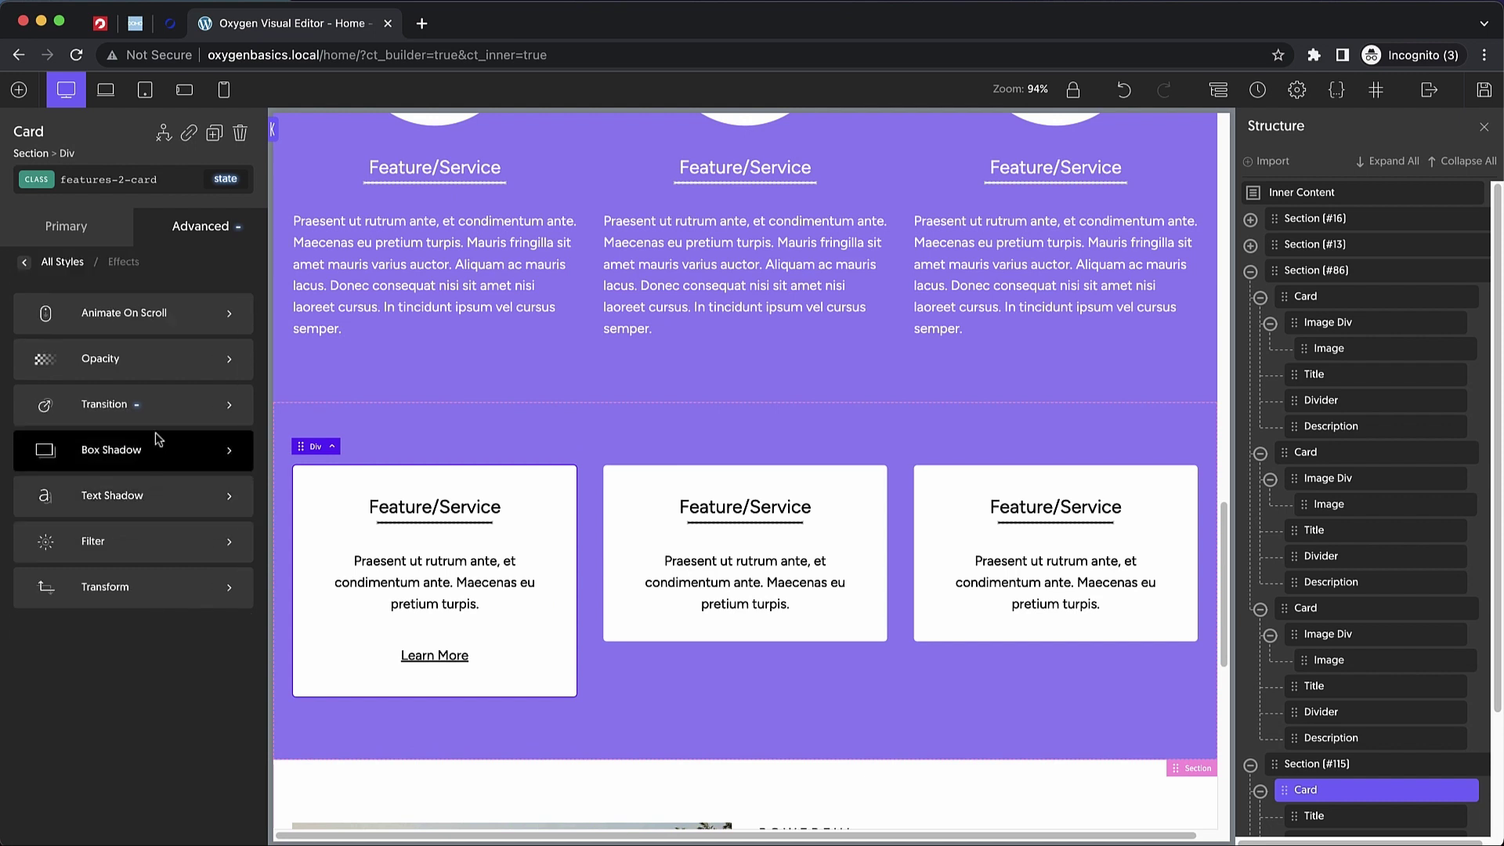
left_click(175, 406)
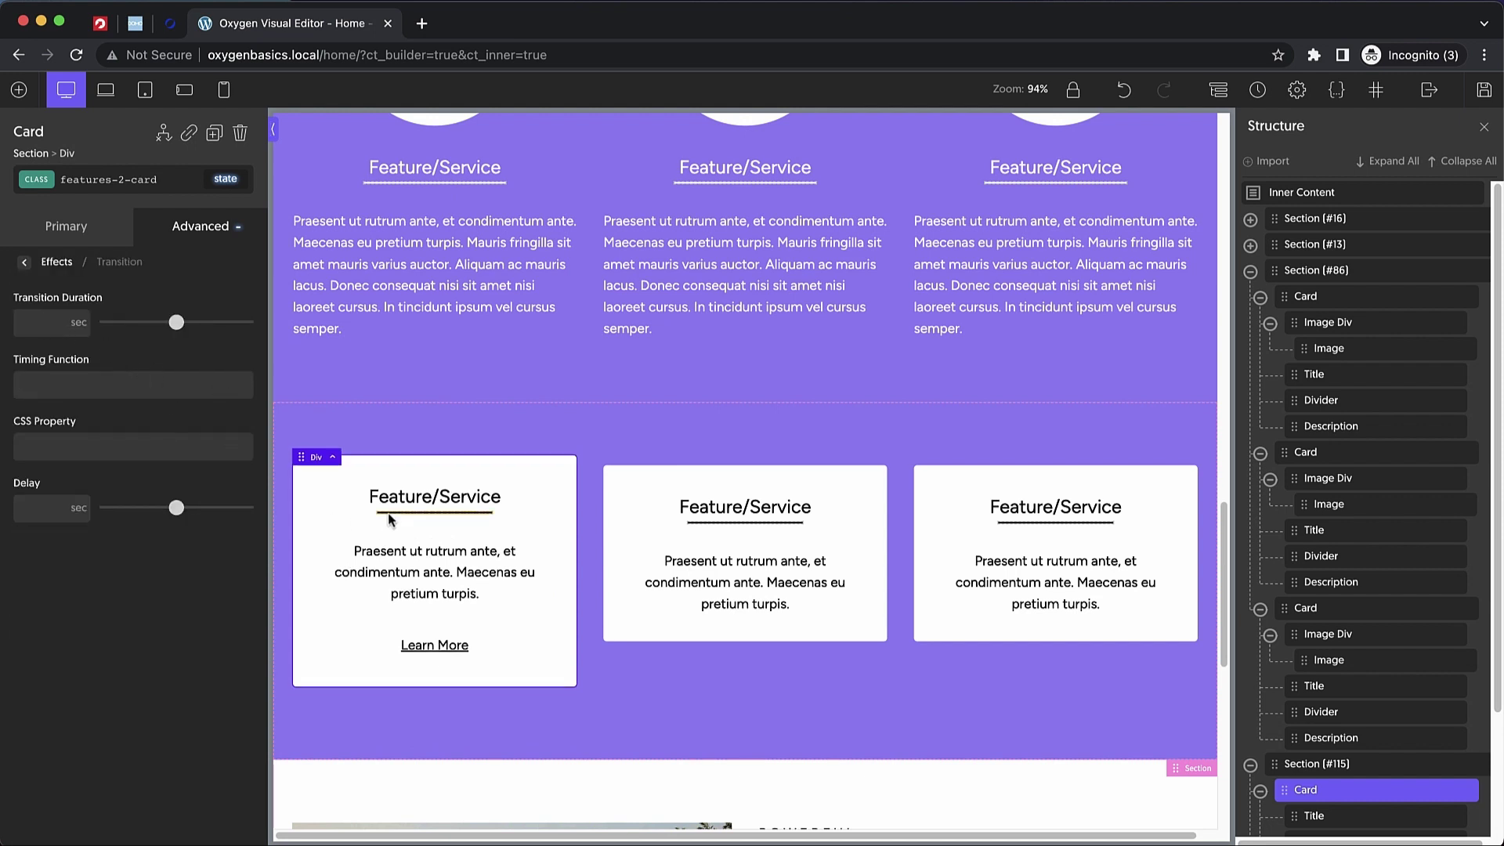
- Add the transition class to the first white card
left_click(600, 453)
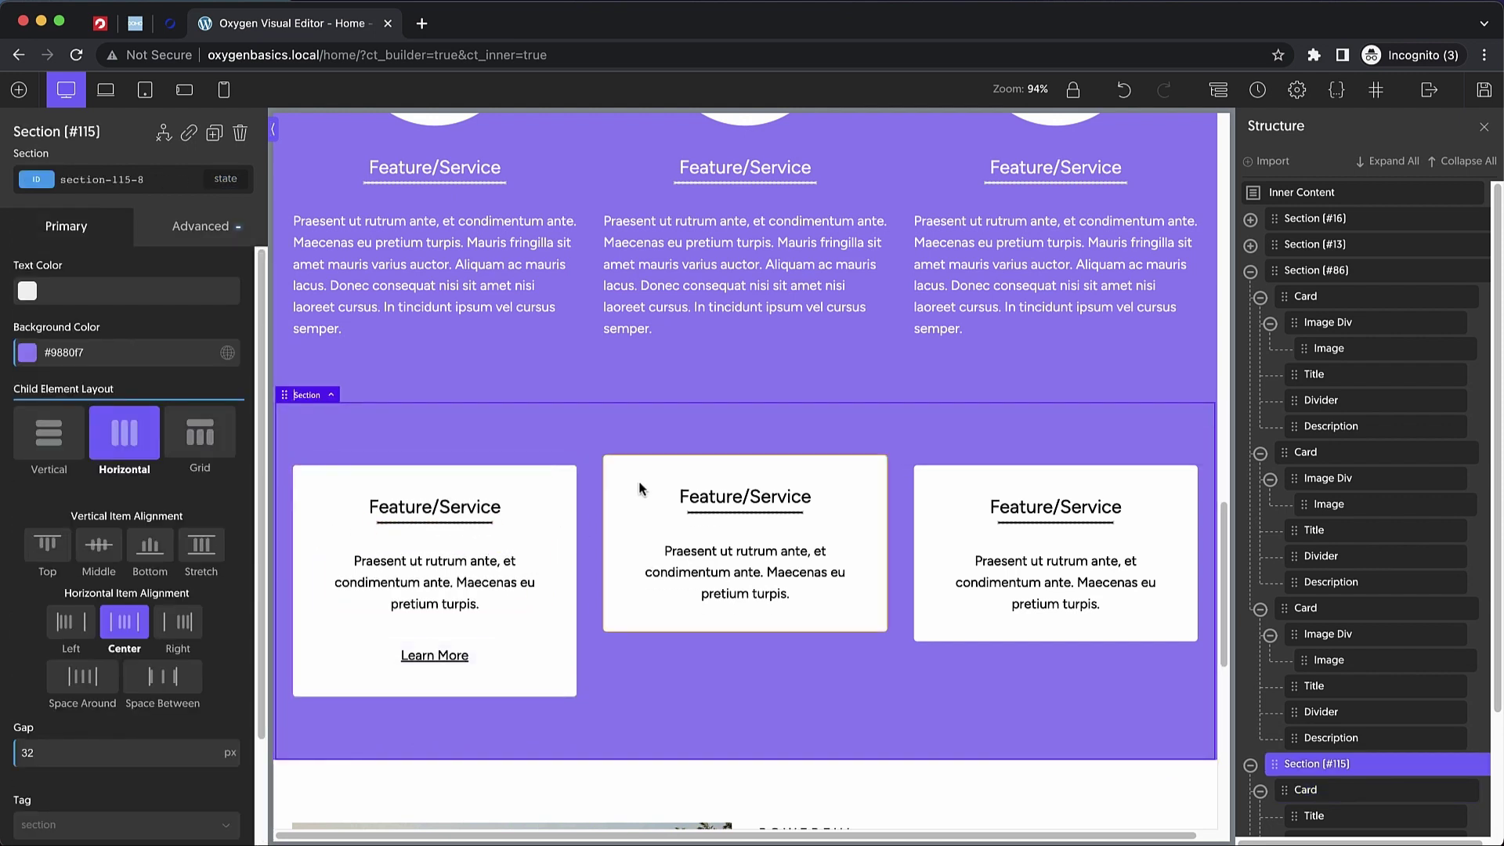
left_click(543, 524)
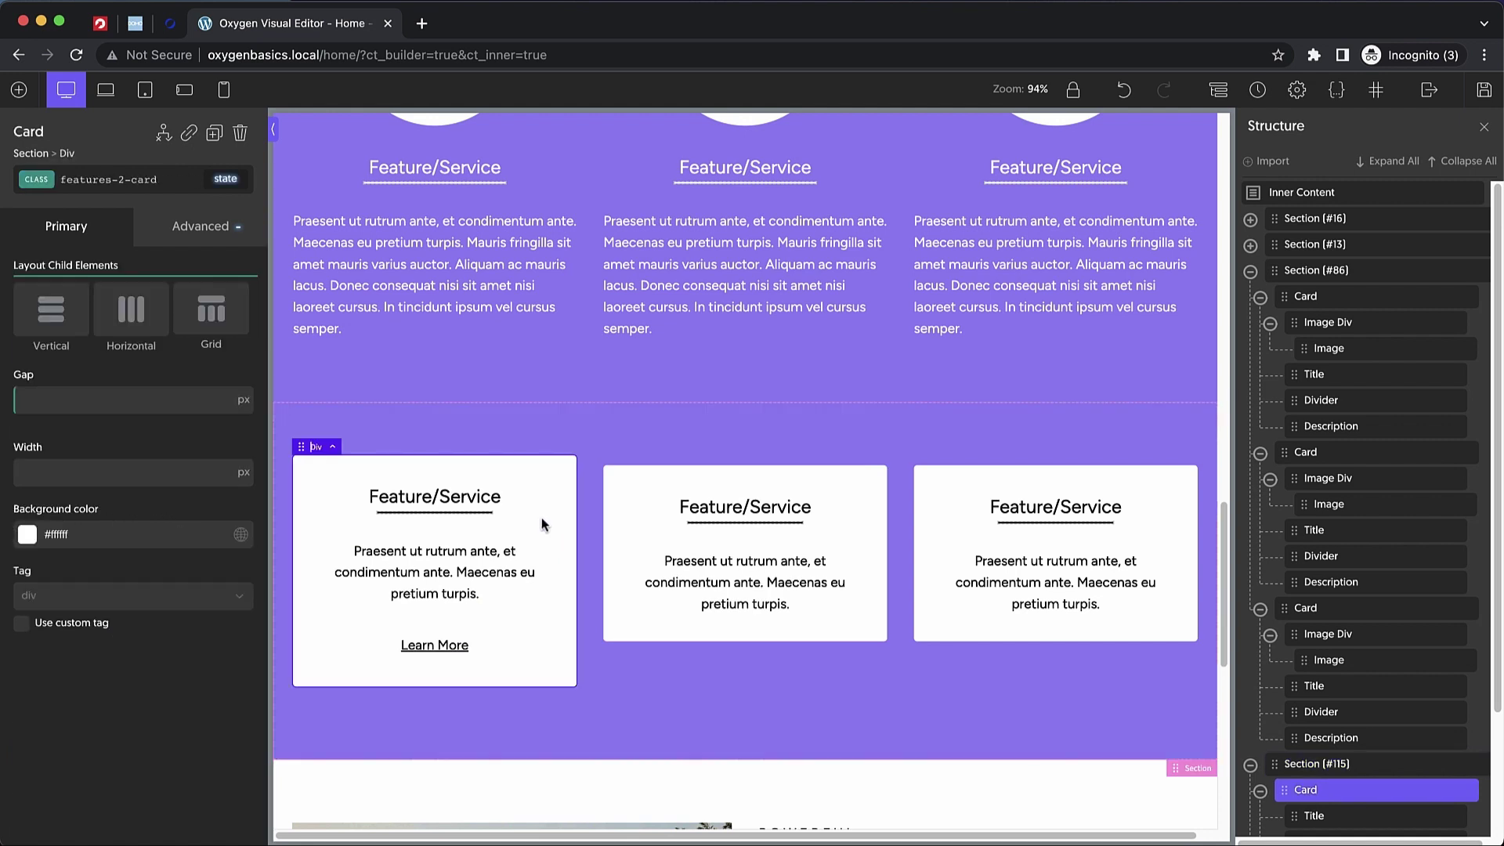
left_click(121, 180)
type("tran")
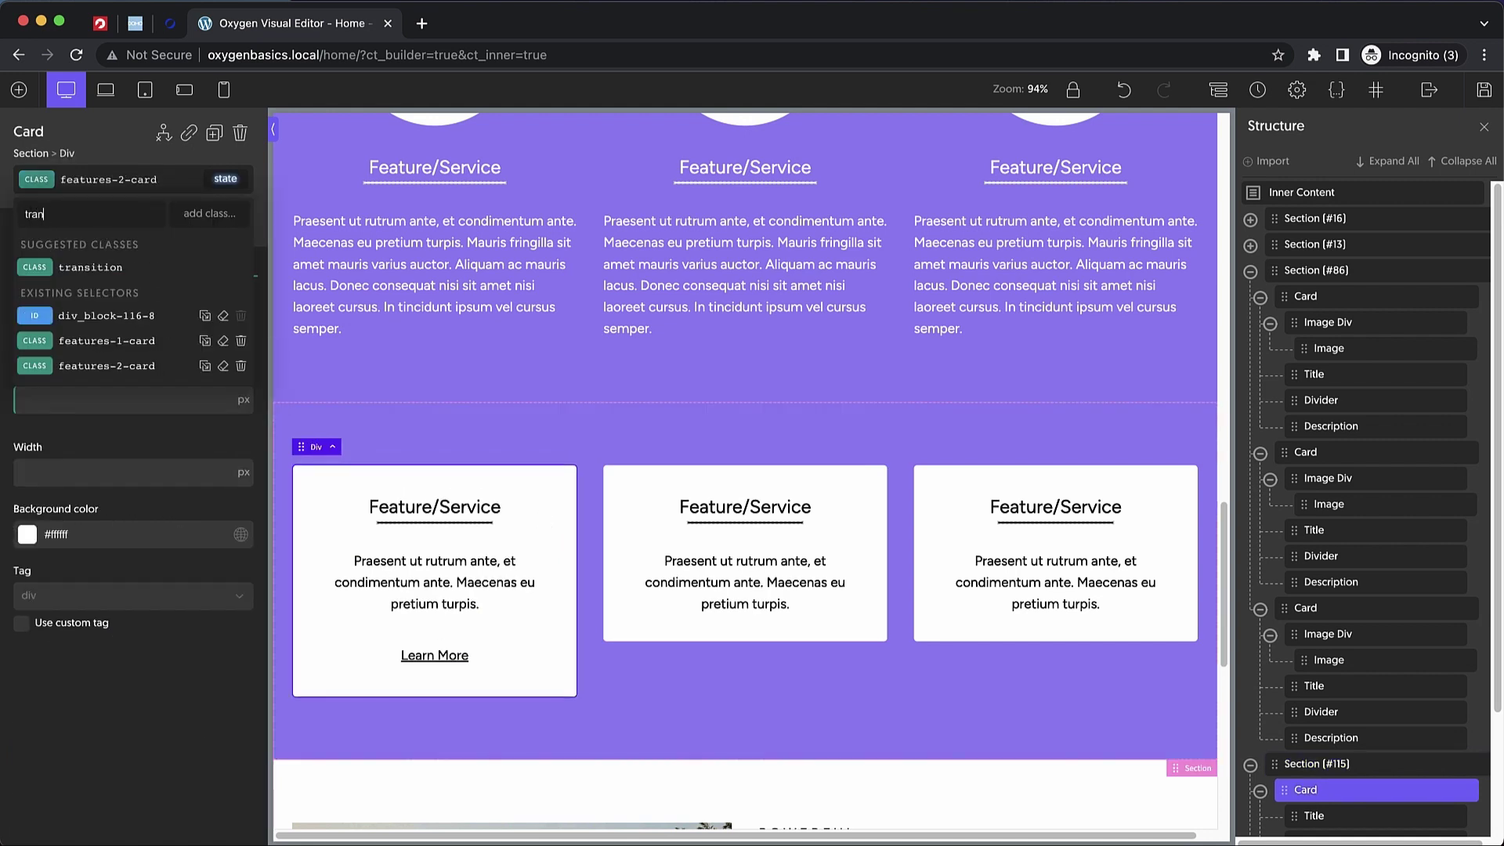
type("sition")
left_click(105, 260)
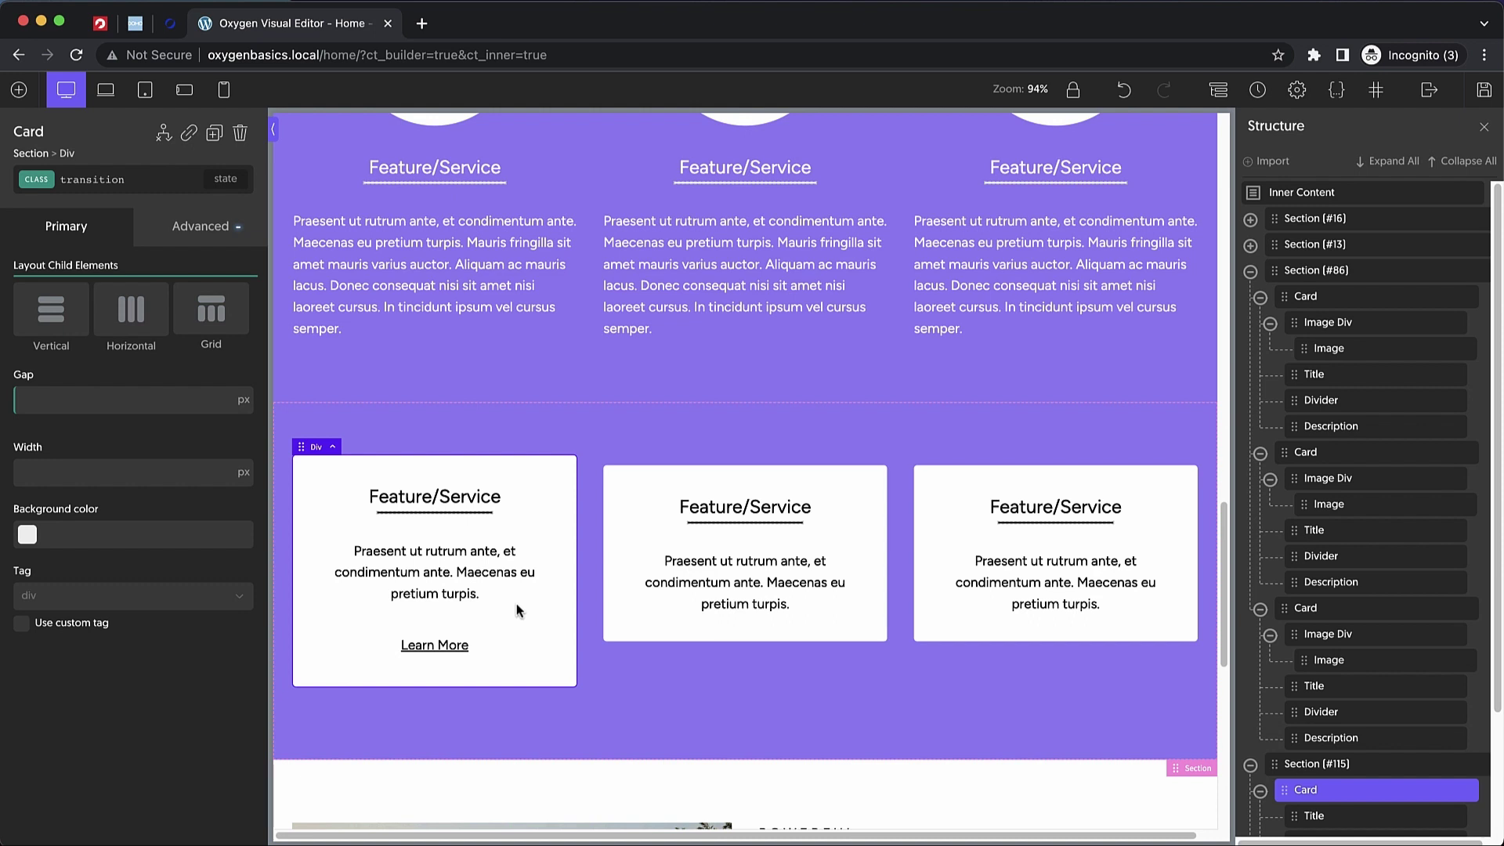
- Copy the first card's Learn More link into the second and third white cards and save the page
left_click(460, 647)
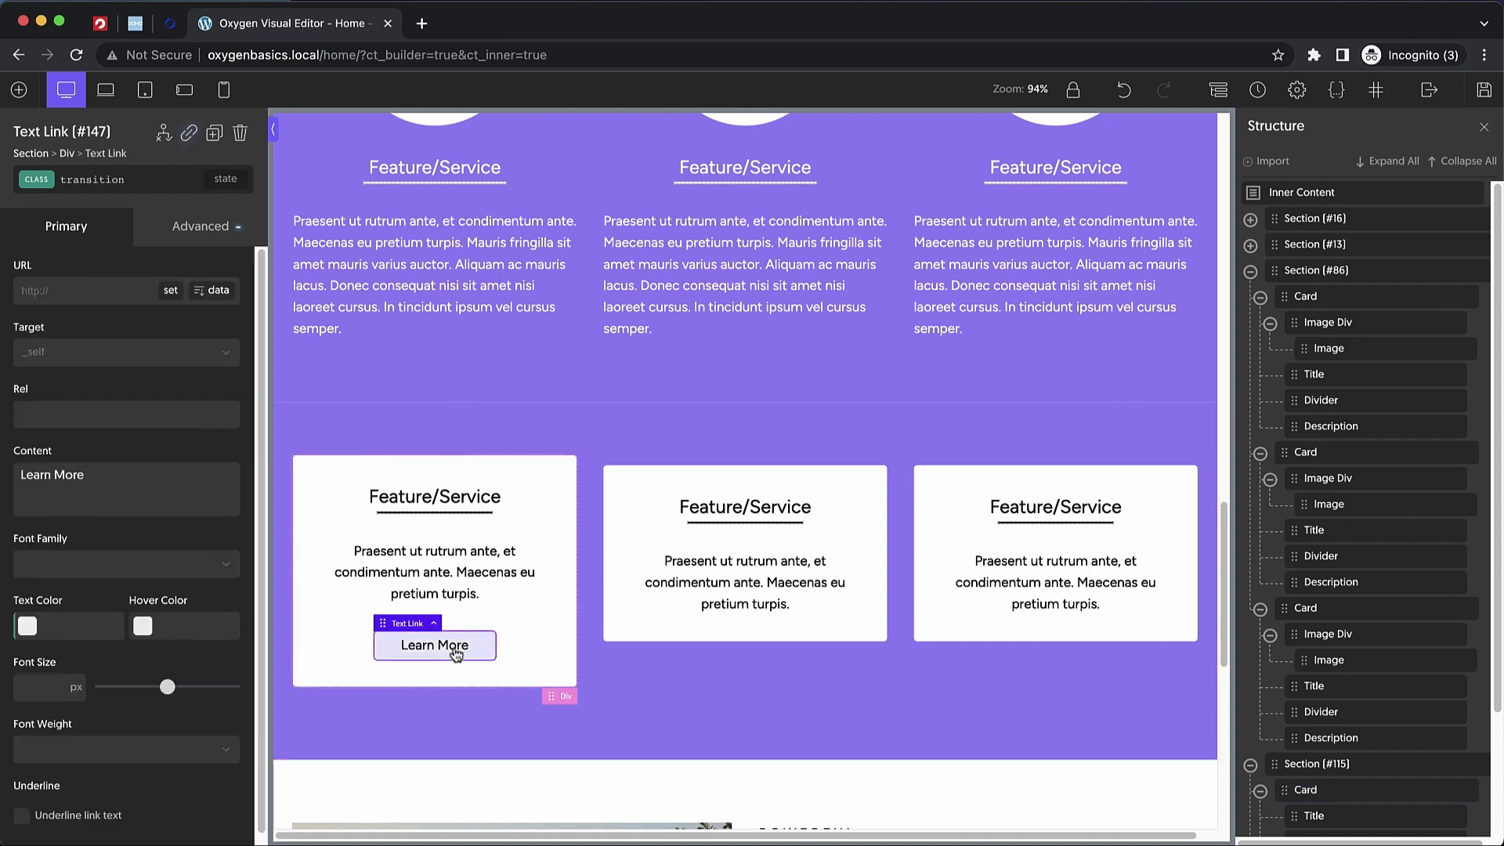
key("ctrl+c")
left_click(634, 622)
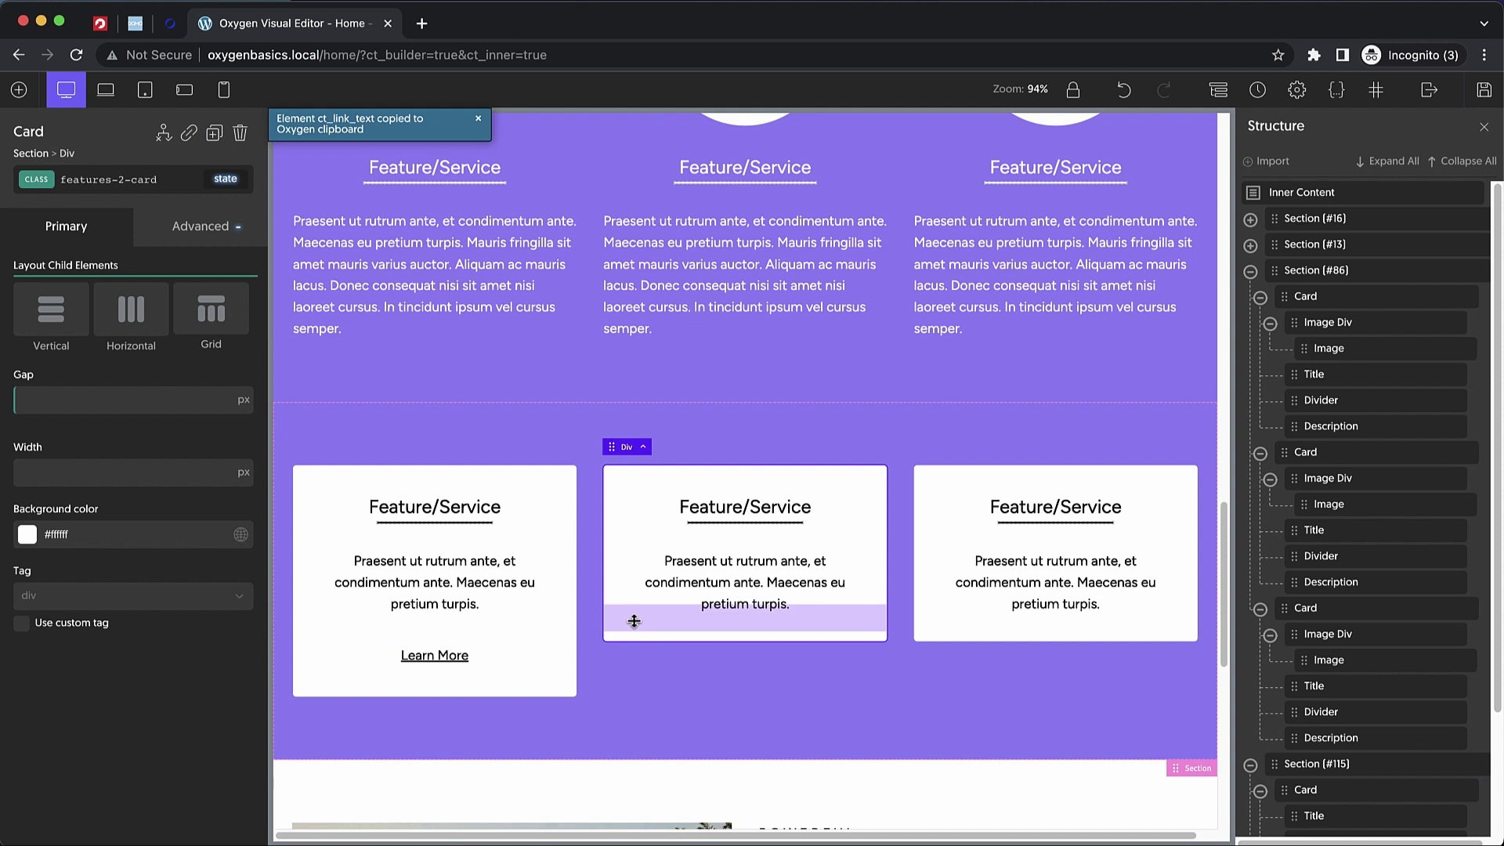
key("ctrl+v")
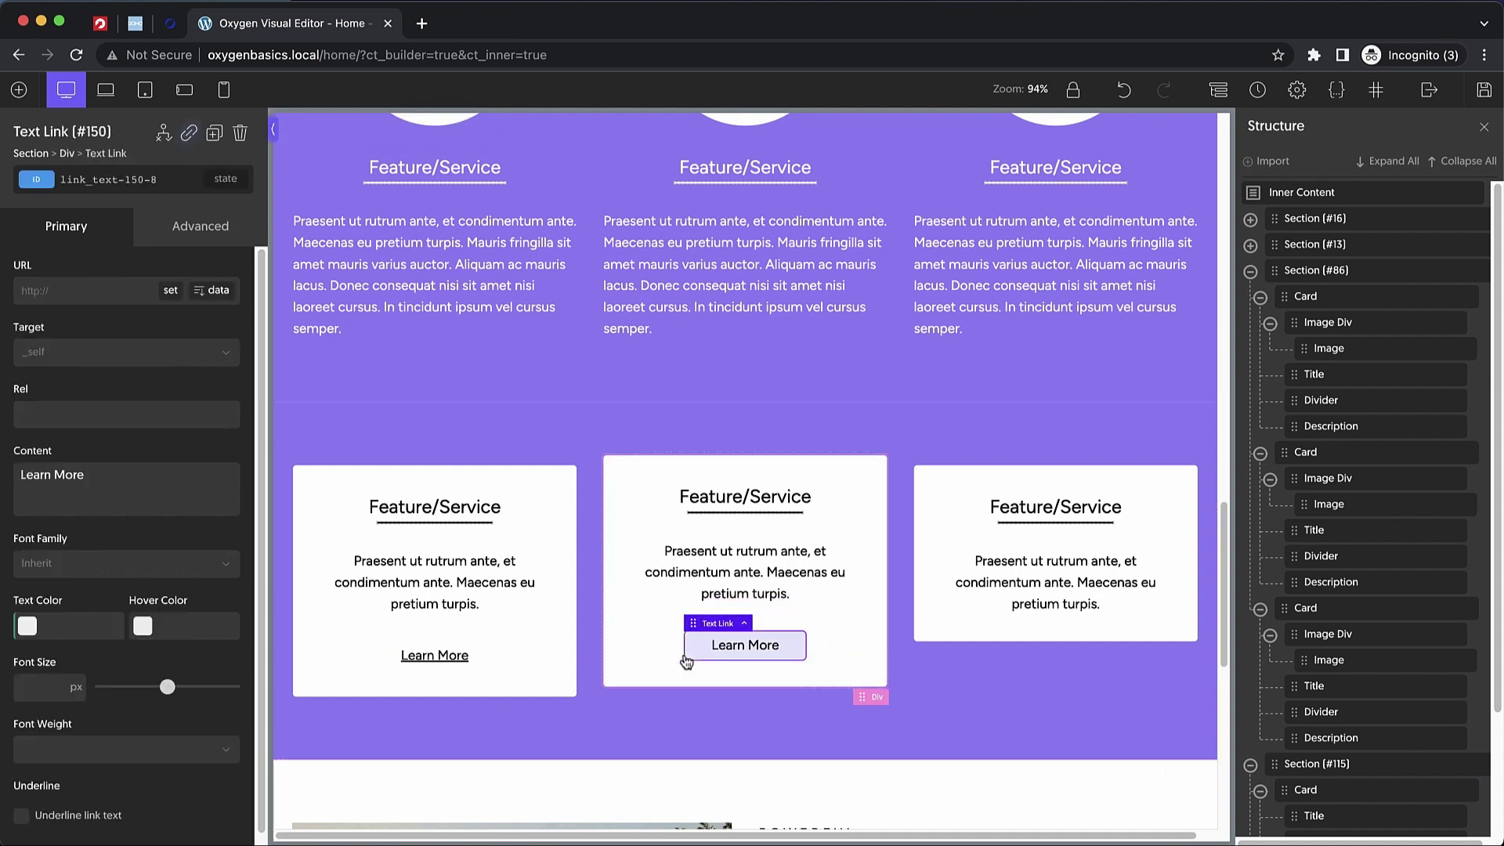
left_click(956, 616)
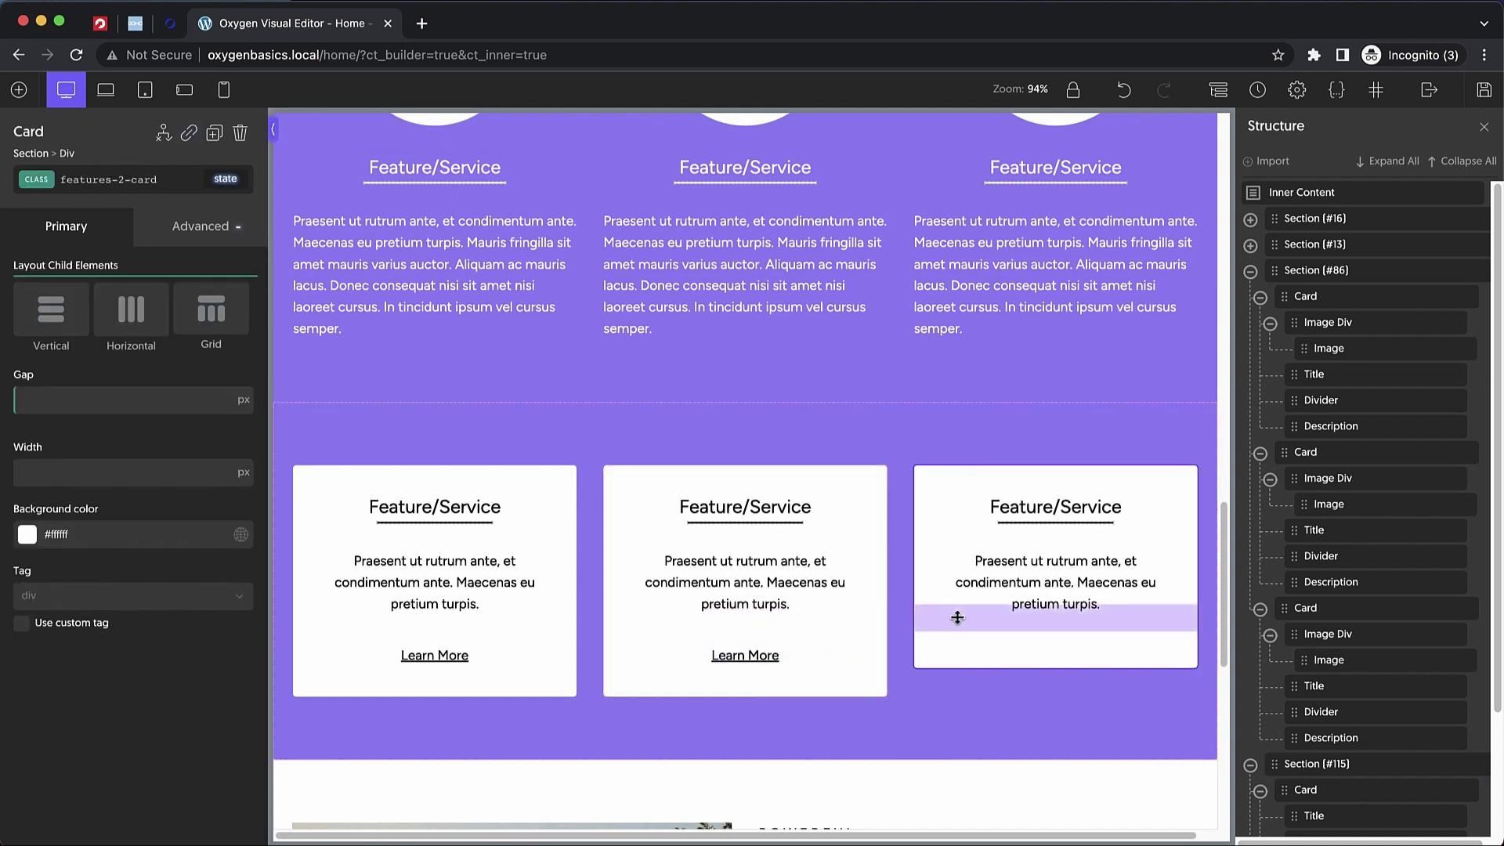
key("ctrl+v")
scroll(956, 614, "down", 1)
left_click(962, 674)
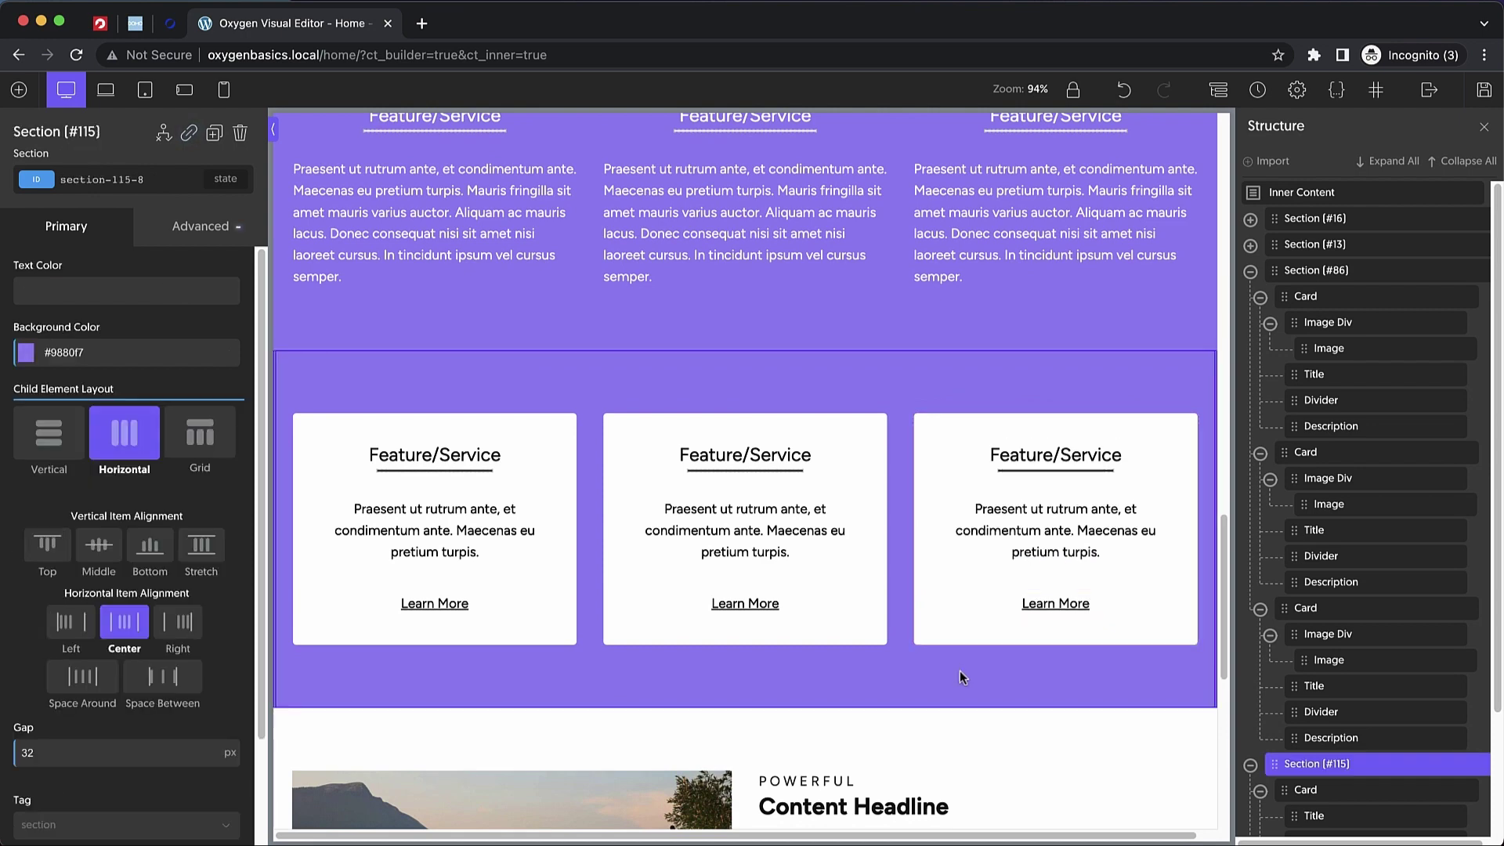
left_click(1486, 93)
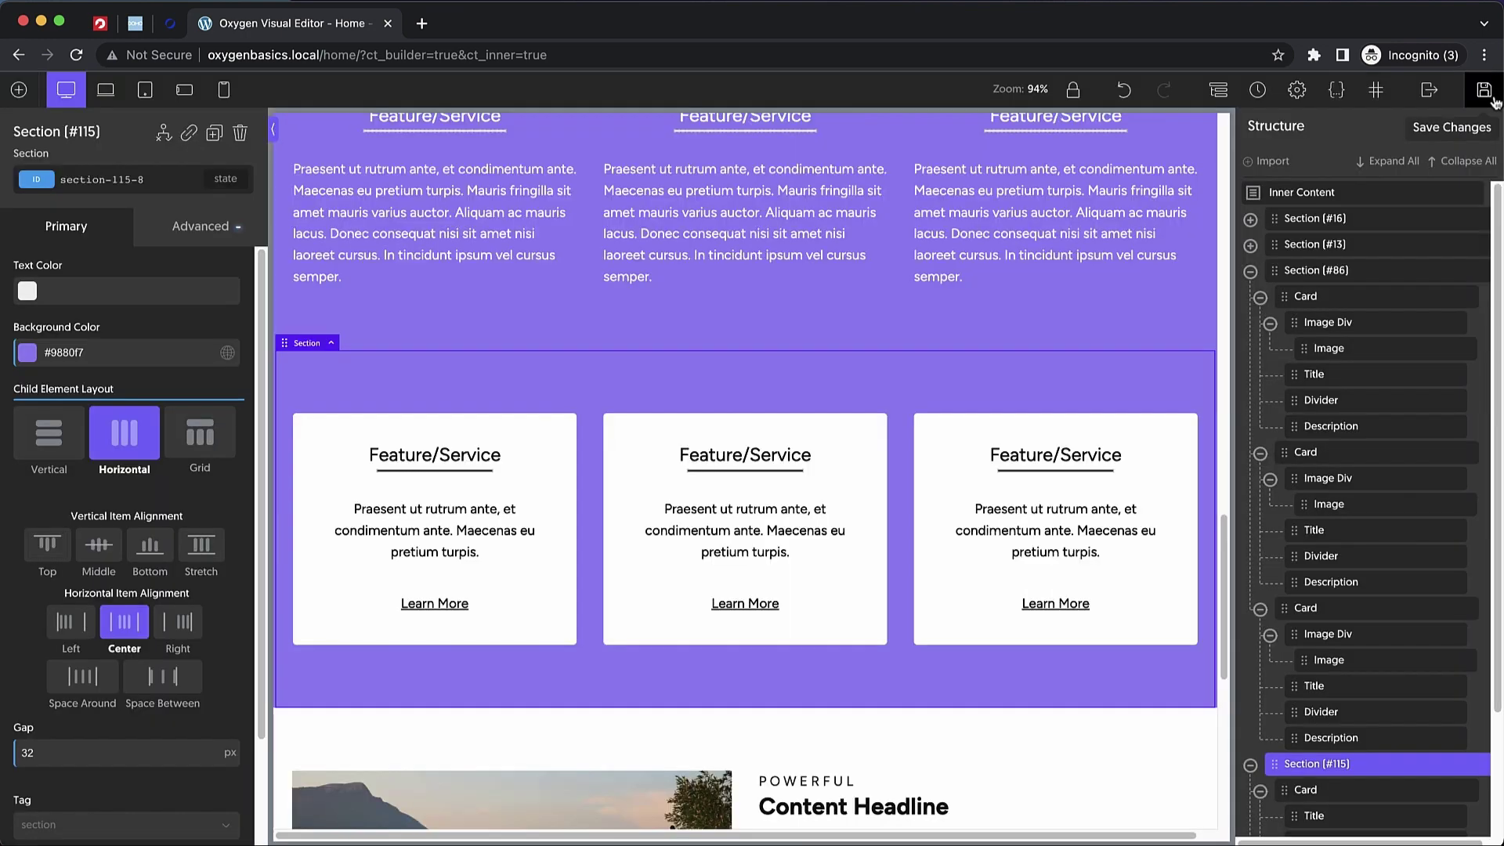
- Glance at the ivision reference site, switch back to the Oxygen editor and duplicate the section with the white cards
left_click(170, 23)
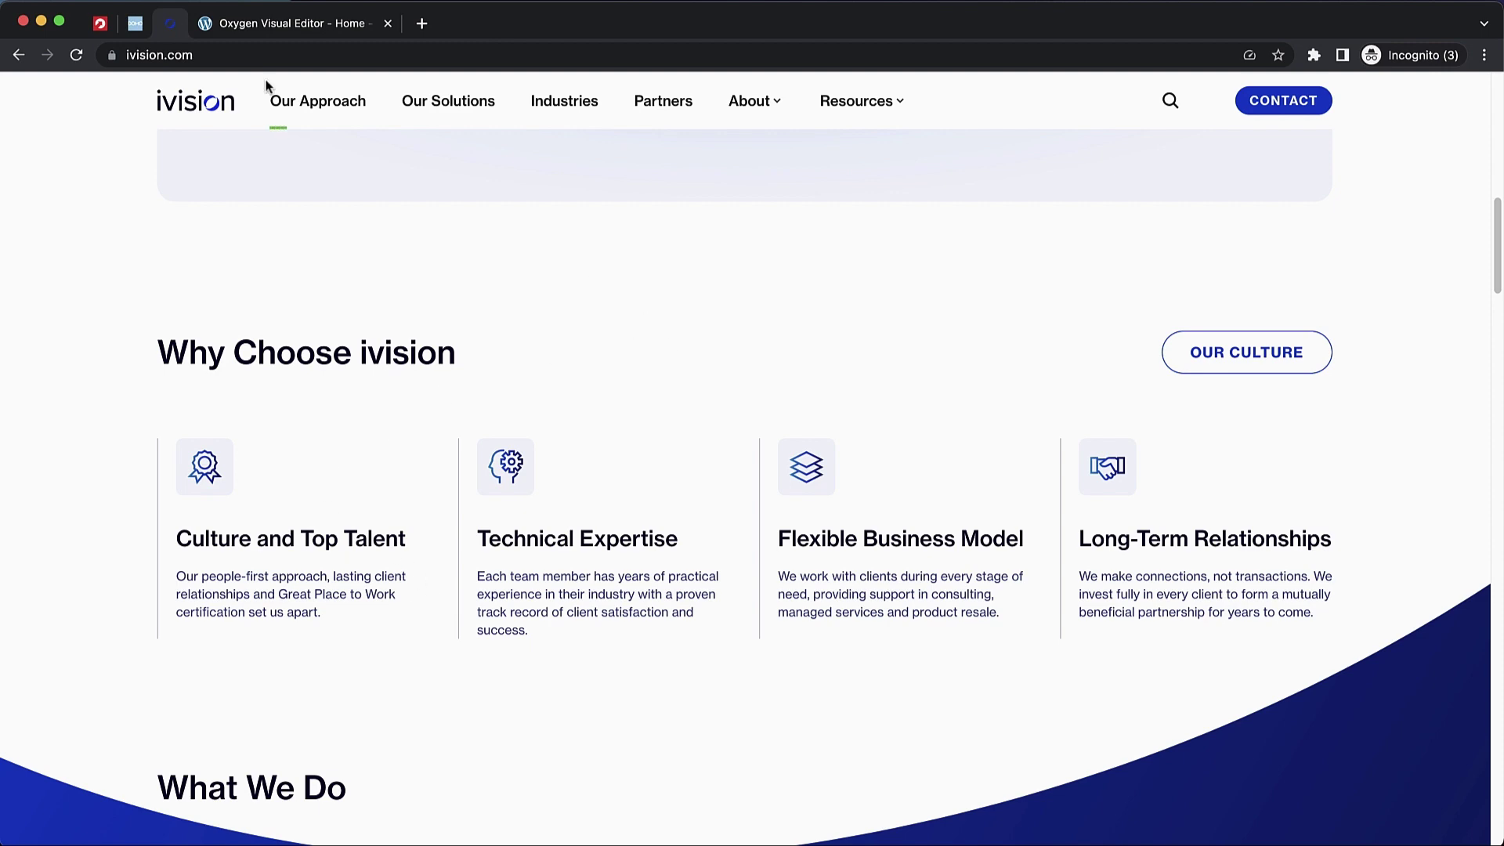
left_click(255, 24)
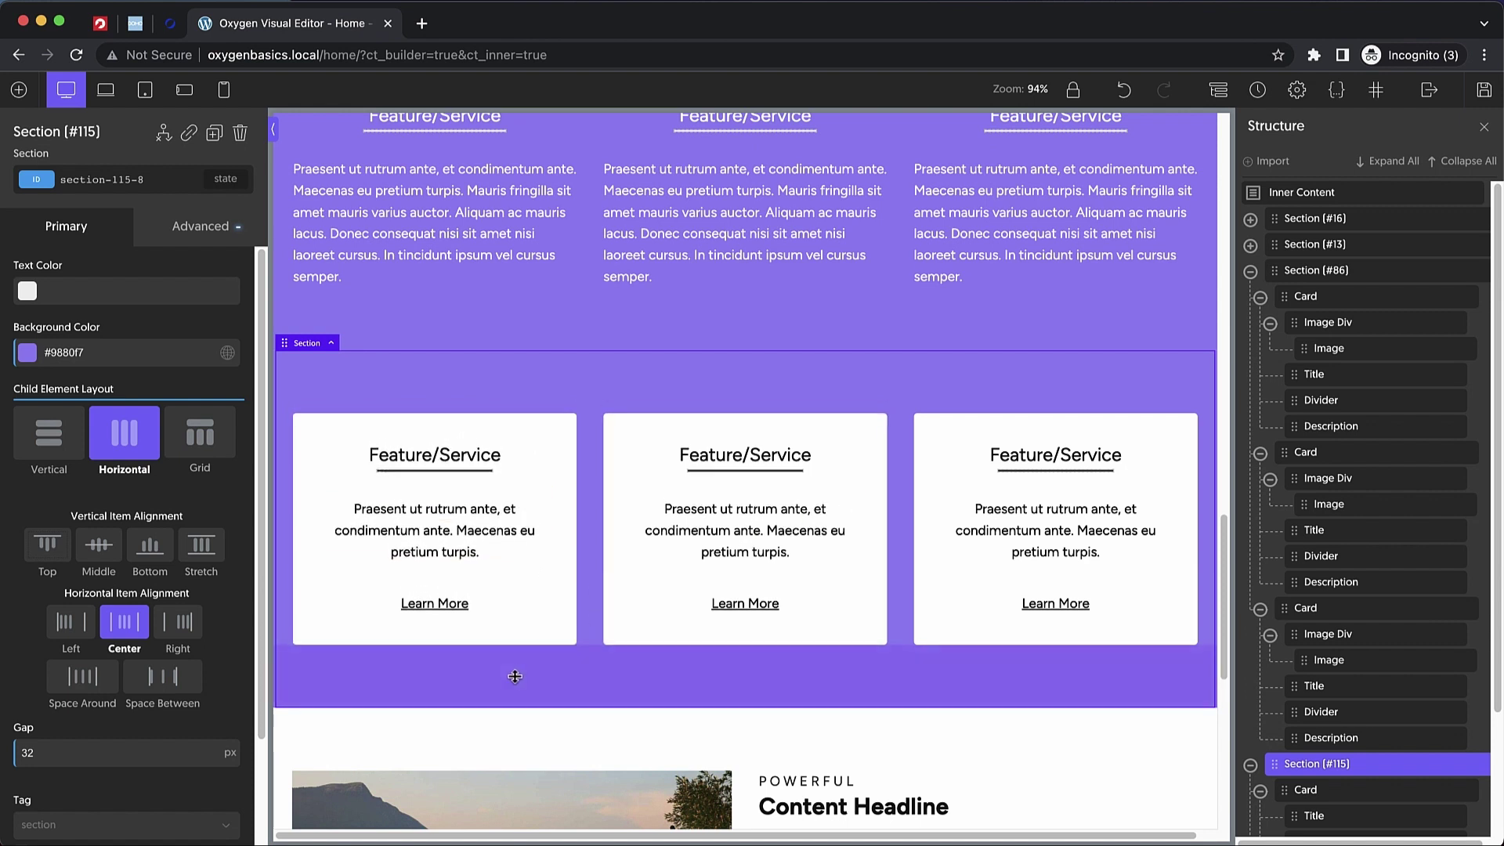
key("ctrl+d")
scroll(514, 676, "down", 7)
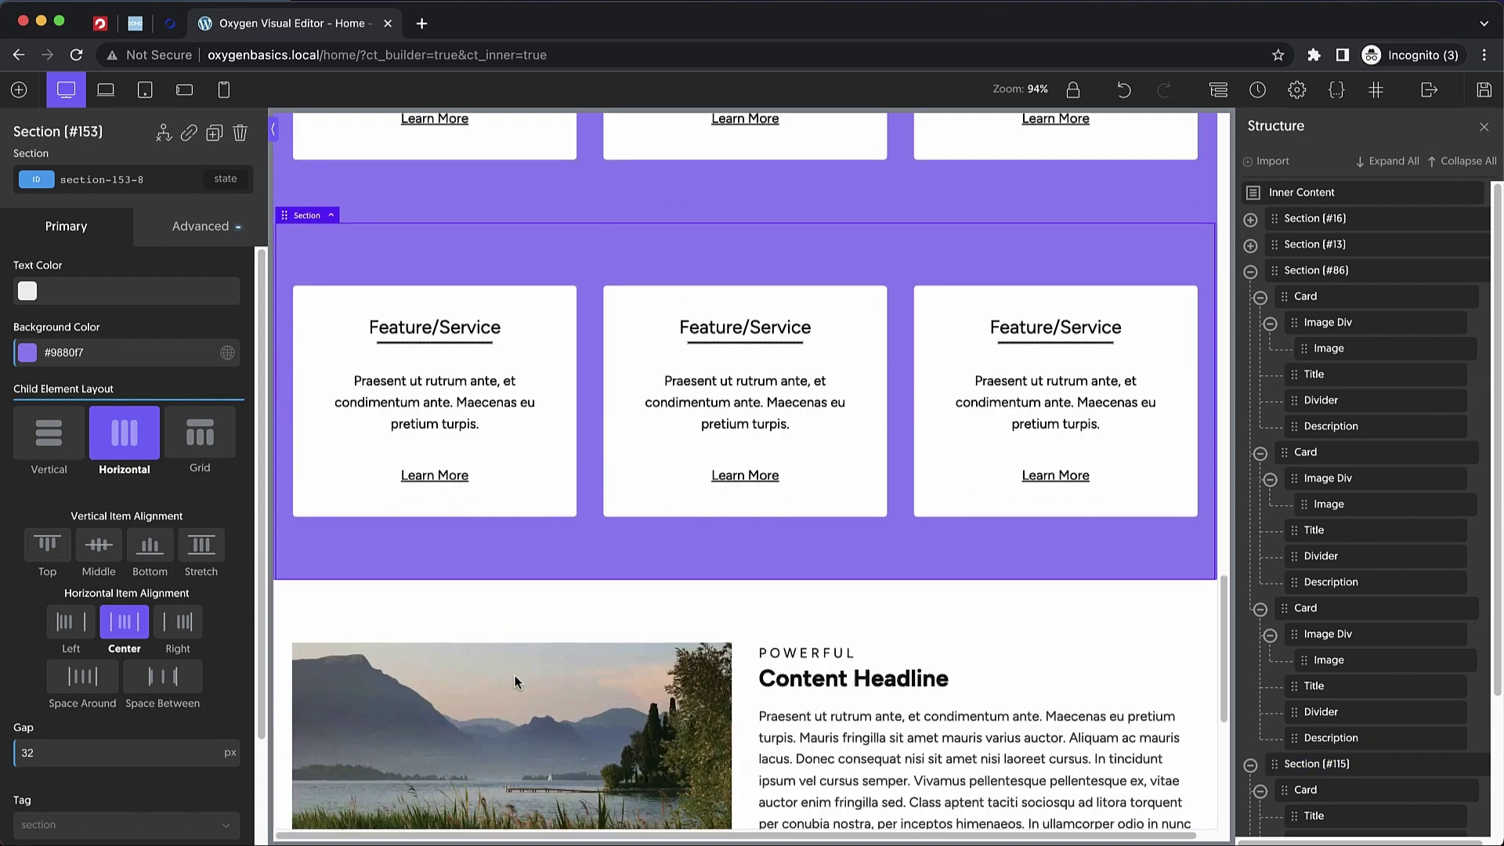
- Replace the features-2-card class with features-3-card on the first card of the duplicated section
left_click(537, 235)
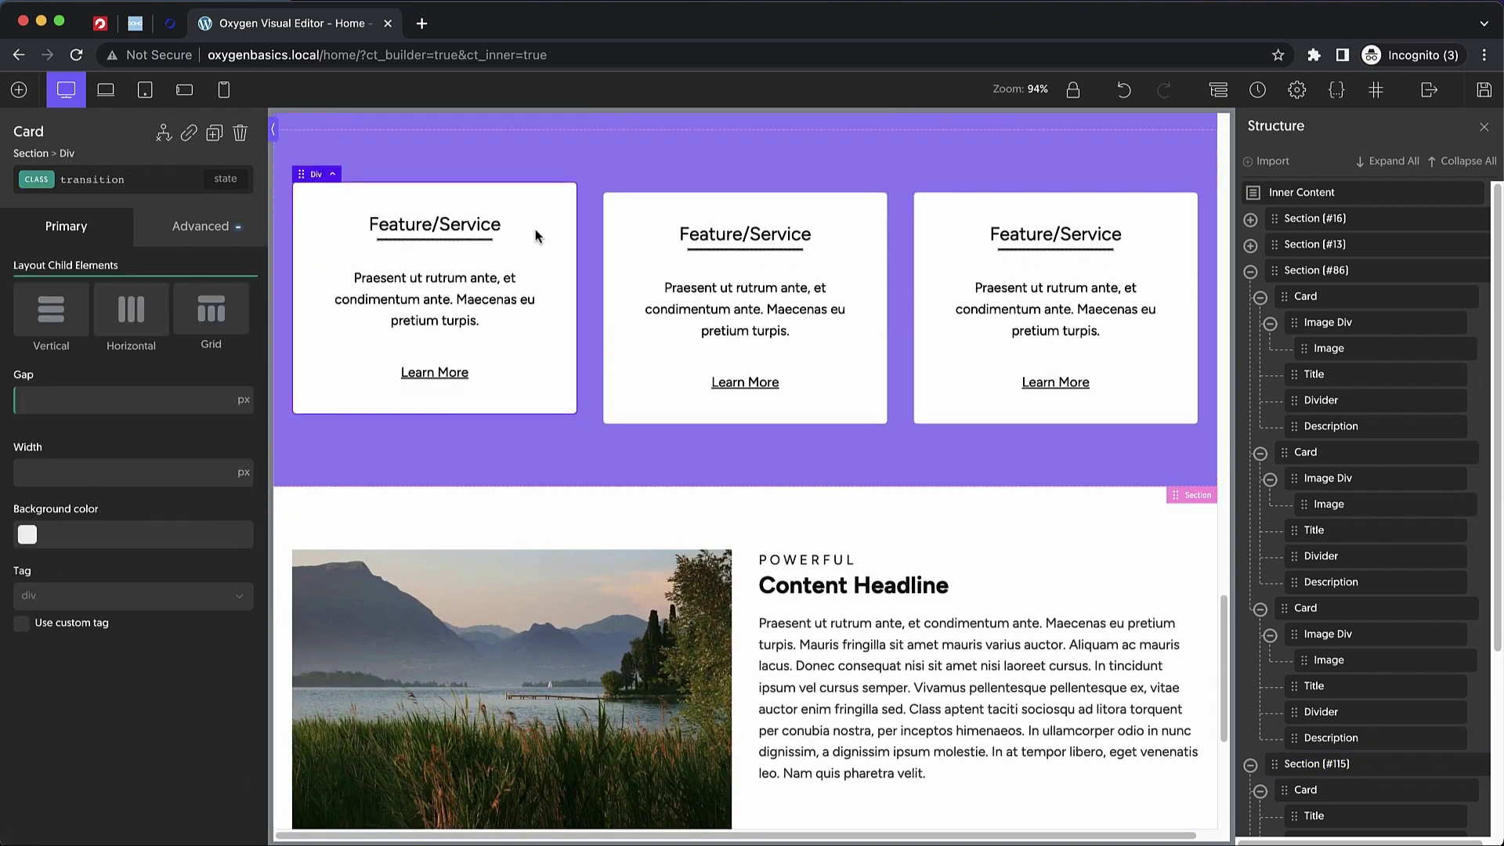
scroll(535, 229, "up", 2)
left_click(174, 170)
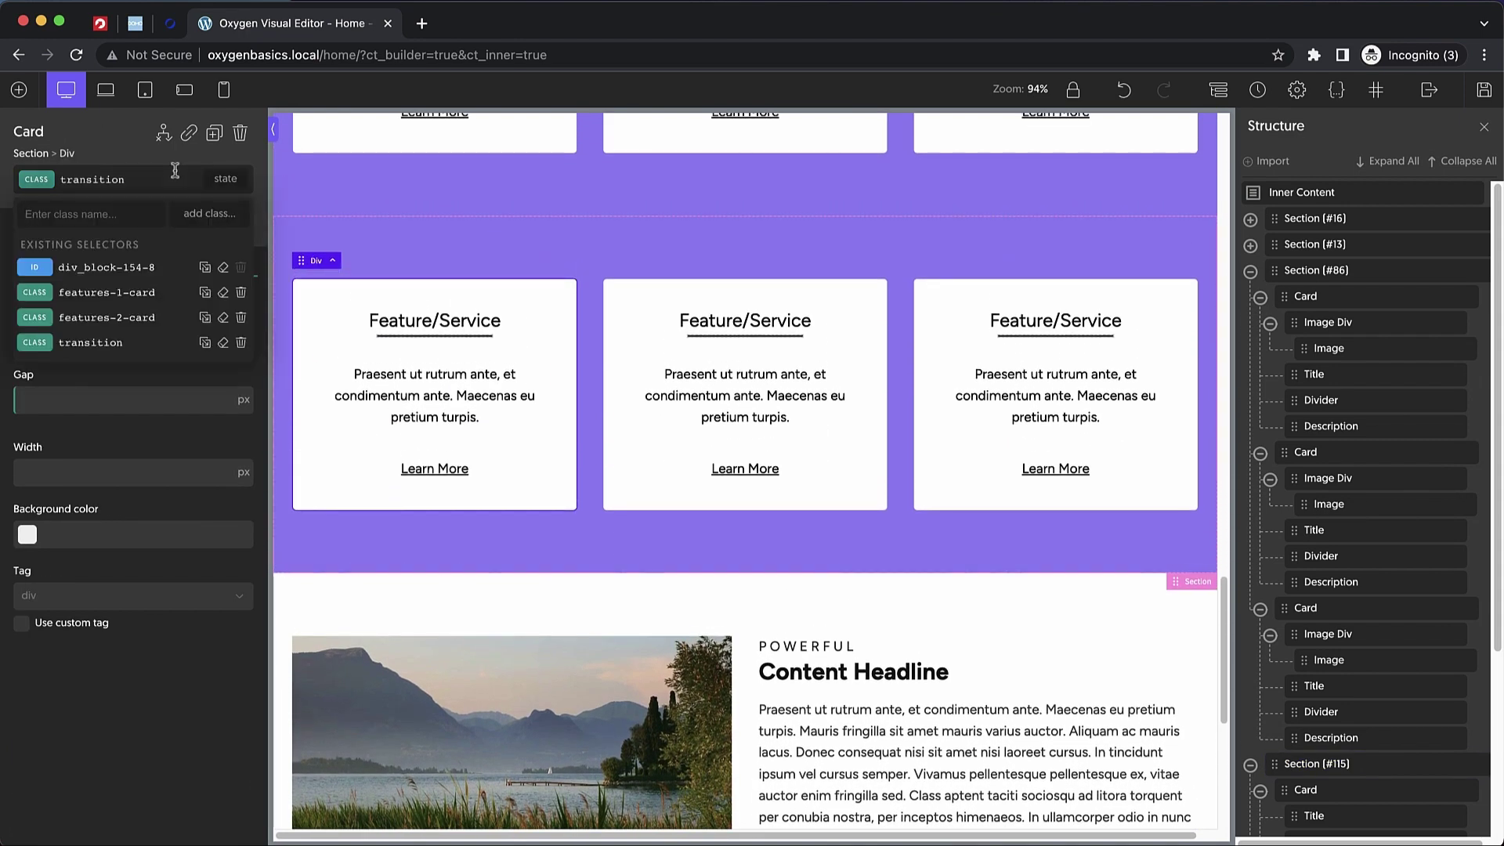
left_click(235, 317)
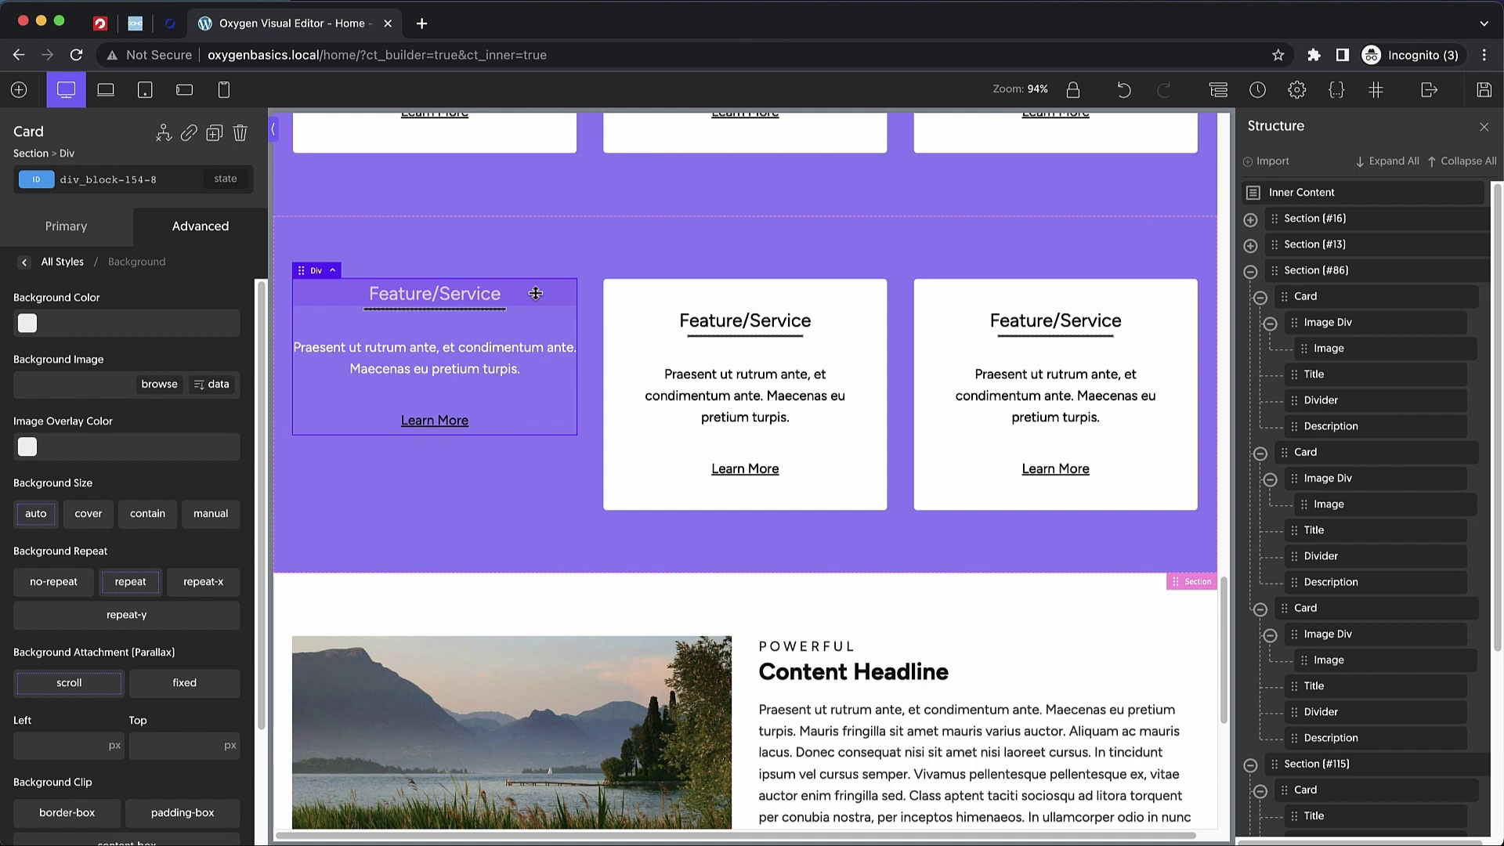
left_click(118, 182)
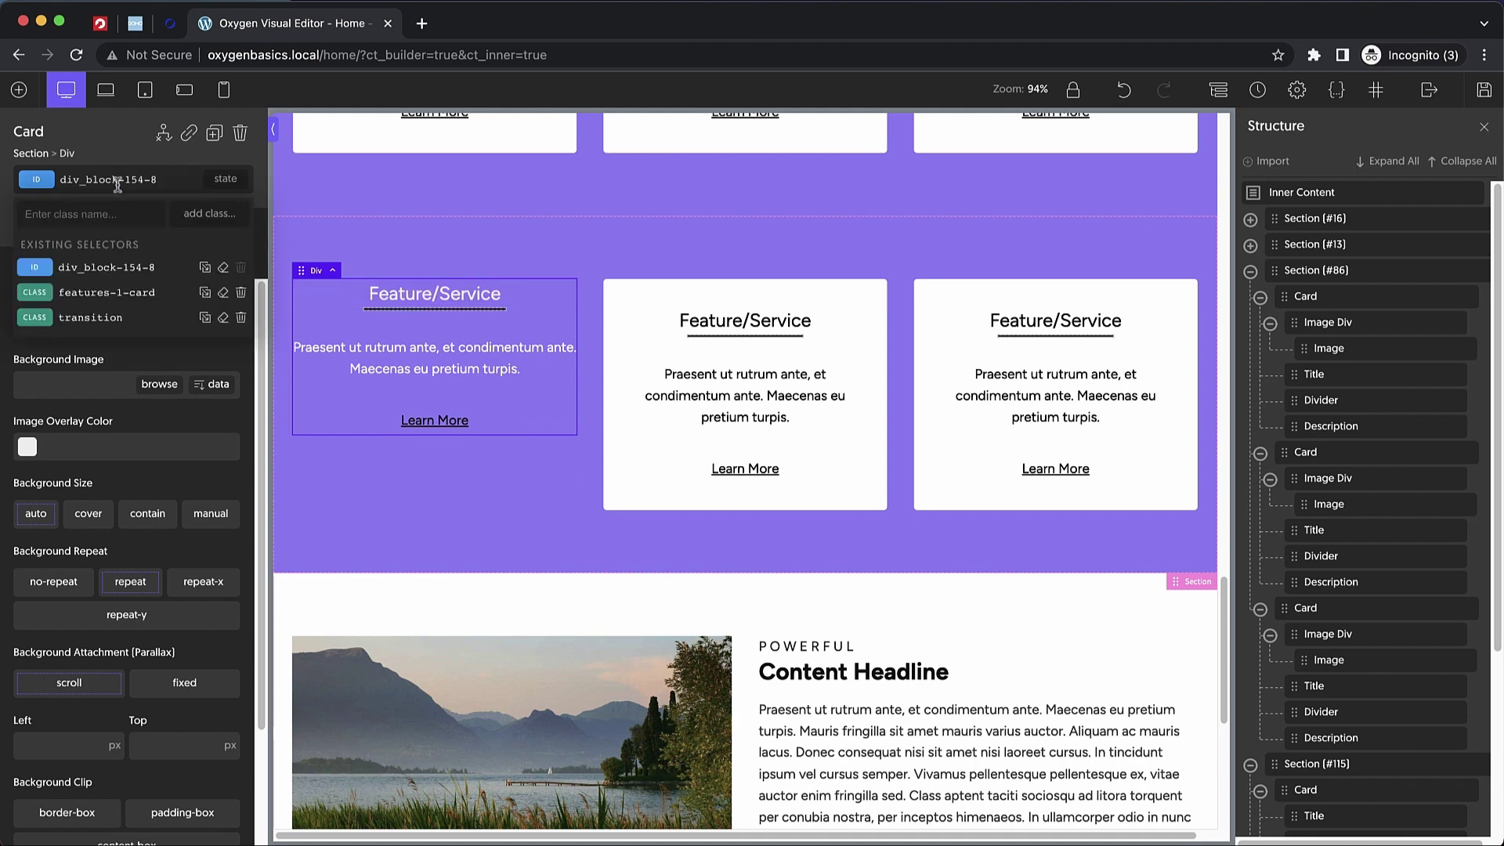
type("features-3")
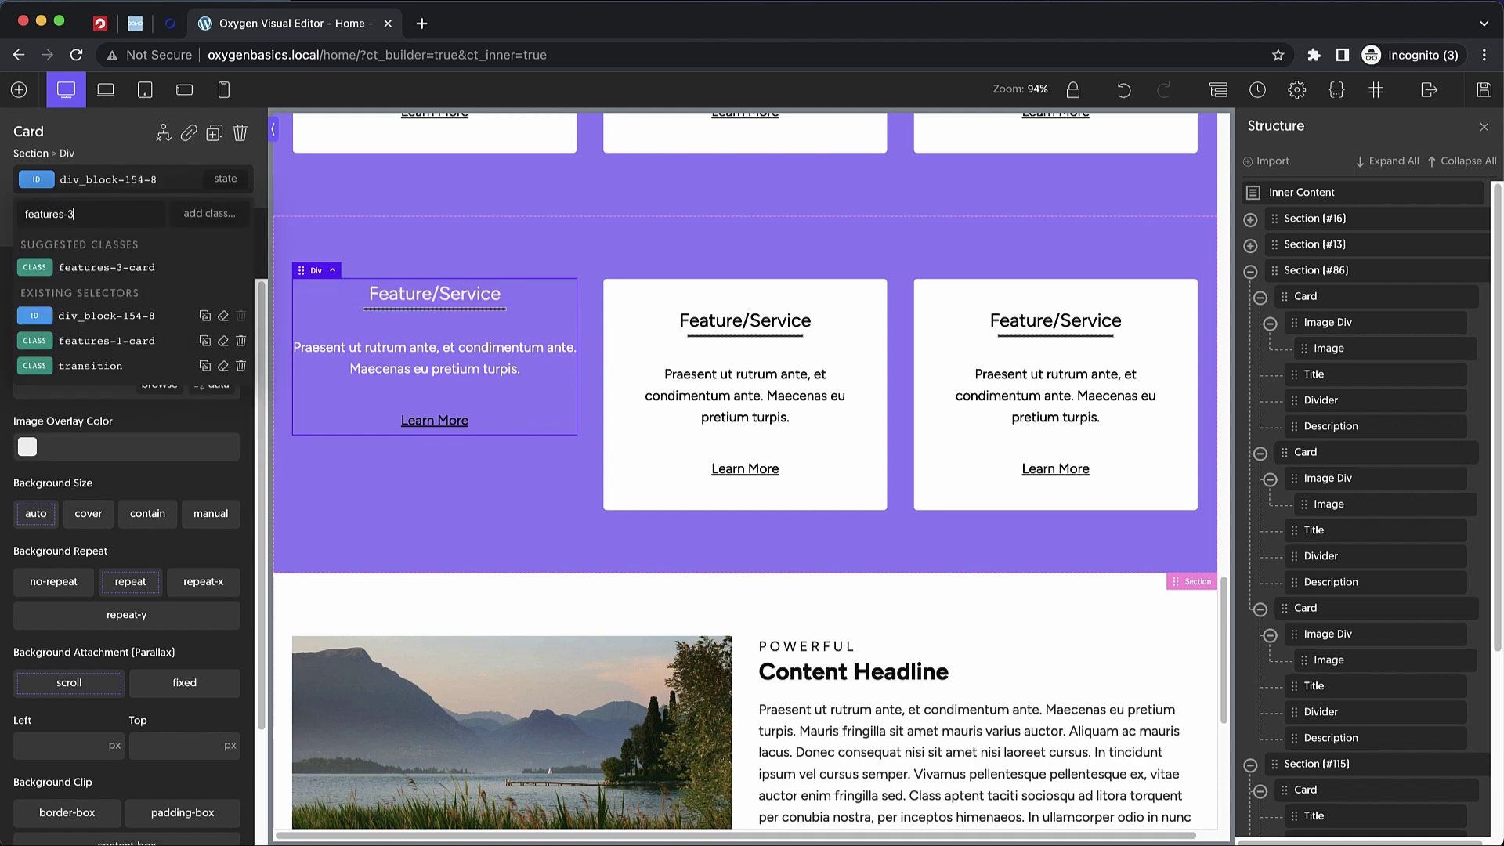
type("-card")
left_click(113, 266)
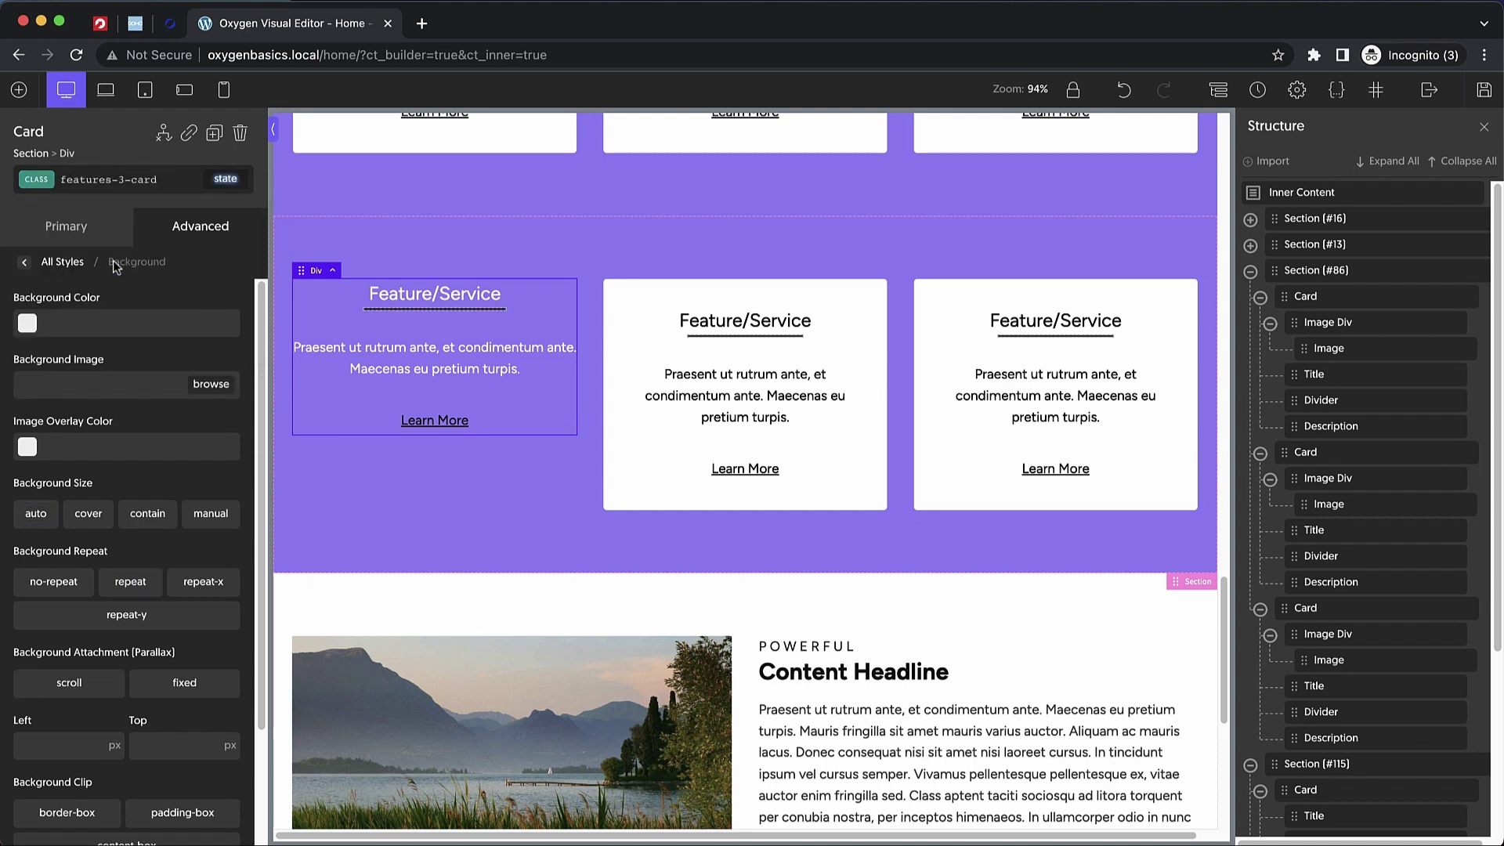
- Reapply the features-2-card class to the card and copy its styles into the features-3-card class
left_click(130, 179)
type("features-2-card")
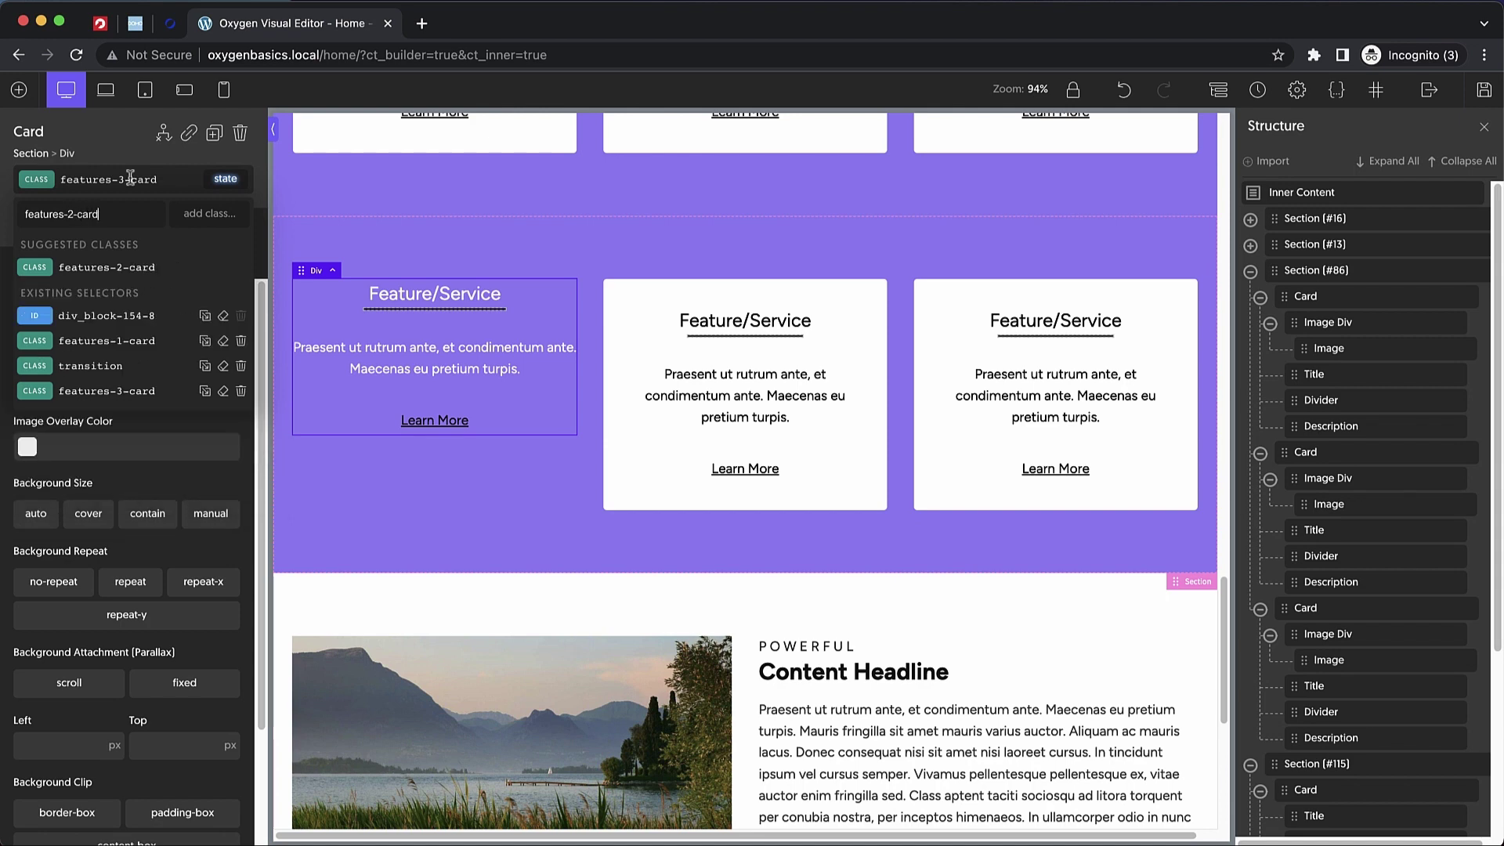
left_click(137, 266)
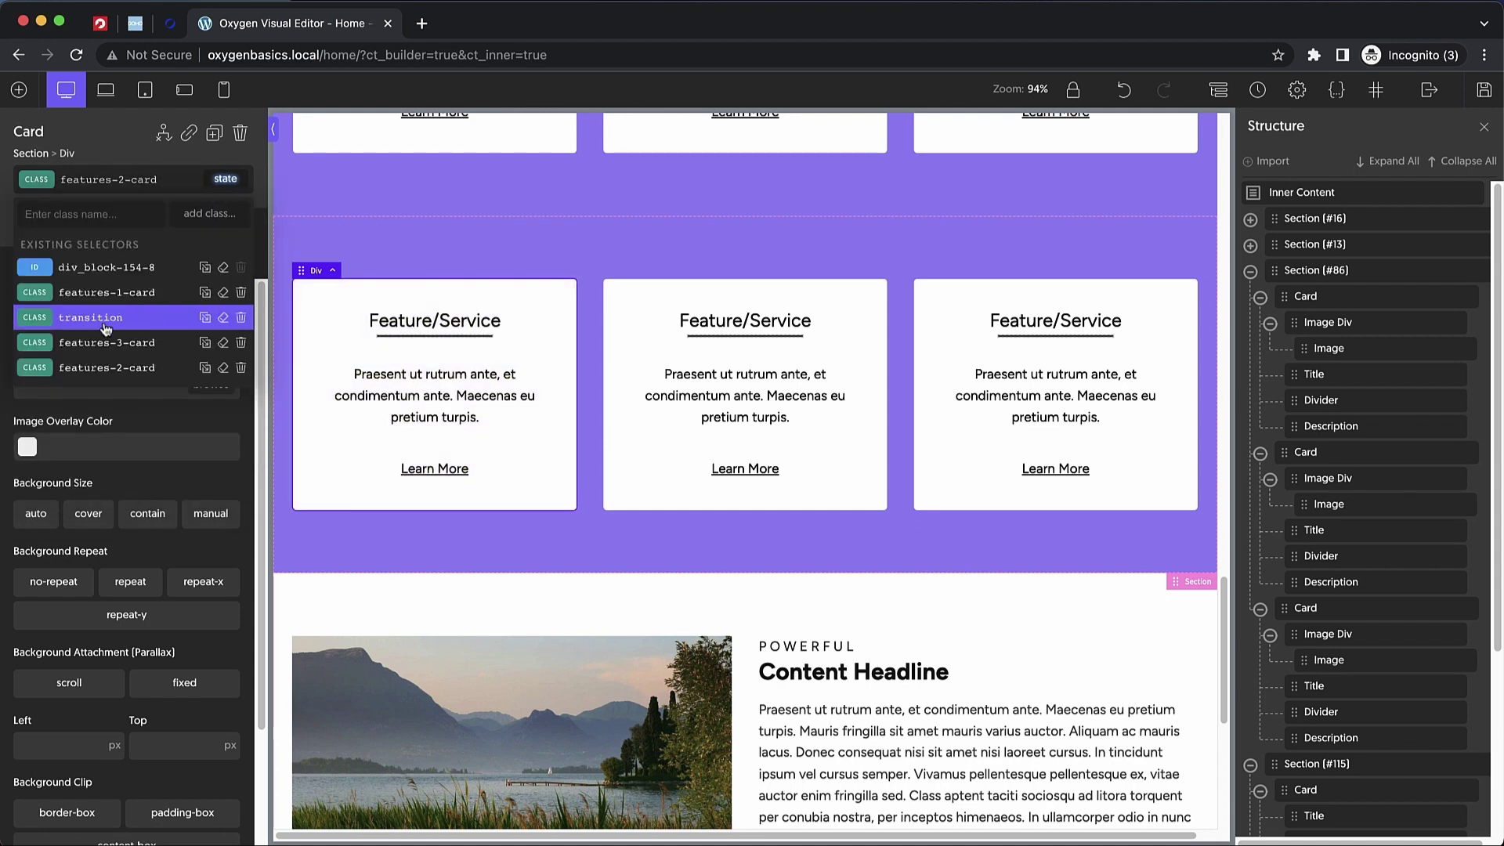
left_click(203, 374)
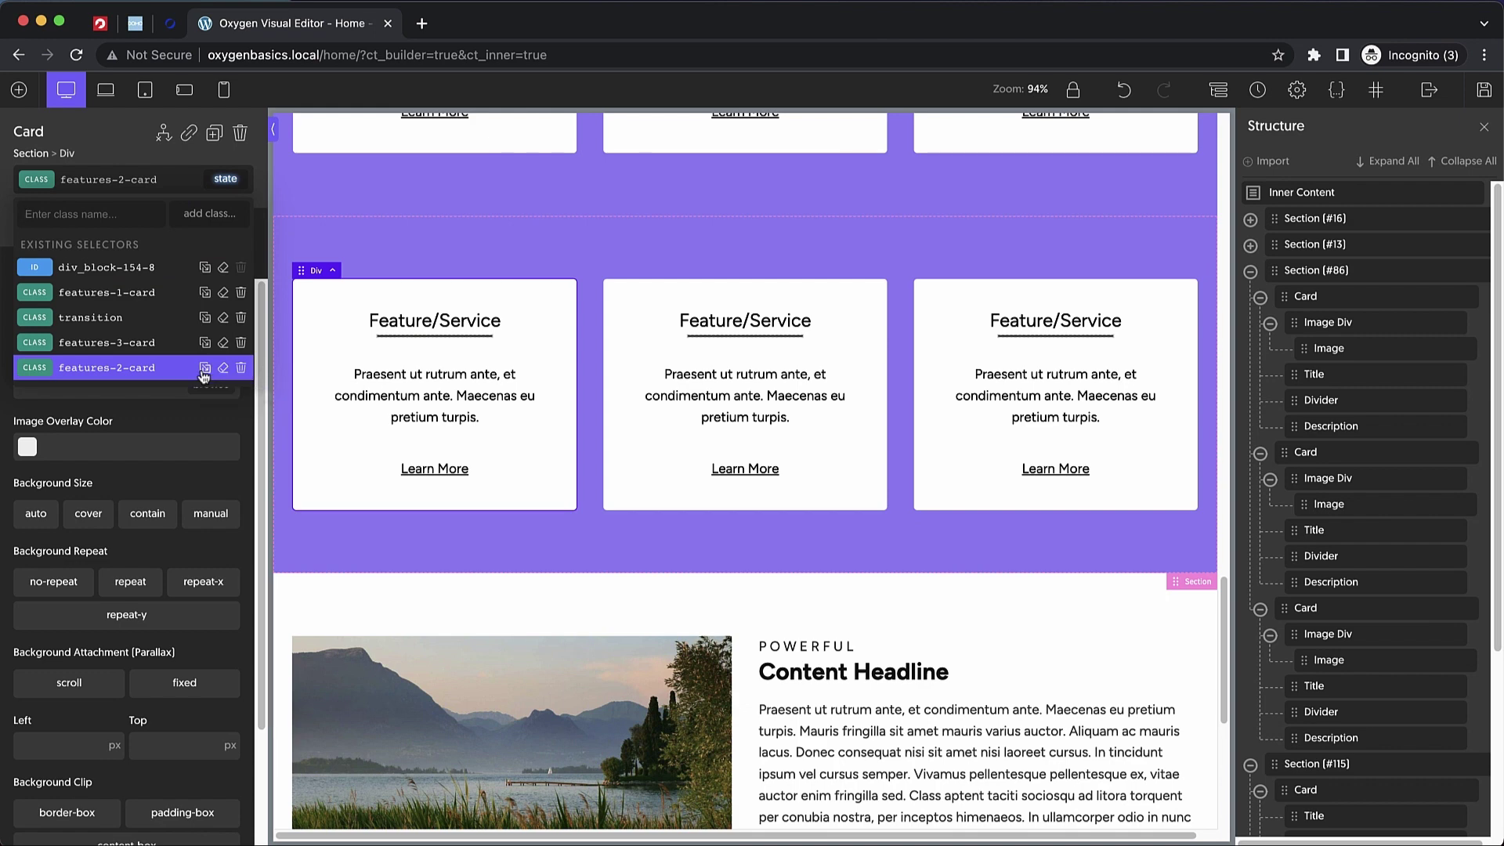
left_click(156, 354)
- Remove the features-2-card class from the card and make features-3-card the active selector
left_click(116, 190)
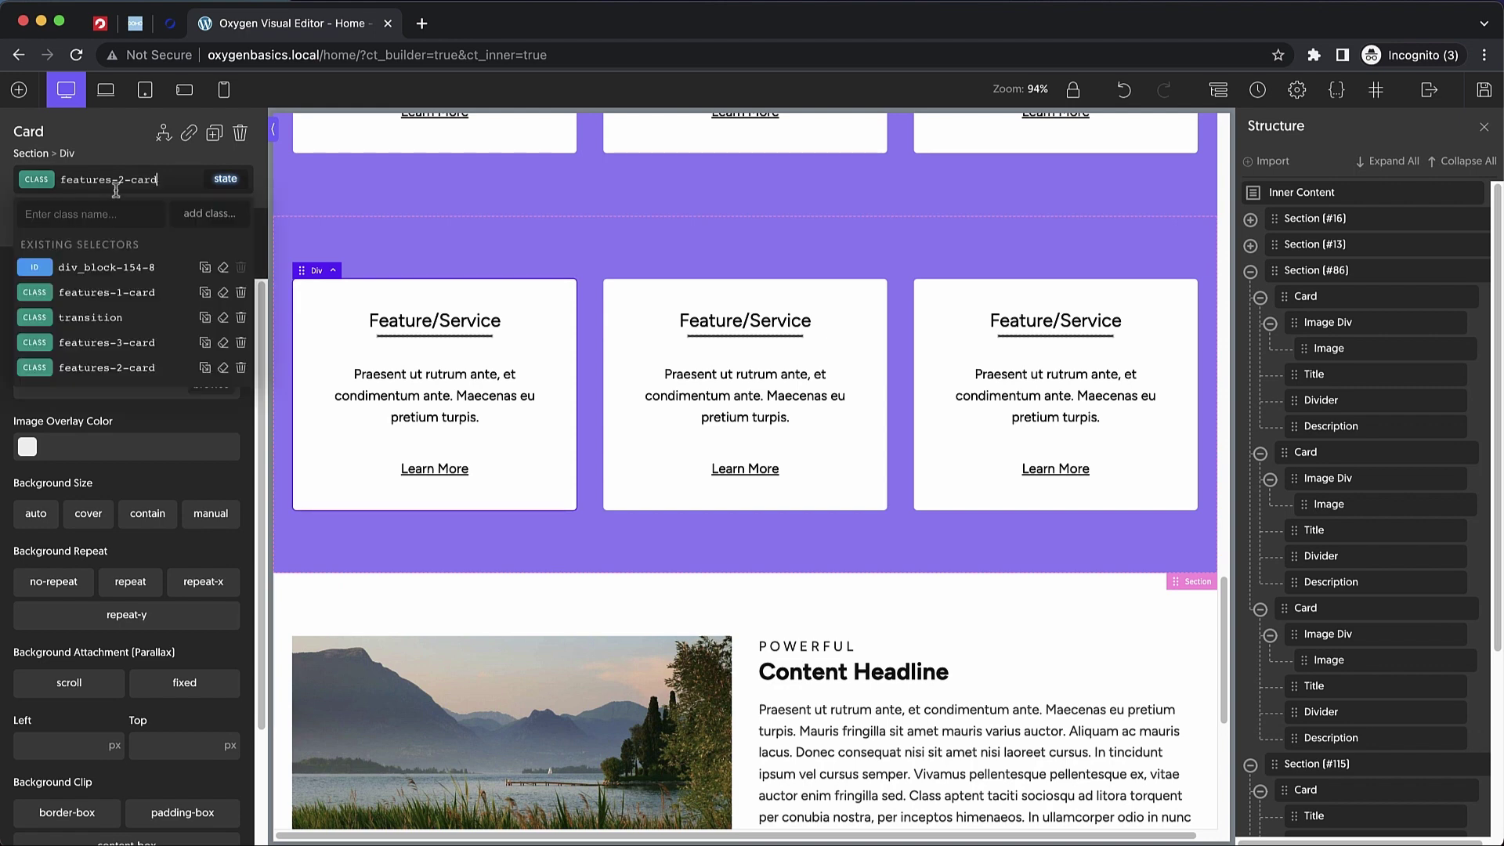
left_click(241, 367)
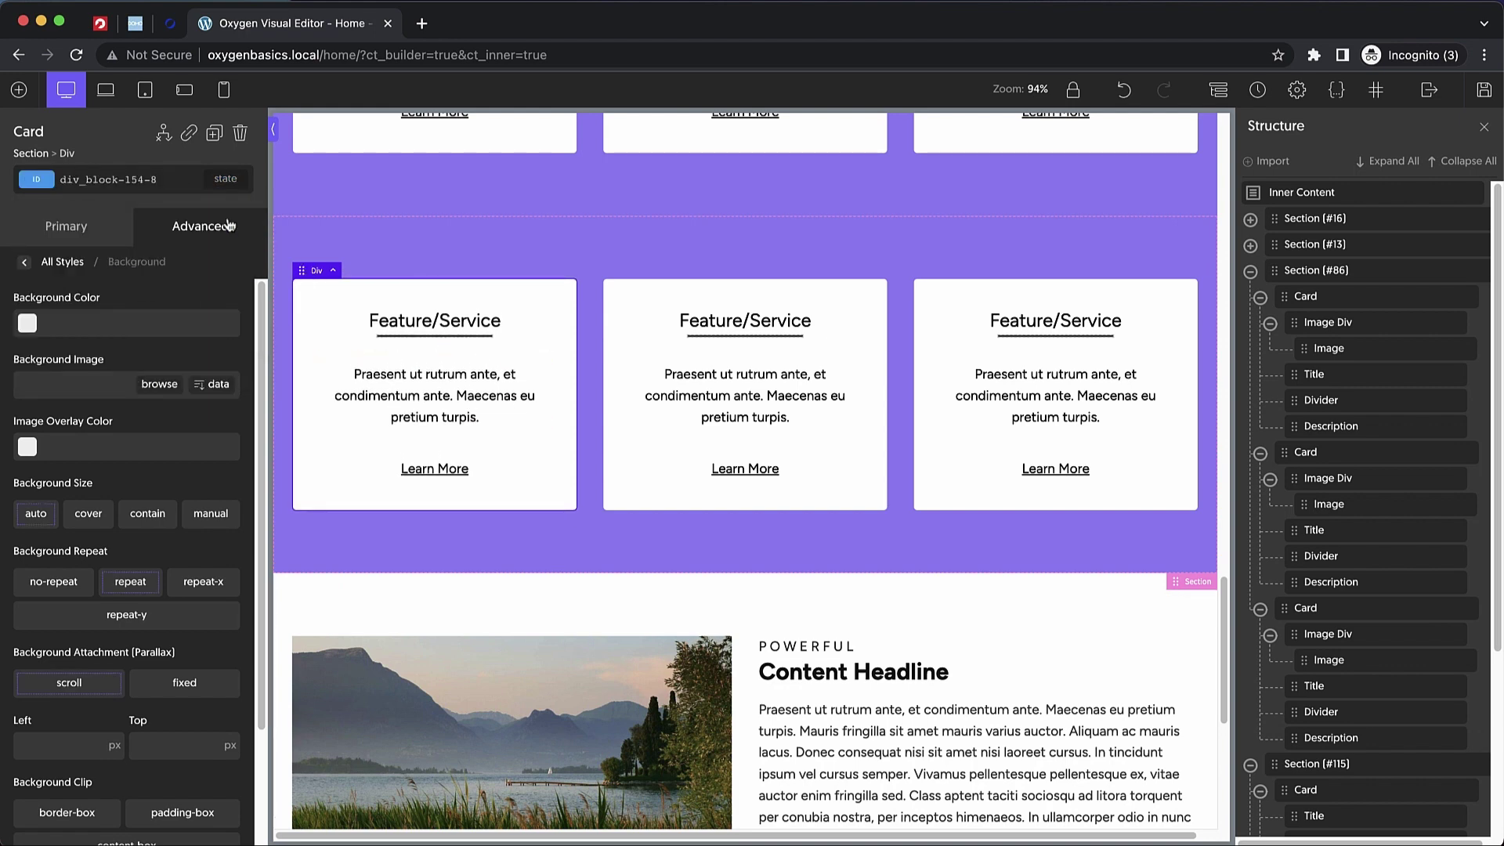
left_click(159, 182)
left_click(106, 343)
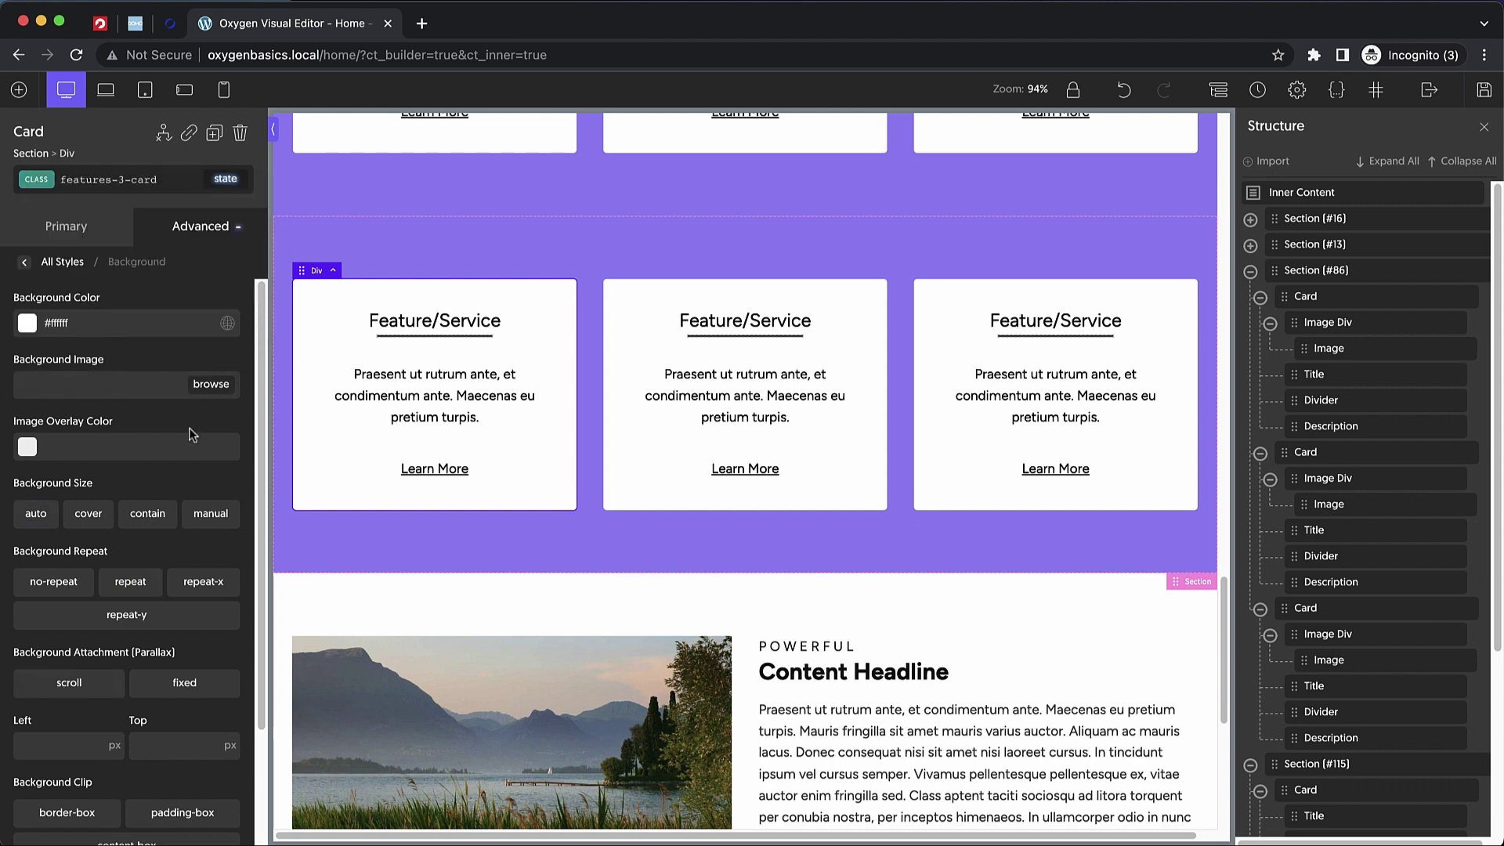
- Remove the hover state styles from the features-3-card class on the first card of the duplicated section
scroll(412, 348, "up", 2)
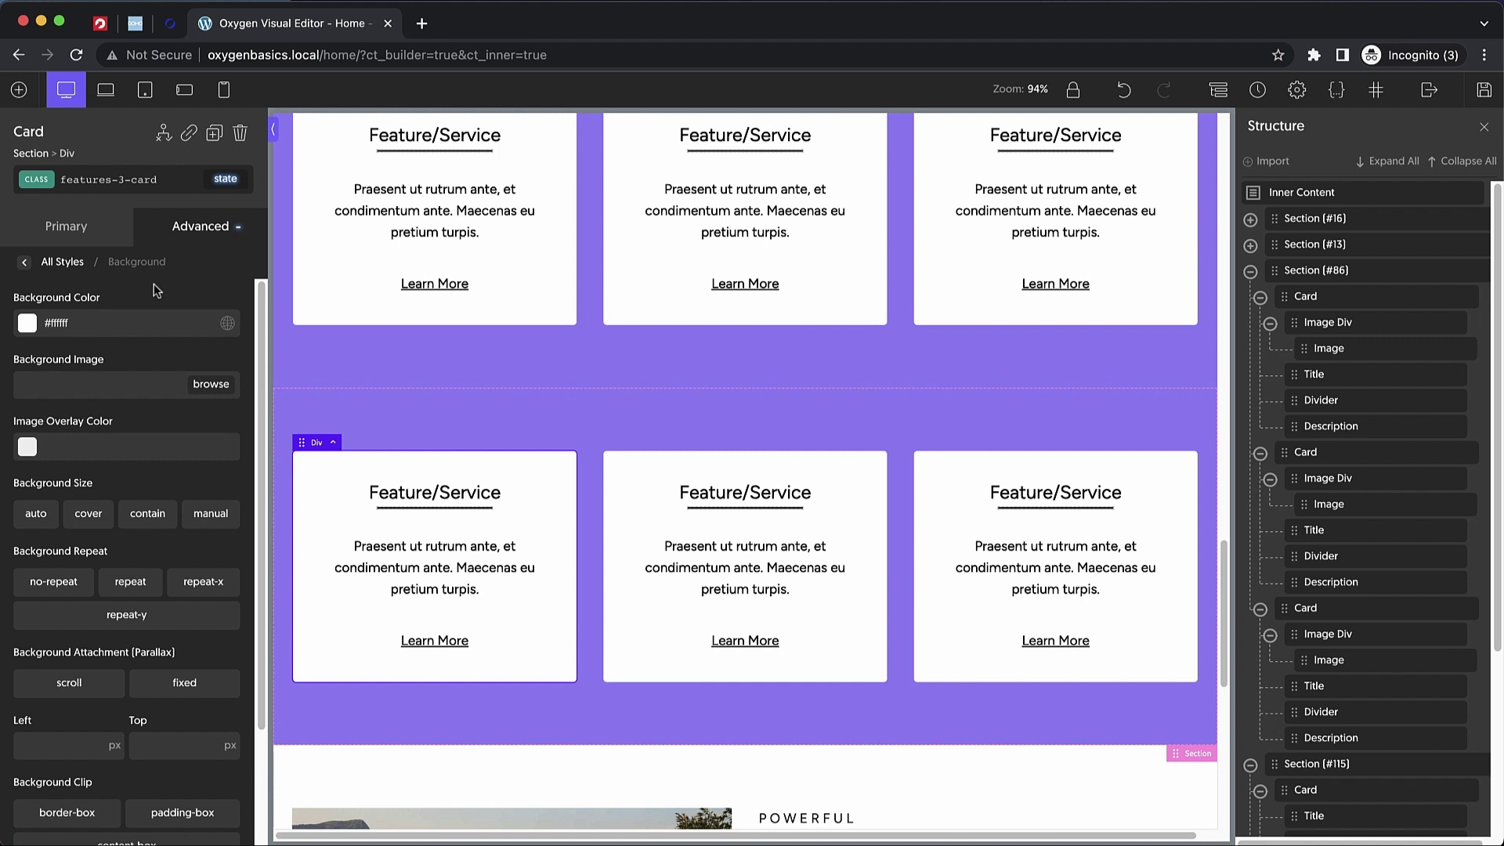
left_click(186, 232)
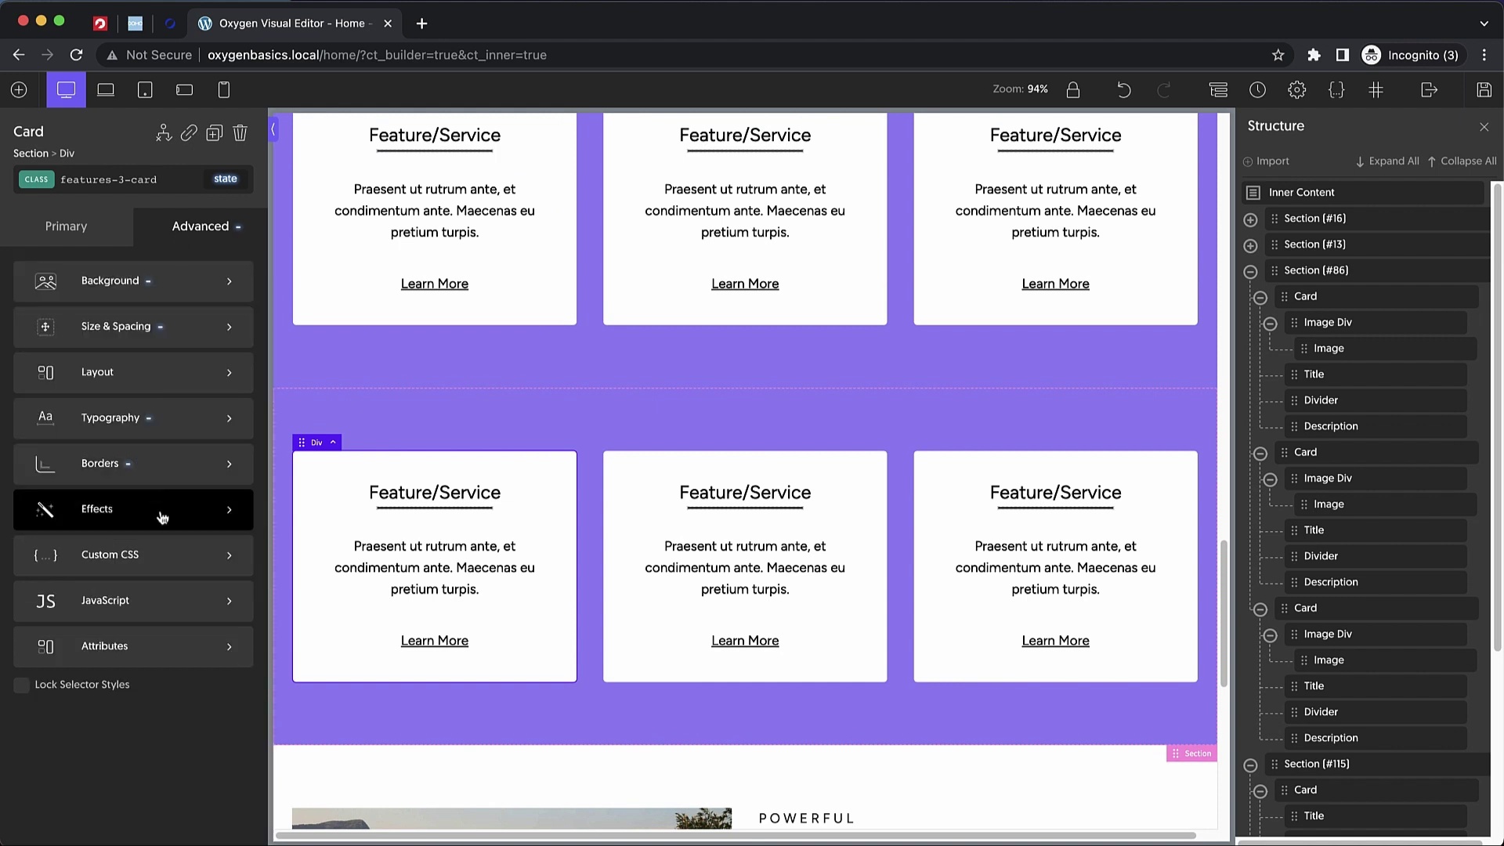
left_click(225, 179)
left_click(224, 202)
left_click(225, 179)
left_click(236, 241)
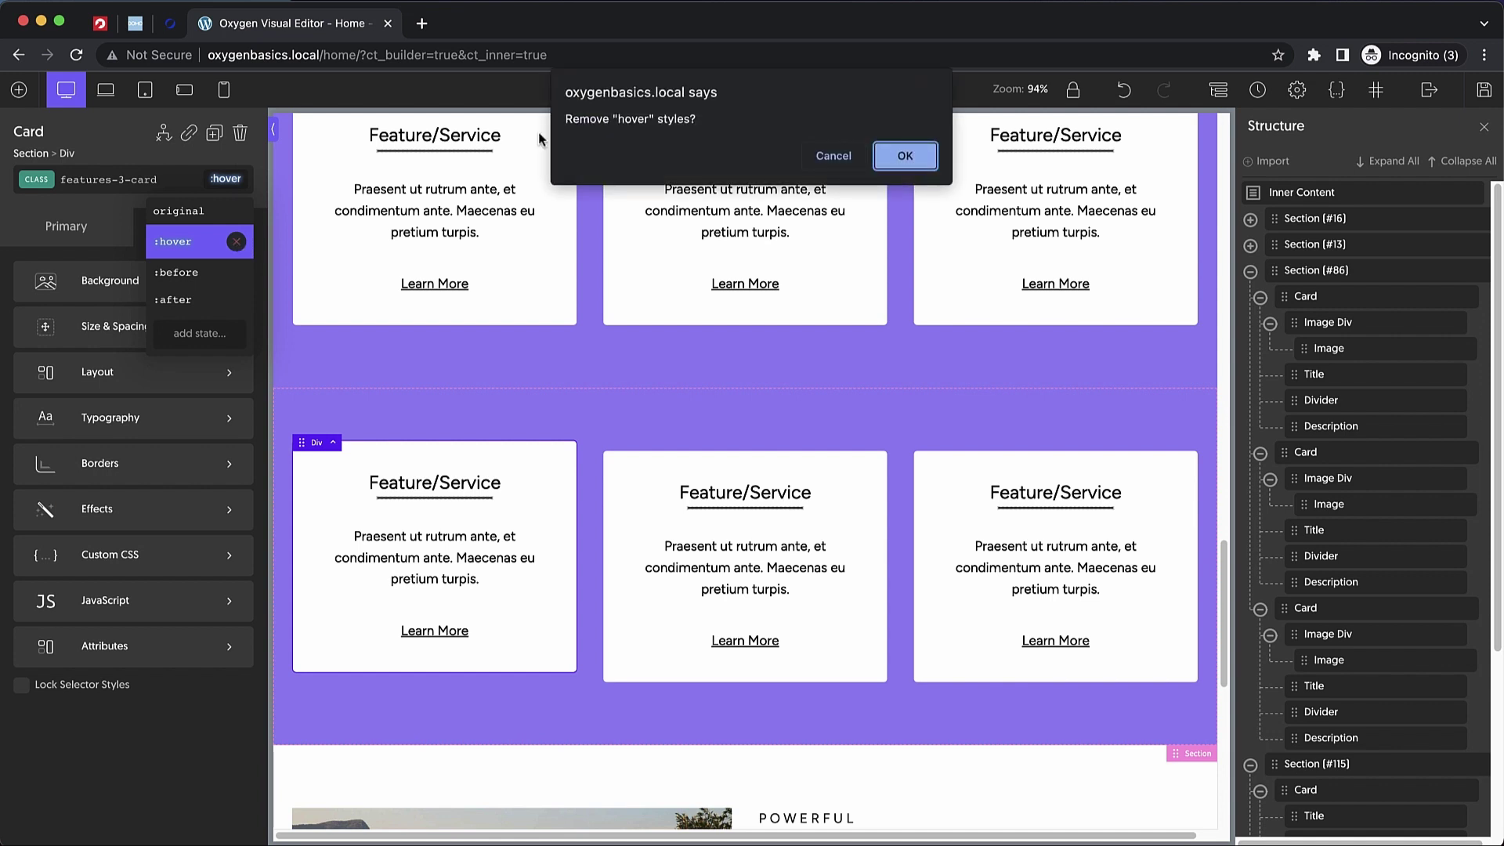
left_click(928, 160)
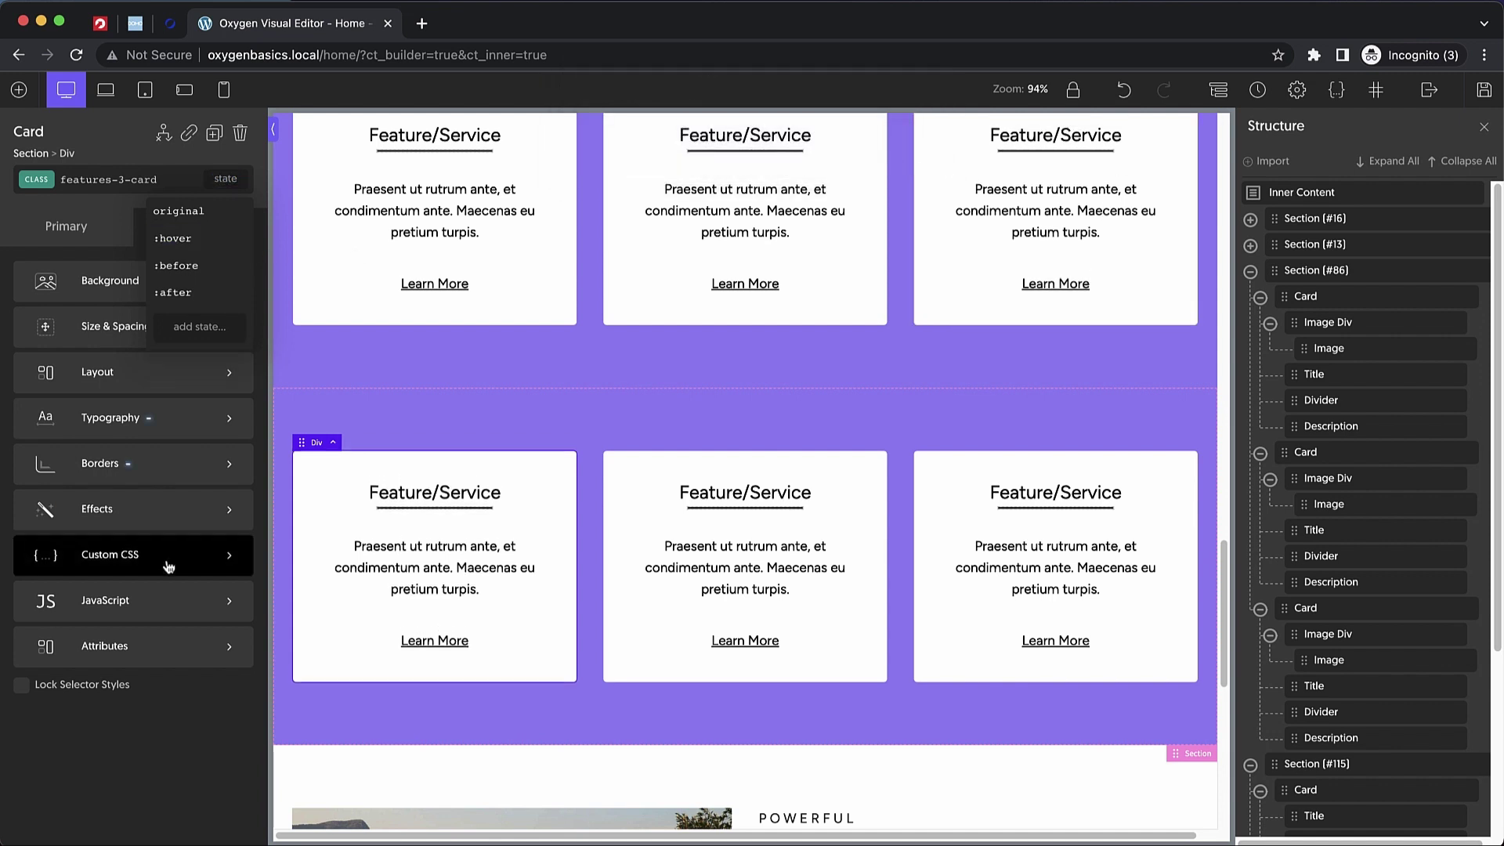
- Delete the two cards still using features-2-card from the duplicated section, keeping only the features-3-card card
left_click(614, 492)
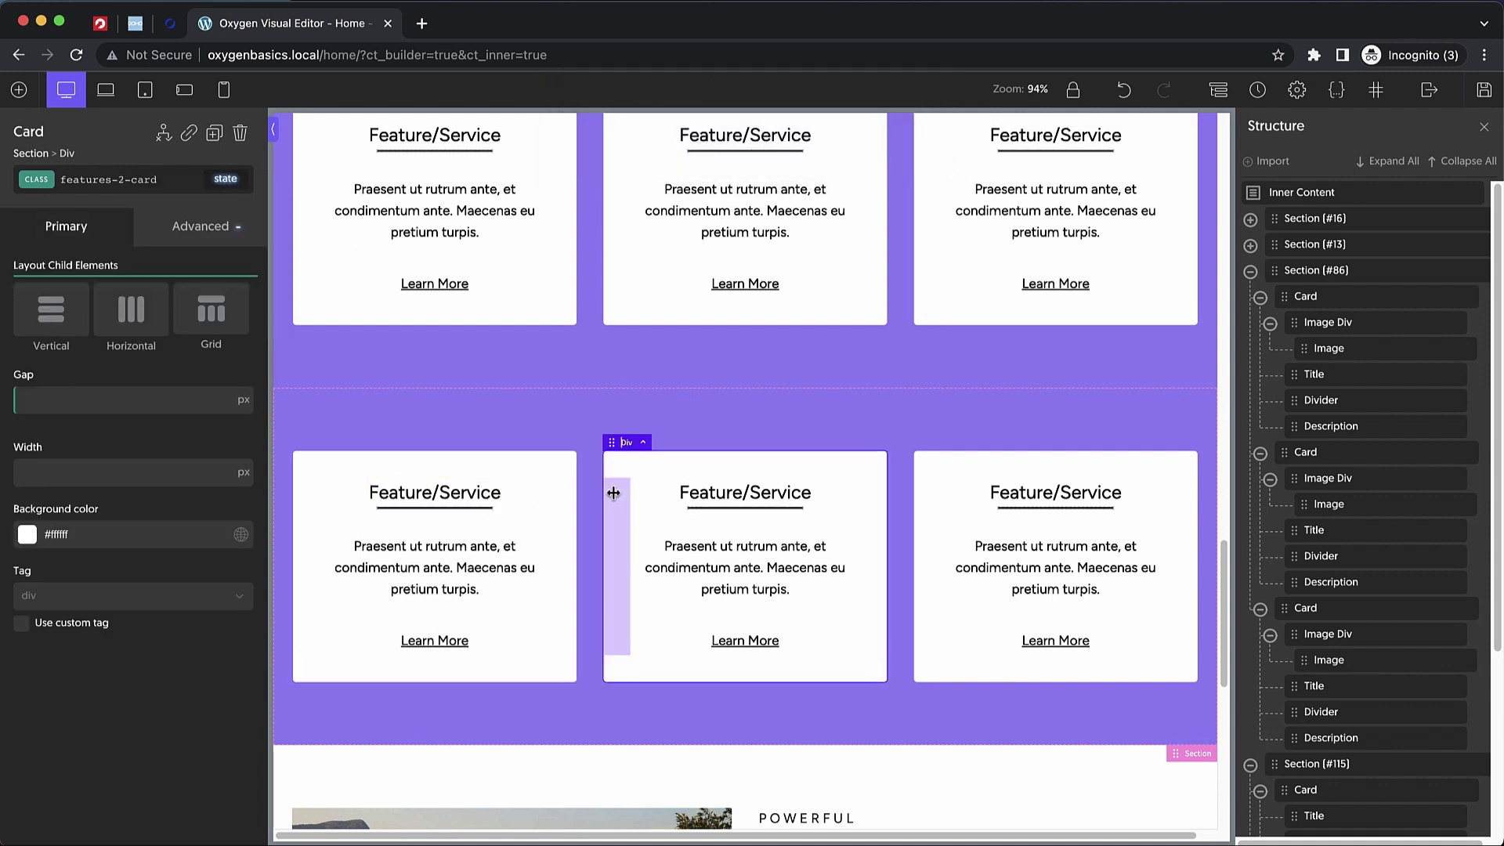
left_click(237, 134)
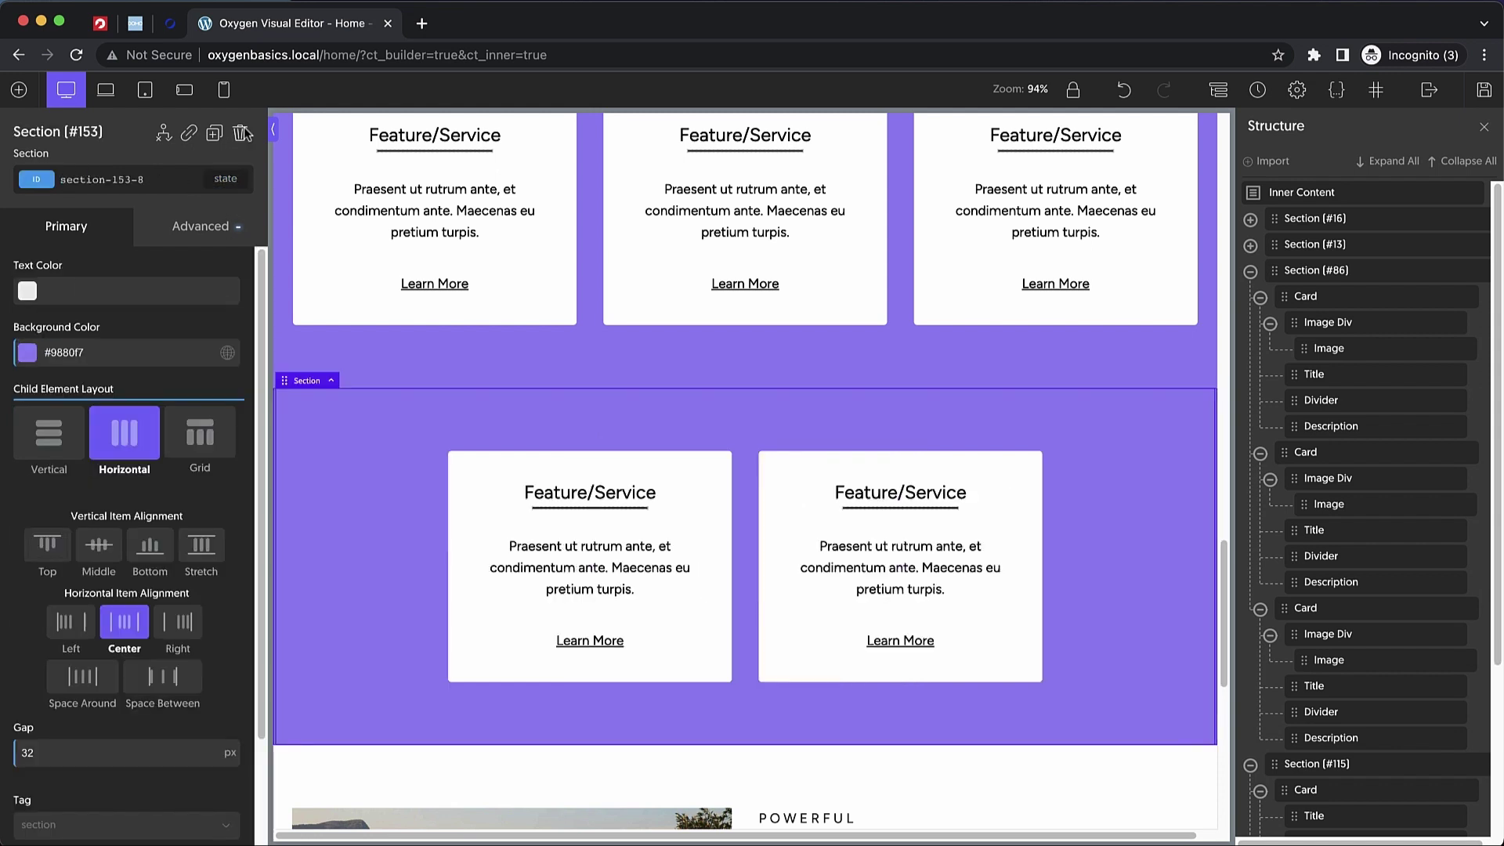
left_click(799, 463)
left_click(239, 133)
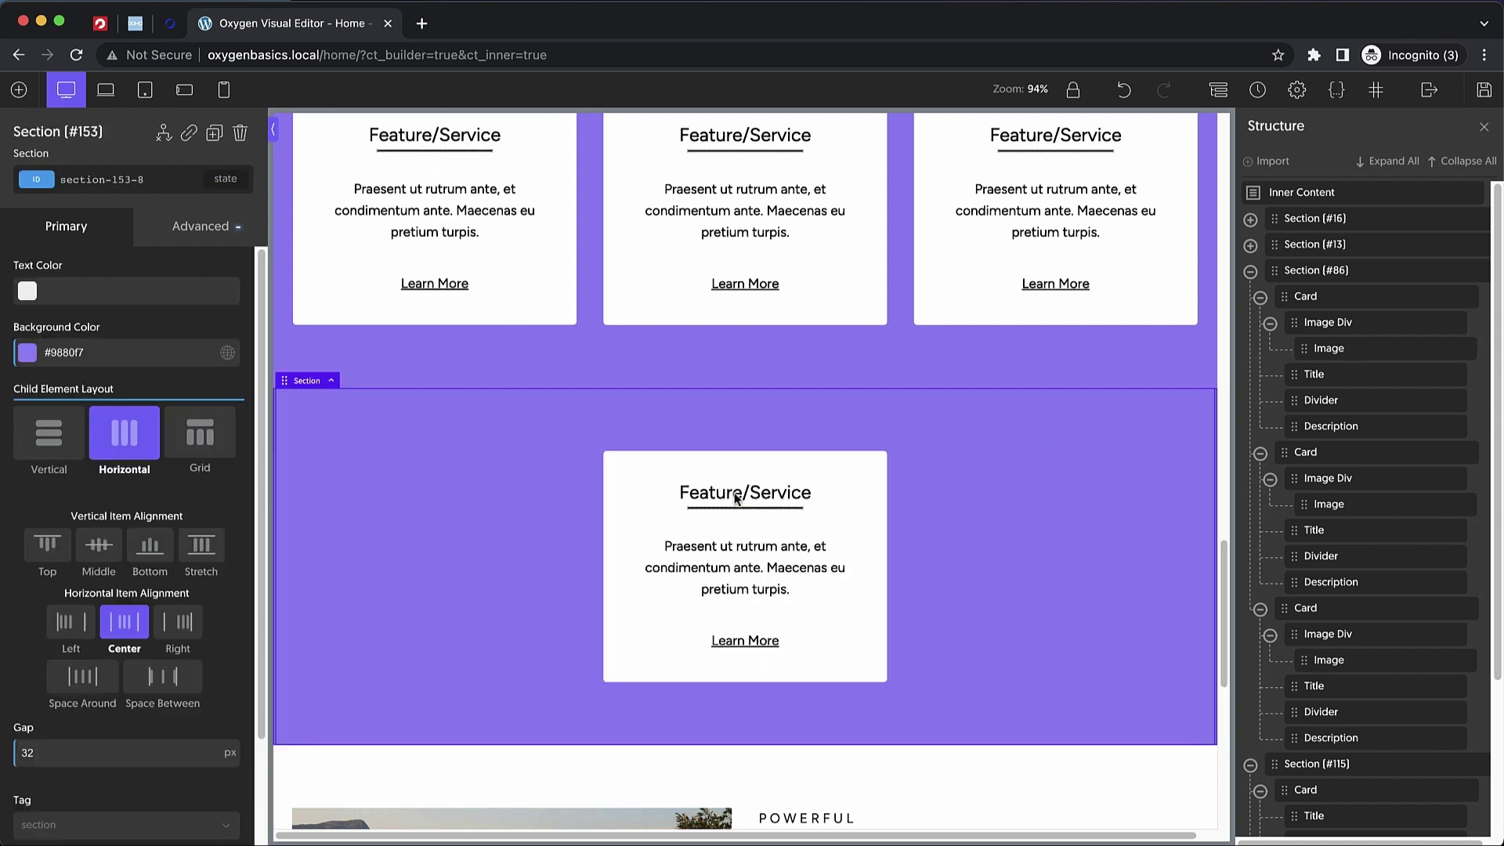
- Glance at the ivision reference site, return to the Oxygen editor and set the features-3-card border radius to 0 px
left_click(849, 487)
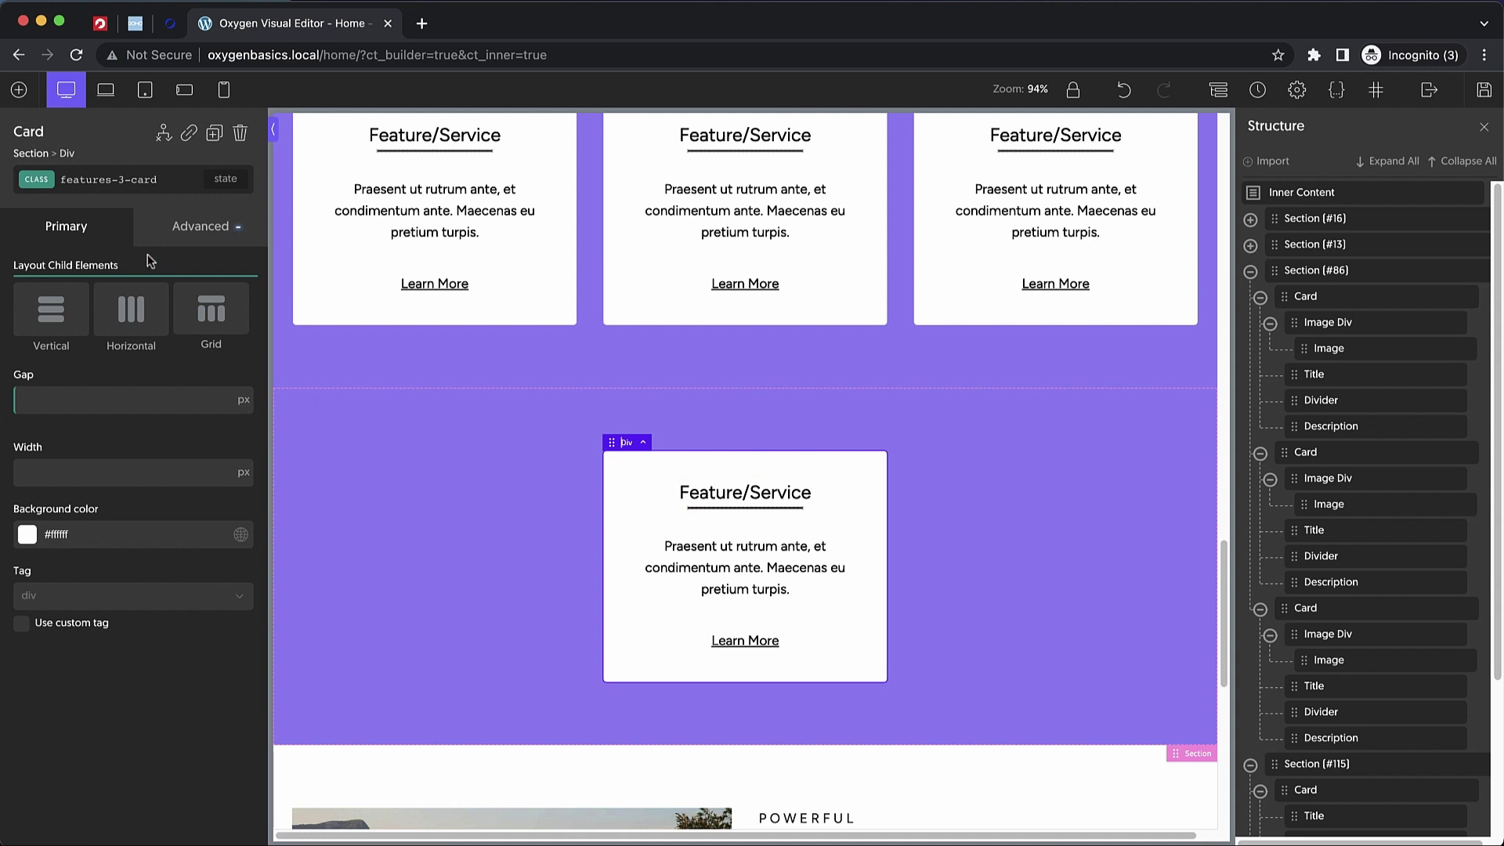
left_click(167, 25)
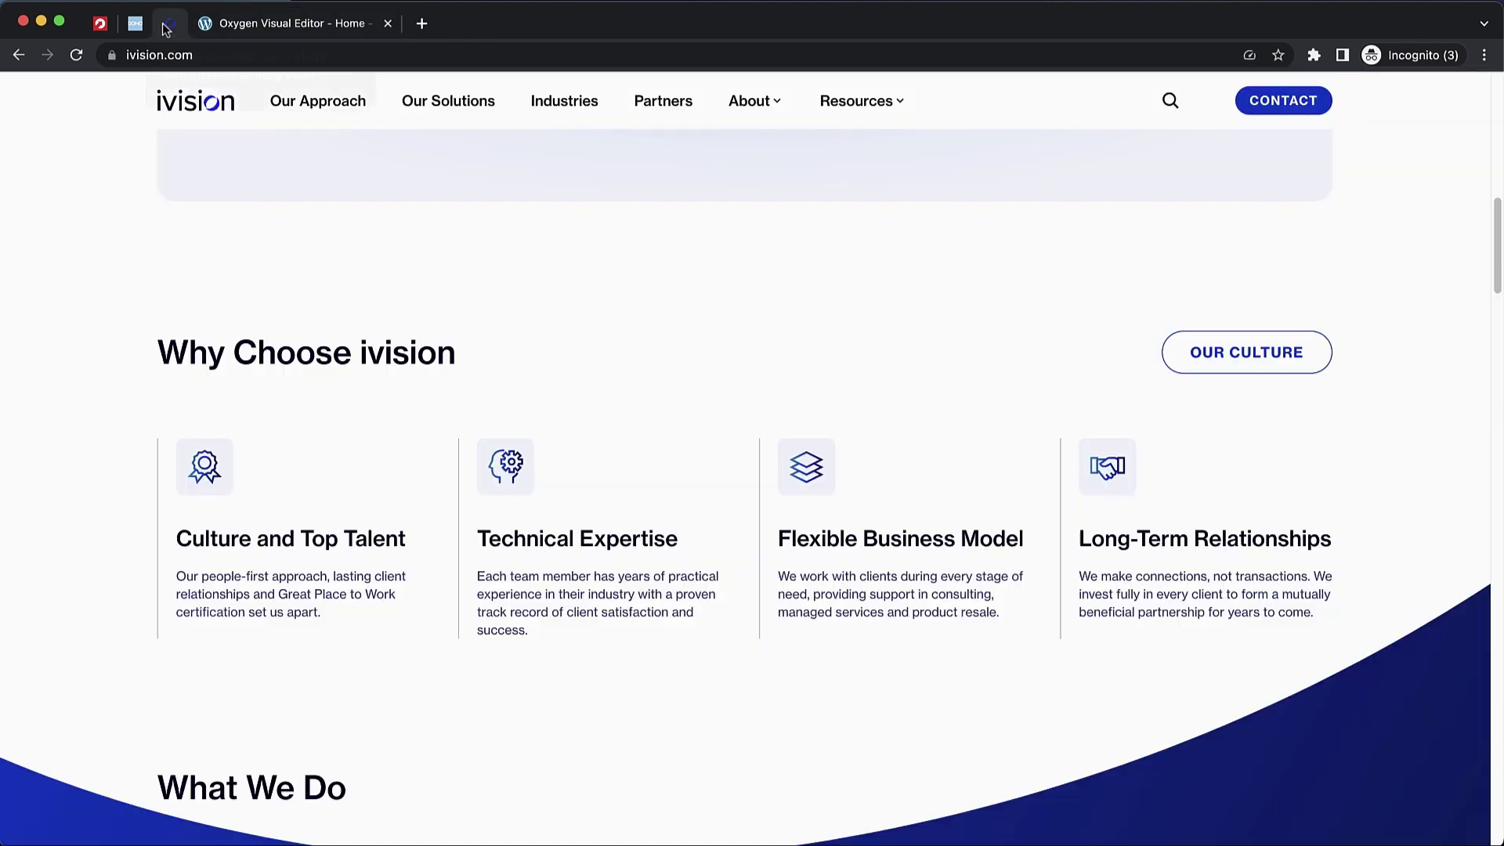
left_click(268, 26)
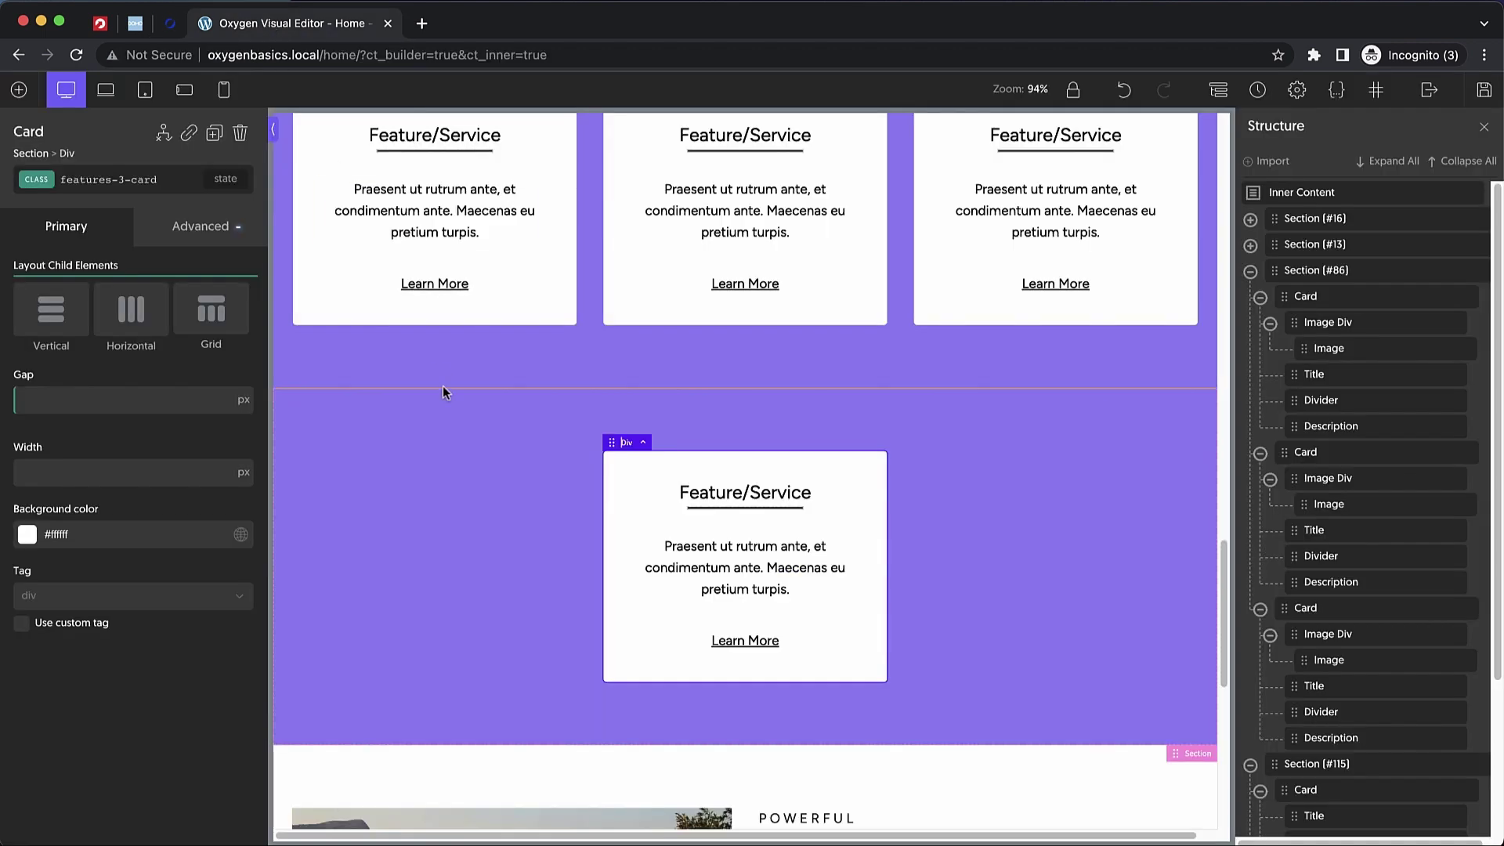
left_click(200, 226)
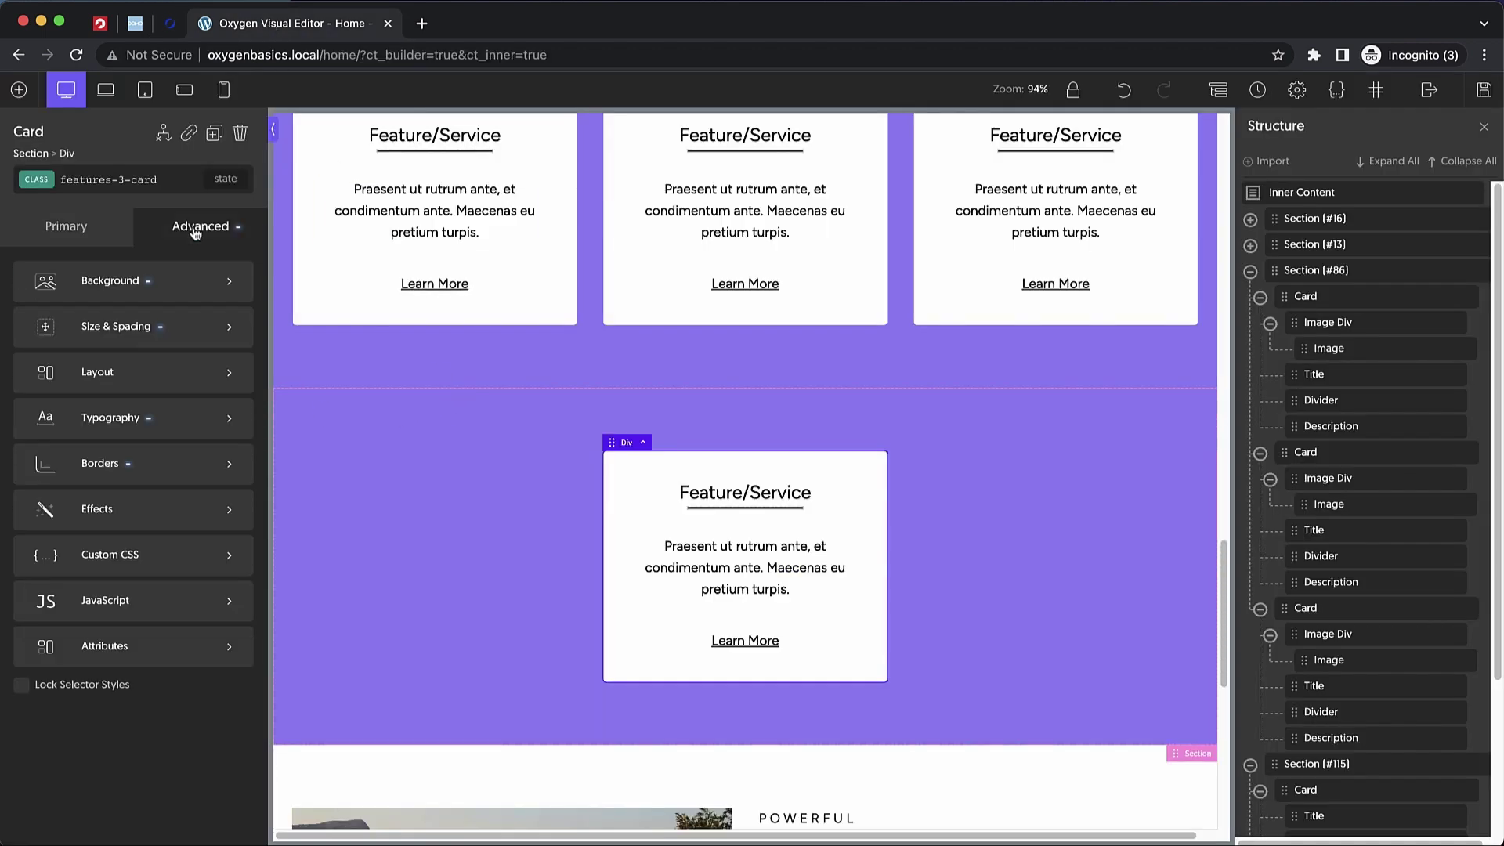
left_click(155, 460)
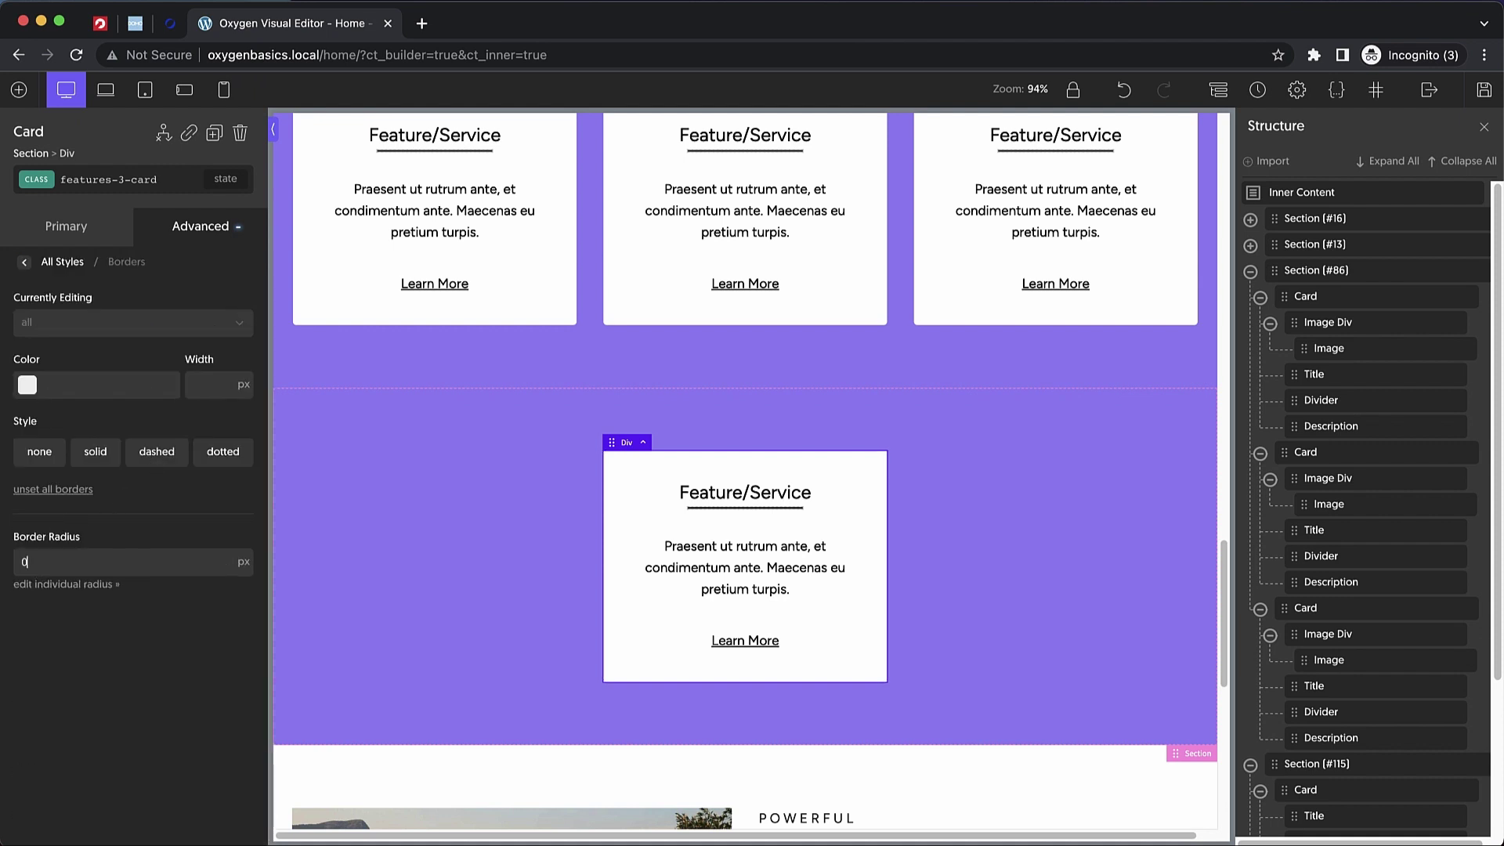
- Set the features-3-card child layout to vertical with left horizontal item alignment
left_click(173, 237)
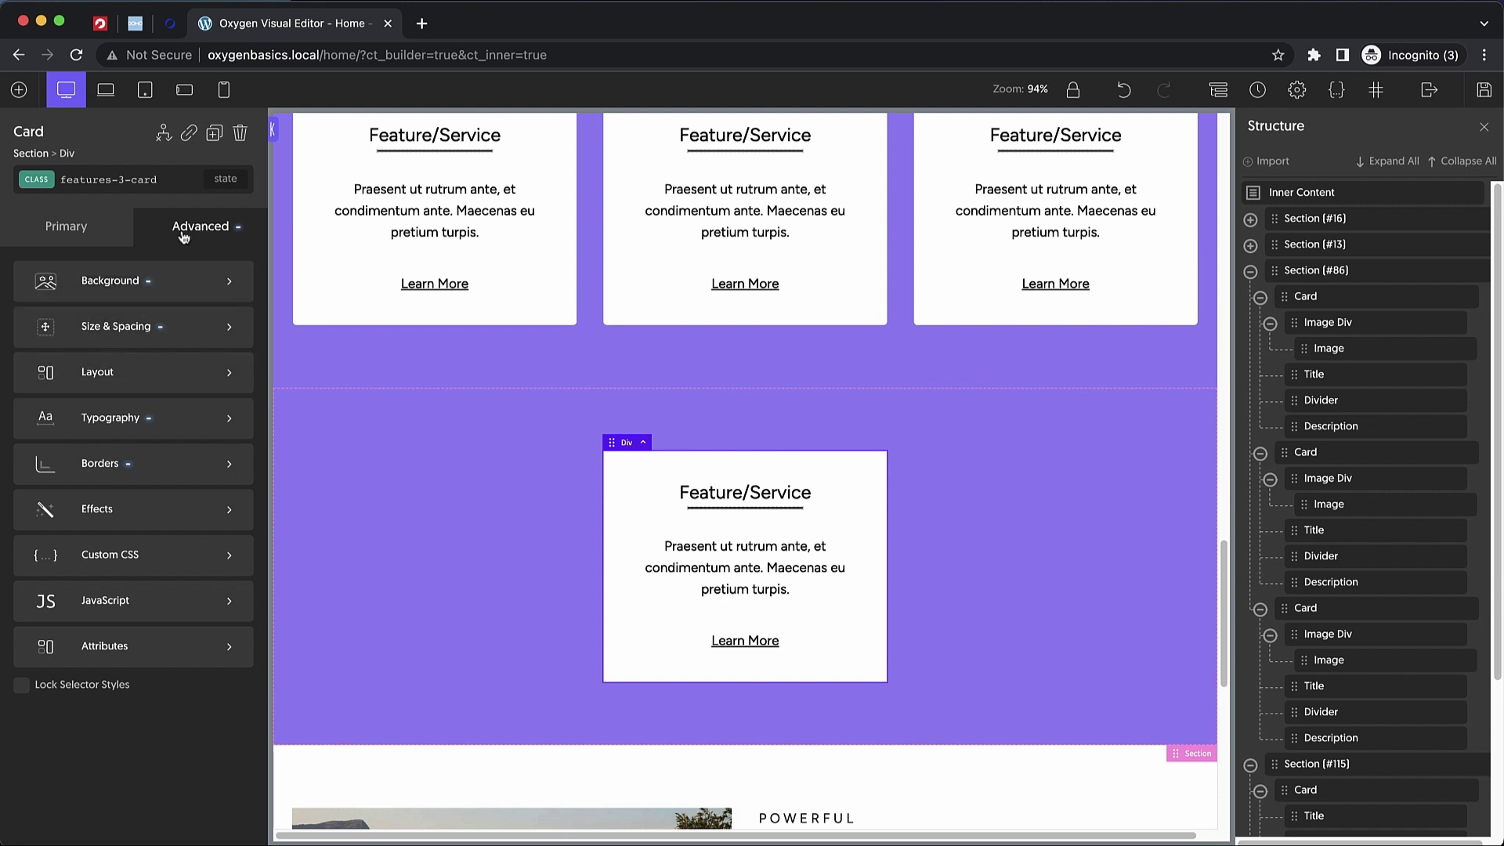
left_click(97, 234)
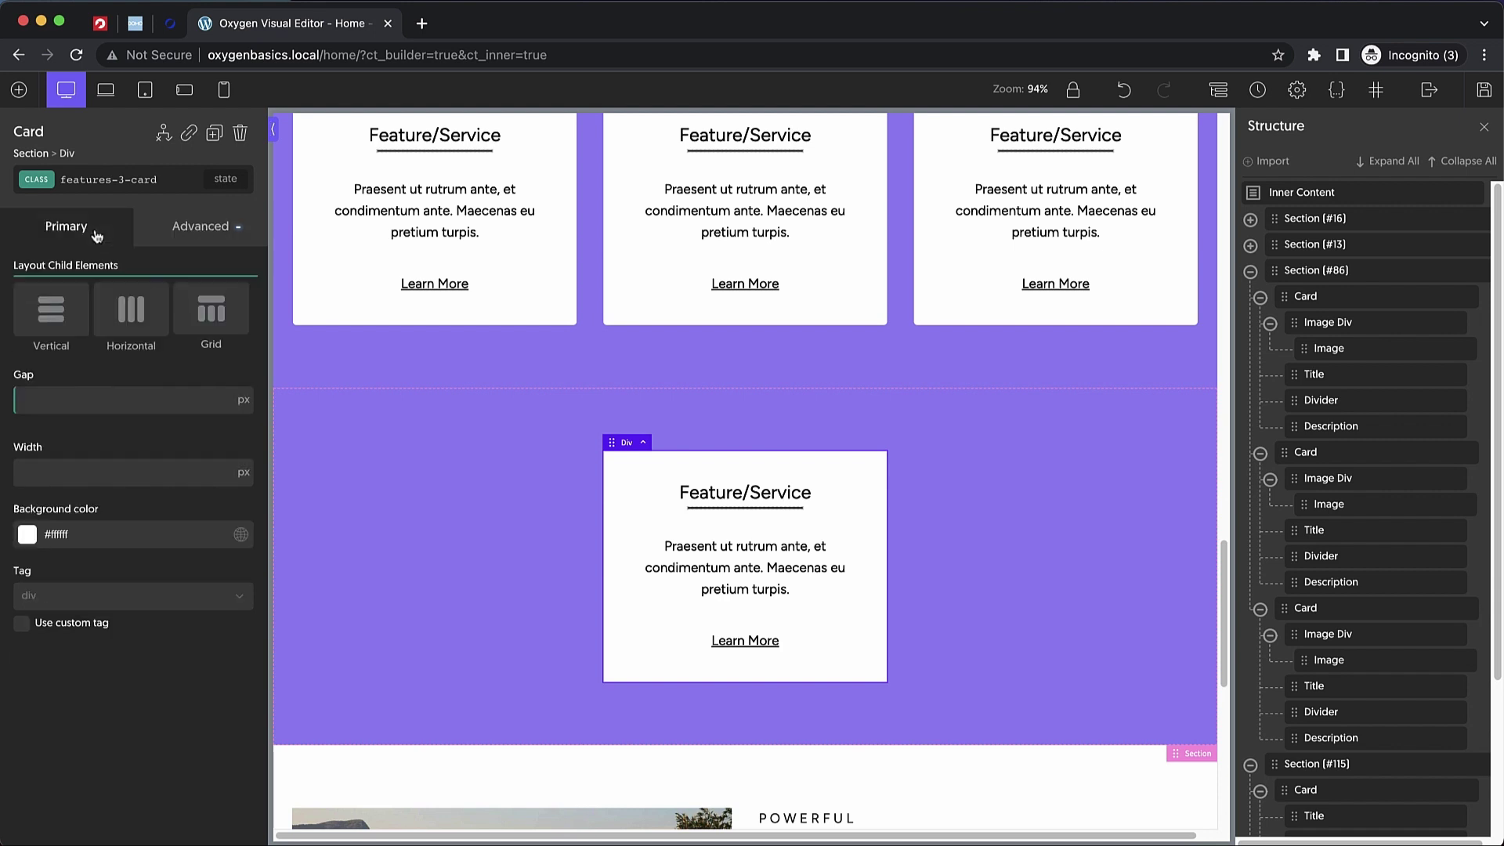
left_click(63, 316)
left_click(57, 428)
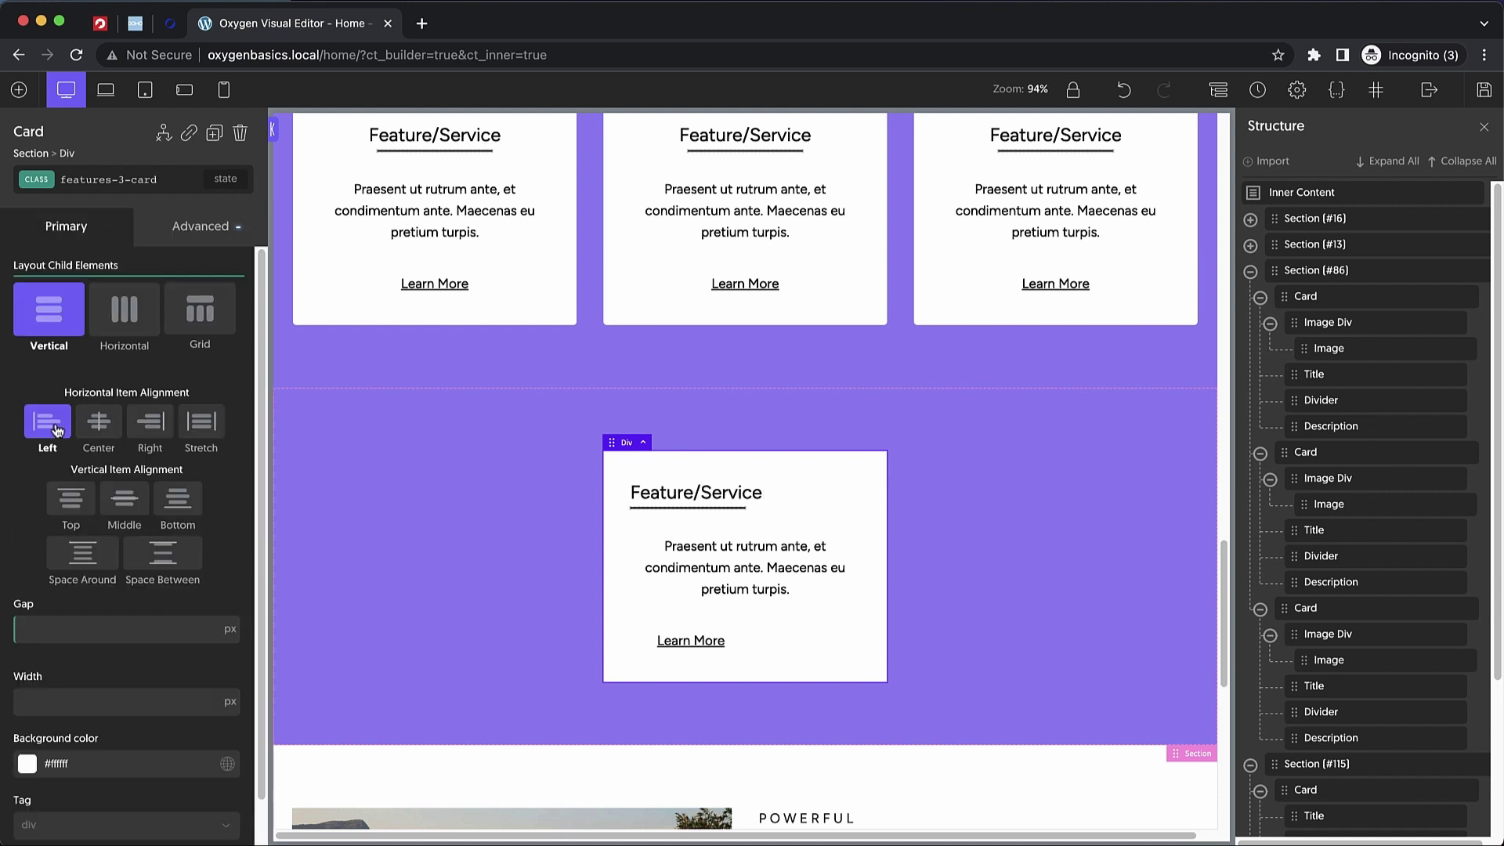
- Add a features-3-description class to the card's description text and left-align its text
left_click(716, 580)
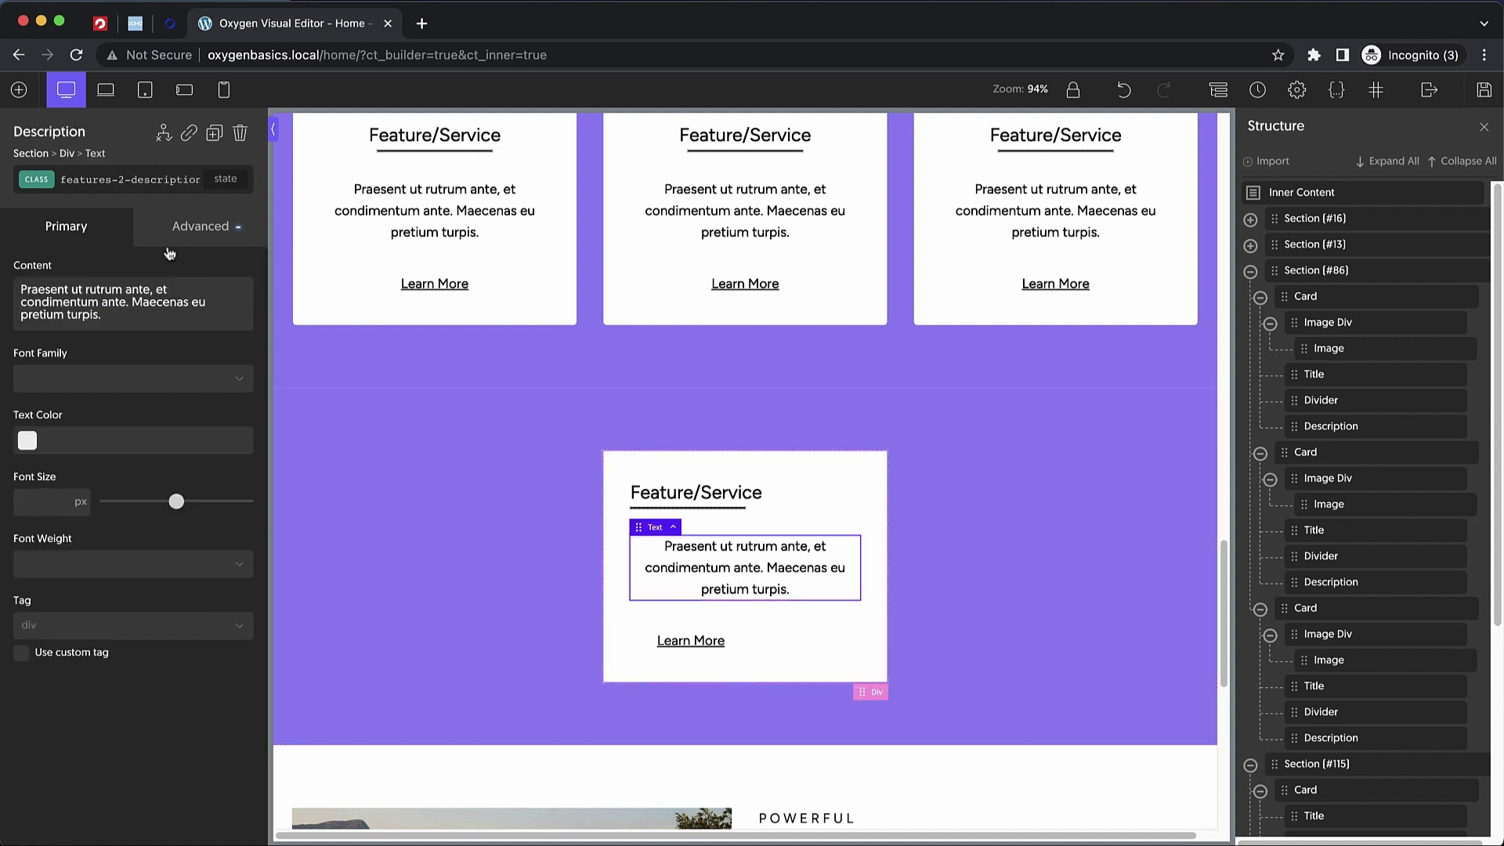
left_click(141, 180)
type("features-3-")
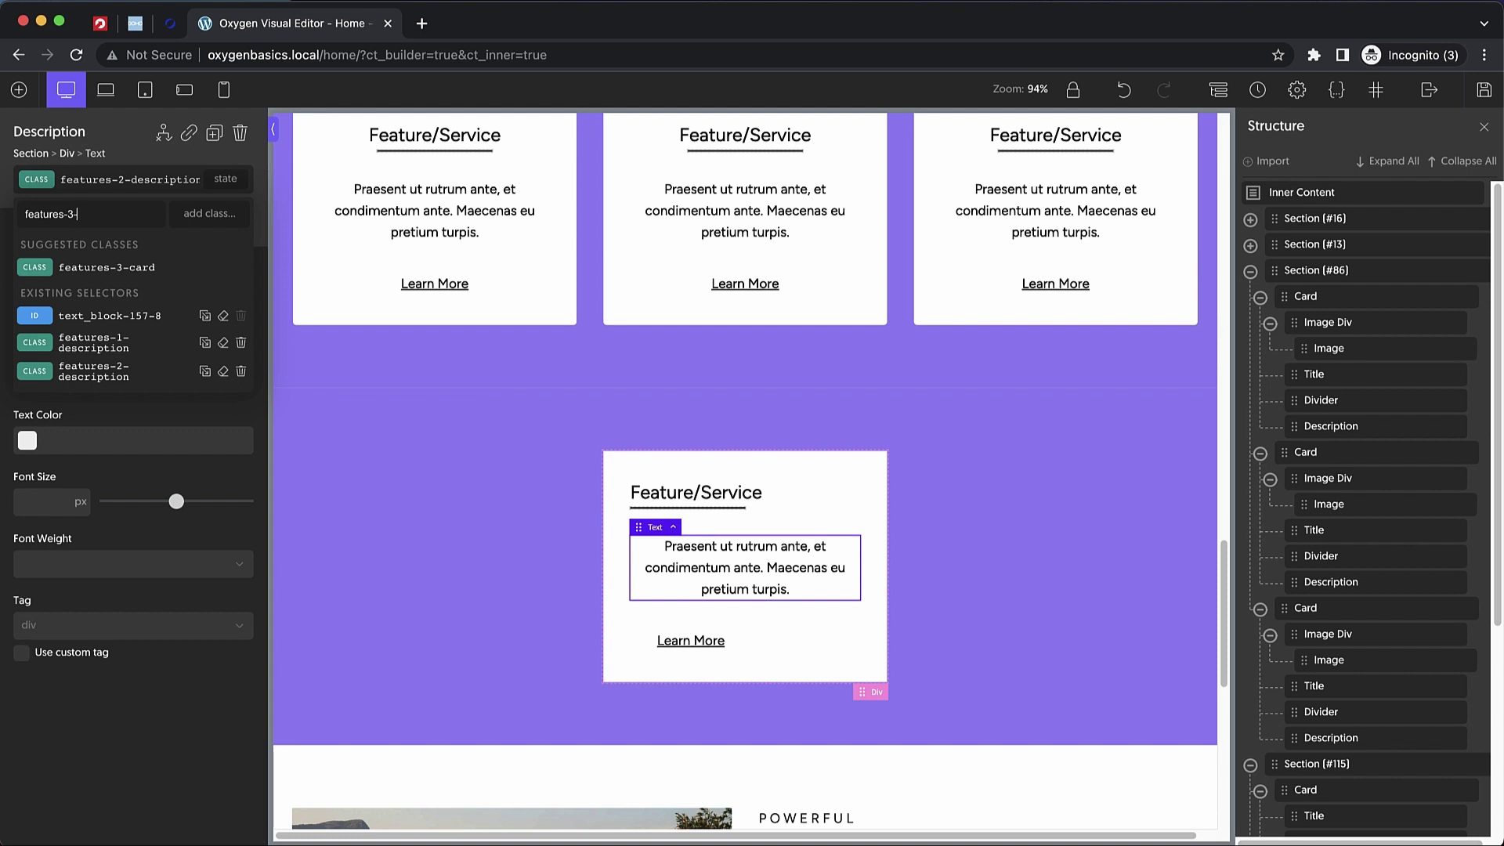
type("description")
key("Return")
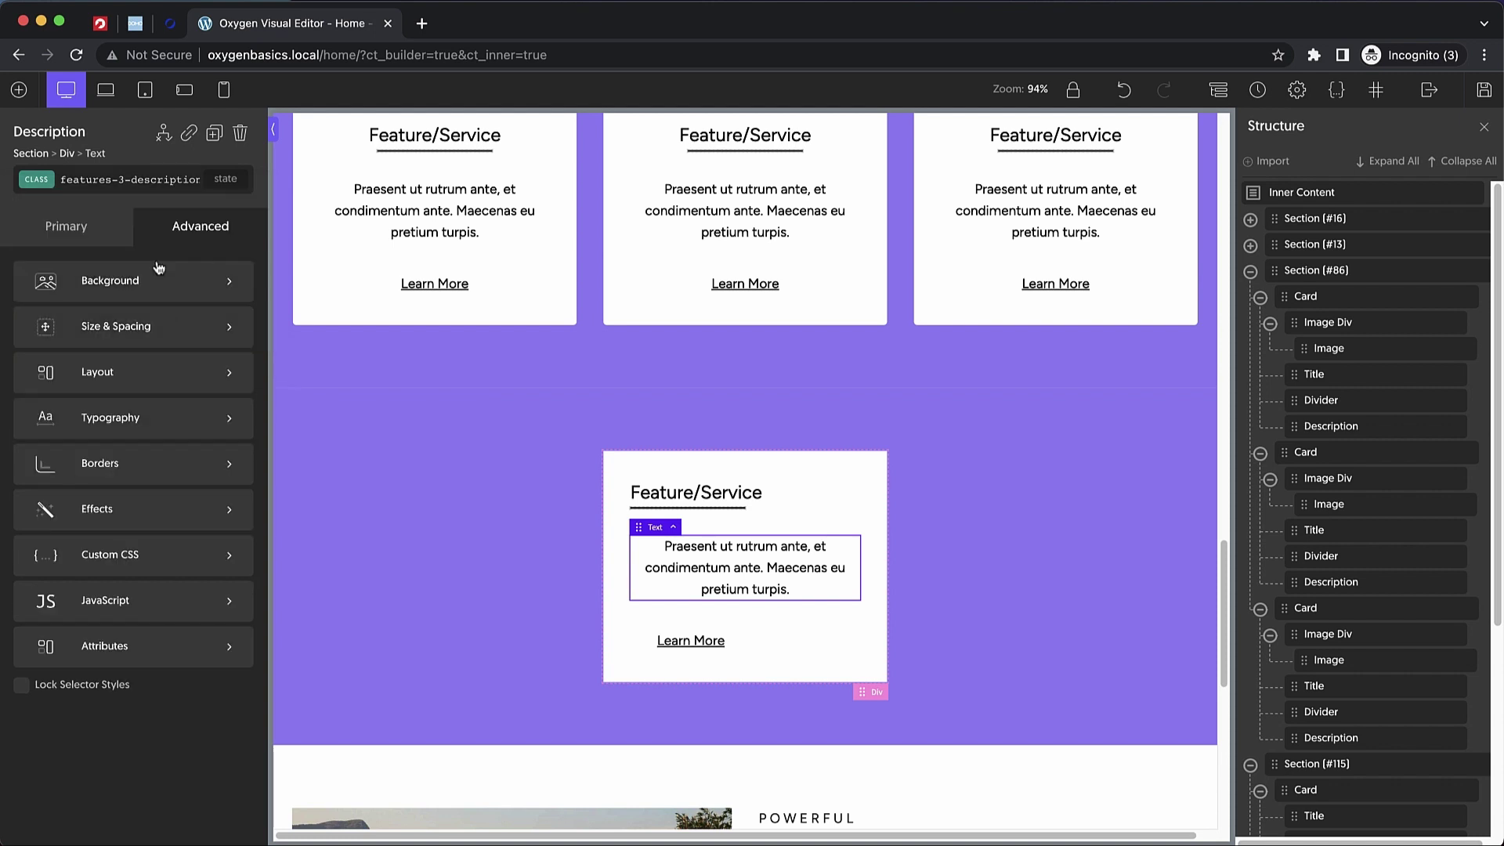
left_click(135, 427)
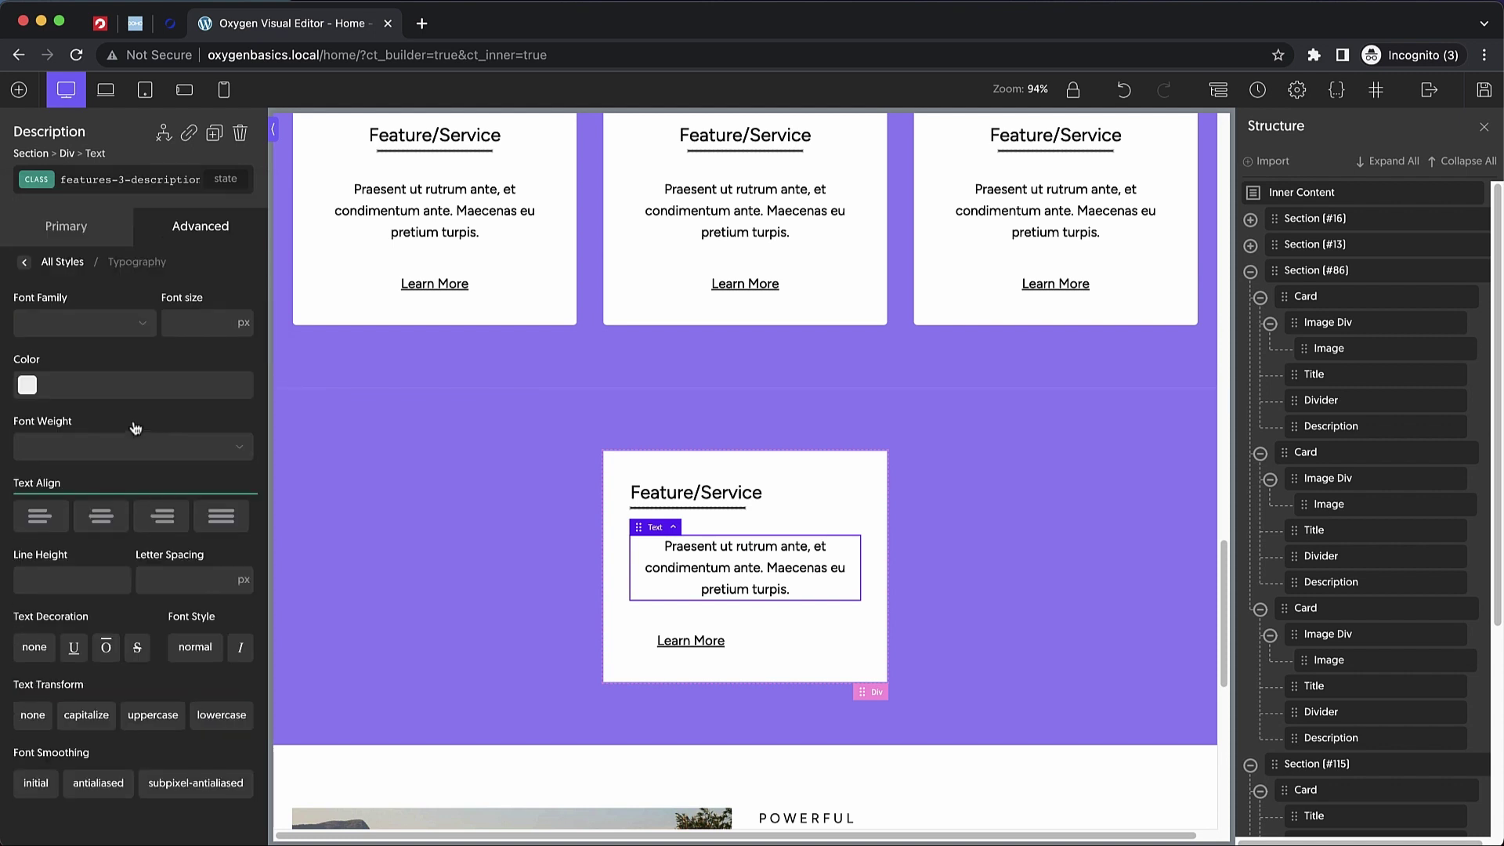
left_click(49, 523)
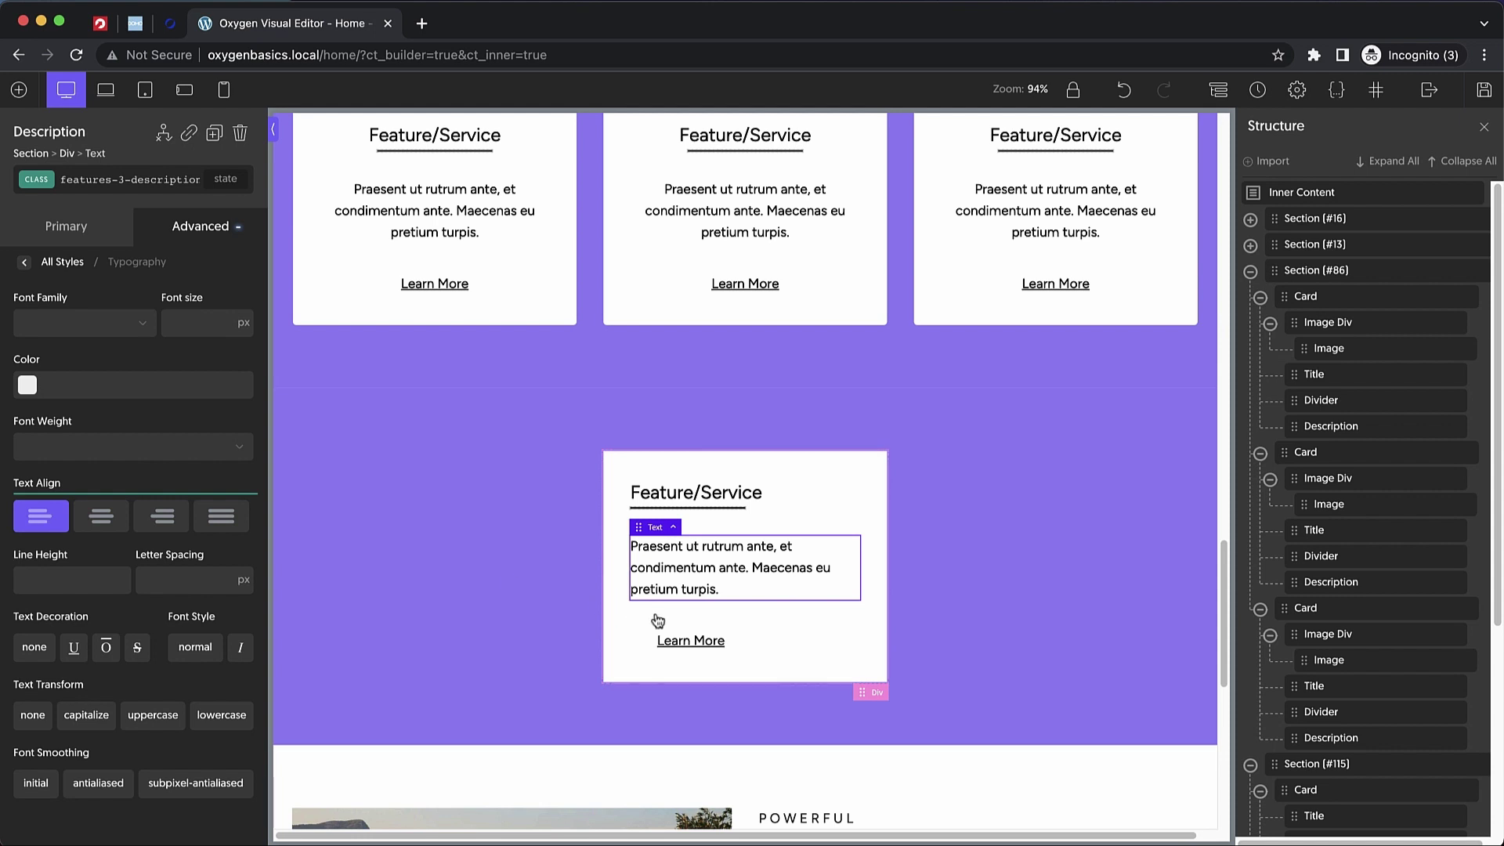
- Add a features-3-link class to the card's Learn More text link
left_click(647, 645)
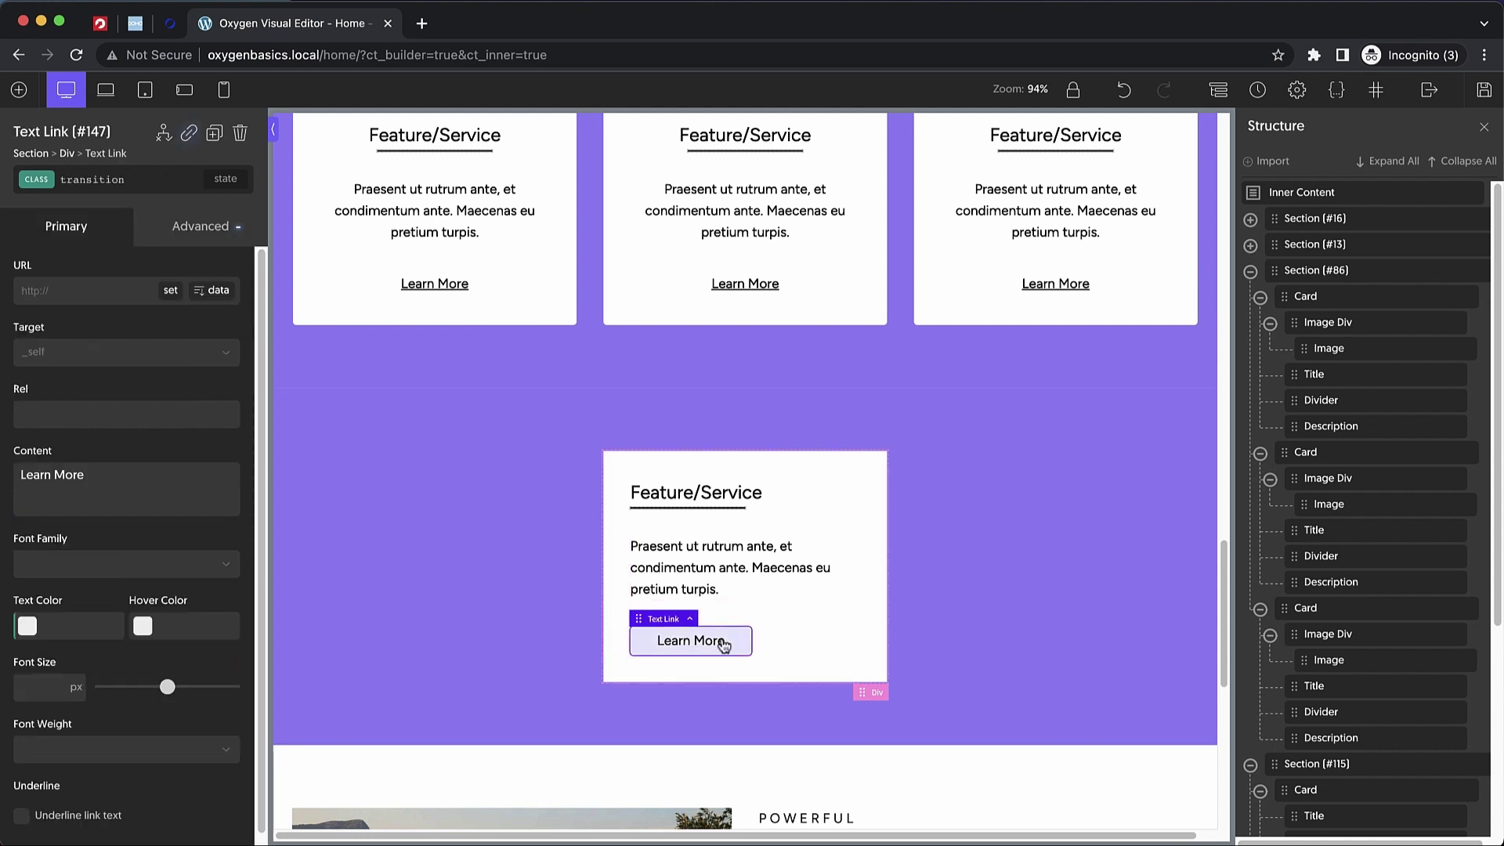
left_click(795, 621)
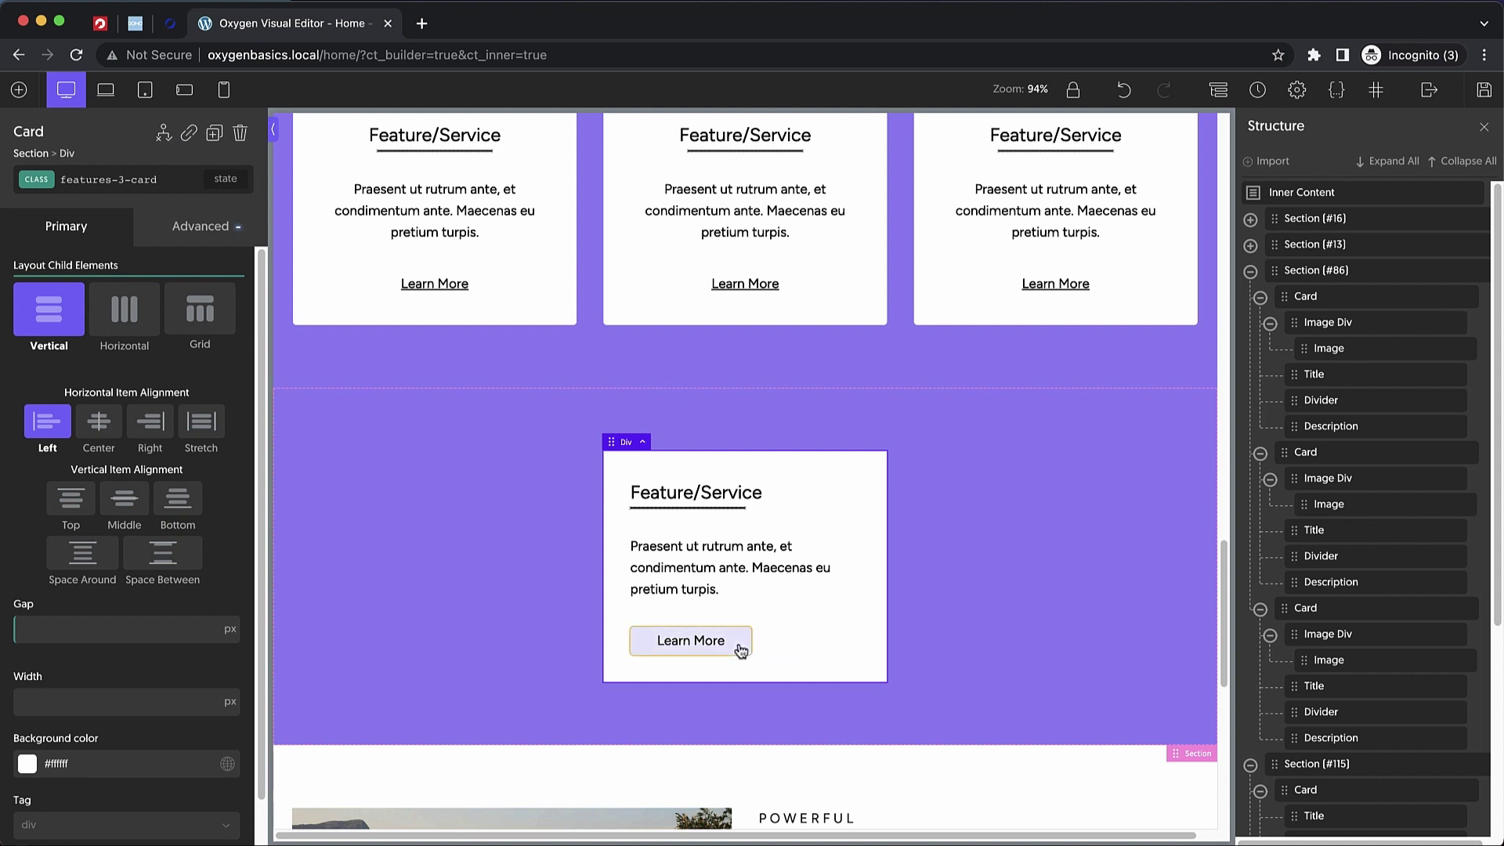
left_click(692, 639)
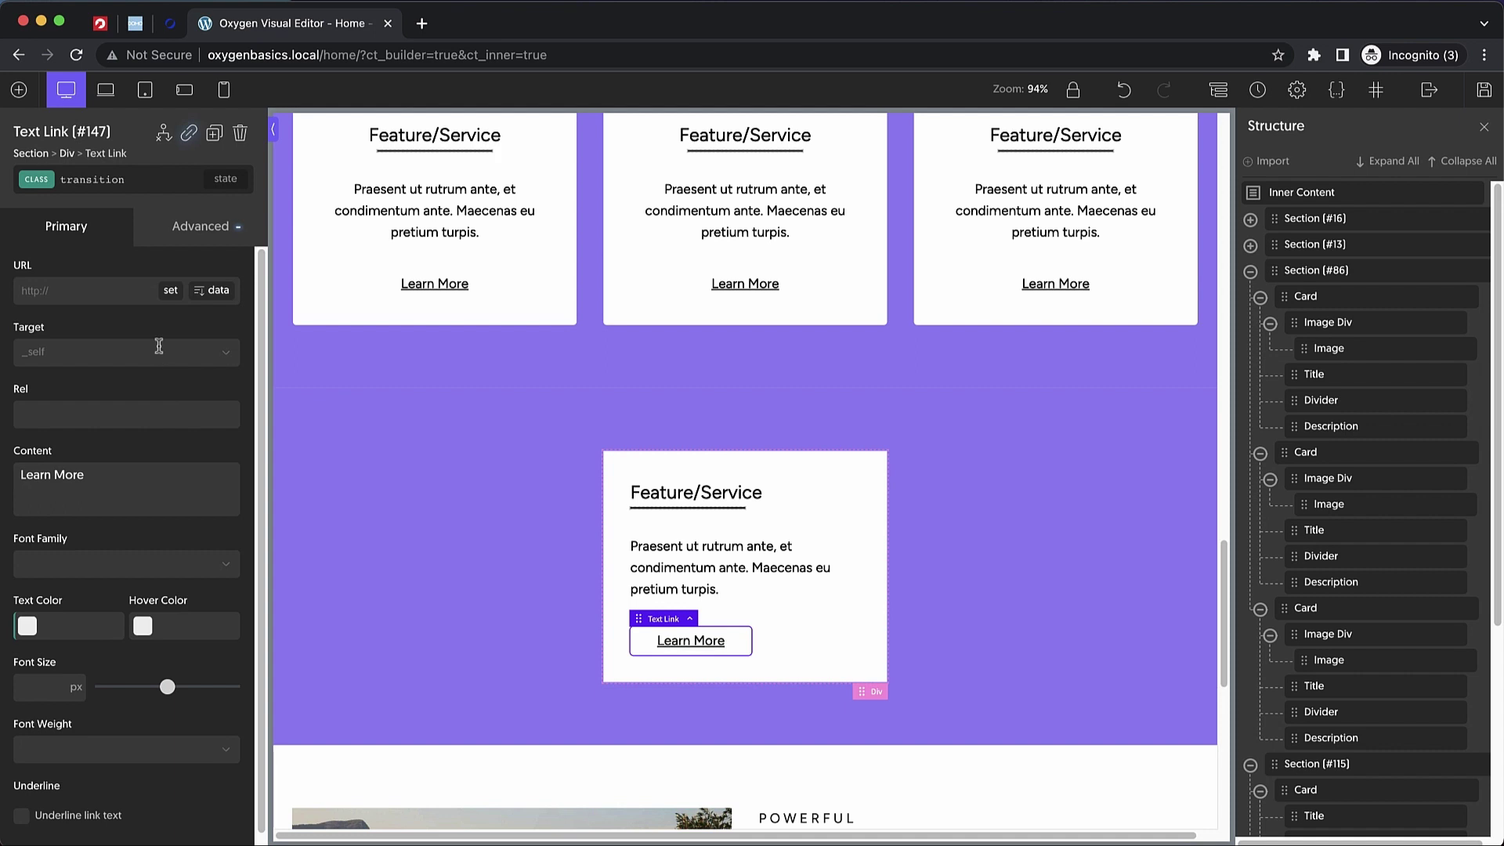
left_click(109, 179)
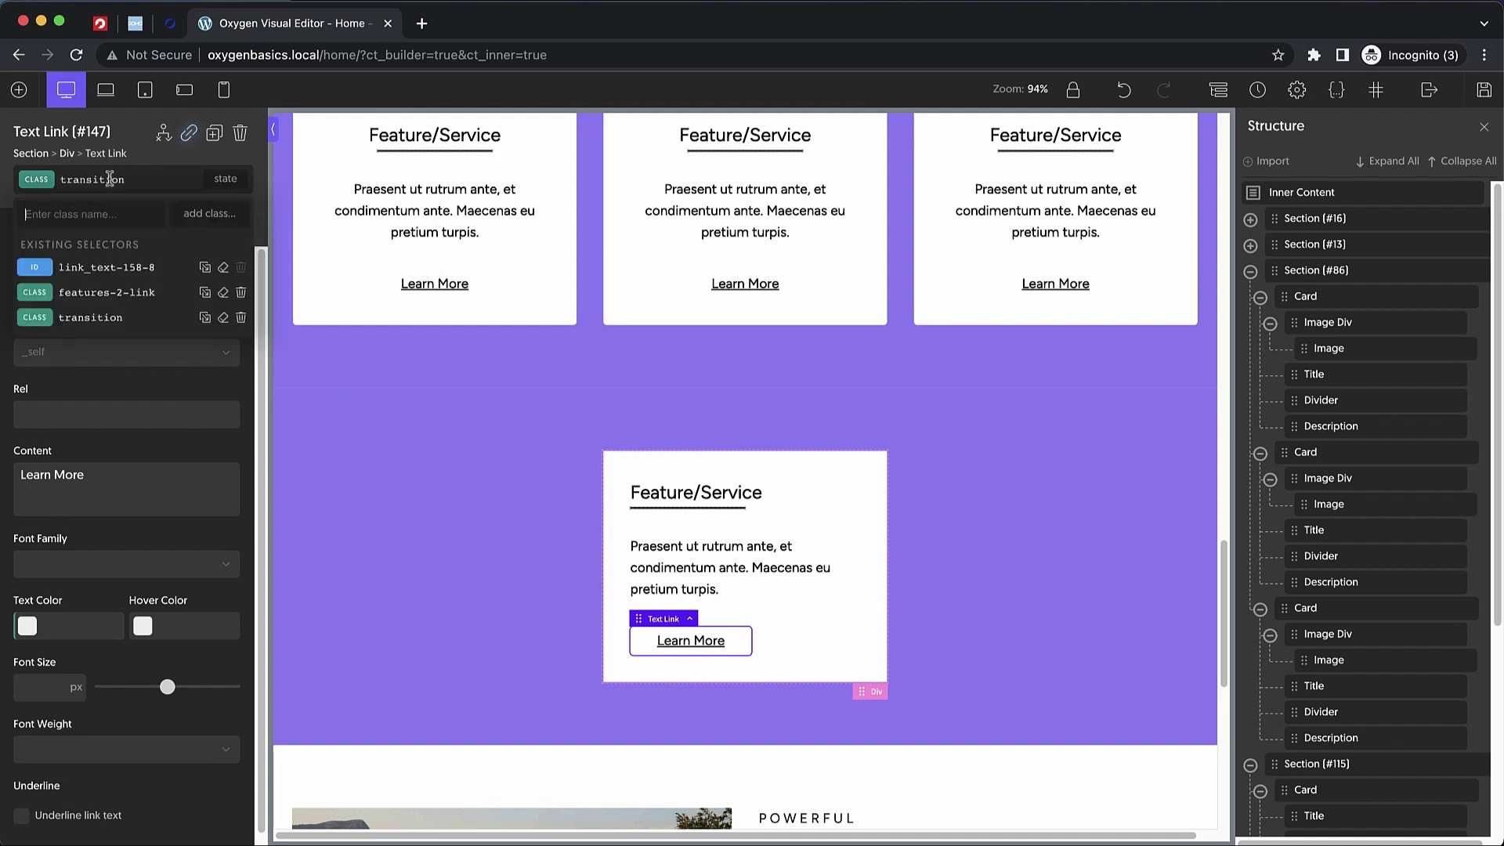
type("features-3-")
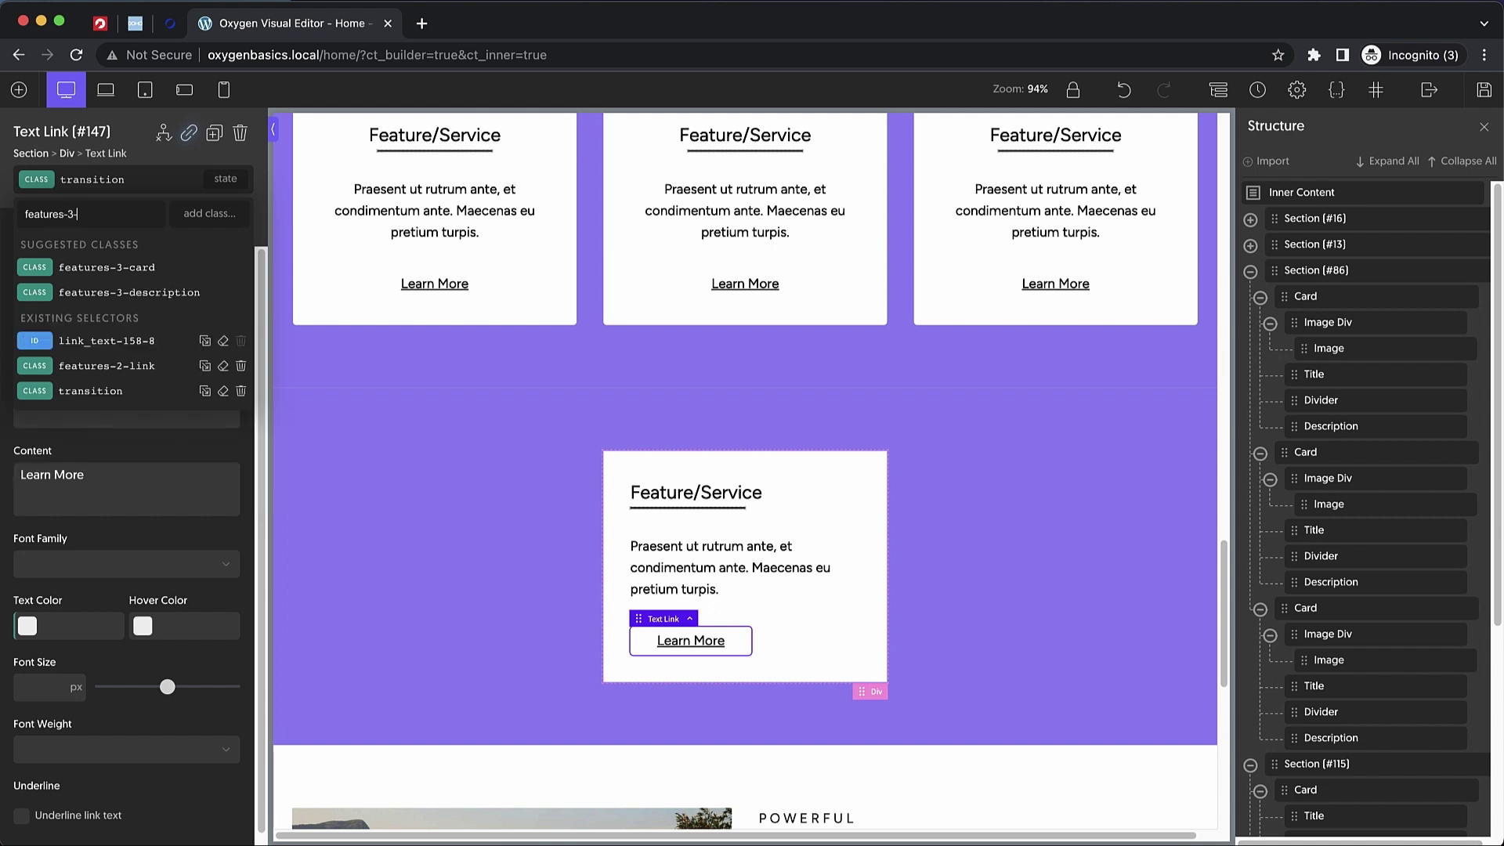
type("link")
key("Return")
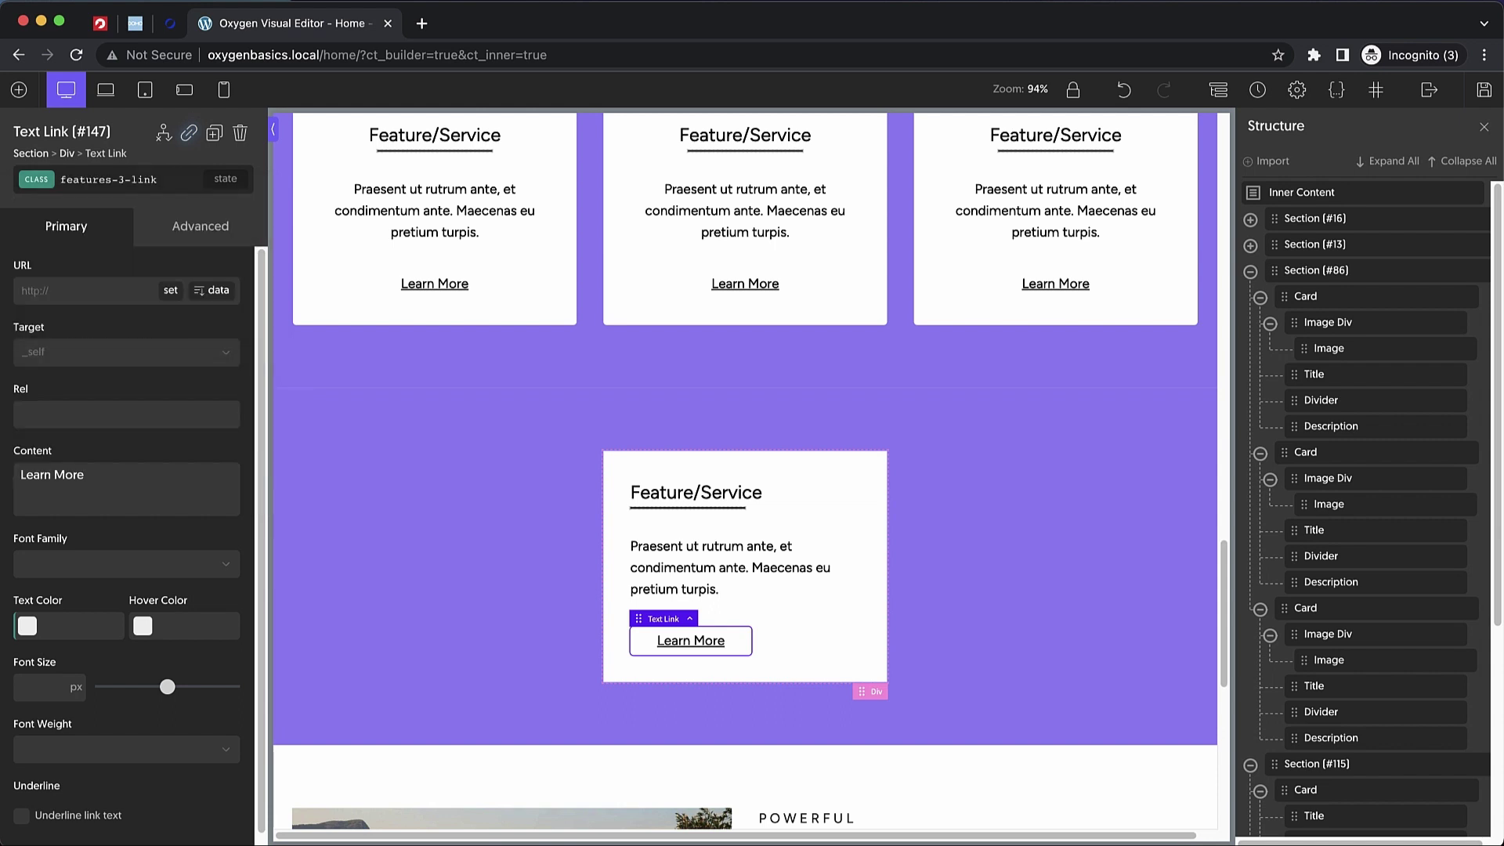
- Give the features-3-link class a solid border in the dark color #352323 and set its width
left_click(182, 233)
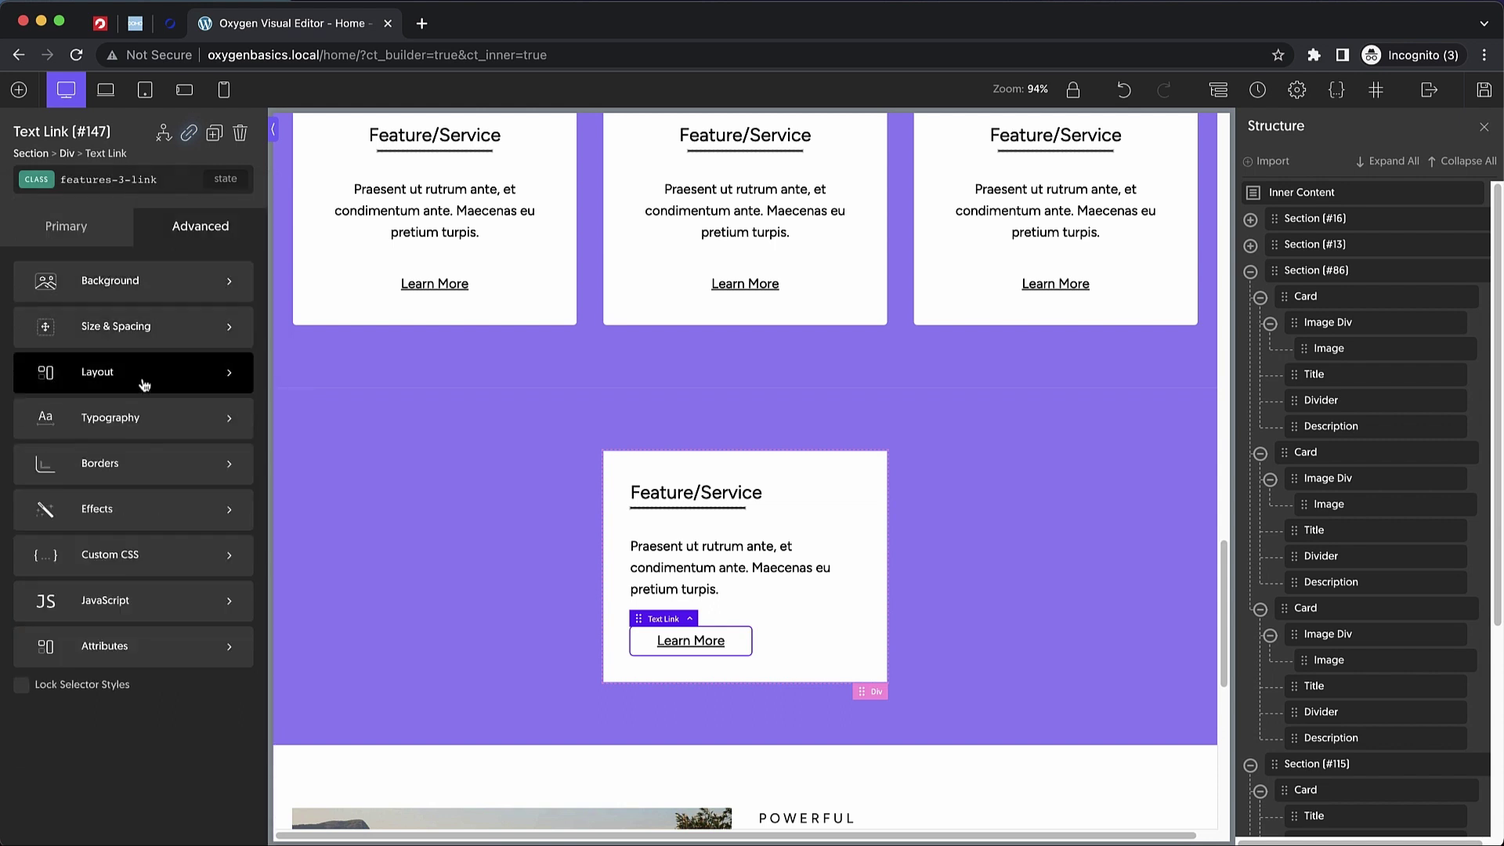
left_click(143, 472)
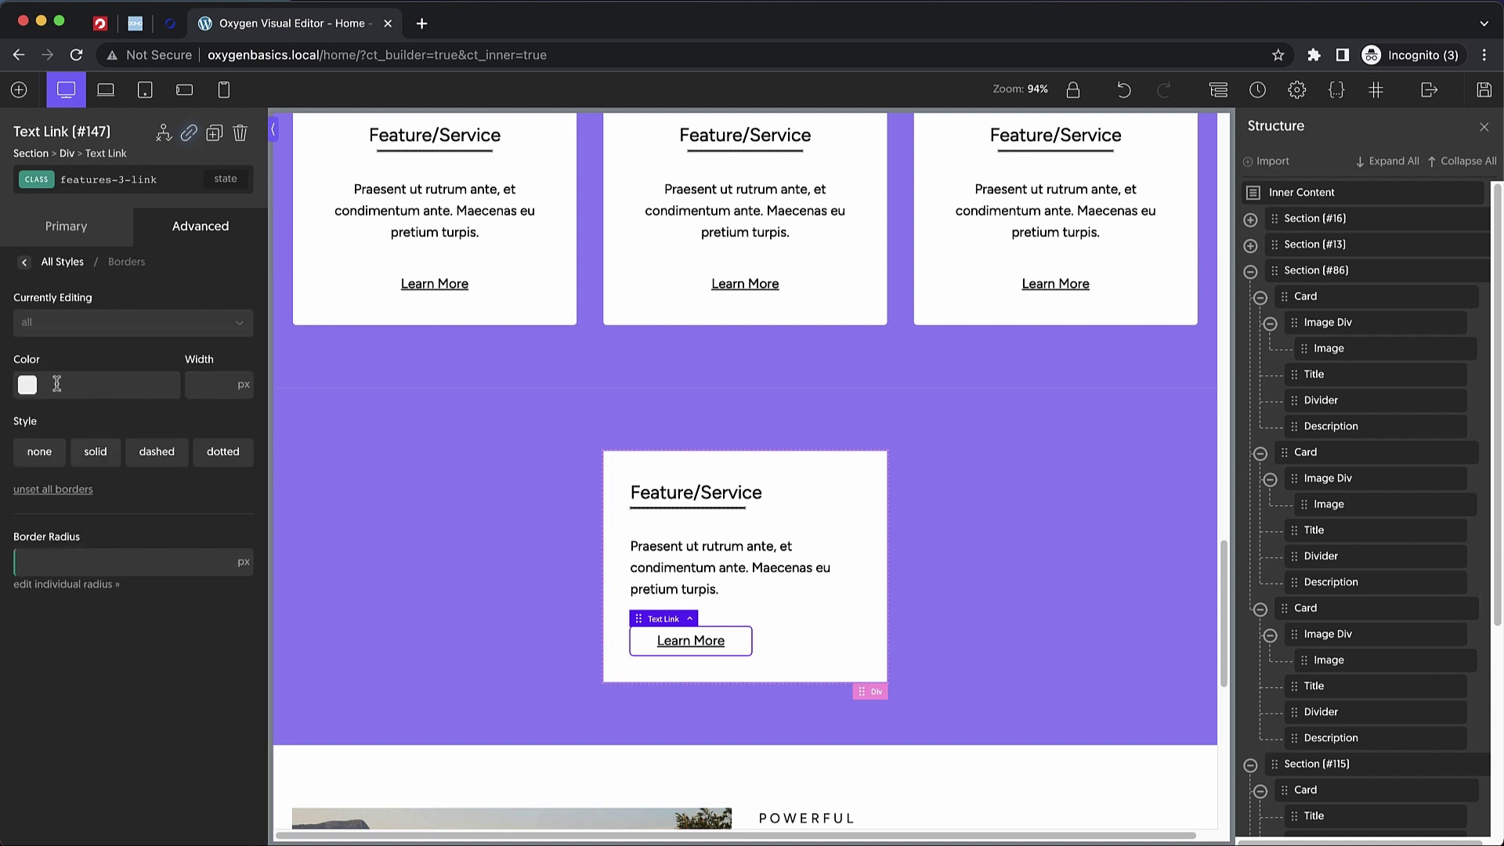
left_click(28, 386)
left_click(66, 511)
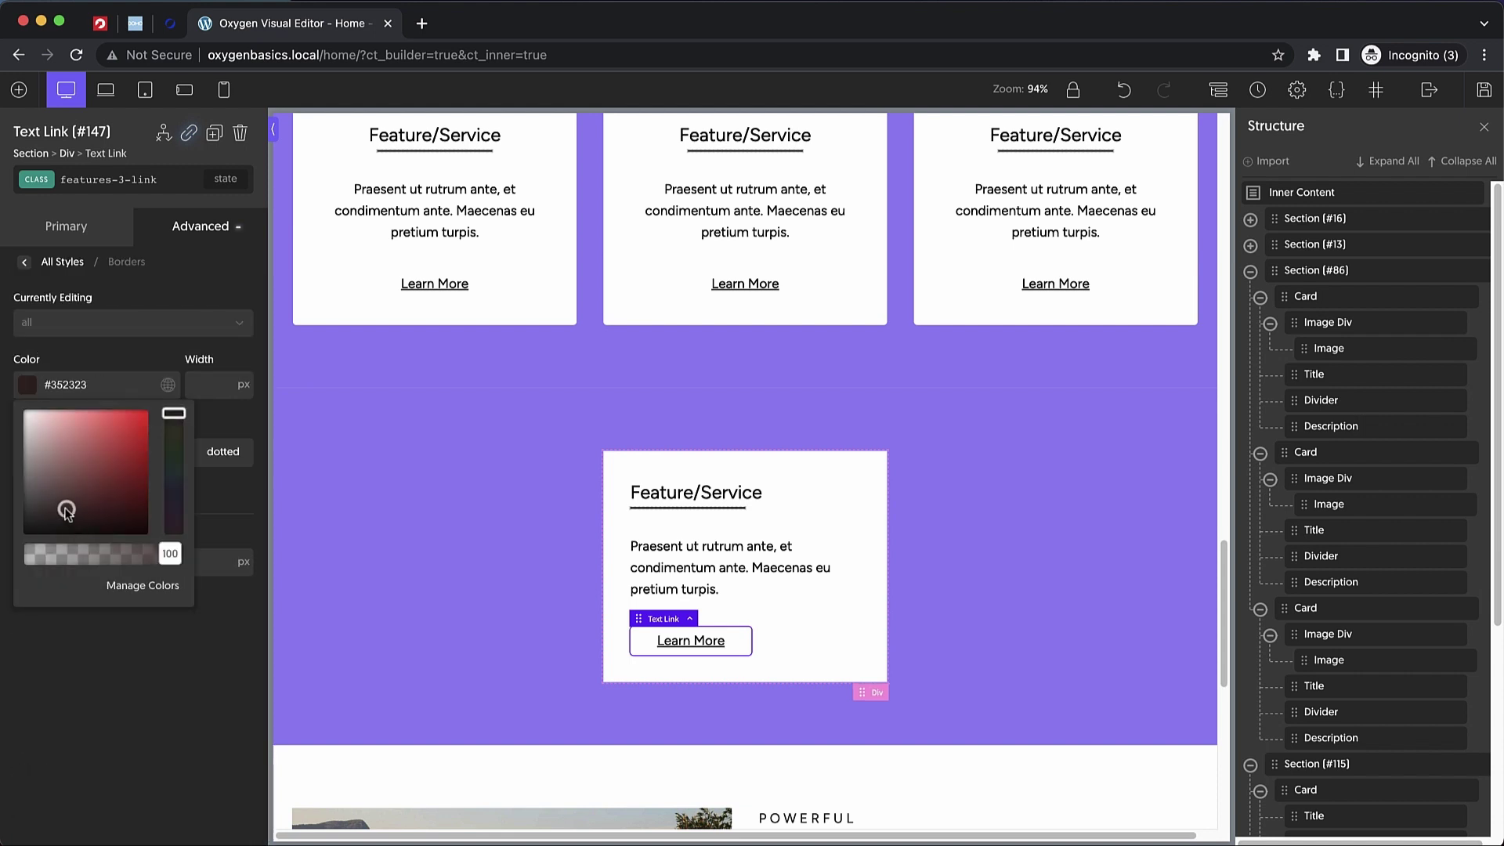
left_click(194, 385)
left_click(95, 451)
- Duplicate the finished features-3-card card three times within the section
left_click(812, 625)
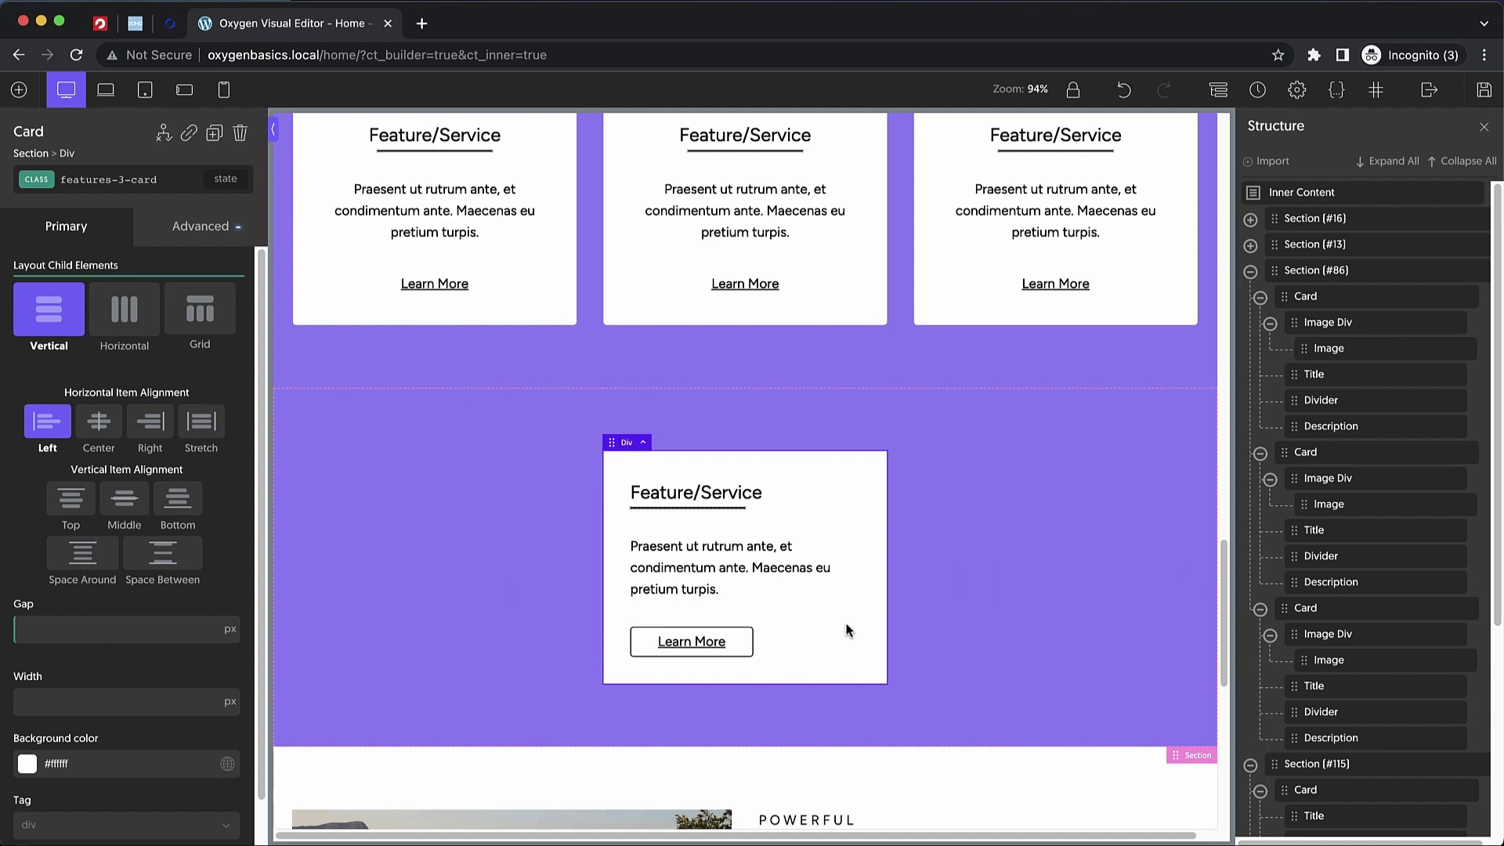
key("super+d")
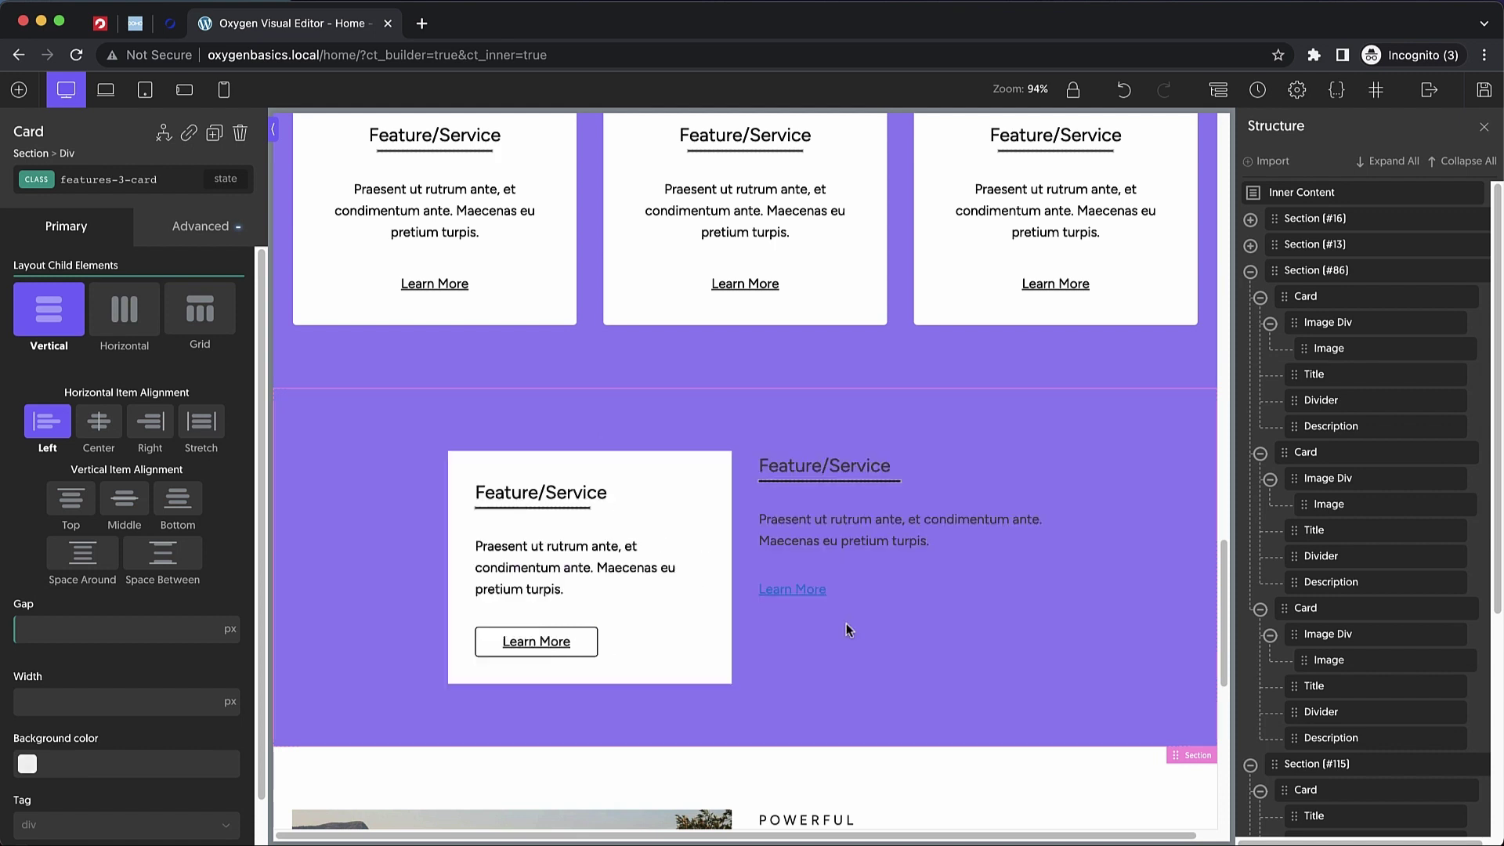
key("super+d")
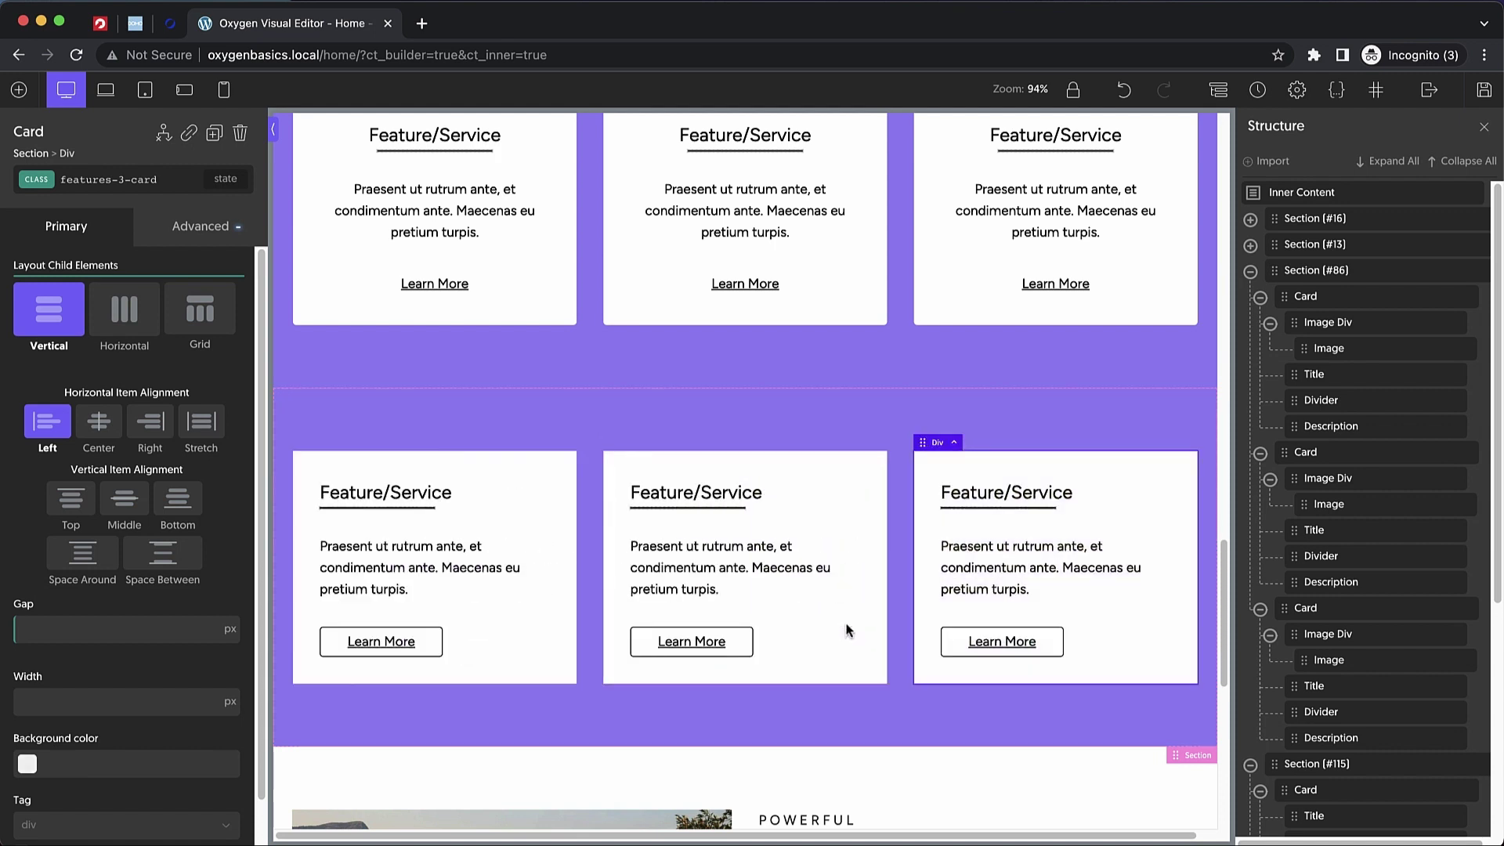
key("super+d")
scroll(846, 631, "down", 3)
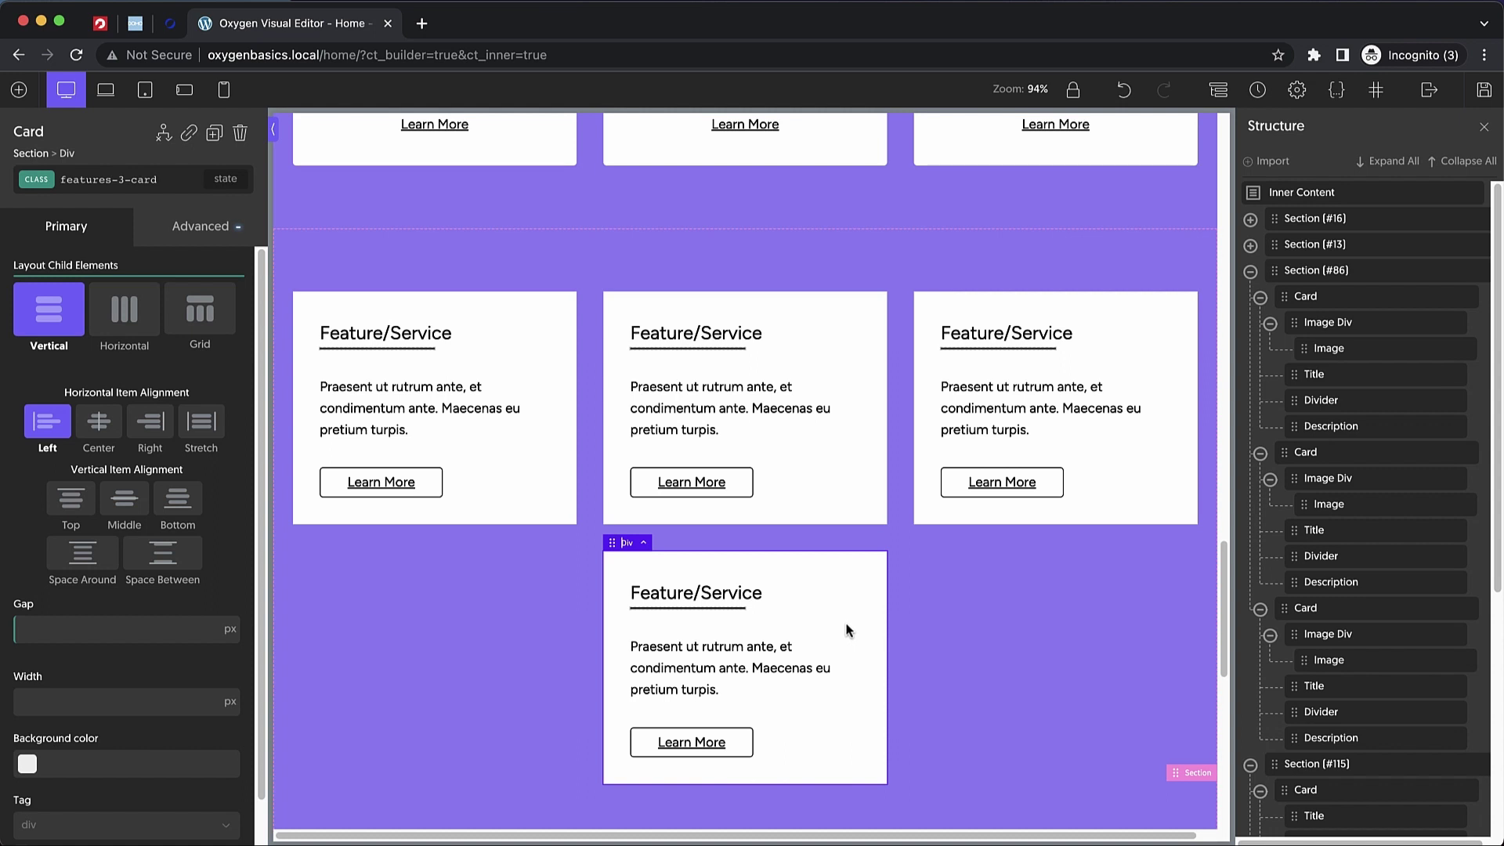
- Remove the gap between the cards in the third feature section
left_click(1038, 612)
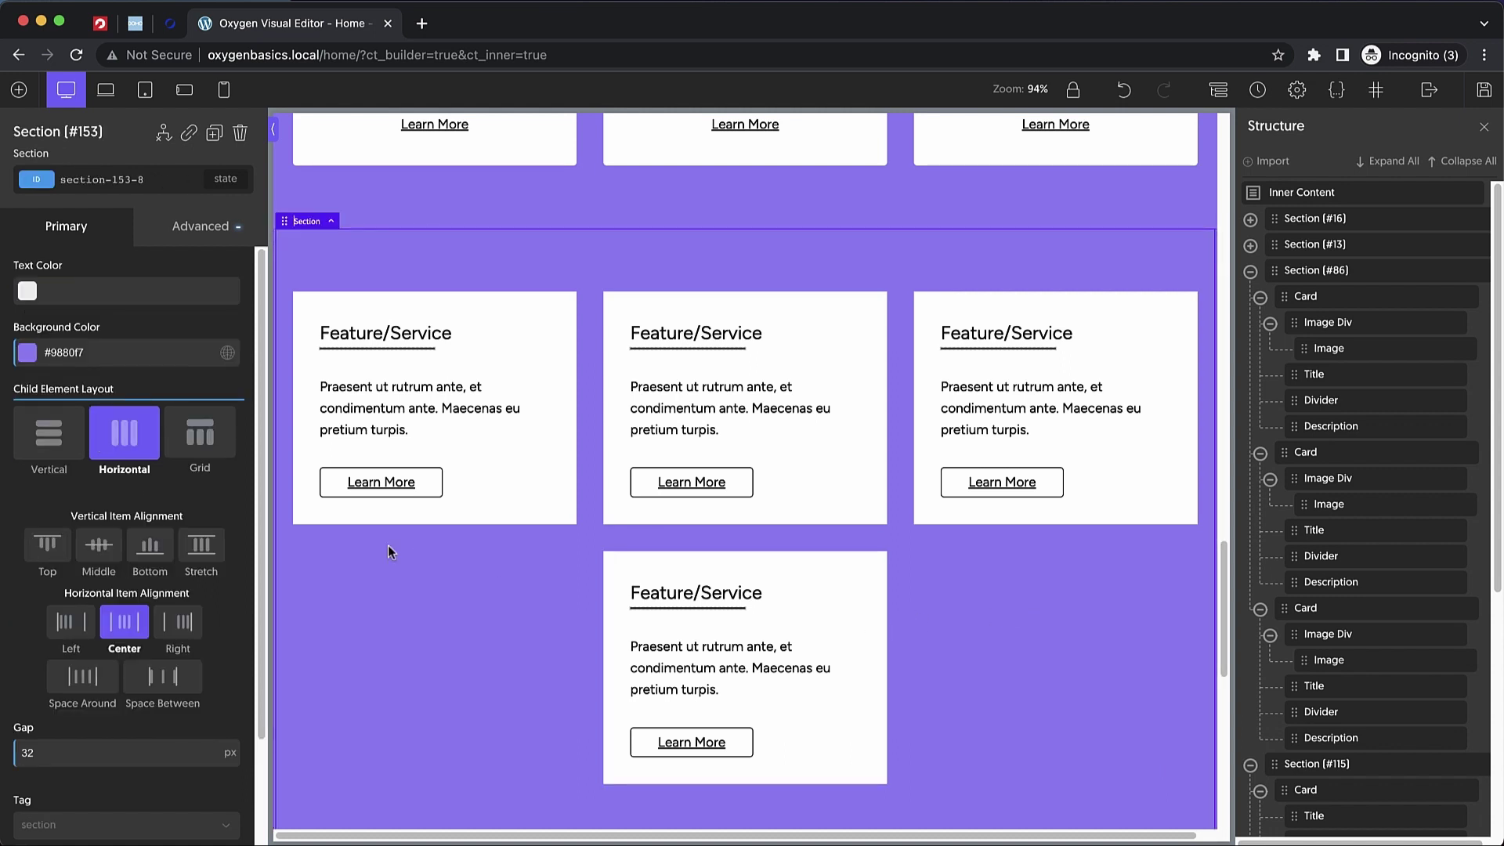
double_click(50, 748)
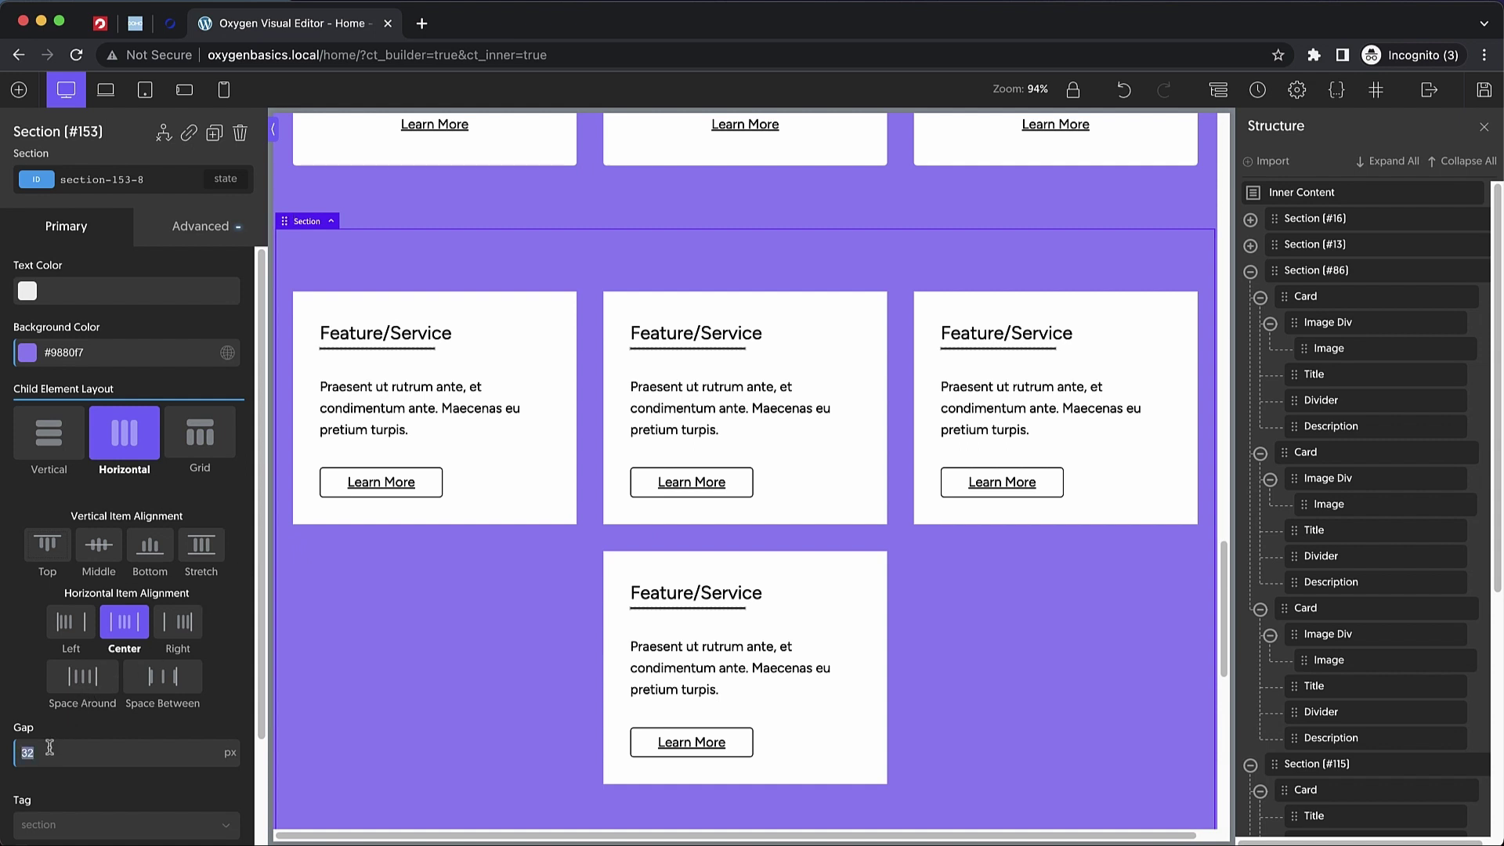
key("BackSpace")
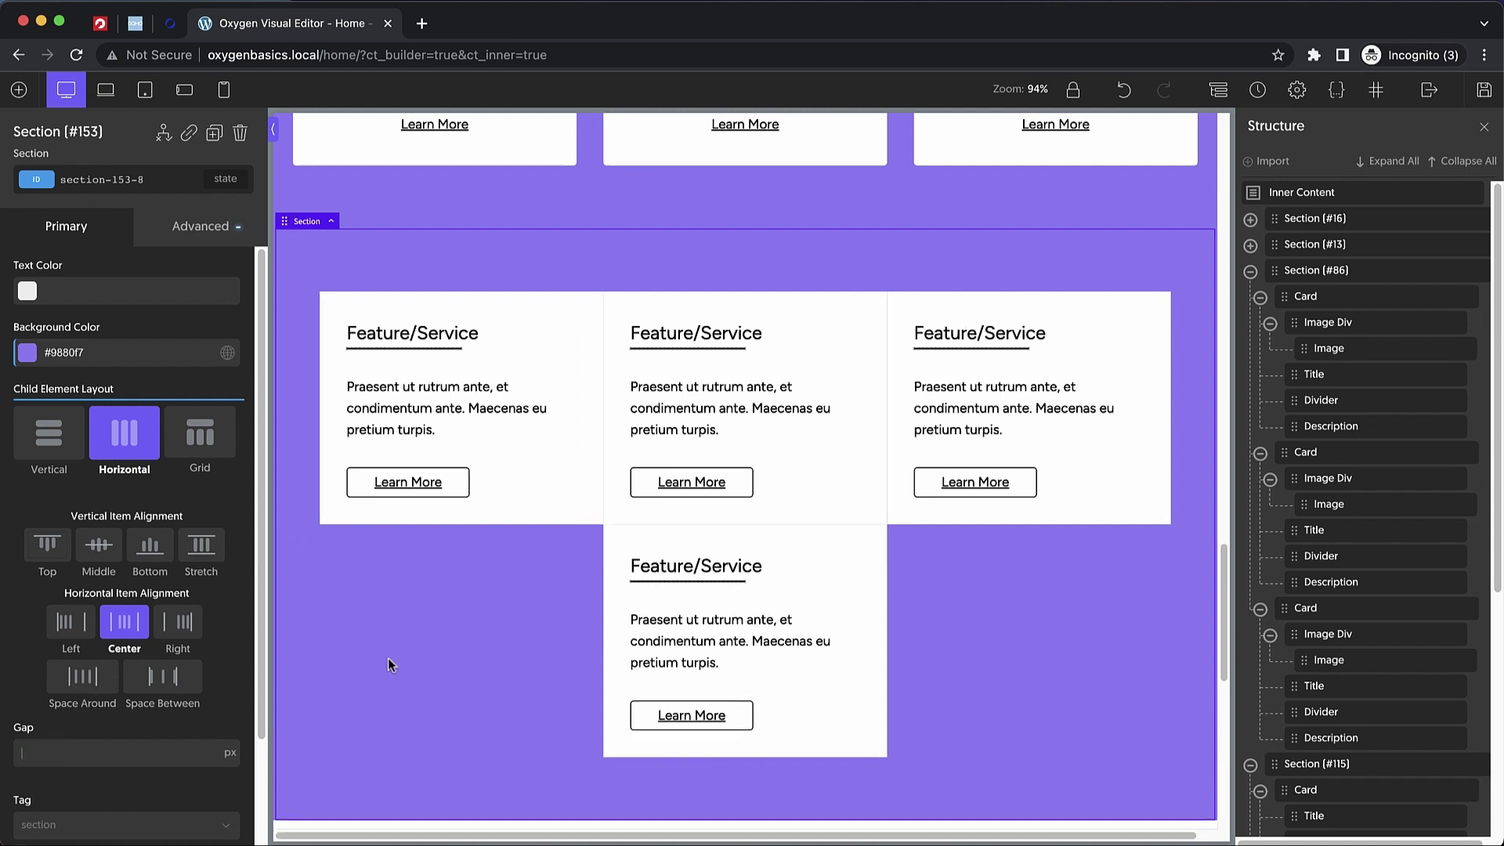
- Examine the width, min-width and max-width settings of the features-3-card, features-2-card and features-1-card classes
left_click(570, 501)
left_click(149, 182)
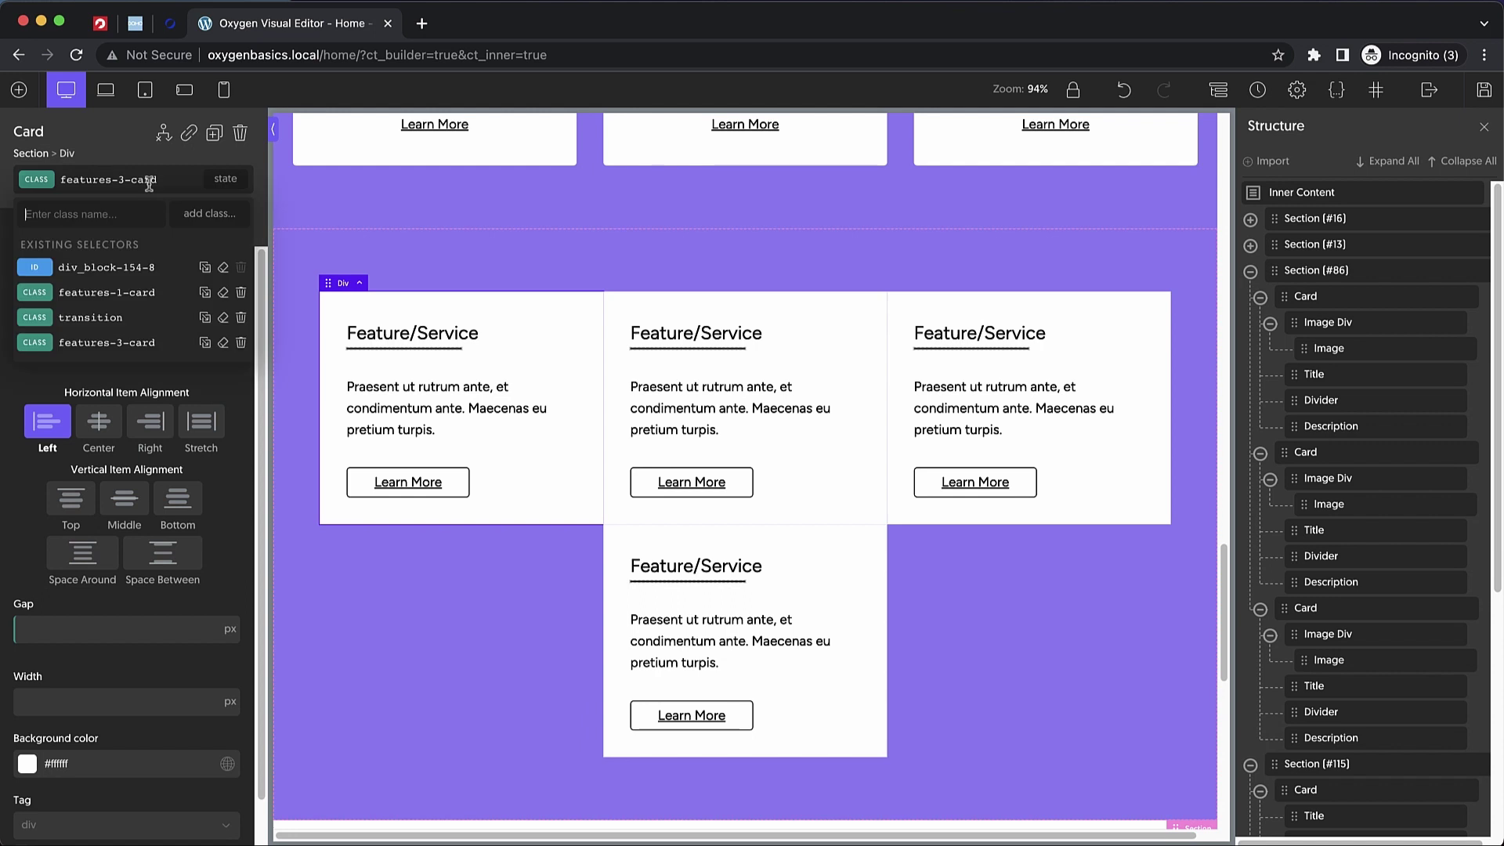
left_click(148, 181)
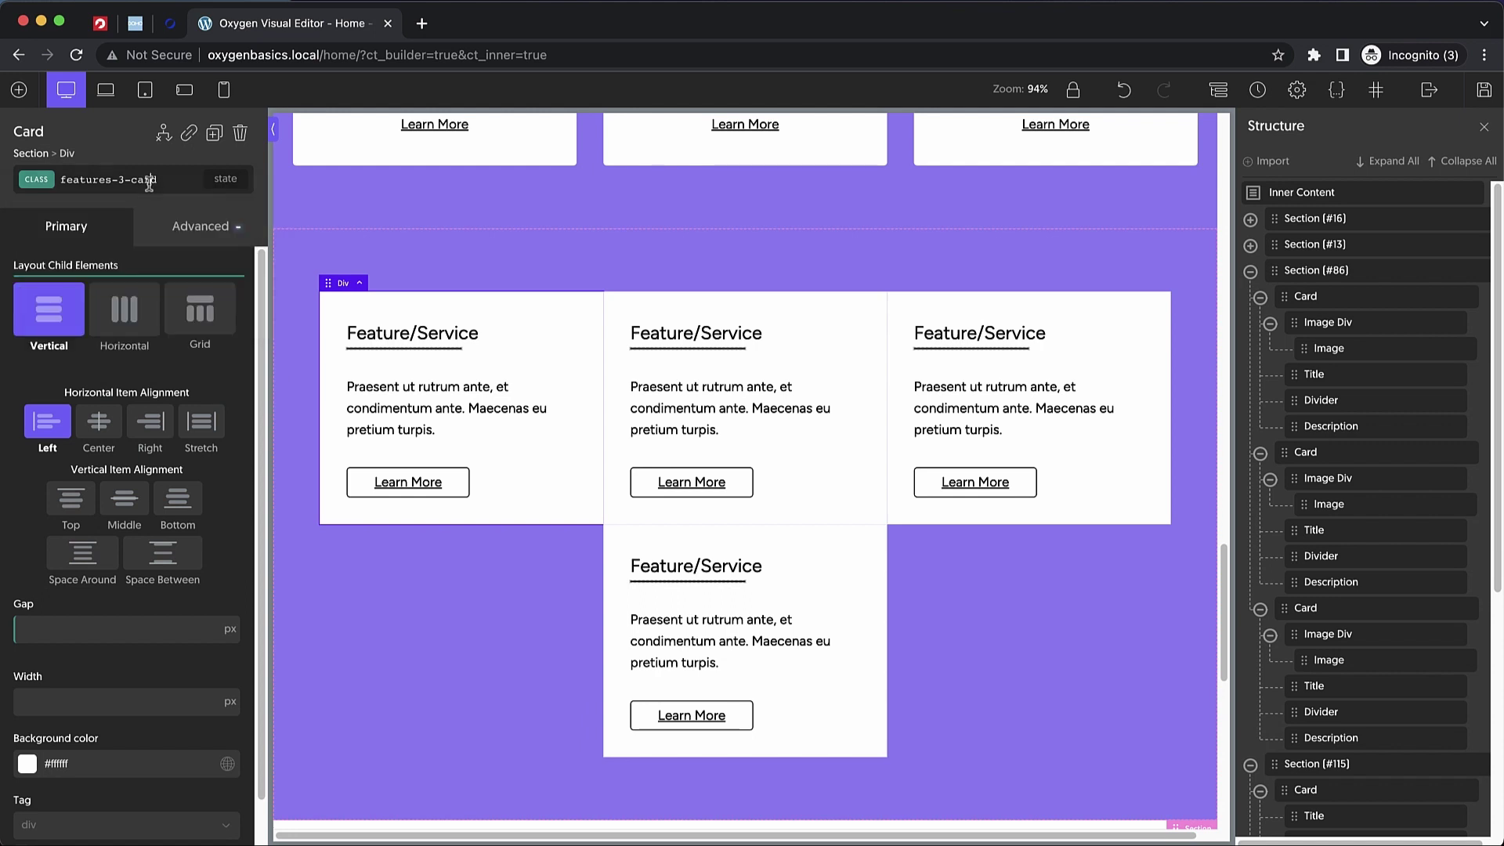
left_click(198, 240)
left_click(176, 331)
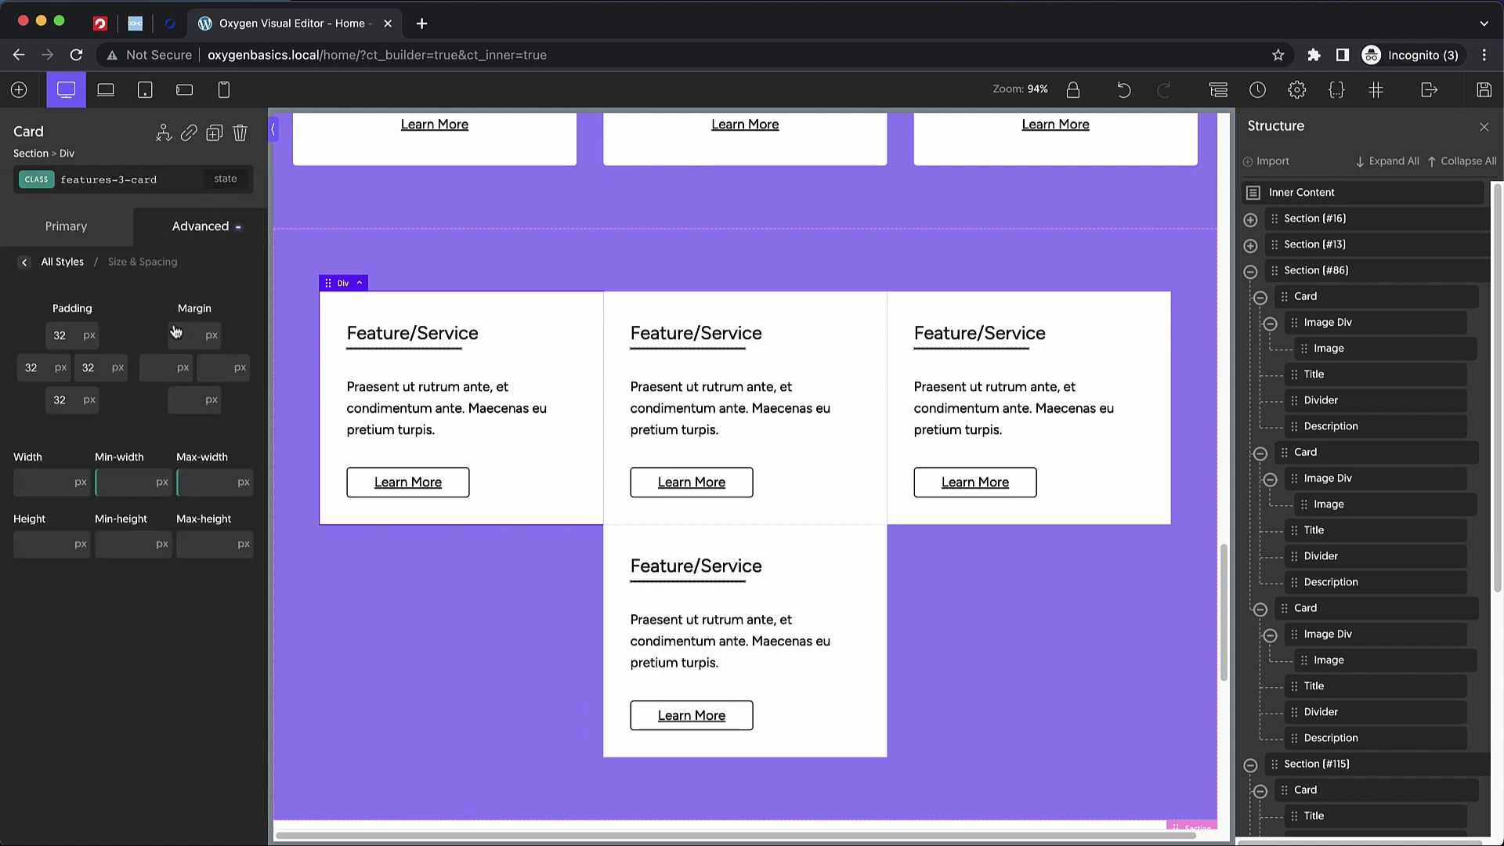
left_click(411, 155)
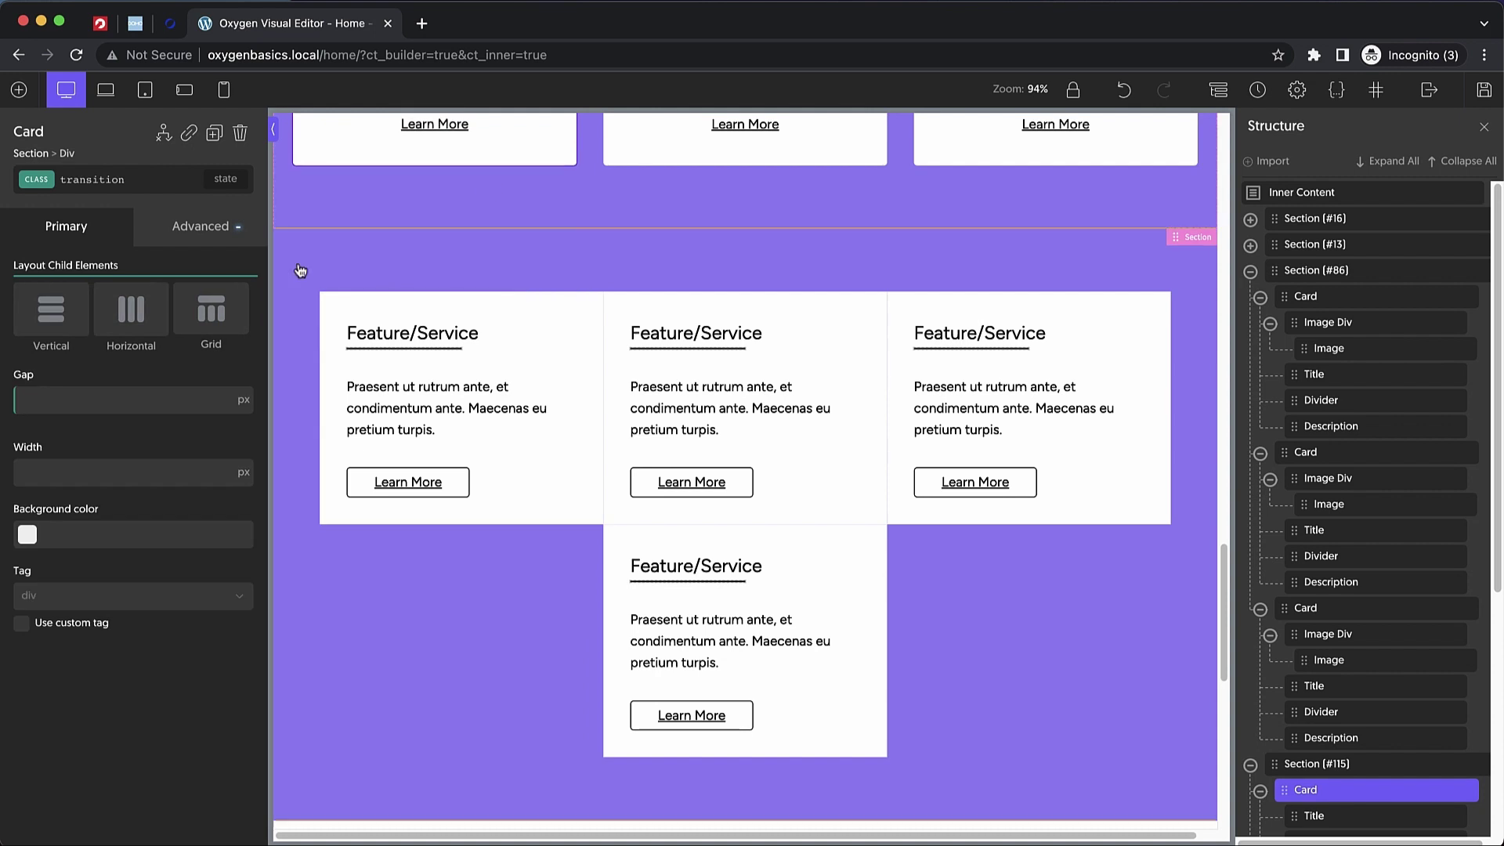
left_click(199, 235)
left_click(148, 185)
left_click(104, 317)
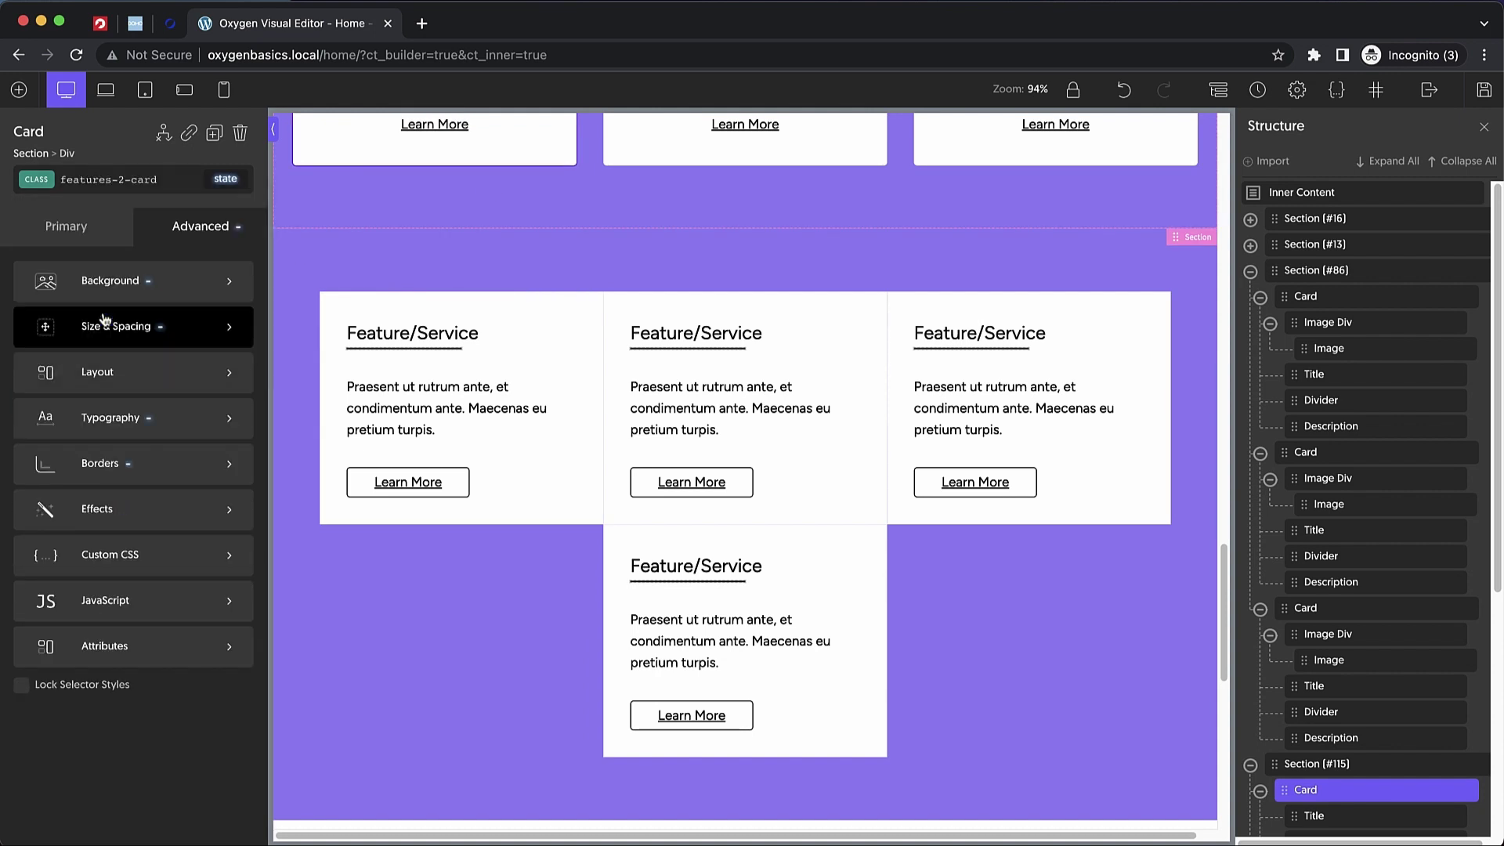
left_click(181, 327)
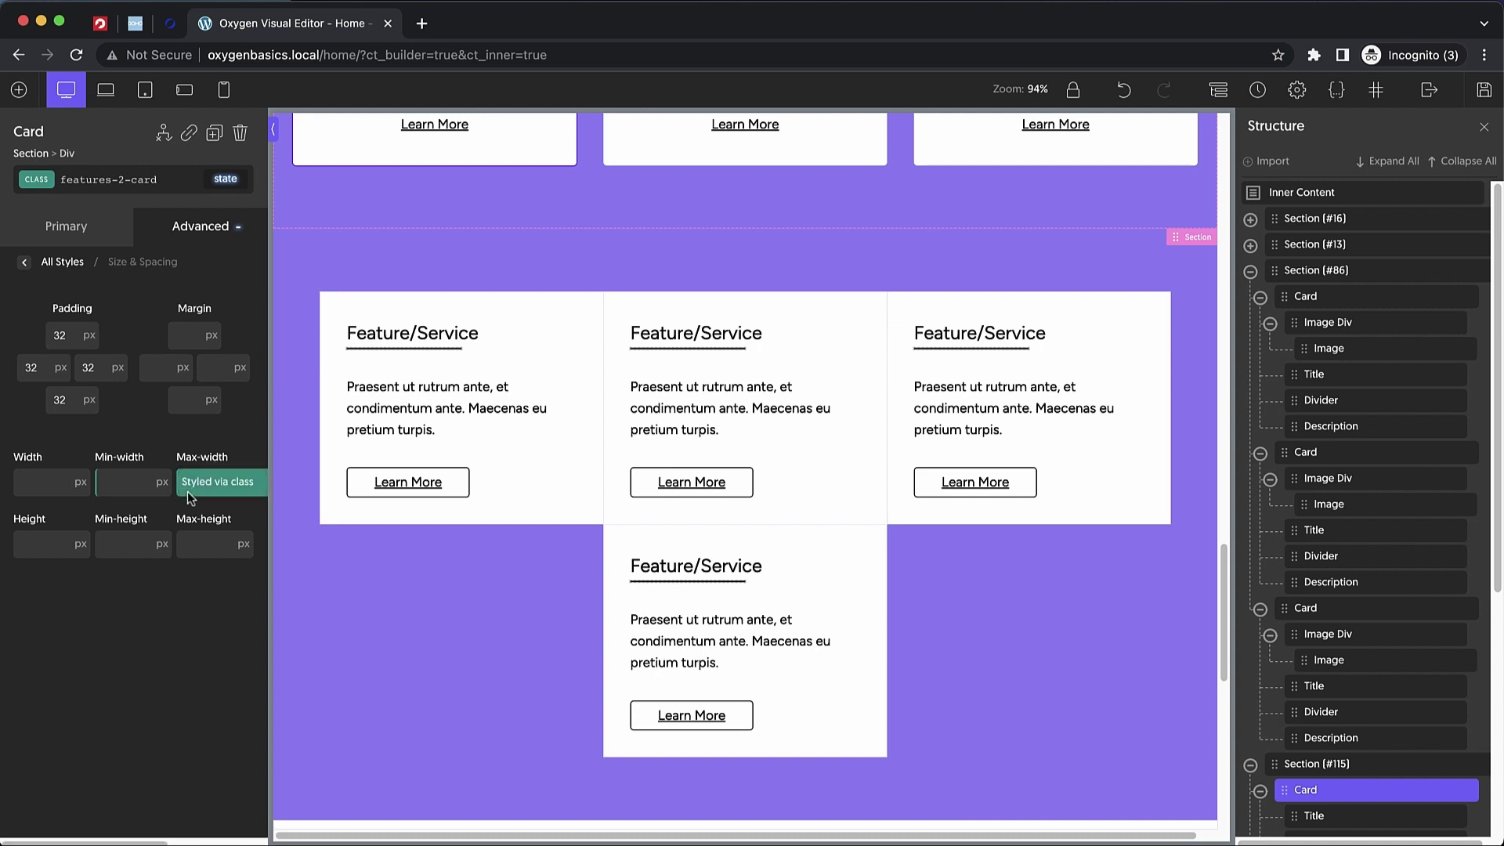
left_click(148, 182)
left_click(113, 292)
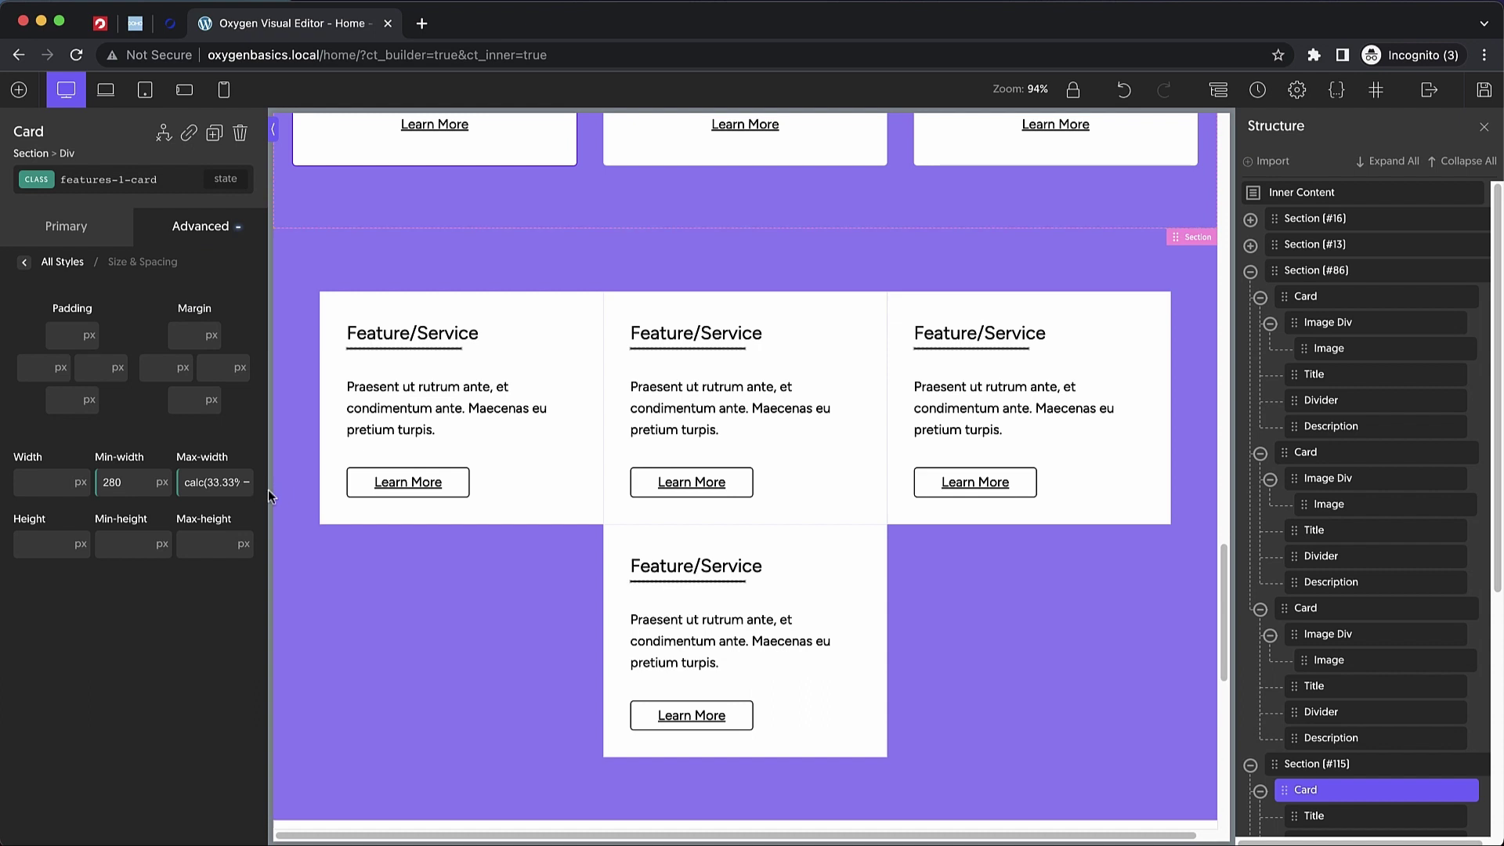
left_click(217, 484)
- Give the features-3-card class a width of 25% and a min-width of 100 px
left_click(515, 518)
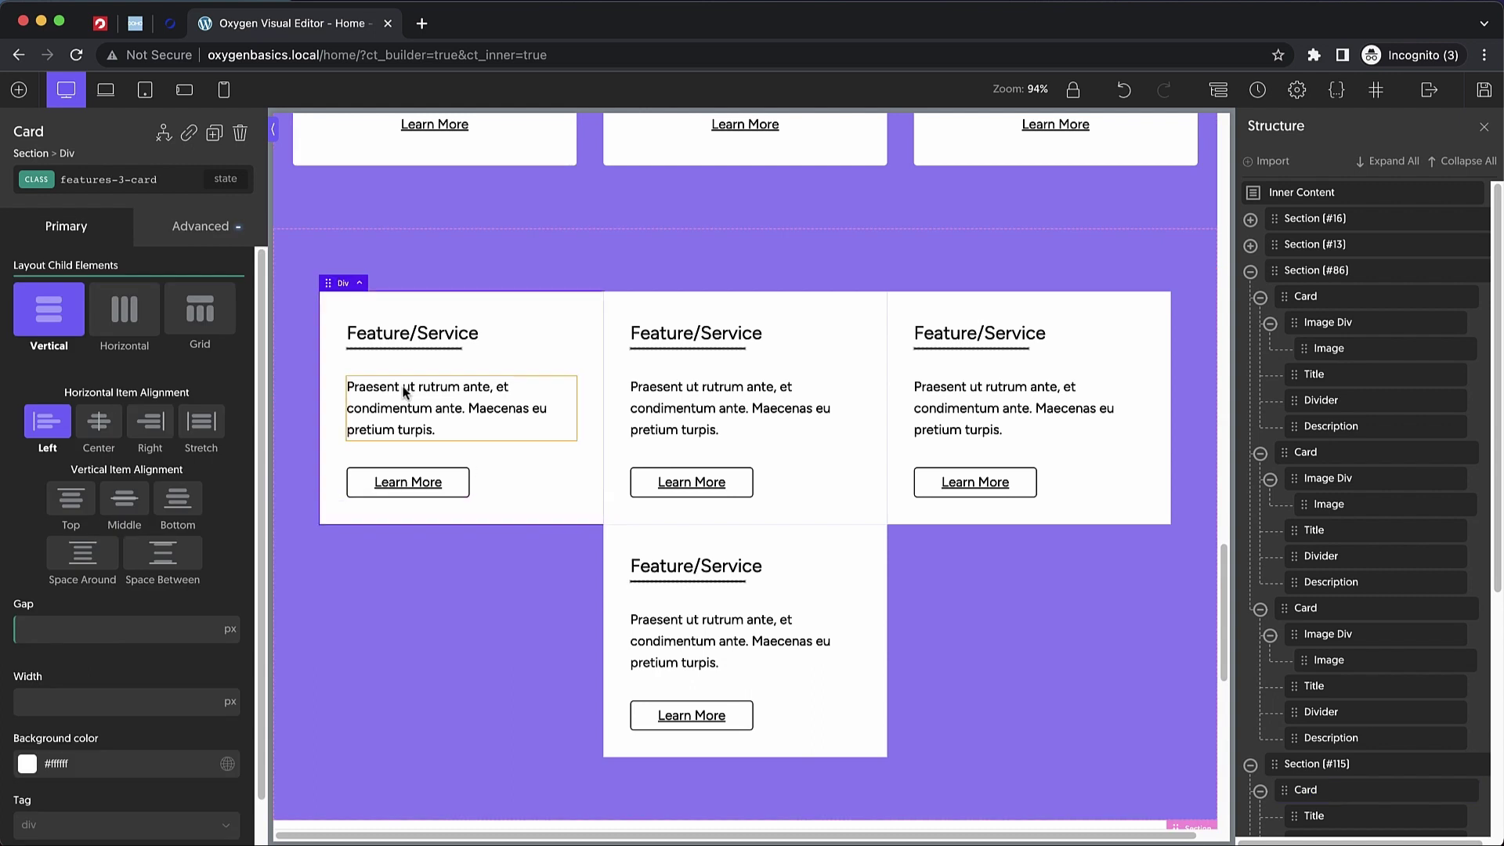
left_click(193, 231)
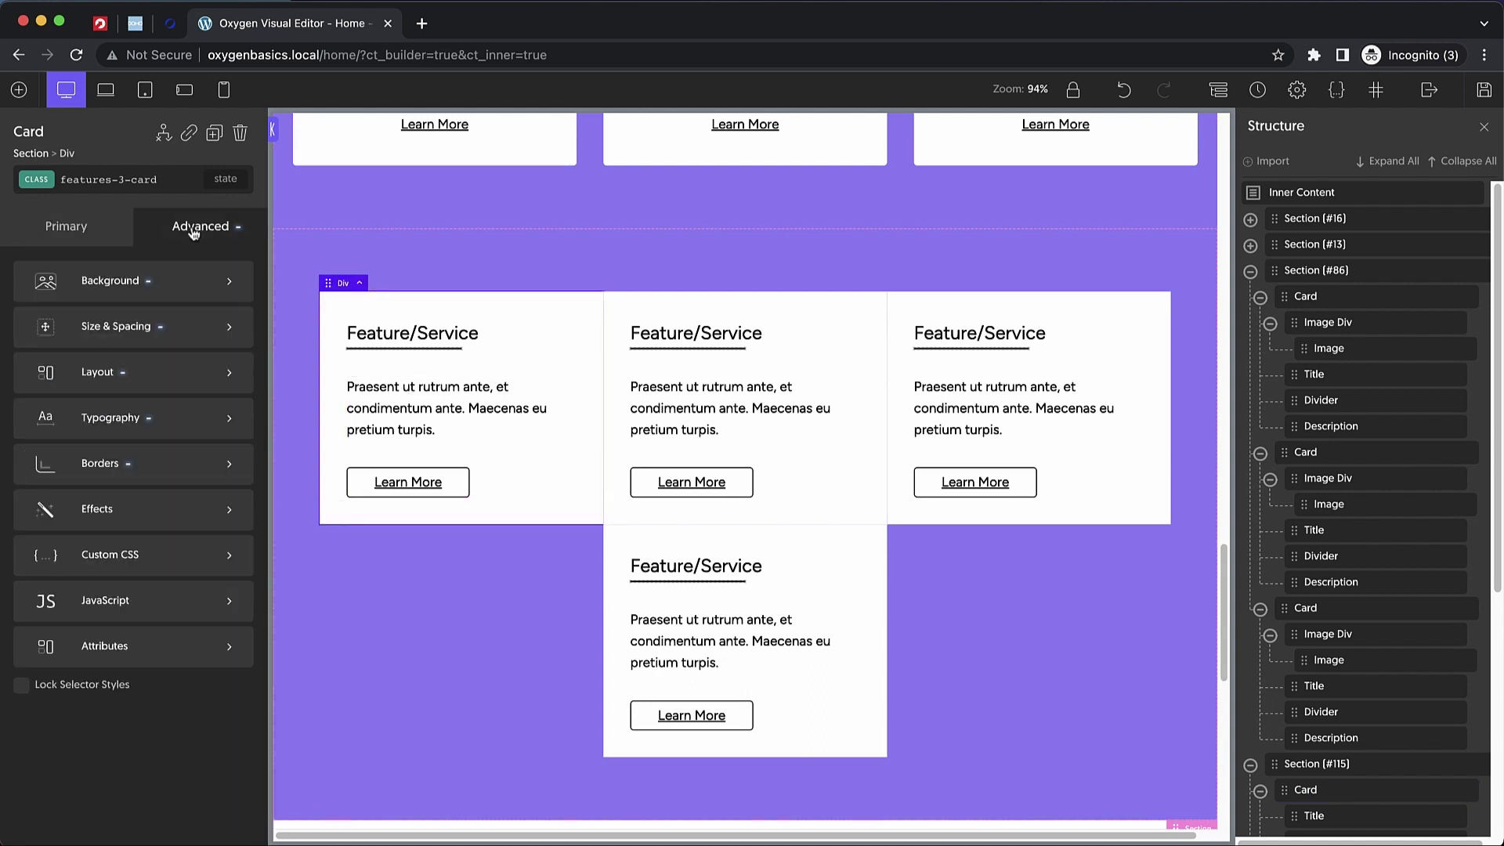
left_click(163, 330)
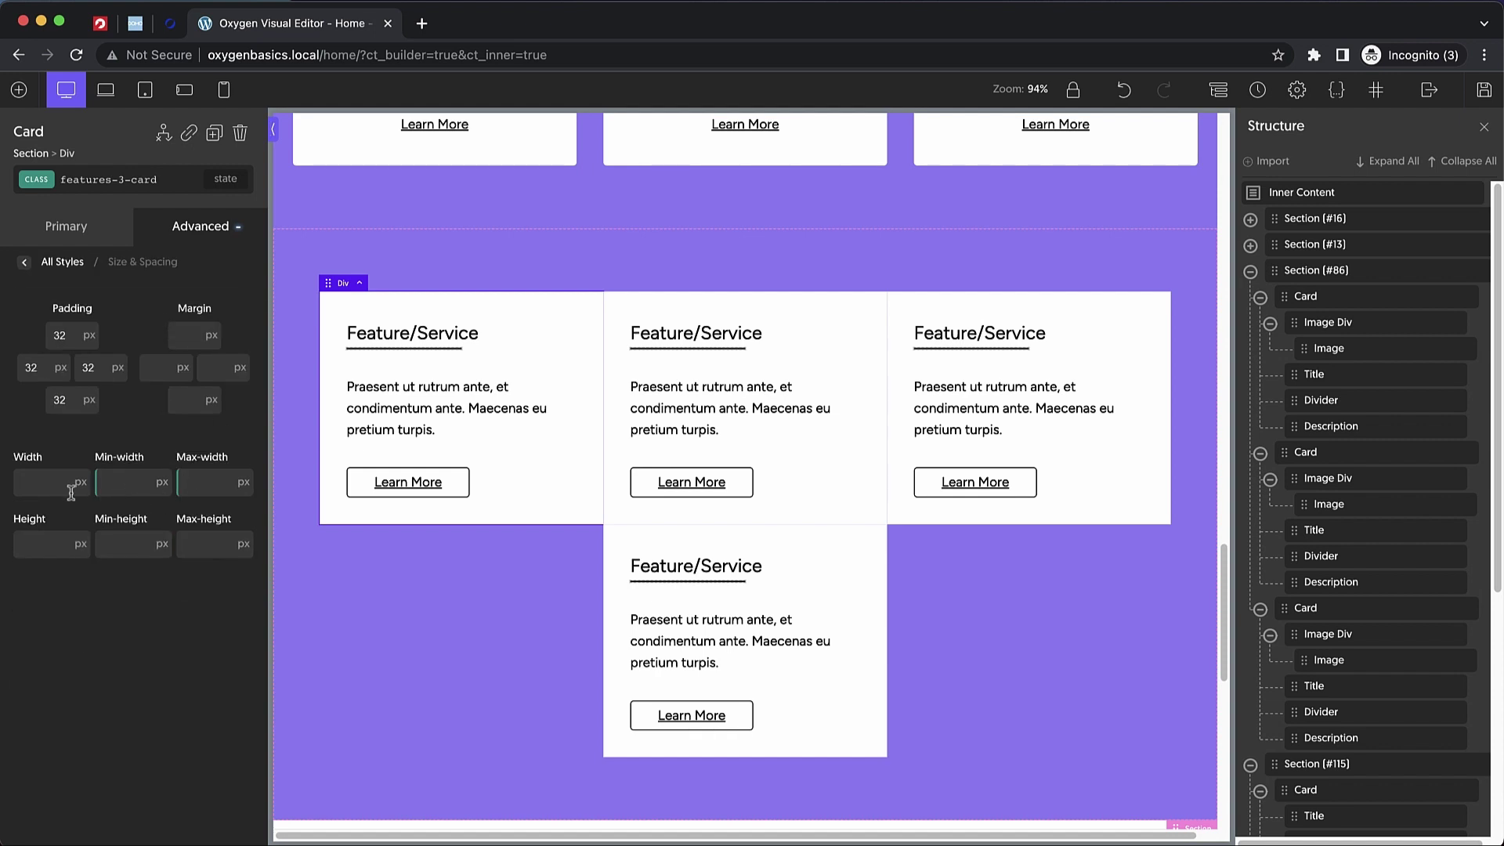
type("25")
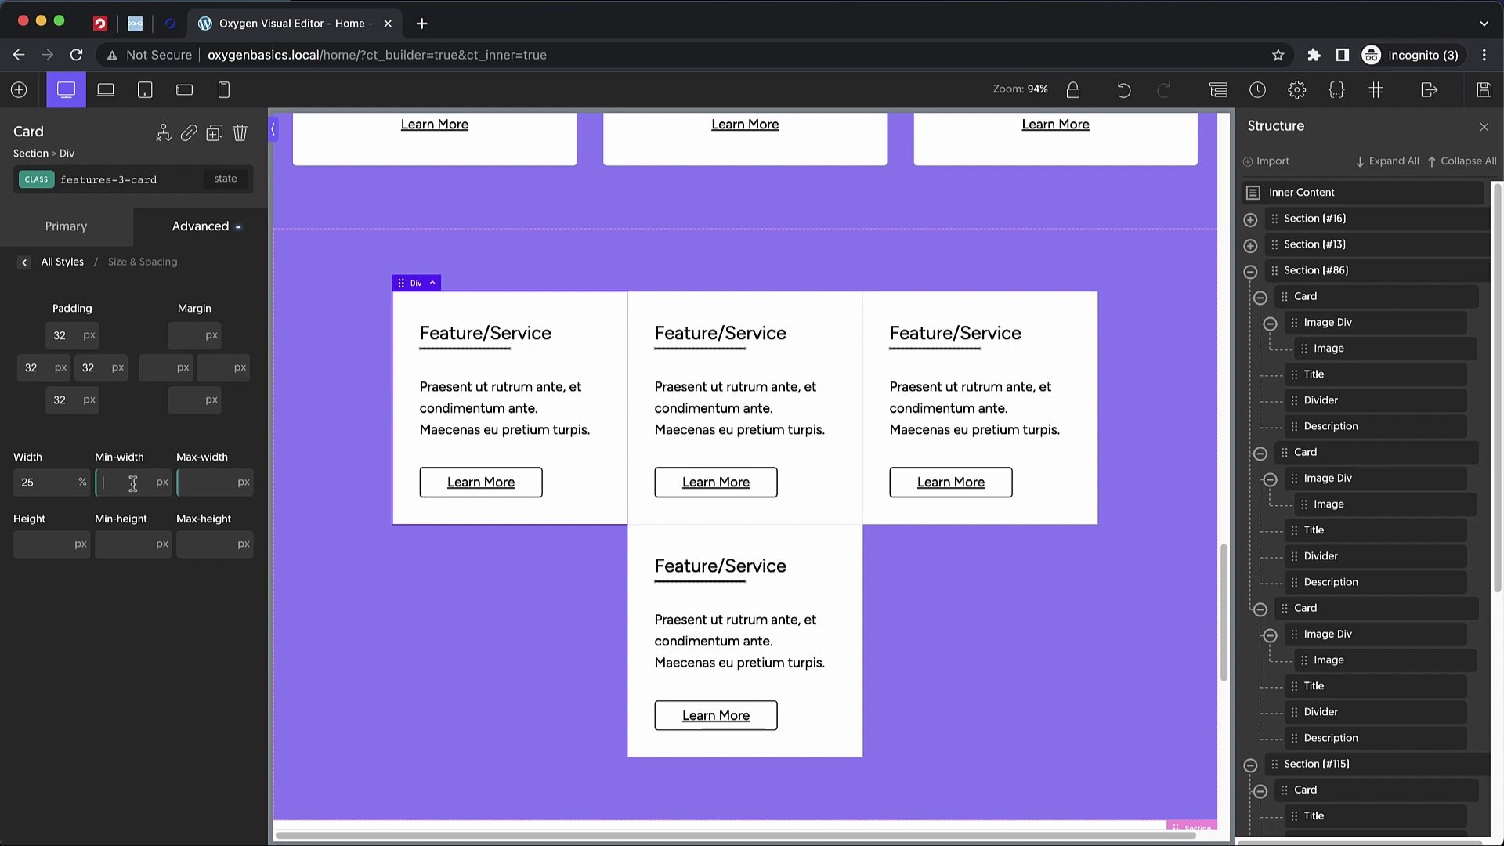
type("100")
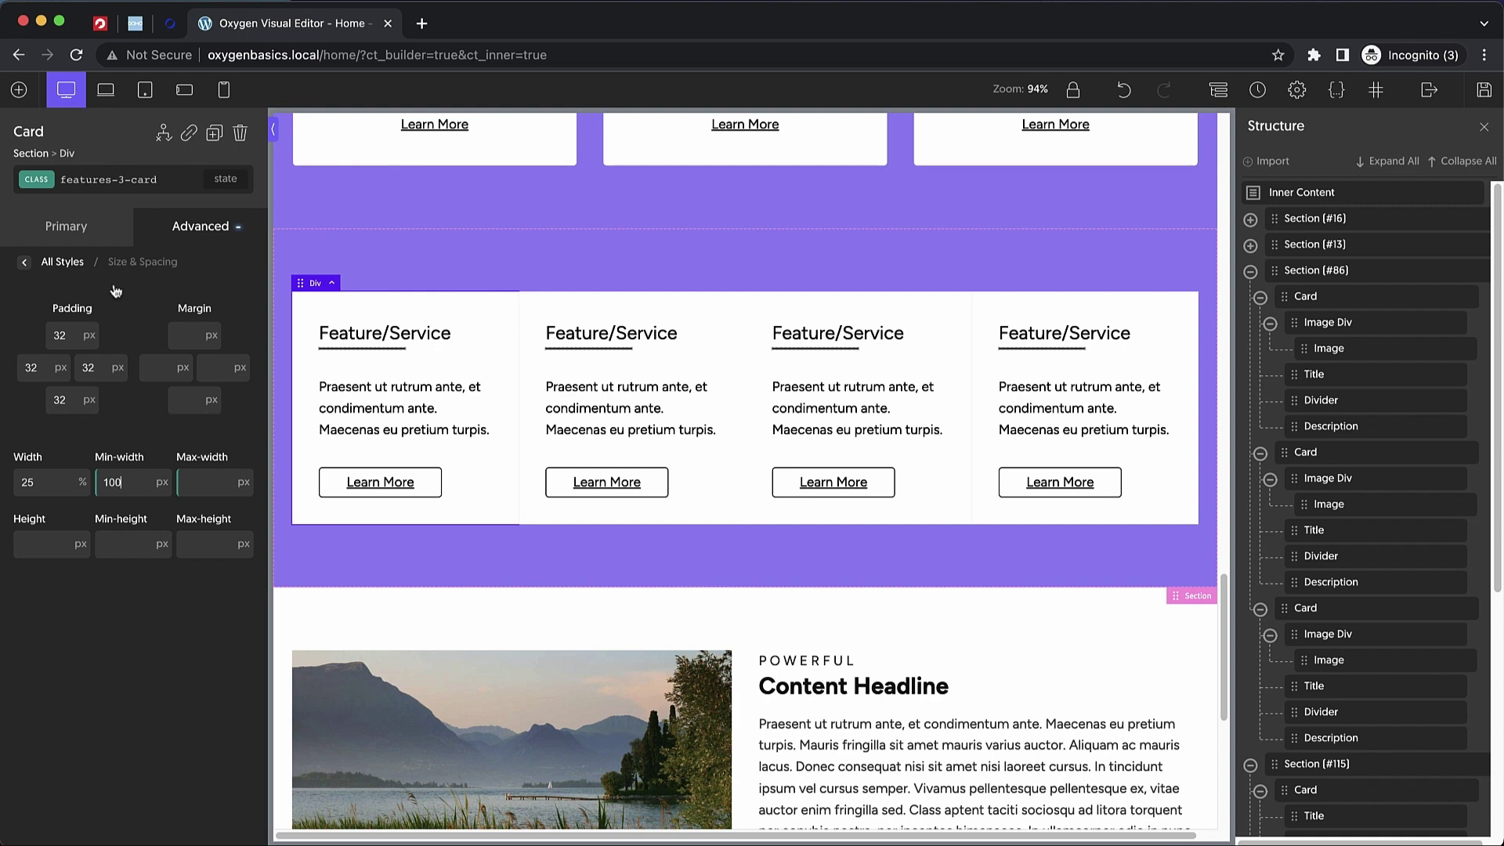
- Preview the card row at the tablet and phone breakpoints and set the desktop min-width of features-3-card to 200 px
left_click(105, 89)
left_click(134, 99)
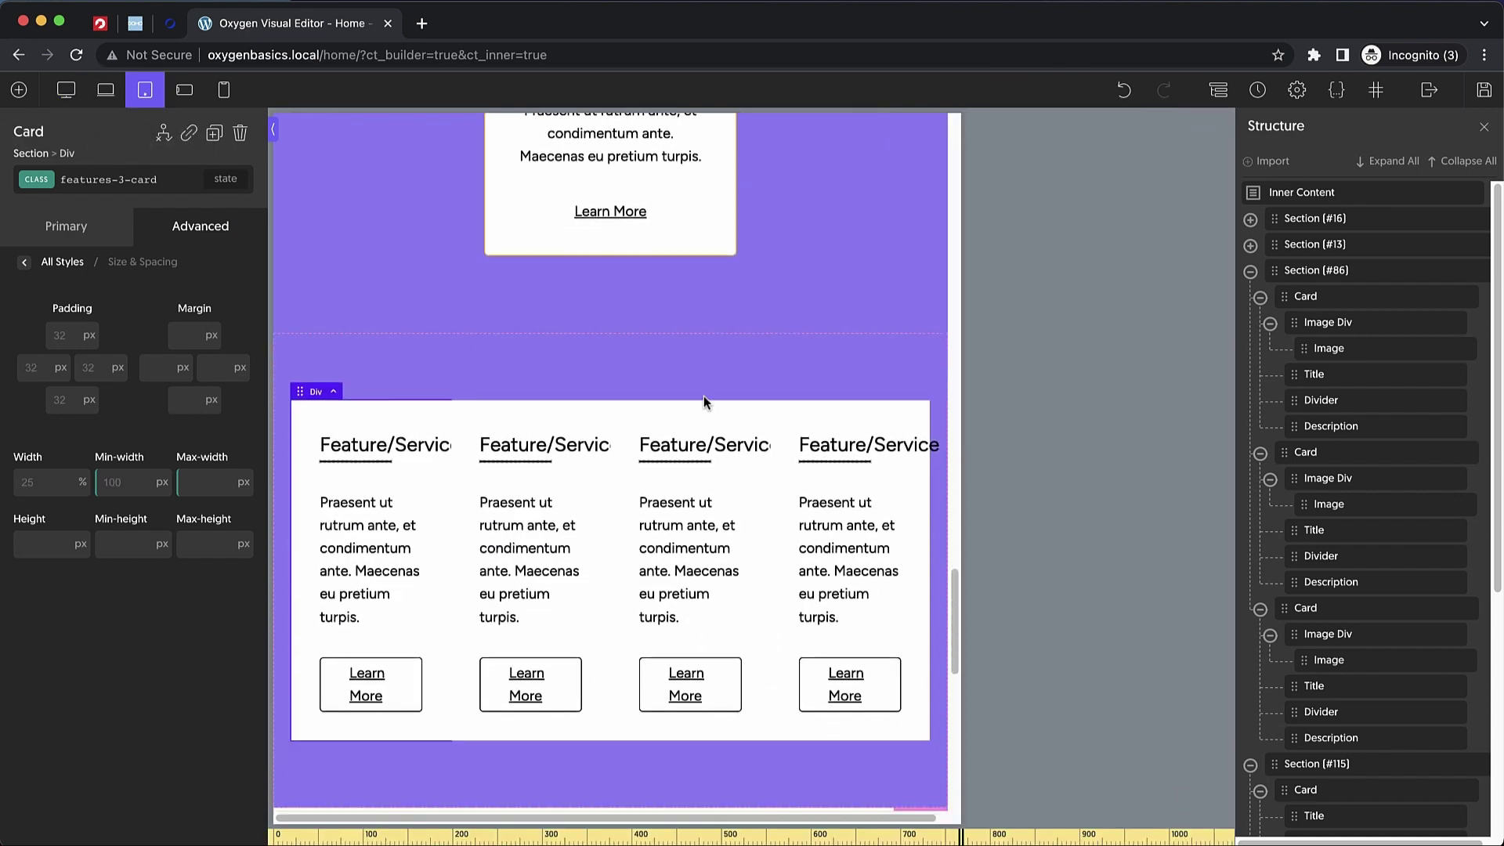
left_click(184, 90)
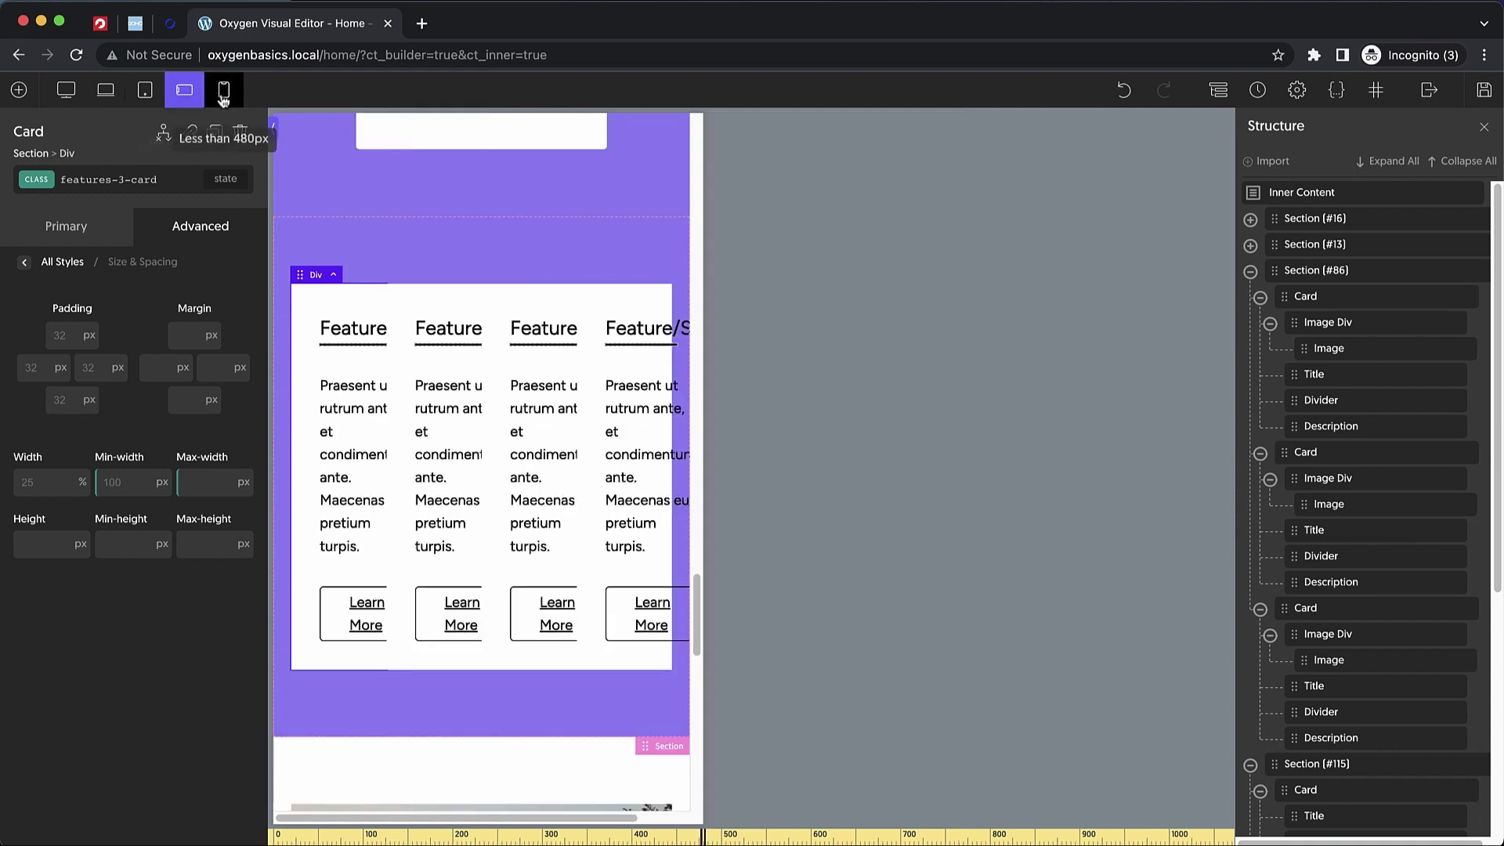
left_click(223, 93)
left_click(66, 90)
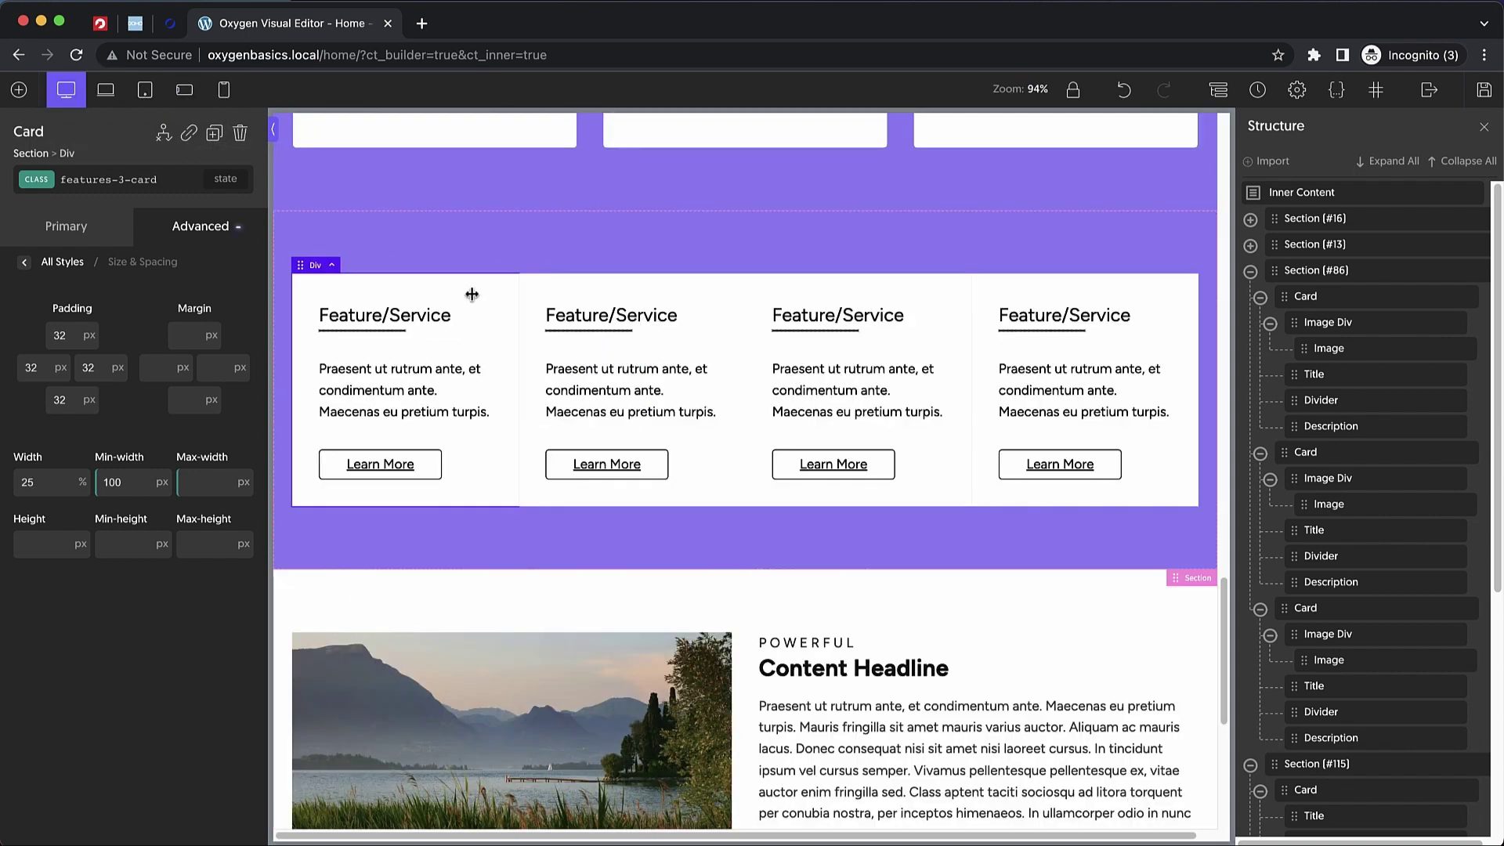
double_click(118, 482)
type("290")
key("BackSpace")
- Set the features-3-card min-width to 50% for the less-than-768px breakpoint
left_click(105, 89)
left_click(145, 89)
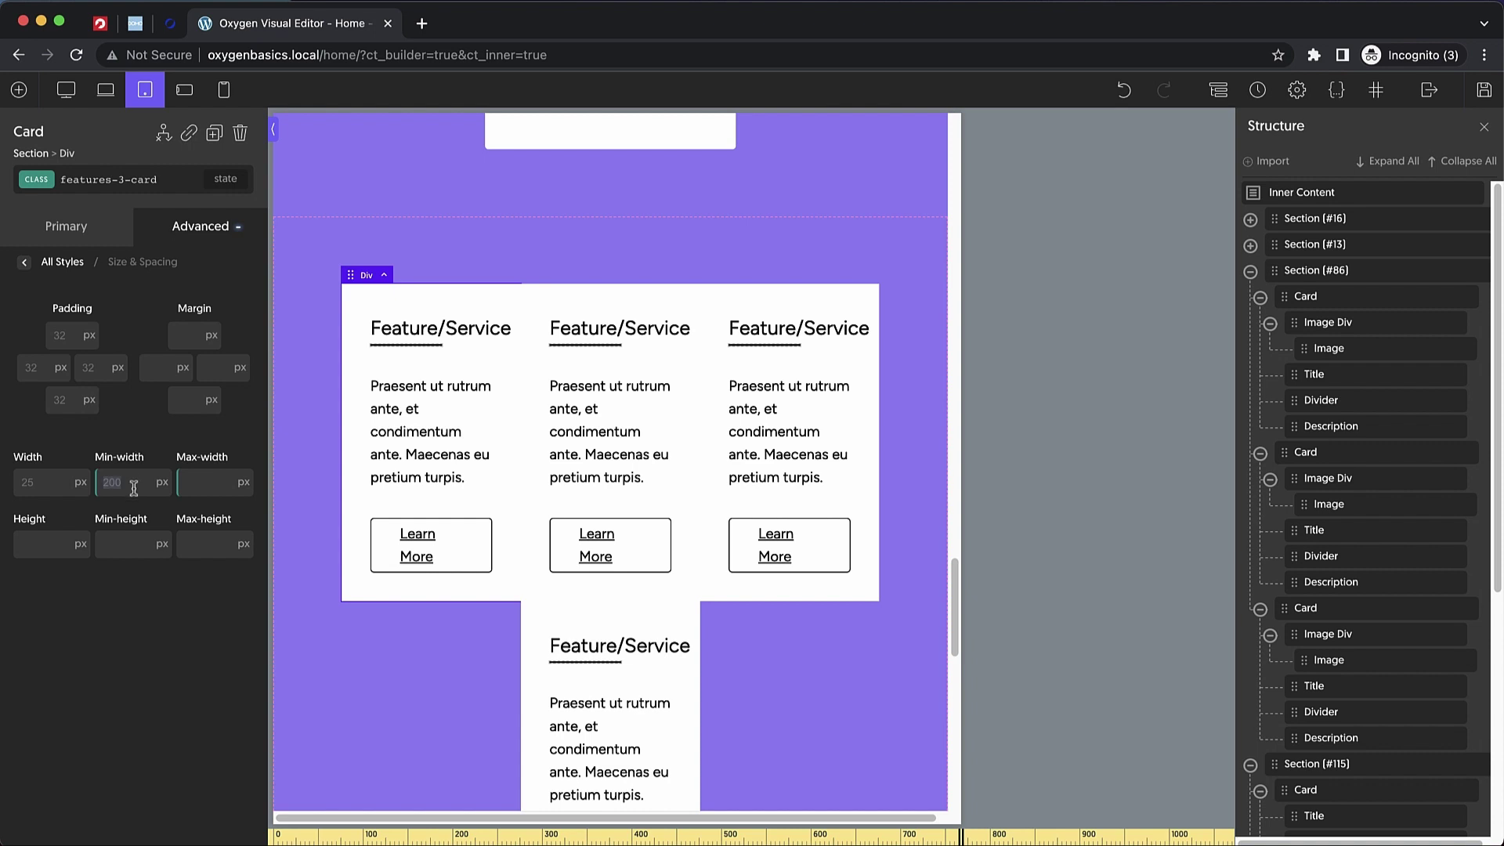
type("59")
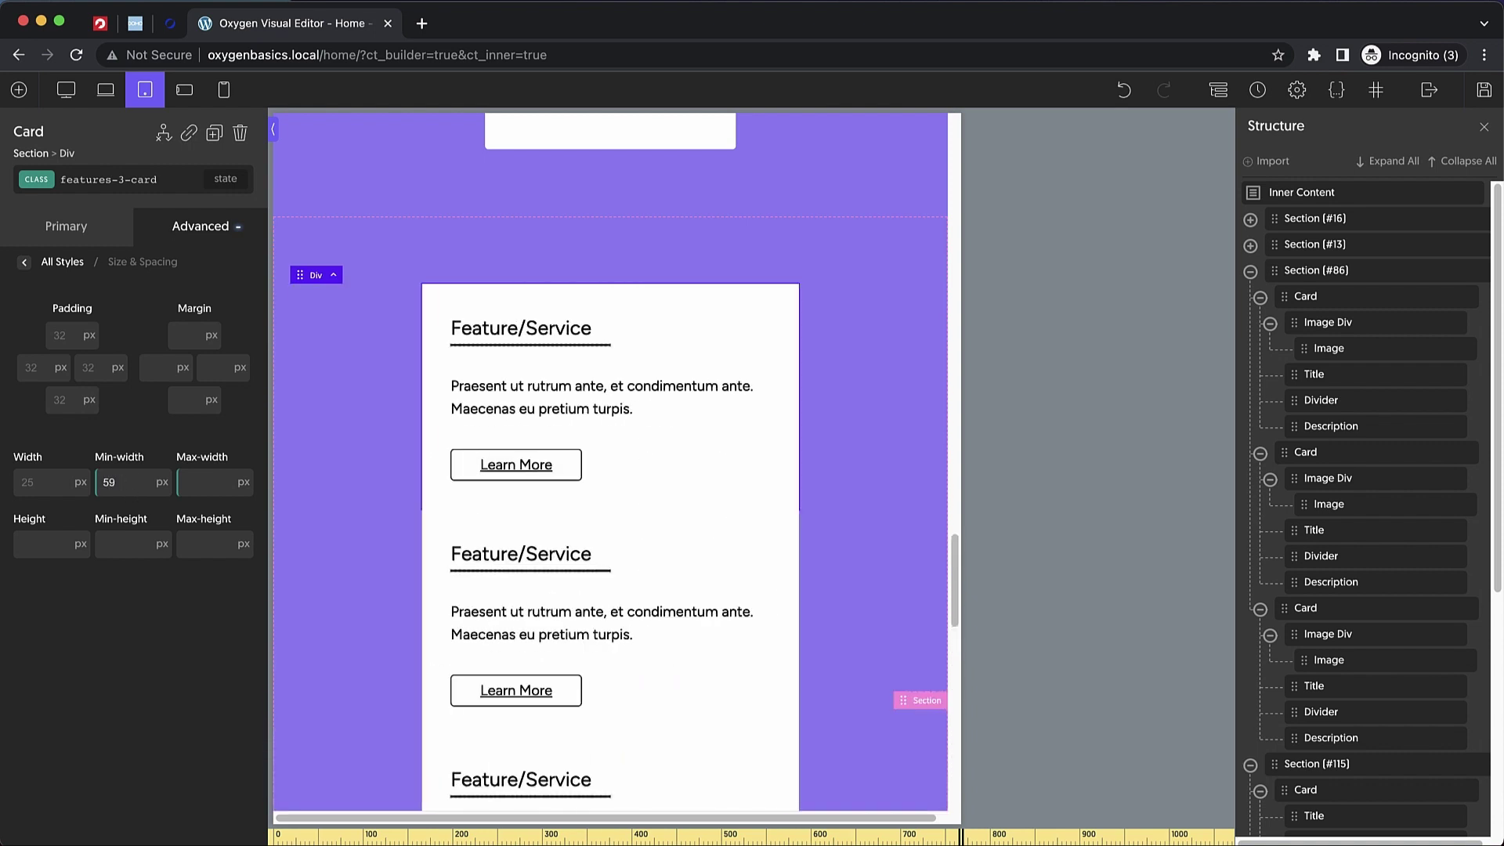
type("%50")
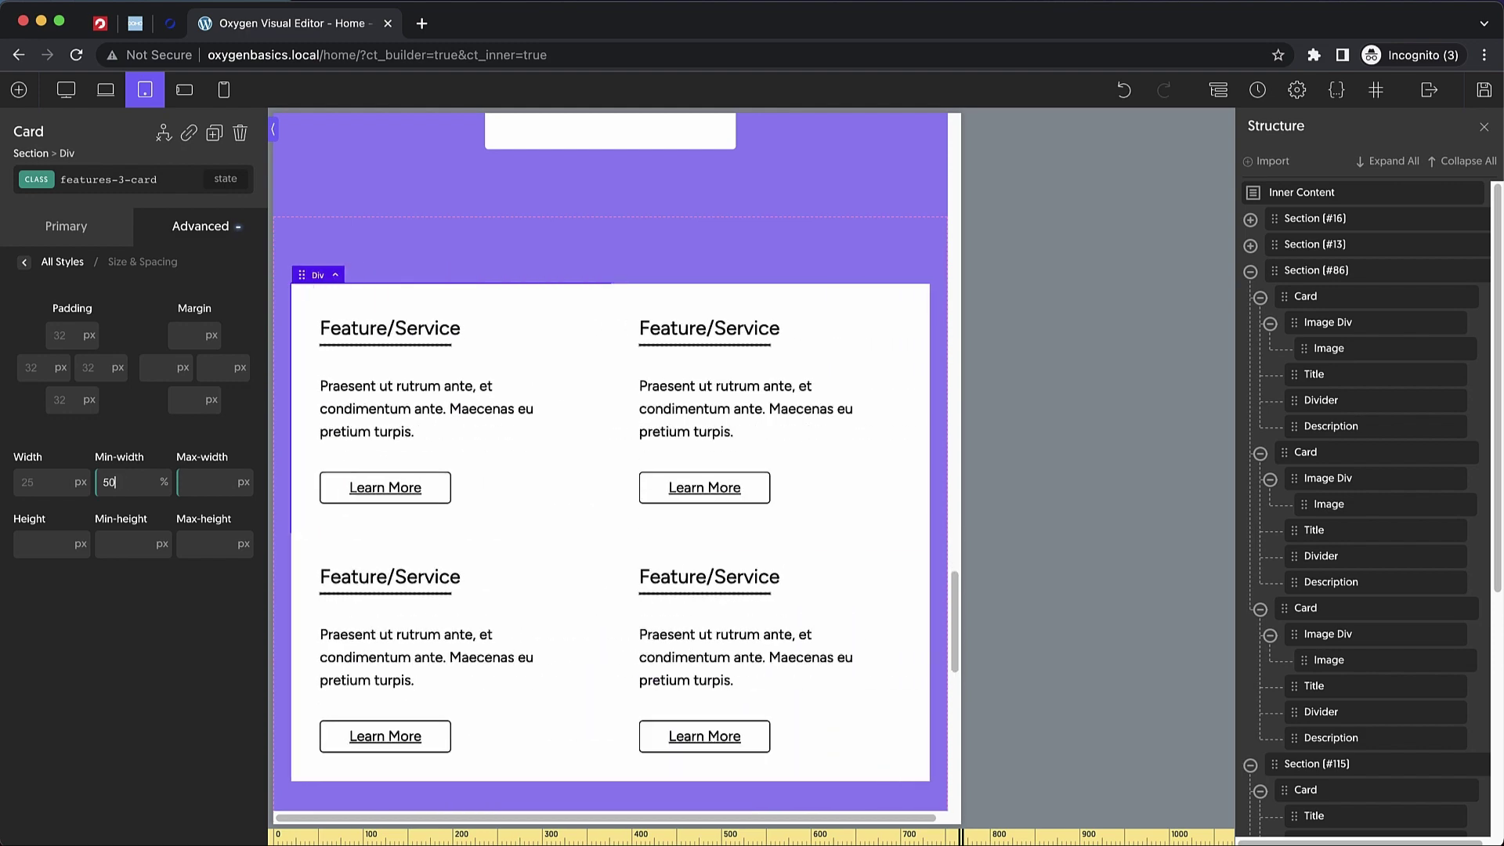
- Set the features-3-card min-width to 100% for the phone landscape breakpoint and check the stacked cards
left_click(179, 92)
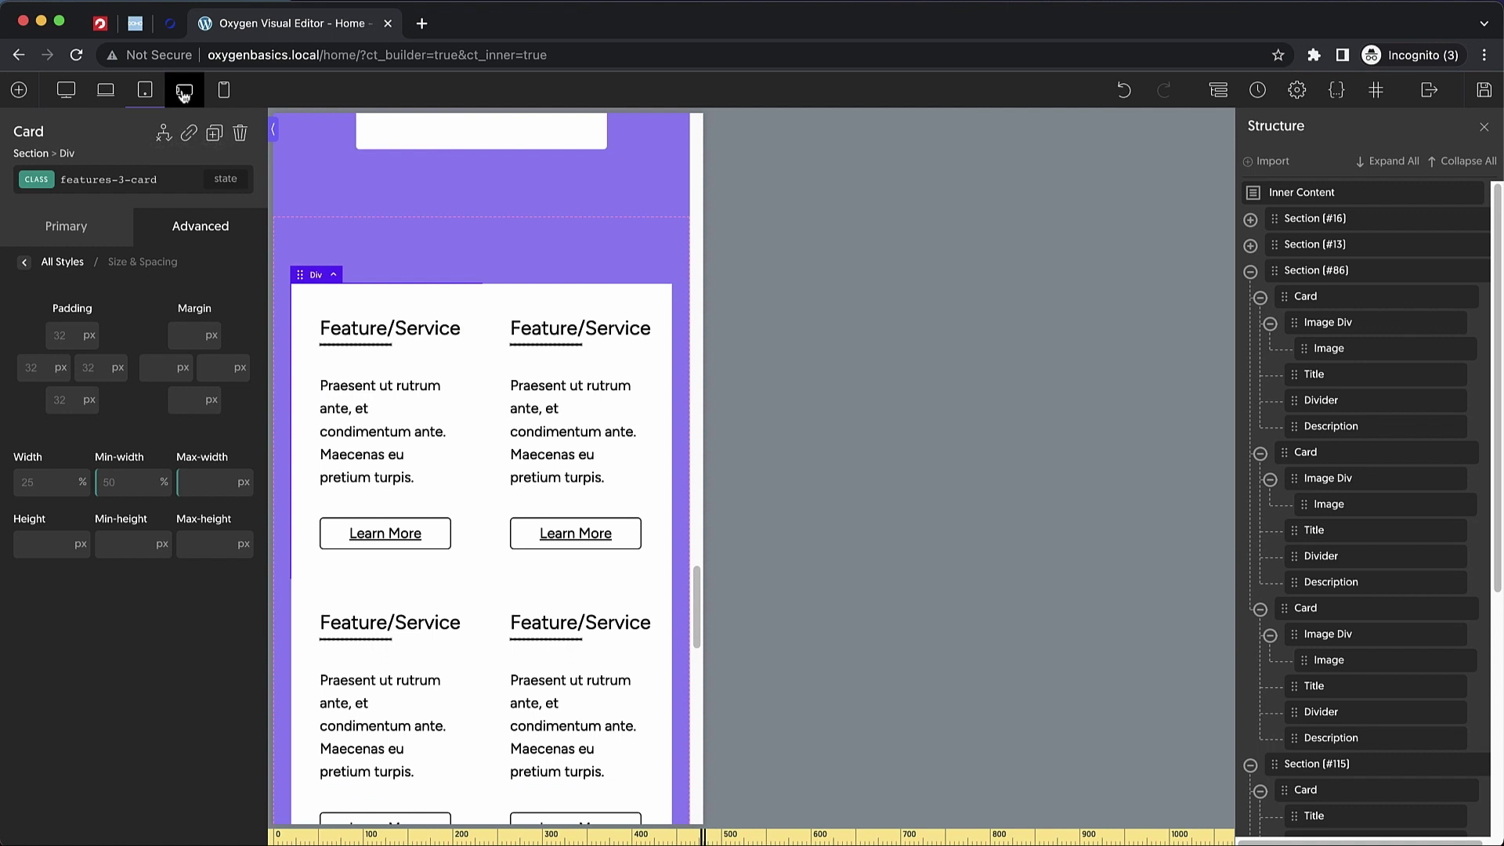
left_click(132, 482)
type("100")
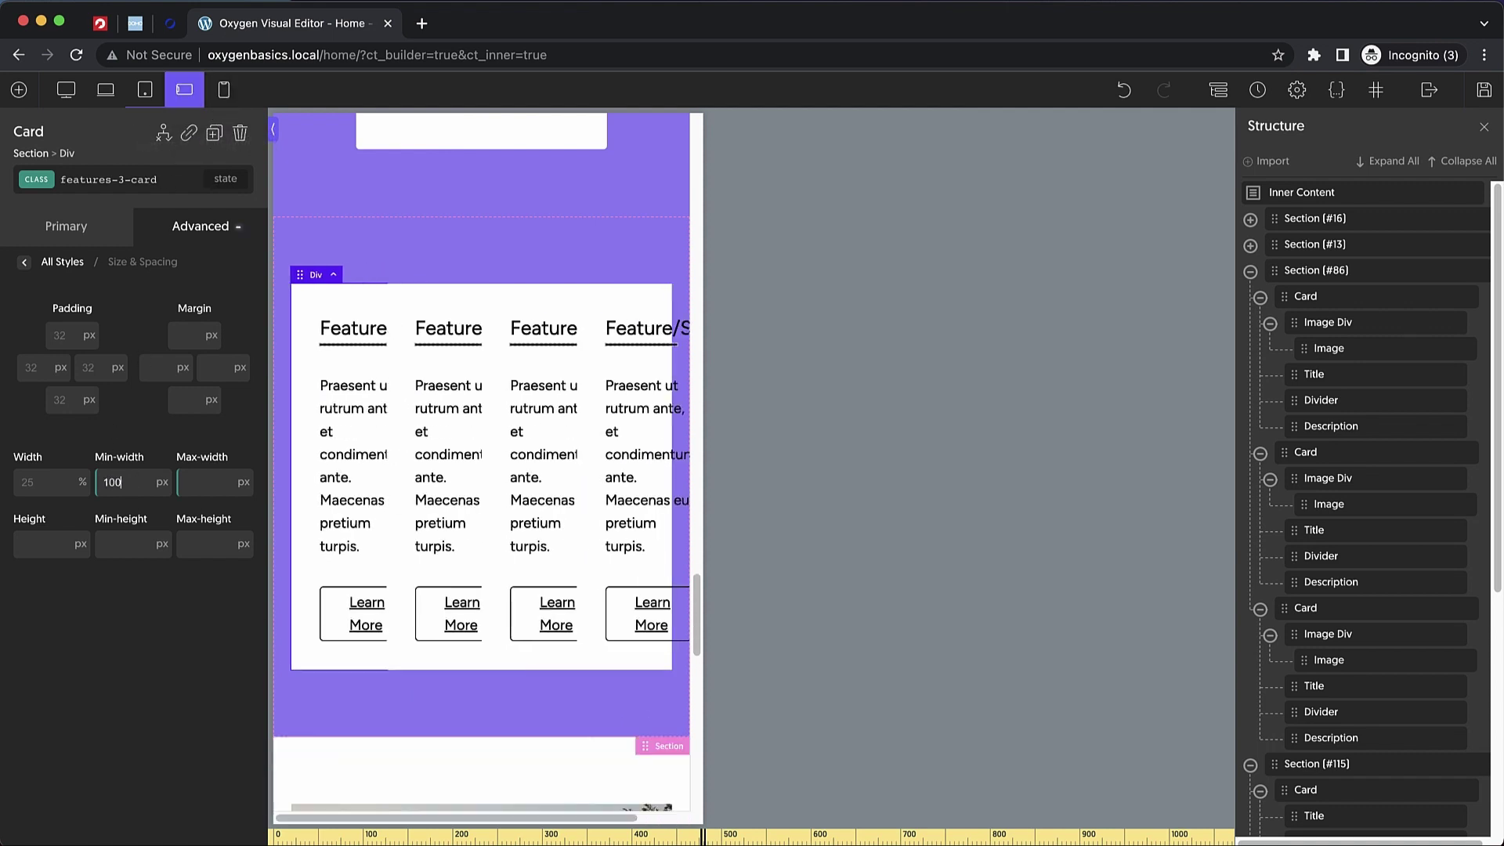
type("%")
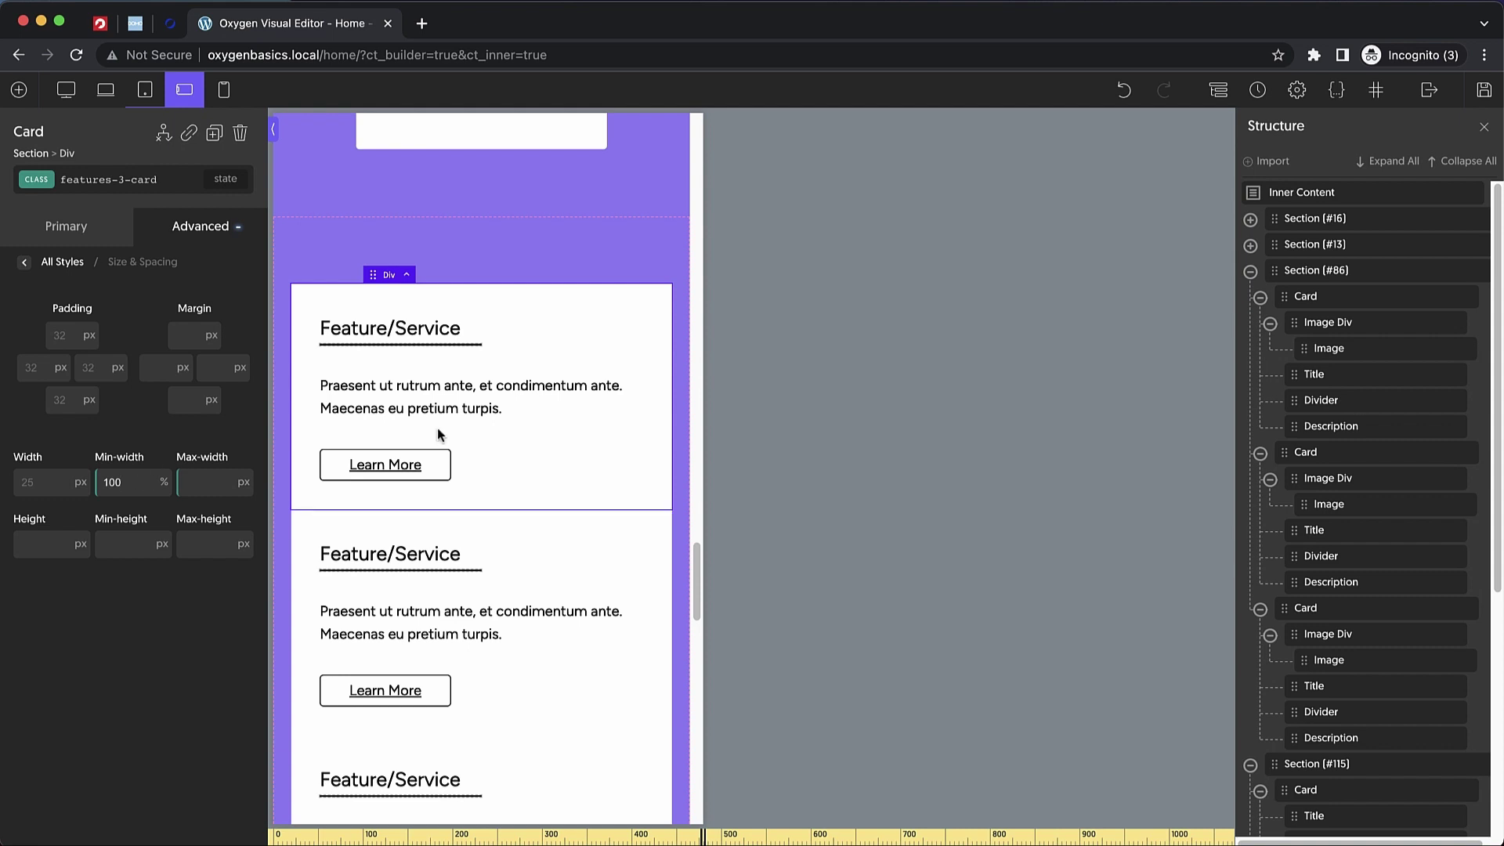
scroll(495, 434, "down", 5)
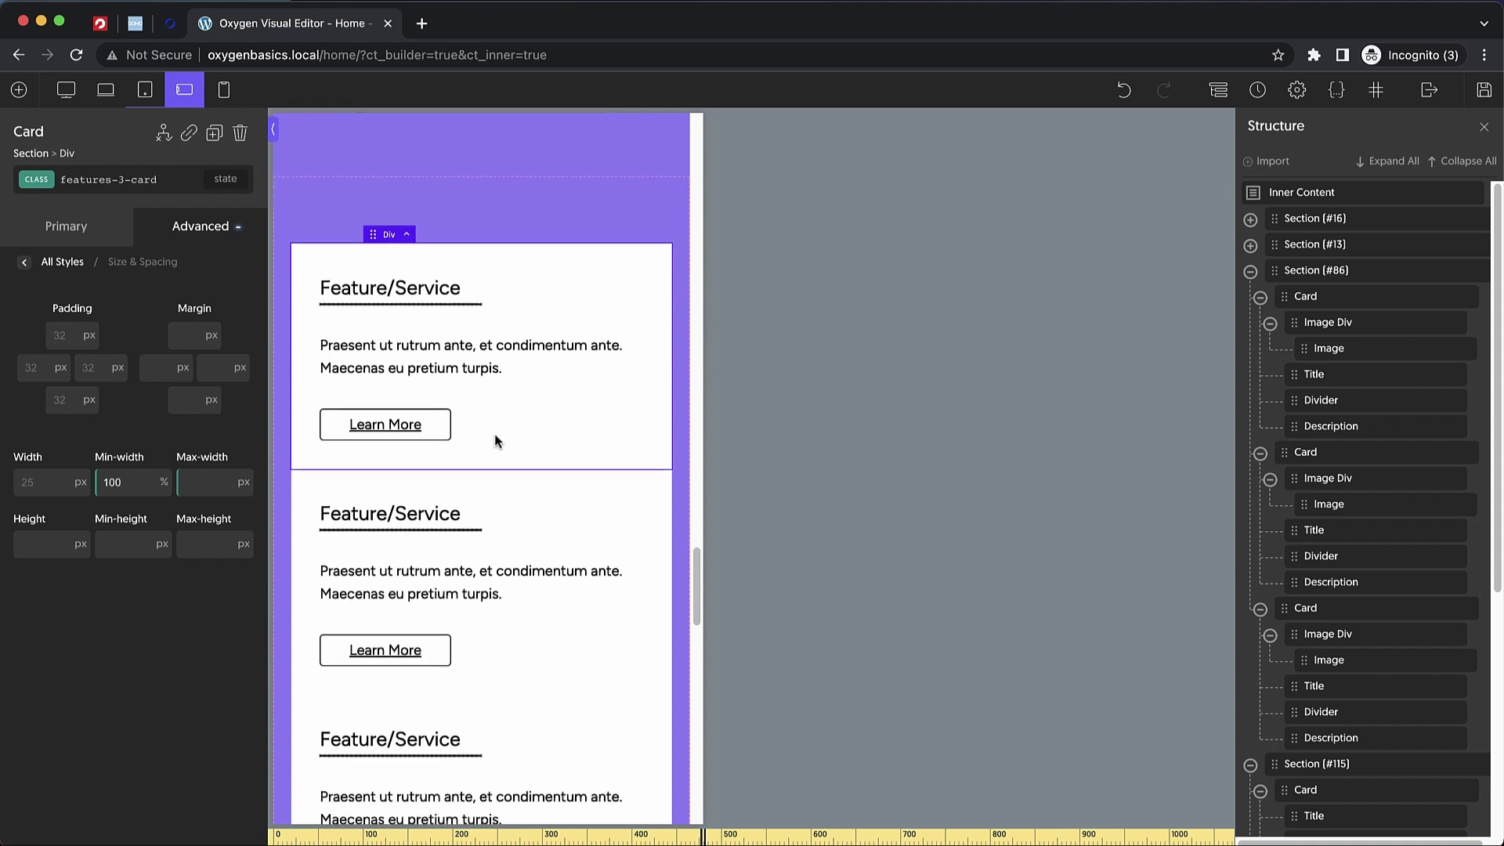
scroll(613, 354, "up", 3)
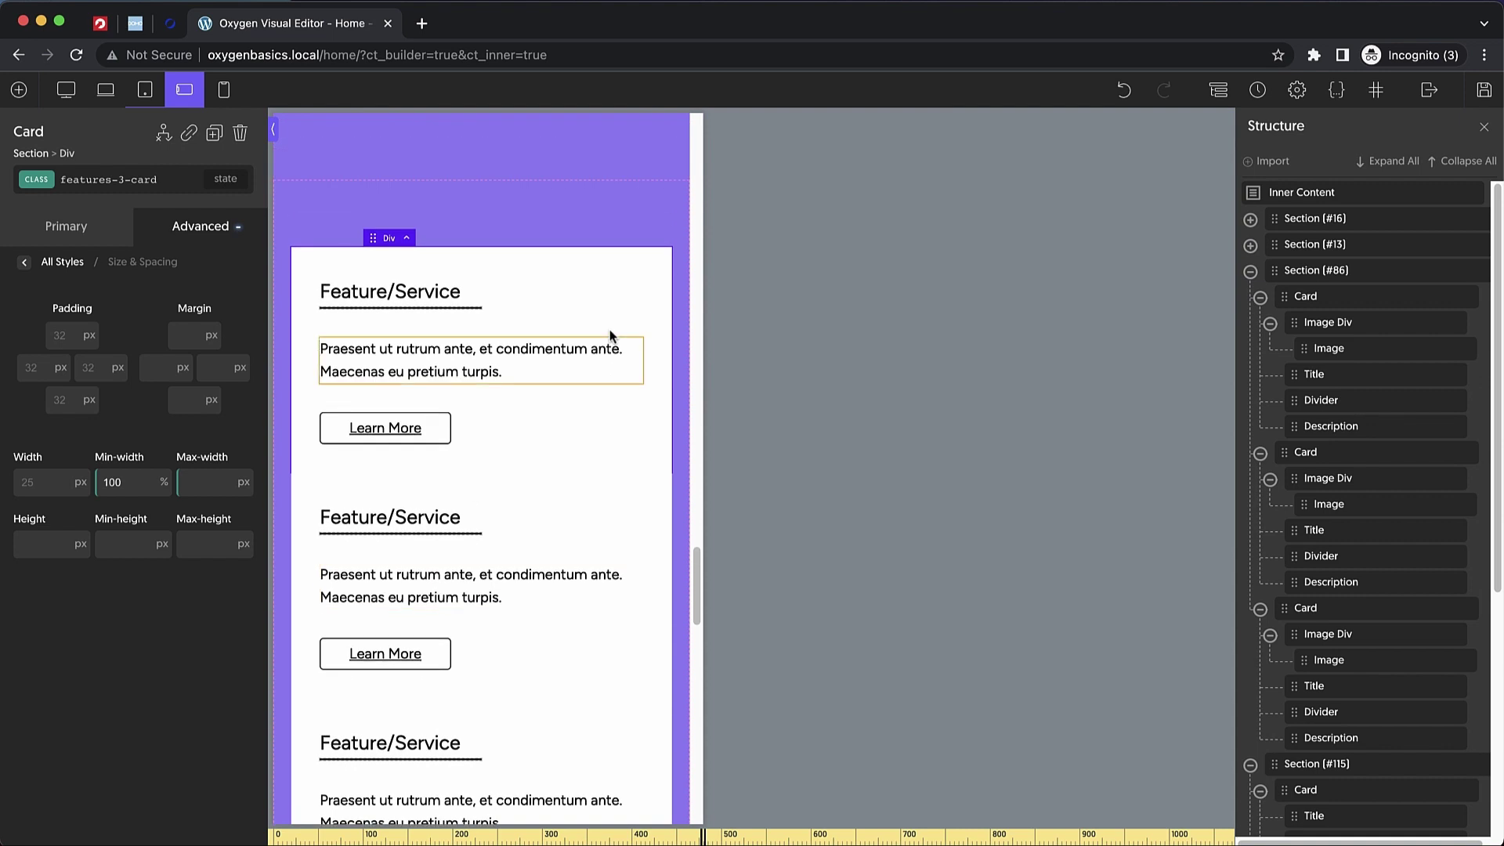
- Set the third feature section's gap to 32 px for the phone landscape breakpoint
left_click(584, 227)
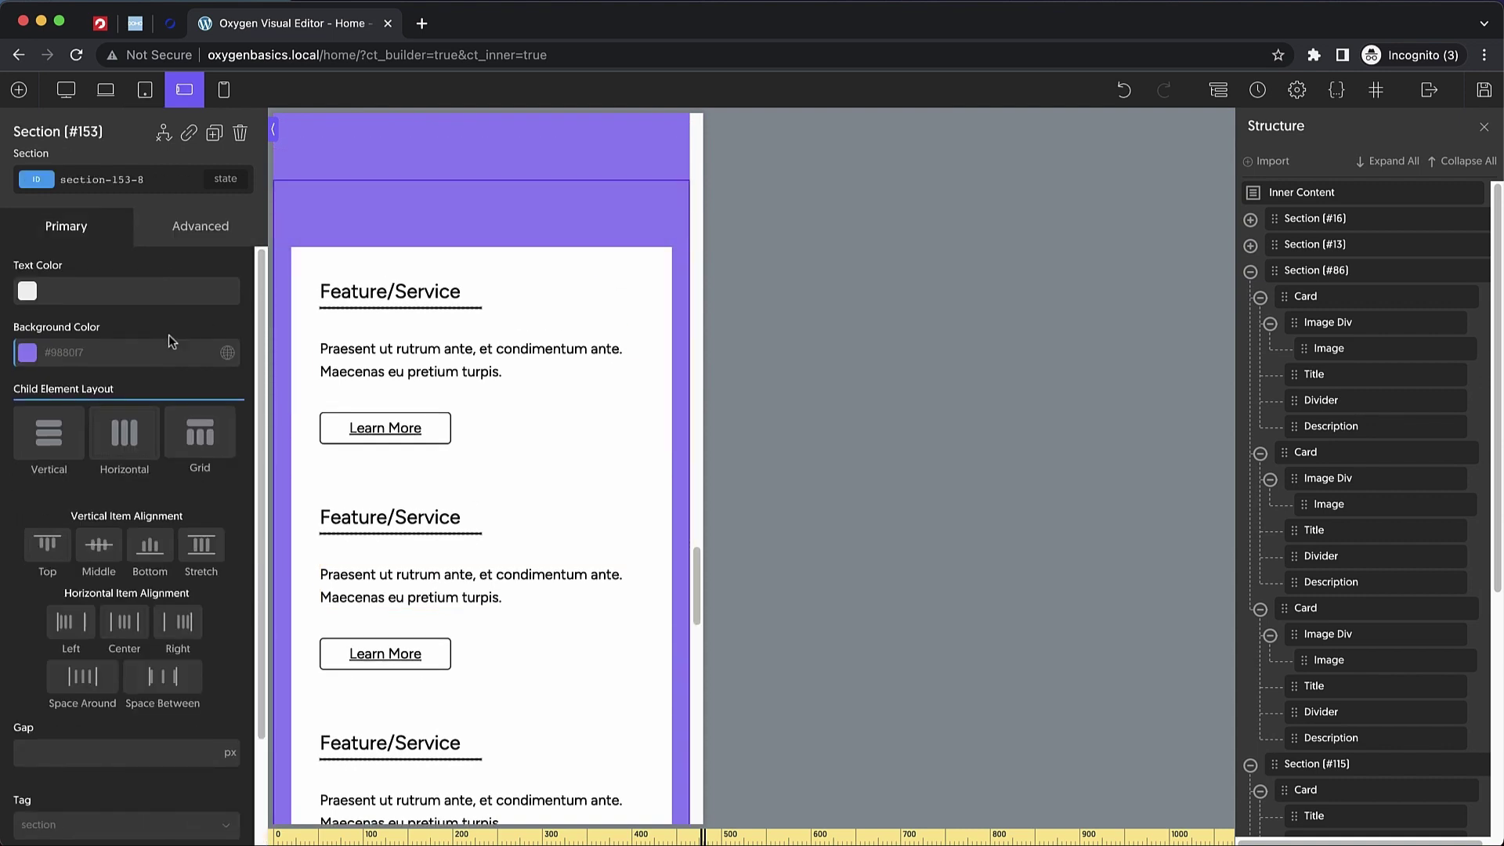
scroll(168, 338, "down", 3)
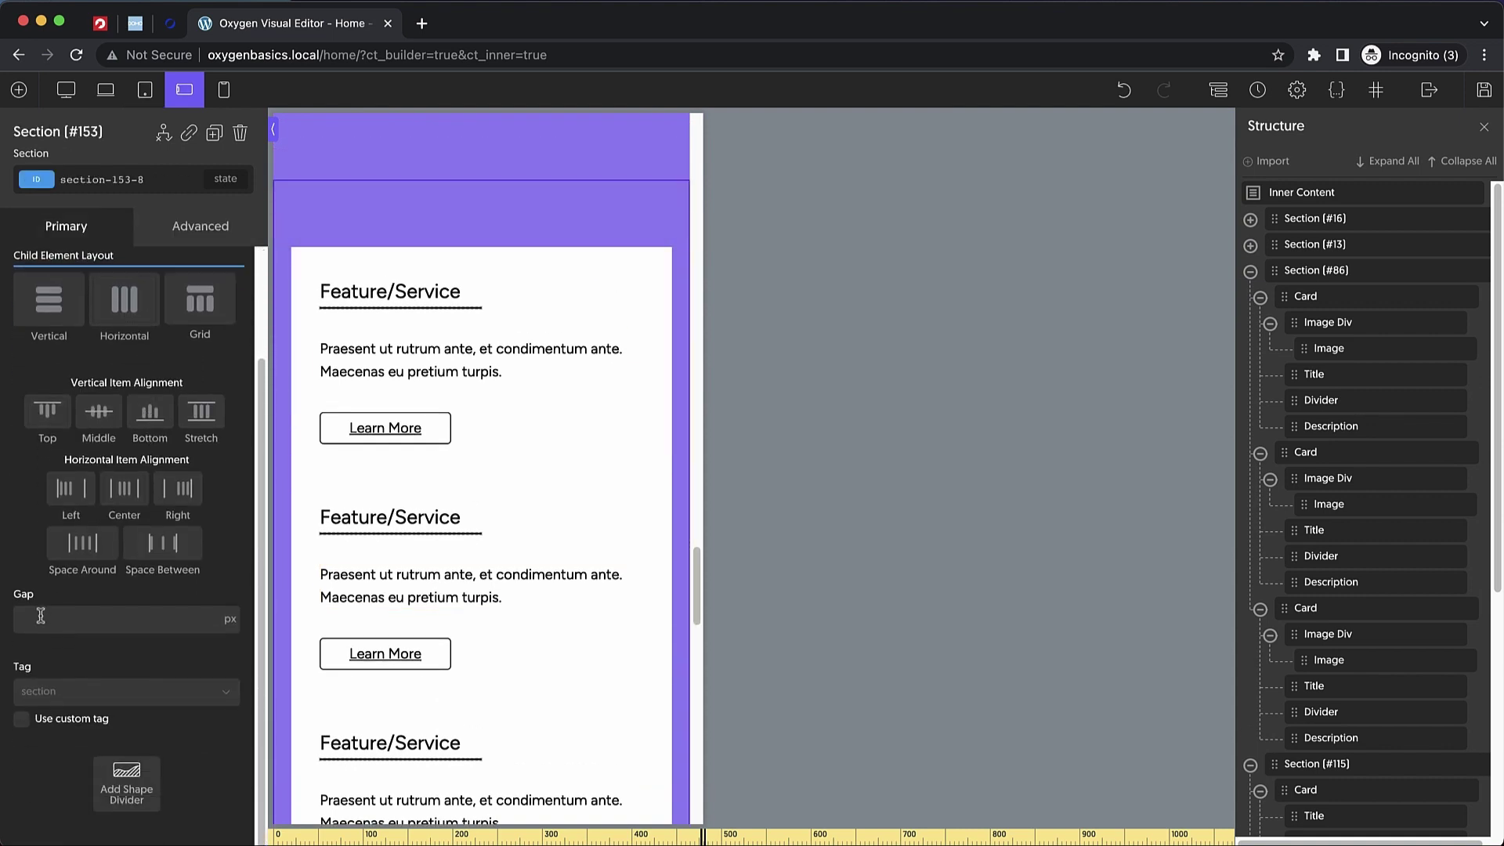
left_click(46, 621)
type("32")
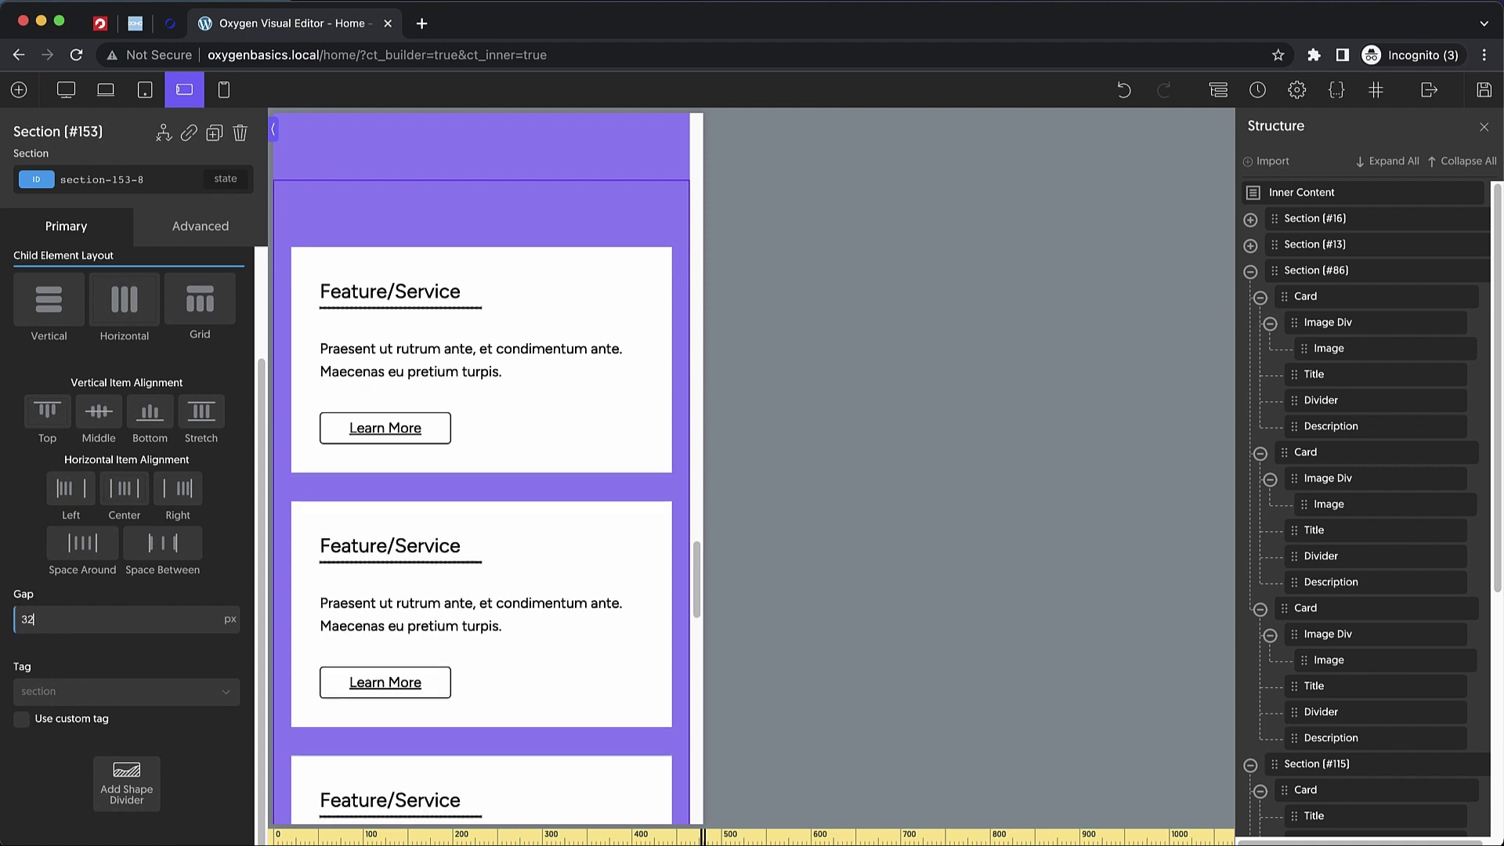
- Preview the third feature section's card layout at the phone landscape, tablet, laptop and desktop sizes
scroll(580, 447, "down", 5)
scroll(580, 446, "up", 8)
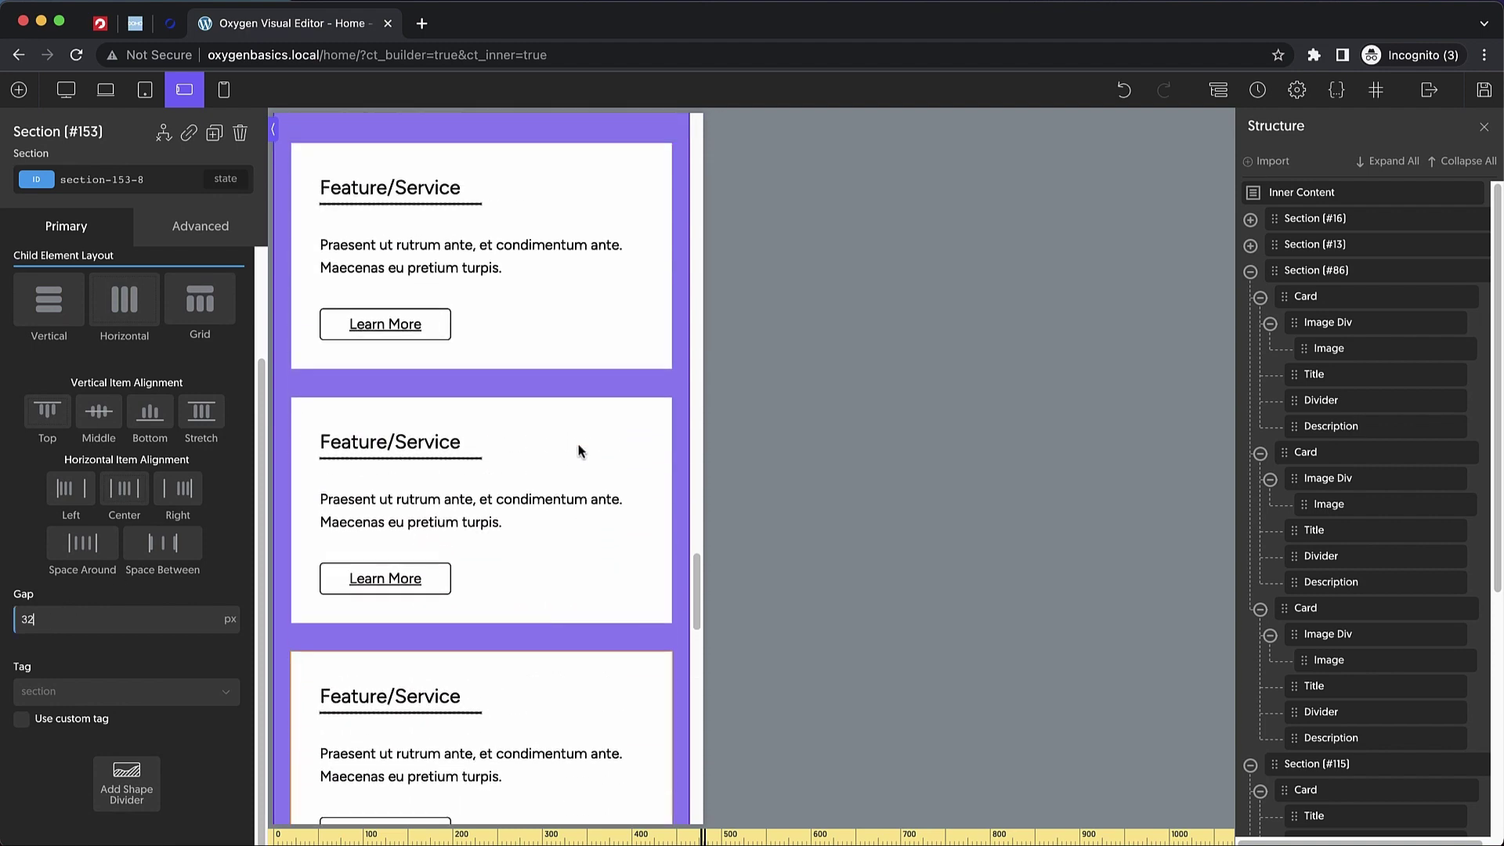
left_click(66, 89)
left_click(105, 89)
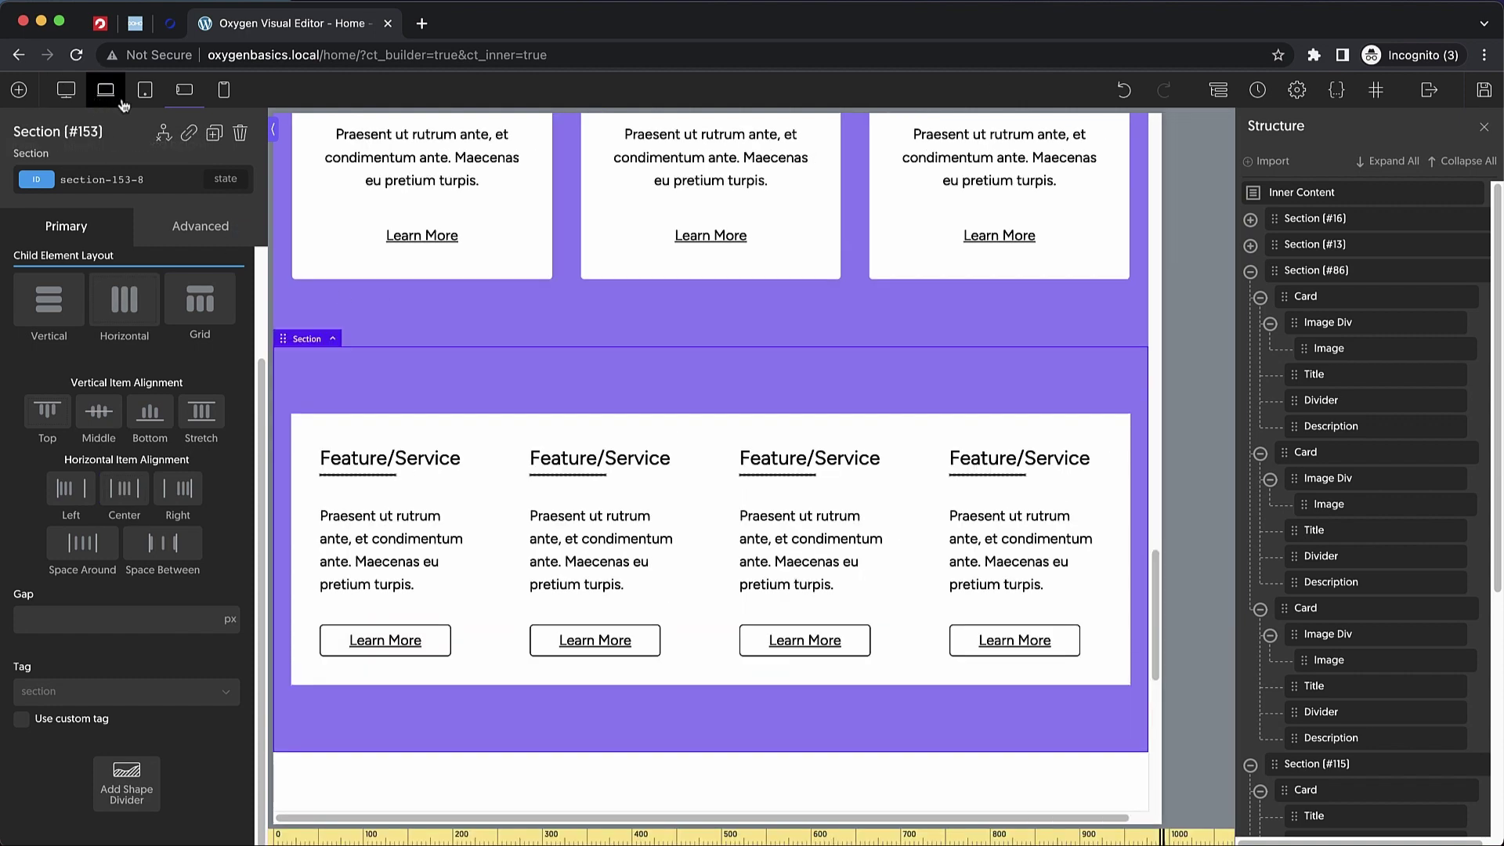
left_click(138, 96)
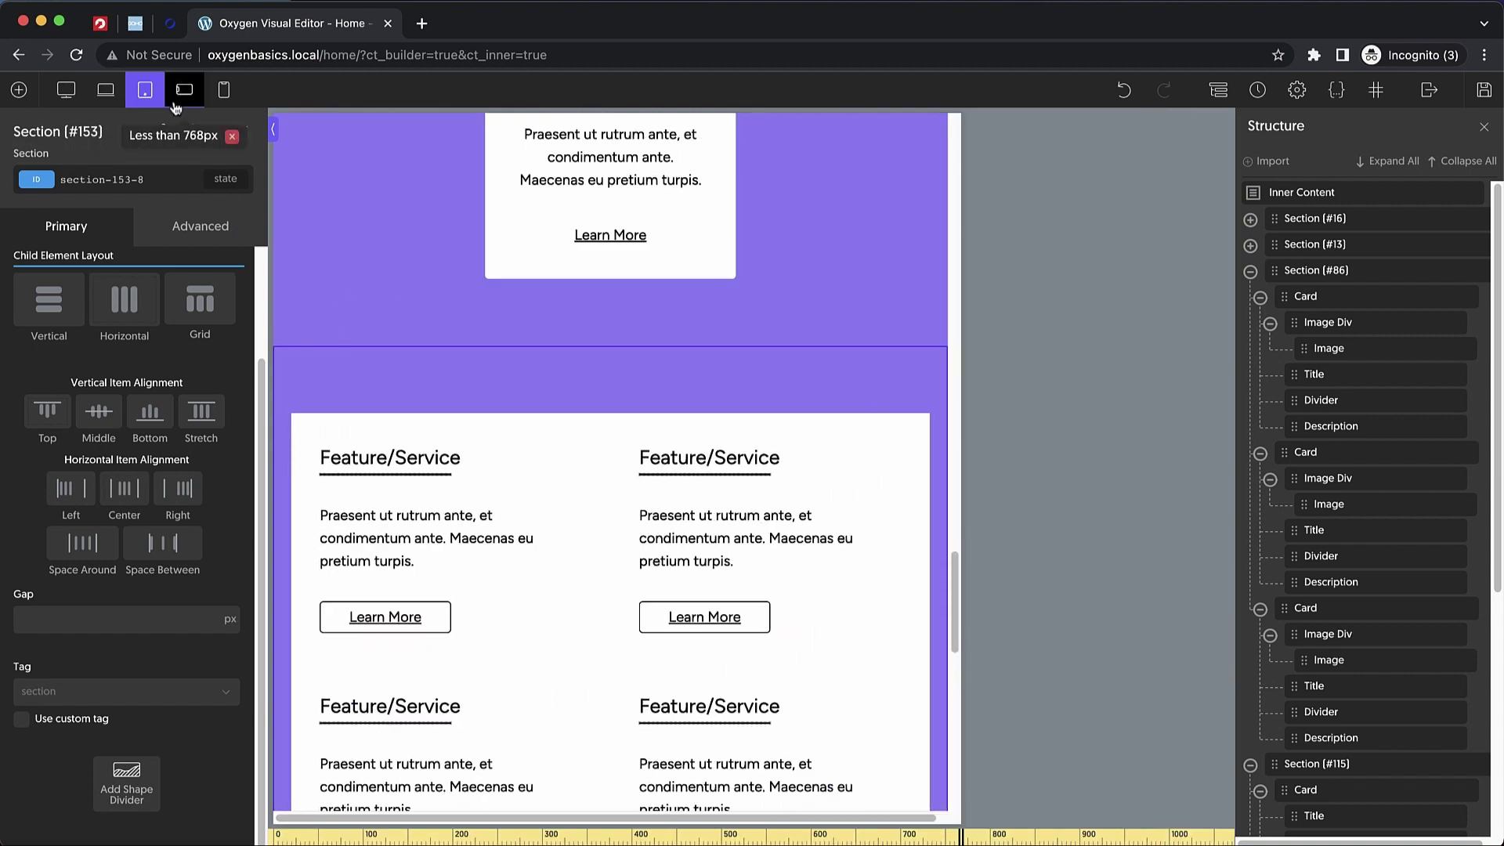
left_click(184, 92)
left_click(67, 92)
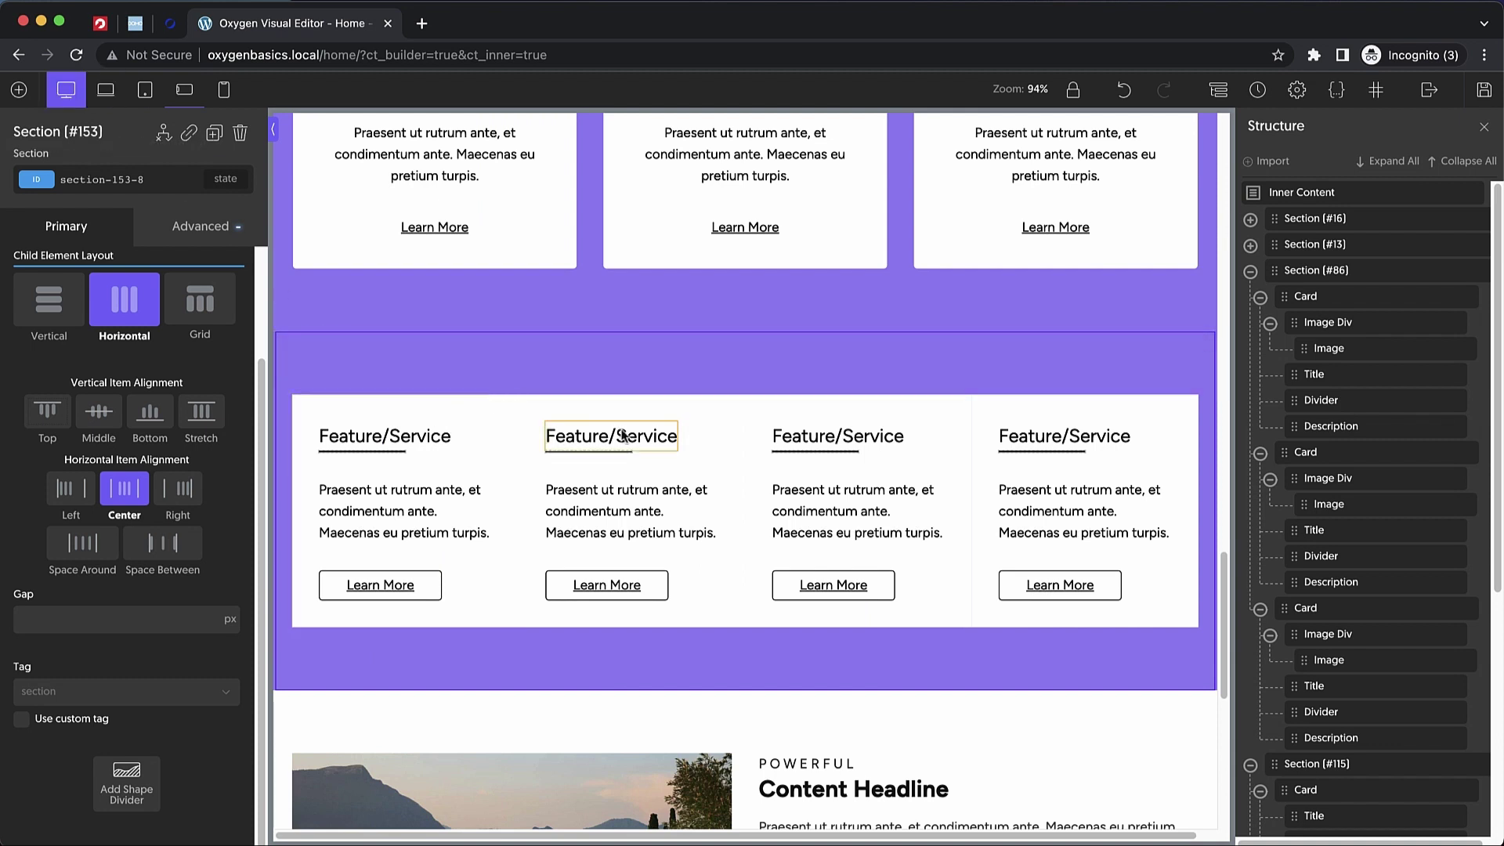
- Give the features-3-card class a solid 1 px left border in light grey #e0e0e0
left_click(705, 450)
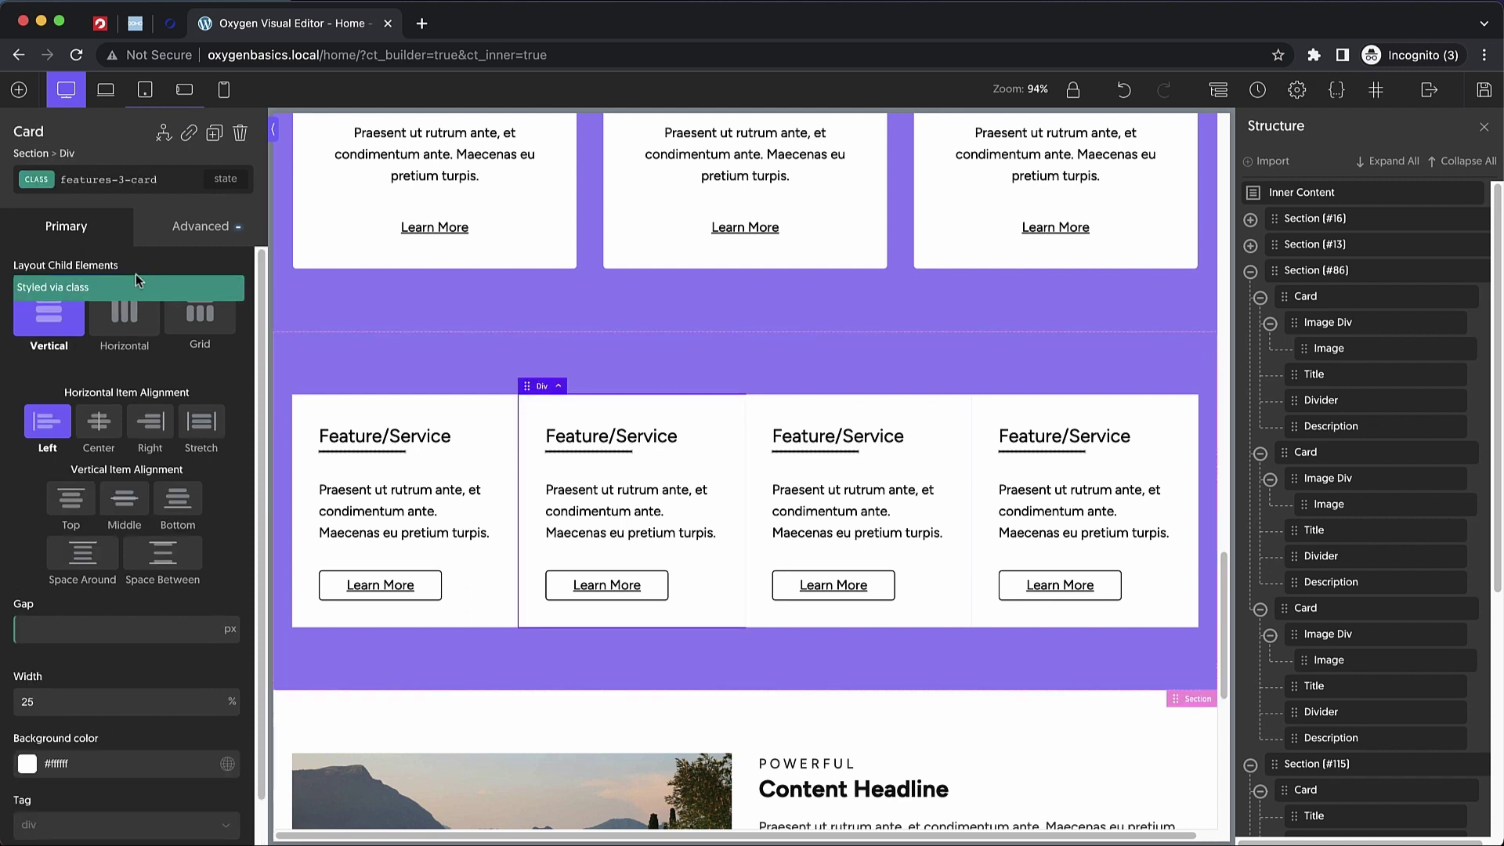
left_click(166, 239)
left_click(119, 463)
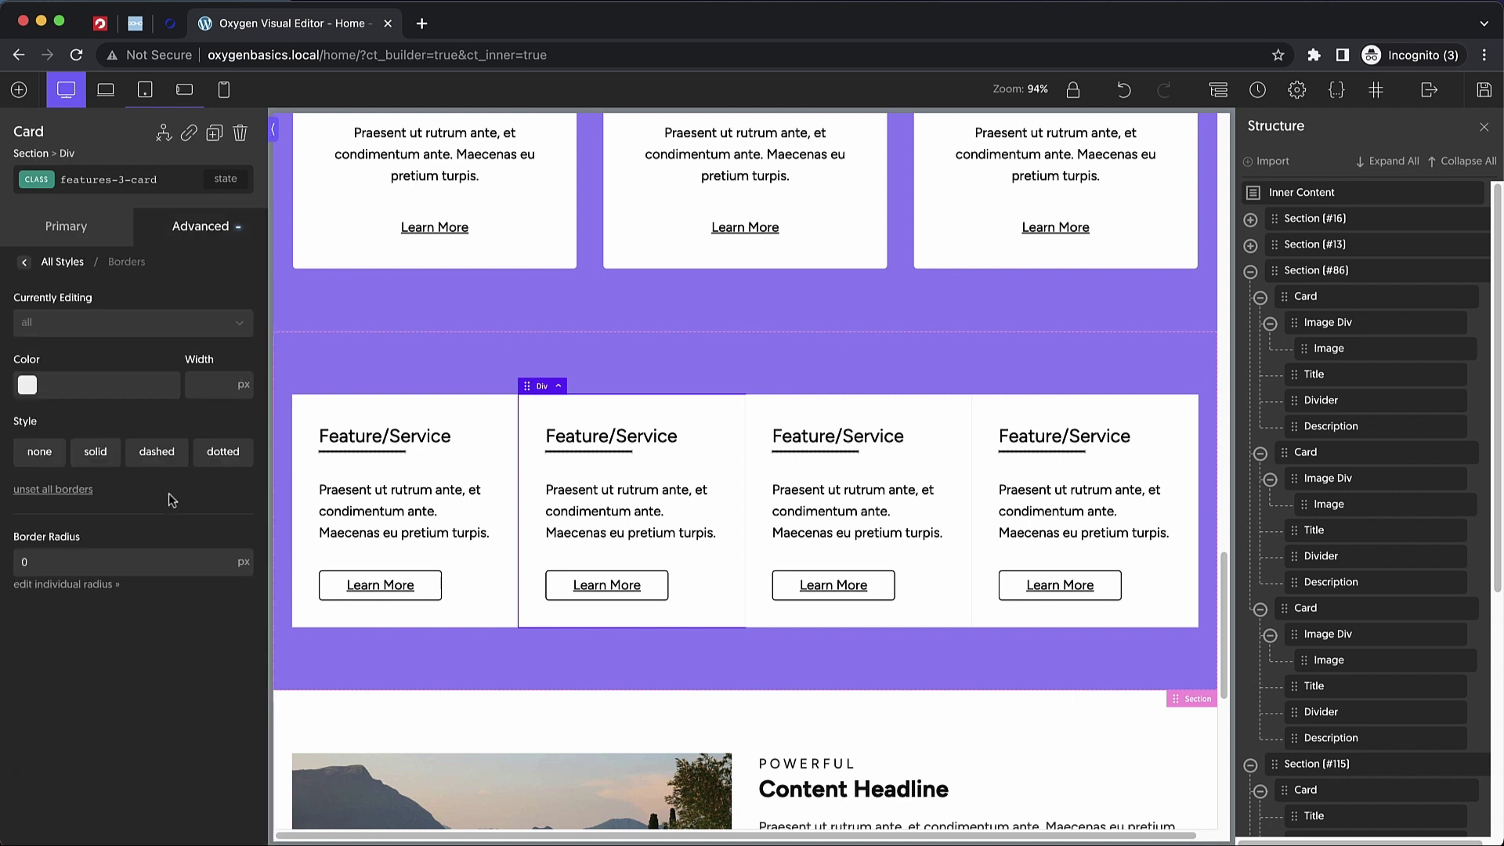
left_click(126, 328)
left_click(28, 436)
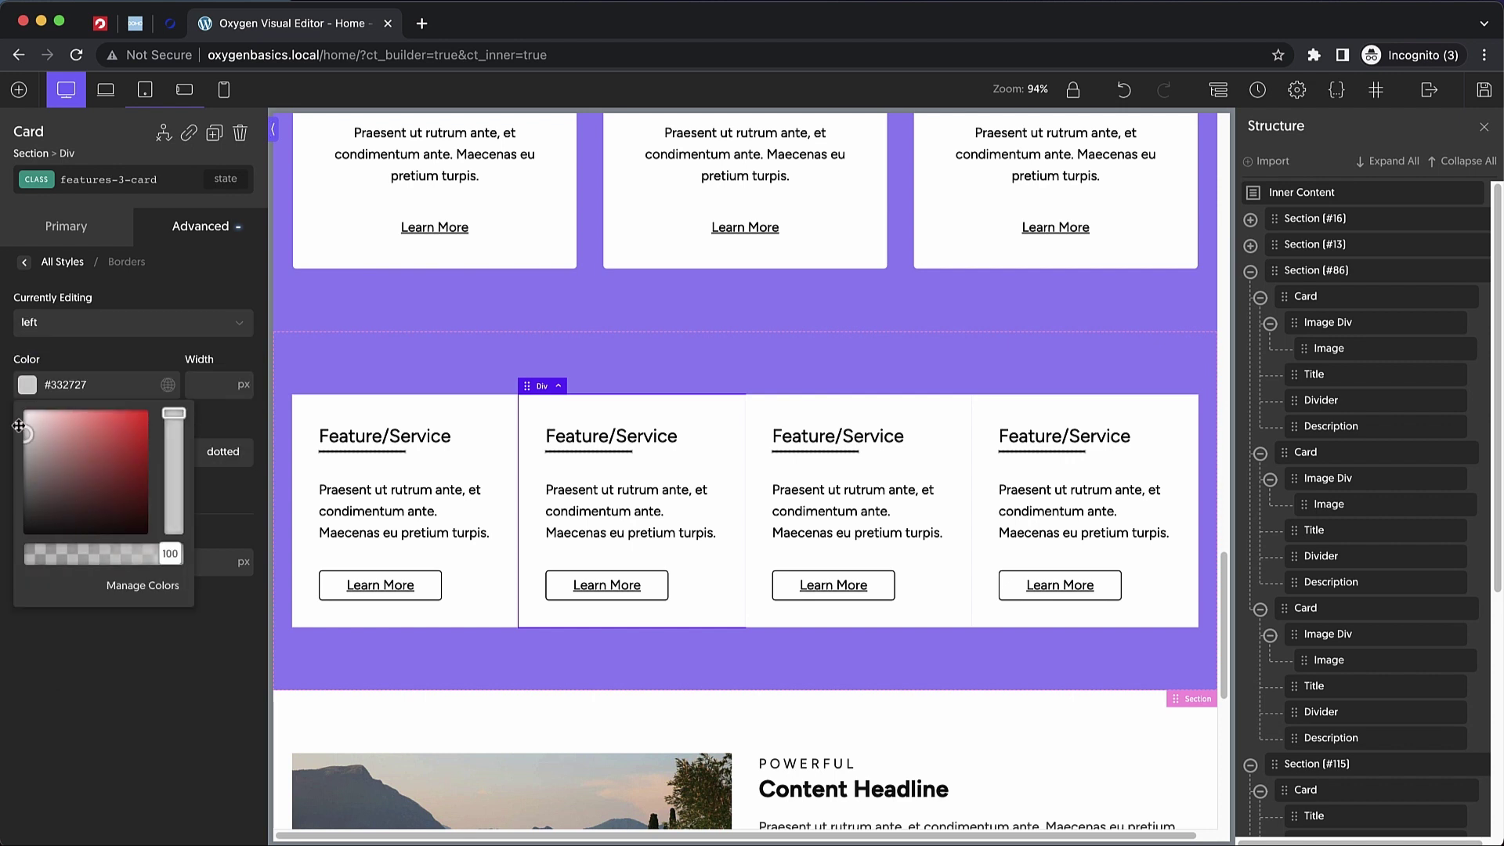
left_click(195, 384)
type("1")
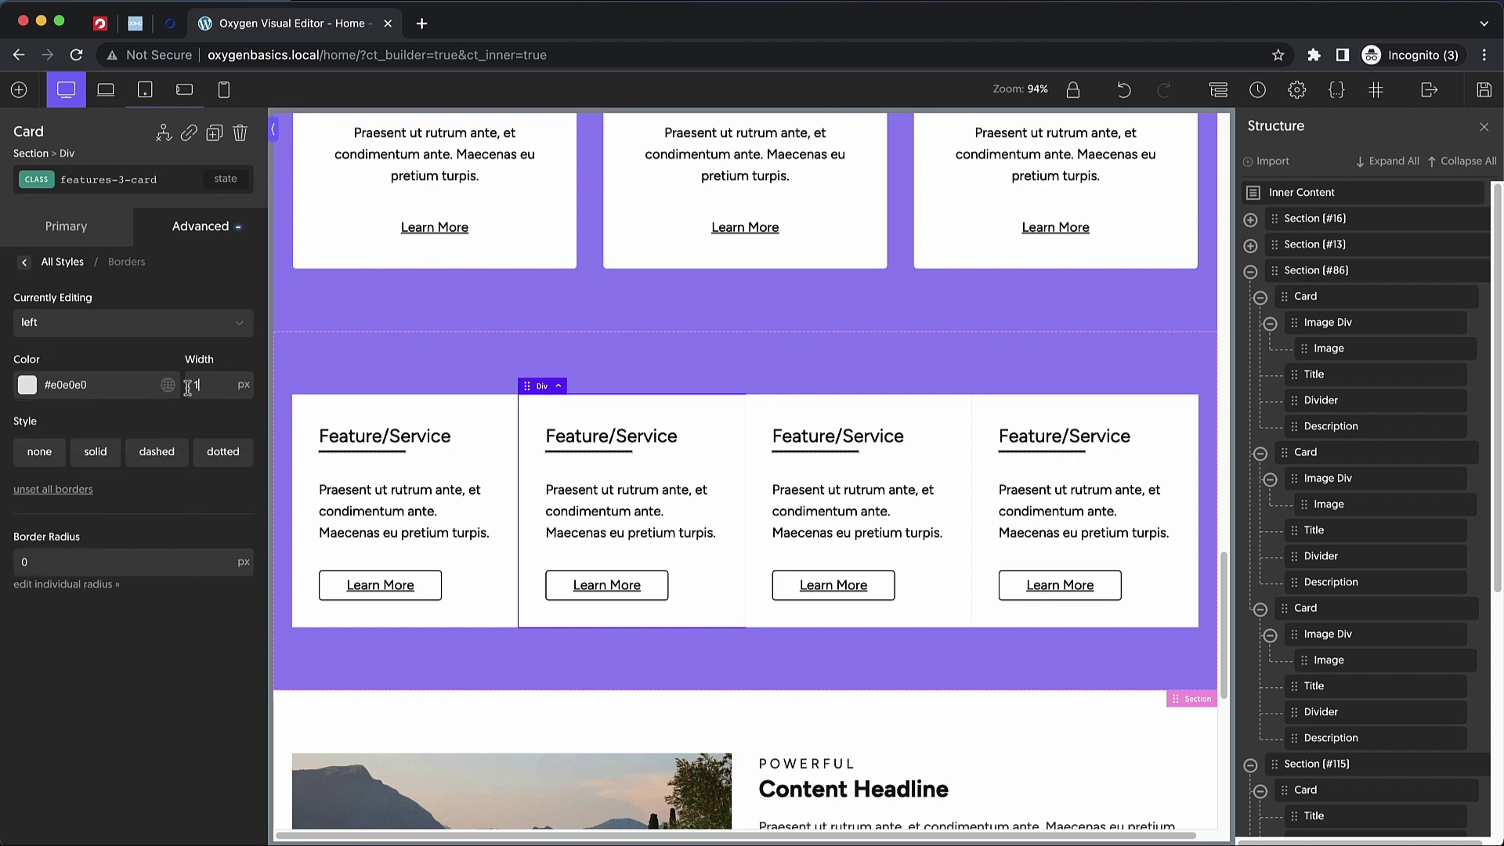
left_click(96, 451)
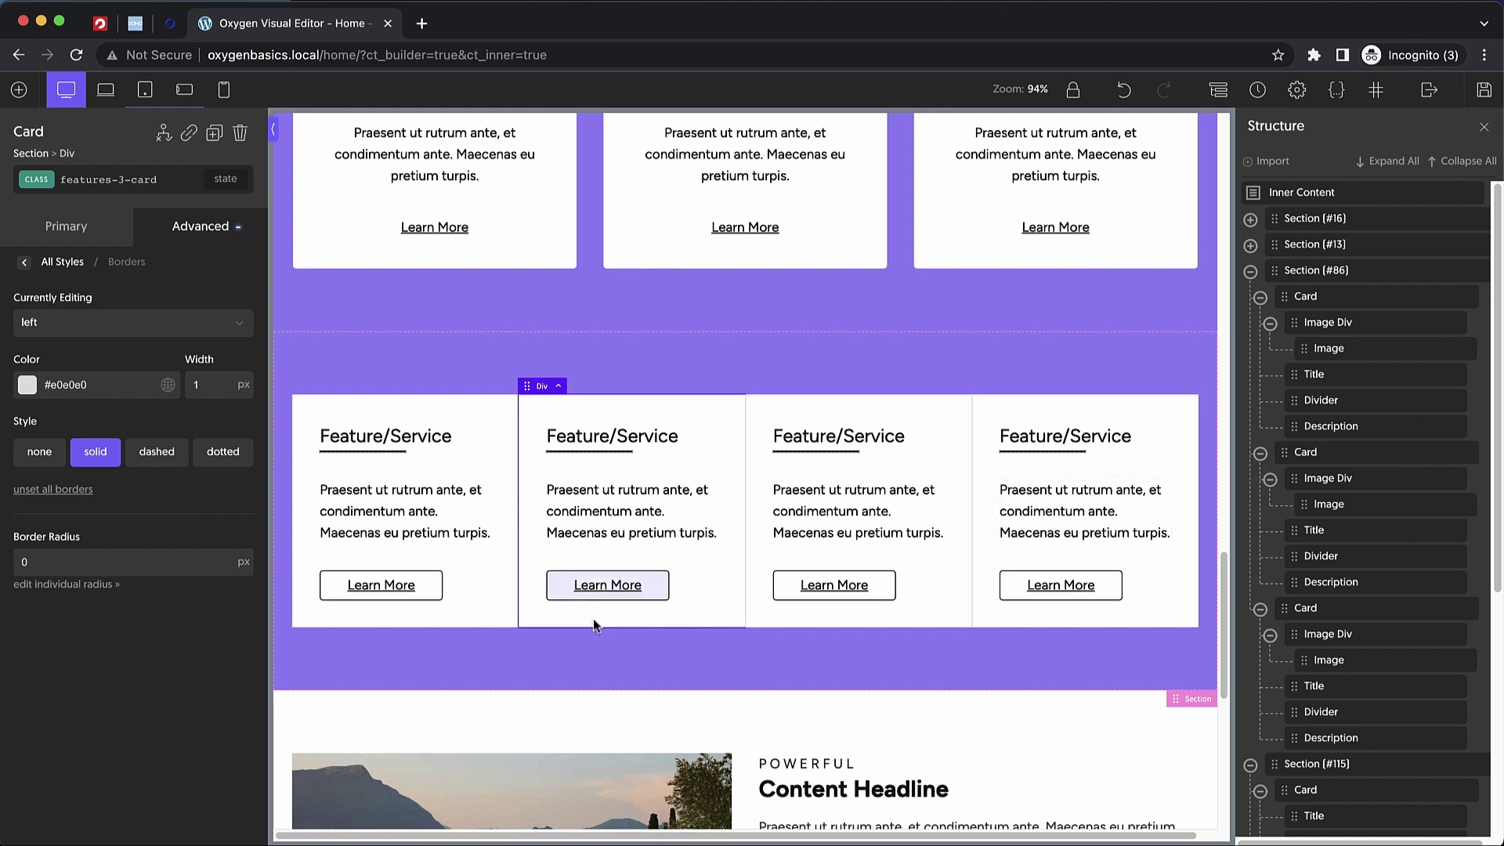
left_click(602, 675)
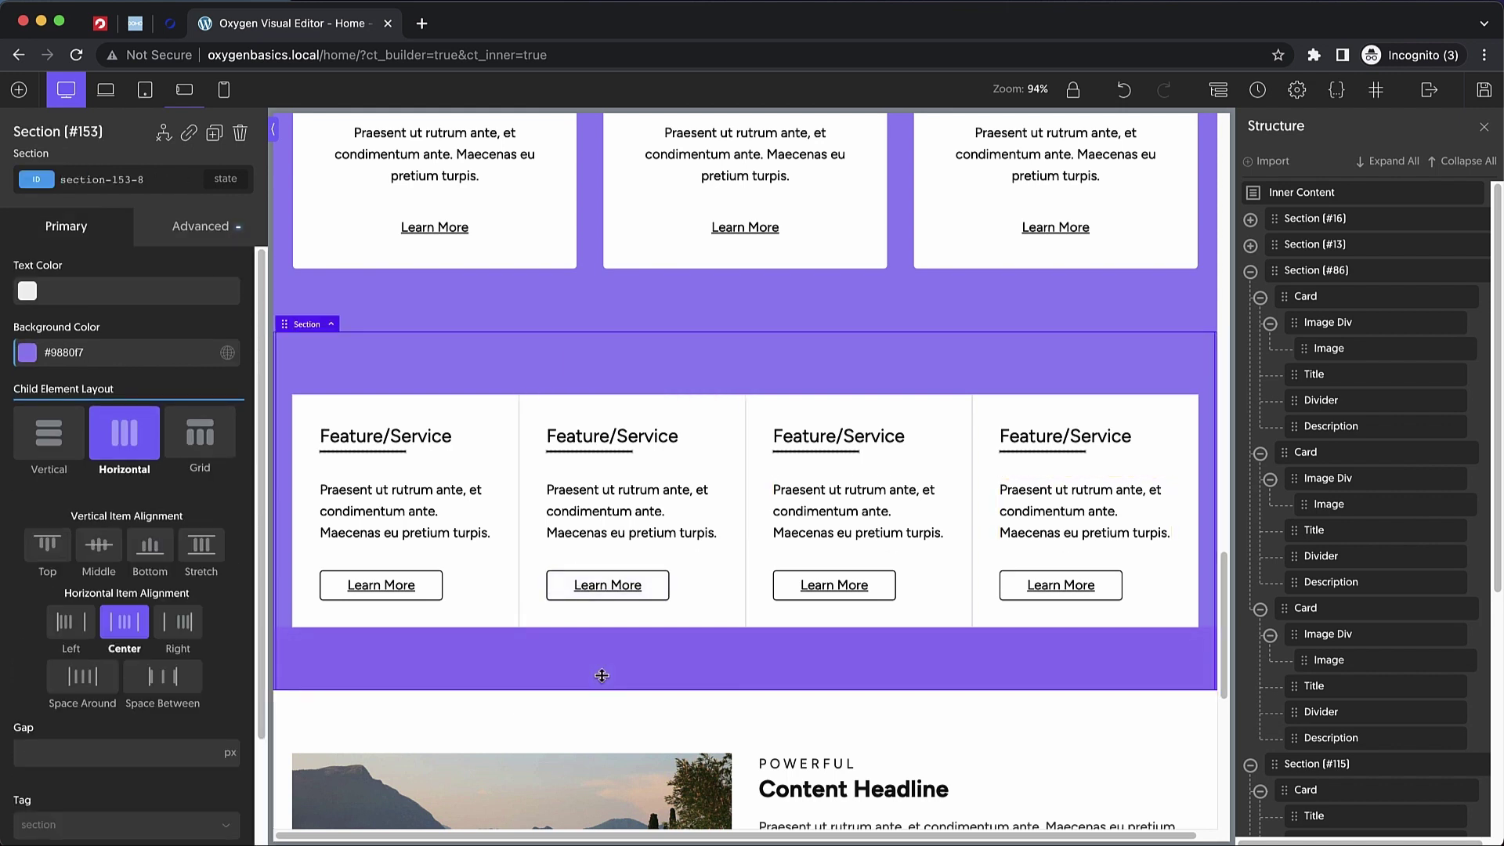
- Remove the left border from only the first card of the third feature section by setting its ID-level left border style to none
left_click(503, 460)
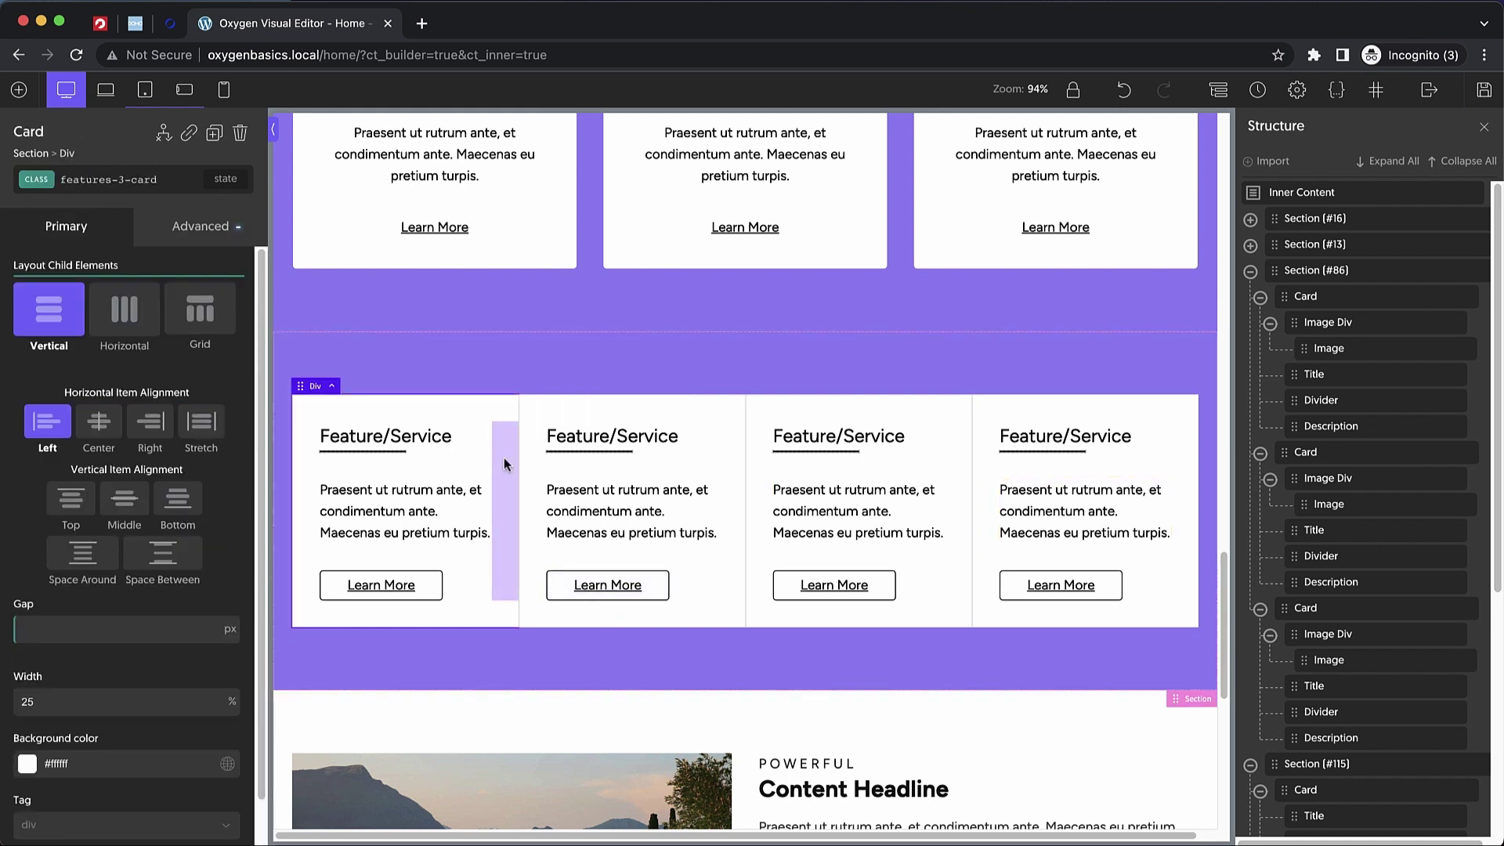
left_click(141, 181)
left_click(100, 267)
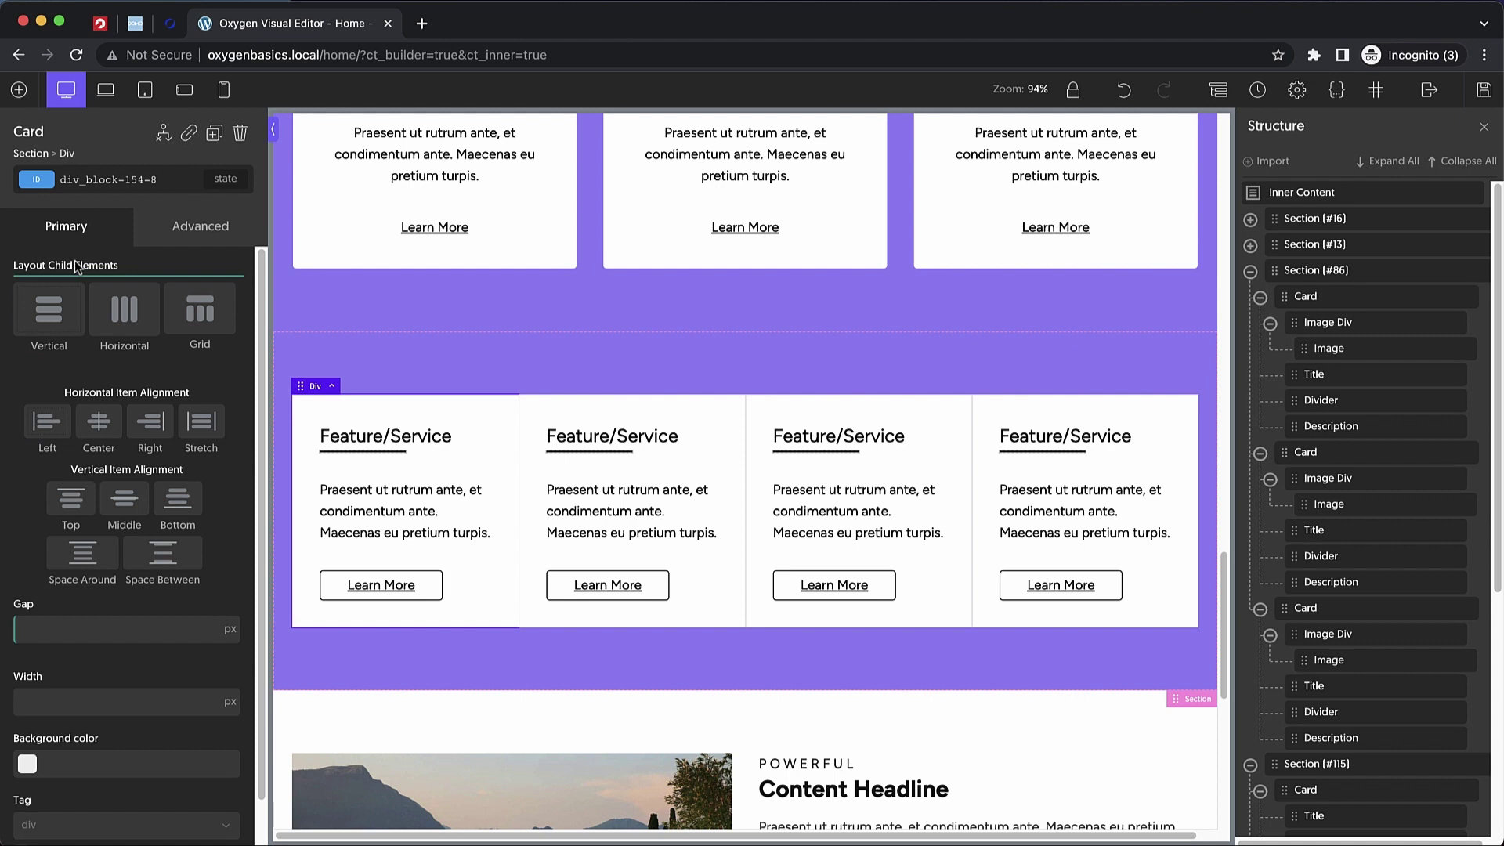
left_click(213, 230)
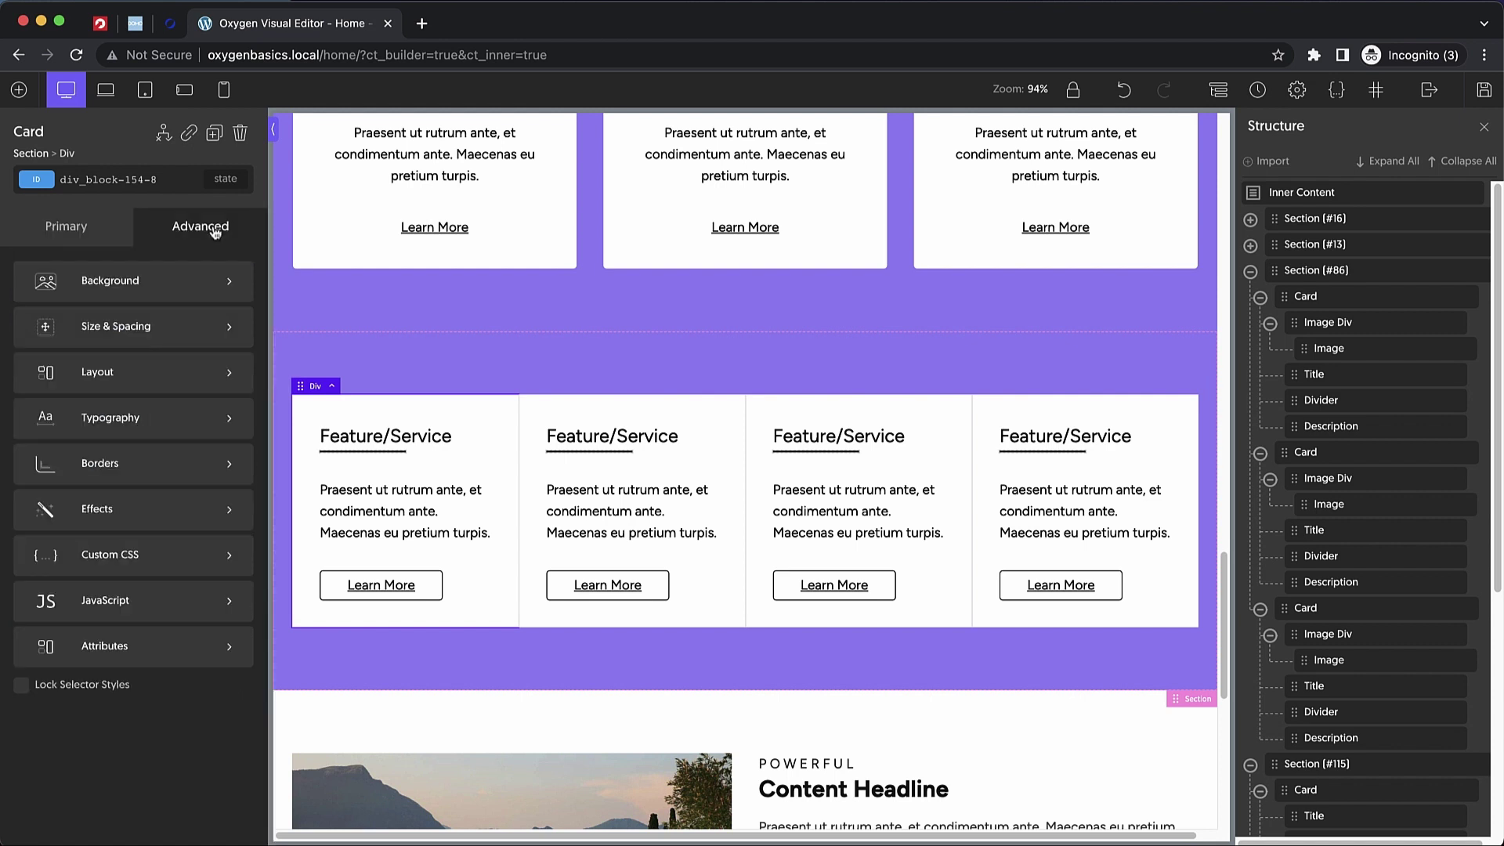
left_click(137, 463)
left_click(78, 324)
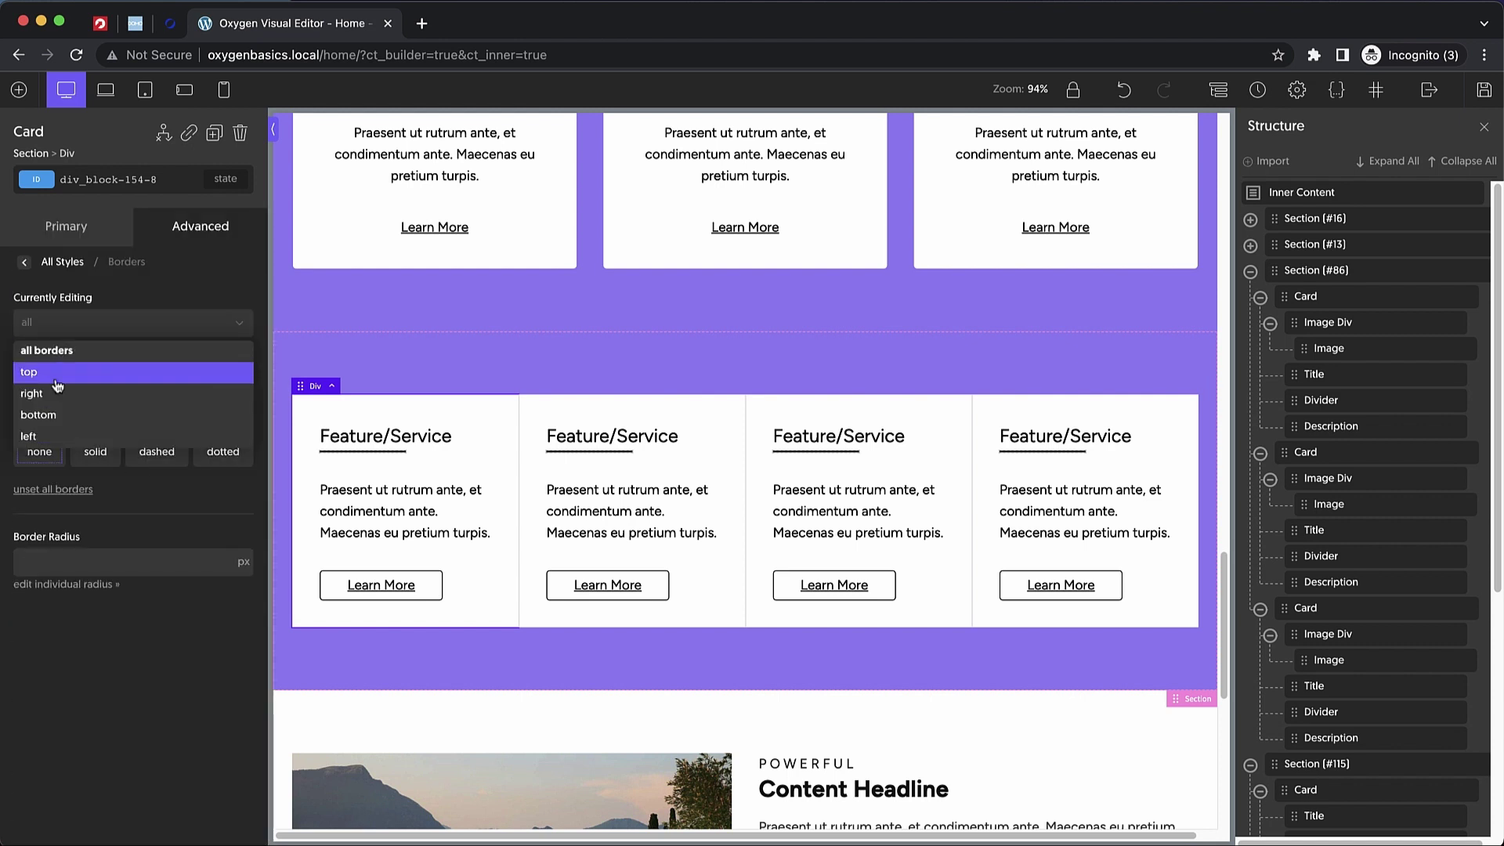
left_click(43, 431)
left_click(53, 456)
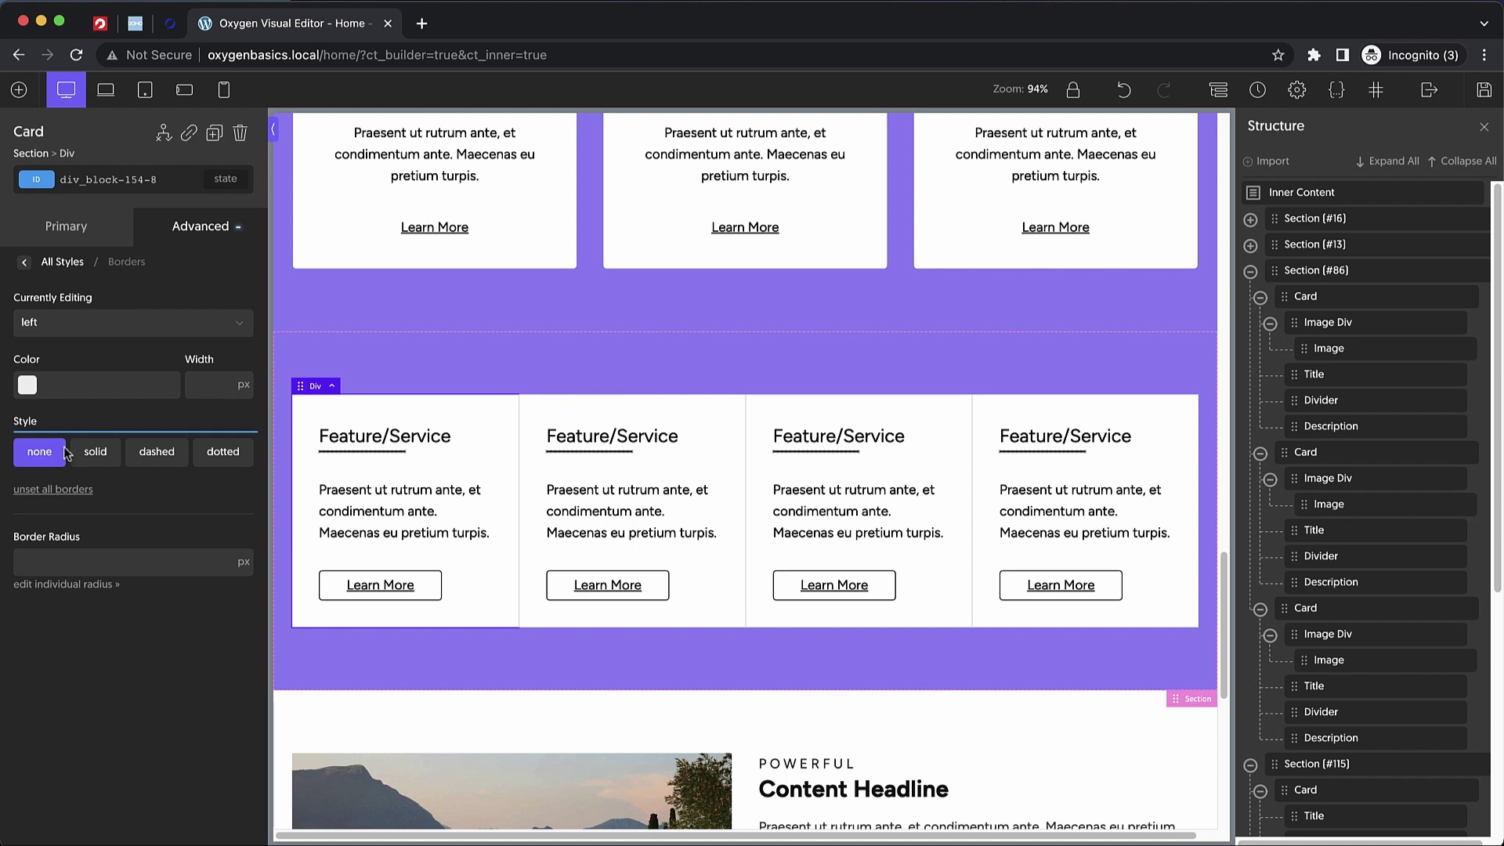
left_click(542, 650)
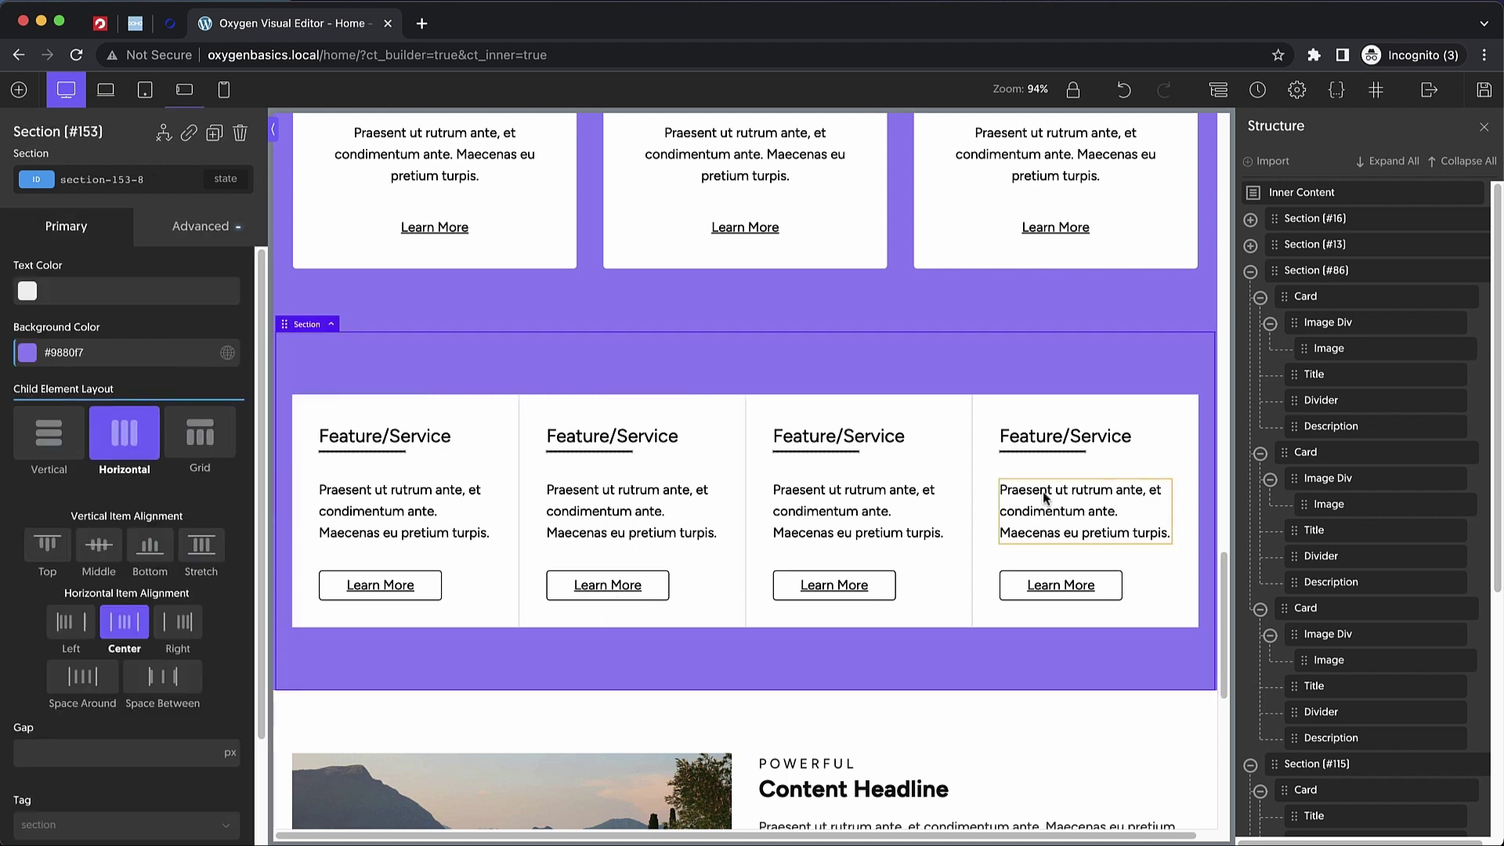
- Compare the card dividers with the ivision.com feature row, and save the Home page in the Oxygen editor
left_click(170, 25)
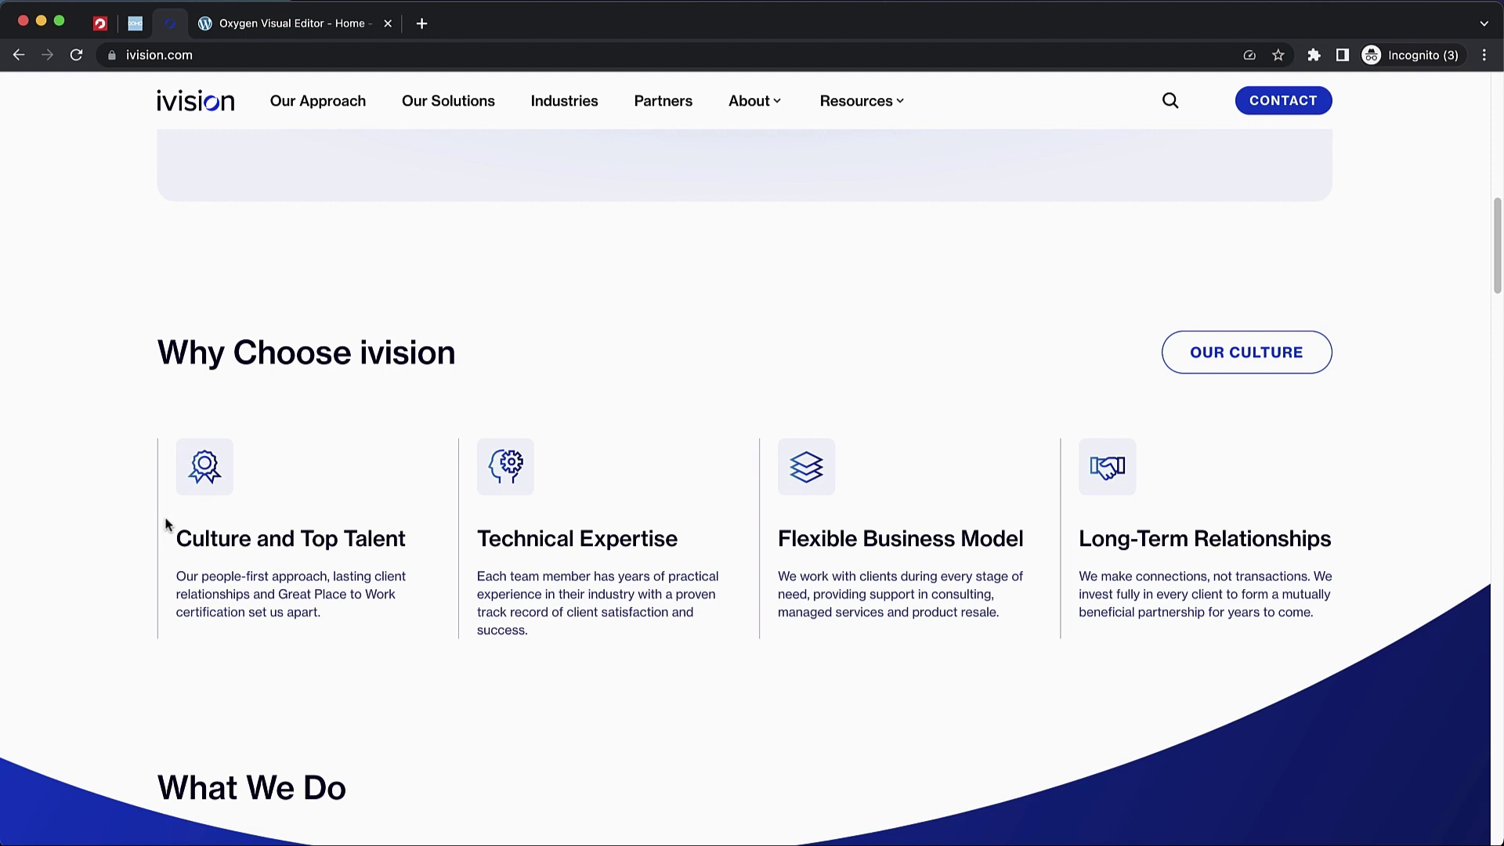
left_click(273, 29)
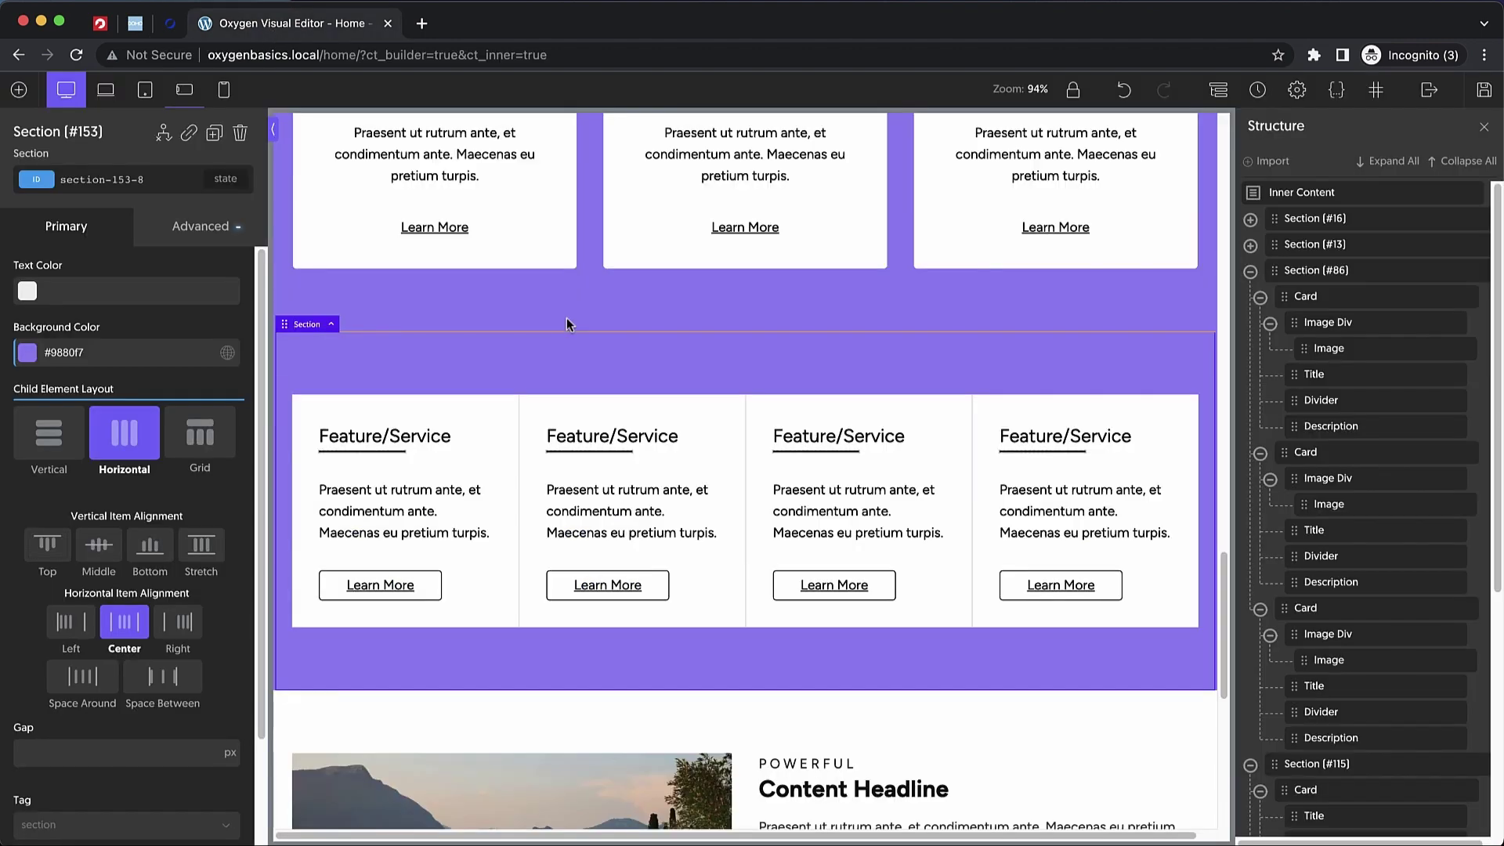
left_click(1483, 91)
- Hide the properties and Structure panels and review the three feature card sections across the wider canvas
scroll(927, 340, "up", 9)
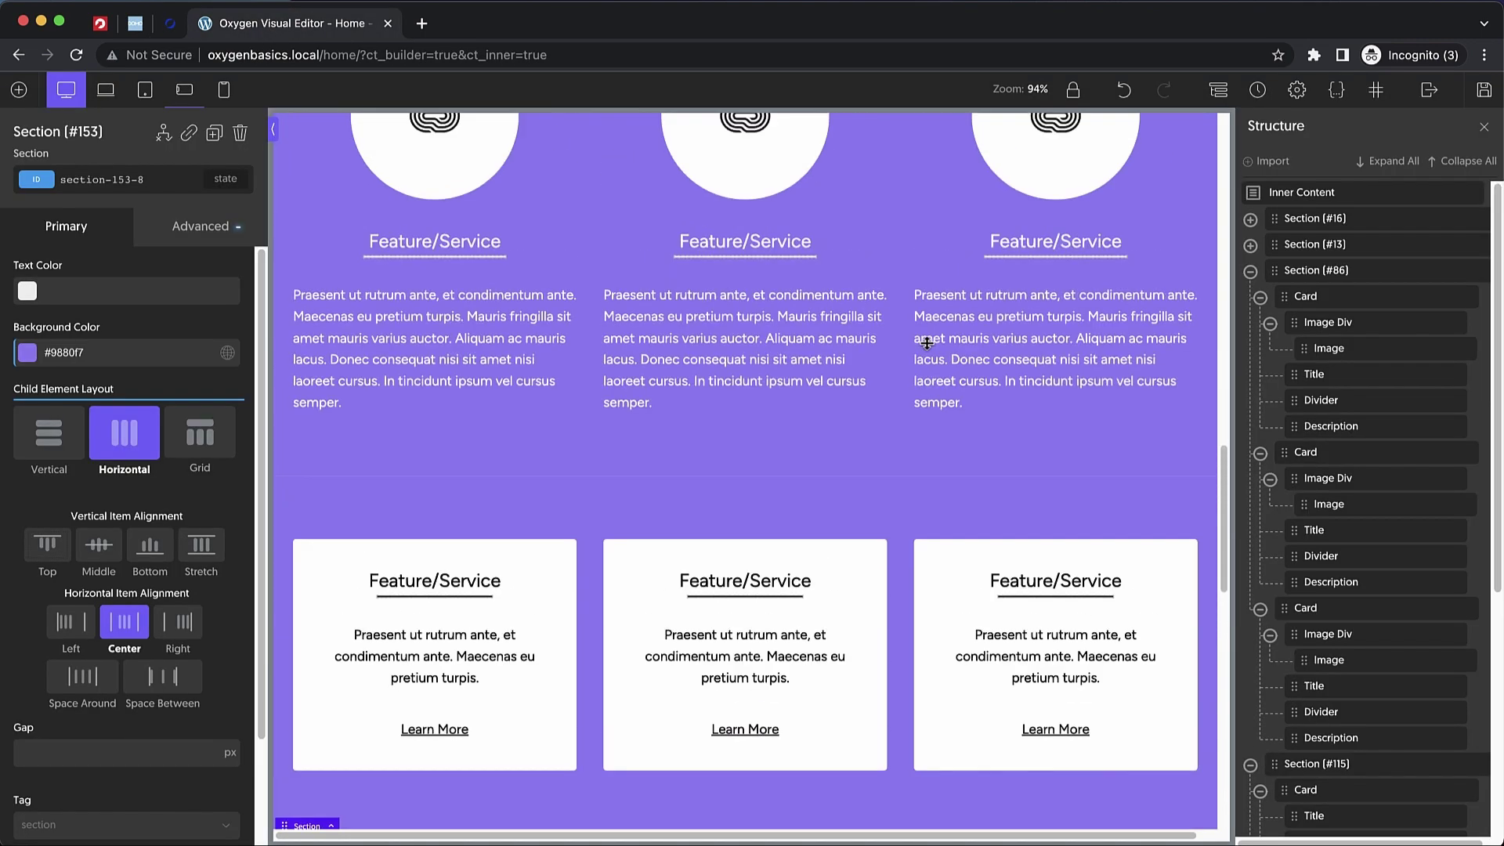
left_click(274, 127)
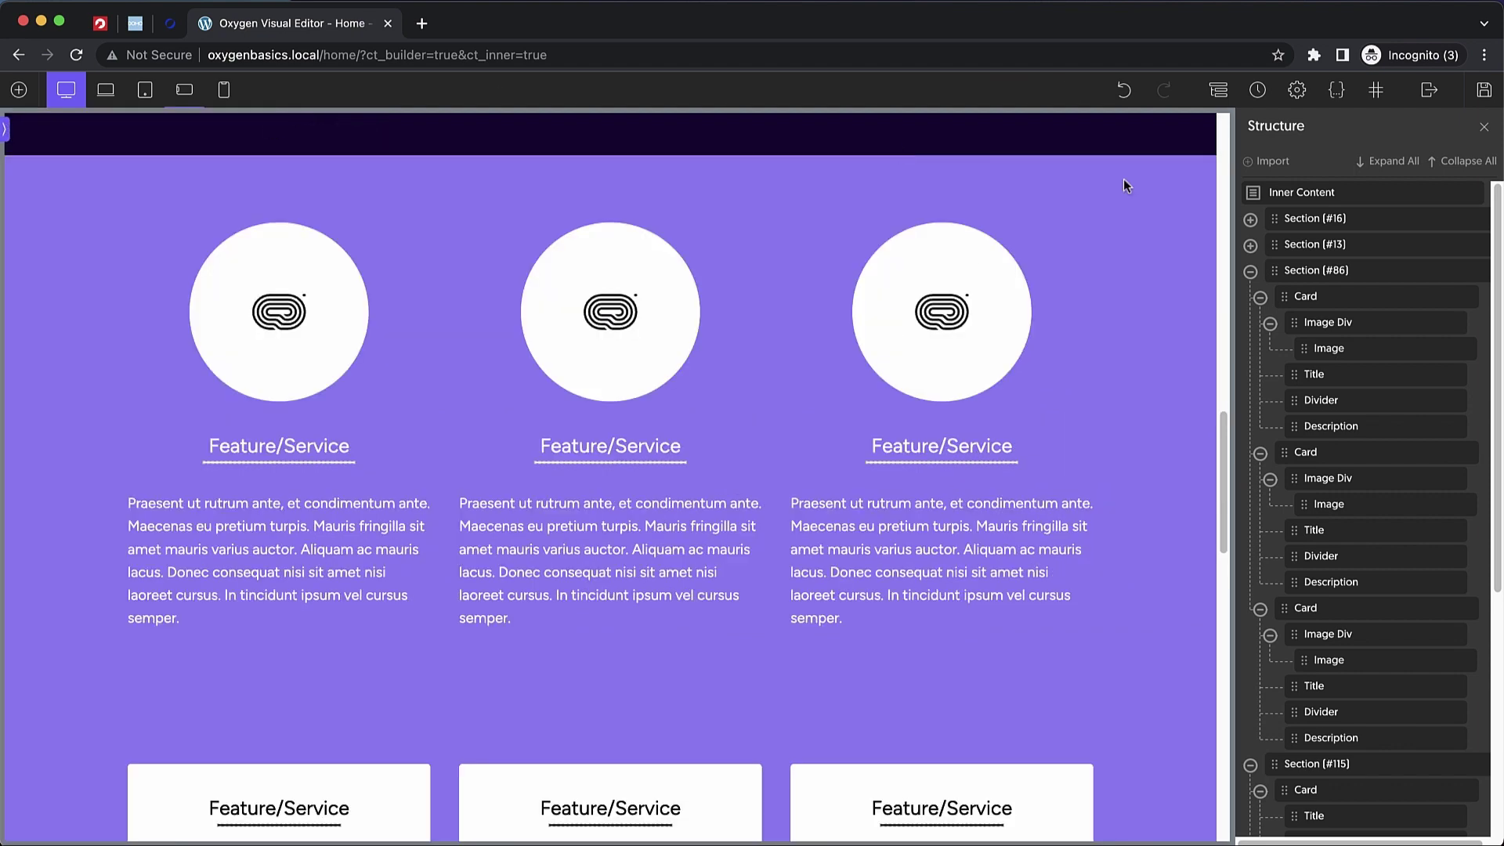
left_click(1484, 127)
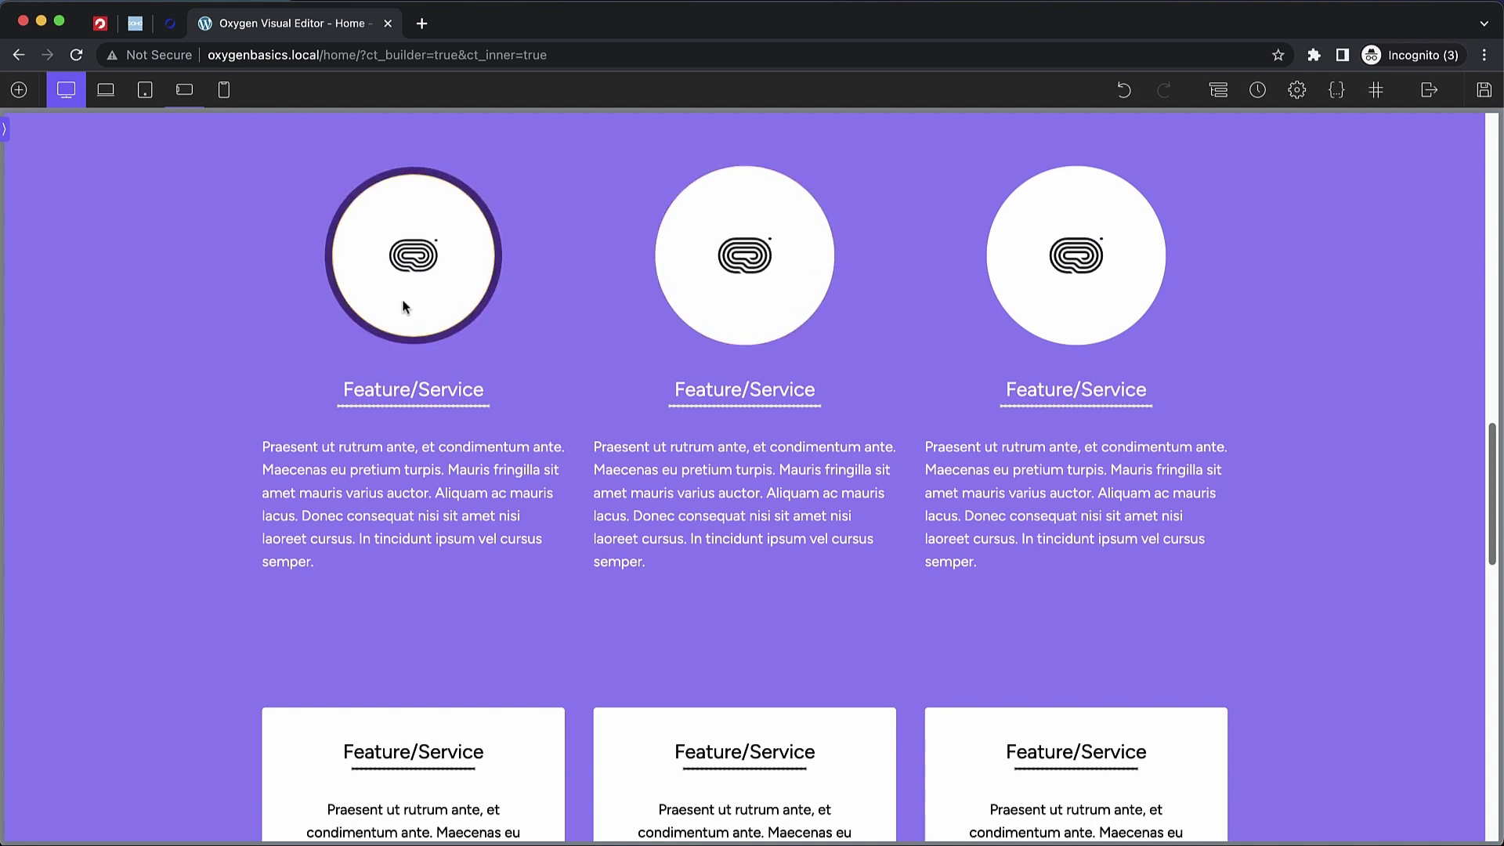
scroll(468, 322, "down", 5)
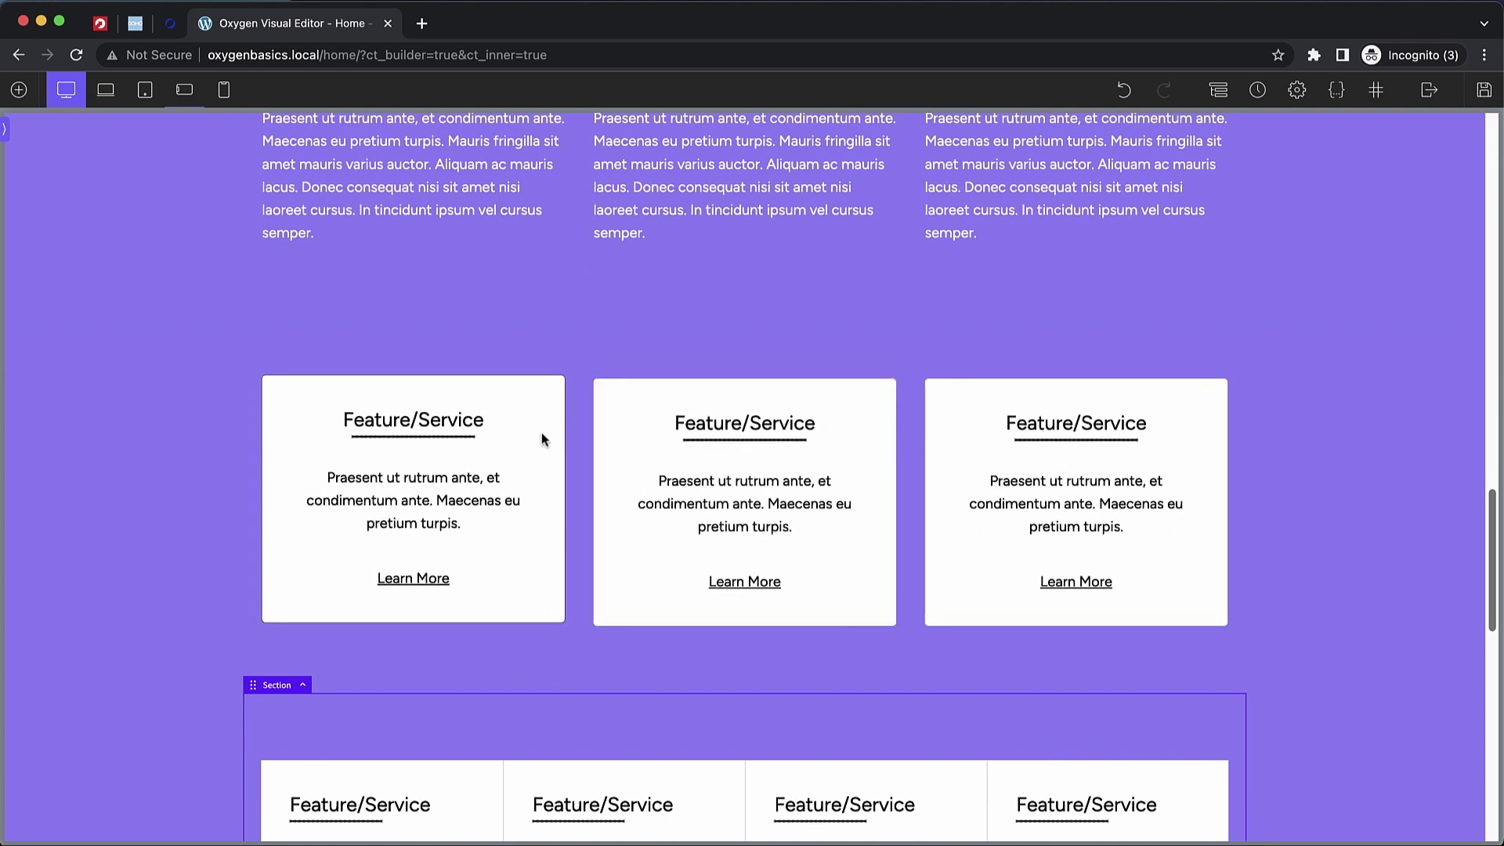
left_click(636, 419)
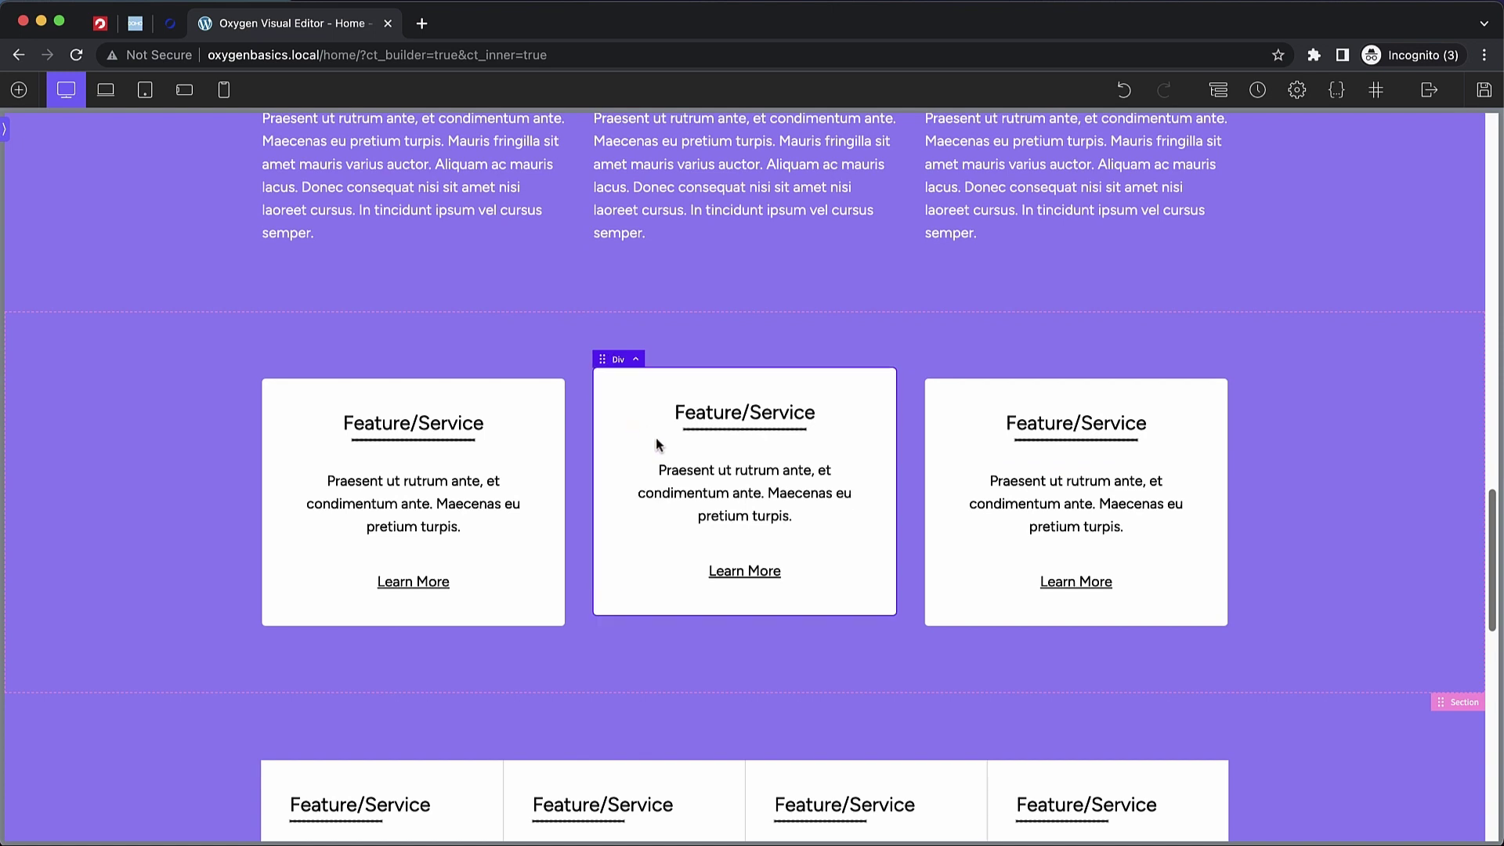
left_click(496, 331)
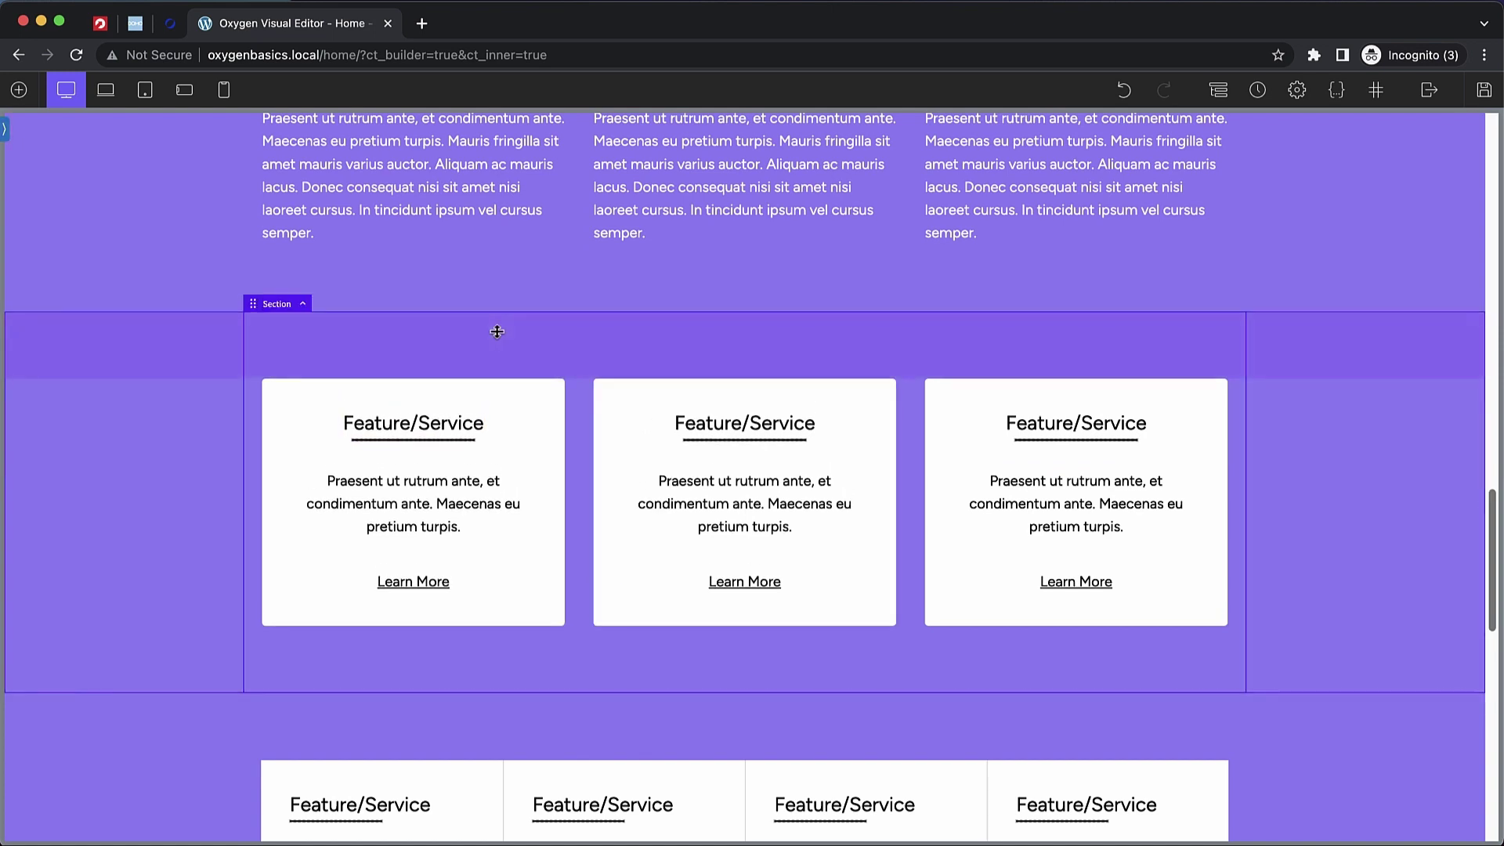
scroll(1416, 404, "down", 5)
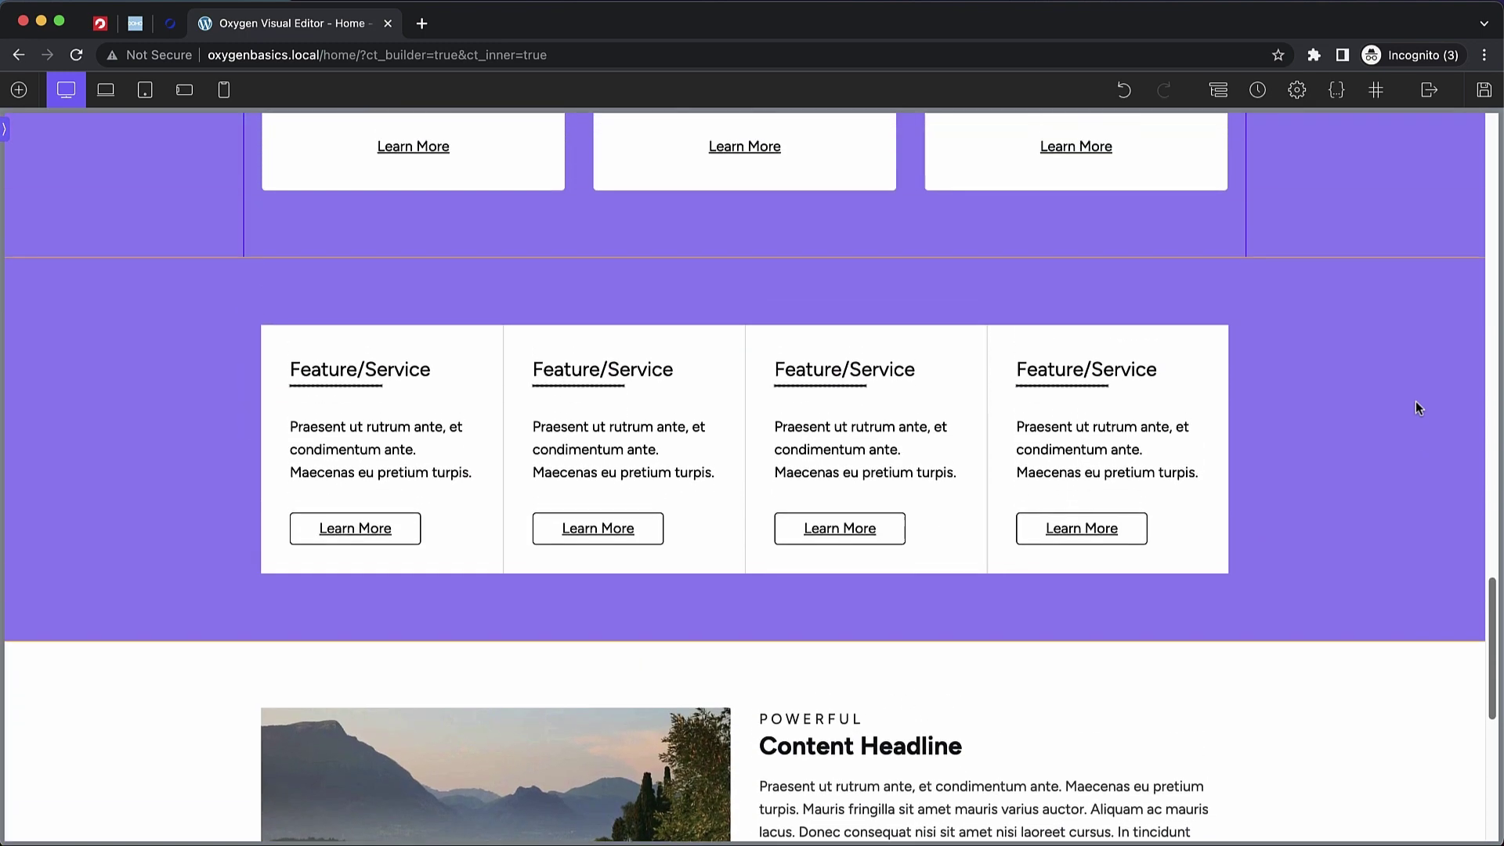
scroll(1416, 401, "up", 1)
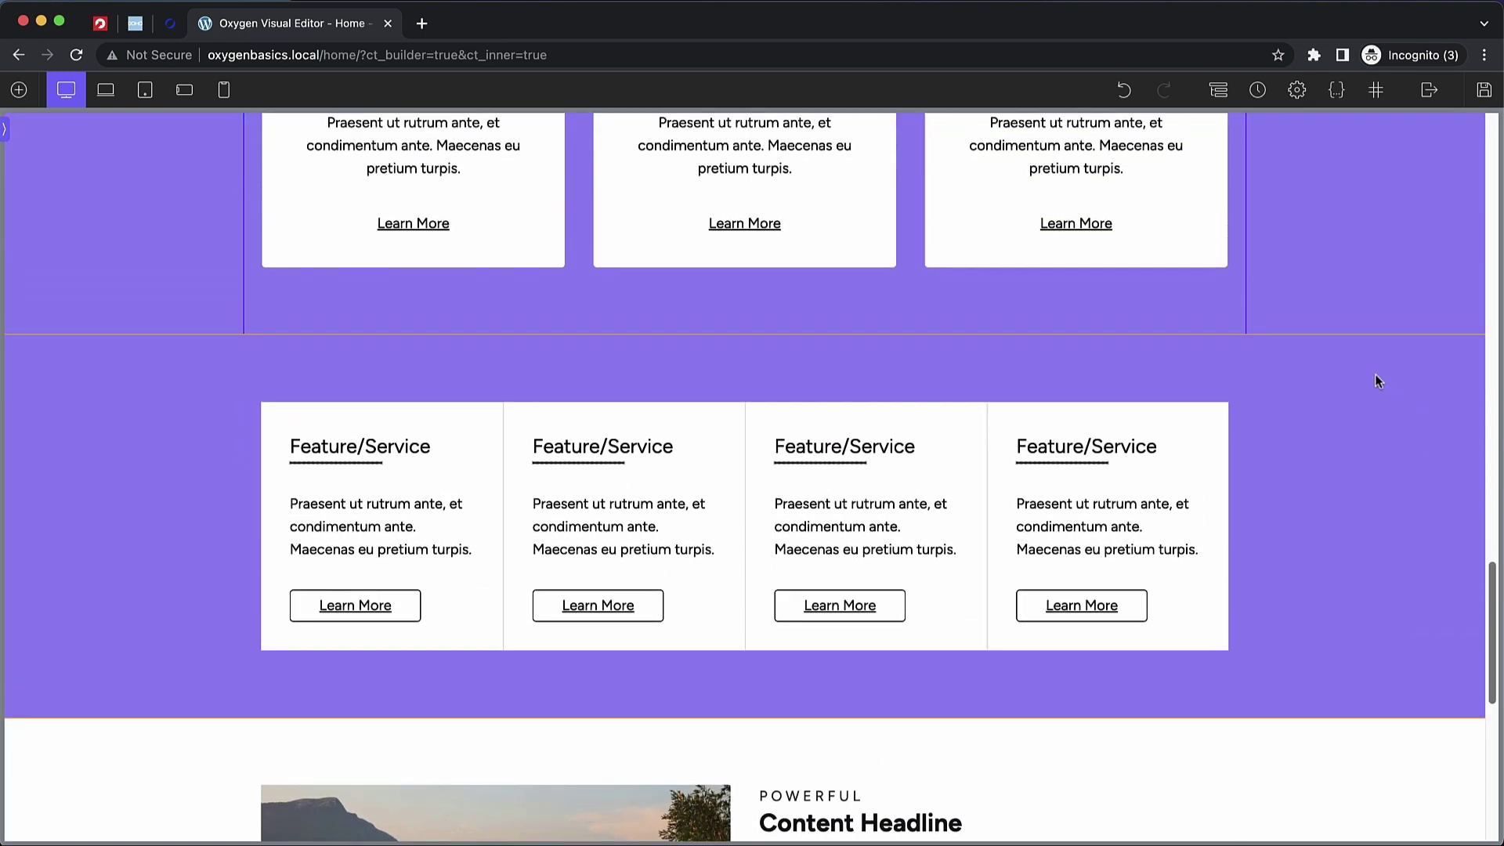
left_click(1294, 490)
scroll(1294, 490, "up", 9)
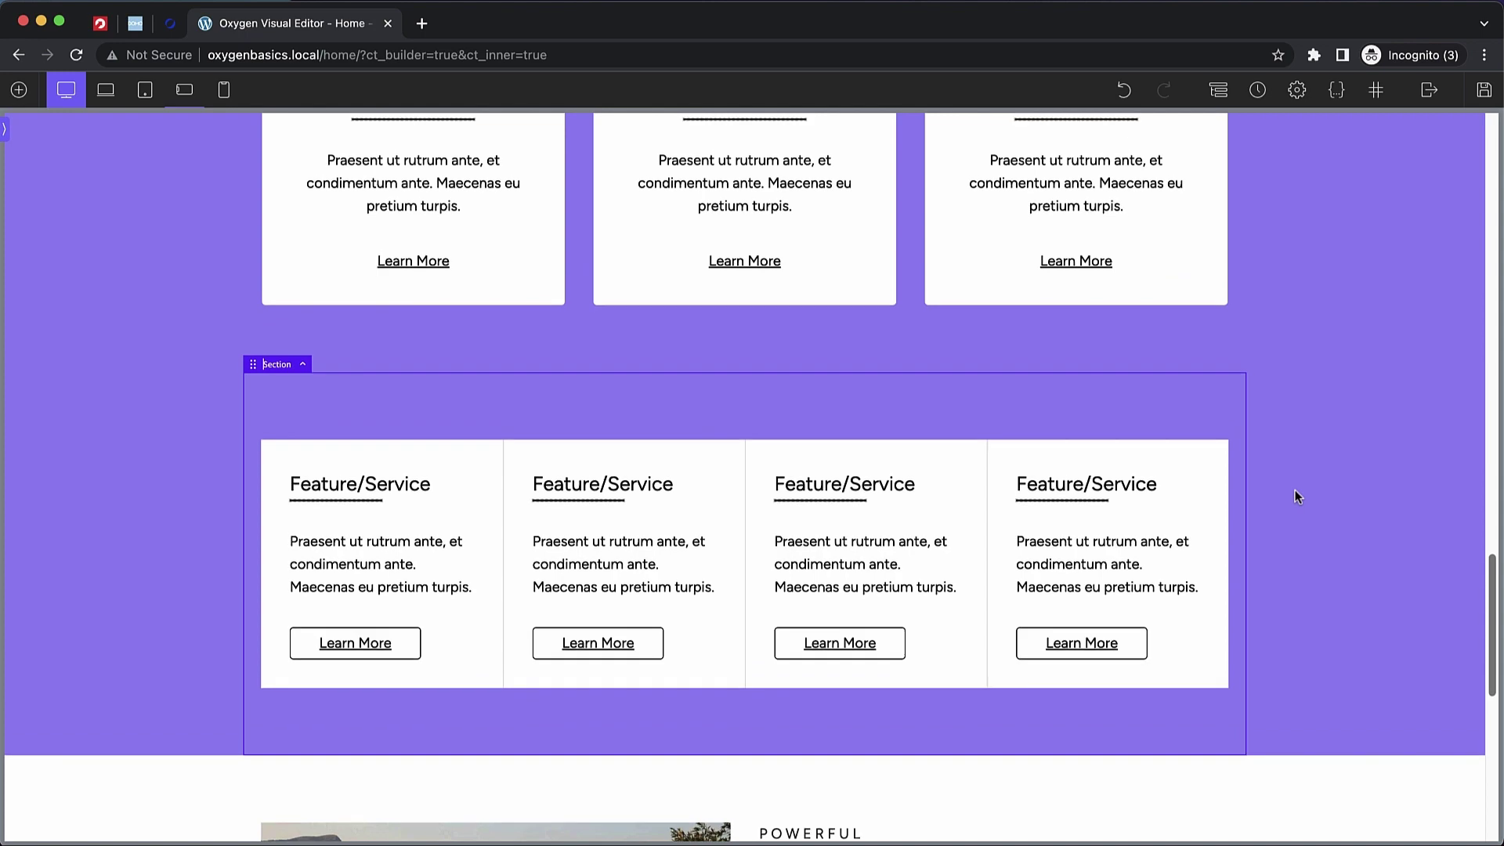